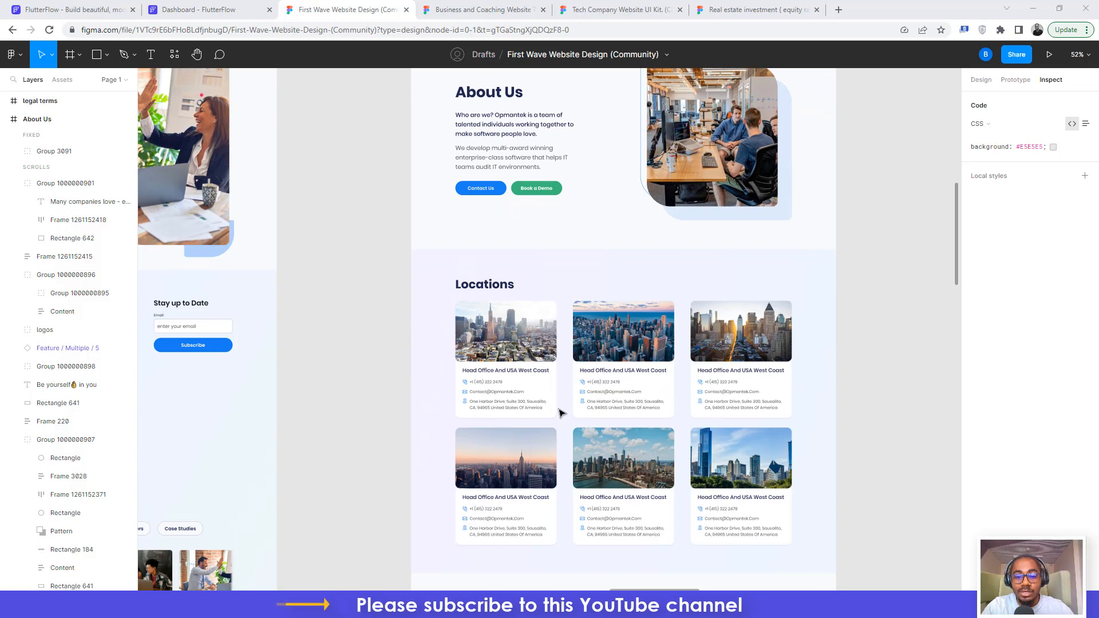
- Examine the About Us page design from its hero section down to the Our products section
scroll(560, 411, "down", 5)
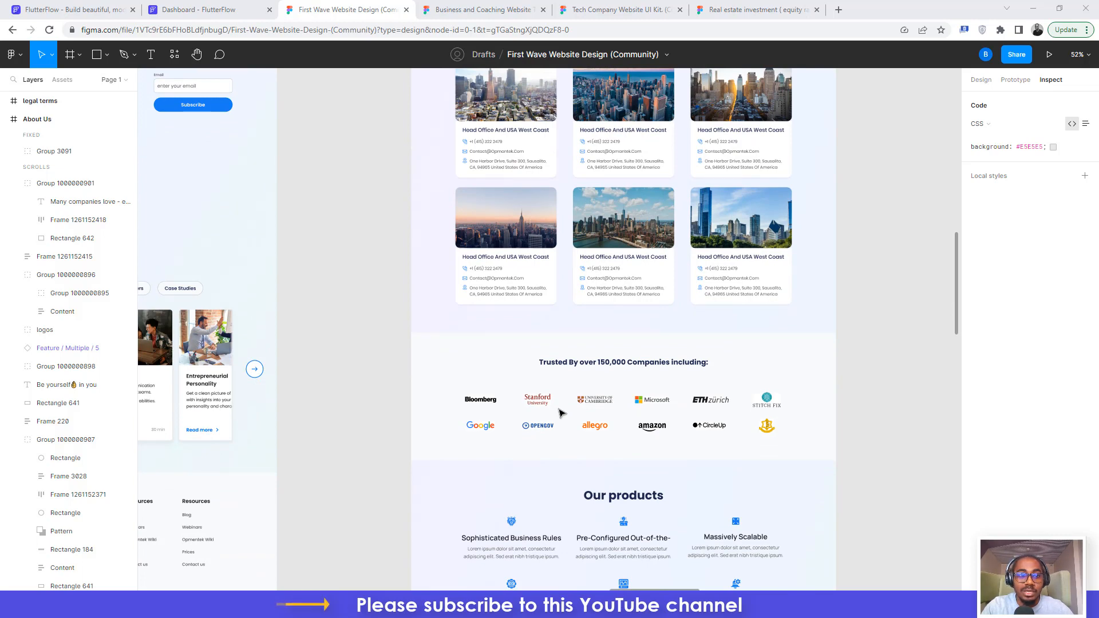
scroll(560, 411, "down", 3)
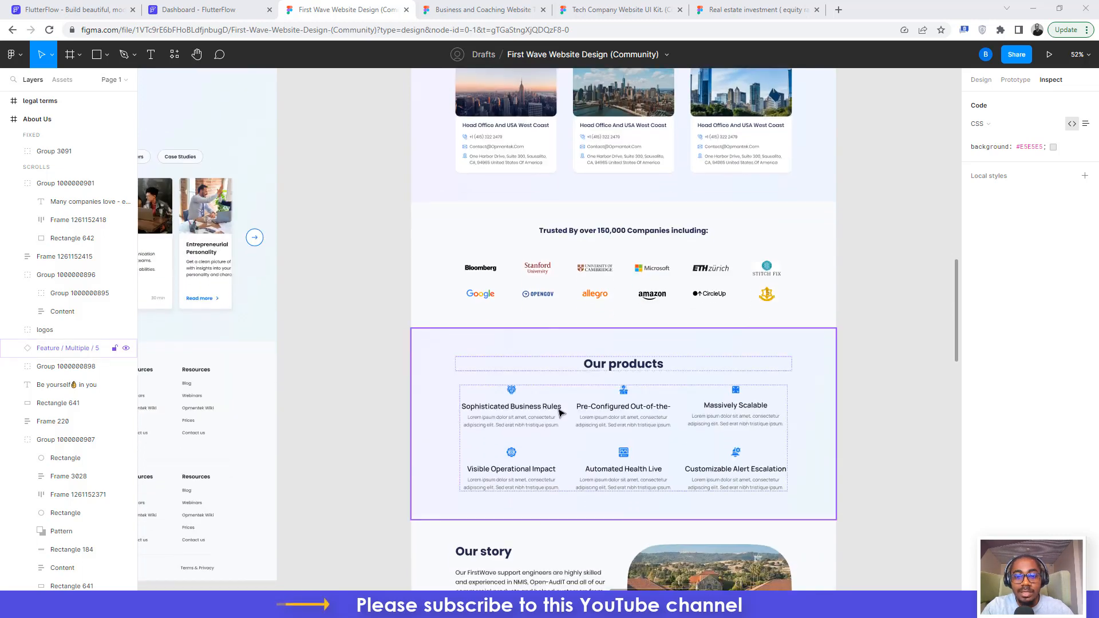
scroll(560, 411, "up", 6)
scroll(560, 412, "up", 5)
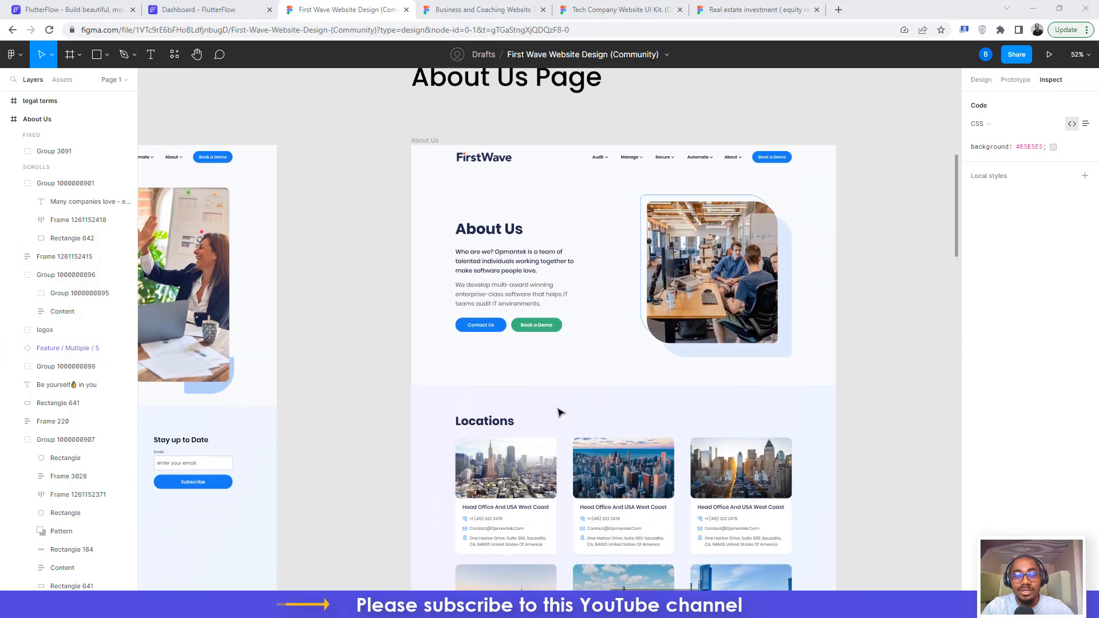
- Switch to FlutterFlow, create a blank project named "company website", and skip the project setup
key("ctrl+shift+Tab")
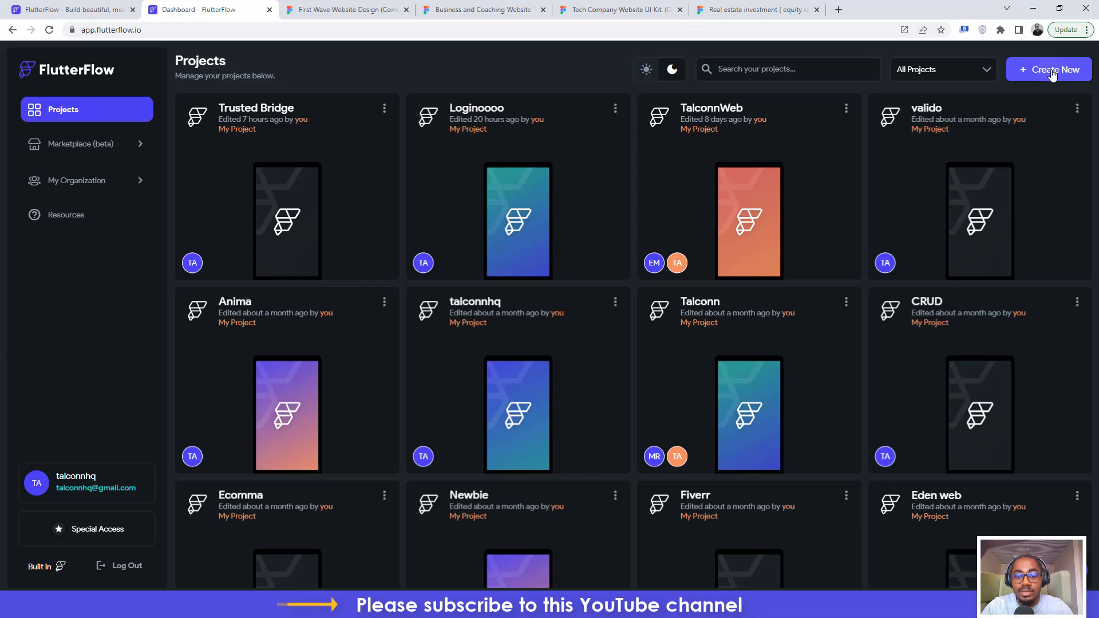
left_click(1053, 75)
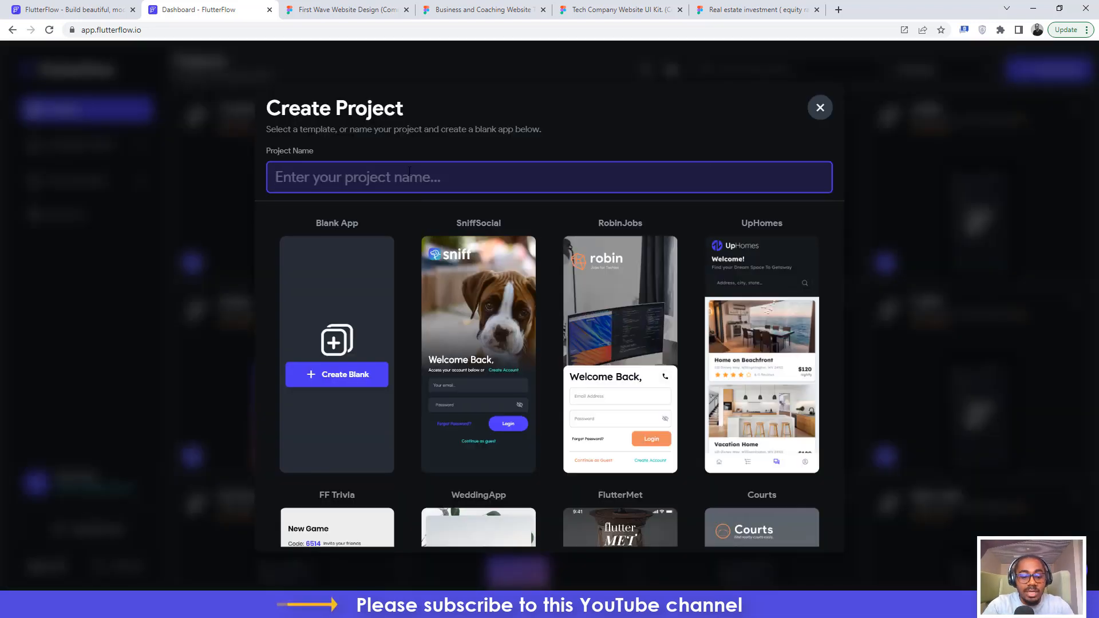
type("c")
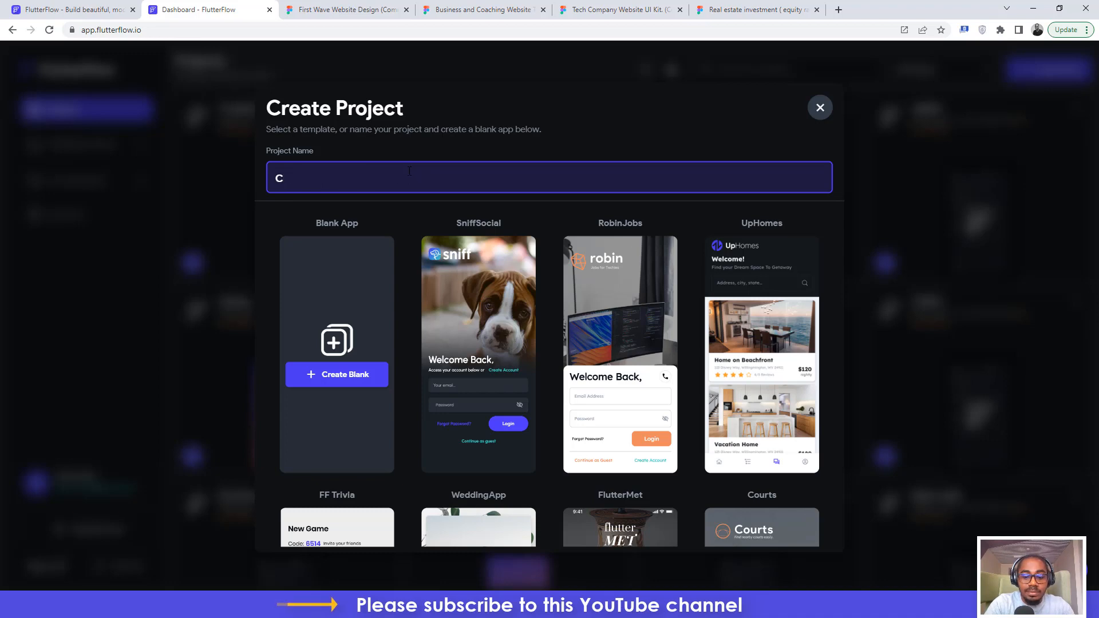
type("ompany")
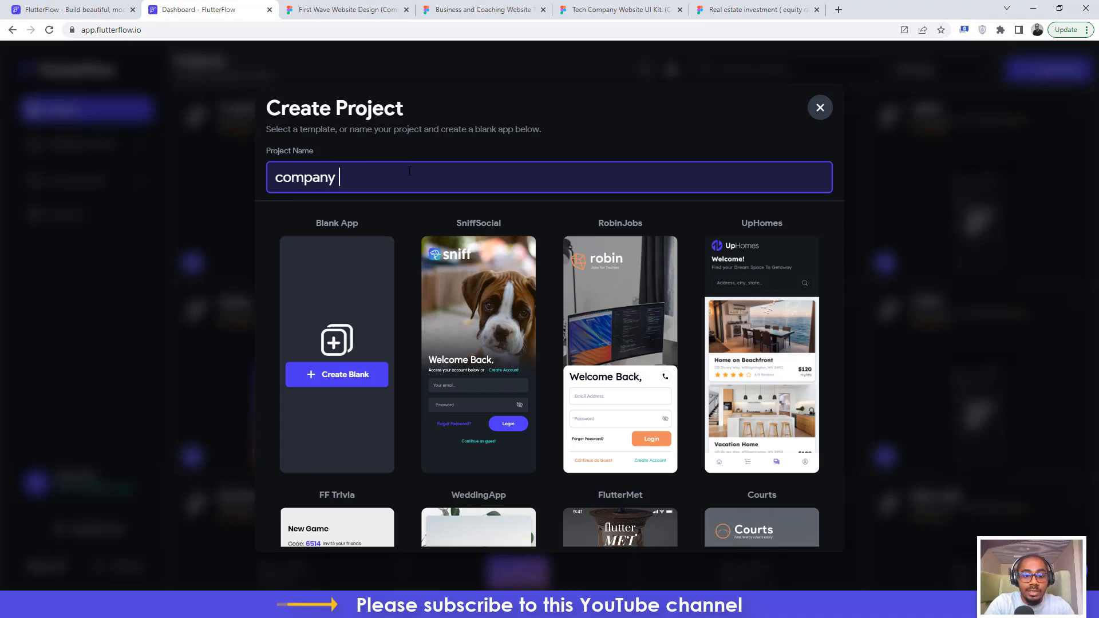
type(" website")
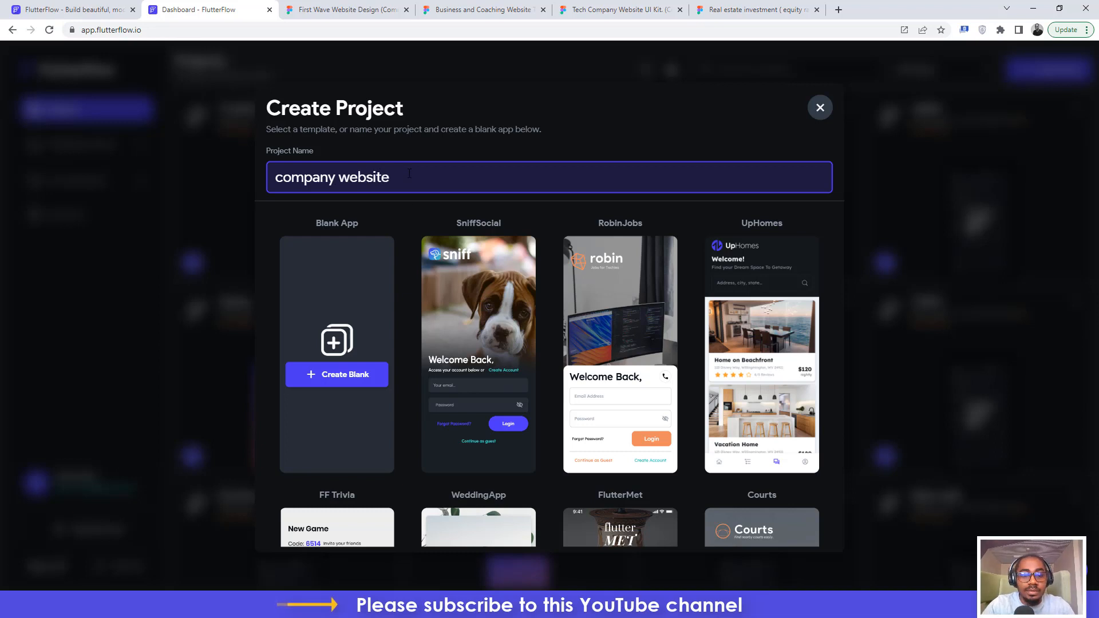
left_click(331, 385)
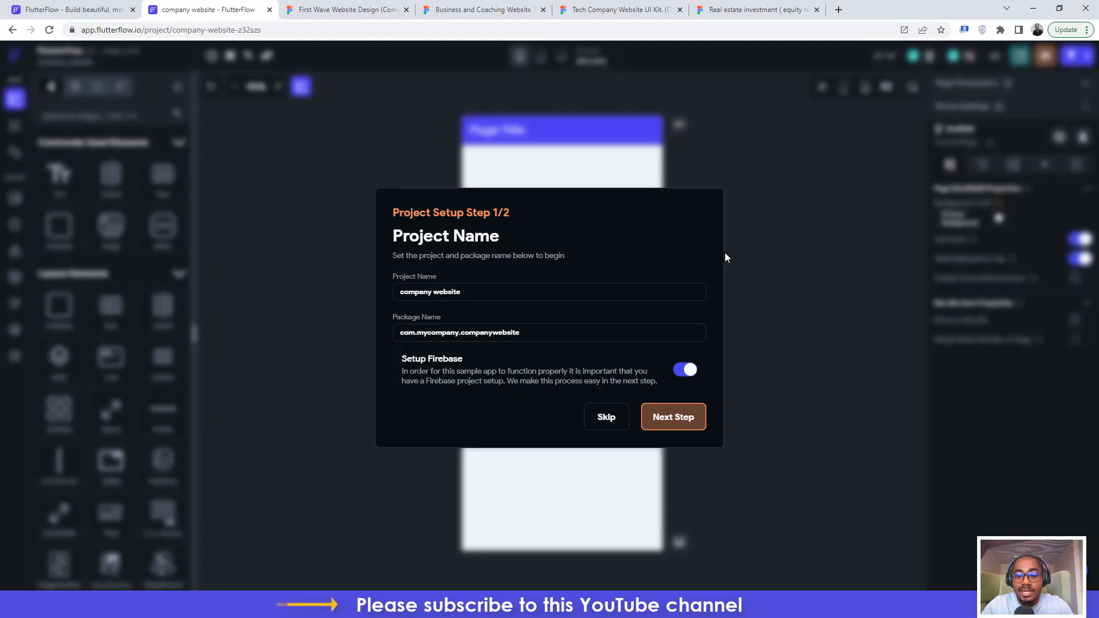
left_click(607, 418)
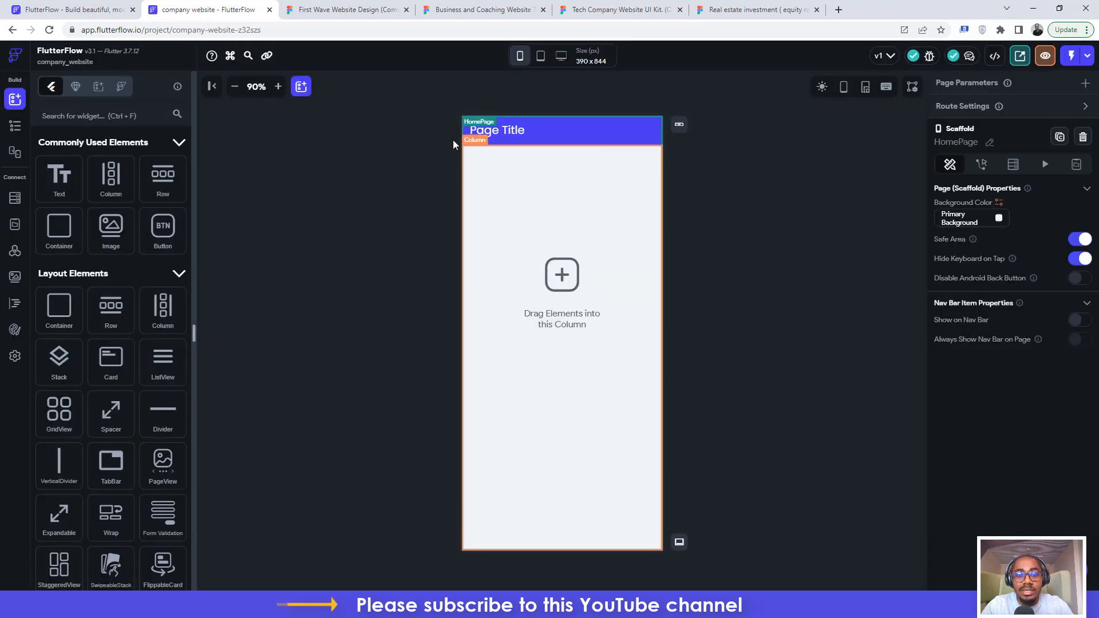
- Check the About Us frame's dimensions in Figma and set the FlutterFlow canvas to Macbook Pro 15" (1440 x 900 px)
left_click(355, 6)
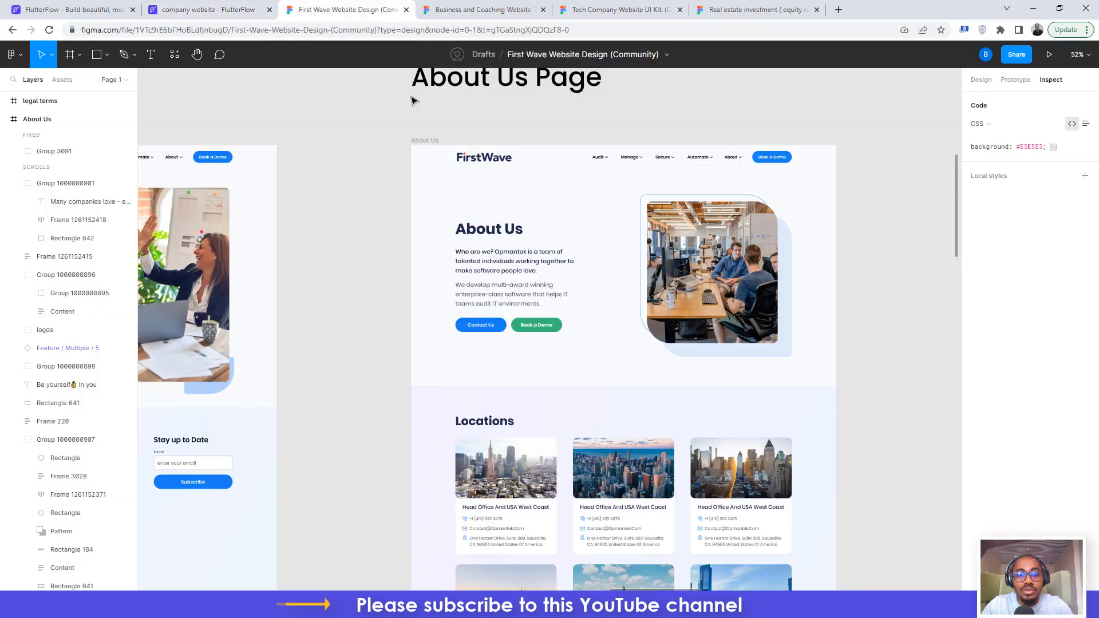
left_click(417, 141)
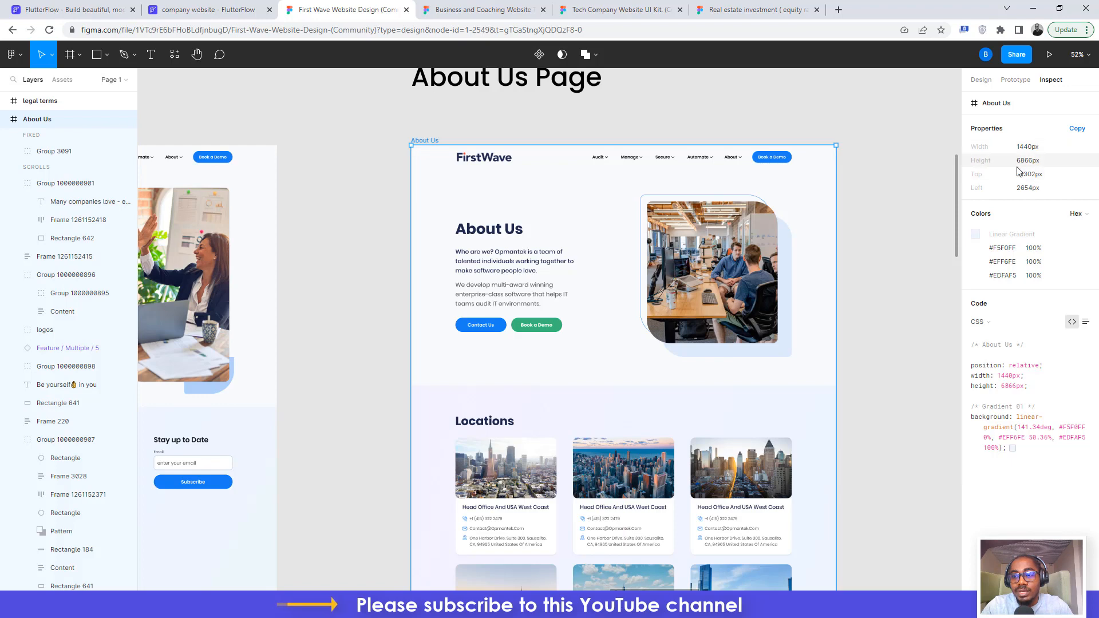
left_click(229, 5)
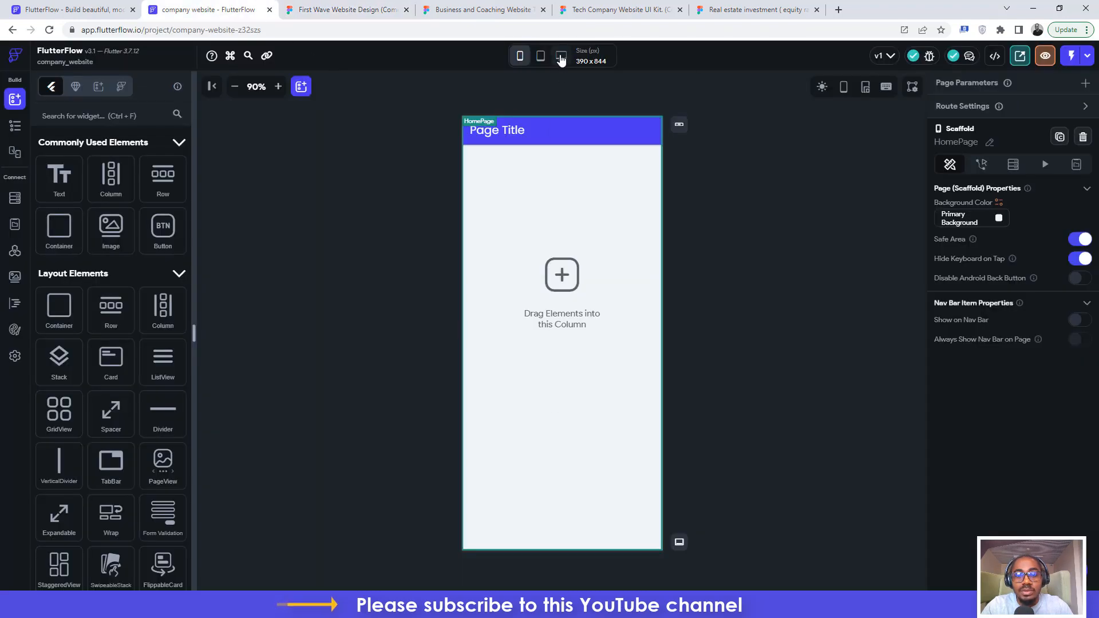
mouse_move(561, 60)
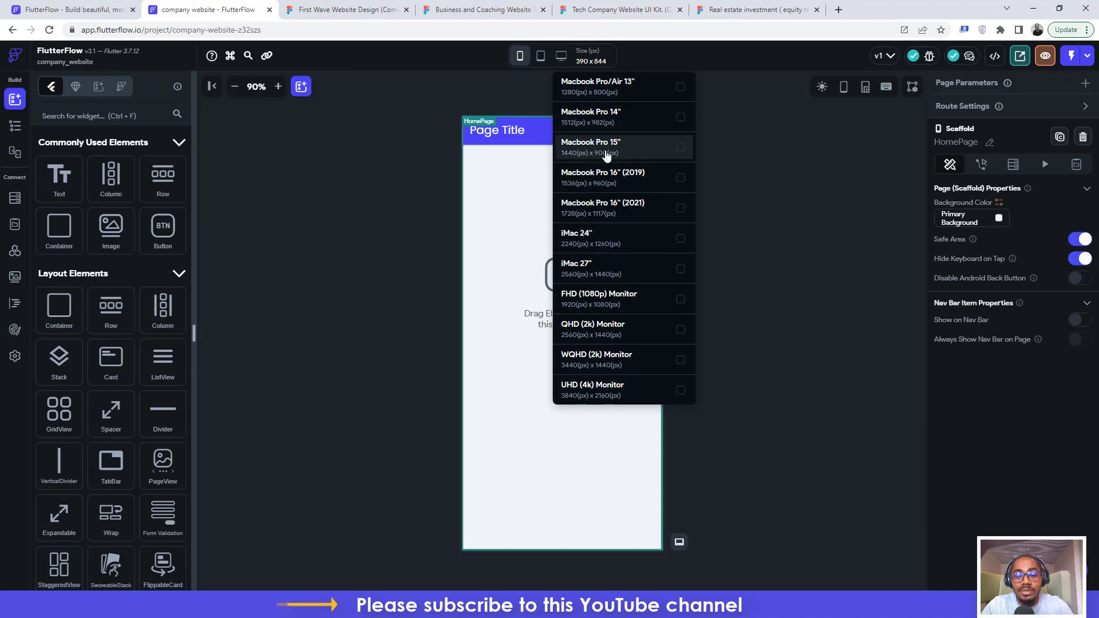
left_click(590, 147)
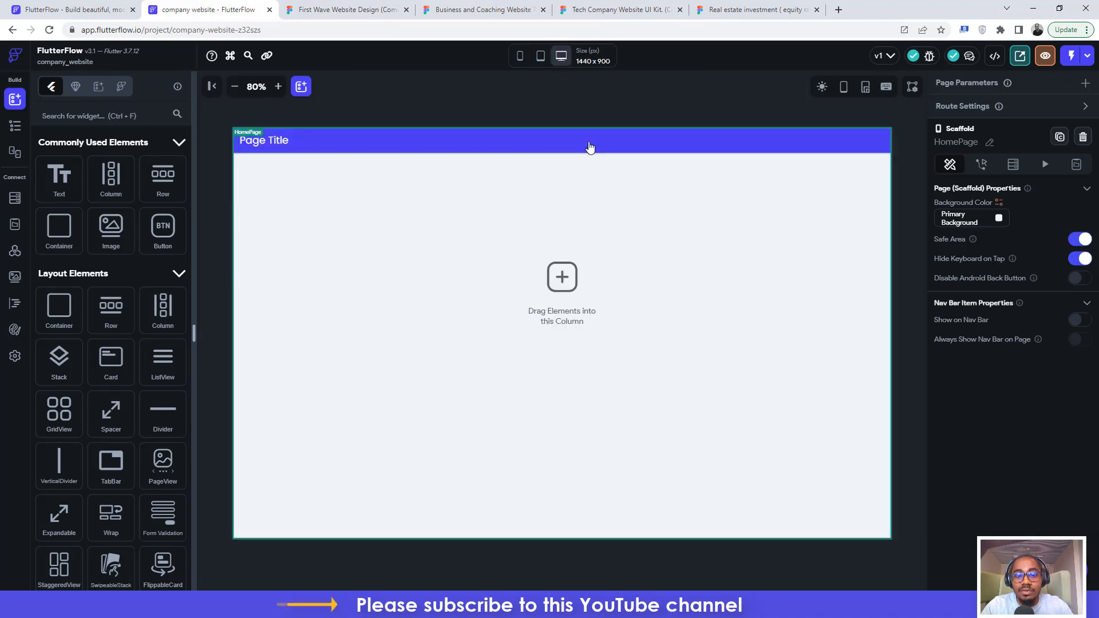
- Delete the AppBar from the HomePage and select the page's Column
left_click(479, 144)
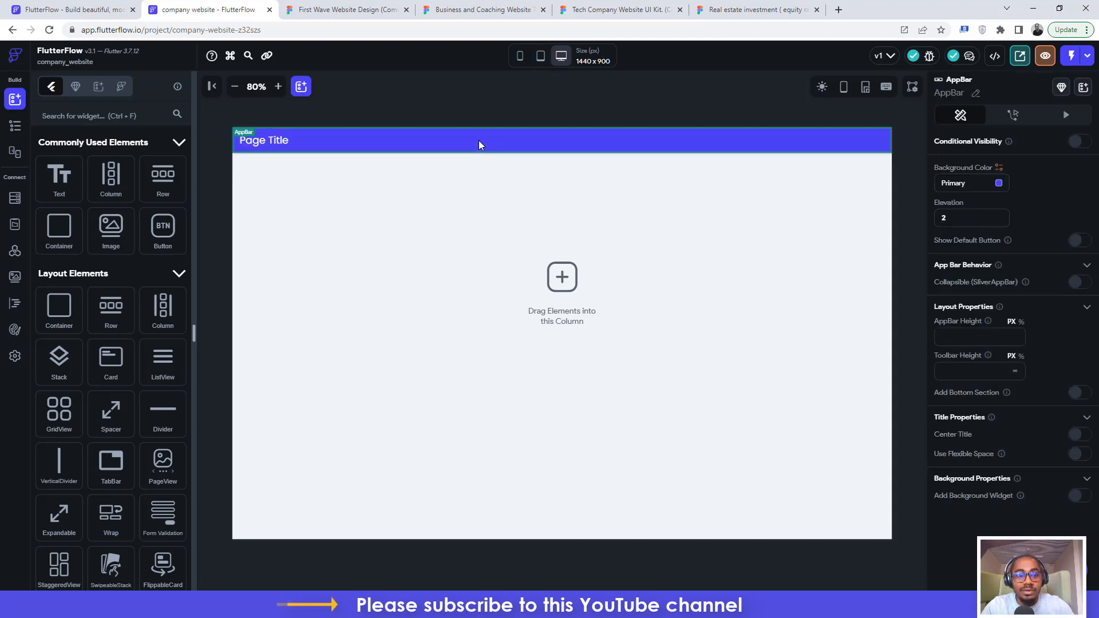
key("Delete")
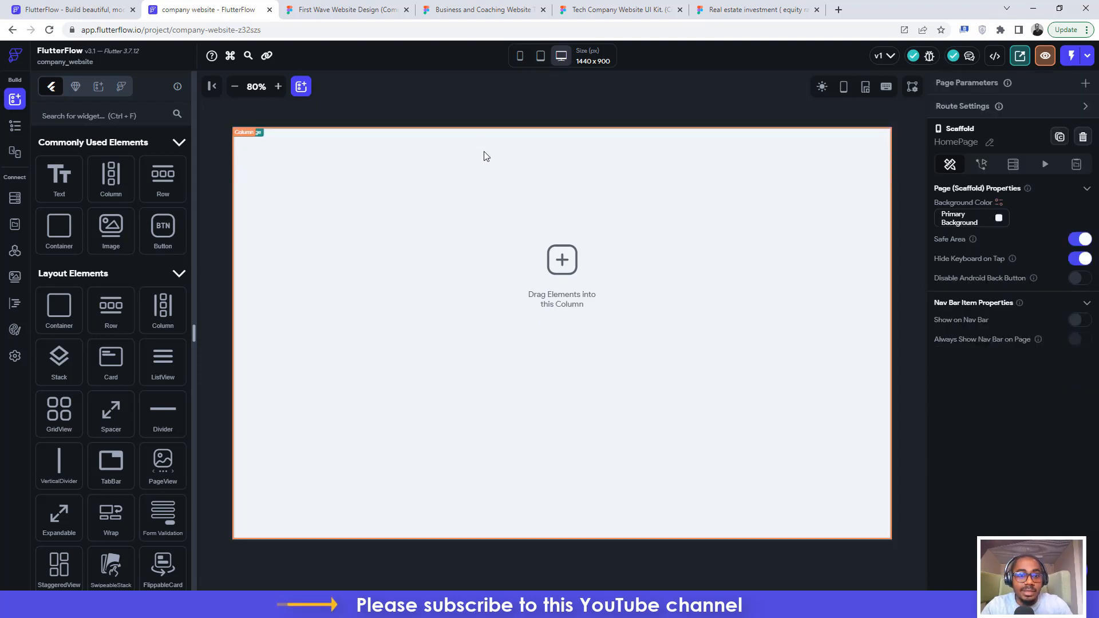
left_click(509, 155)
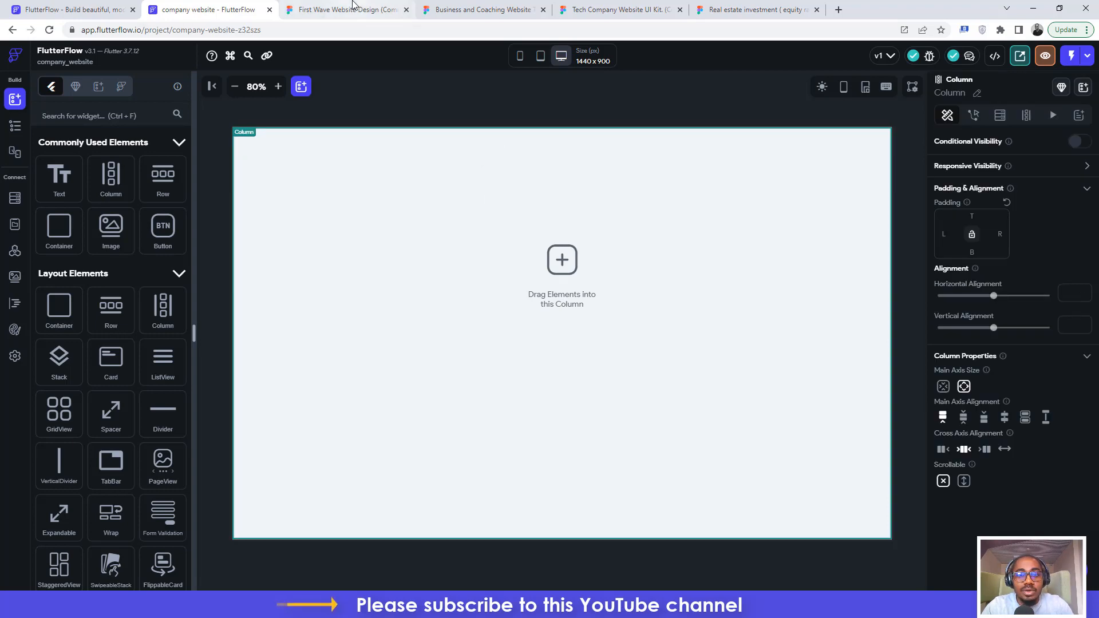
- Review the About Us header layout in Figma, and add a Row inside the HomePage's Column in FlutterFlow
left_click(353, 8)
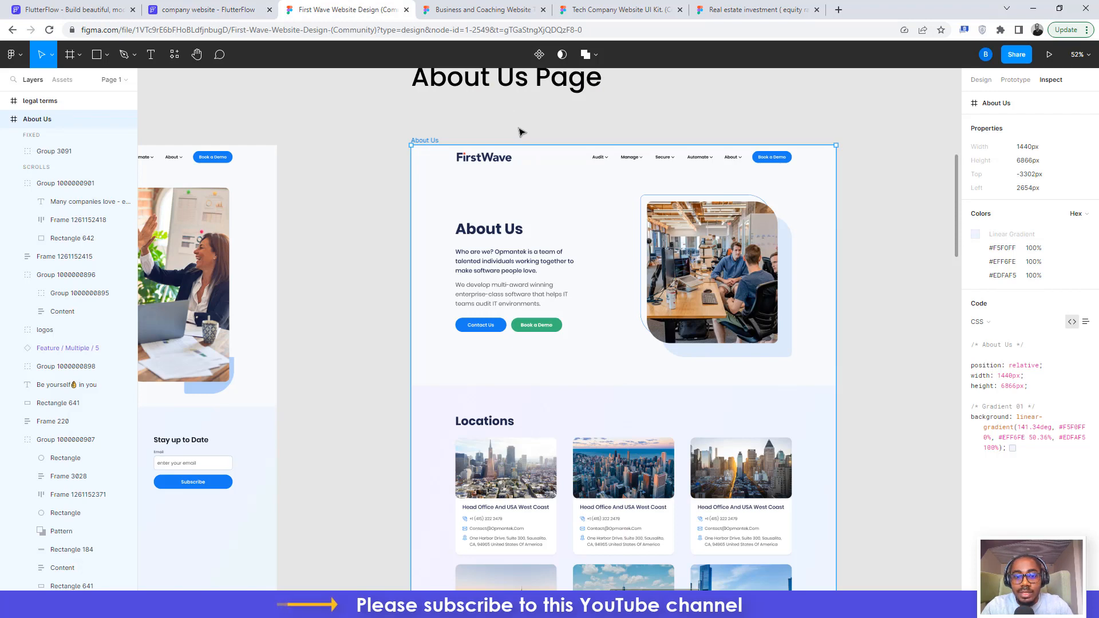
scroll(553, 178, "up", 5)
scroll(554, 178, "right", 2)
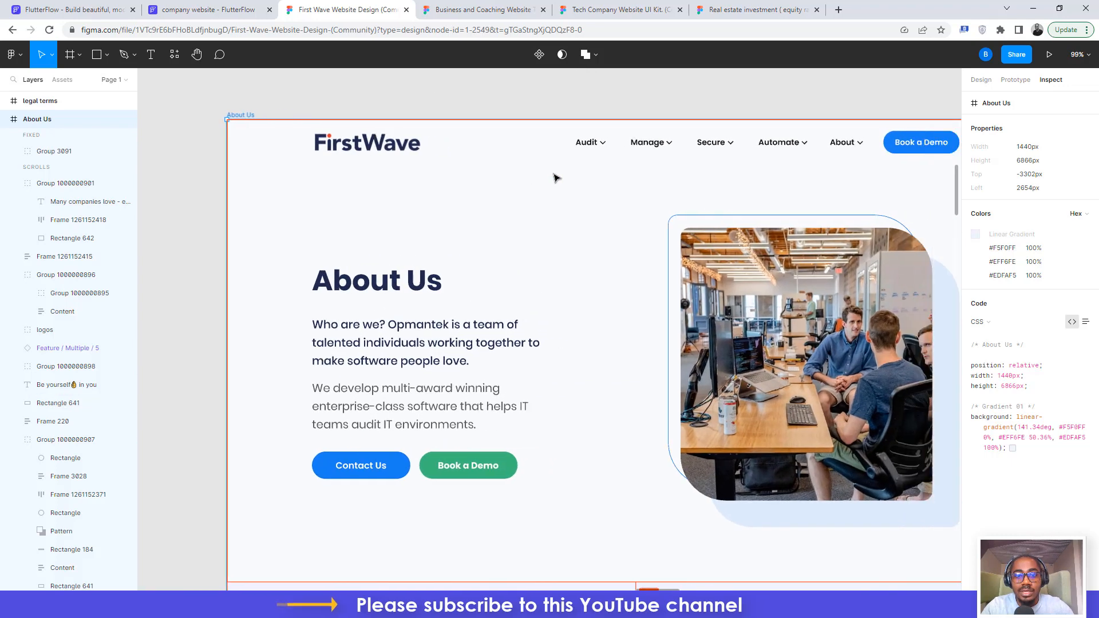
scroll(553, 177, "right", 1)
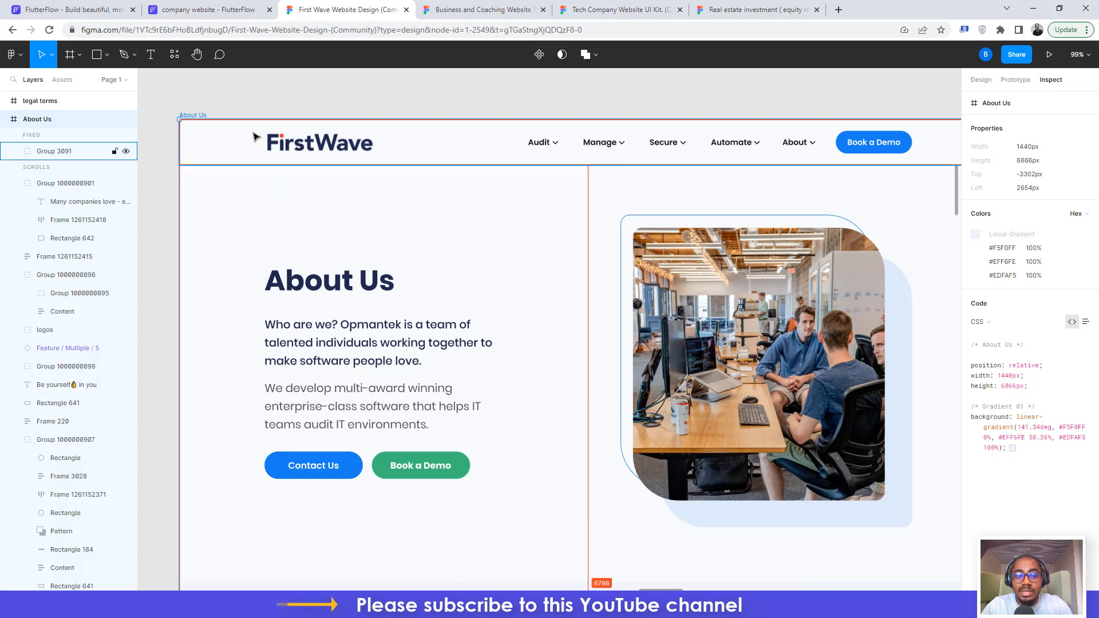
left_click(211, 7)
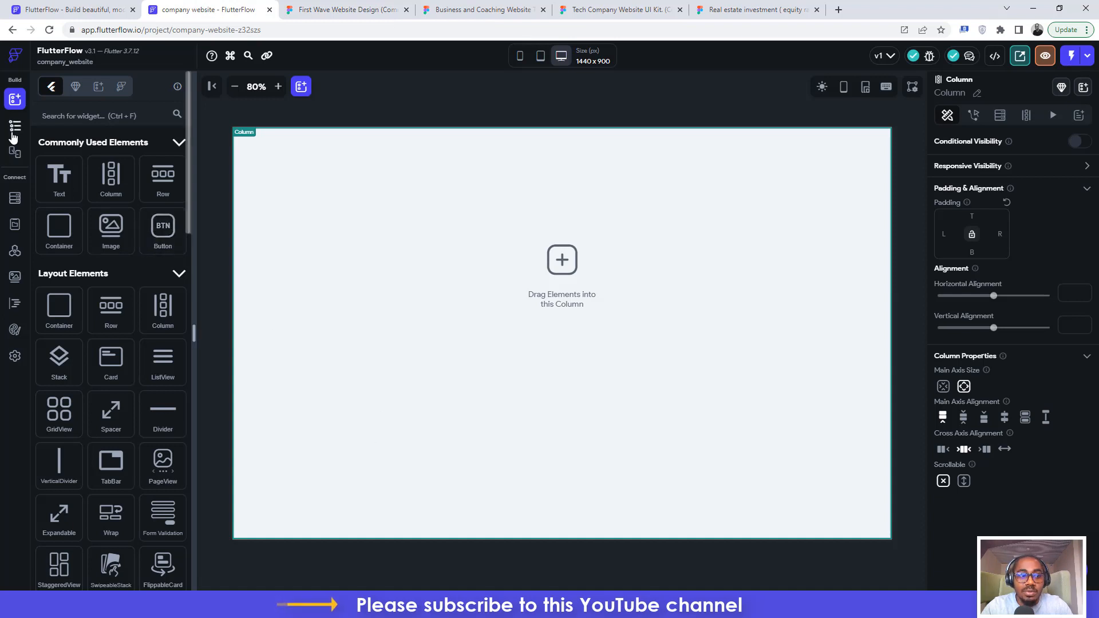
left_click(14, 133)
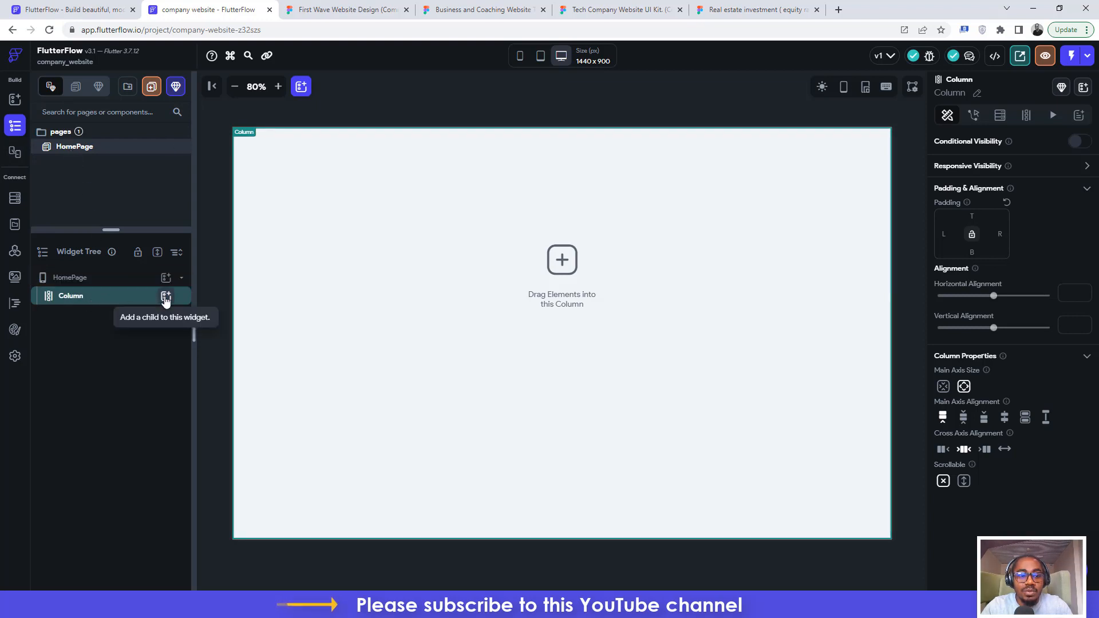
left_click(165, 298)
left_click(334, 362)
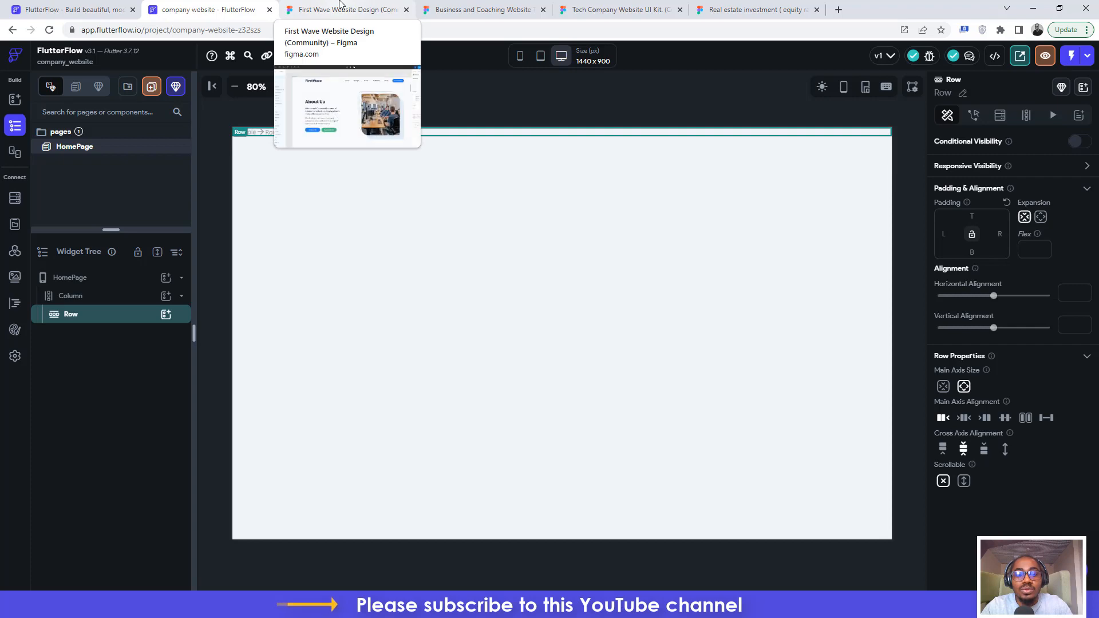
- Select the FirstWave logo image in the Figma header and export it as a 1x PNG
left_click(340, 4)
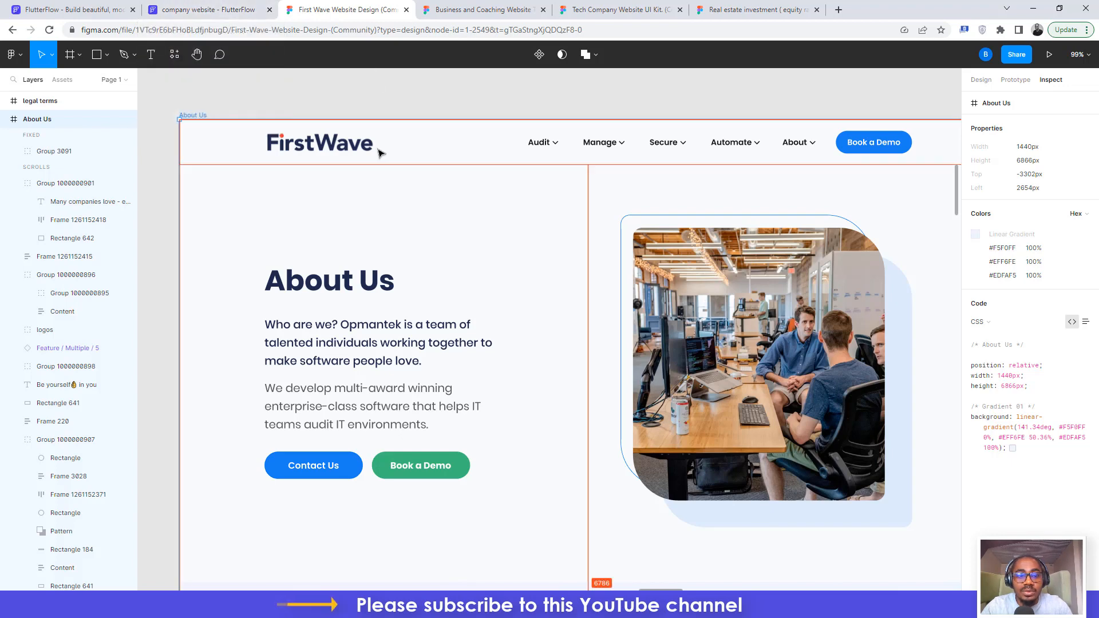
left_click(306, 145)
double_click(307, 144)
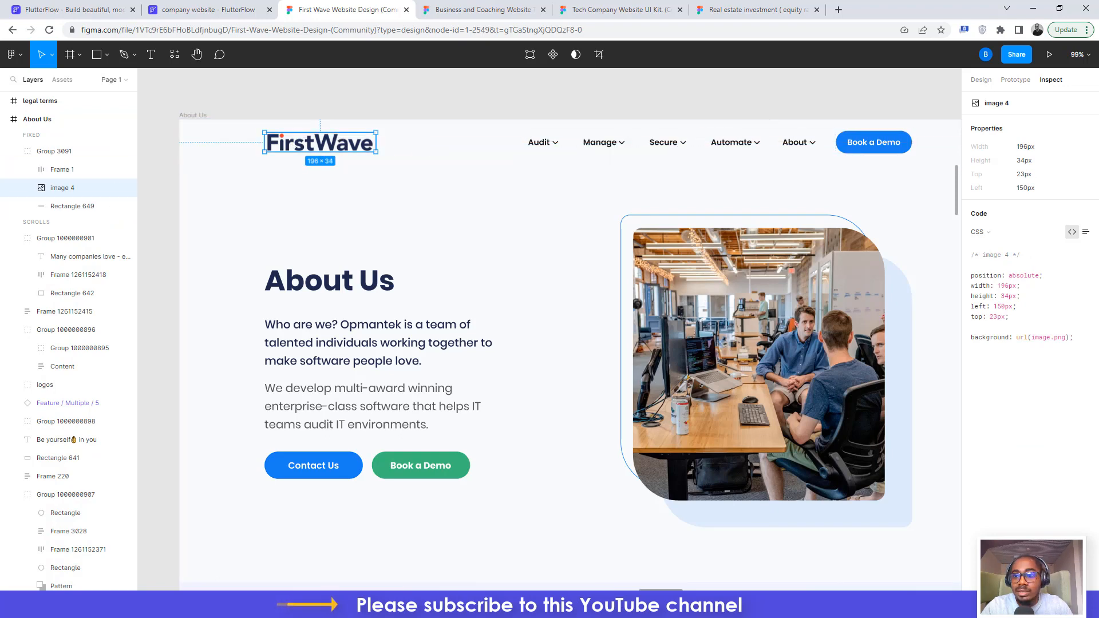
left_click(975, 81)
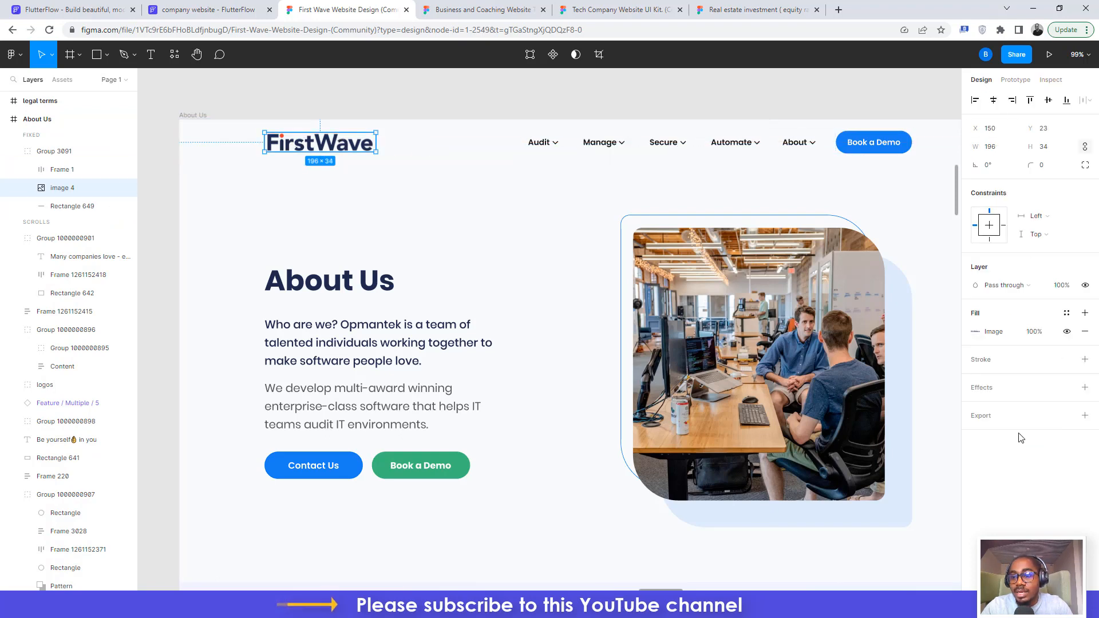
left_click(1086, 417)
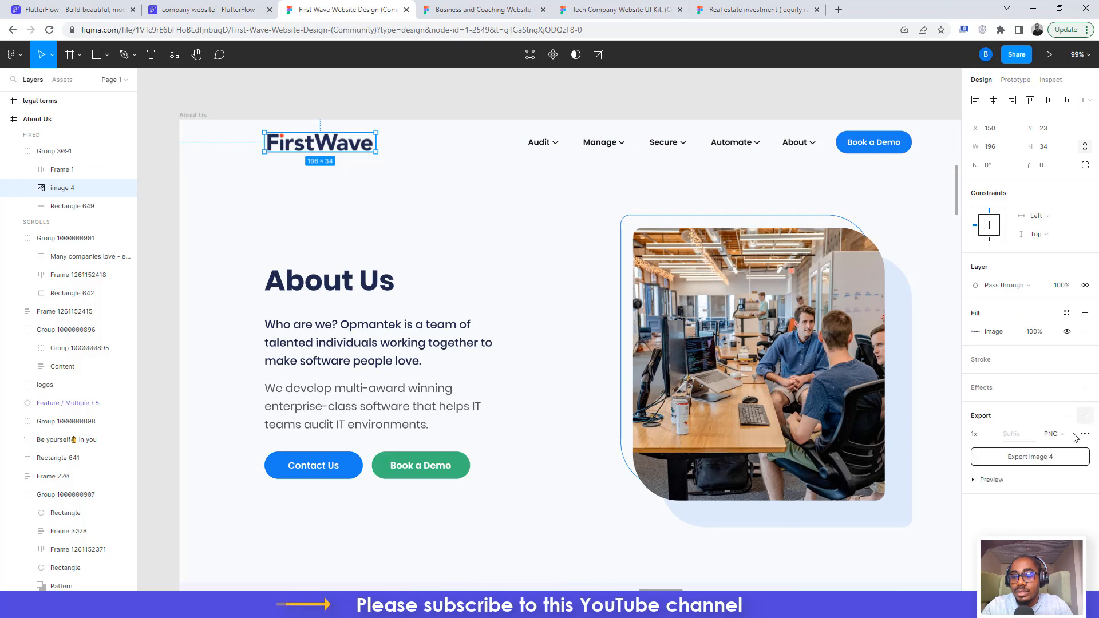
left_click(1032, 458)
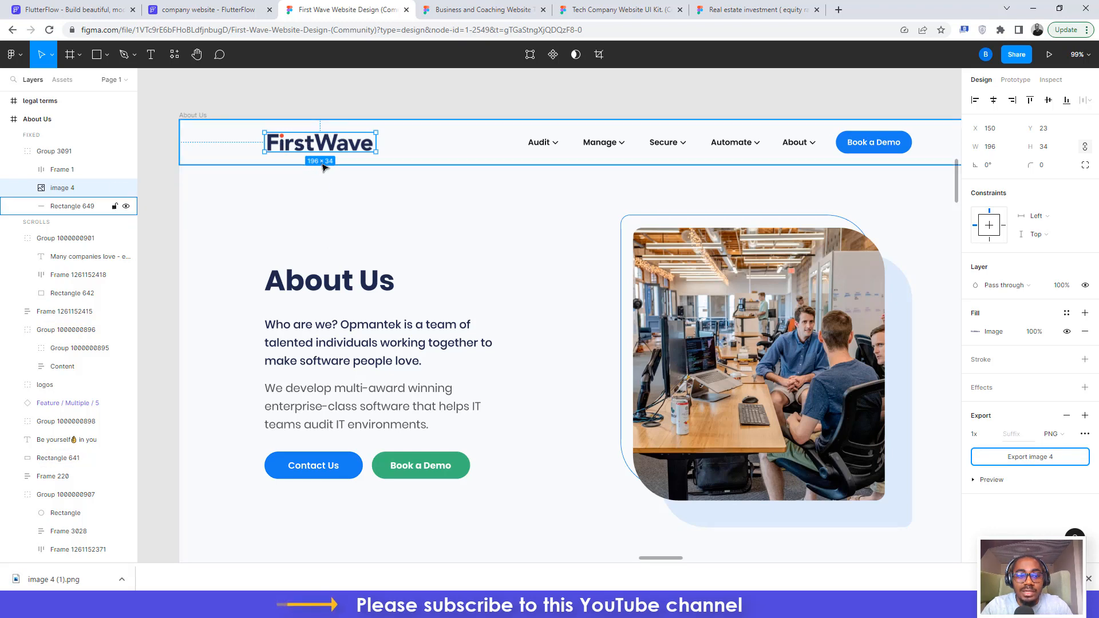
- Return to FlutterFlow and add an Image widget inside the Row
left_click(200, 9)
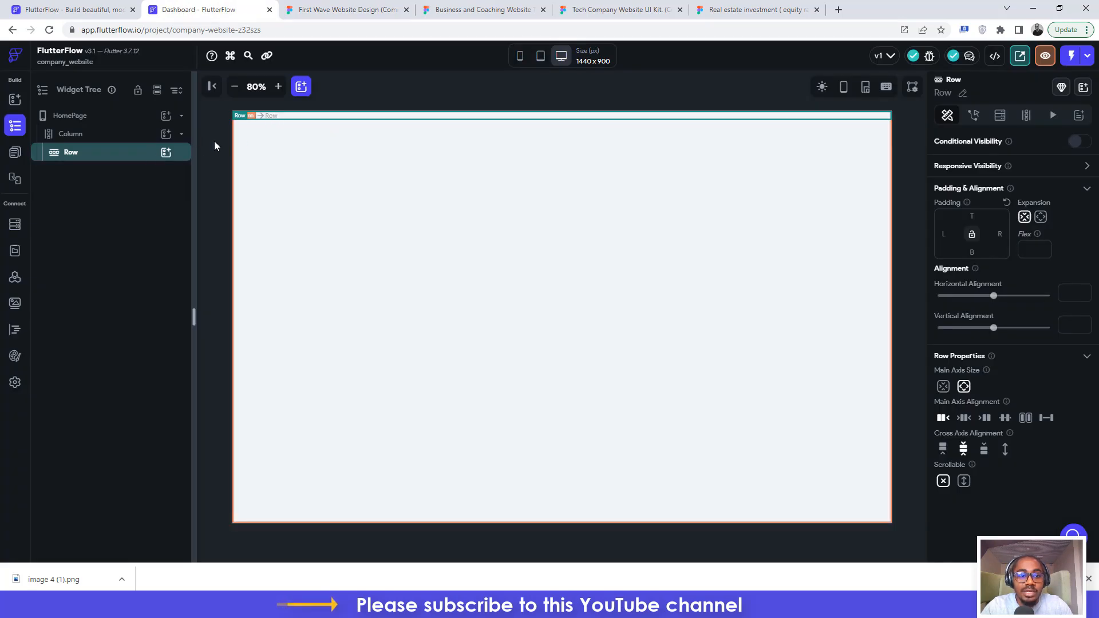
left_click(166, 154)
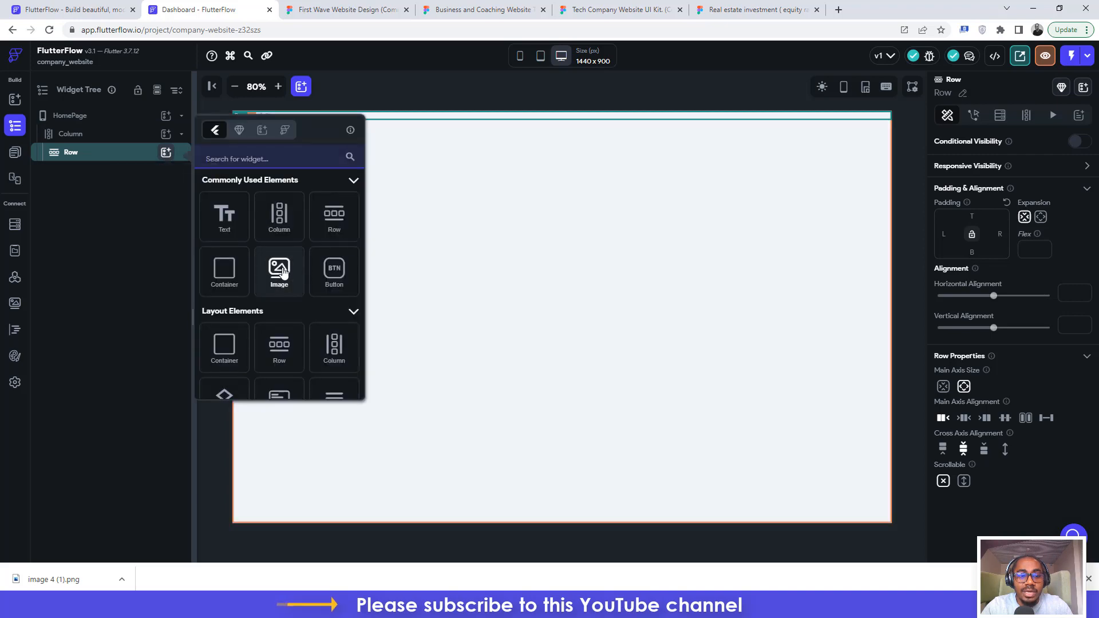
left_click(282, 272)
- Check the logo's dimensions in Figma and set the Image widget in FlutterFlow to 196 px wide and 34 px high
left_click(327, 9)
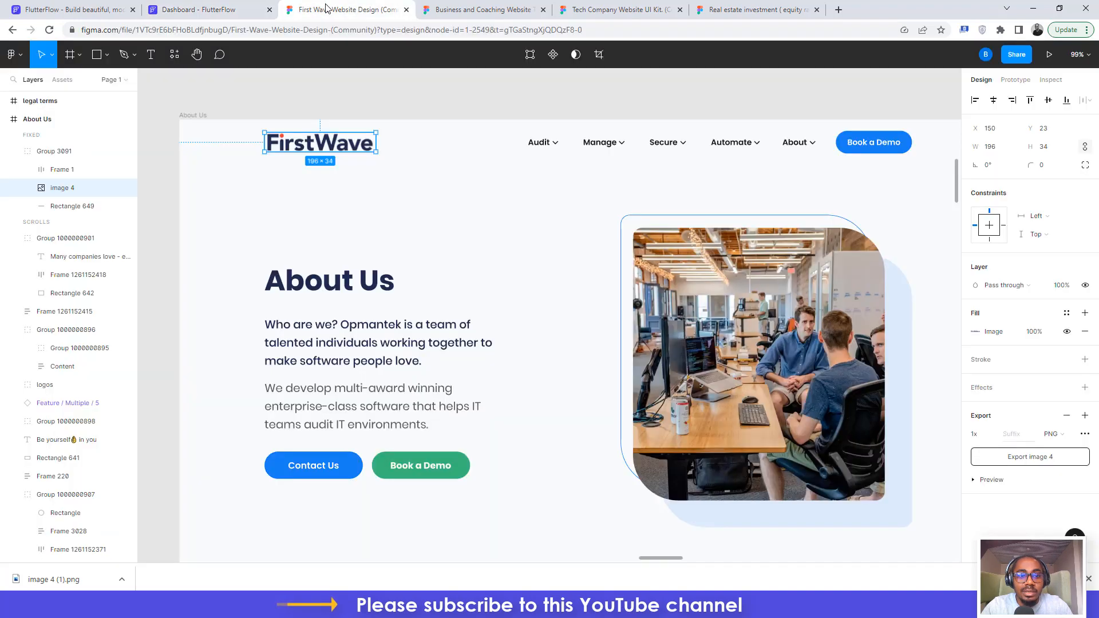
left_click(210, 10)
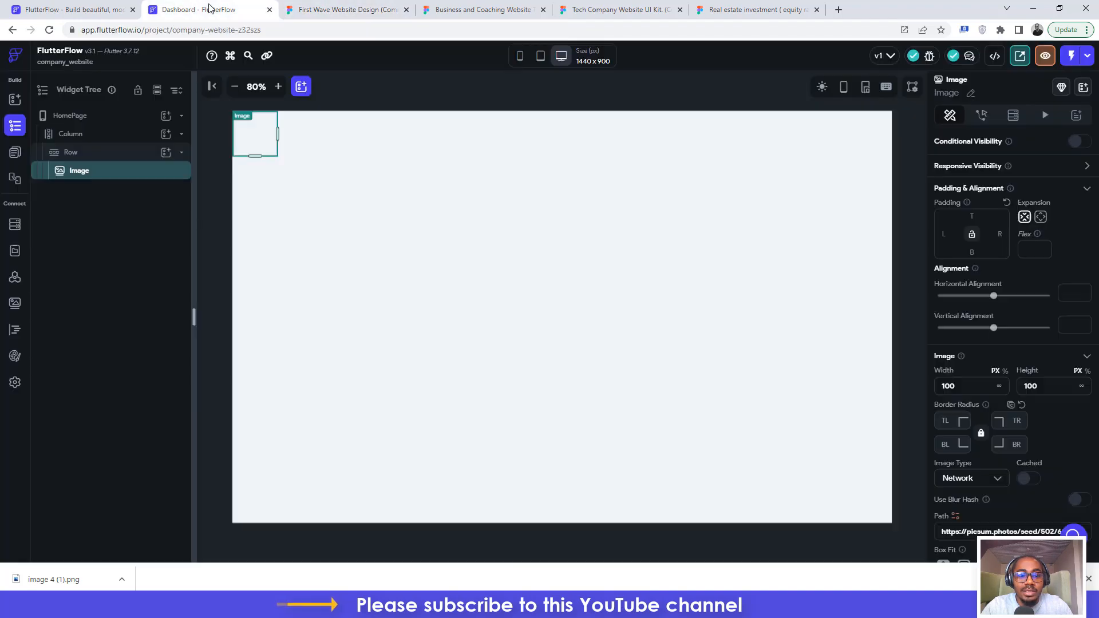
left_click(968, 385)
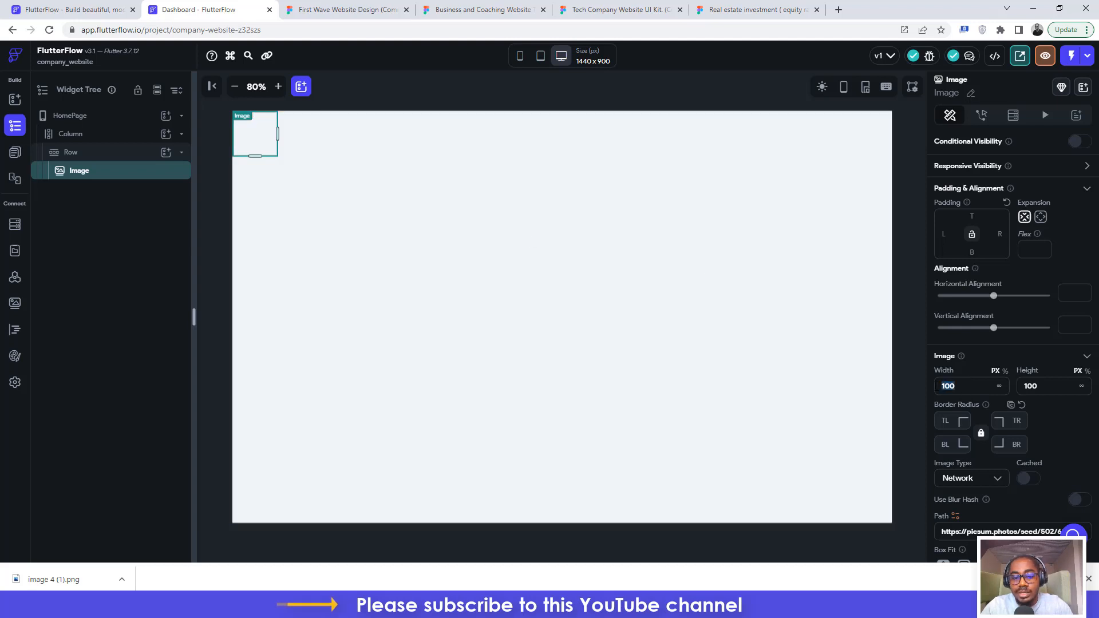
type("196")
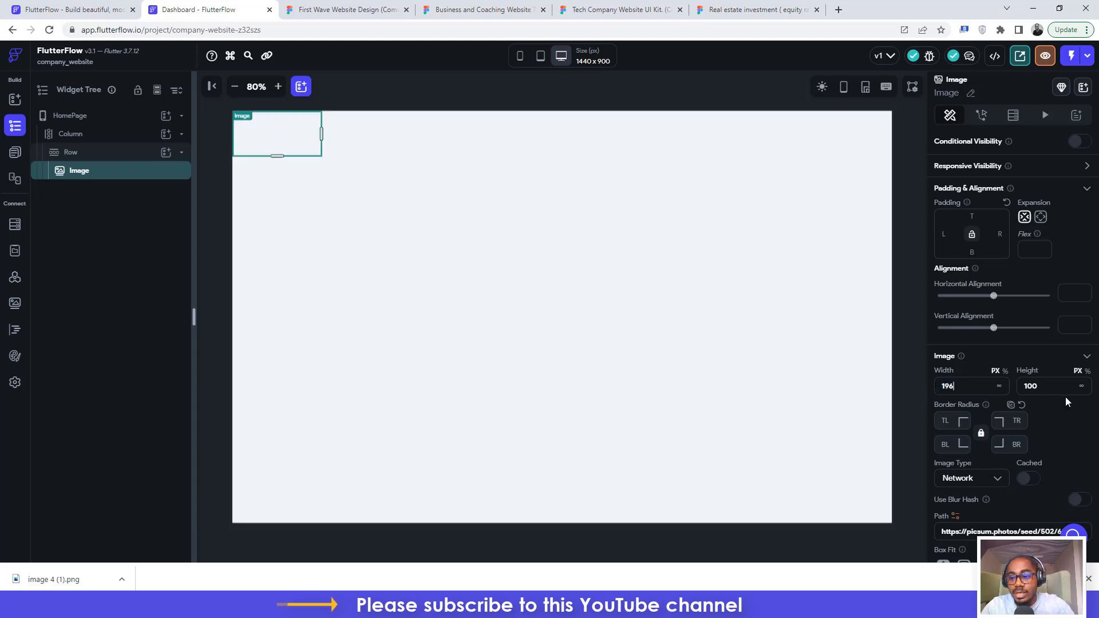
key("Tab")
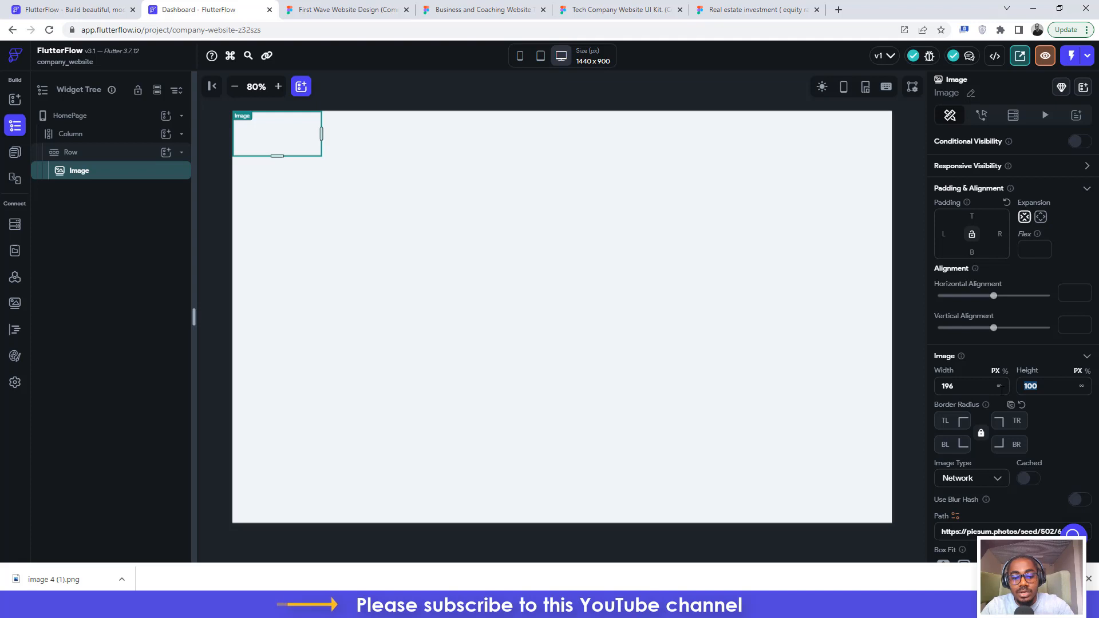
type("34")
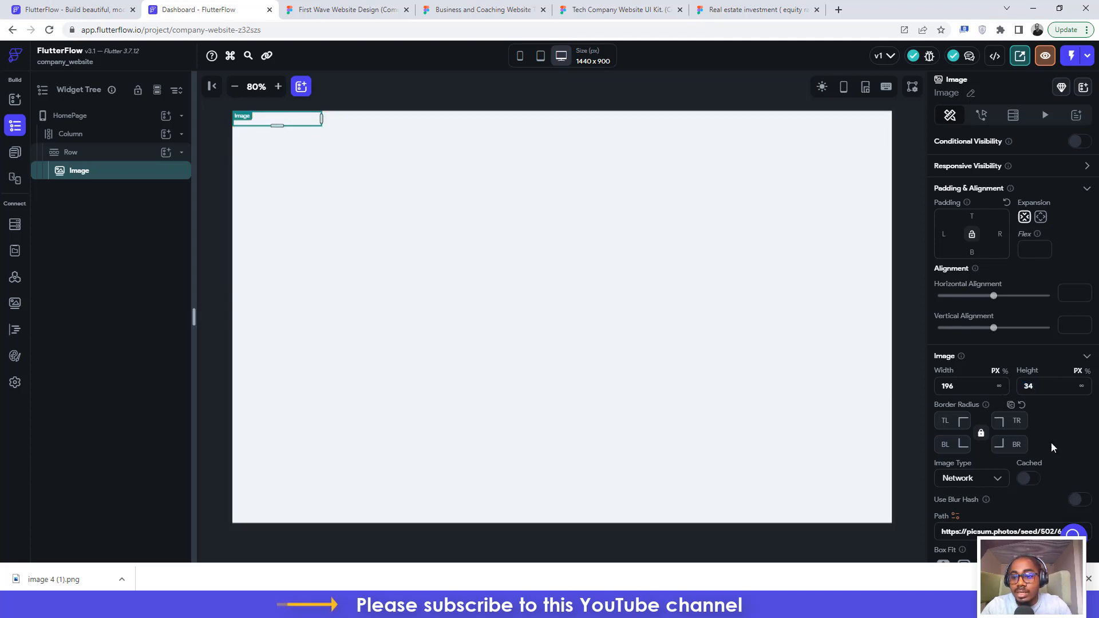
- Change the Image widget's type to Asset and upload "image 4 (1).png" from Downloads as its source
left_click(976, 484)
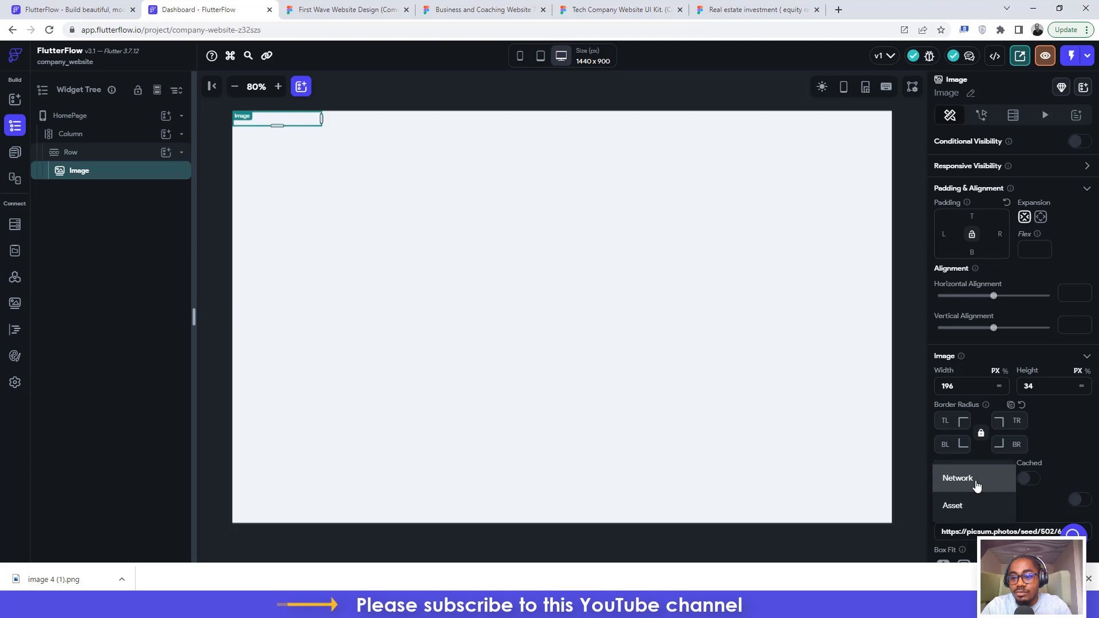
left_click(971, 505)
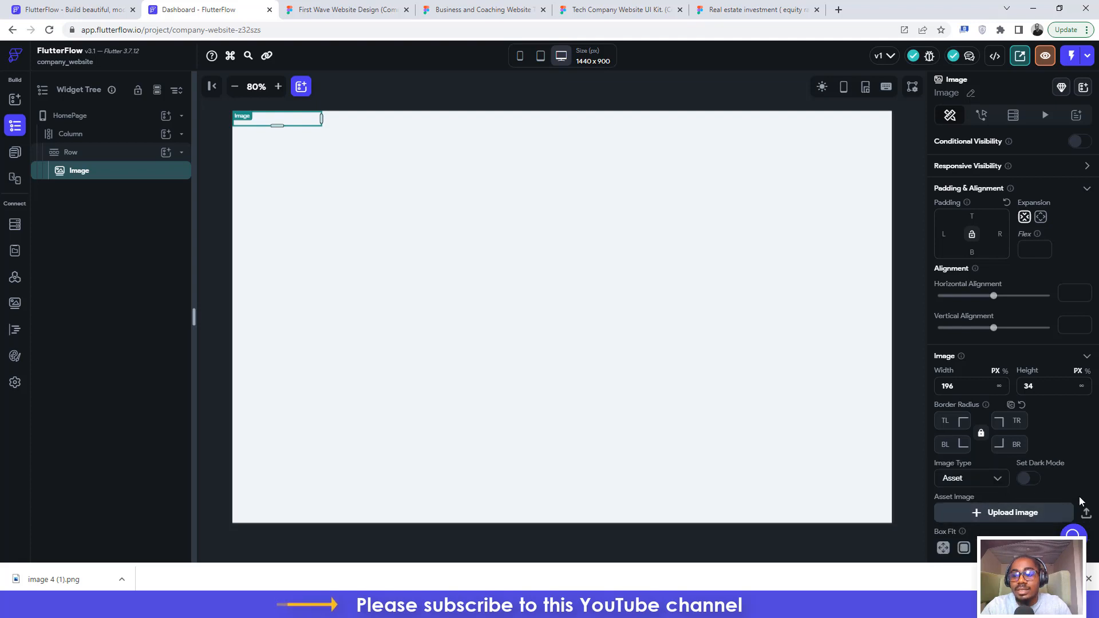
left_click(1086, 514)
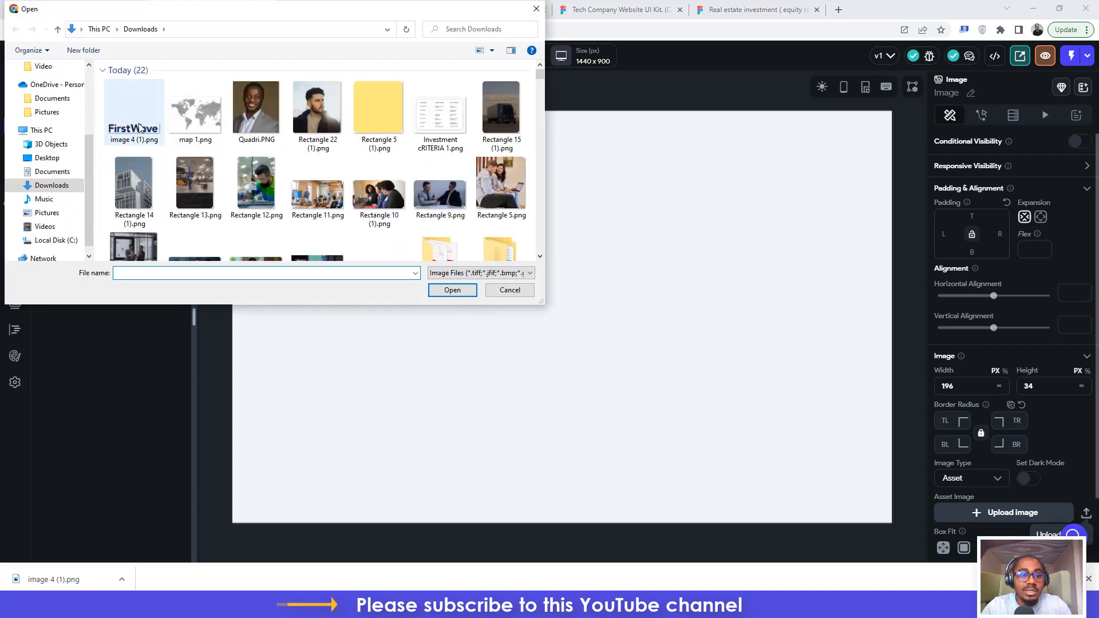
left_click(139, 127)
left_click(456, 292)
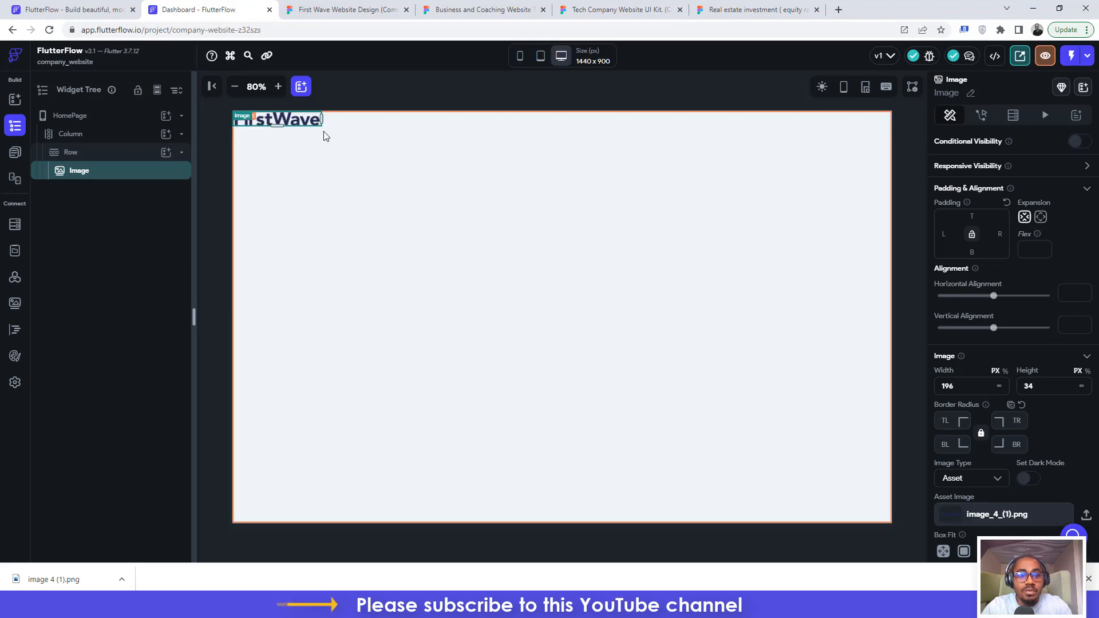
- Inspect the logo's offsets in Figma, and give the FlutterFlow Image widget a left padding of 150
left_click(336, 11)
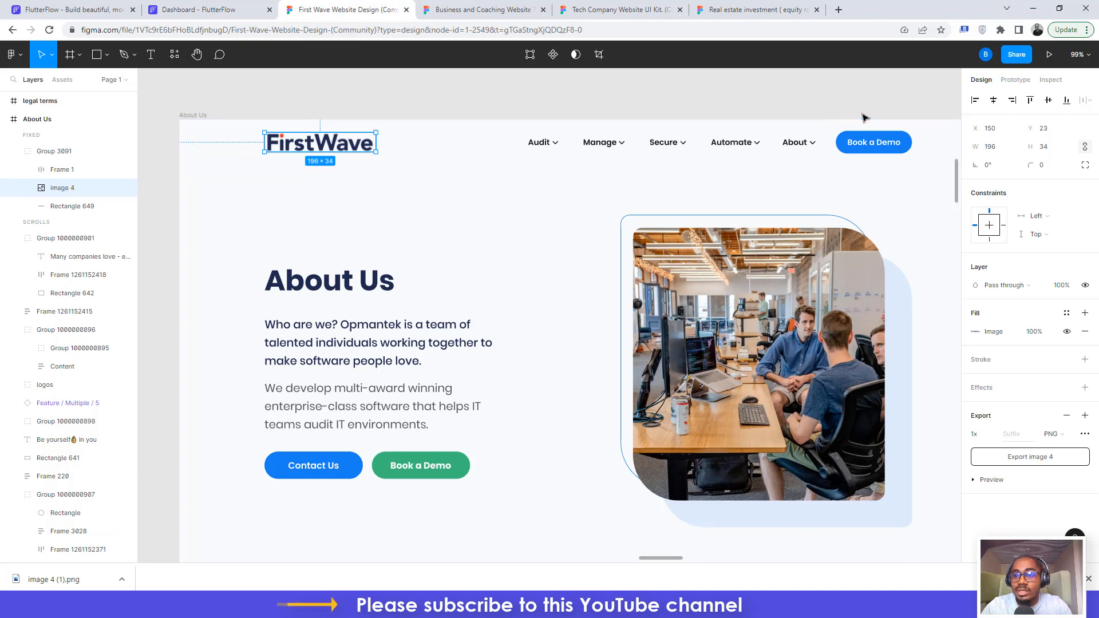
left_click(1051, 81)
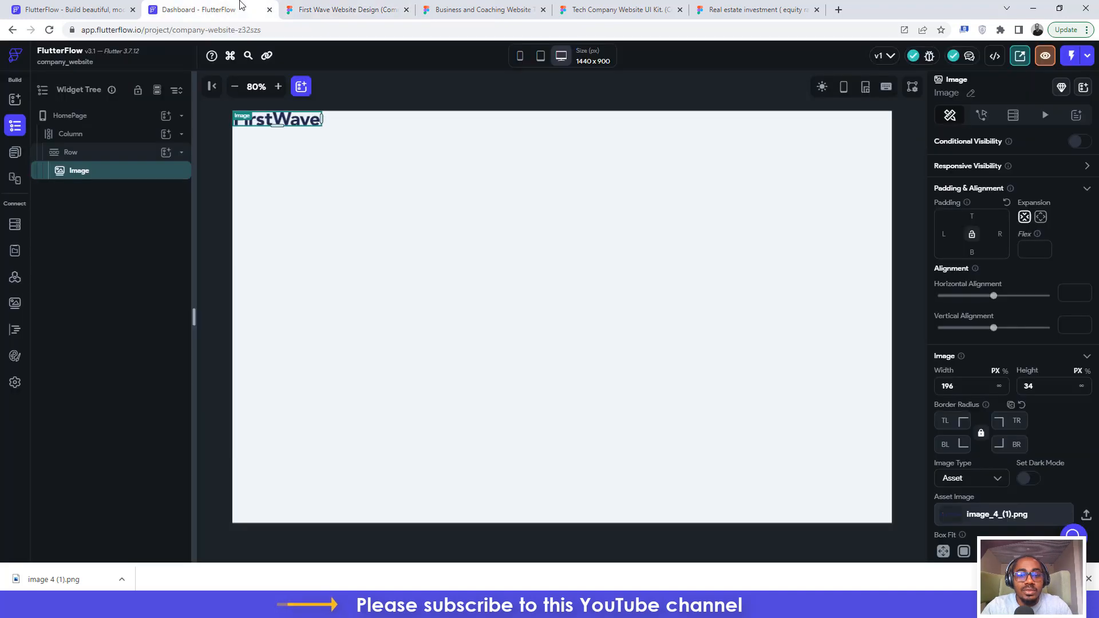
left_click(206, 9)
left_click(320, 12)
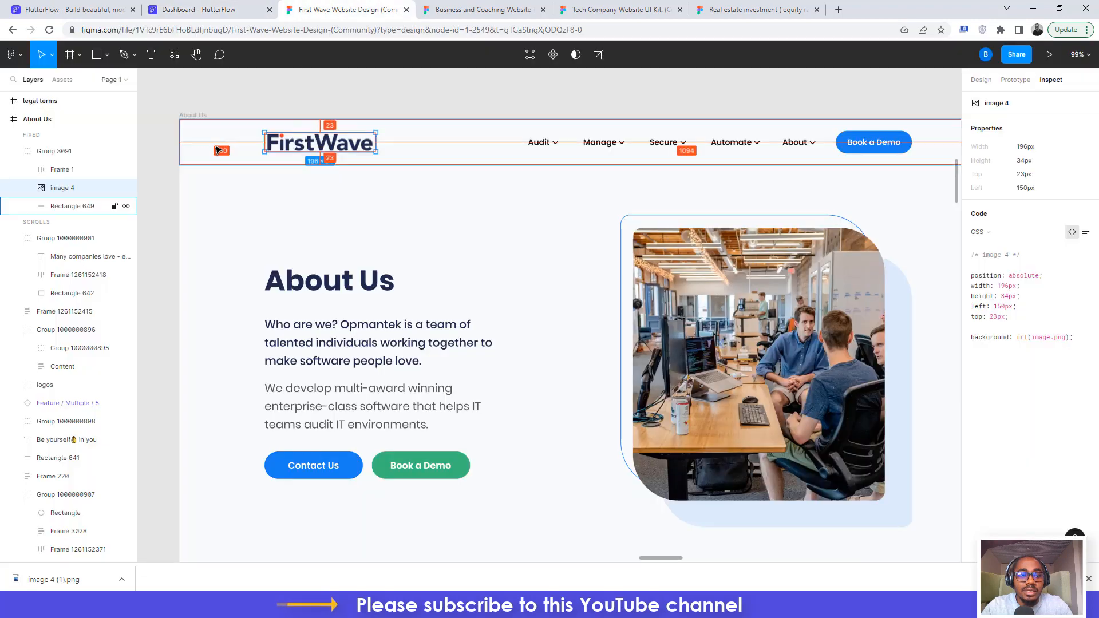
left_click(245, 8)
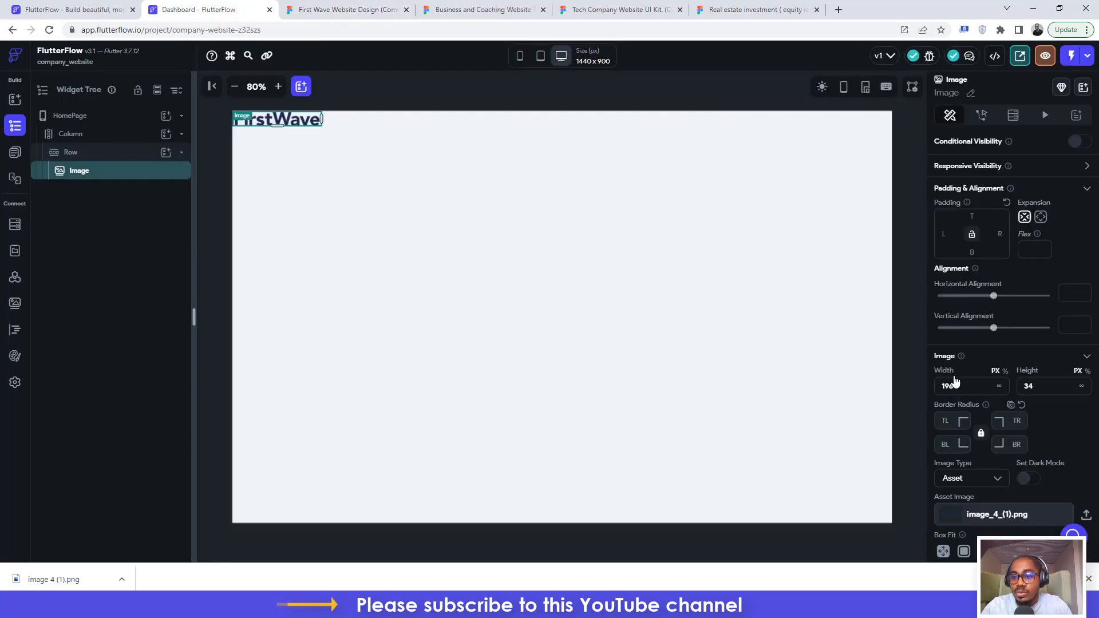
left_click(944, 234)
type("150")
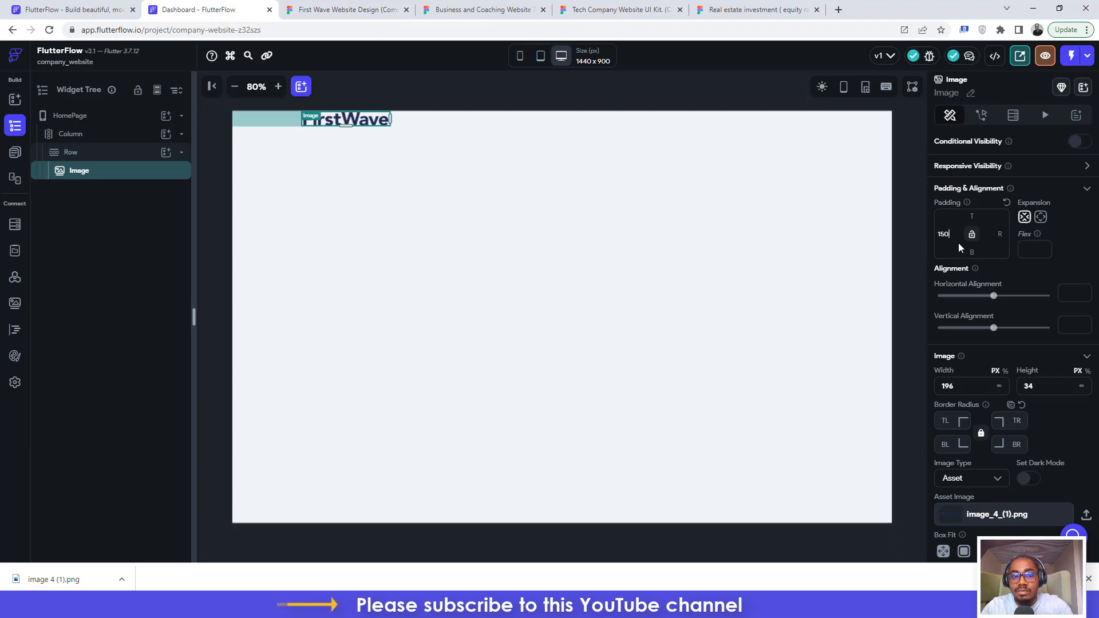
- Set the header Row's top padding to 23, and select the page's Column
left_click(465, 121)
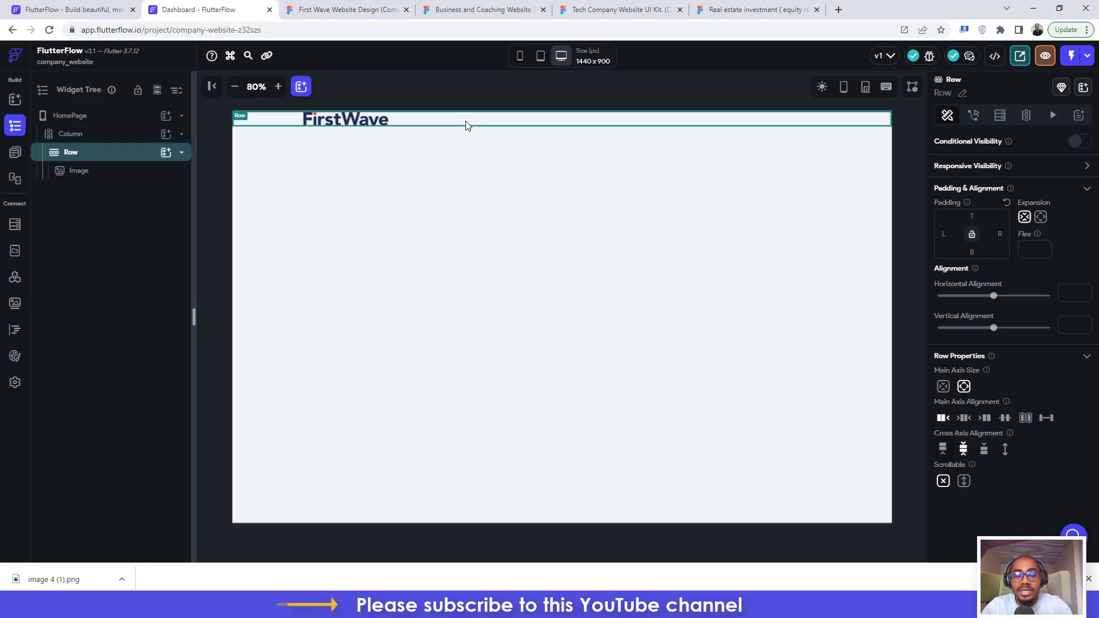
left_click(977, 224)
type("23")
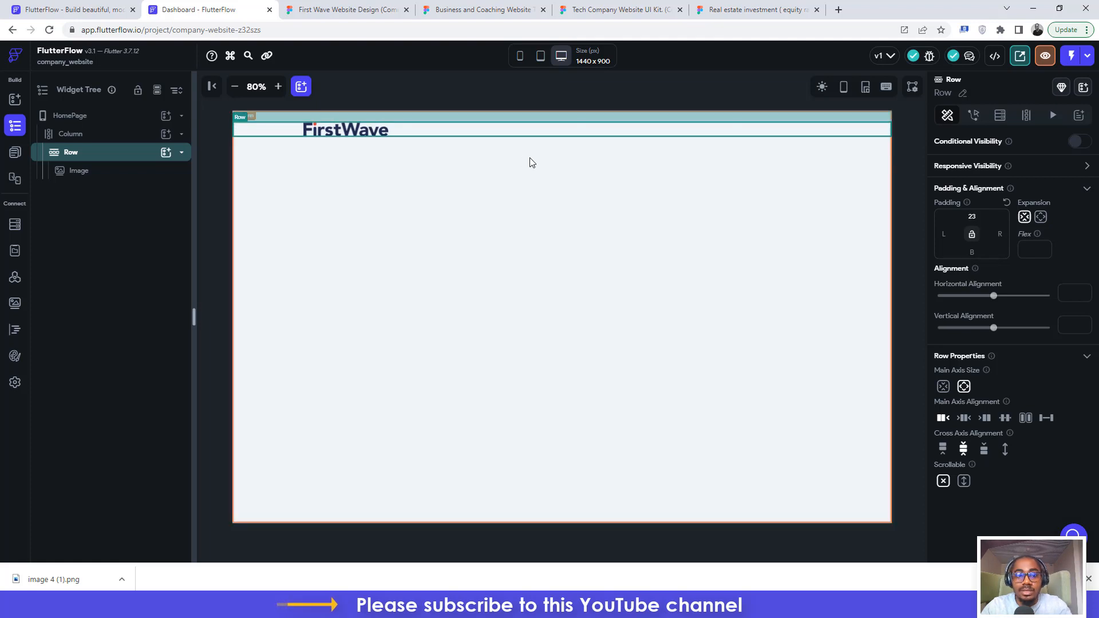
left_click(559, 225)
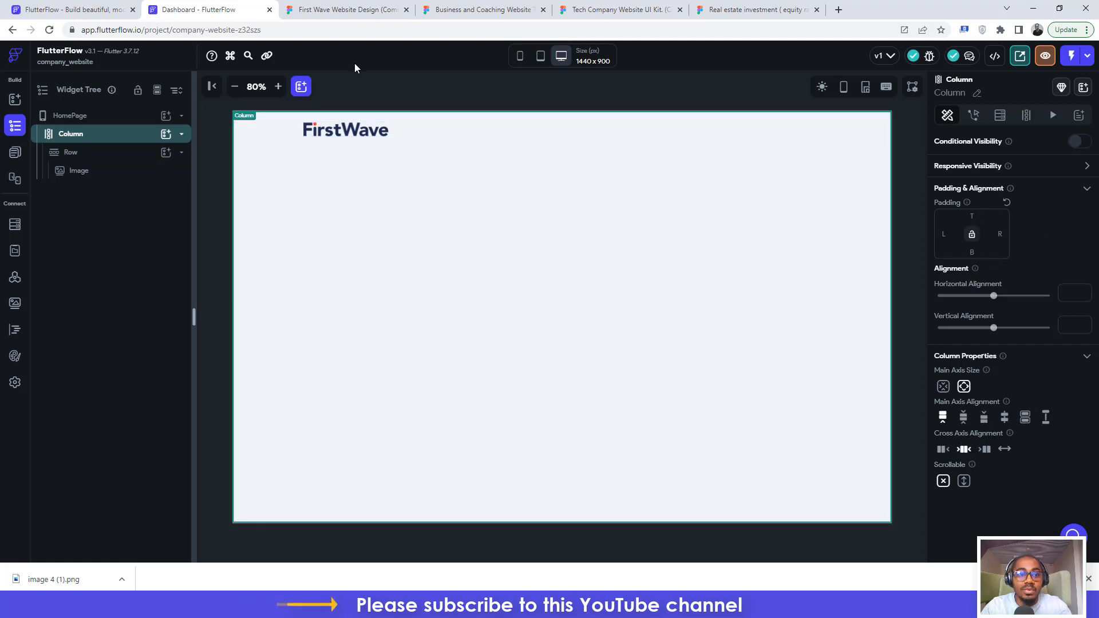
- Review the navigation items in the Figma header, and add a DropDown widget to the header Row in FlutterFlow
left_click(315, 5)
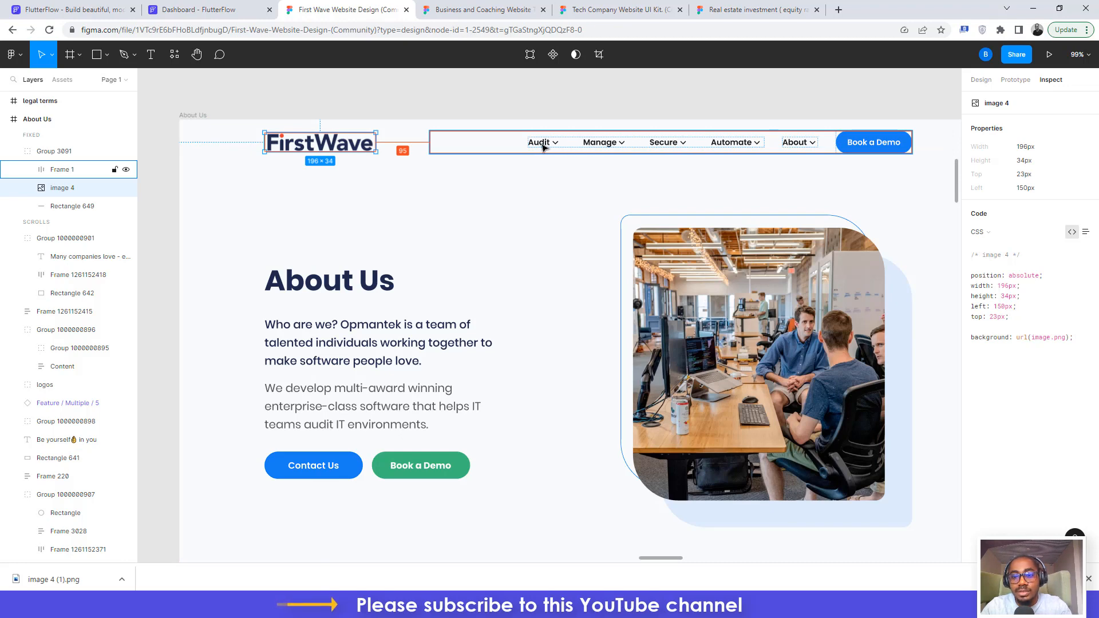
left_click(182, 8)
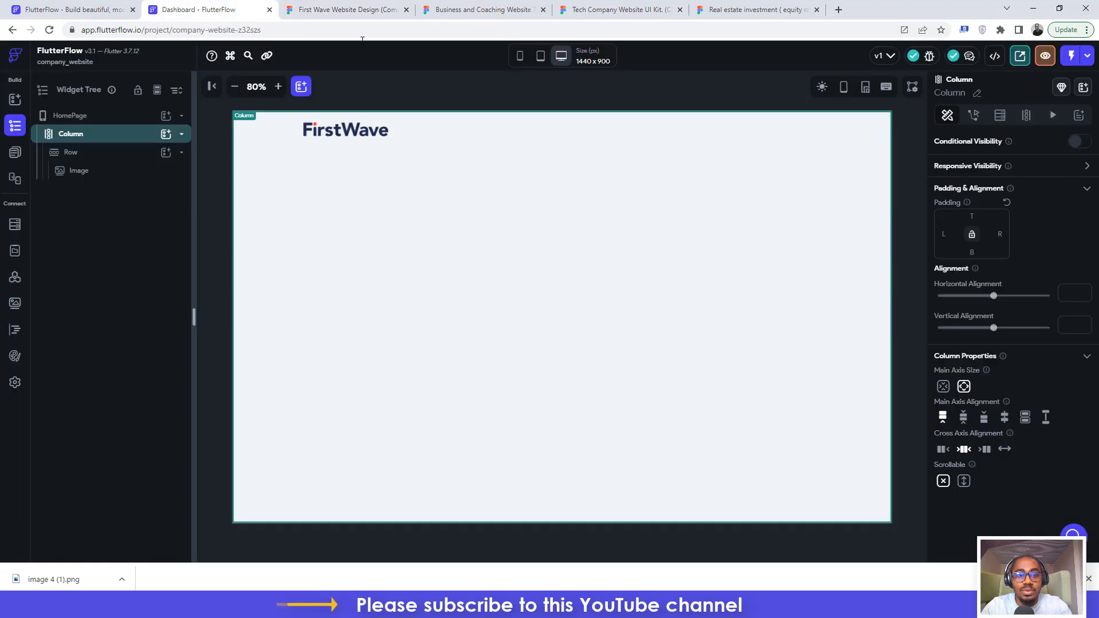
left_click(481, 136)
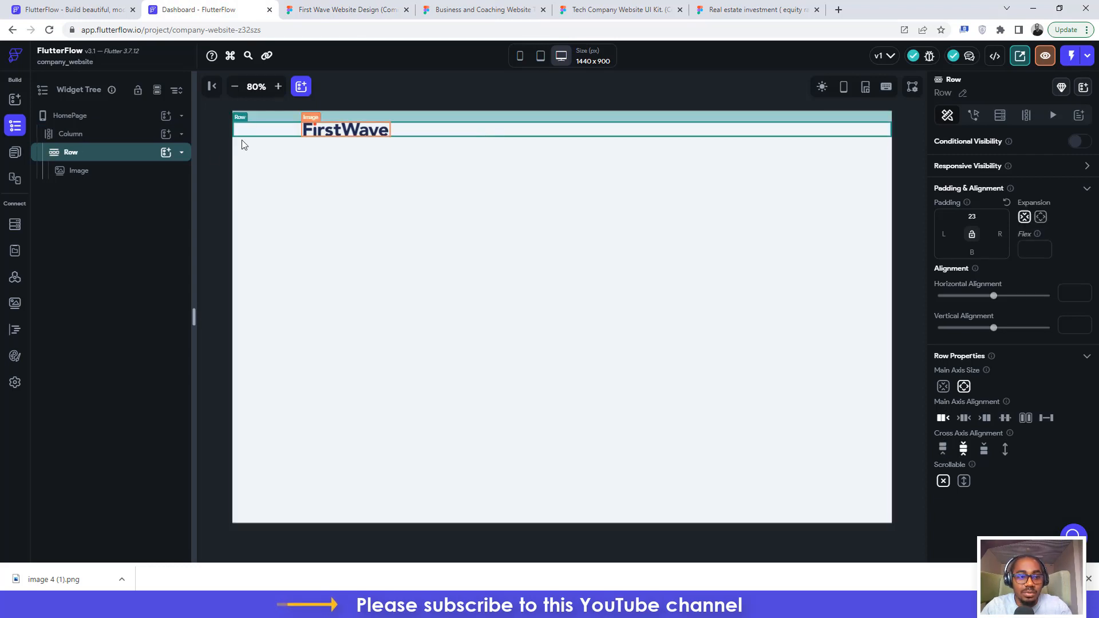
left_click(165, 153)
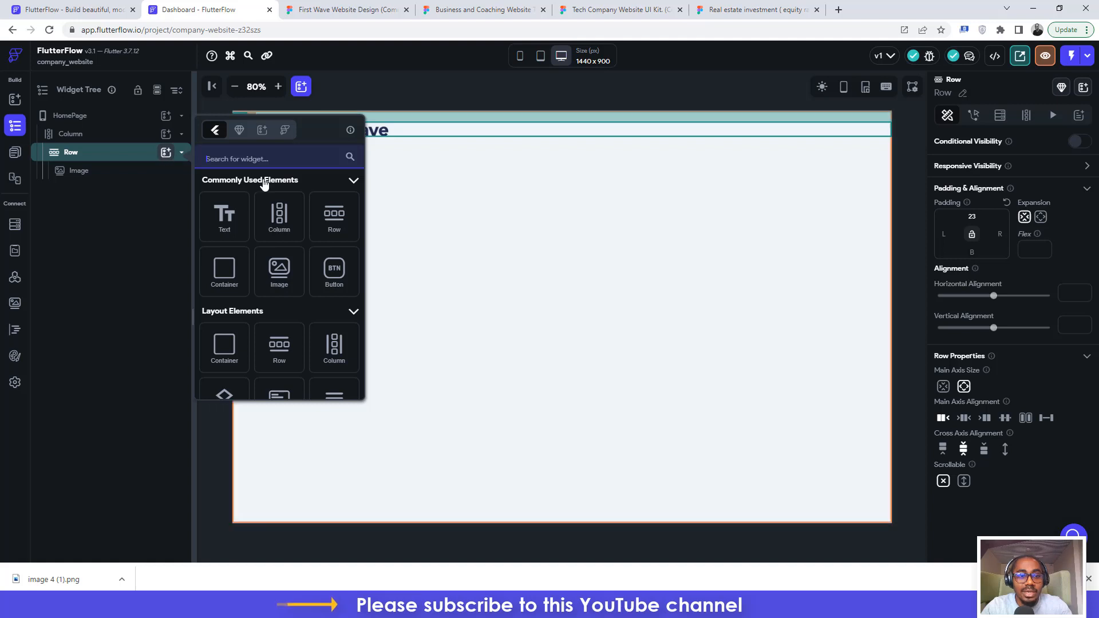
type("drop")
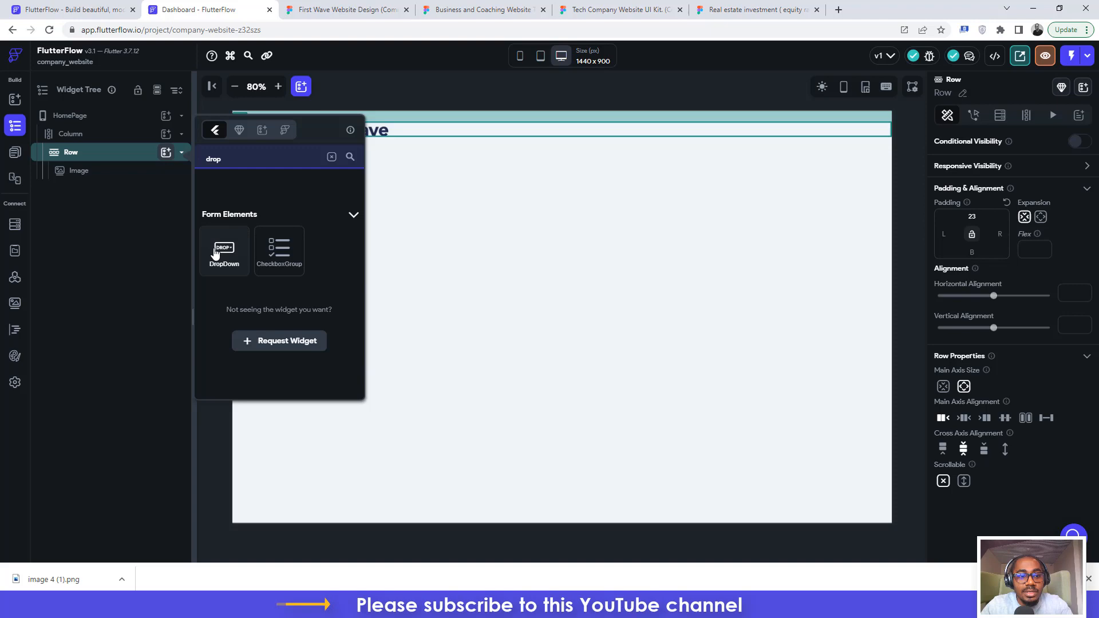
left_click(215, 252)
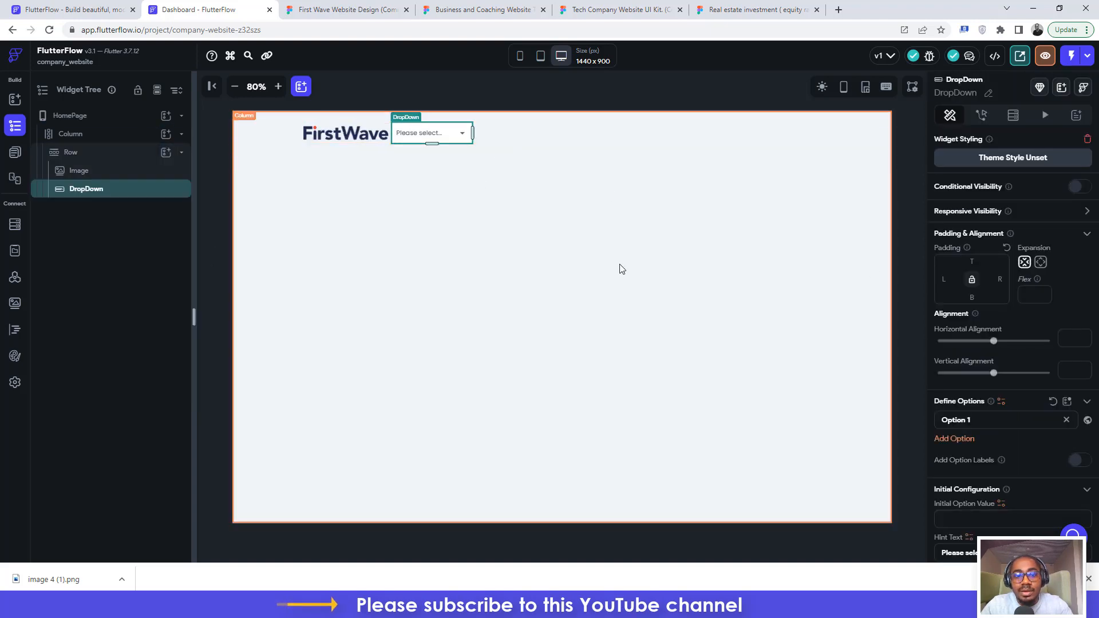
- Clear the DropDown's fill color
scroll(1008, 368, "down", 15)
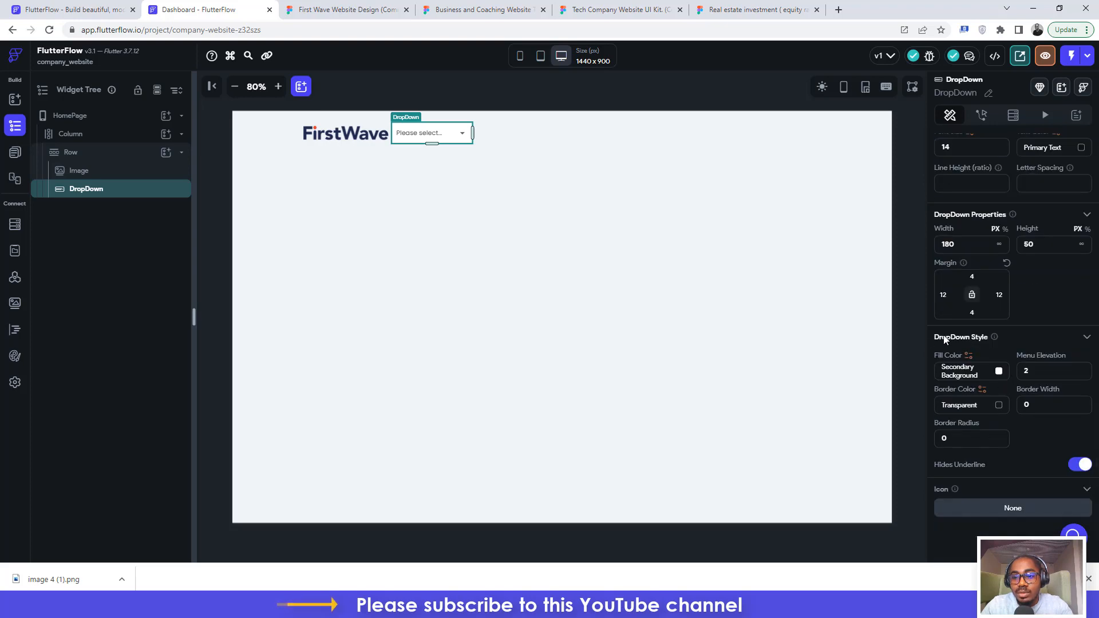
left_click(999, 373)
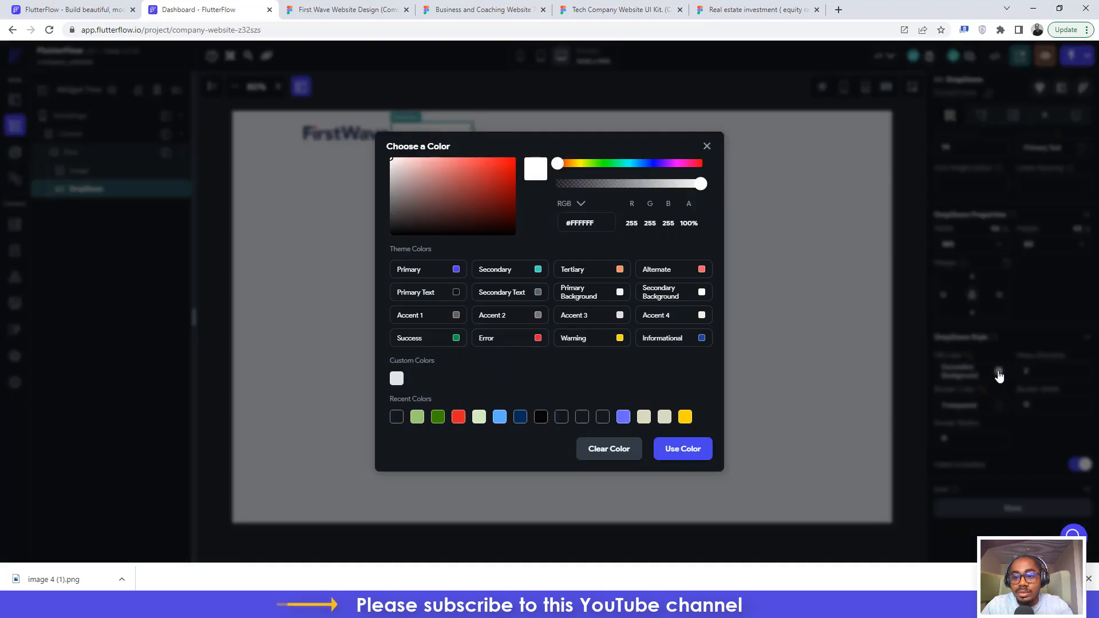
left_click(610, 449)
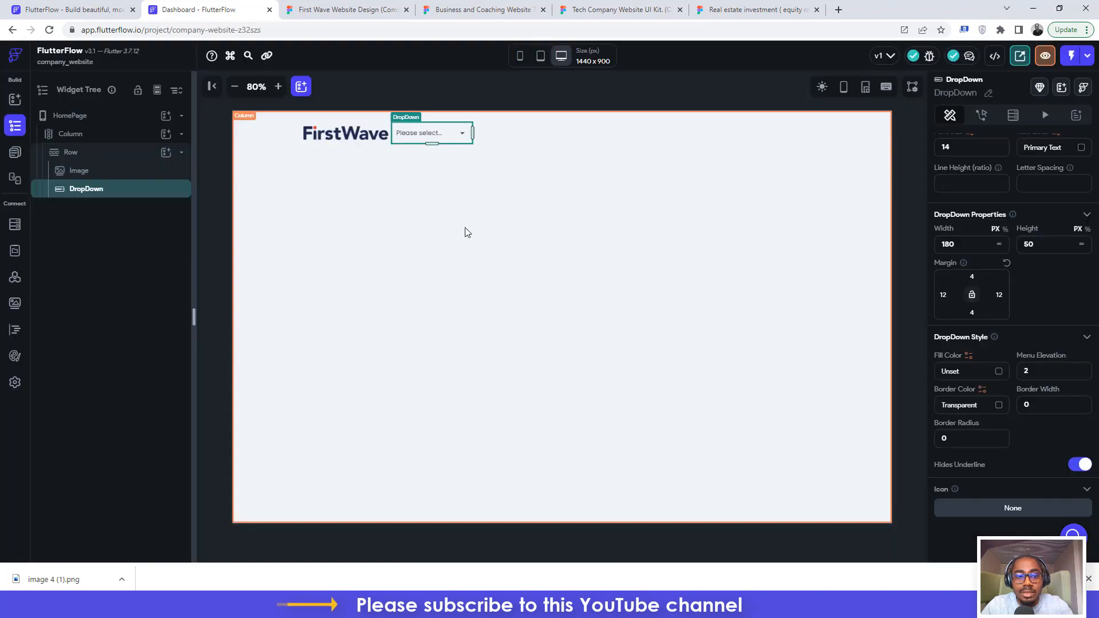
- Switch to Figma and inspect the typography and color of the "Audit" navigation text
left_click(305, 7)
left_click(544, 145)
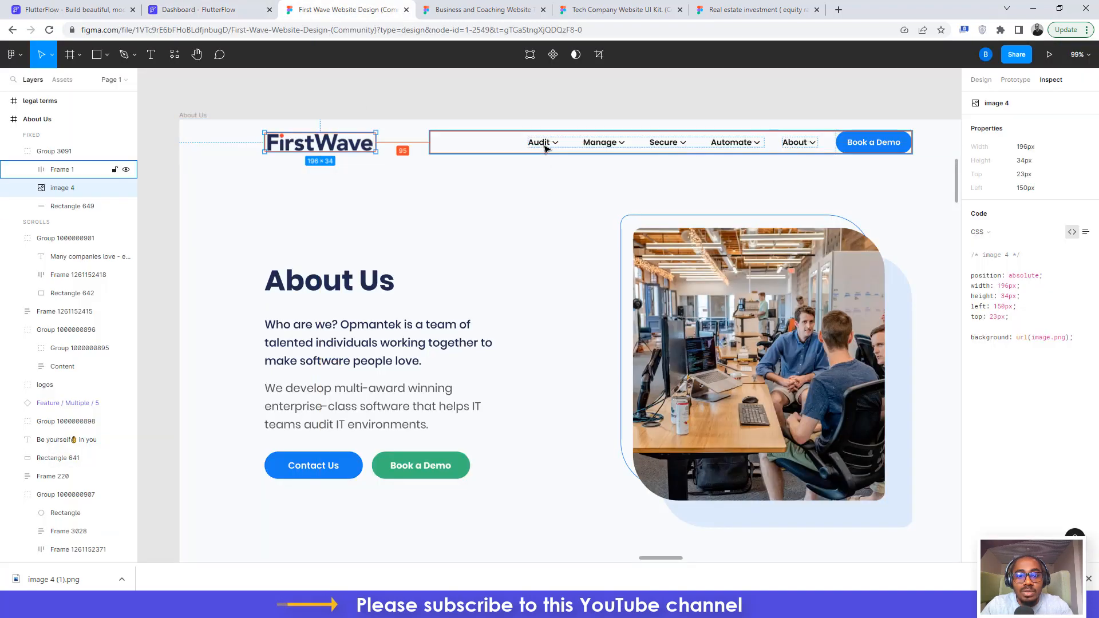
left_click(546, 148)
double_click(545, 148)
double_click(545, 147)
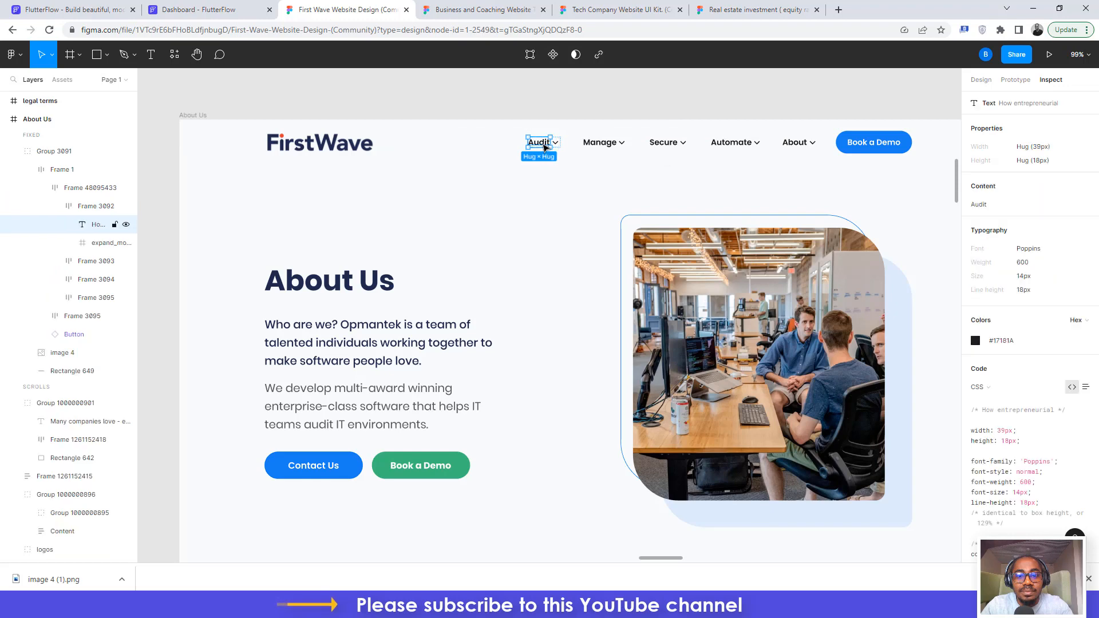
double_click(544, 146)
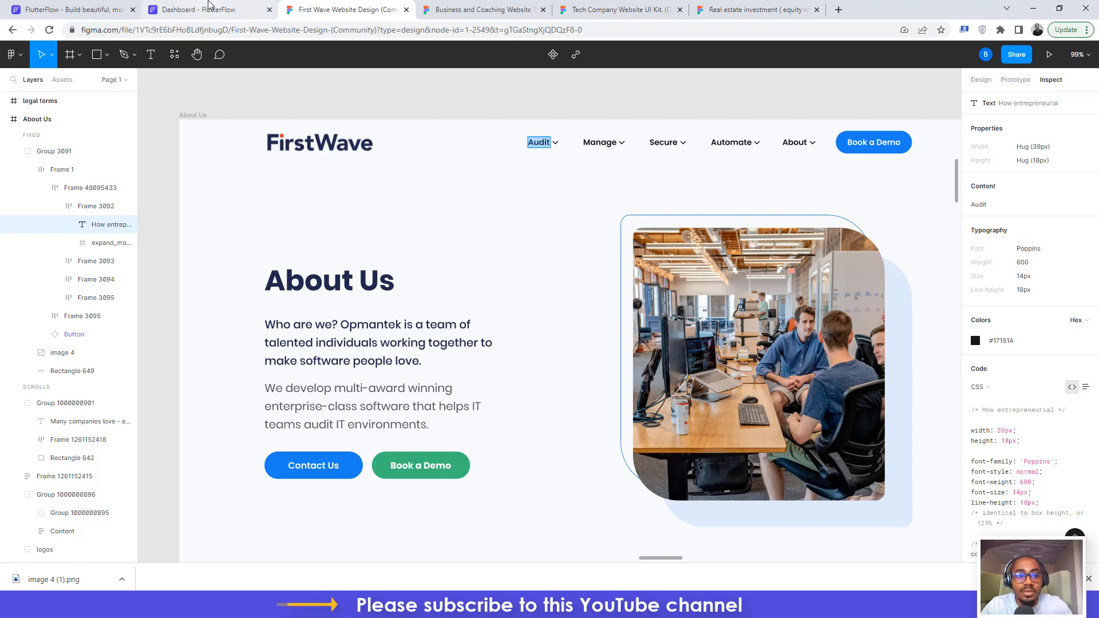
- Switch to FlutterFlow and set the DropDown's font weight to 600 - Semi Bold, checking its typography against the "Audit" text in Figma
left_click(214, 8)
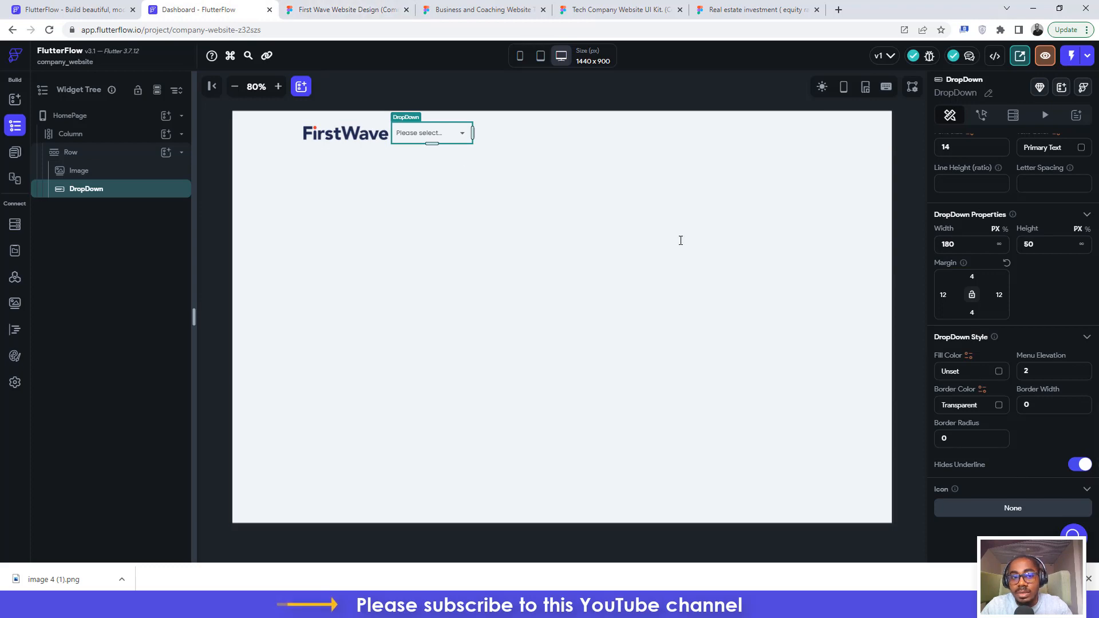
left_click(343, 9)
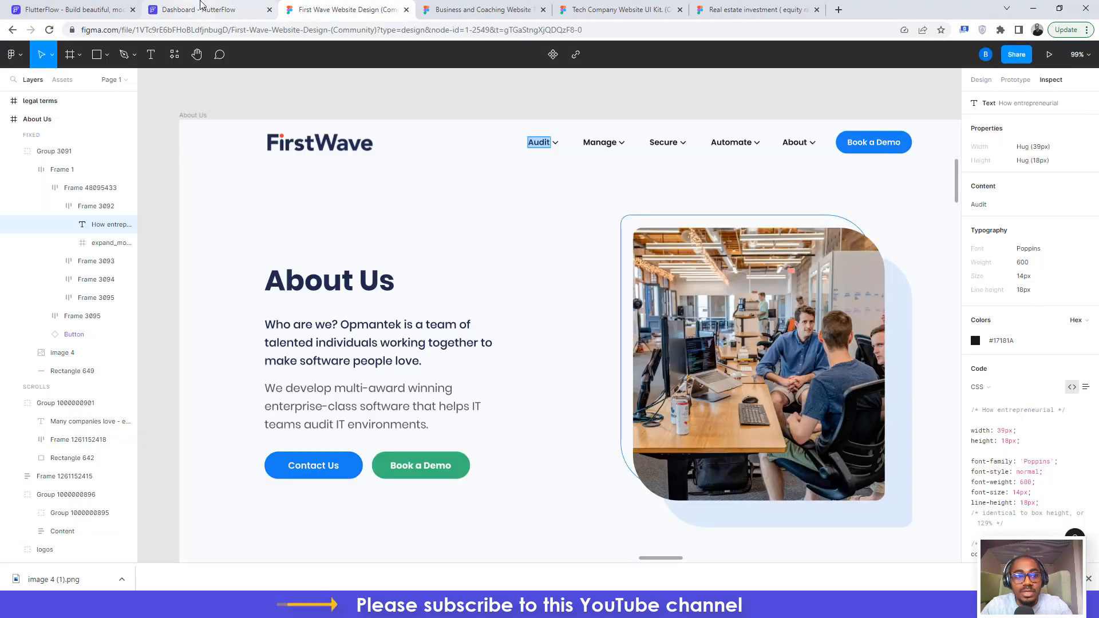
left_click(206, 8)
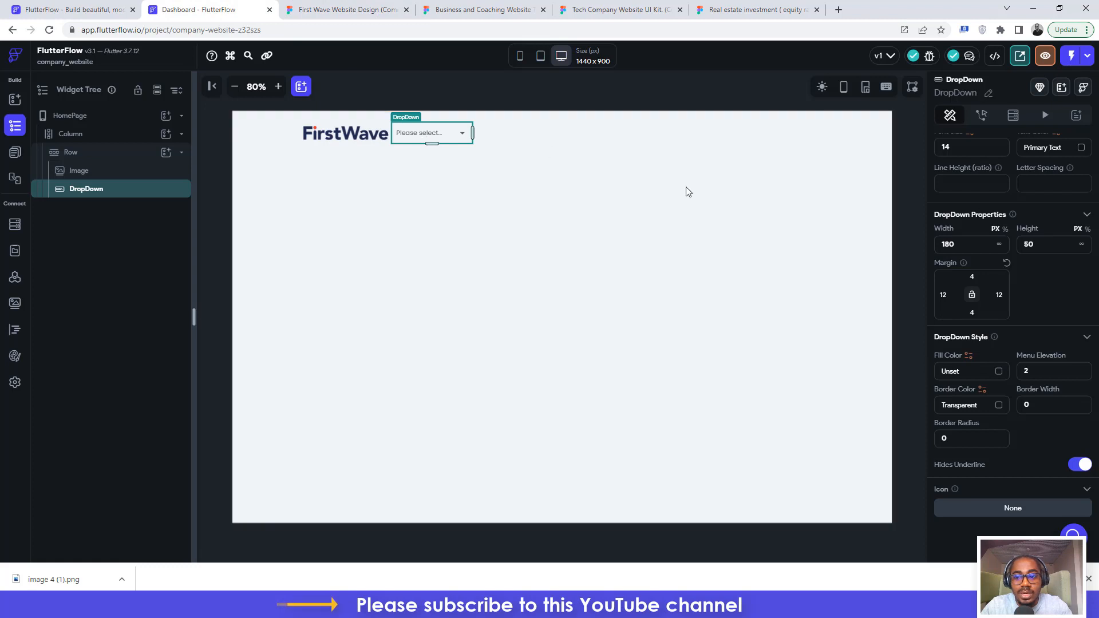
scroll(985, 287, "up", 3)
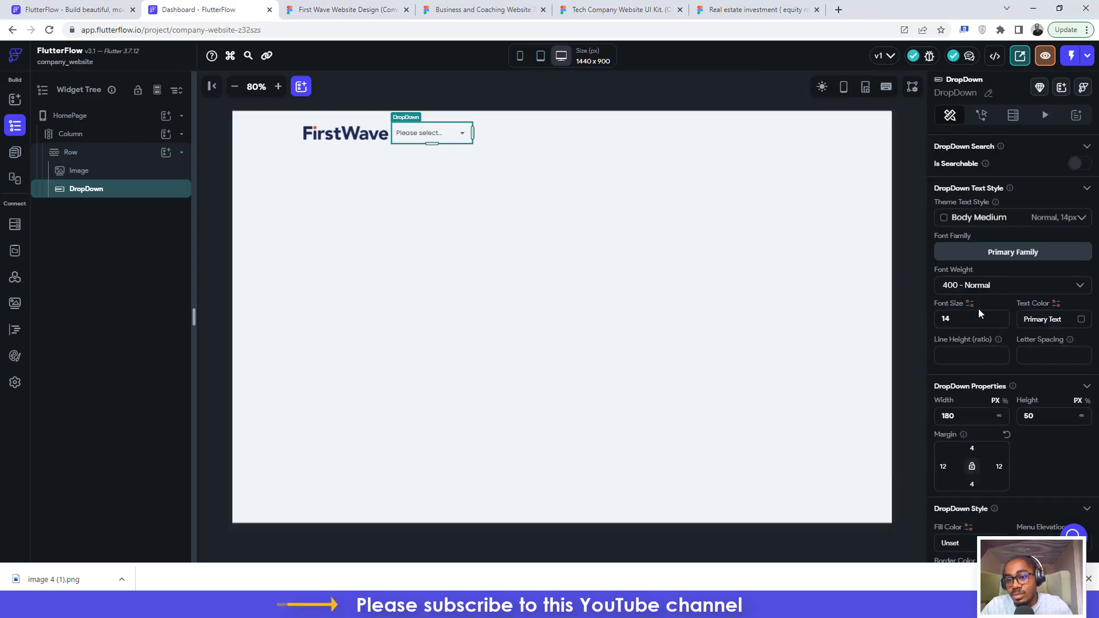
left_click(977, 286)
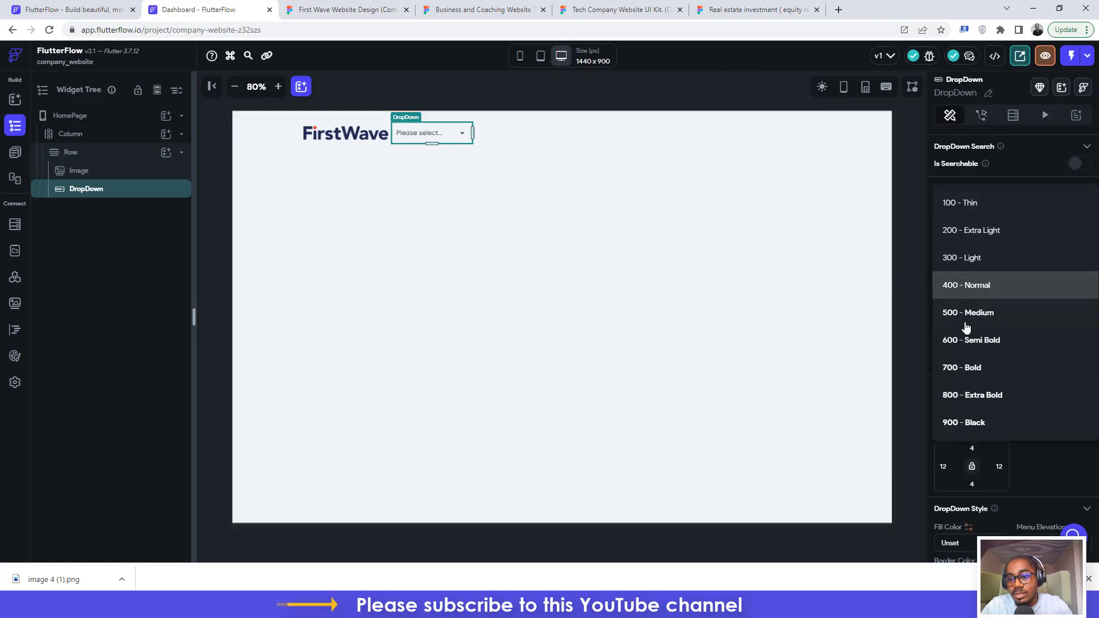
left_click(968, 344)
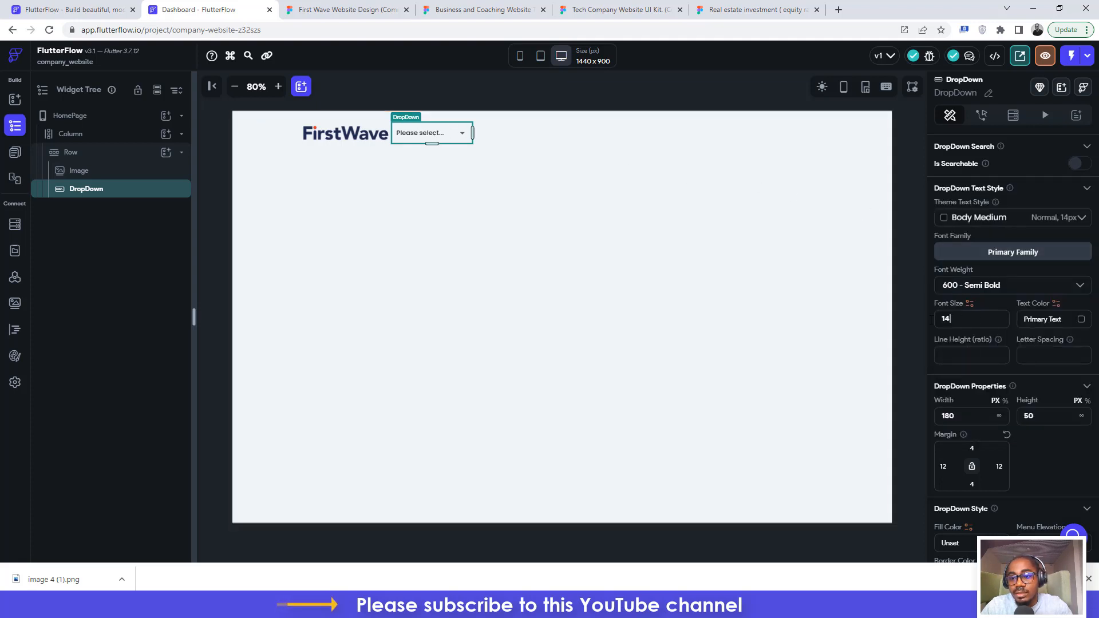
left_click(328, 5)
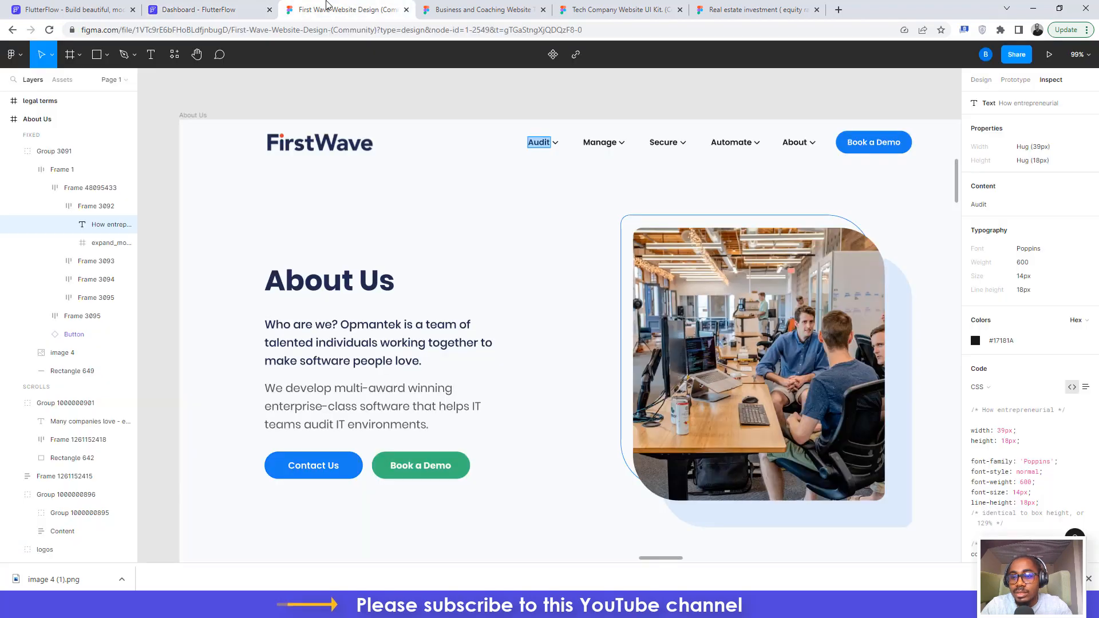
left_click(198, 9)
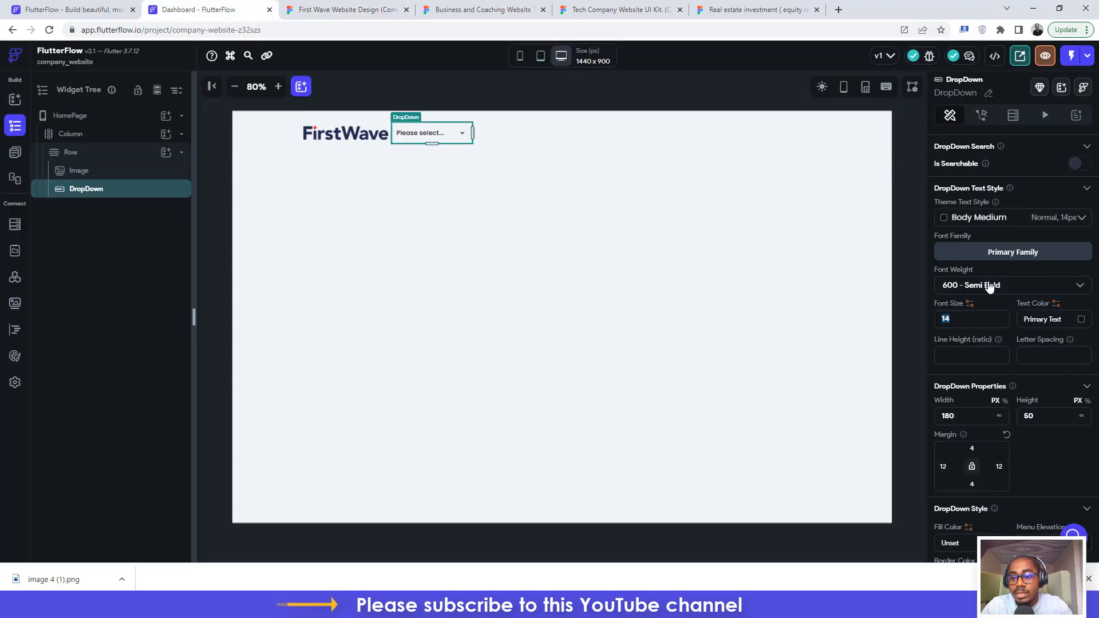
- Set the DropDown's hint text to "Audit"
scroll(989, 287, "up", 3)
left_click_drag(993, 264, 924, 263)
type("Audit")
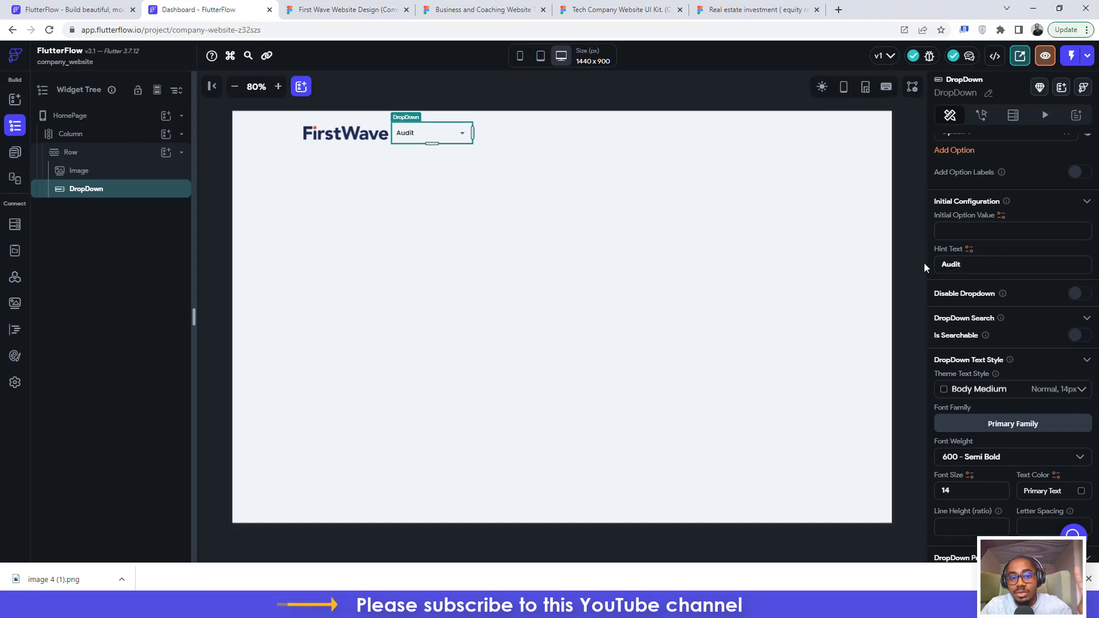
- Reduce the "Audit" DropDown's width to 100 px, comparing it with the Figma header
scroll(975, 343, "down", 4)
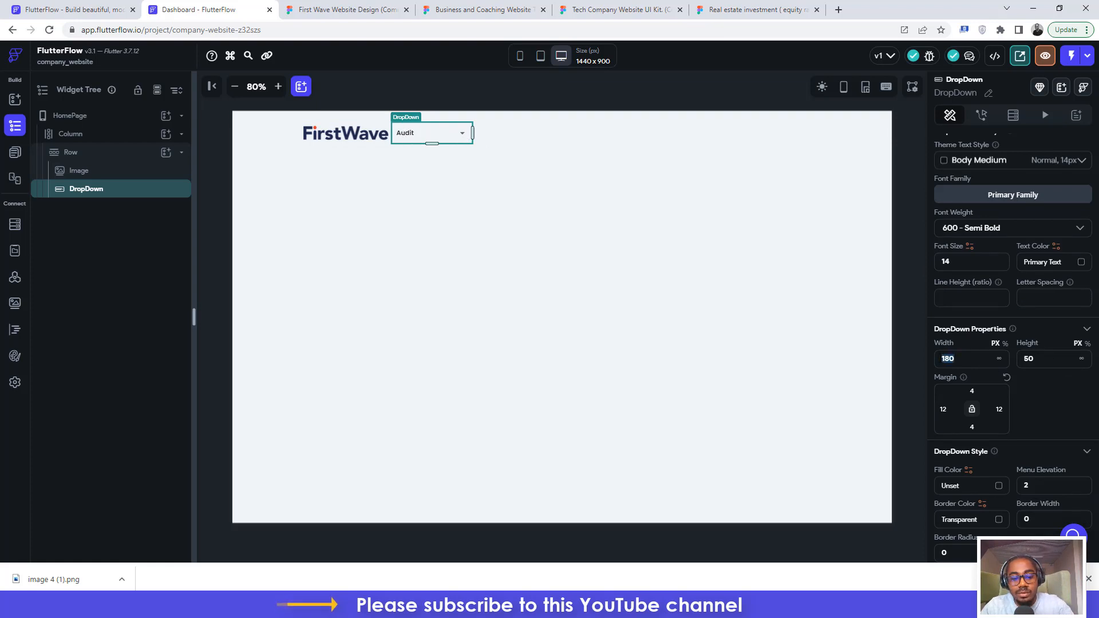
type("150")
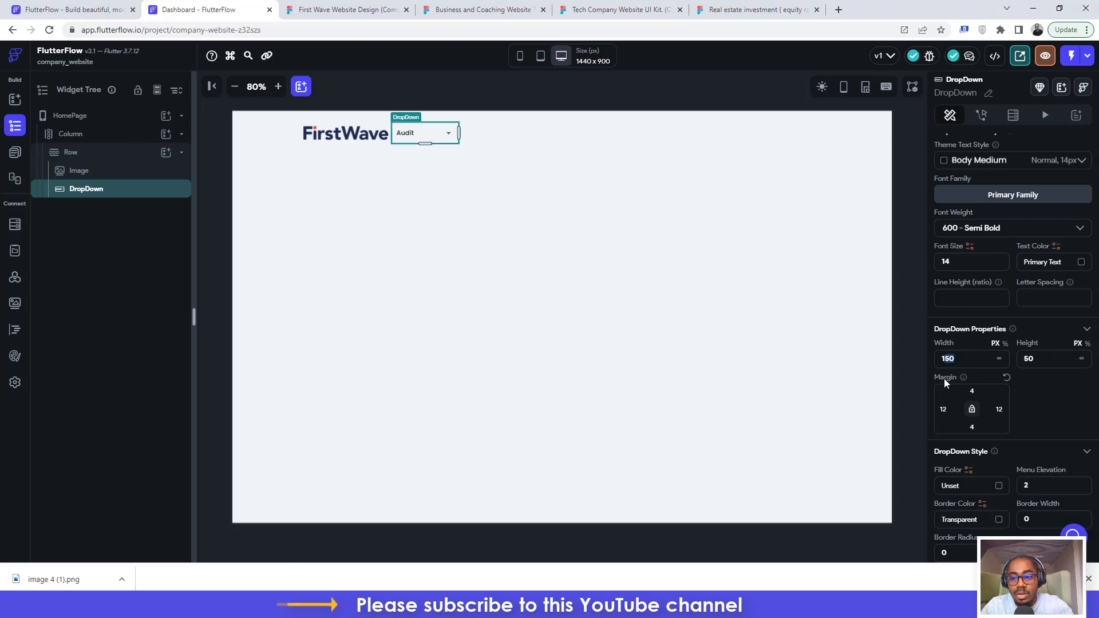
type("110")
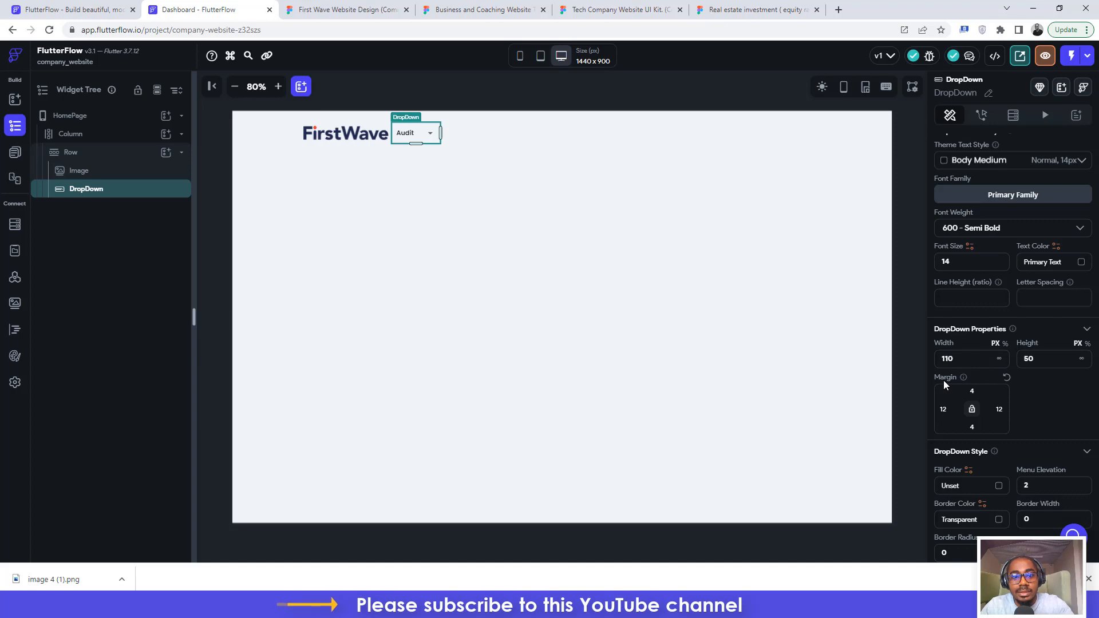
left_click(346, 9)
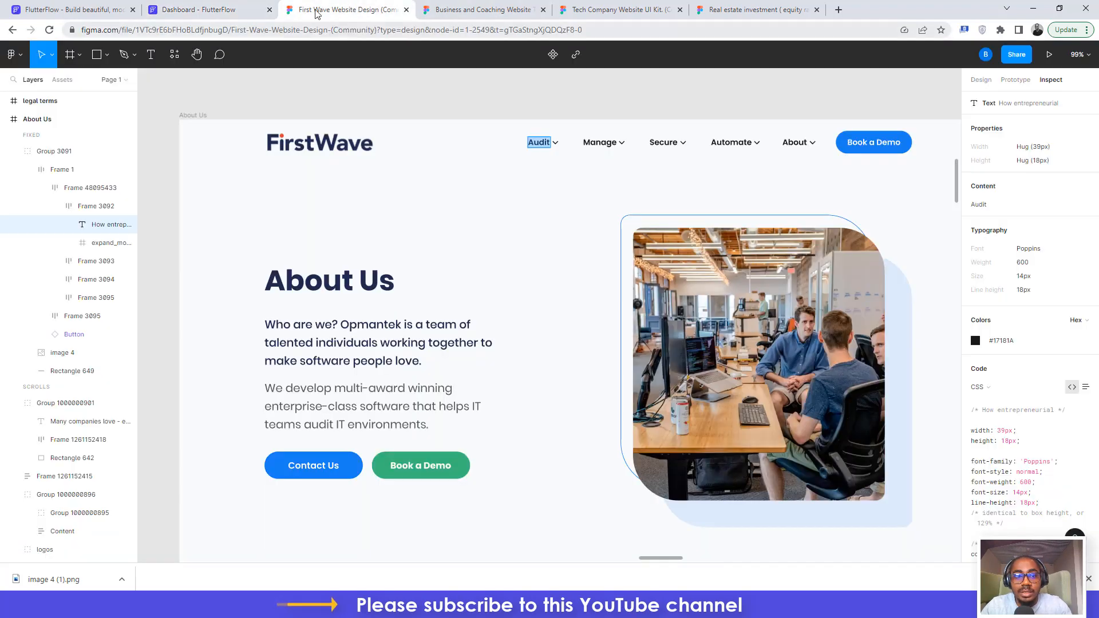
left_click(215, 5)
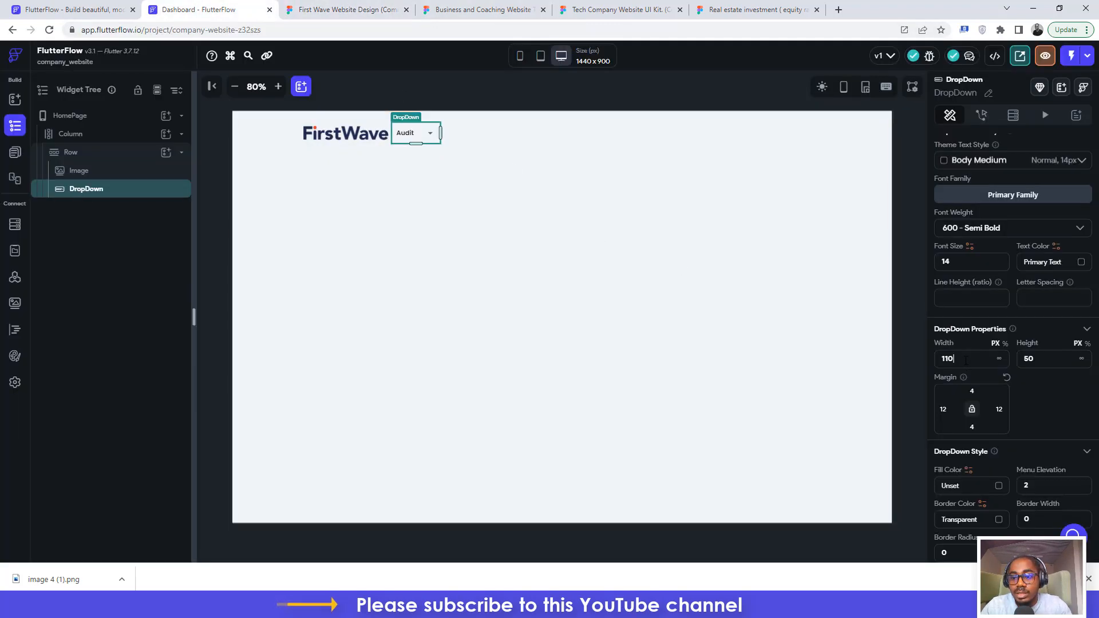
type("100")
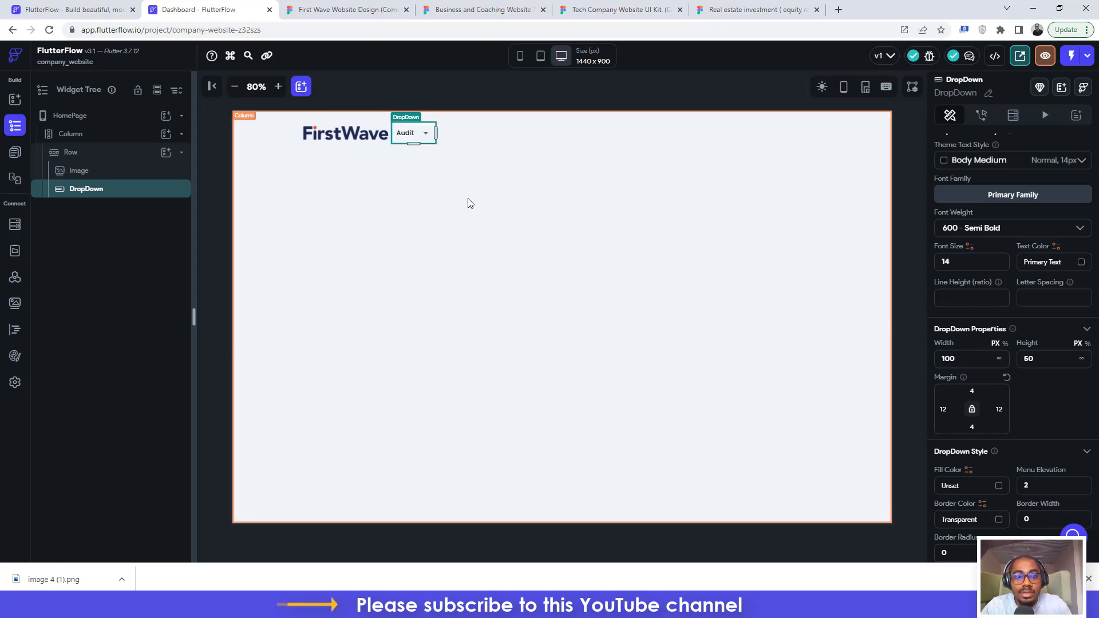
left_click(493, 206)
- Measure the gap between the logo and "Audit" in Figma, and set the DropDown's left padding to 268 in FlutterFlow
left_click(408, 133)
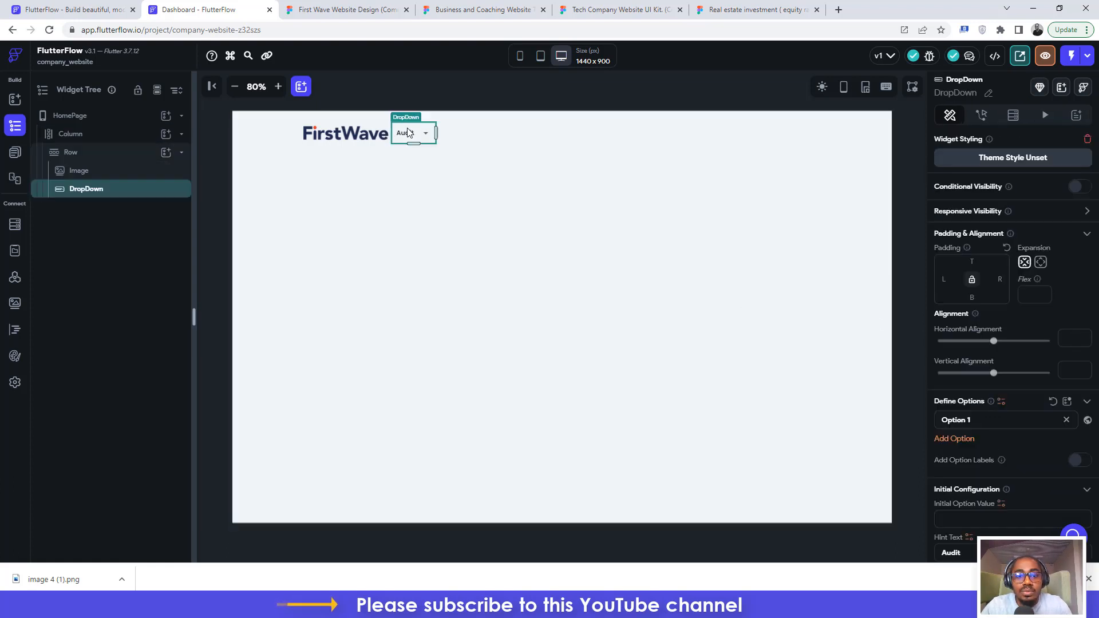
left_click(318, 8)
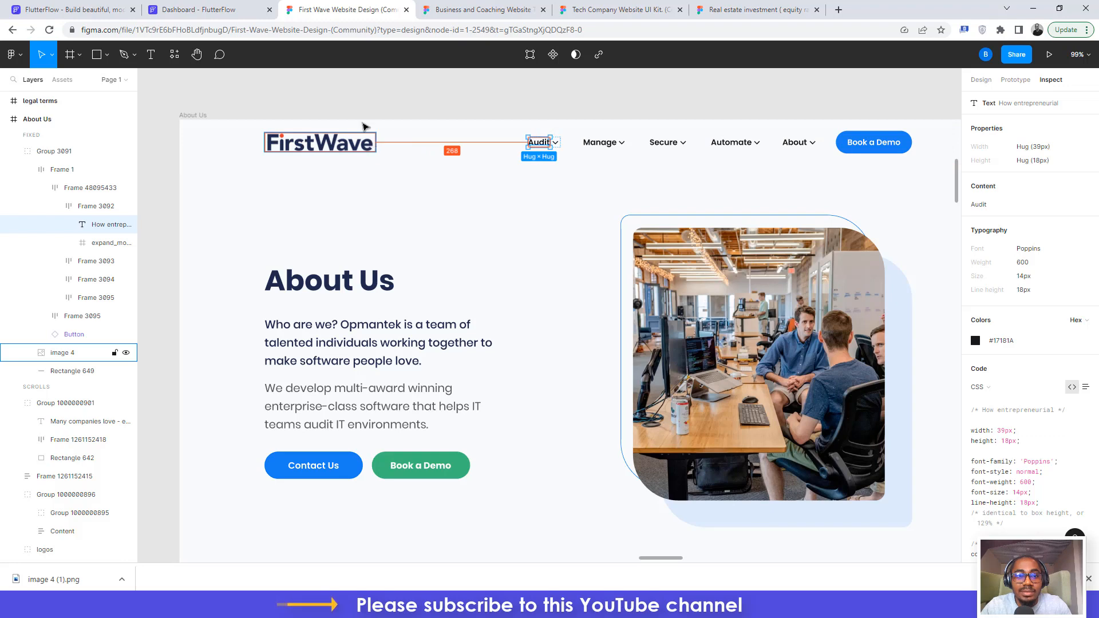
left_click(198, 9)
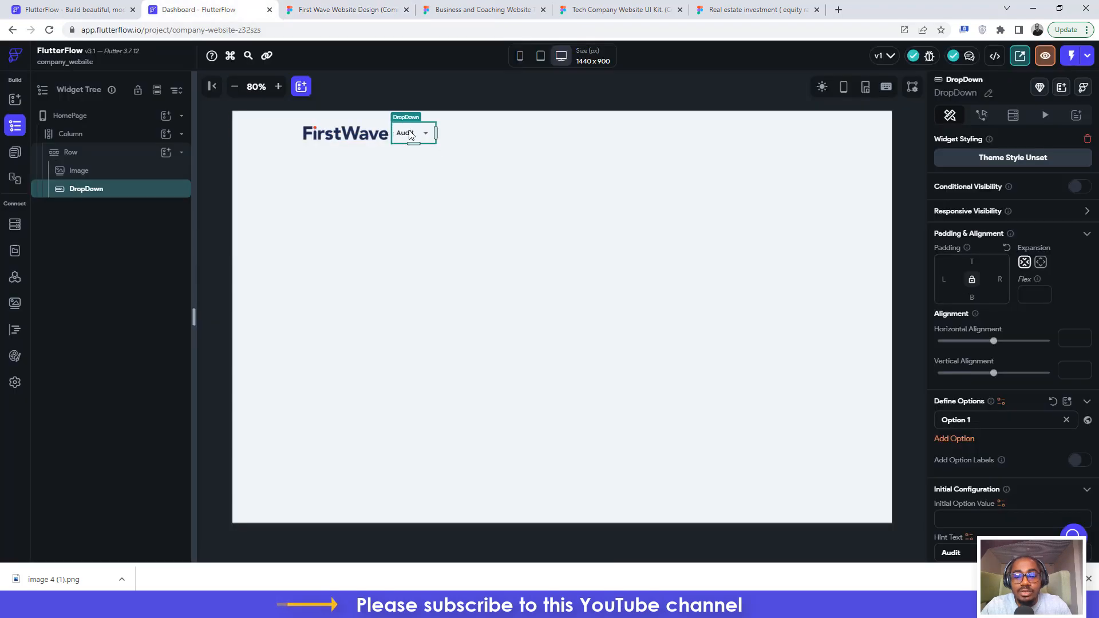
left_click(945, 280)
type("268")
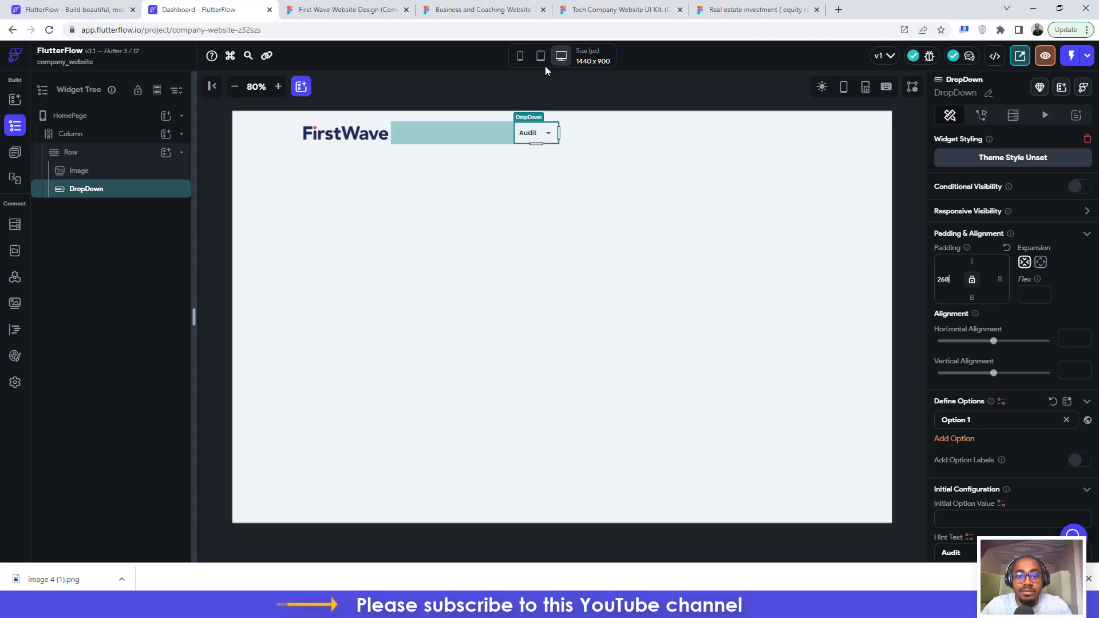
left_click(564, 136)
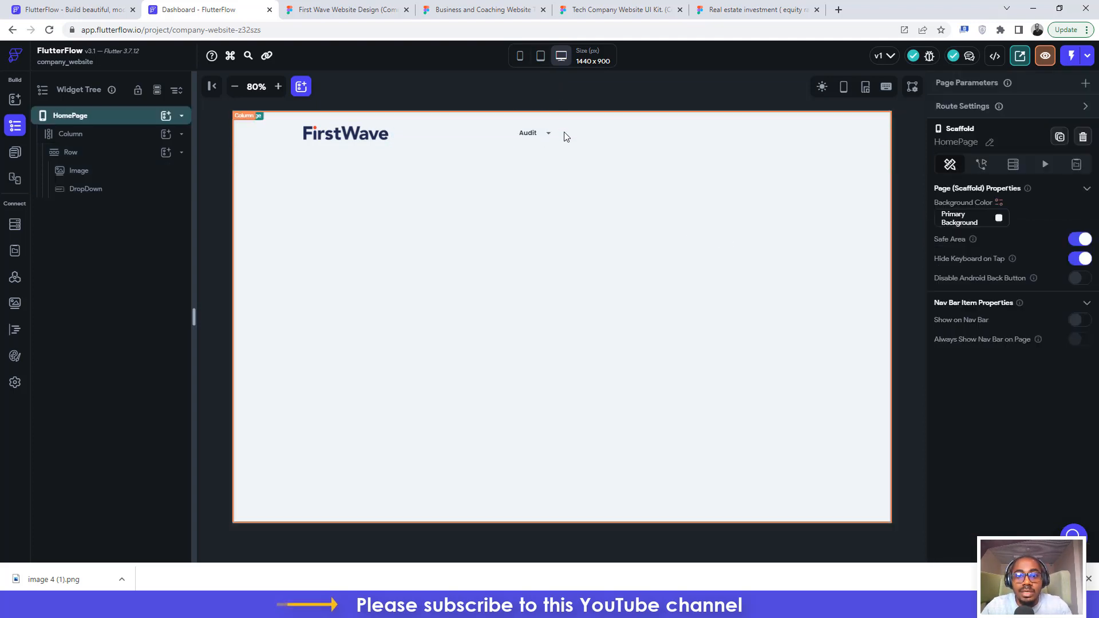
- Duplicate the "Audit" DropDown, check the "Manage" item's spacing in Figma, and set the copy's left padding to 40 in FlutterFlow
left_click(528, 137)
key("ctrl+d")
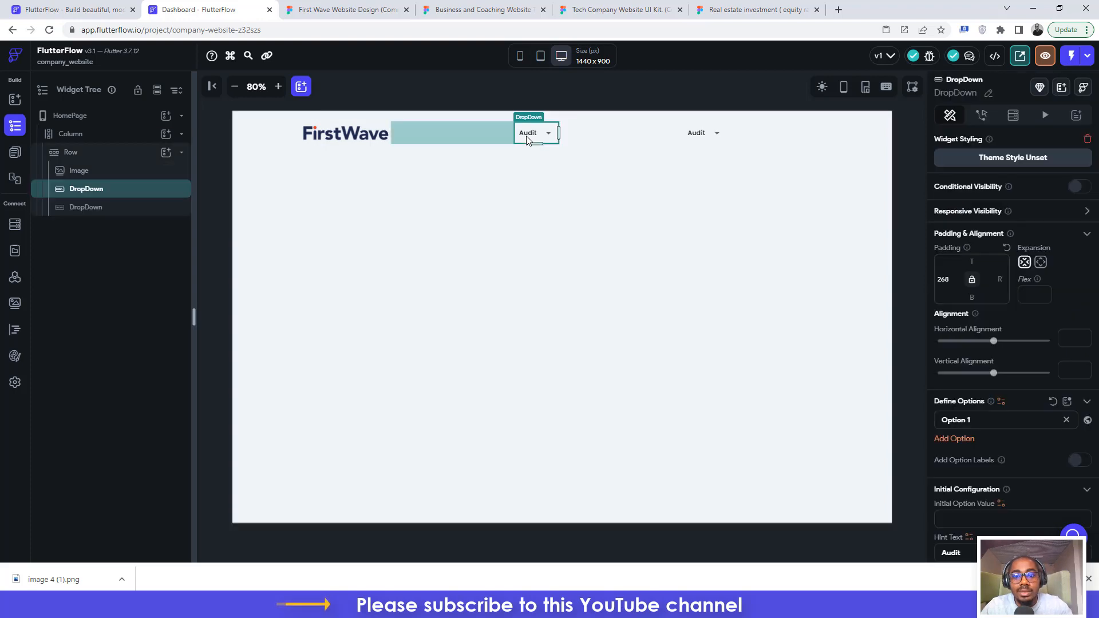
left_click(342, 10)
left_click(599, 143)
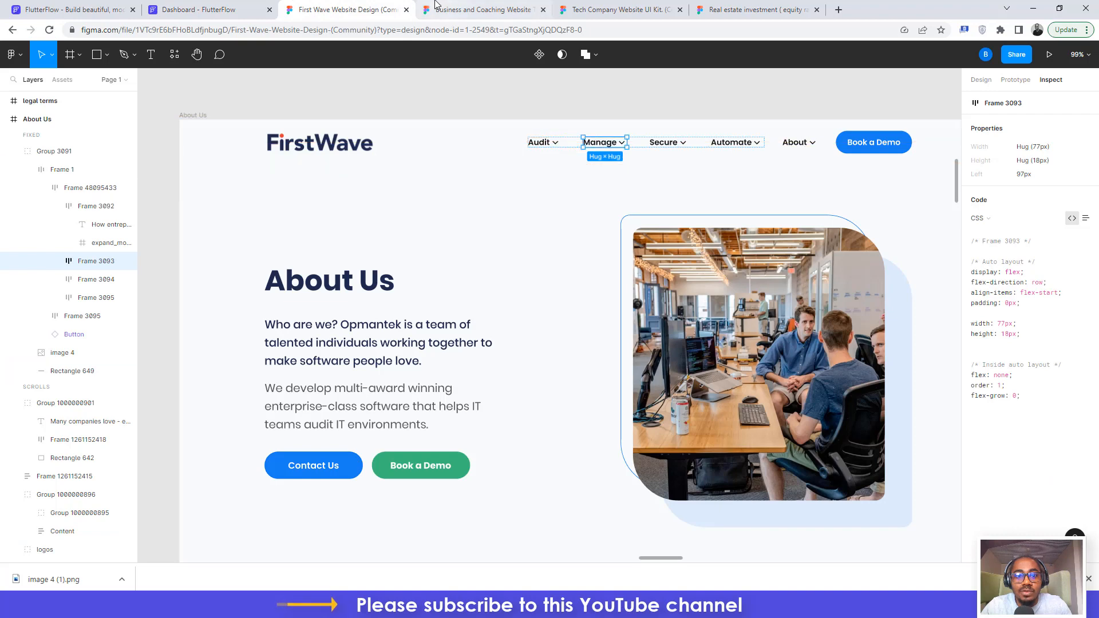
left_click(483, 10)
left_click(241, 3)
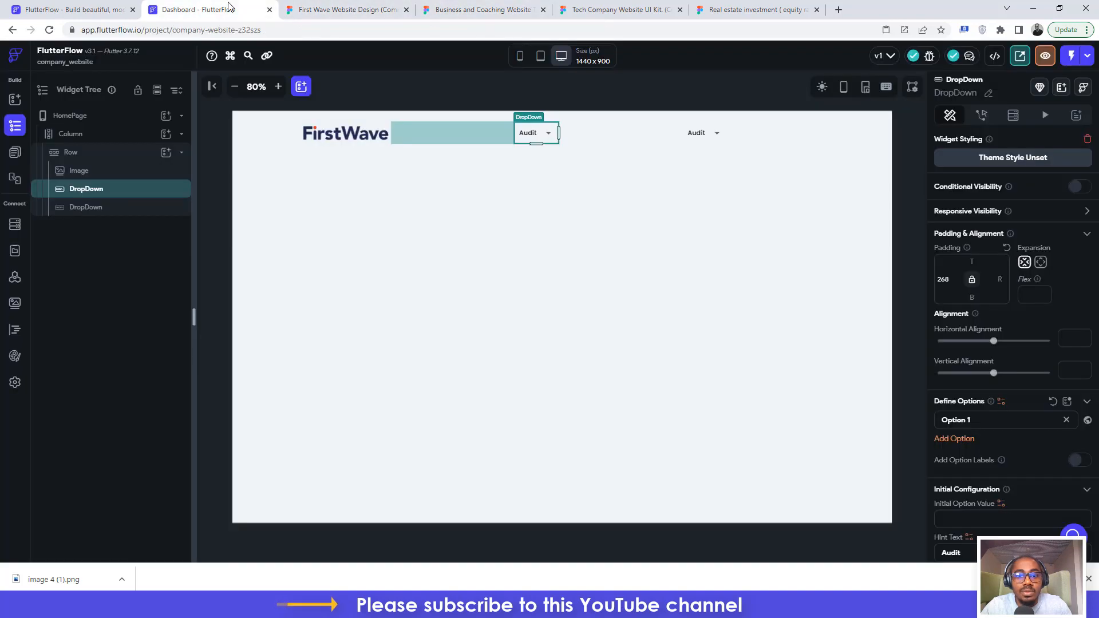
left_click(700, 133)
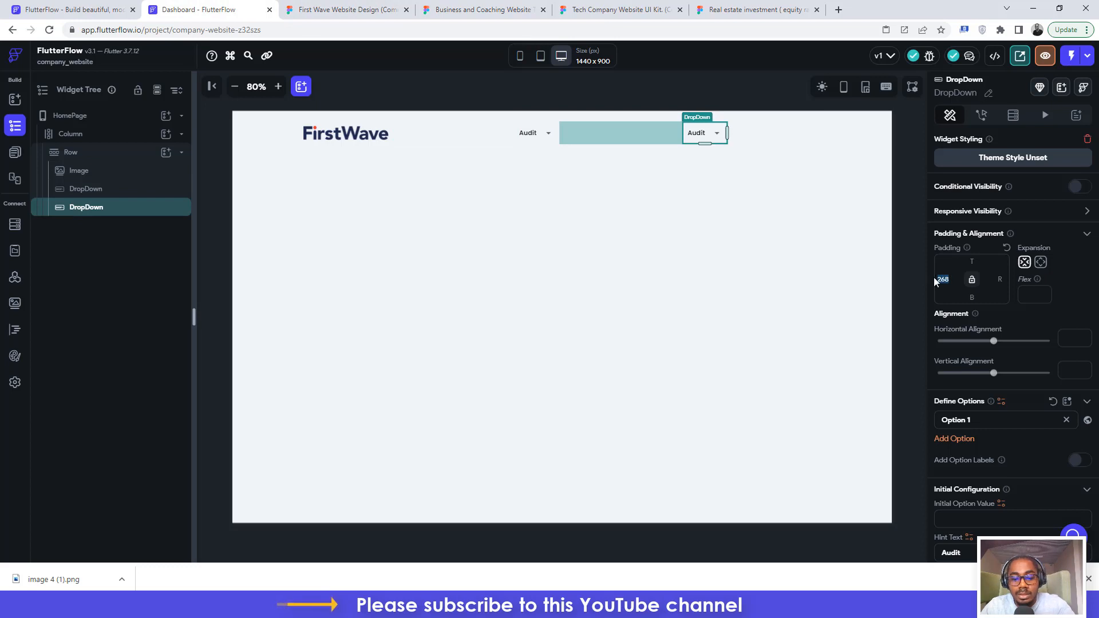
type("40")
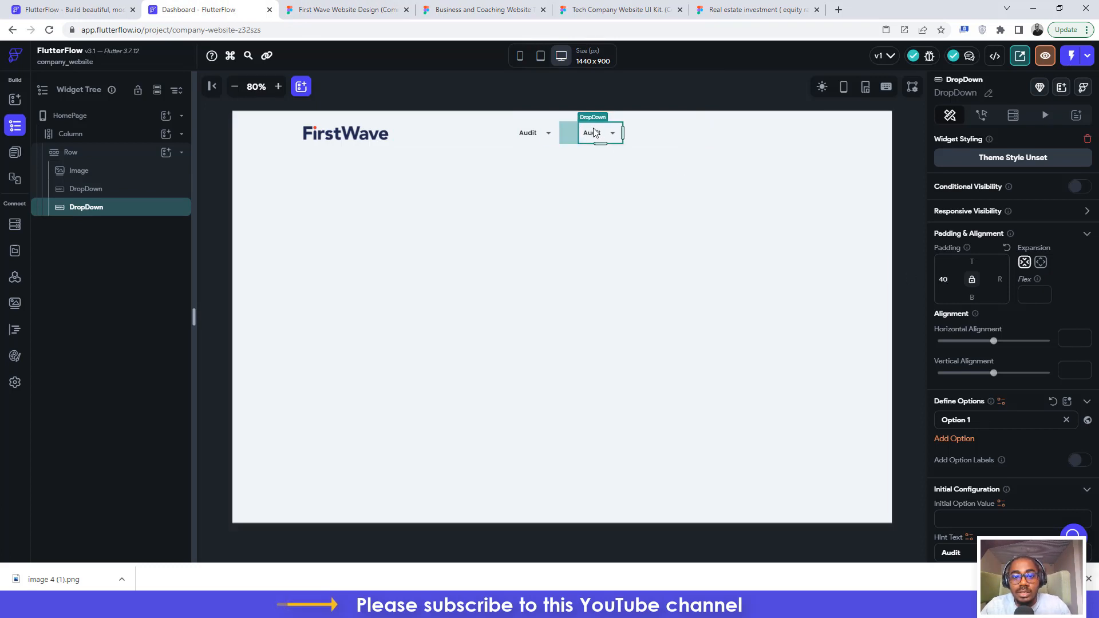
- Duplicate the second DropDown three times within the header Row
key("ctrl+d")
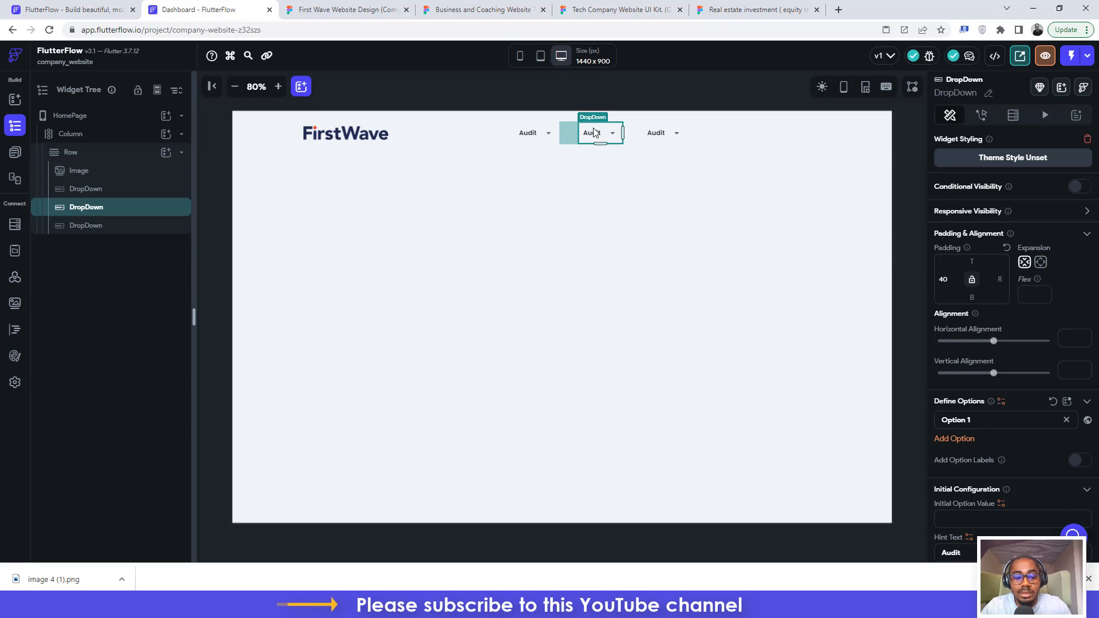
key("ctrl+d")
key("ctrl+d")
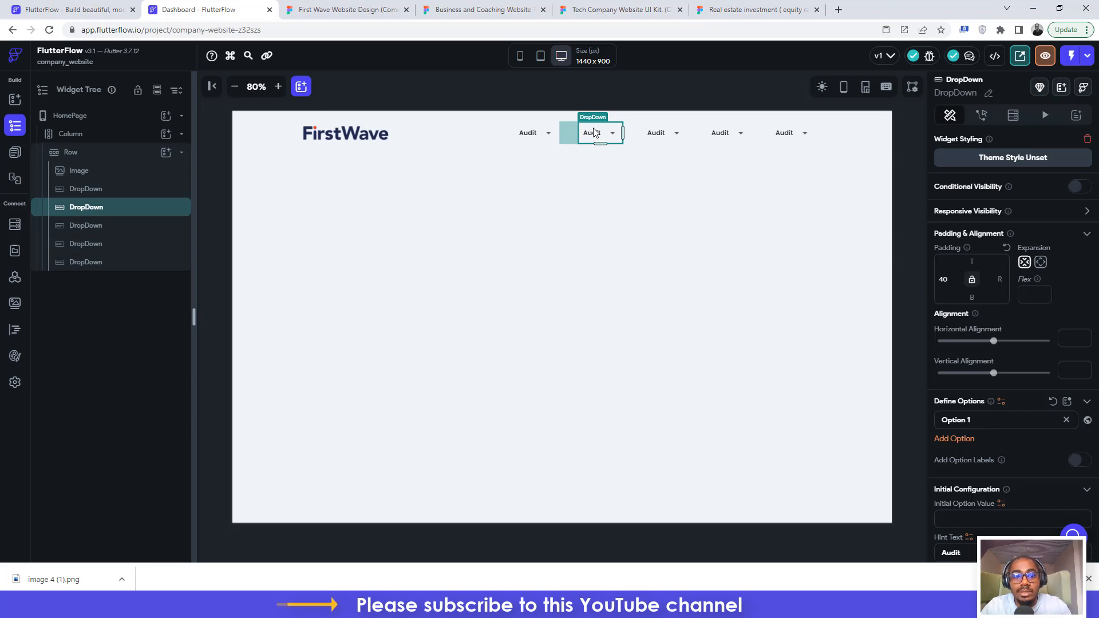
- Inspect the "Manage" text in Figma, set the second DropDown's hint text to "Manage" in FlutterFlow, and widen it slightly to fit one line
left_click(387, 12)
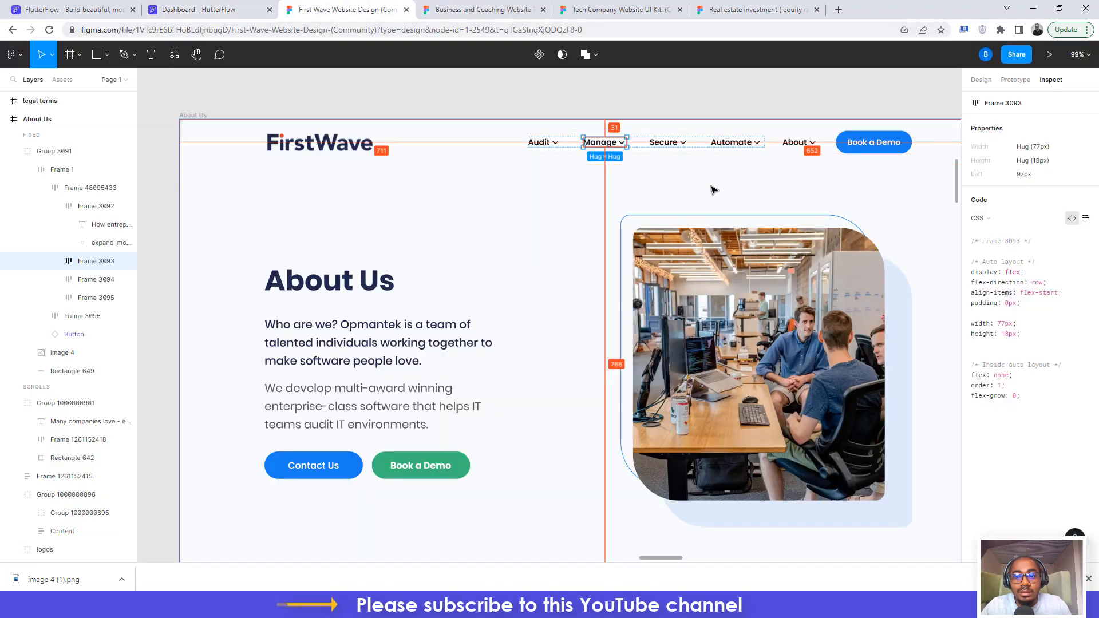
scroll(778, 187, "right", 3)
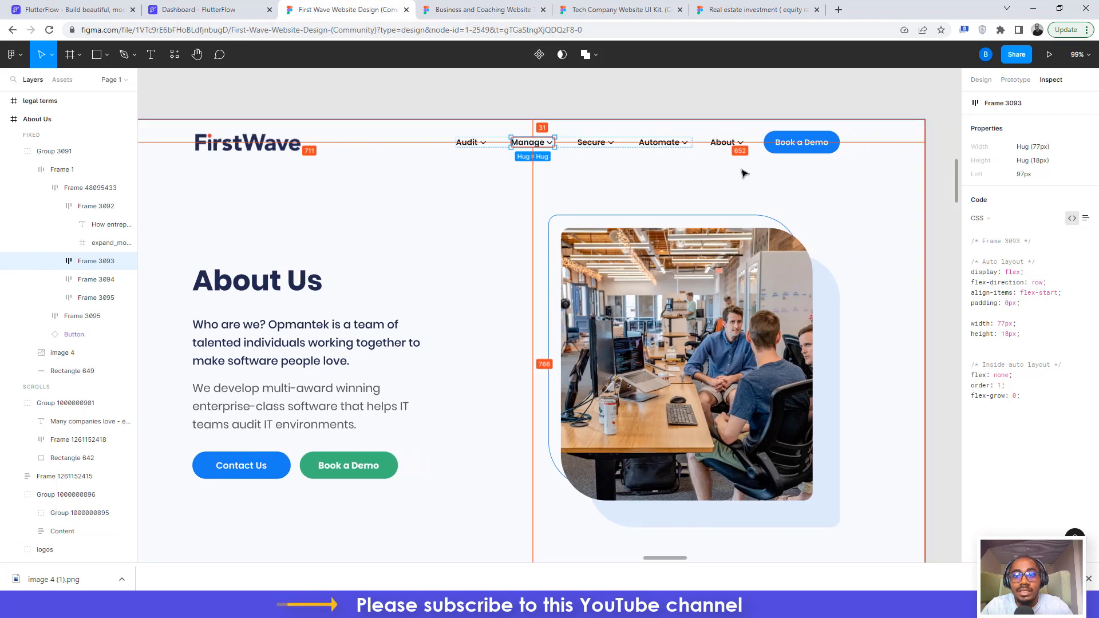
double_click(524, 143)
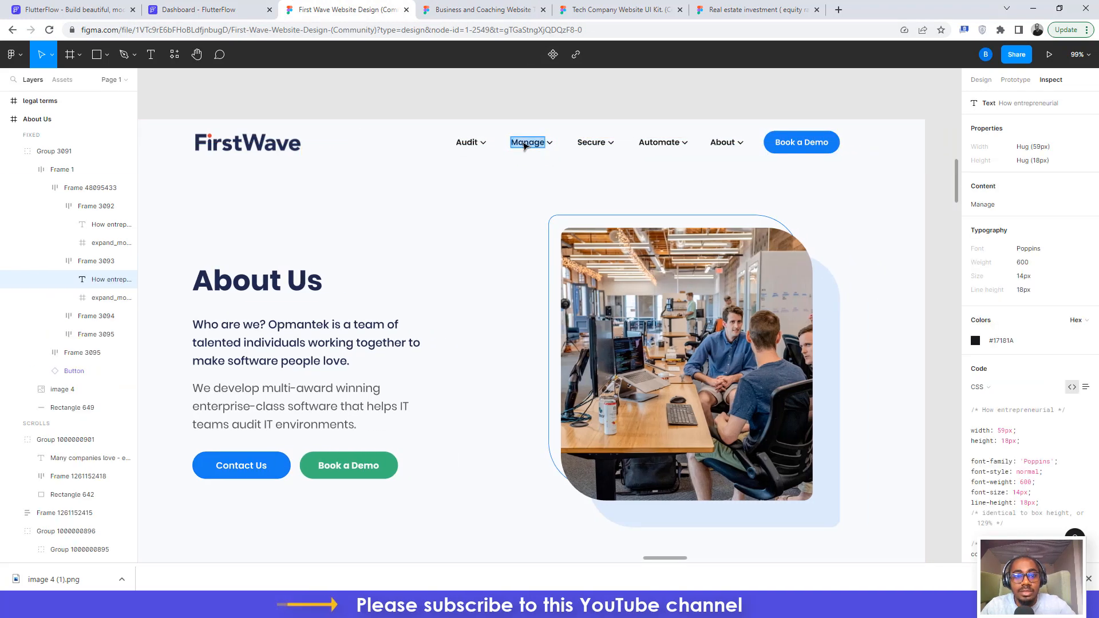
left_click(247, 9)
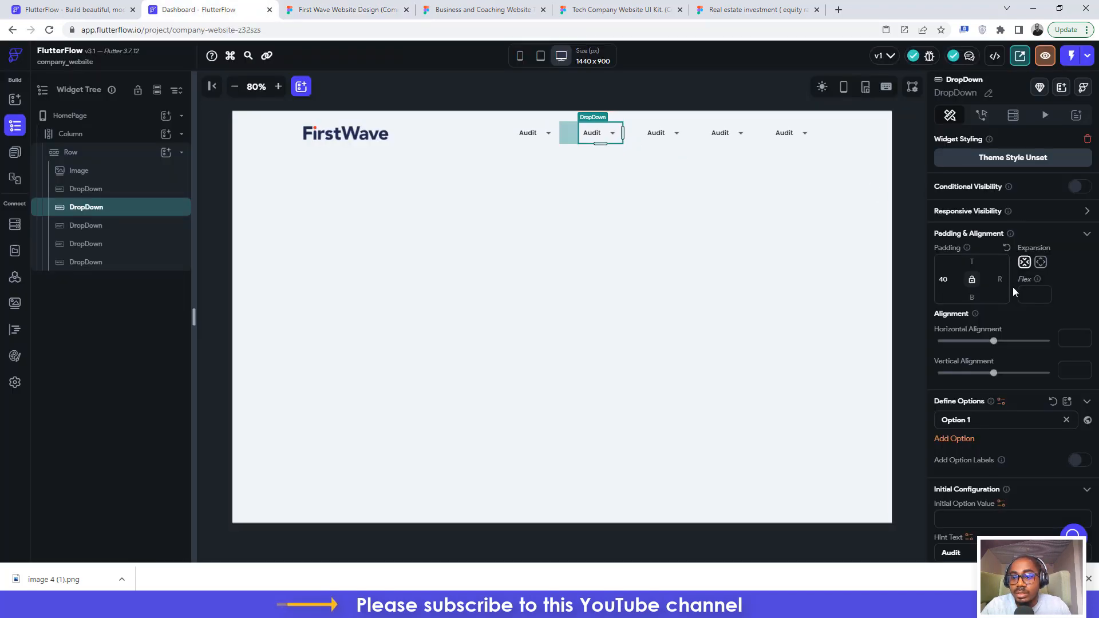
scroll(1013, 287, "down", 4)
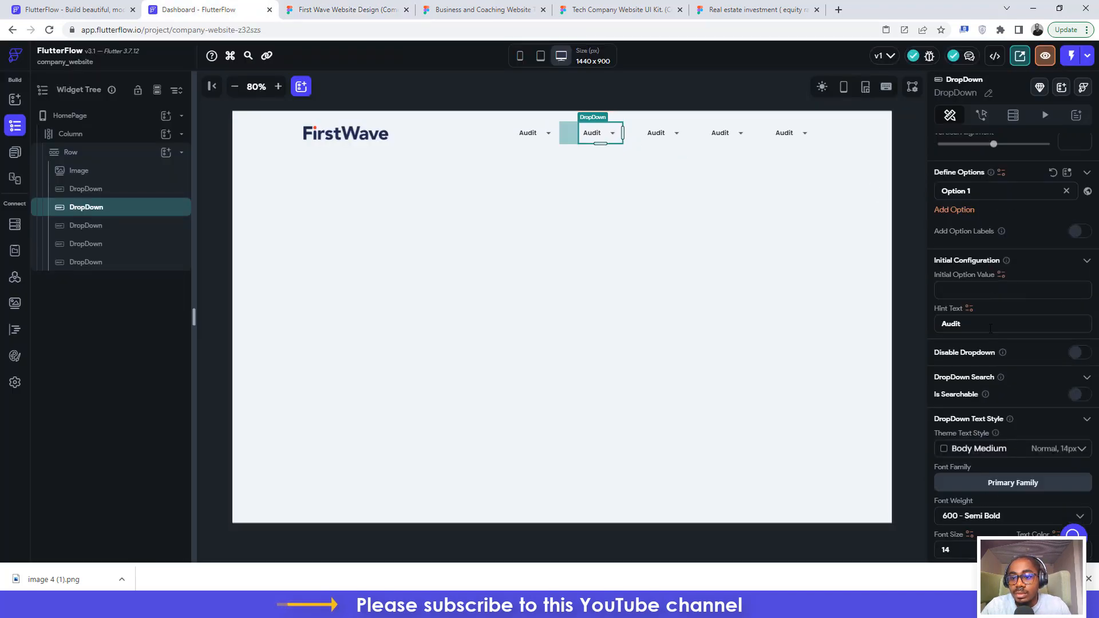
left_click_drag(969, 325, 923, 327)
type("Manage")
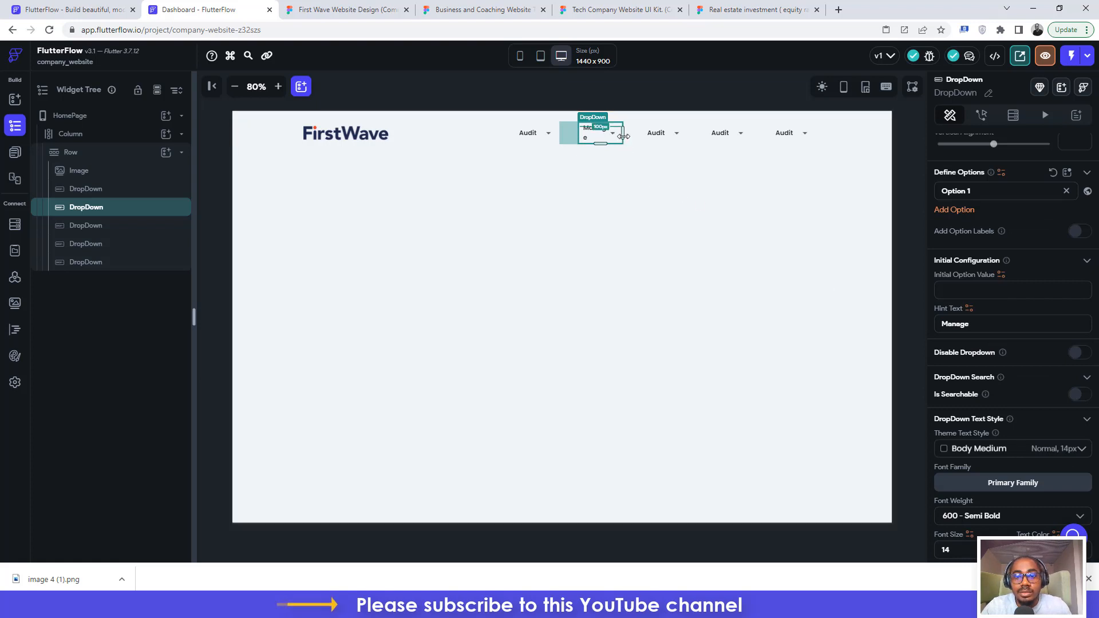
left_click_drag(623, 136, 626, 142)
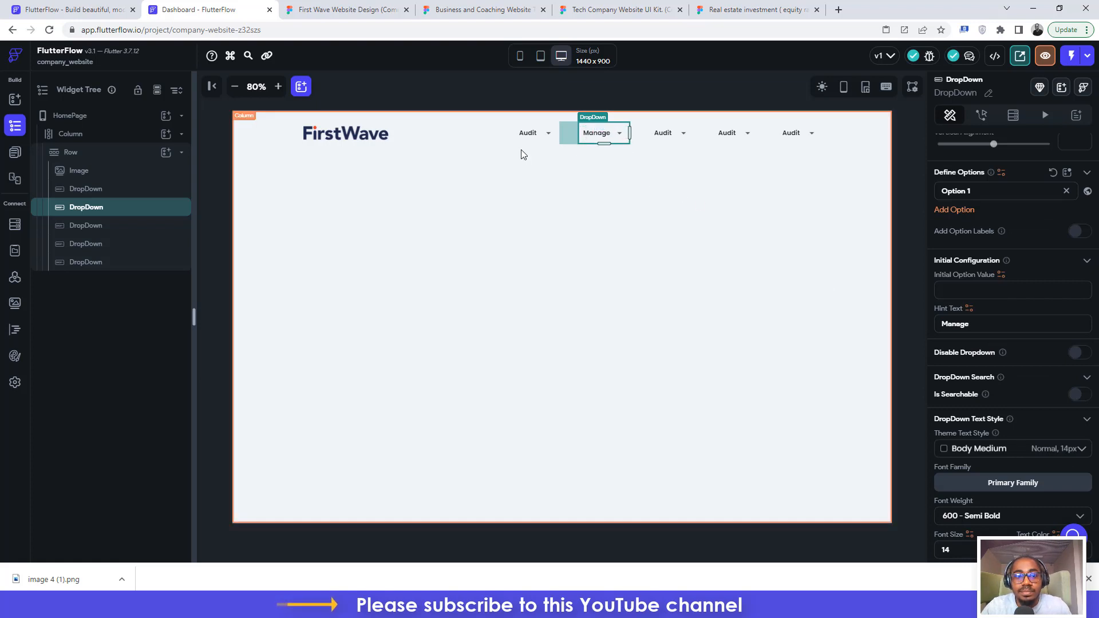
- Check the "Secure" navigation item in the Figma design and set the third DropDown's hint text to "Secure" in FlutterFlow
left_click(344, 9)
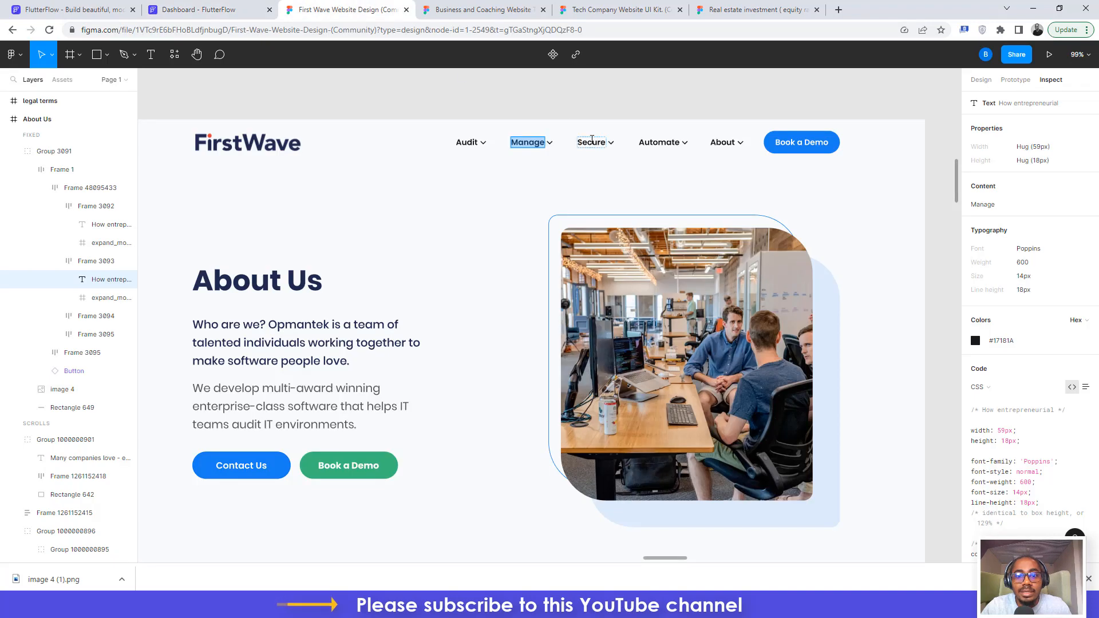
left_click(591, 140)
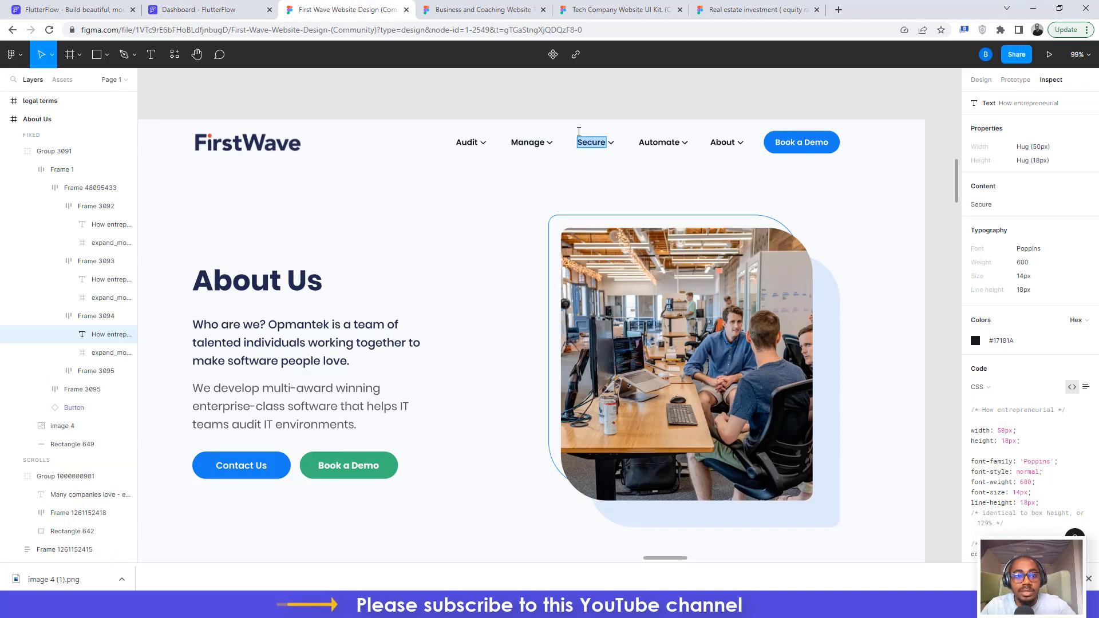
key("ctrl+shift+Tab")
left_click(661, 140)
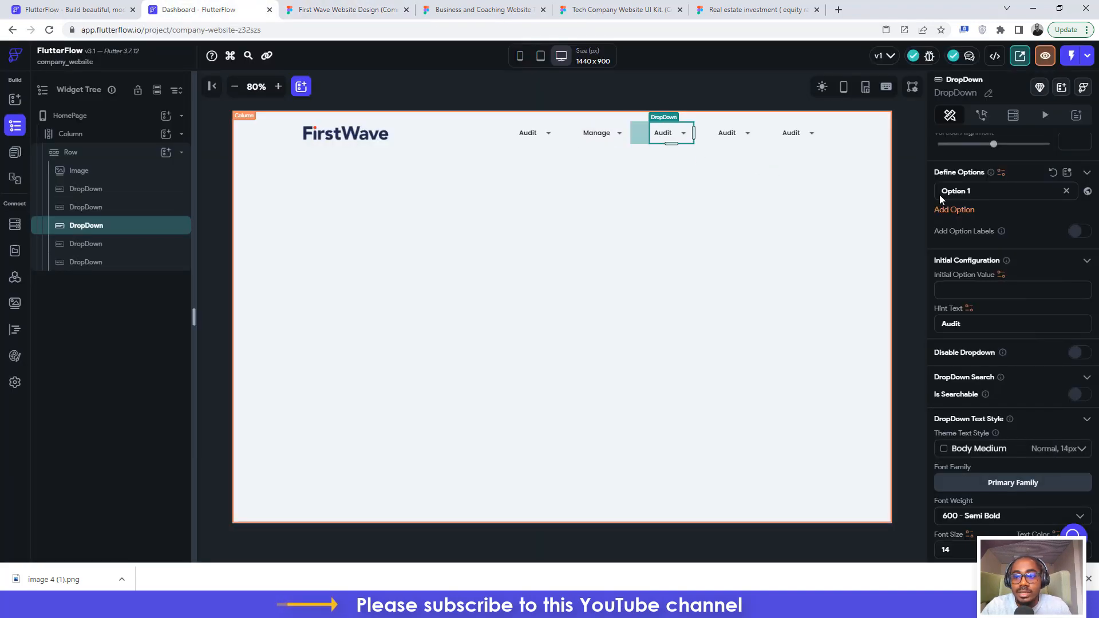
left_click_drag(973, 321, 926, 327)
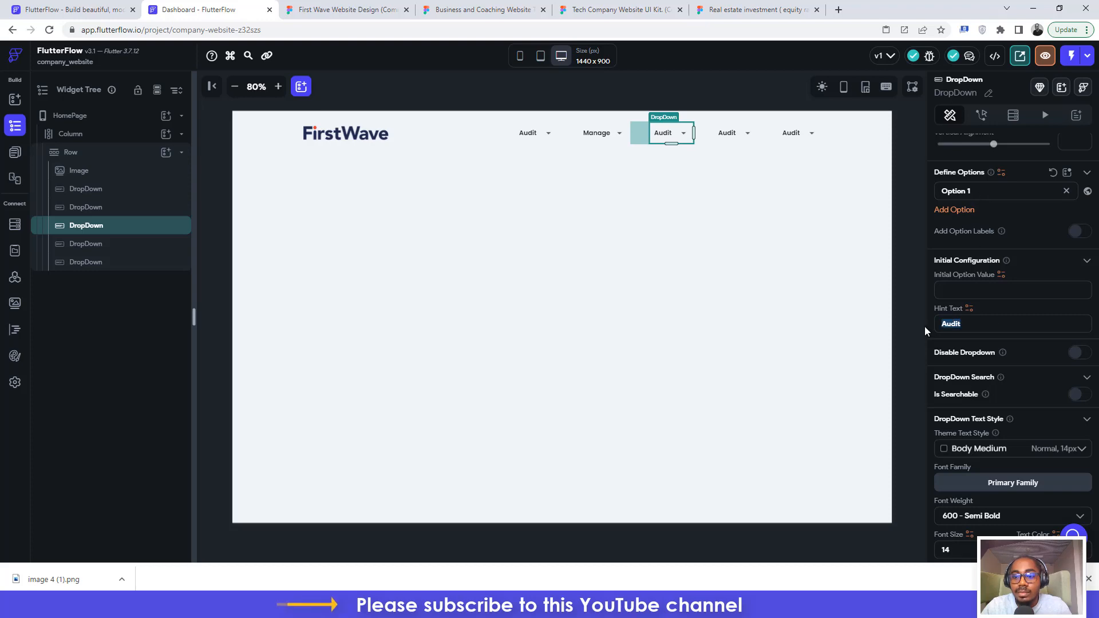
type("Secure")
- Check the "Automate" item in Figma, set the fourth DropDown's hint text to "Automate" in FlutterFlow, and widen it to fit one line
left_click(720, 139)
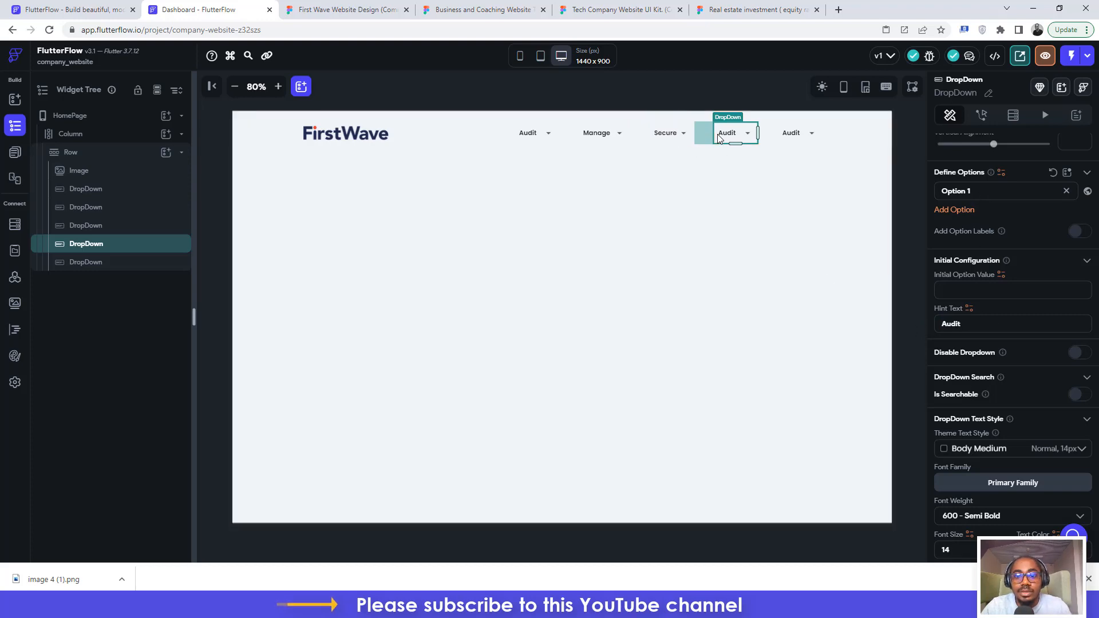
left_click(313, 9)
left_click(658, 142)
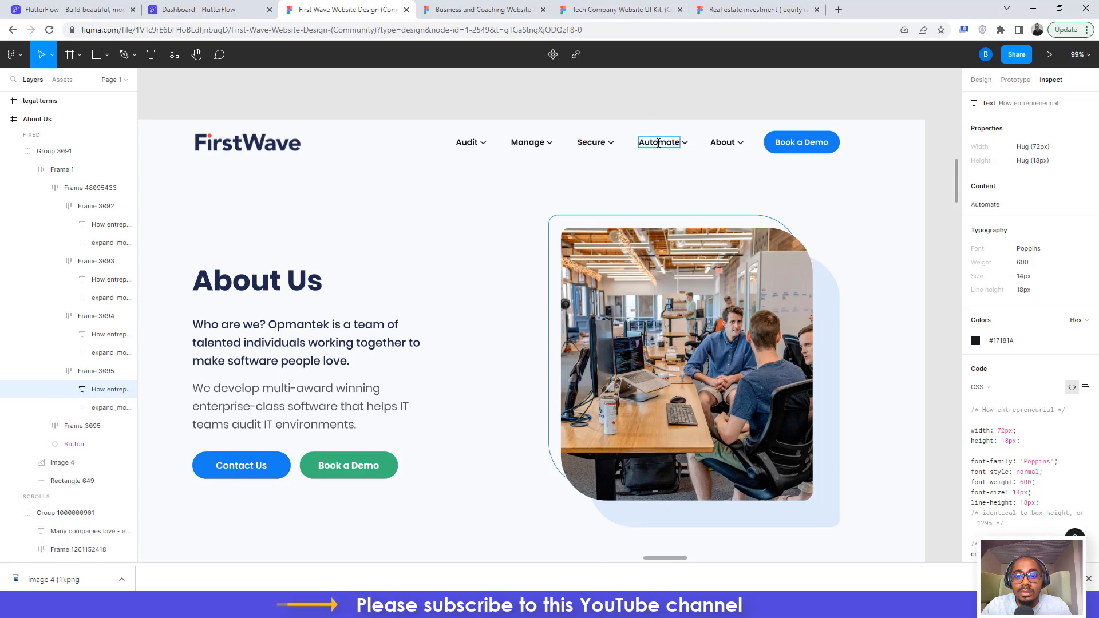
left_click(235, 7)
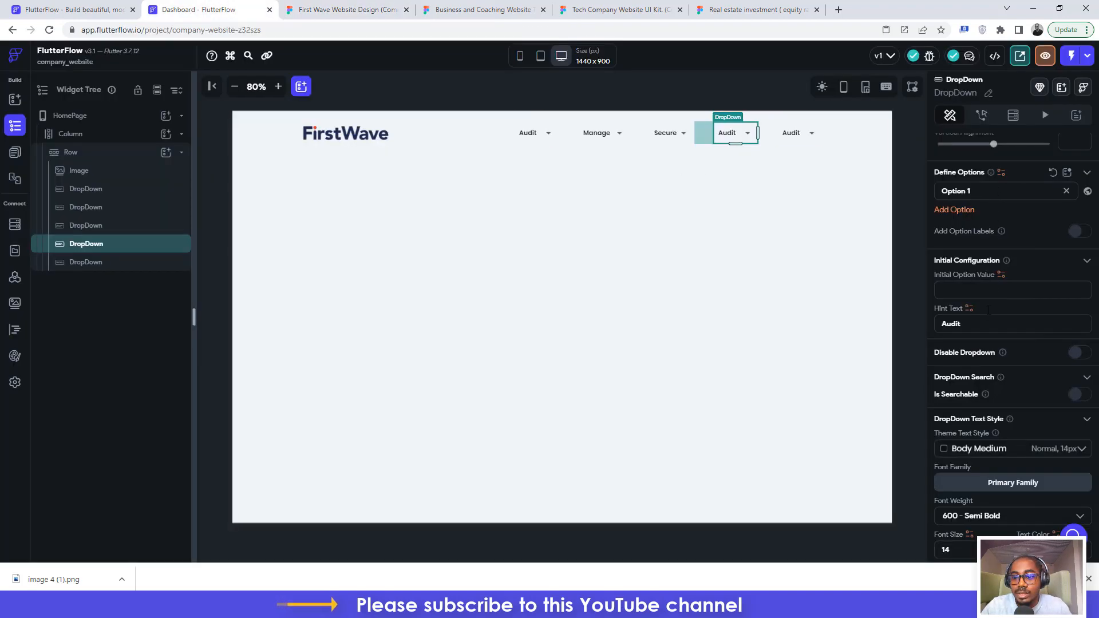
type("Automate")
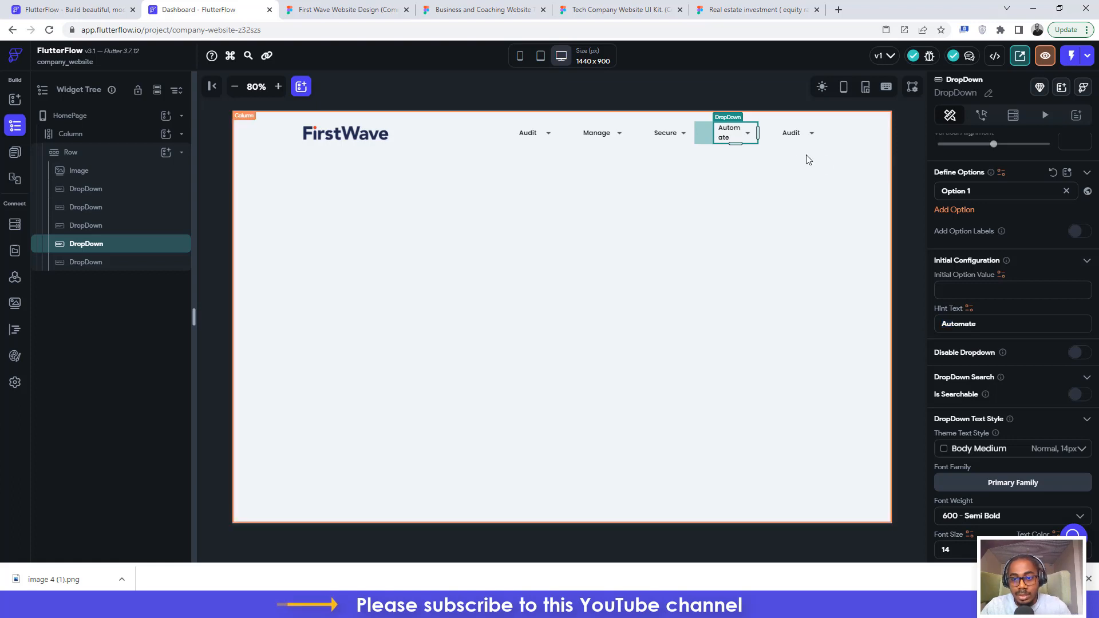
left_click_drag(757, 133, 771, 134)
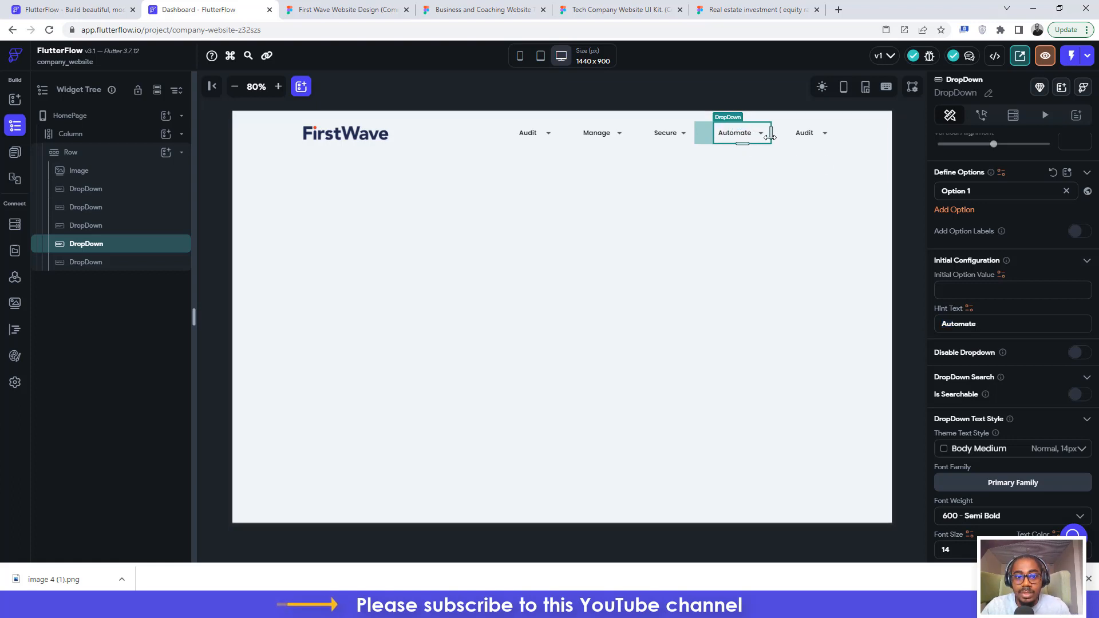
- Inspect the "About" navigation text in the First Wave Figma design and return to FlutterFlow
left_click(308, 8)
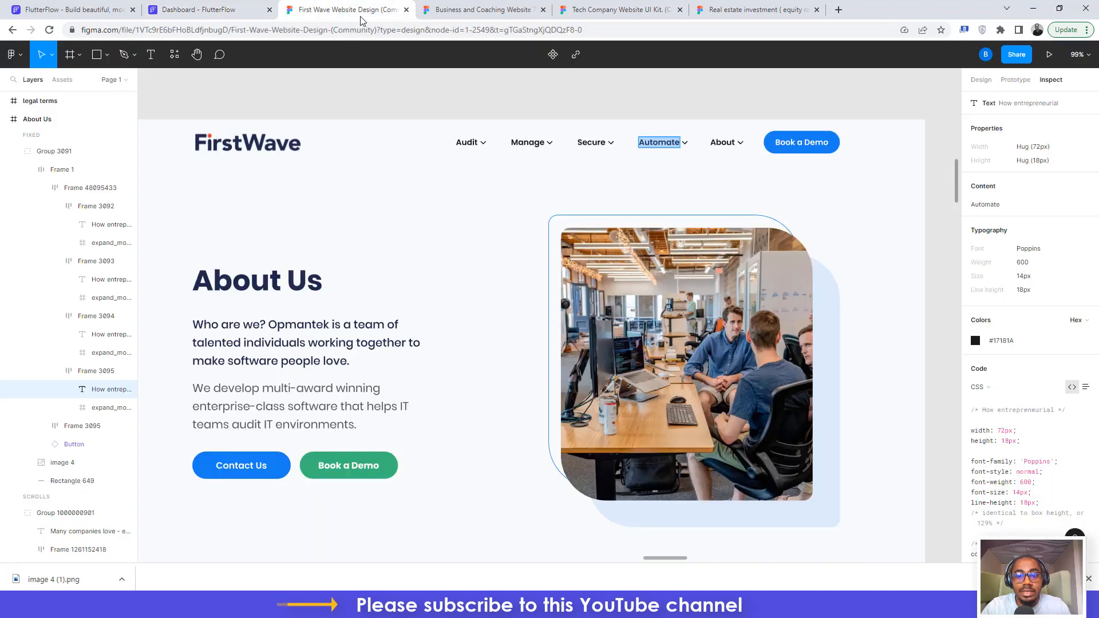
left_click(733, 142)
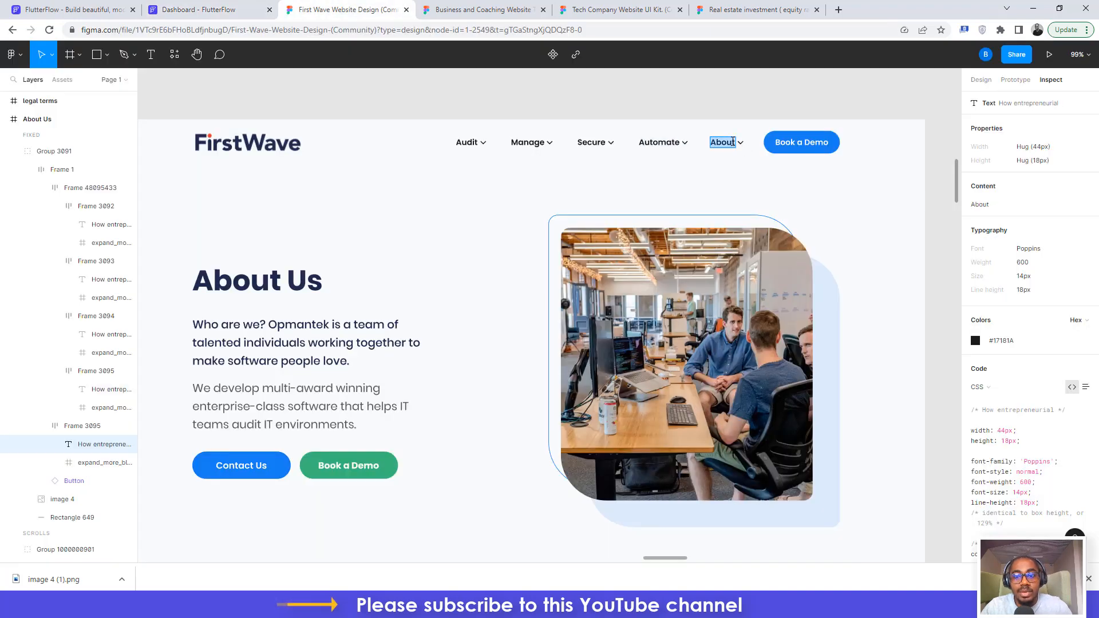
left_click(484, 9)
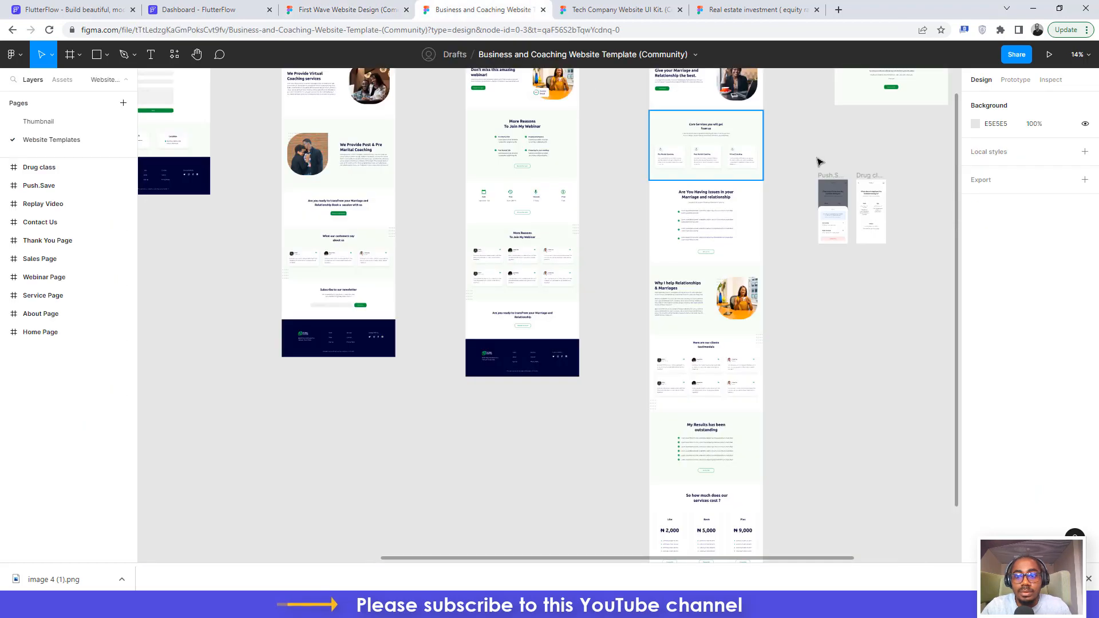
left_click(226, 8)
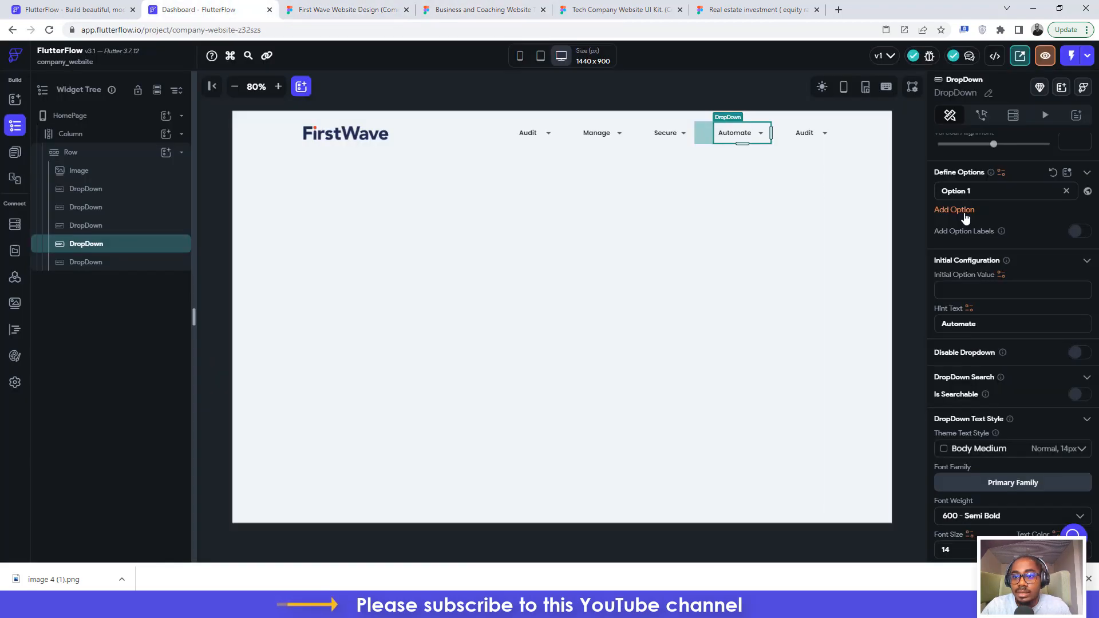
key("ctrl+a")
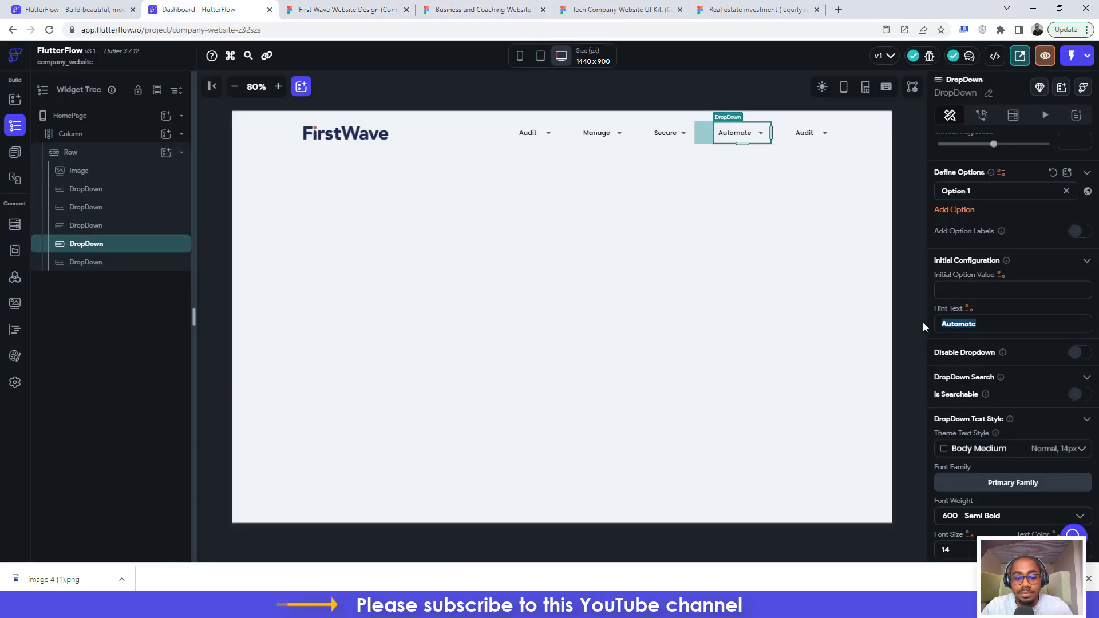
type("About")
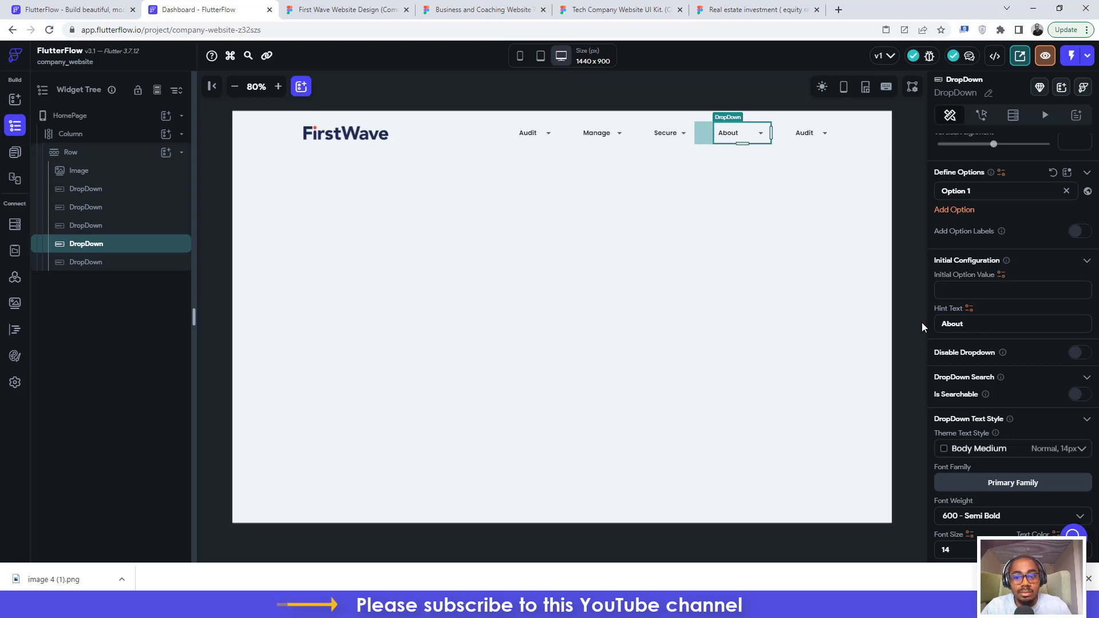
key("ctrl+z")
- Set the fifth DropDown's hint text to "About"
left_click(804, 133)
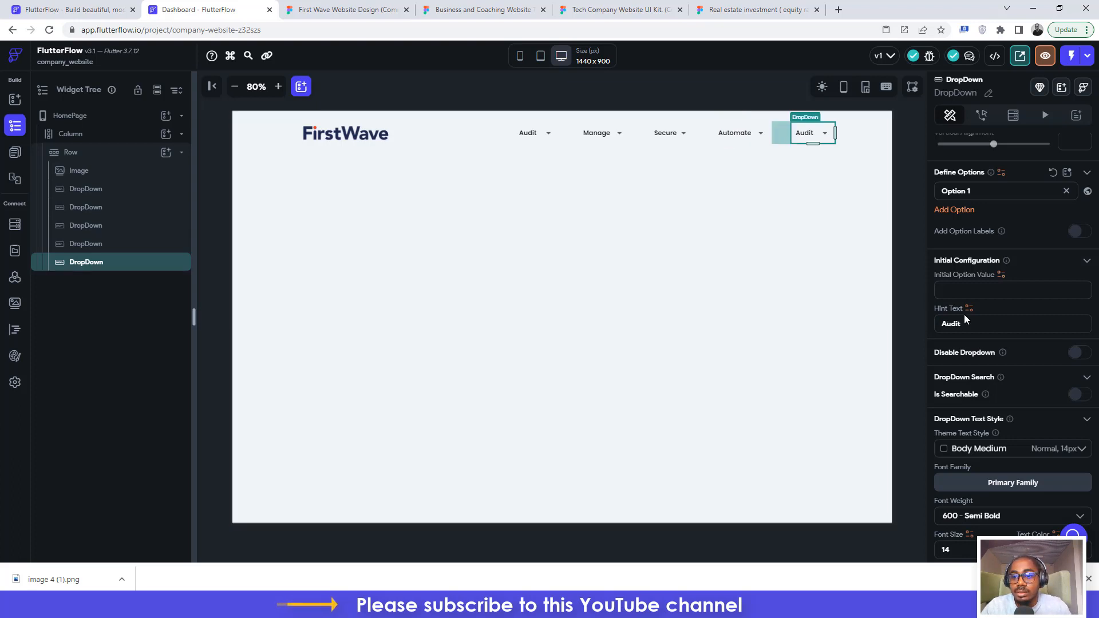
type("About")
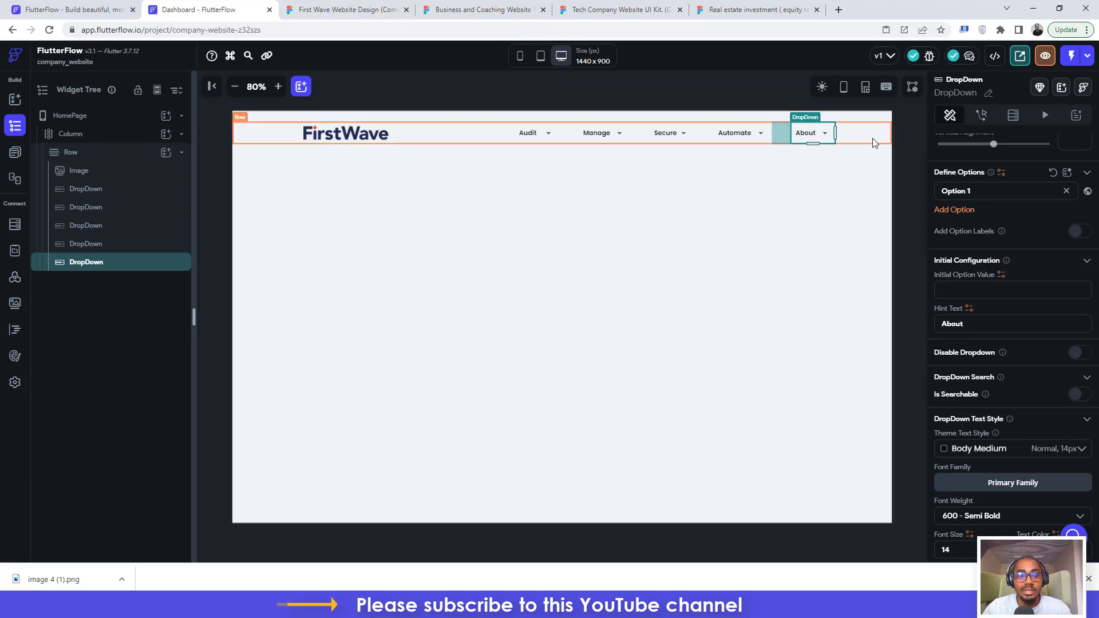
- Inspect the dimensions and colors of the About Us frame and the size of its header group in Figma
left_click(342, 9)
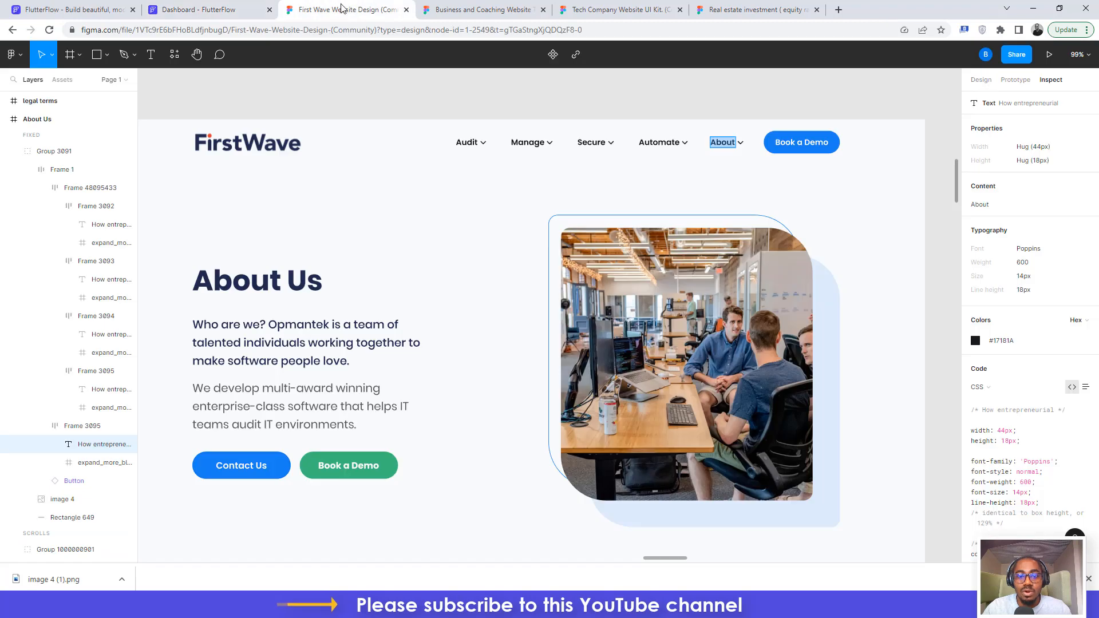
scroll(404, 155, "left", 2)
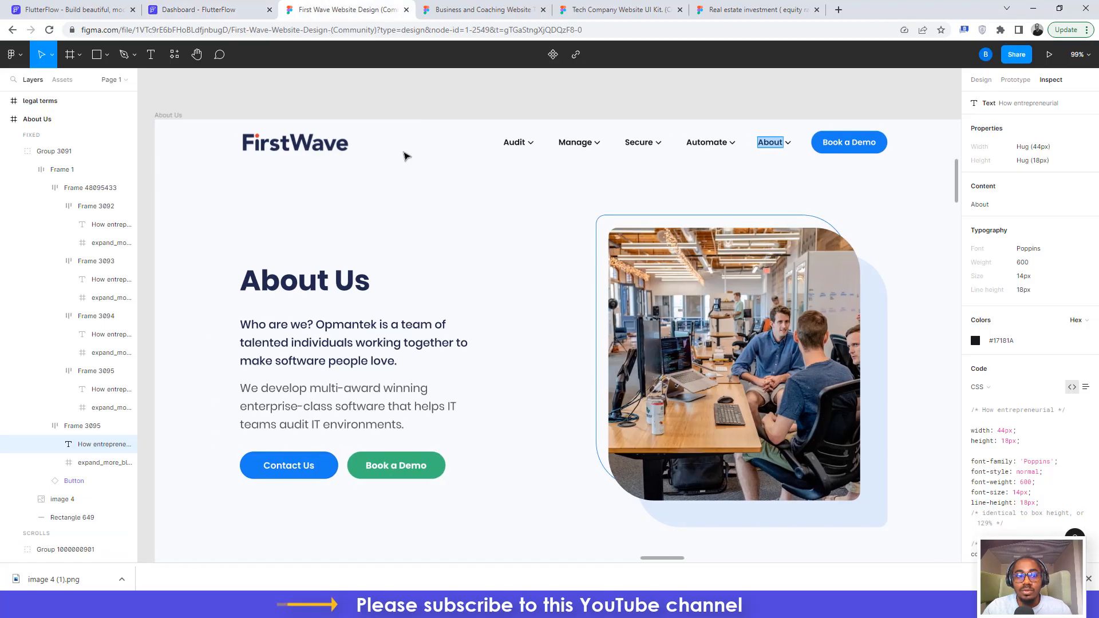
key("alt")
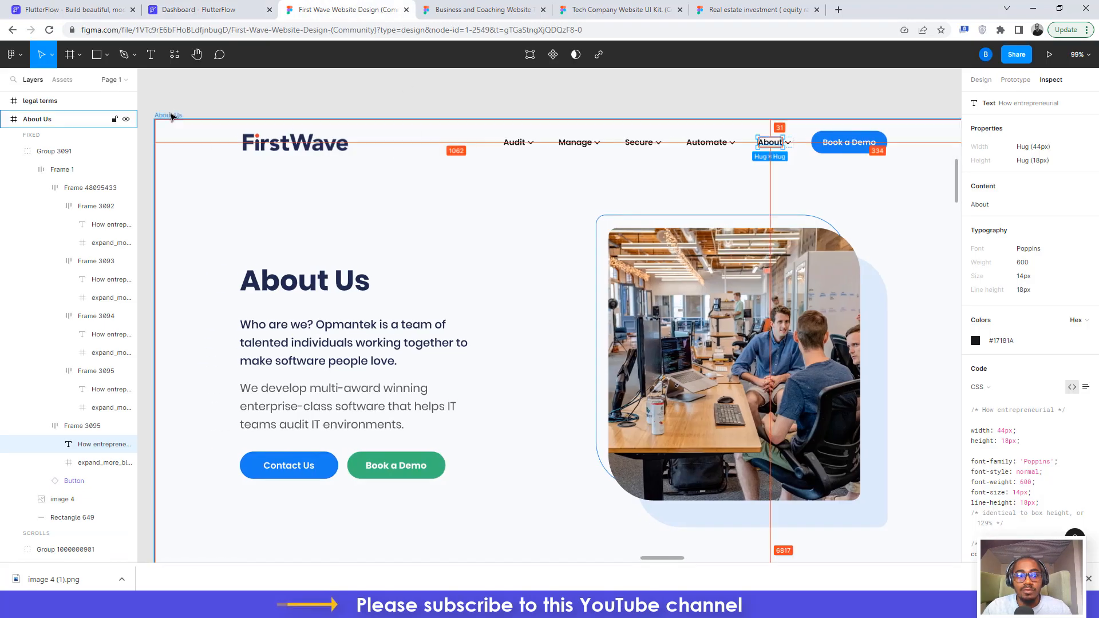
left_click(171, 117)
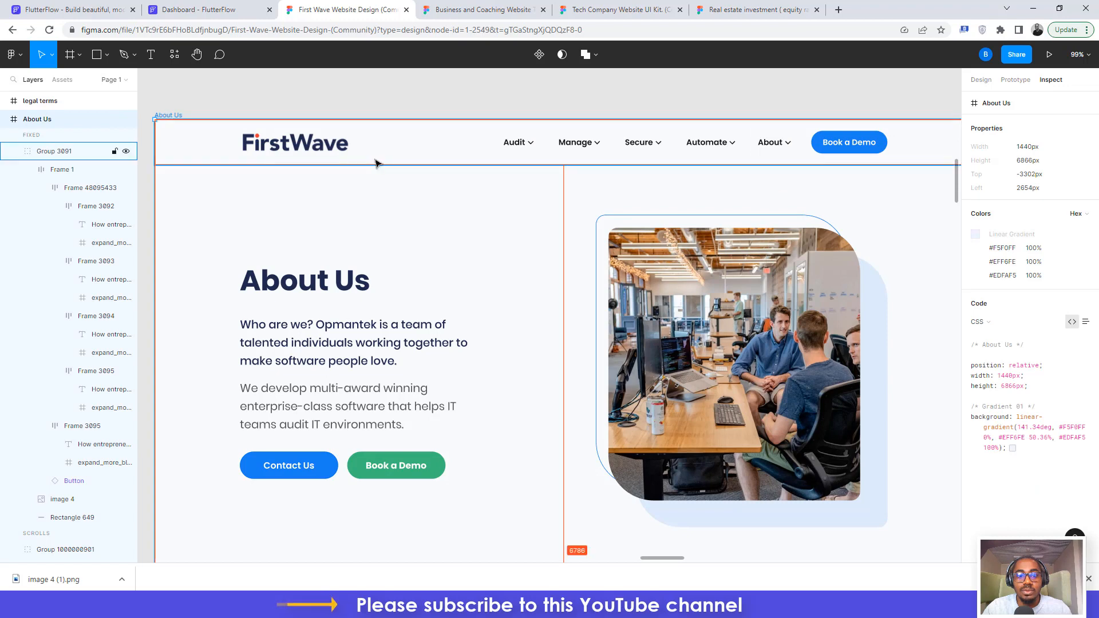
left_click(590, 144)
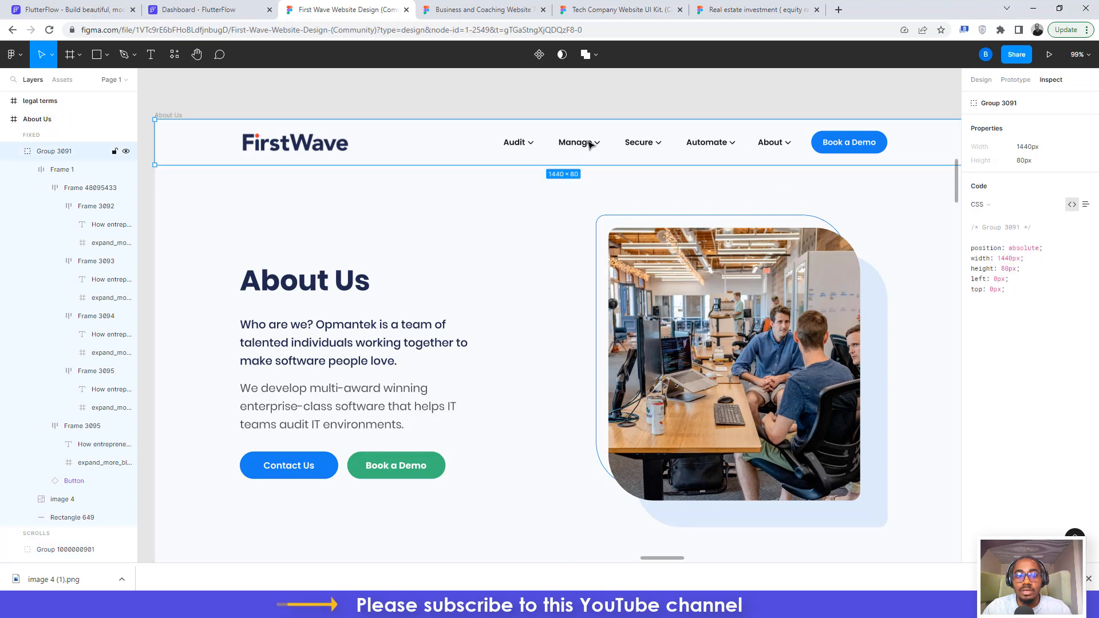
- Set the secondary font family to Poppins in FlutterFlow's theme typography and return to the page's widget tree
left_click(221, 9)
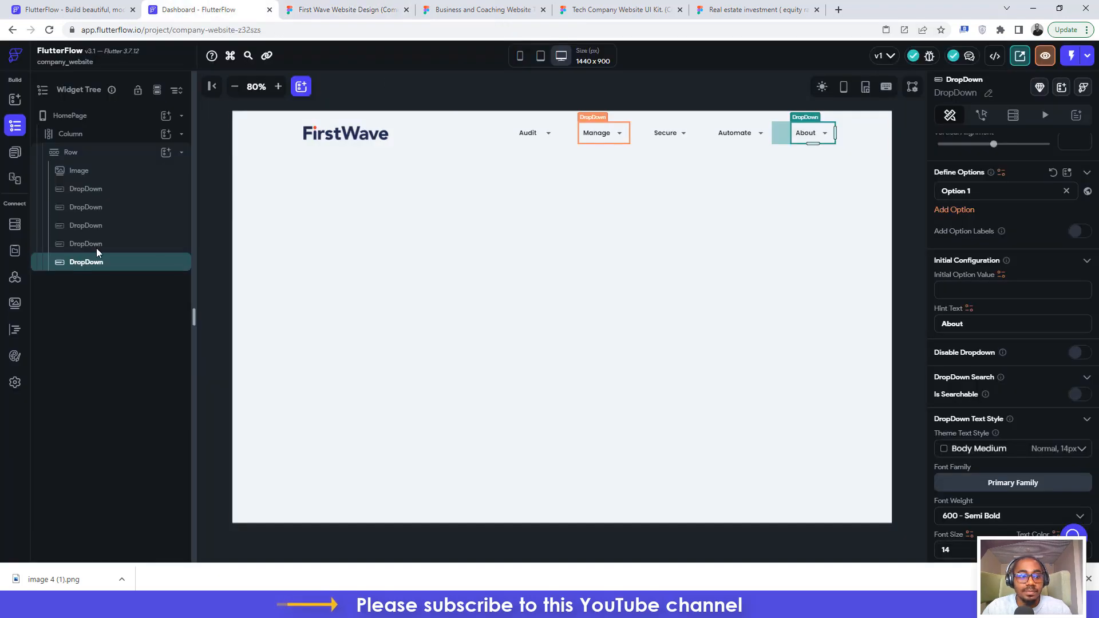
left_click(14, 358)
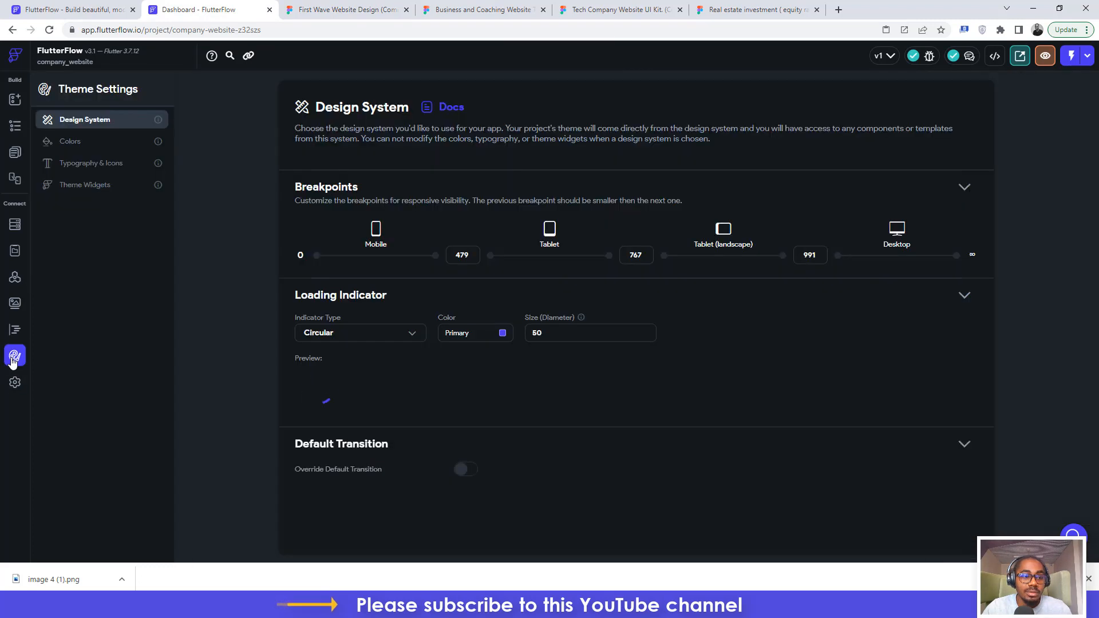
left_click(83, 165)
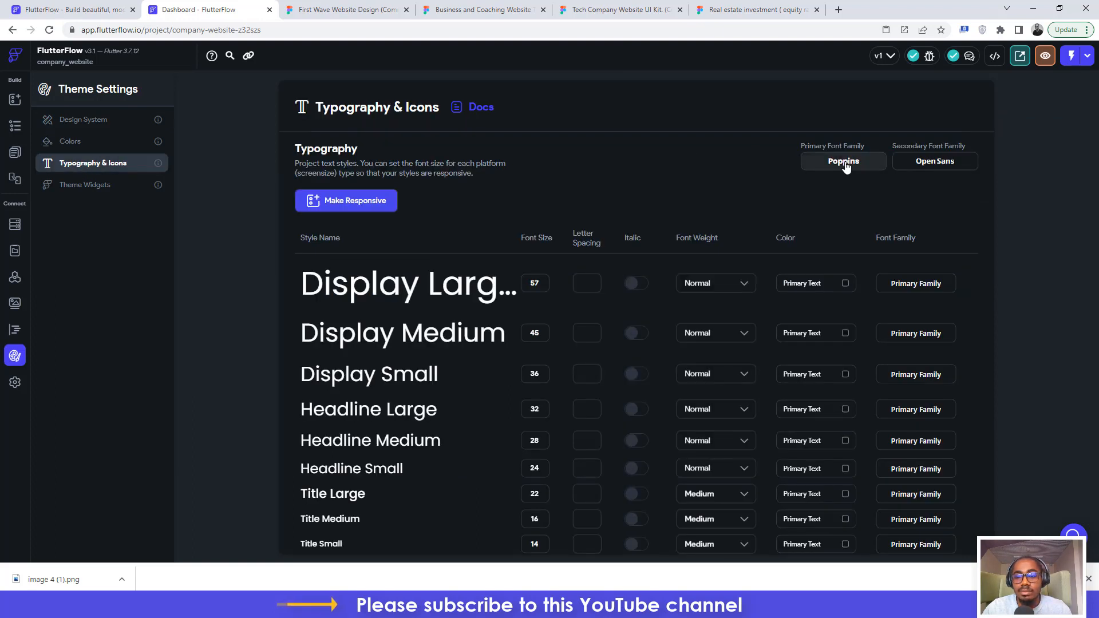
left_click(942, 163)
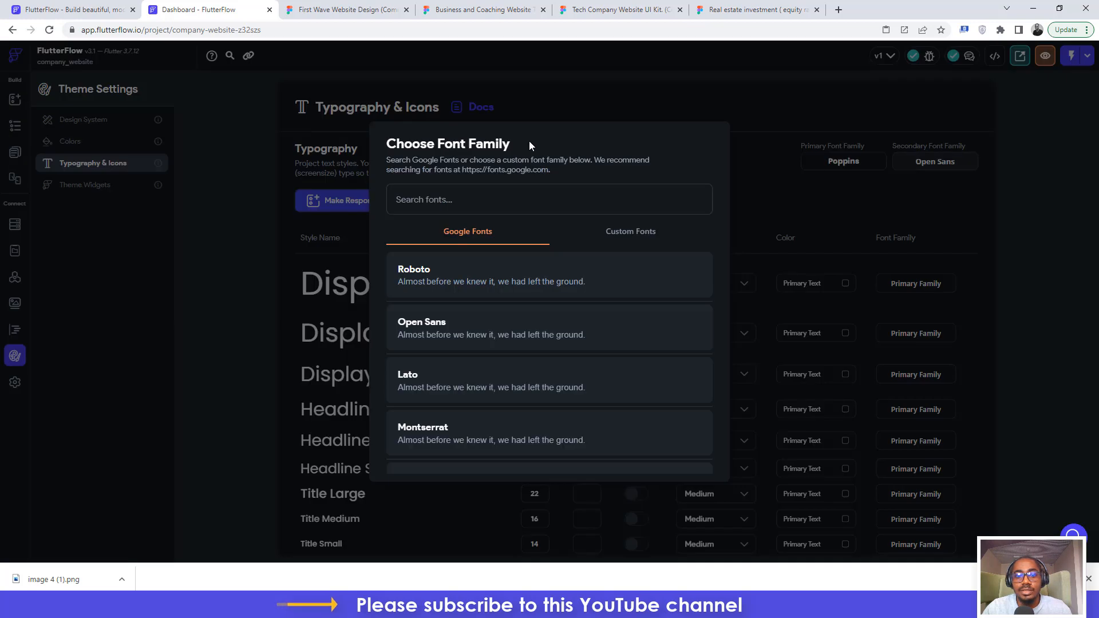
left_click(469, 199)
type("Popp")
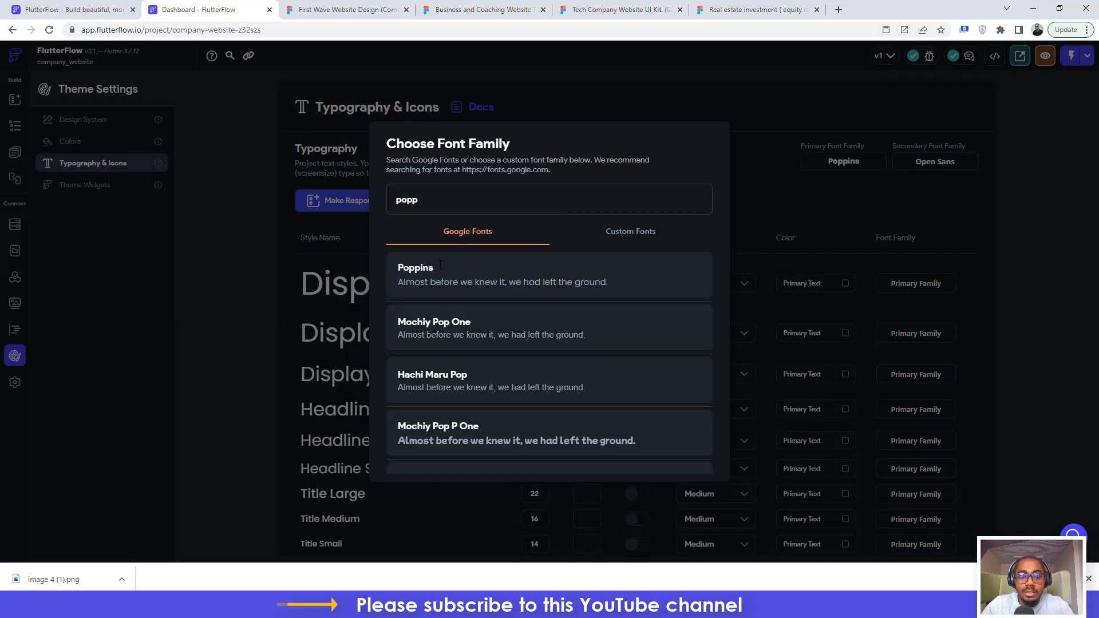
left_click(439, 269)
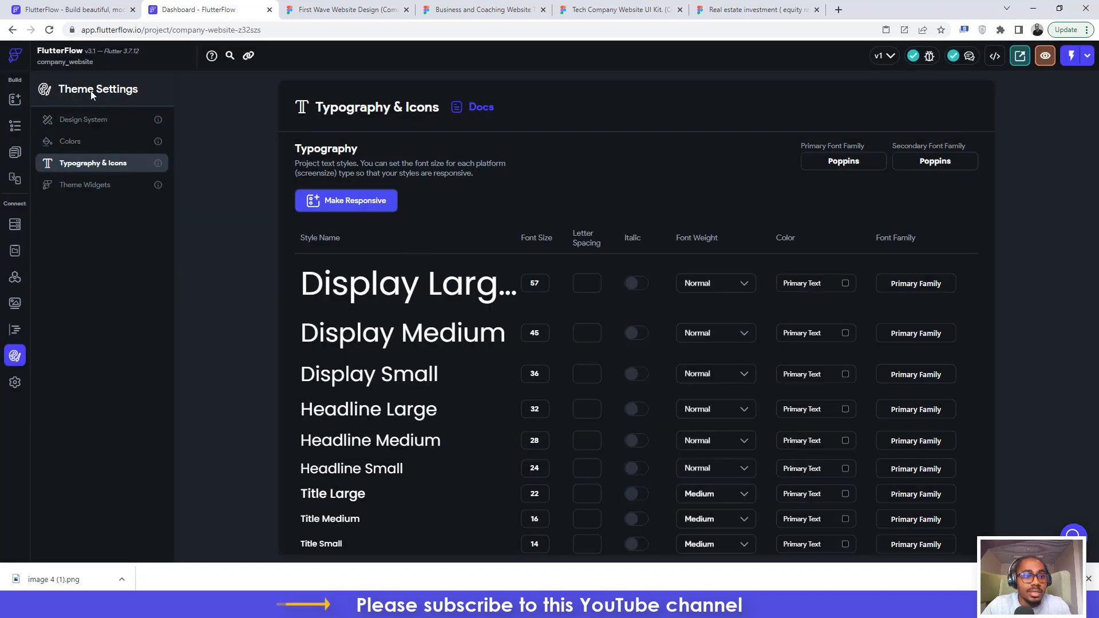
left_click(15, 127)
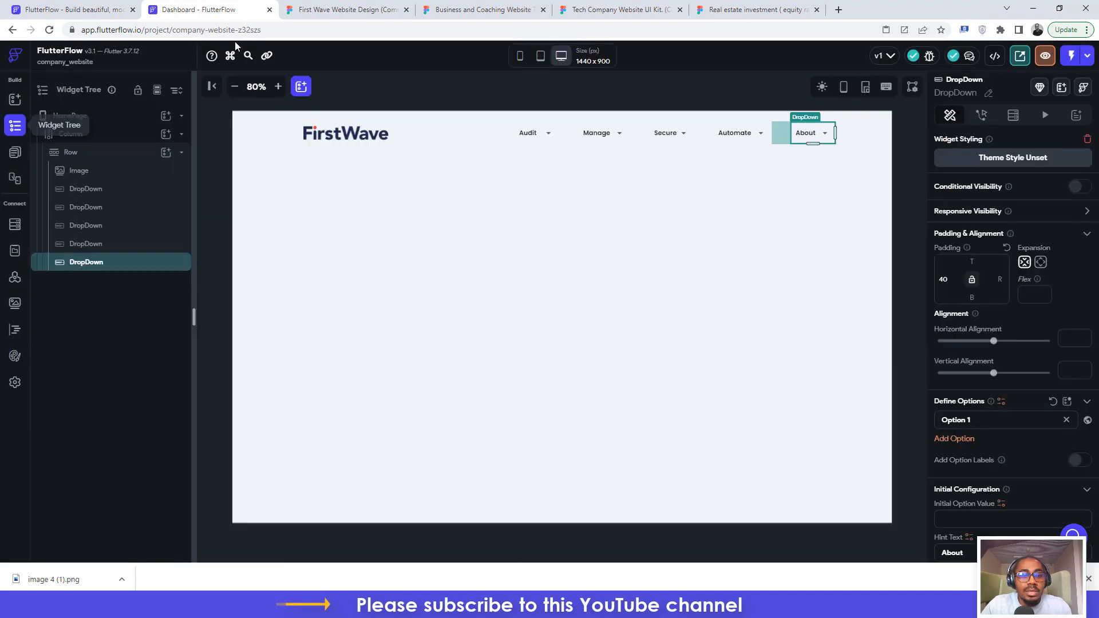
- Compare the typography of the "Audit" text in Figma with the text style of the "Audit" DropDown in FlutterFlow
left_click(344, 9)
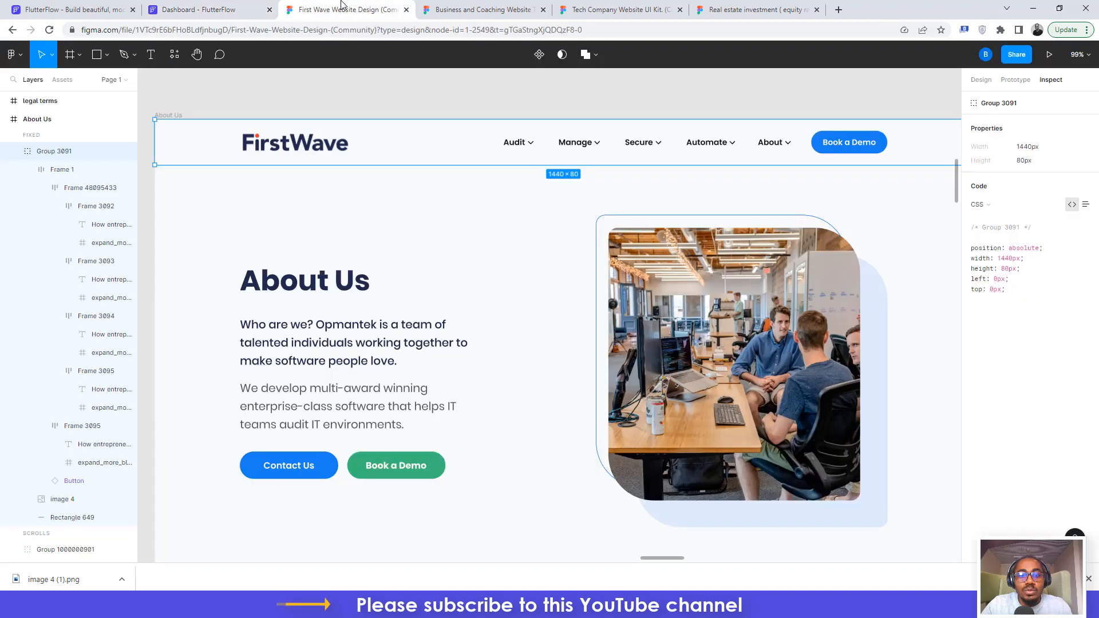
double_click(517, 146)
double_click(517, 146)
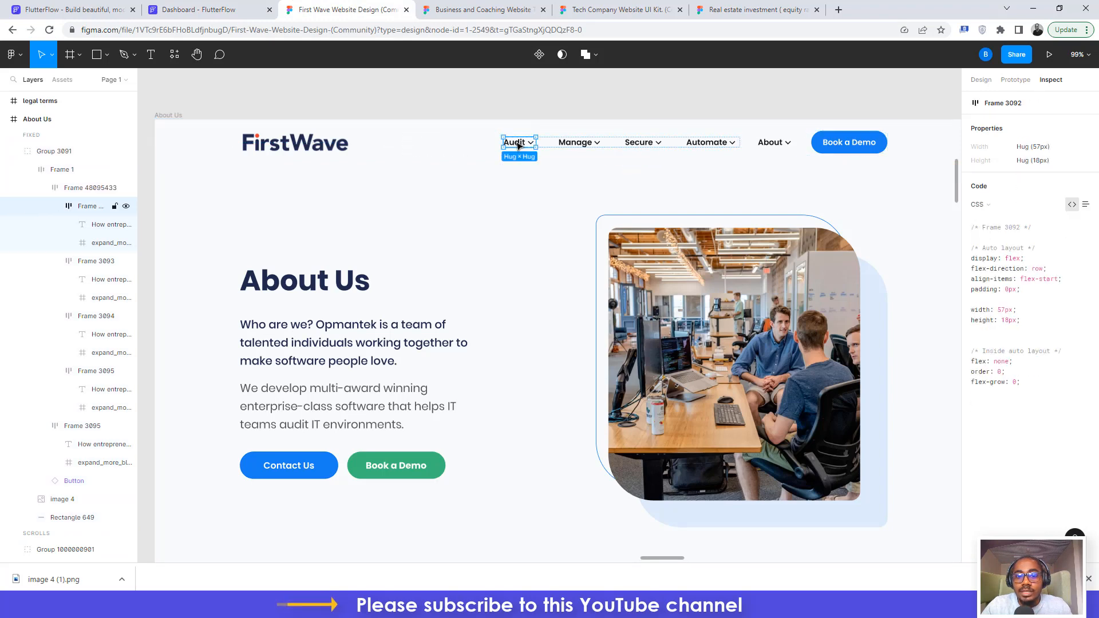
double_click(517, 146)
double_click(517, 146)
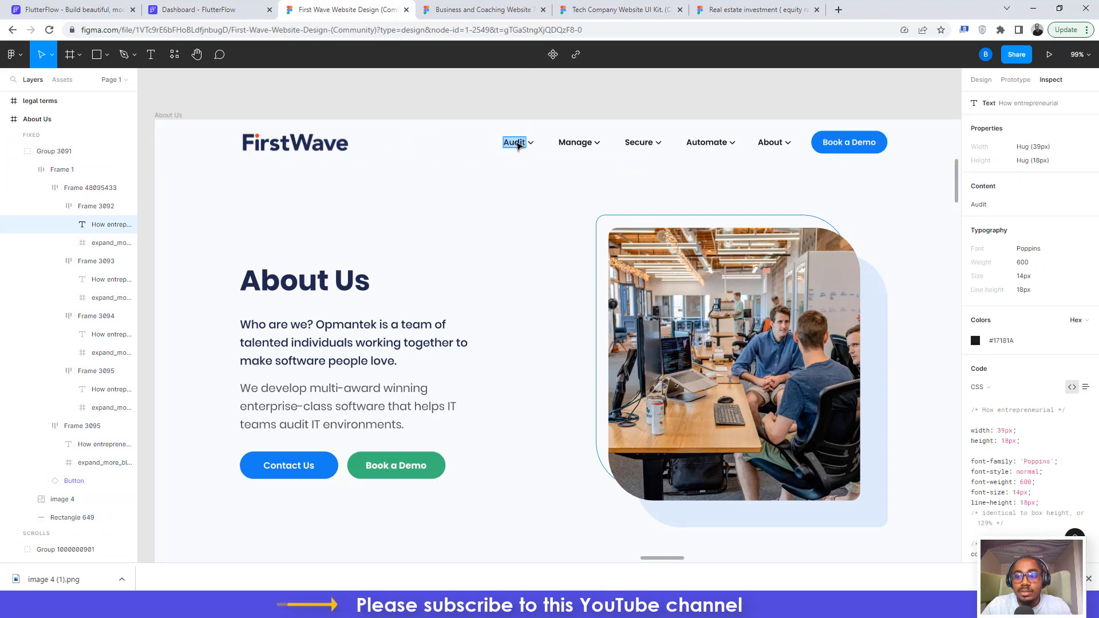
left_click(200, 9)
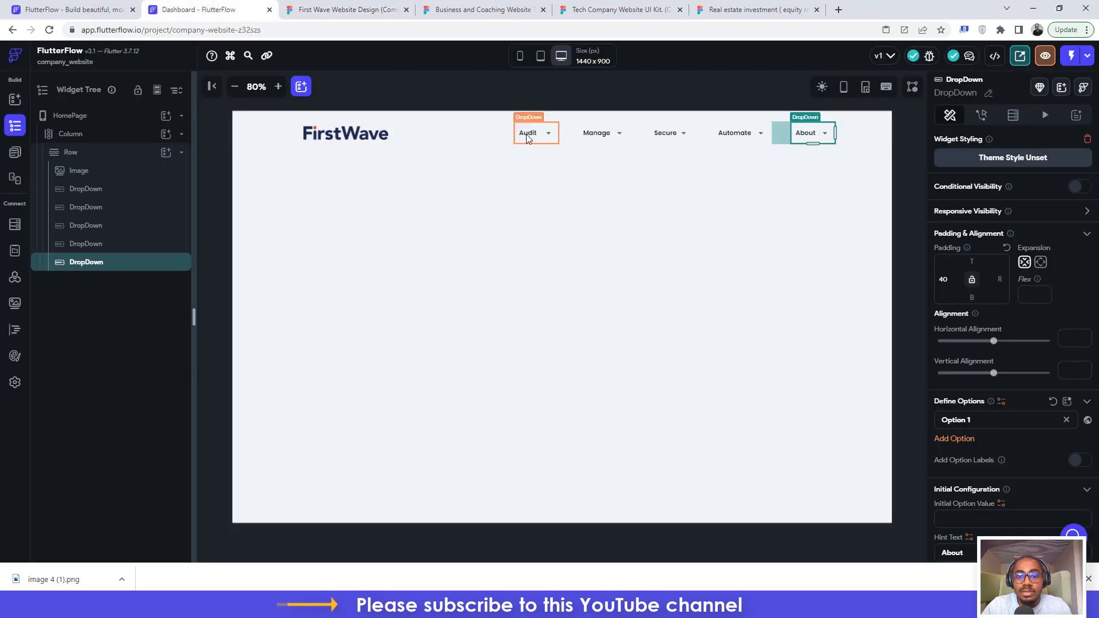
left_click(529, 136)
scroll(1011, 333, "down", 5)
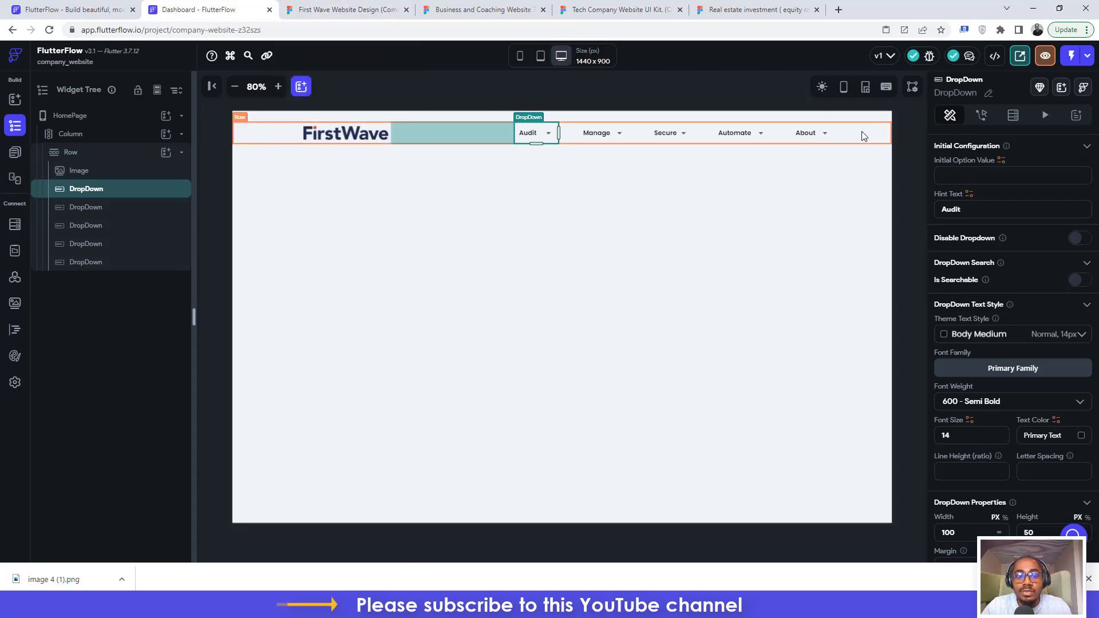
left_click(316, 9)
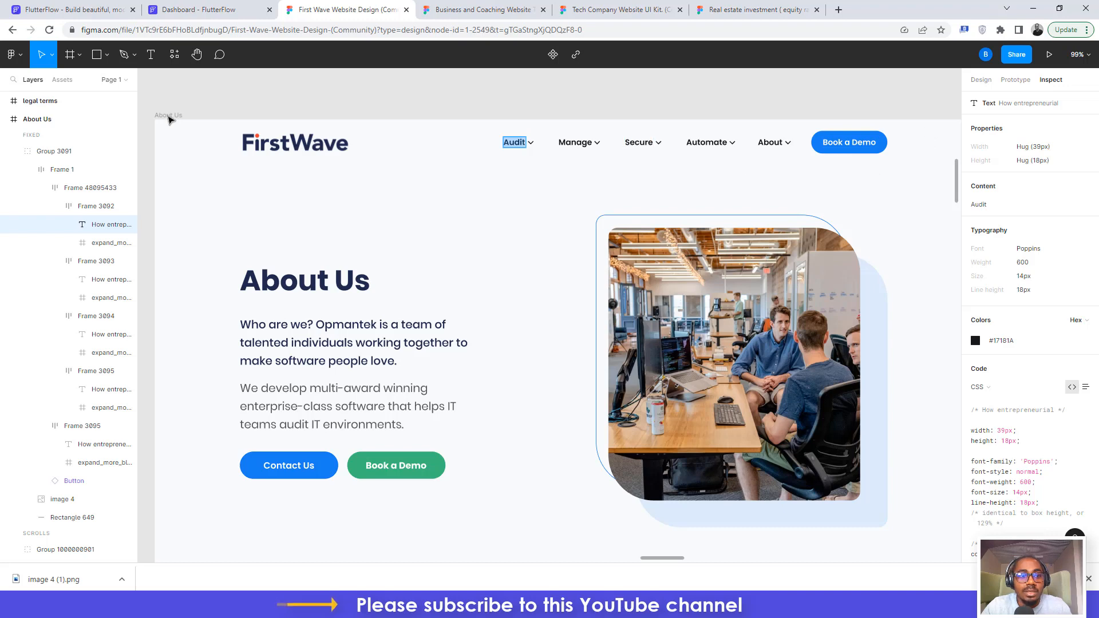
- Inspect the header navigation frames in Figma and measure the spacing around the "Audit", "Manage" and "Secure" items
left_click(169, 117)
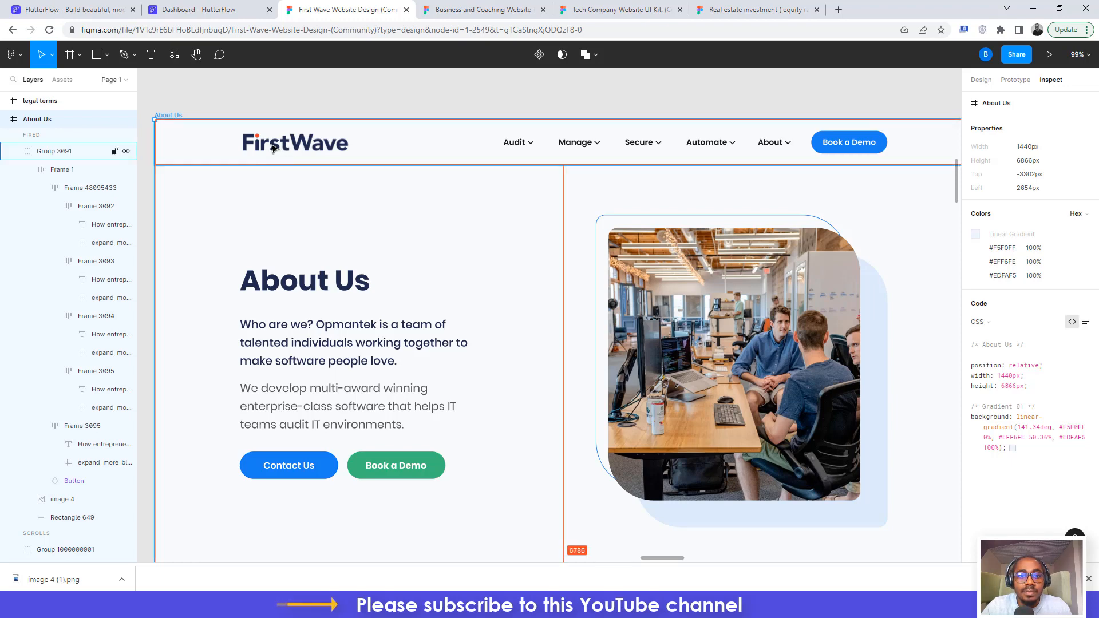
double_click(514, 148)
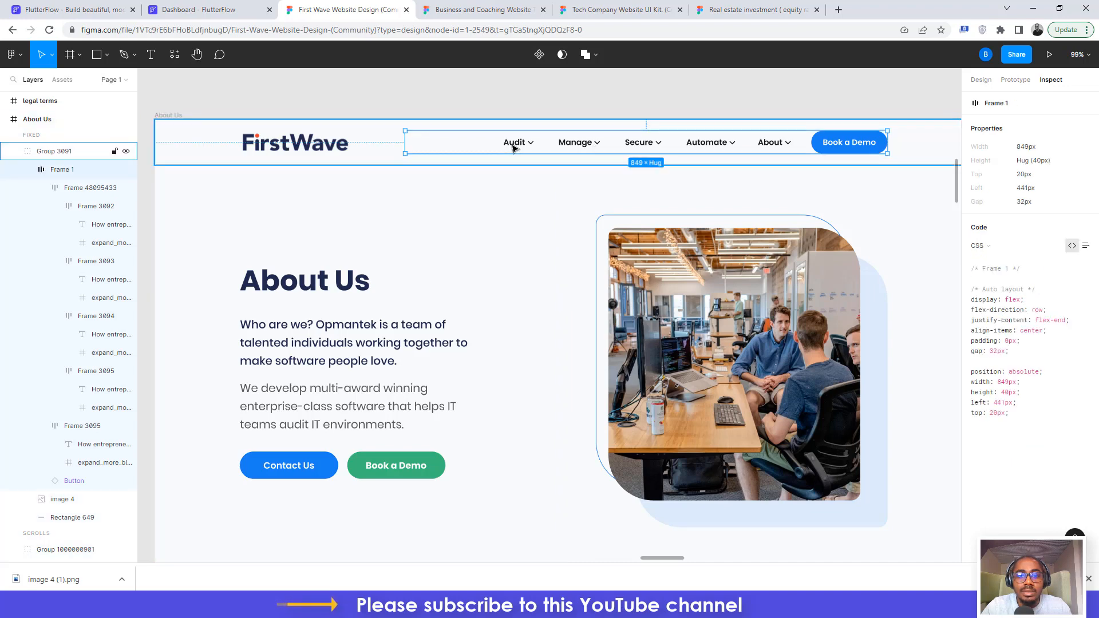
double_click(513, 147)
double_click(513, 147)
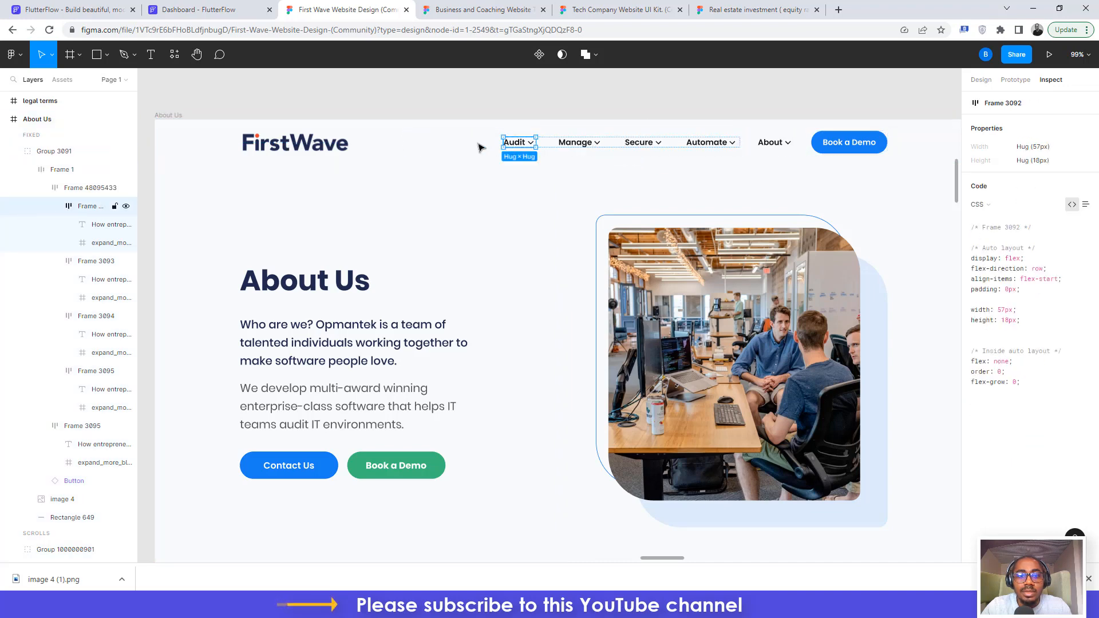
key("alt")
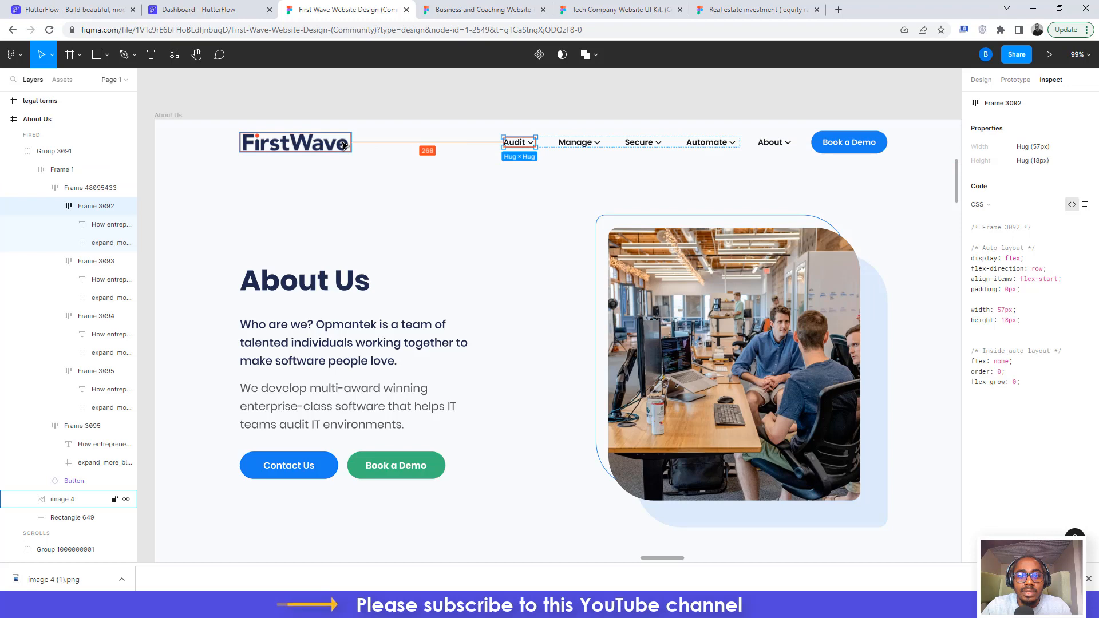
left_click(570, 142)
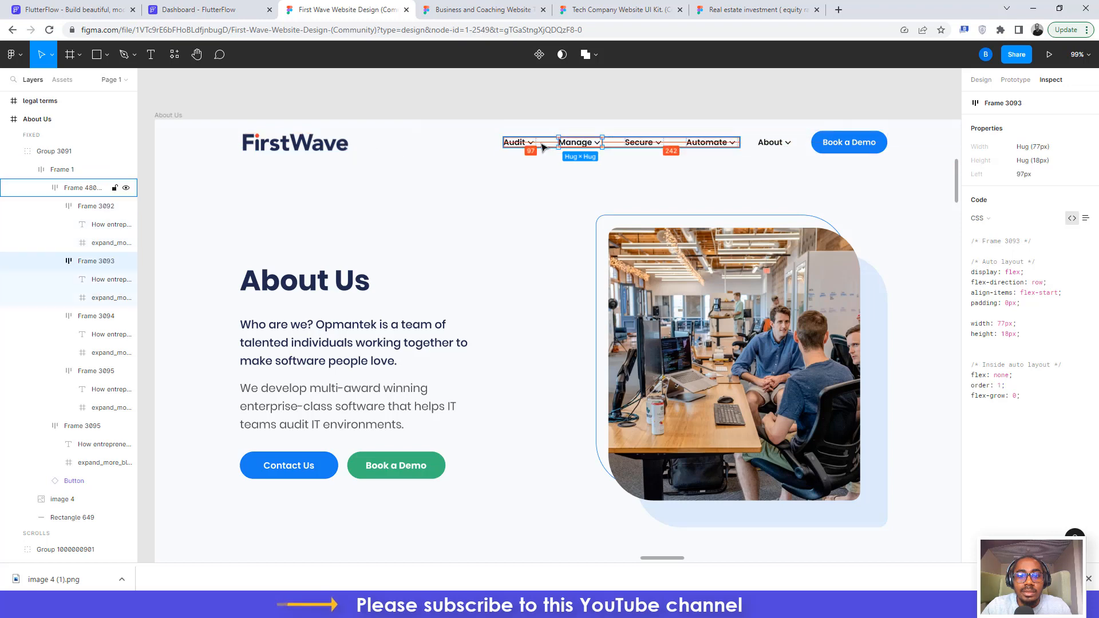
left_click(638, 142)
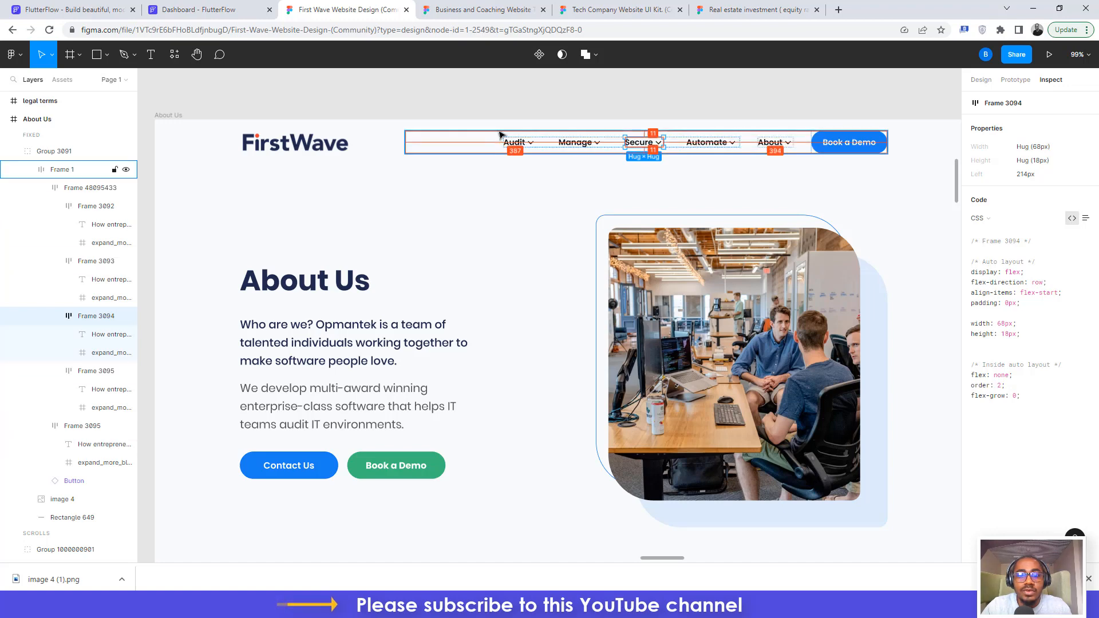
- Switch to FlutterFlow and review the settings of the "Manage", "Secure" and "Automate" DropDowns
left_click(232, 6)
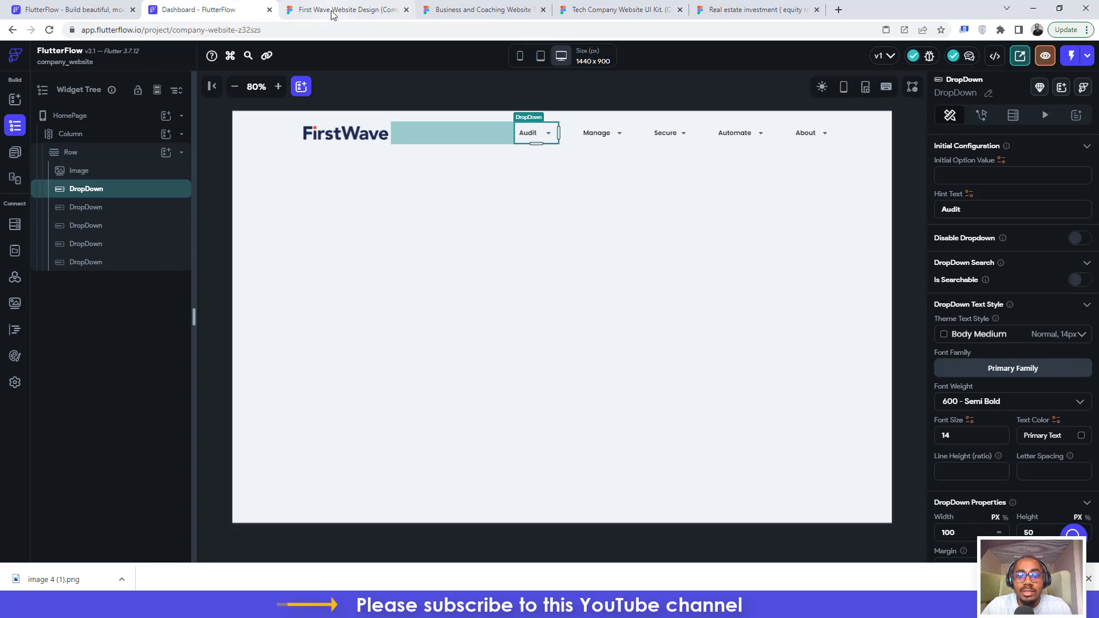
left_click(593, 136)
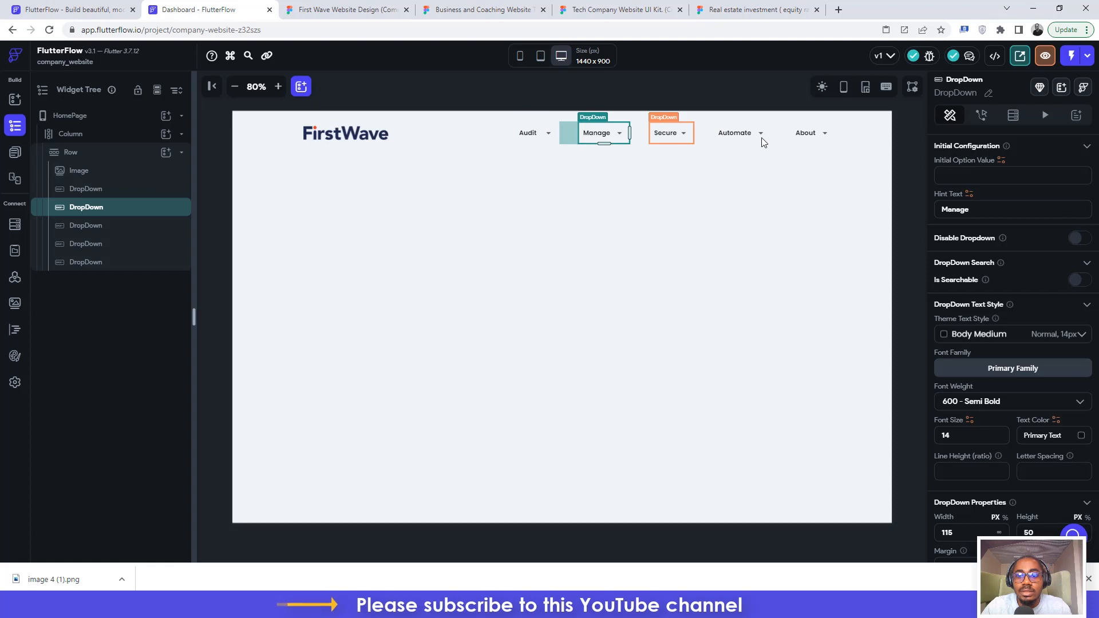
left_click(667, 133)
left_click(739, 133)
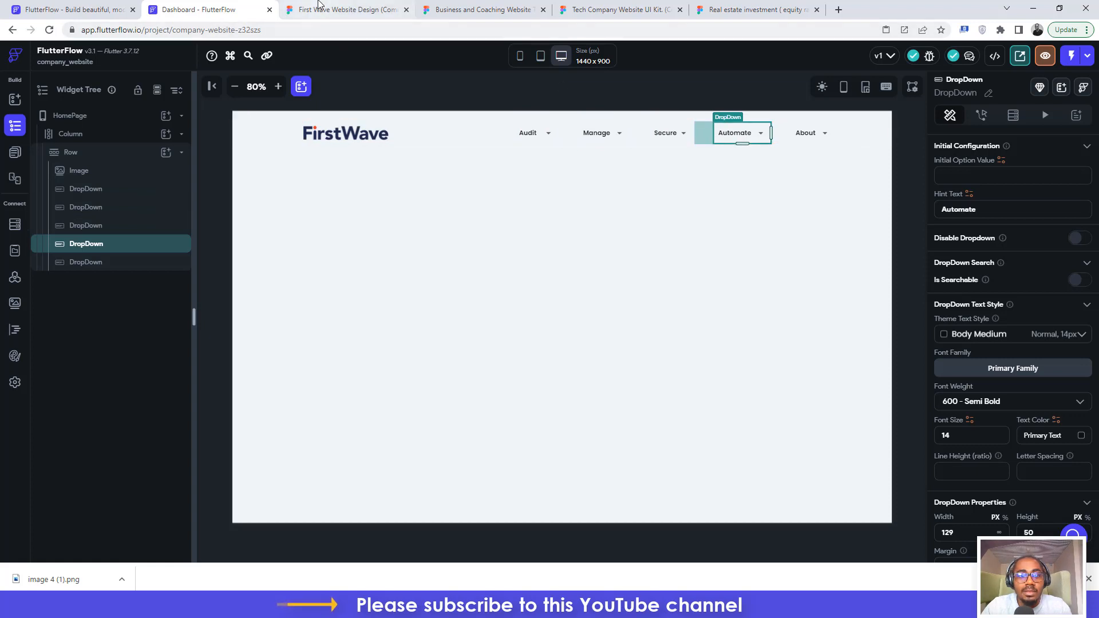
- Compare the FirstWave logo's size and left offset in Figma with the logo Image's size and padding in FlutterFlow
left_click(344, 10)
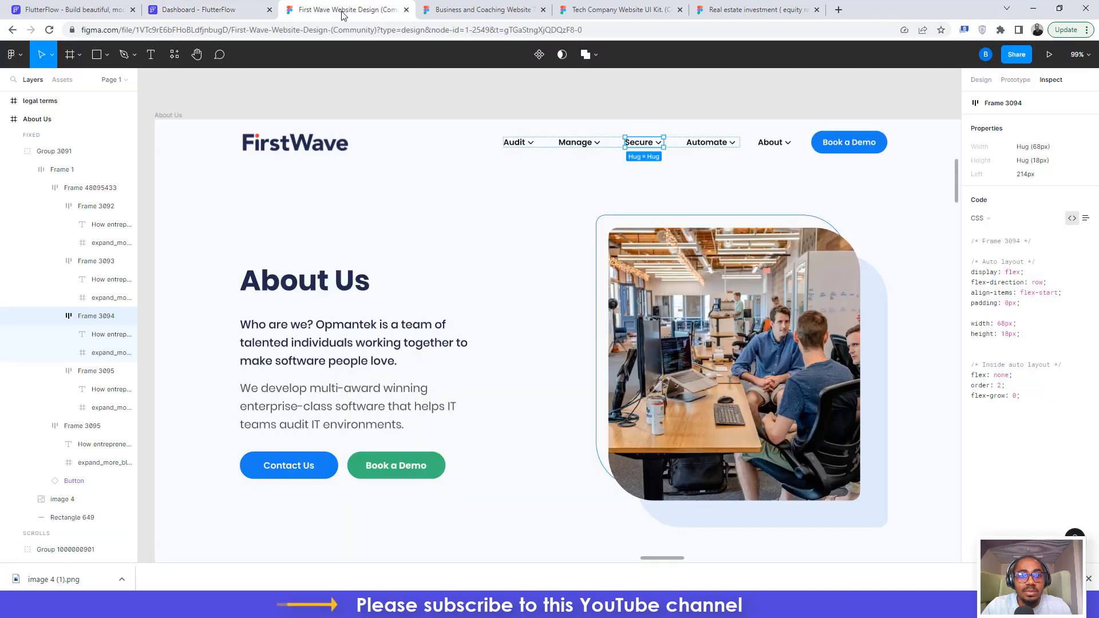
left_click(247, 142)
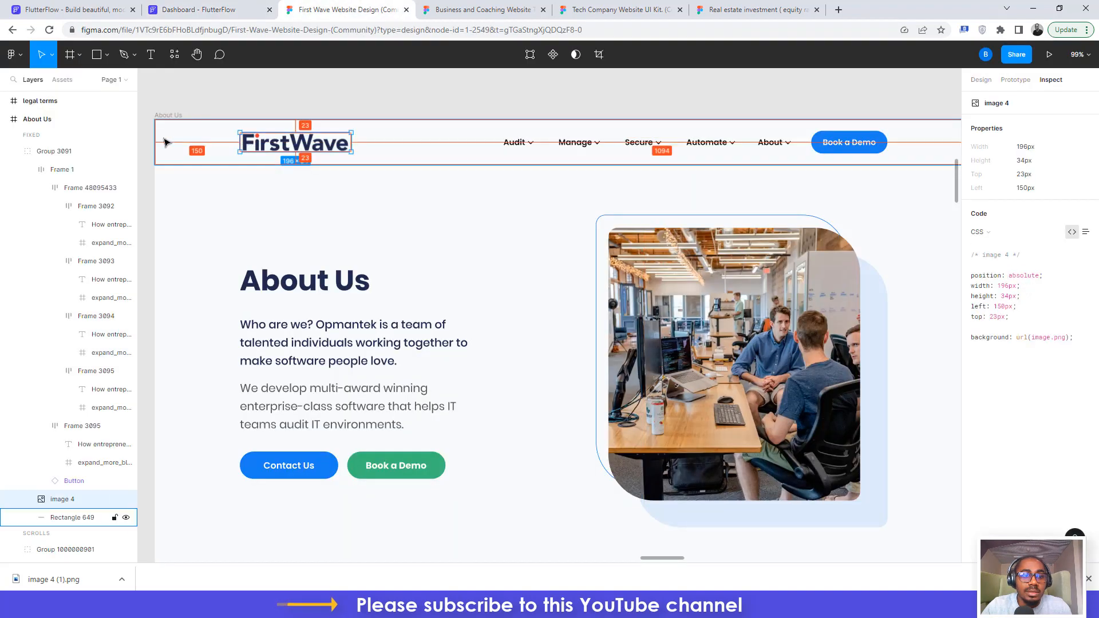
left_click(197, 9)
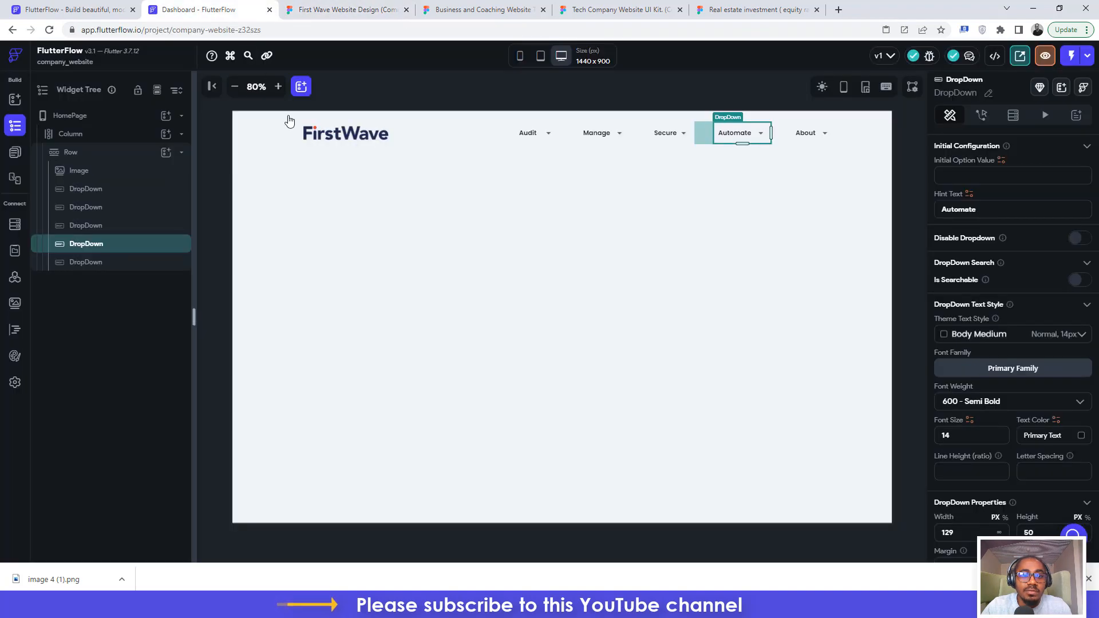
left_click(320, 143)
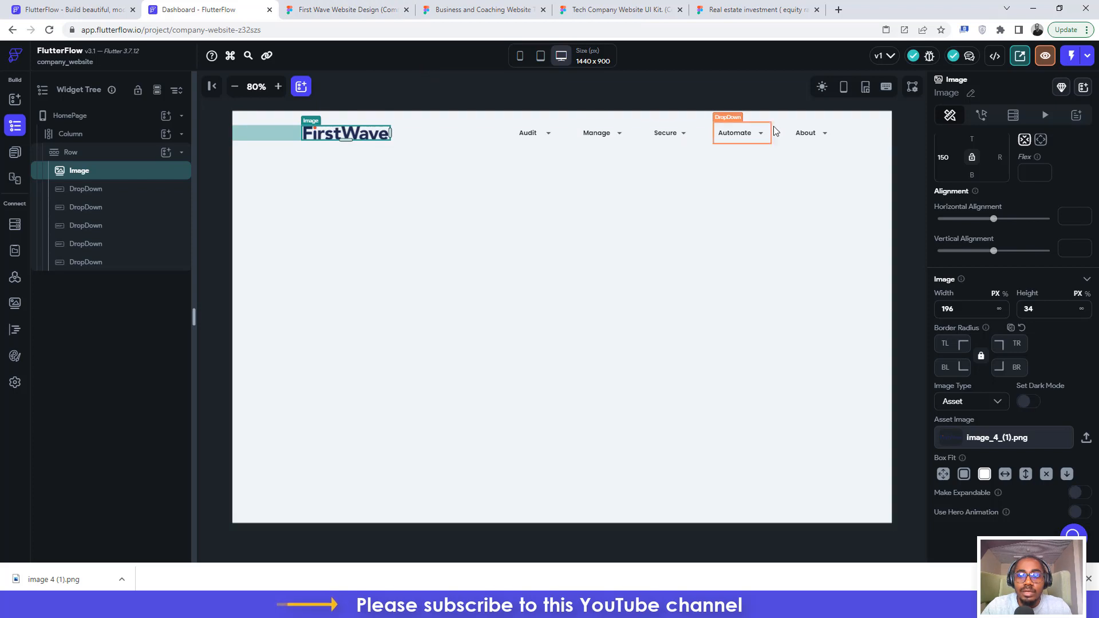
- Set the left padding of the "Audit" DropDown to 200
left_click(845, 133)
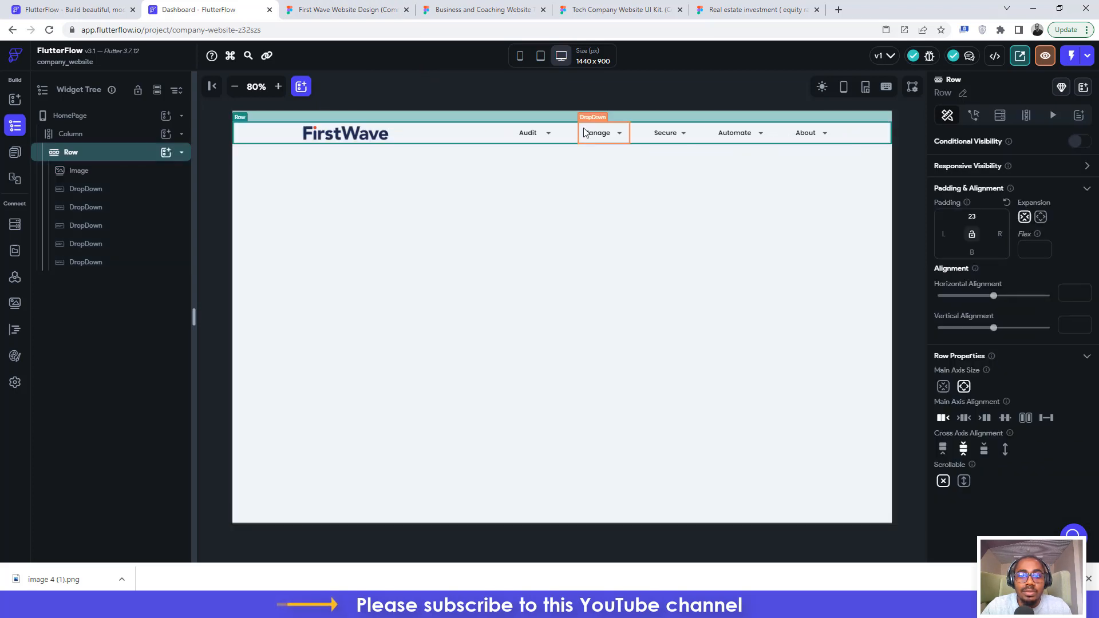
left_click(520, 134)
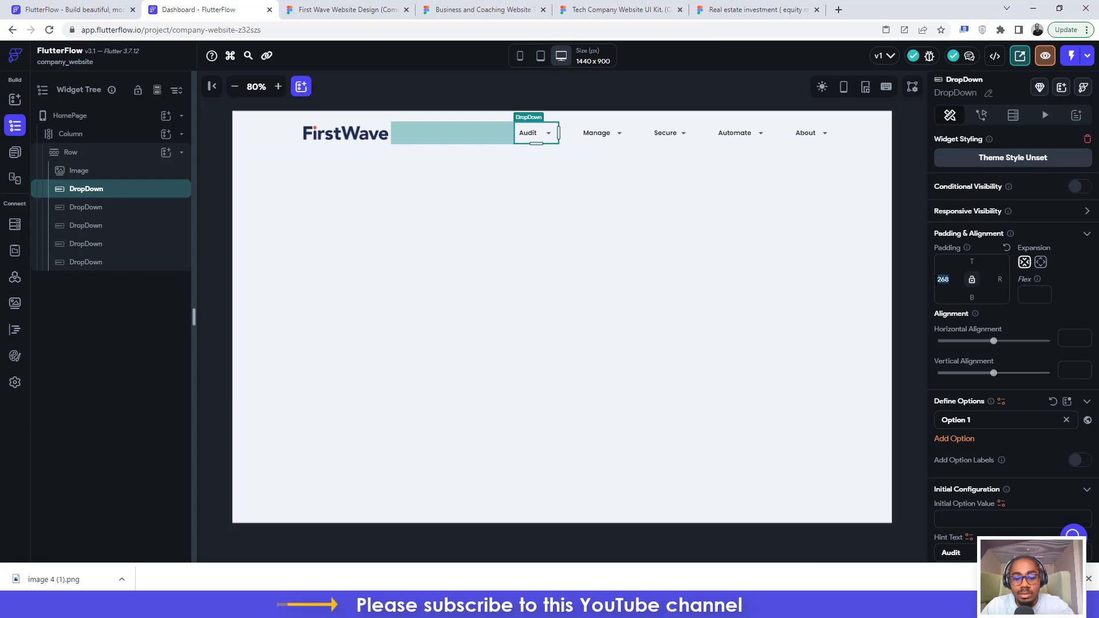
type("200")
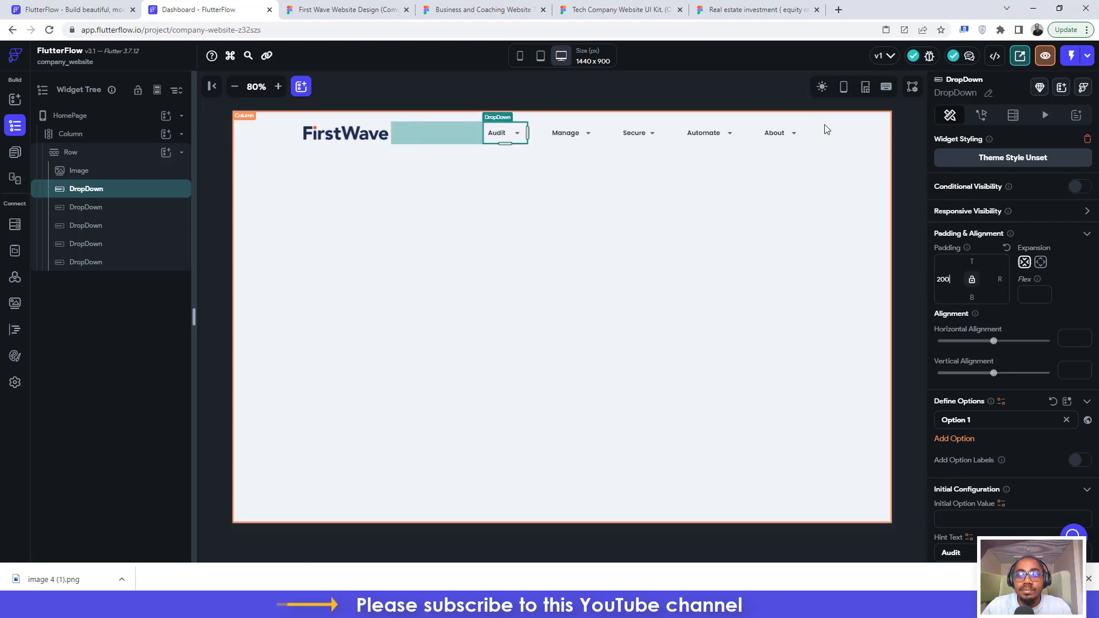
- Add a Button to the header Row and copy the fill color of the "Book a Demo" button in Figma
left_click(825, 130)
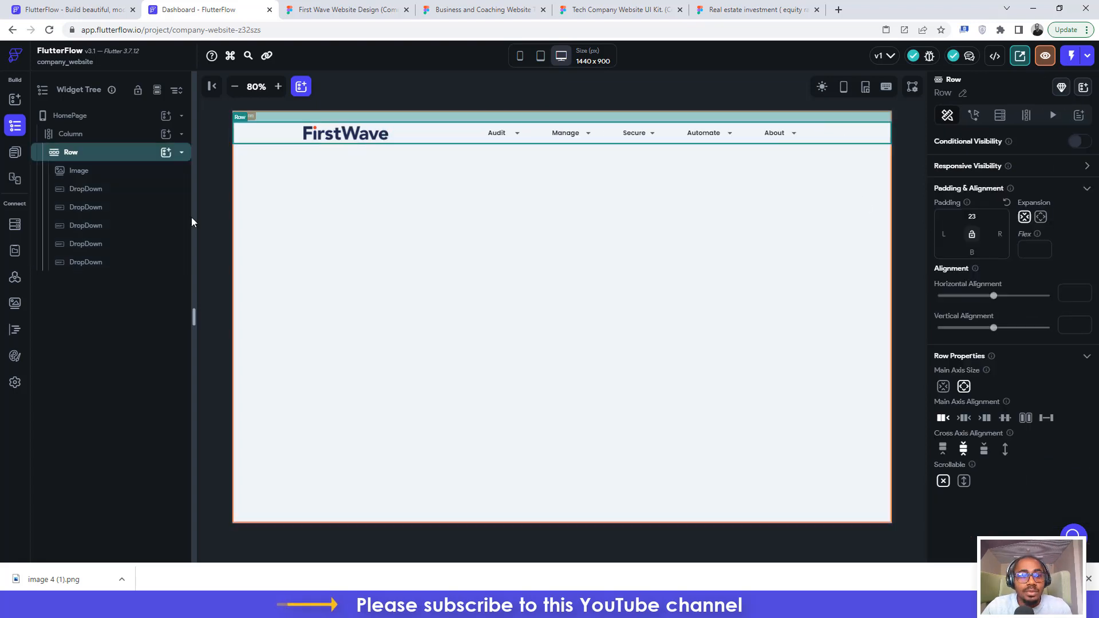
left_click(164, 153)
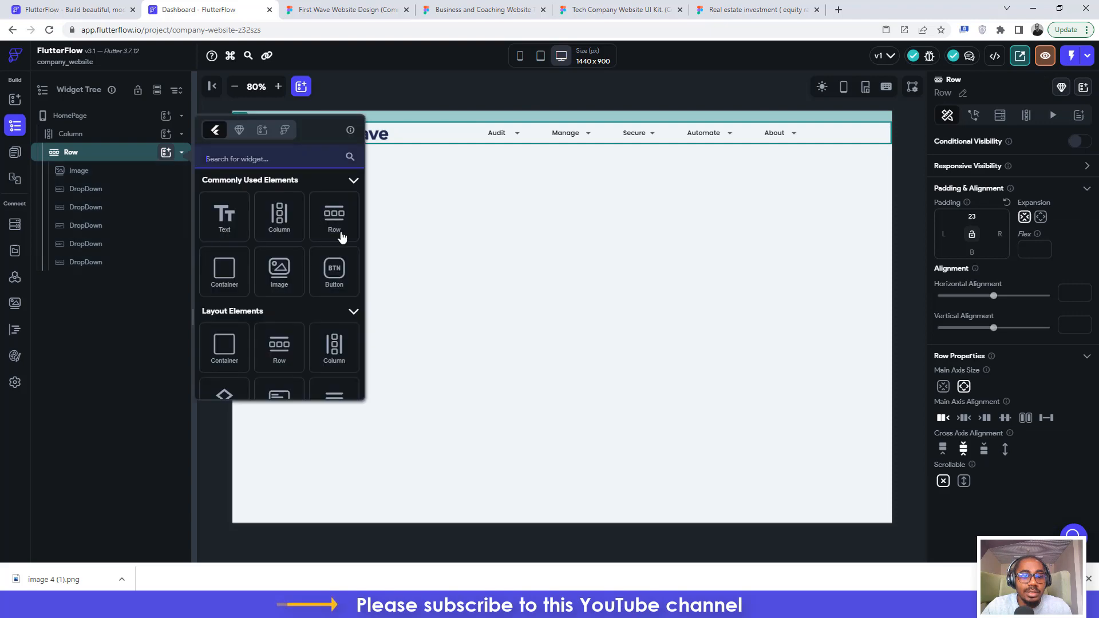
left_click(336, 276)
left_click(347, 9)
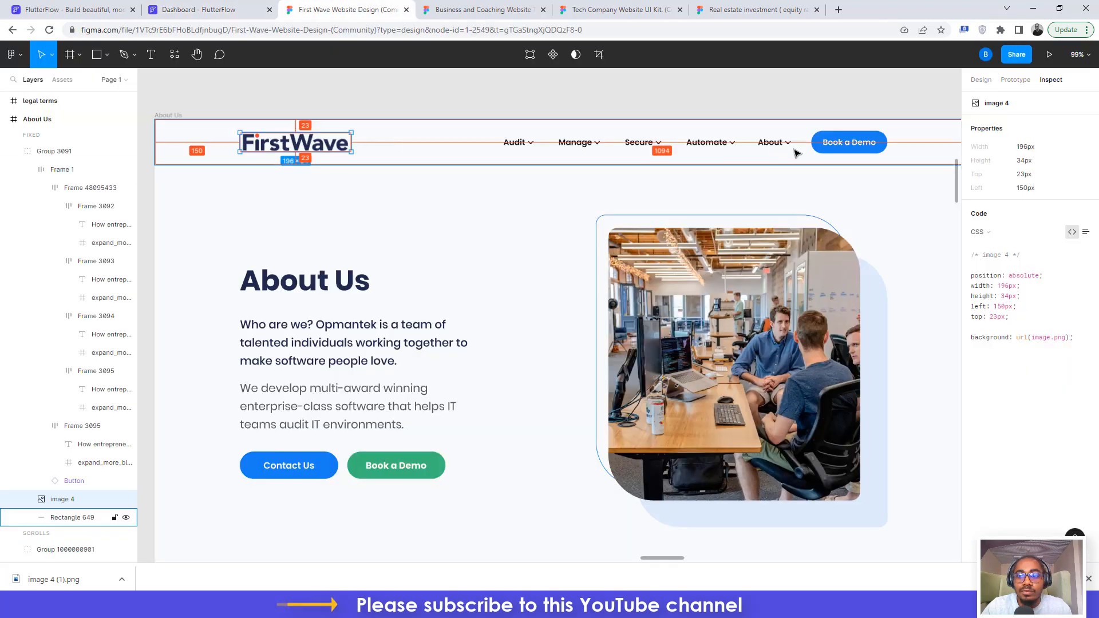
left_click(843, 148)
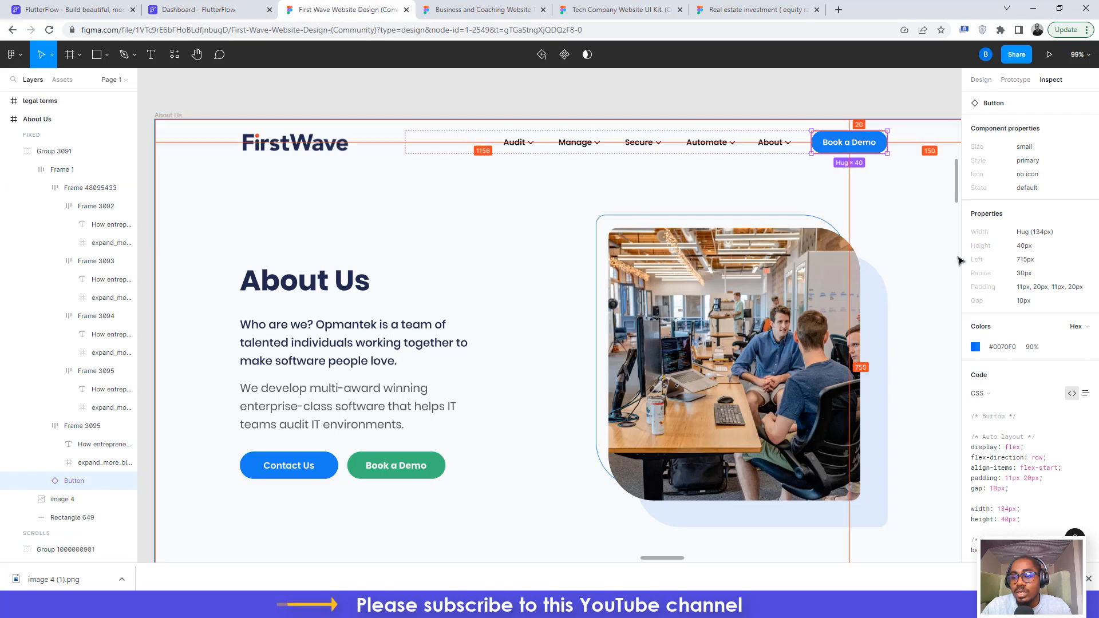
left_click(1002, 348)
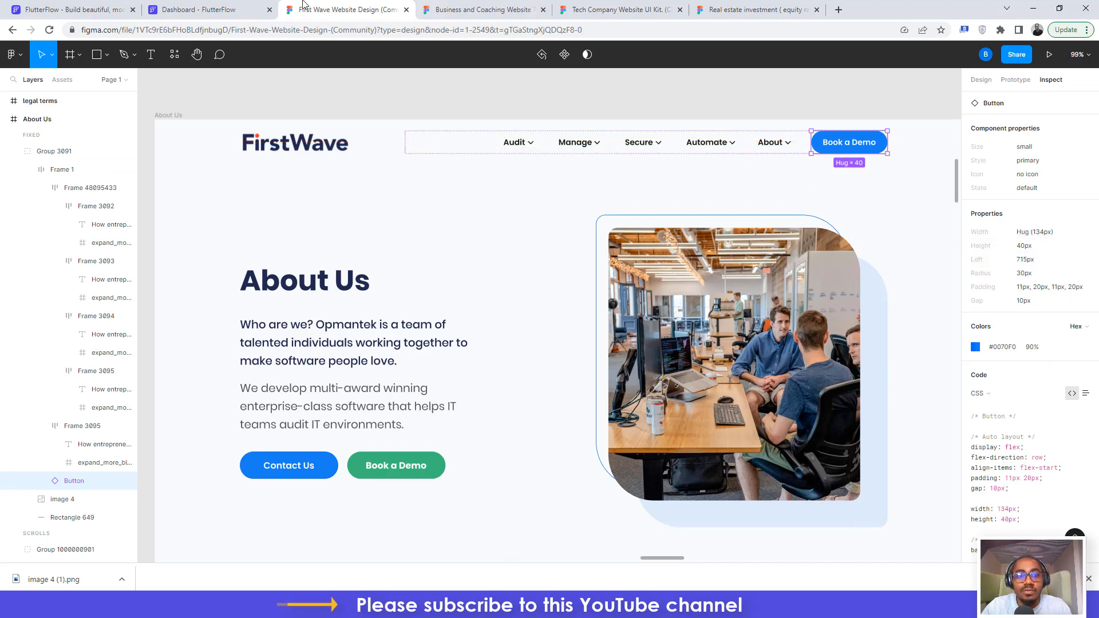
- In FlutterFlow, set the new Button's width to 134 and its fill color to #0070F0E5
left_click(200, 9)
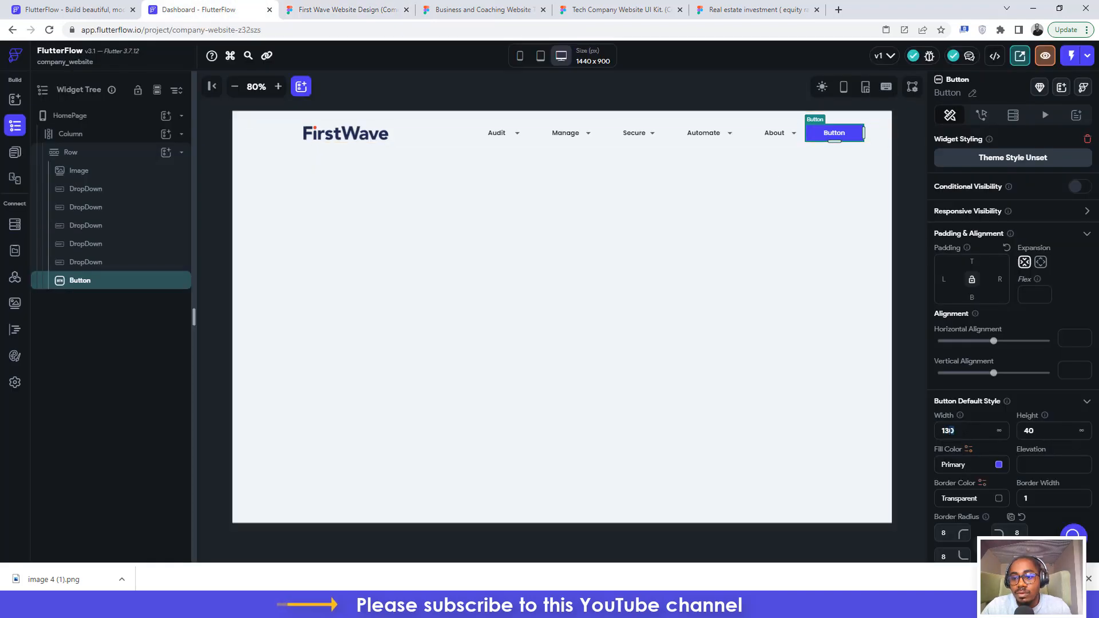
type("4")
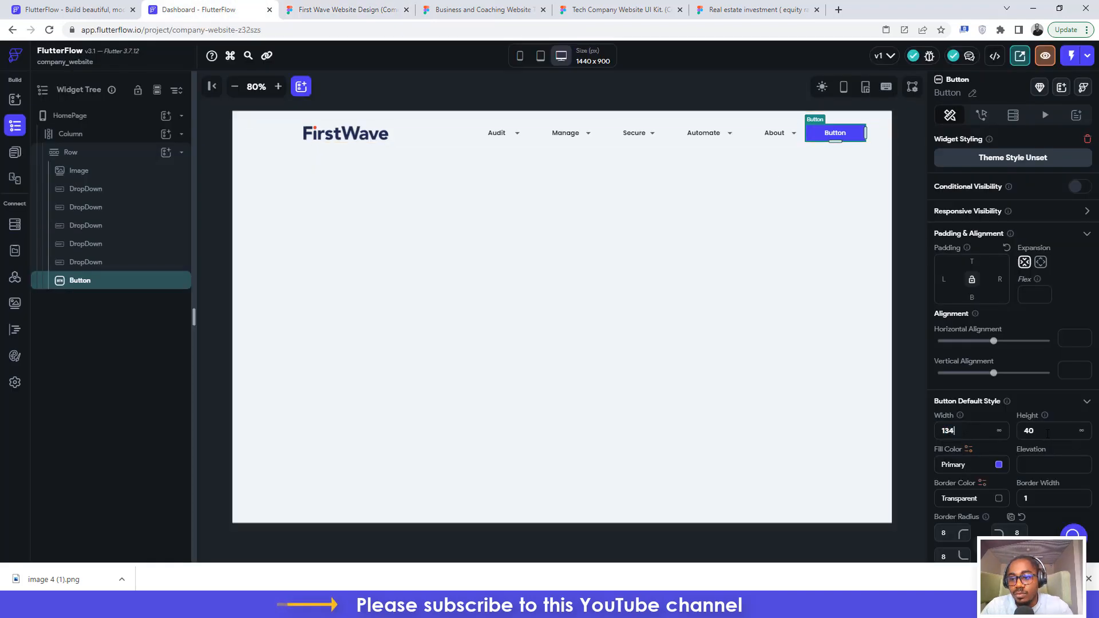
left_click(952, 465)
key("ctrl+v")
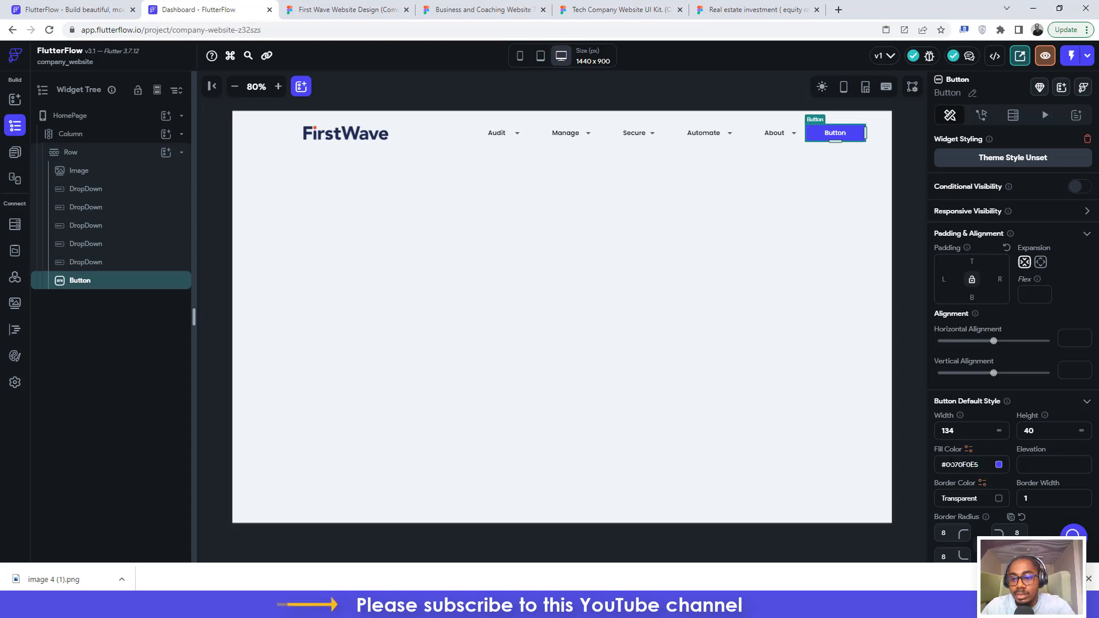
key("Return")
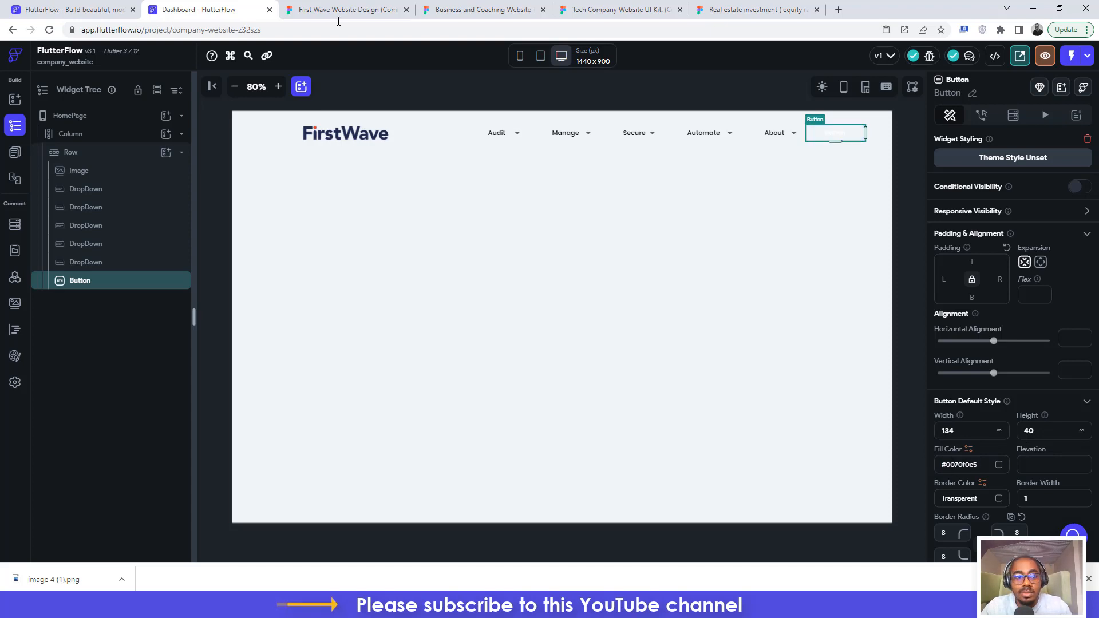
- Copy the "Book a Demo" fill color from Figma again and reapply #0070F0E5 as the Button's fill in FlutterFlow
left_click(342, 10)
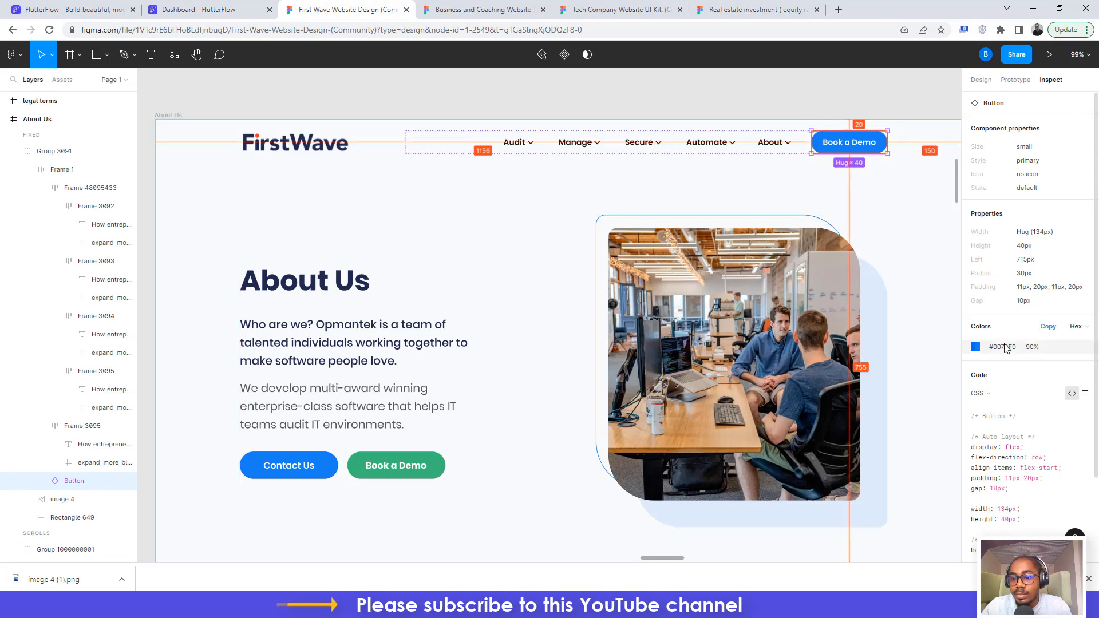
left_click(1003, 346)
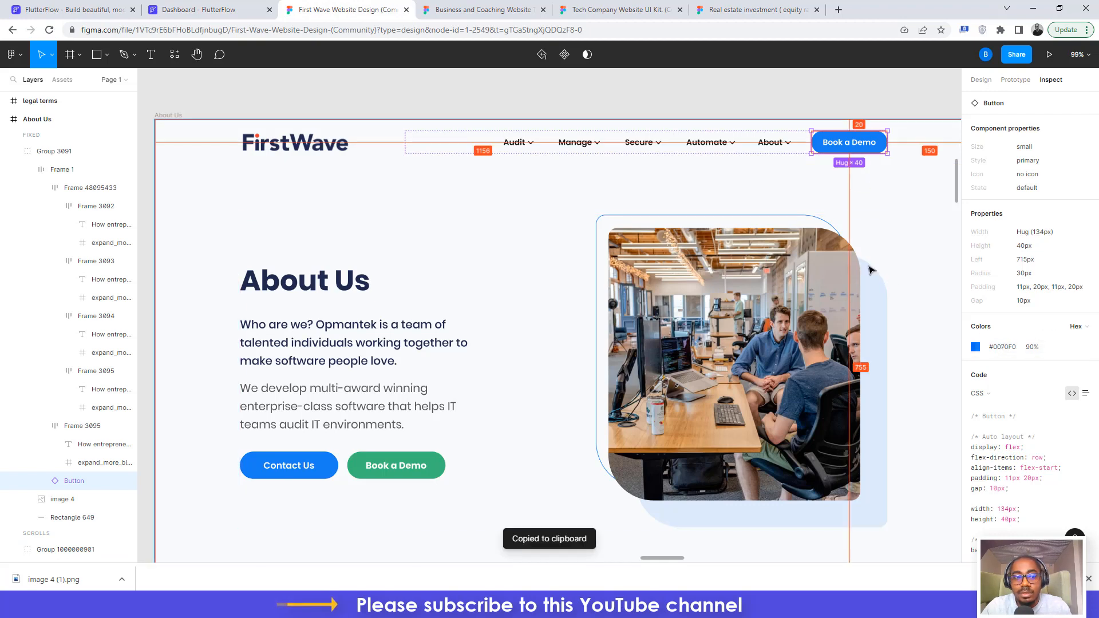
left_click(979, 79)
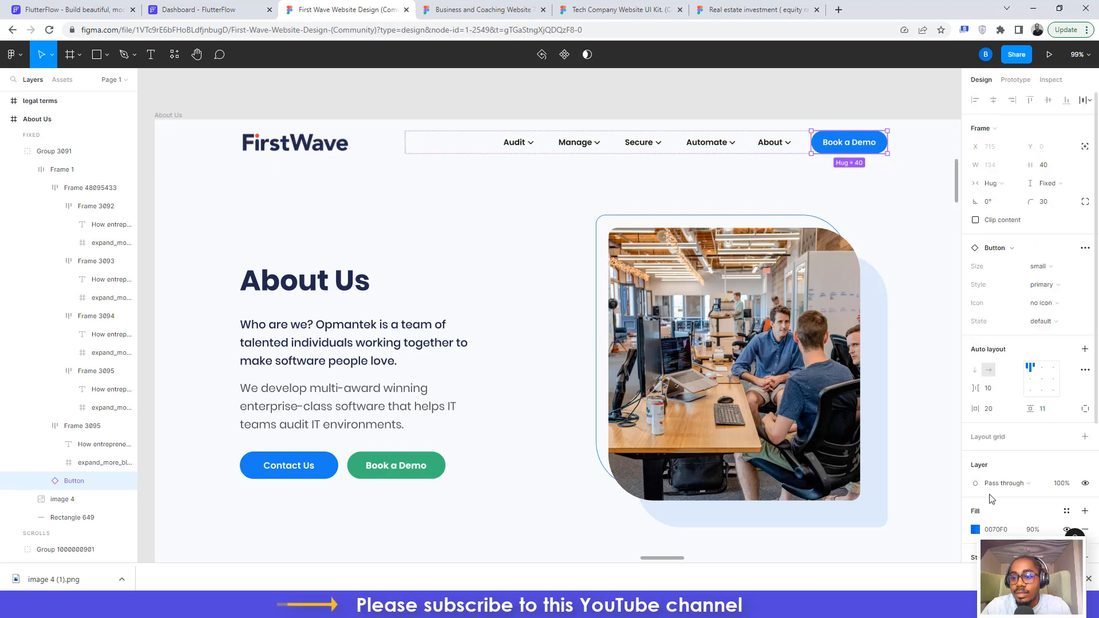
left_click(194, 9)
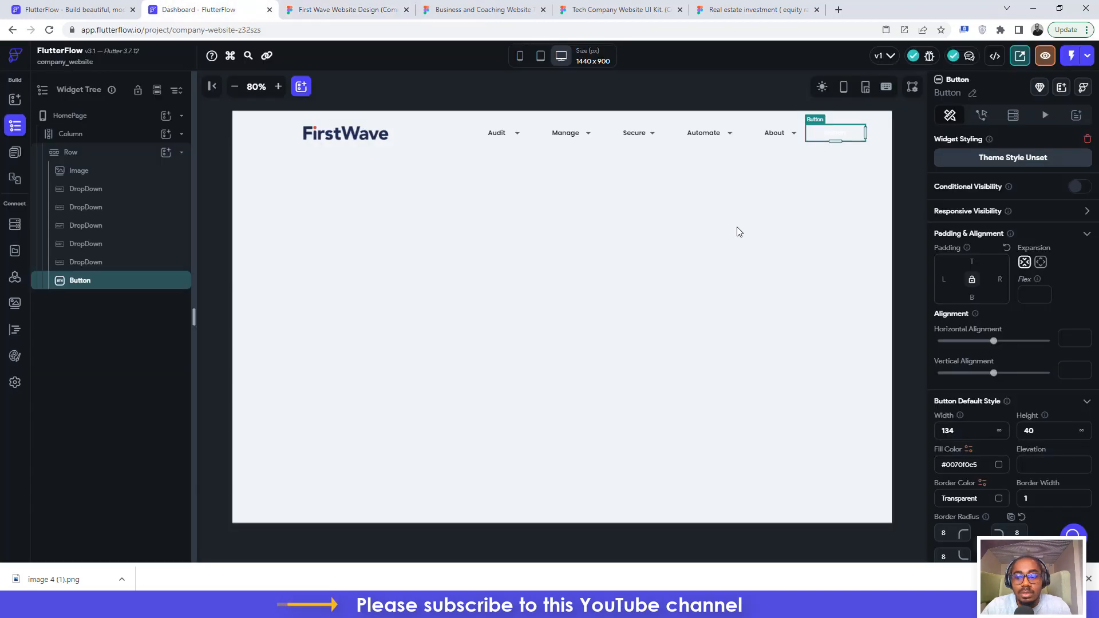
left_click(975, 465)
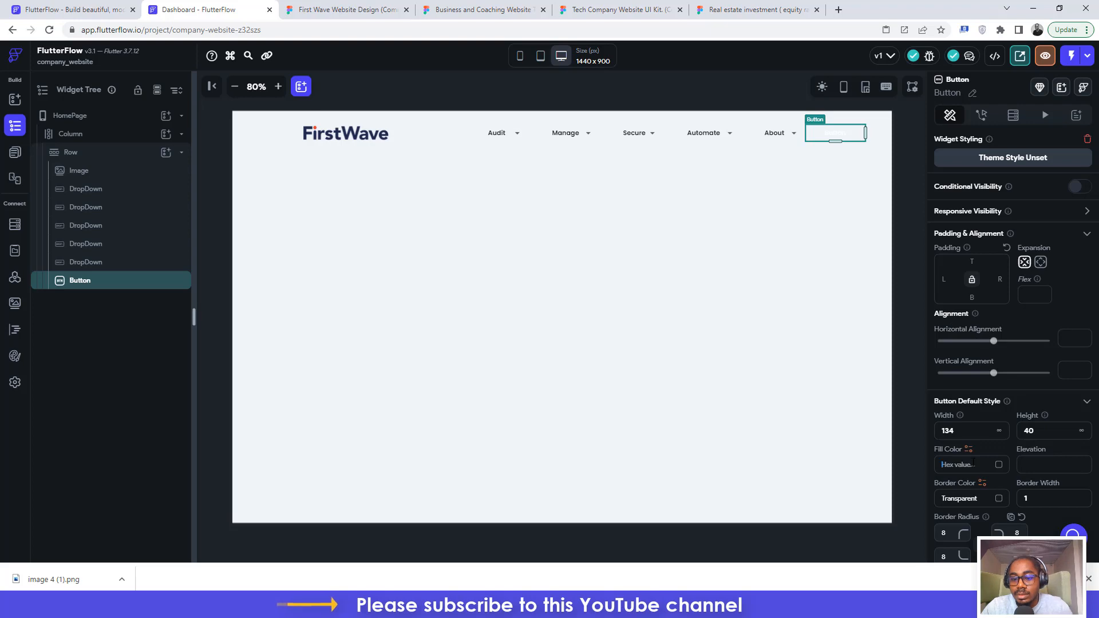
key("ctrl+v")
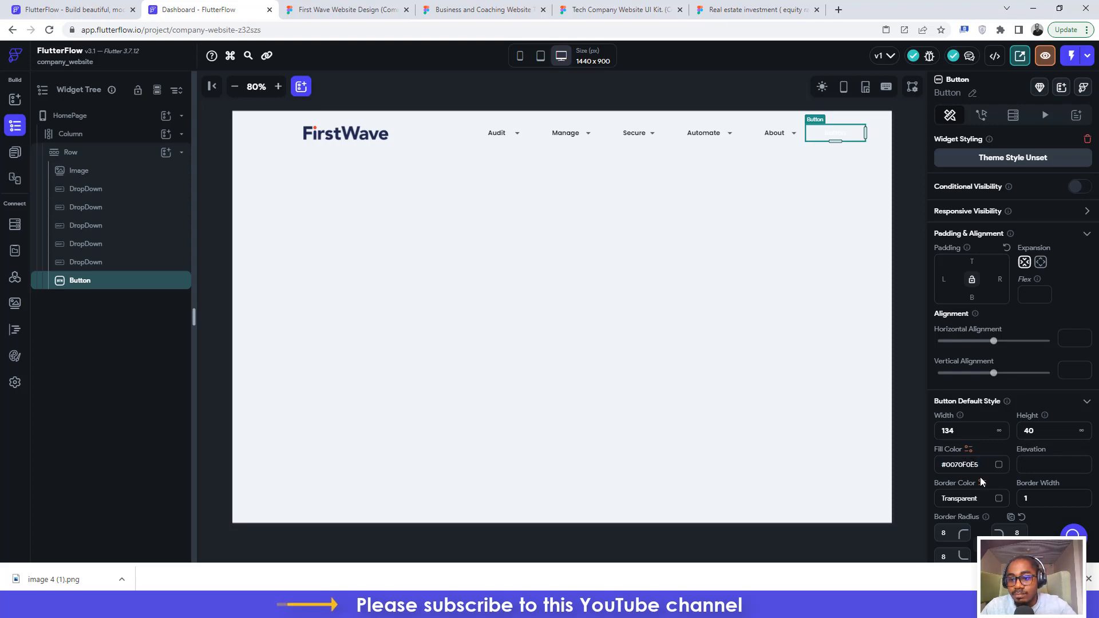
key("Return")
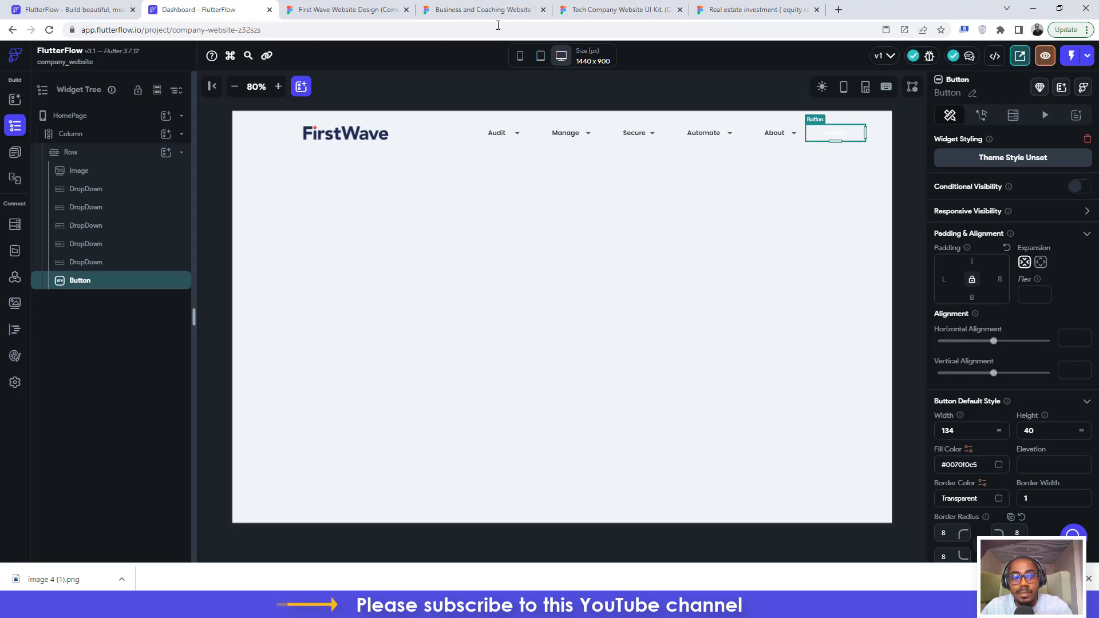
- Copy the color #1F284F of the "About Us" headline in Figma
left_click(355, 9)
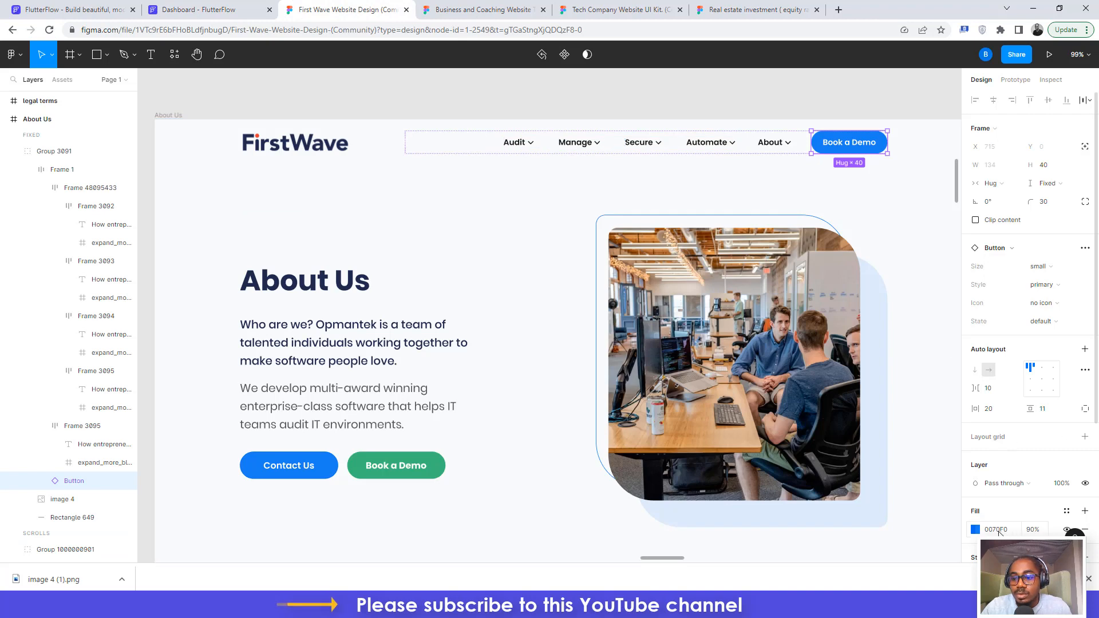
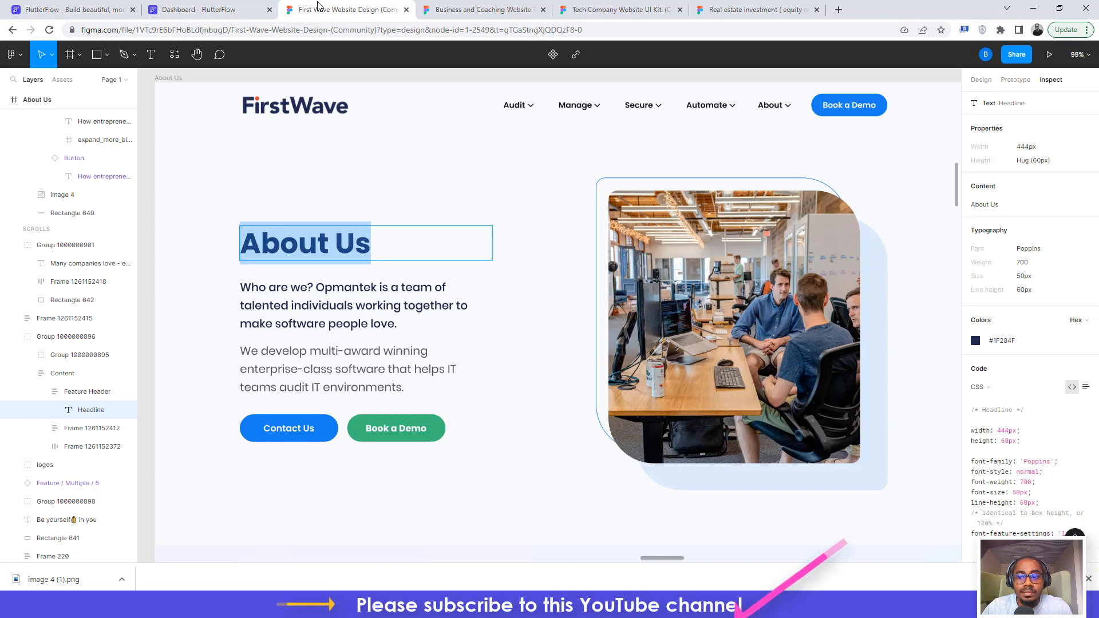
left_click(1003, 342)
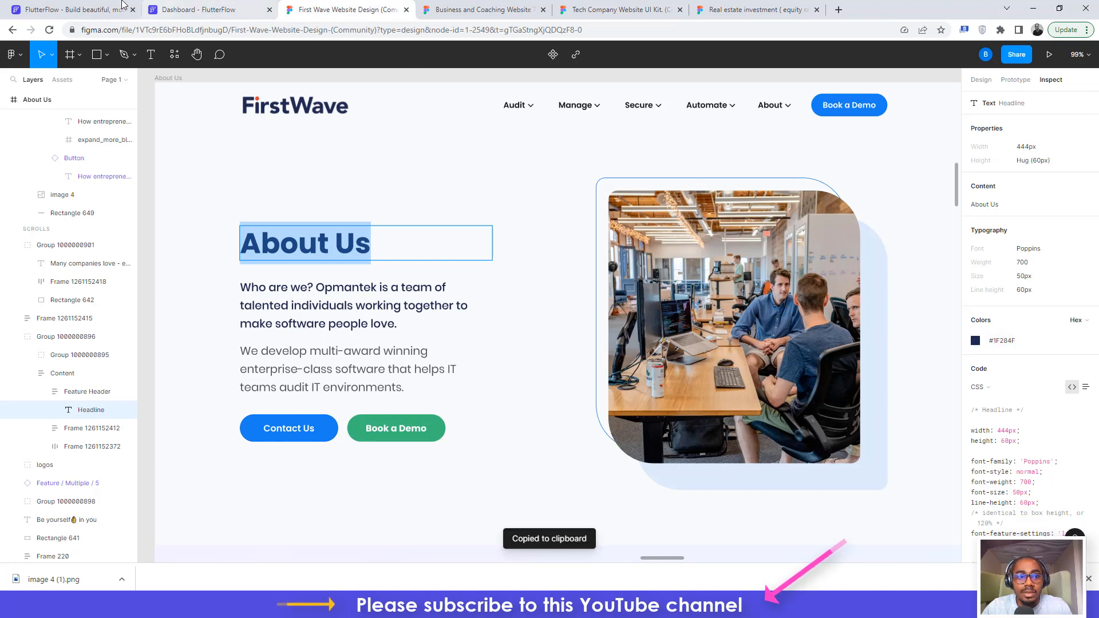
- In FlutterFlow, set the "About Us" headline's text color to #1F284F and compare it with the Figma design
left_click(197, 10)
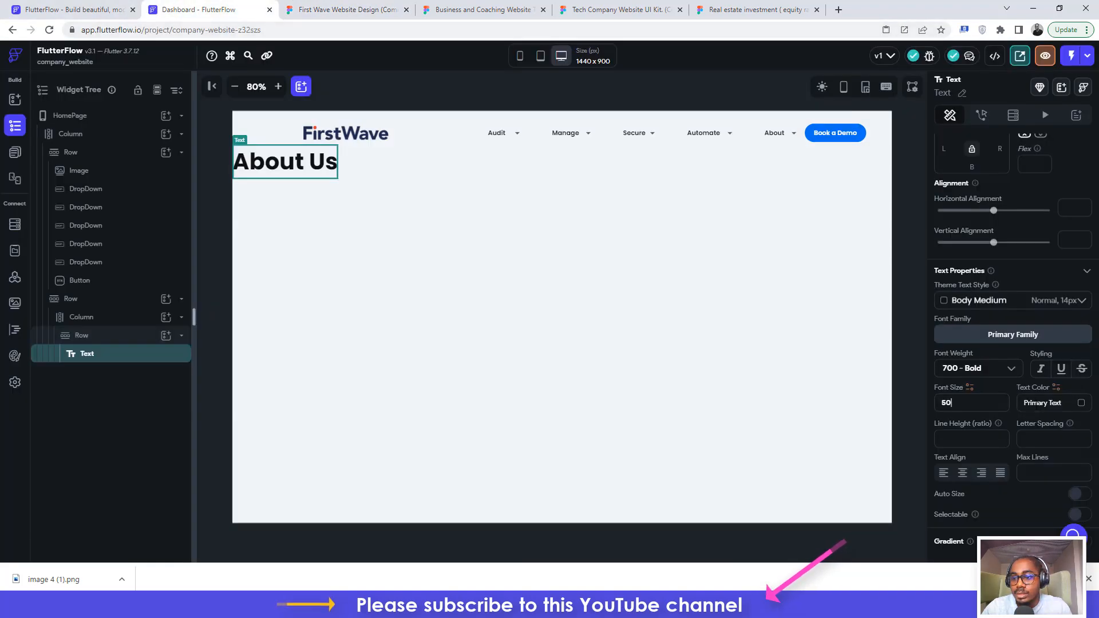
left_click(1036, 403)
key("ctrl+v")
key("Return")
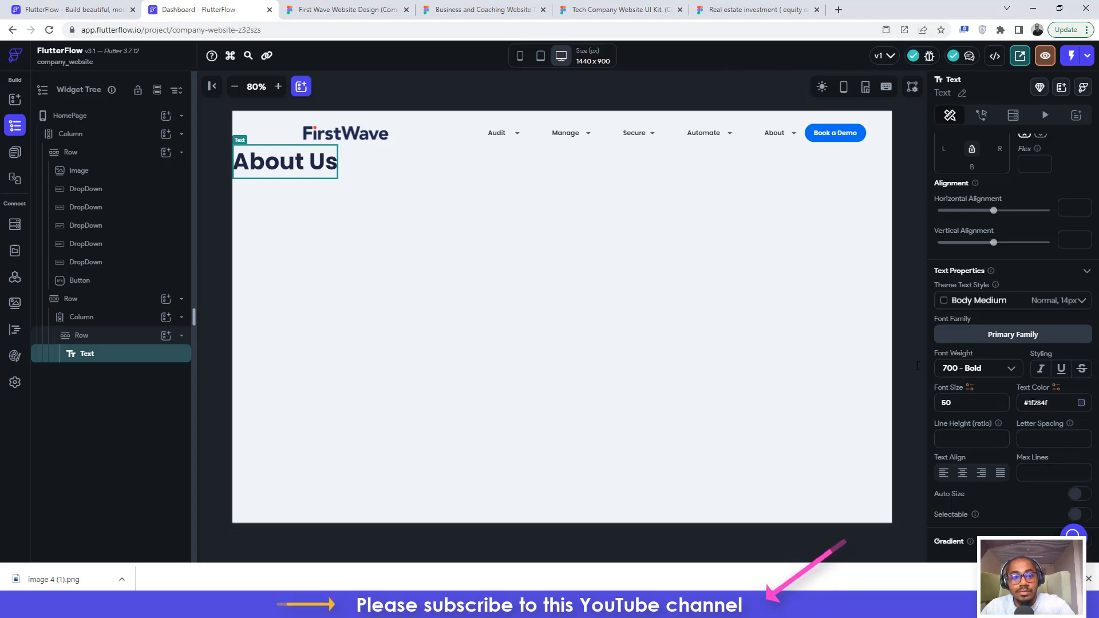
left_click(339, 9)
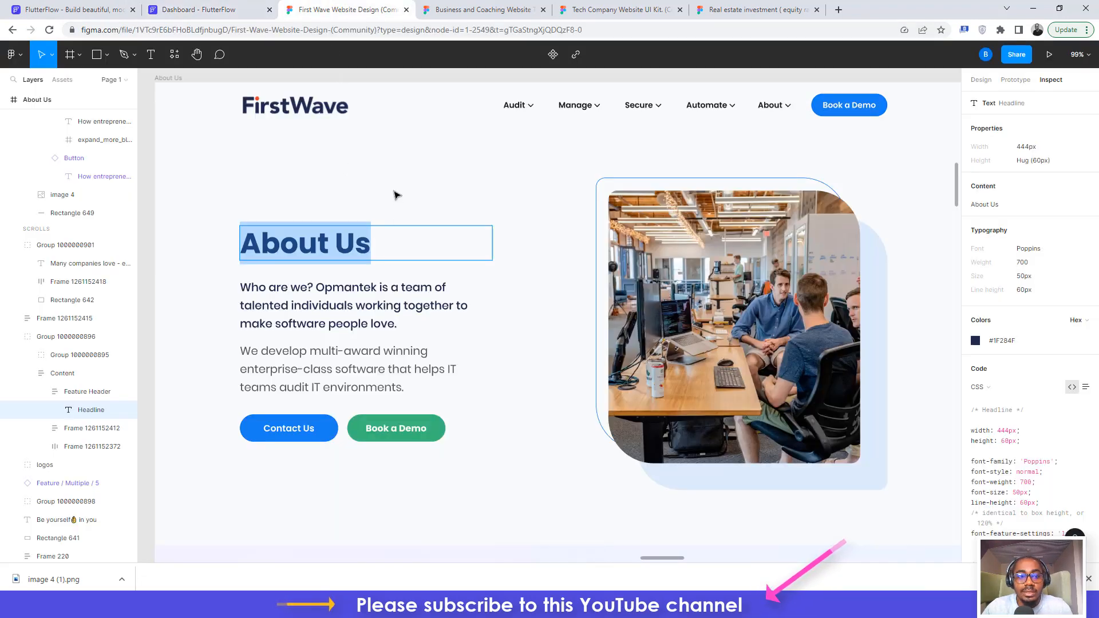
left_click(223, 9)
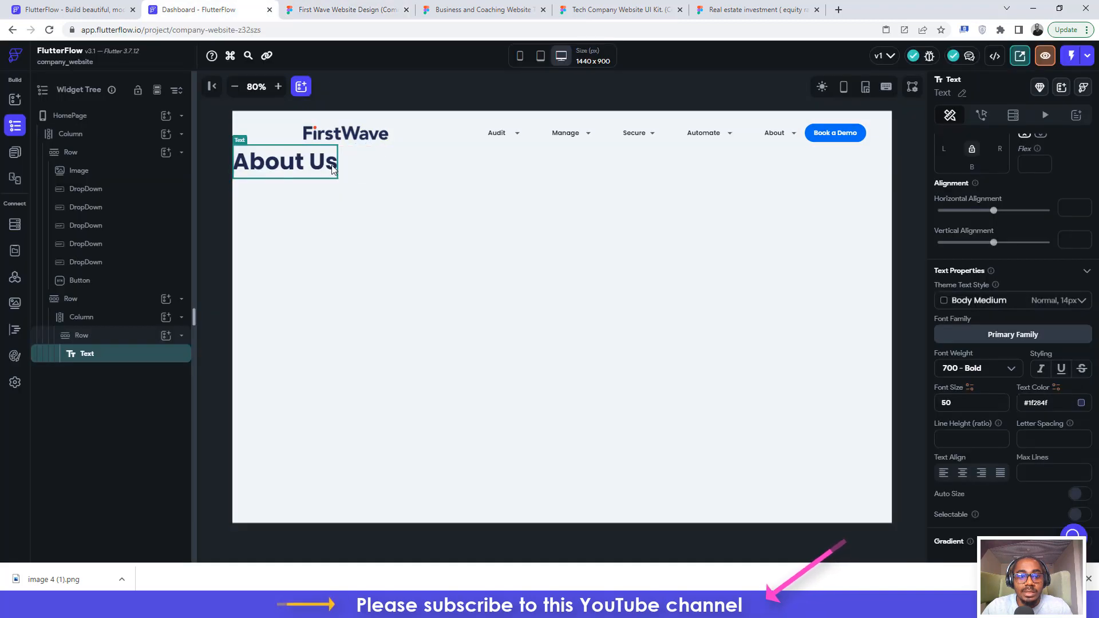
- Duplicate the Row containing the "About Us" headline twice so the Column holds three headline rows
left_click(84, 337)
left_click(85, 338)
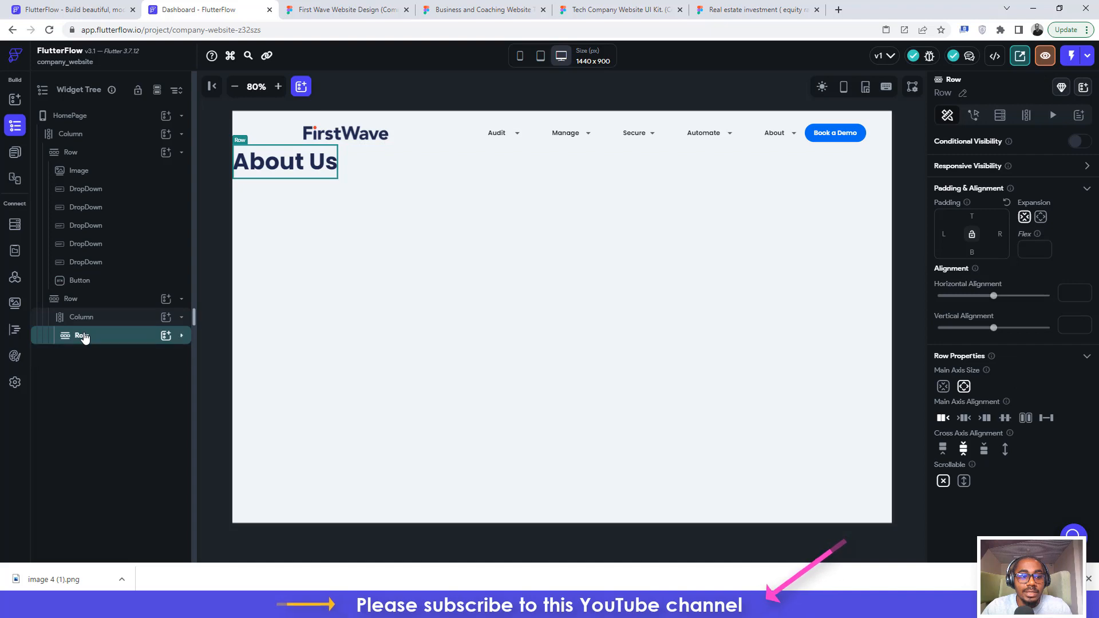
key("ctrl+d")
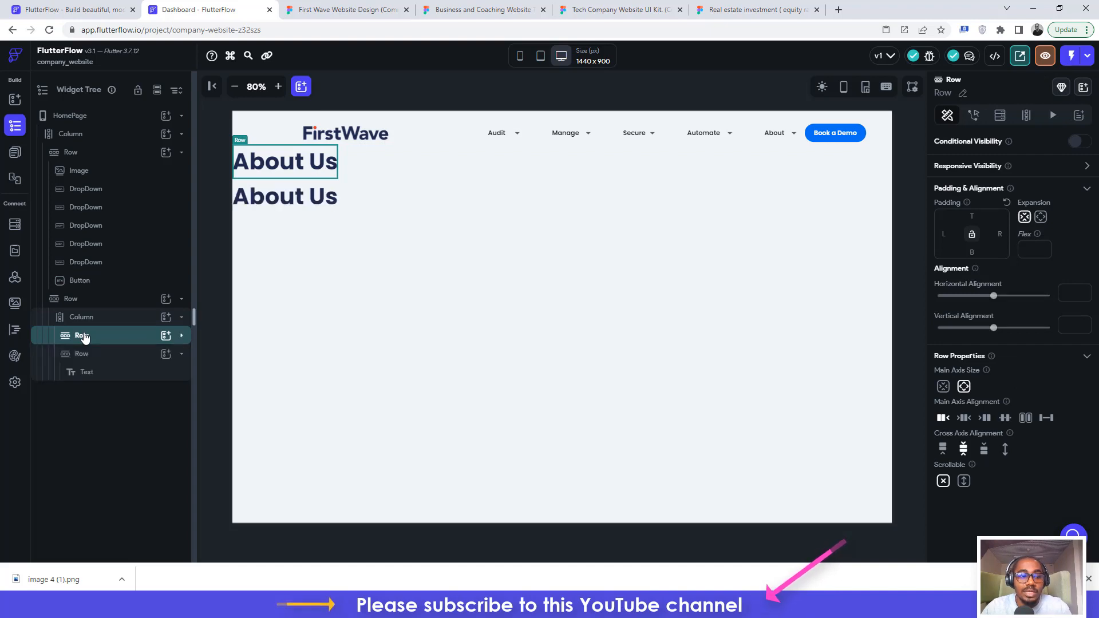
left_click(344, 4)
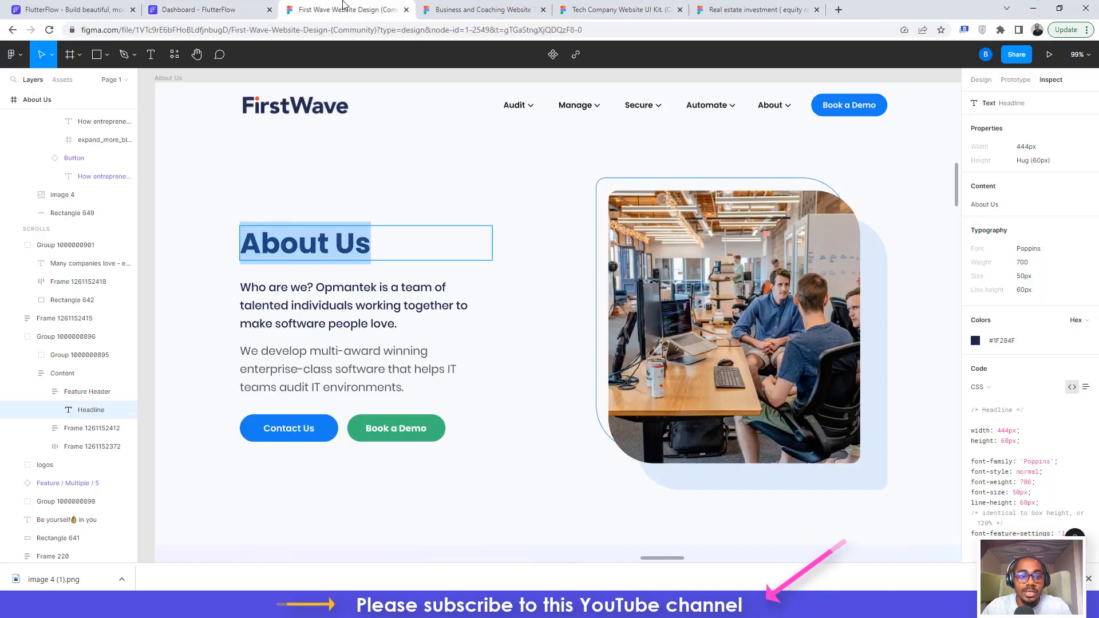
left_click(266, 8)
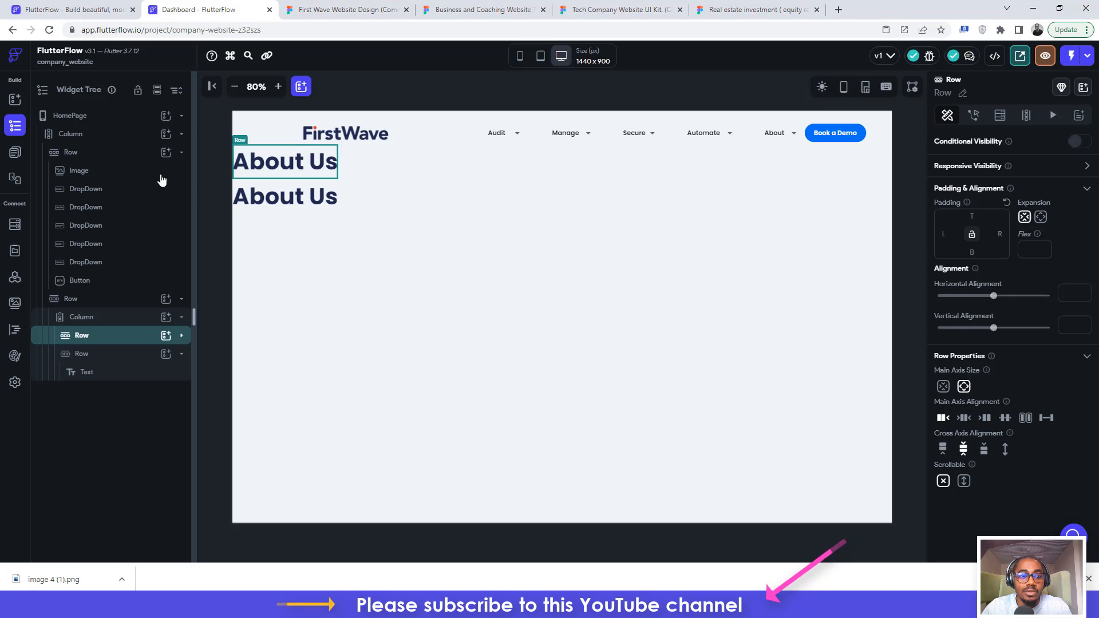
left_click(83, 355)
key("ctrl+d")
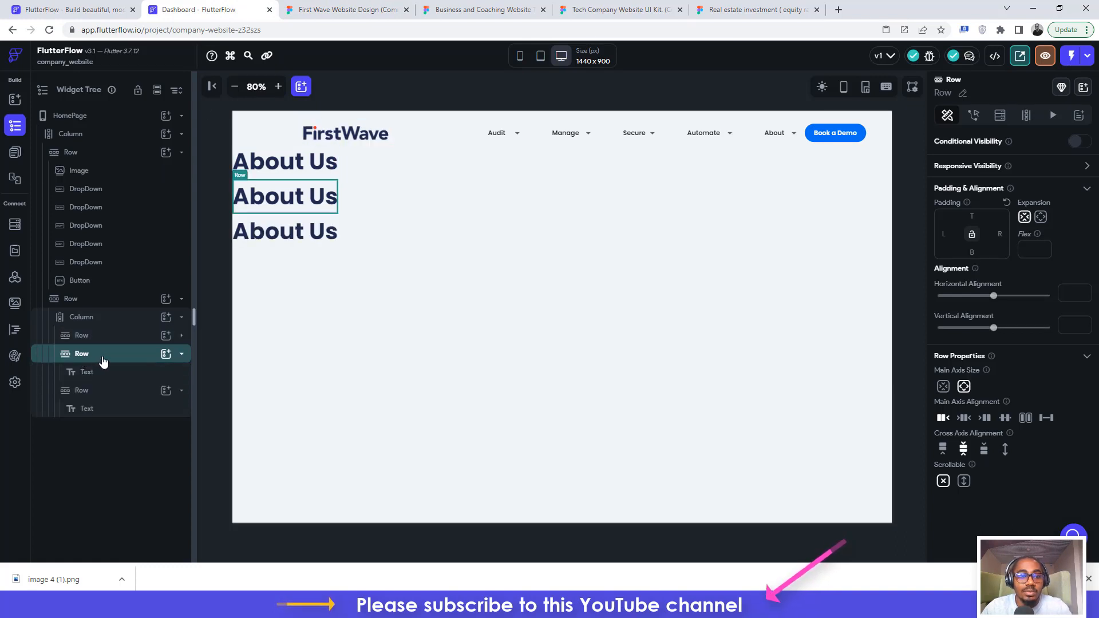
- Copy the "Who are we? Opmantek is a team..." description from Figma and use it as the second row's text in FlutterFlow
left_click(314, 6)
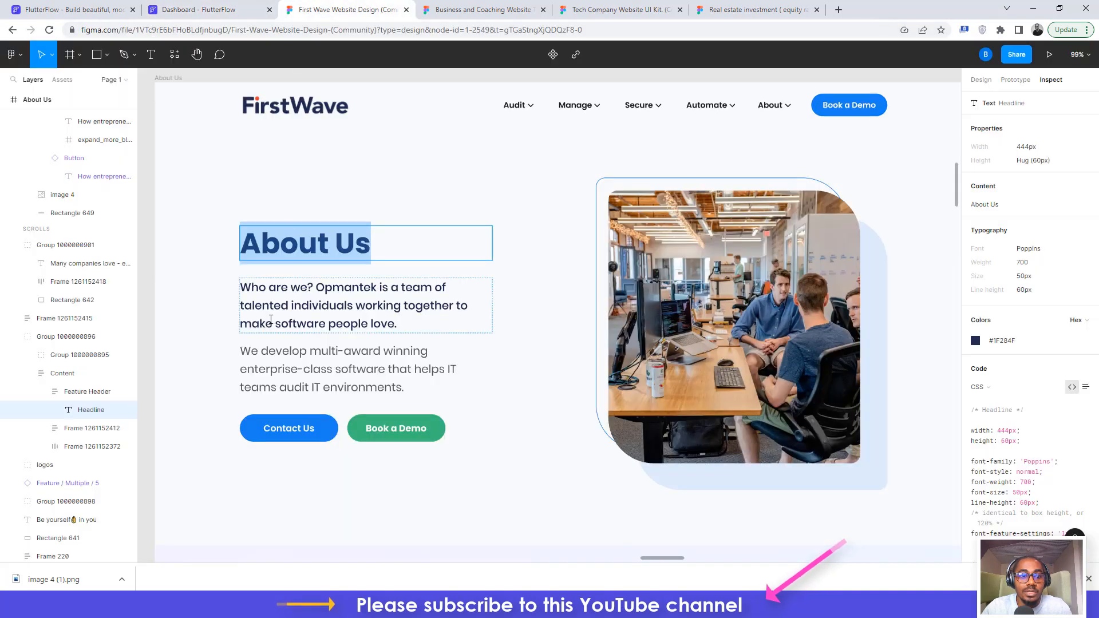
left_click(253, 287)
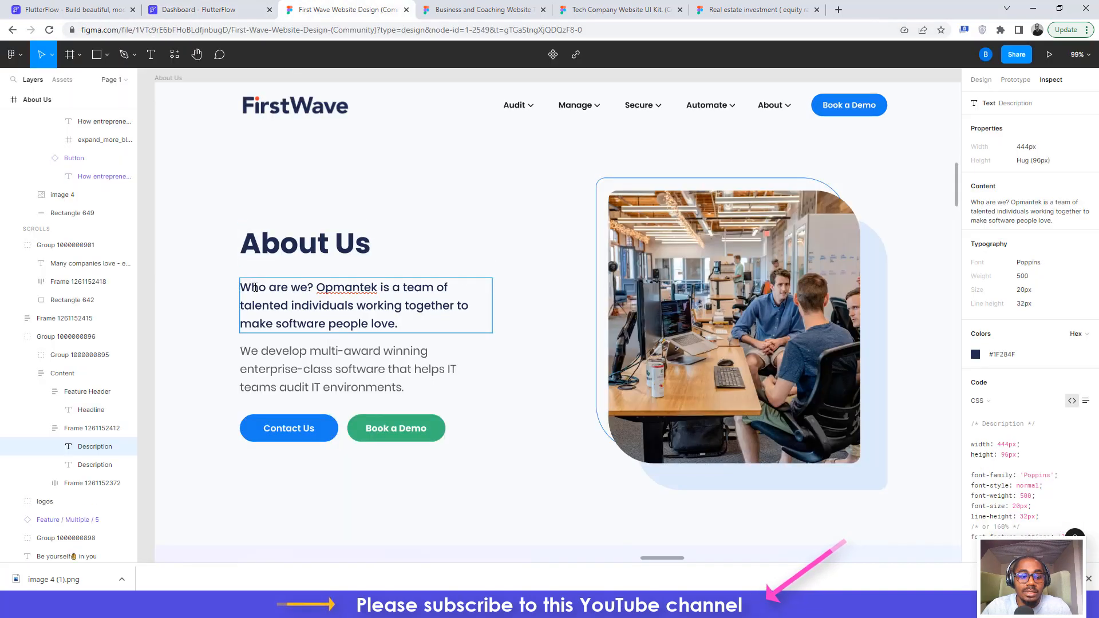
double_click(254, 288)
key("ctrl+c")
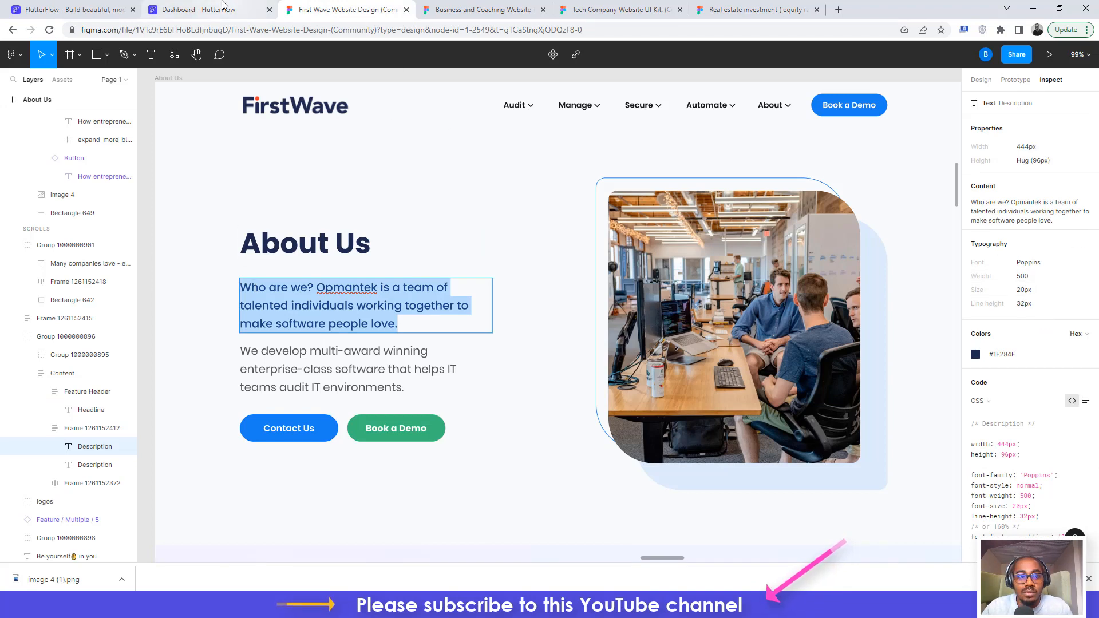
left_click(195, 9)
left_click(324, 202)
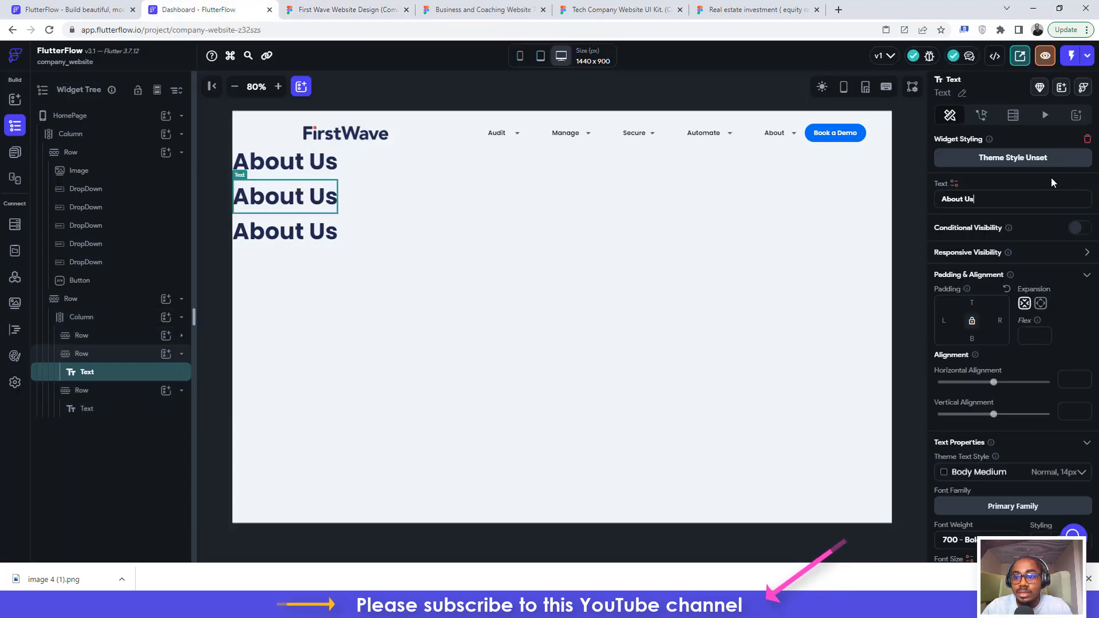
left_click_drag(976, 199, 934, 200)
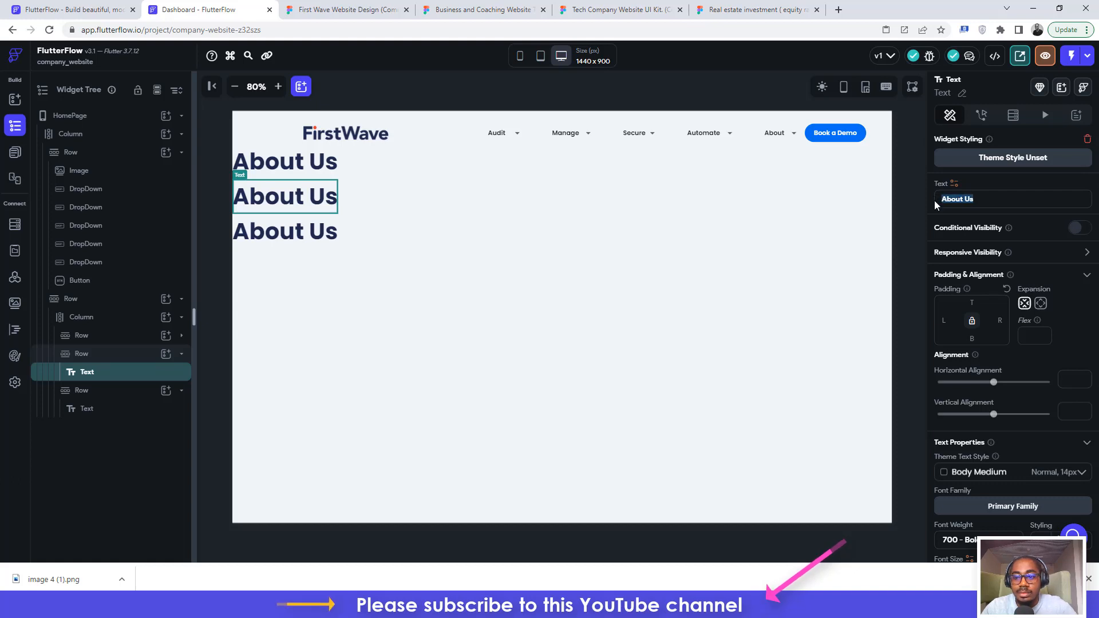
key("ctrl+v")
- Set the "Who are we?" text to weight 500 - Medium and font size 20, checking its typography and color against Figma
scroll(972, 452, "down", 3)
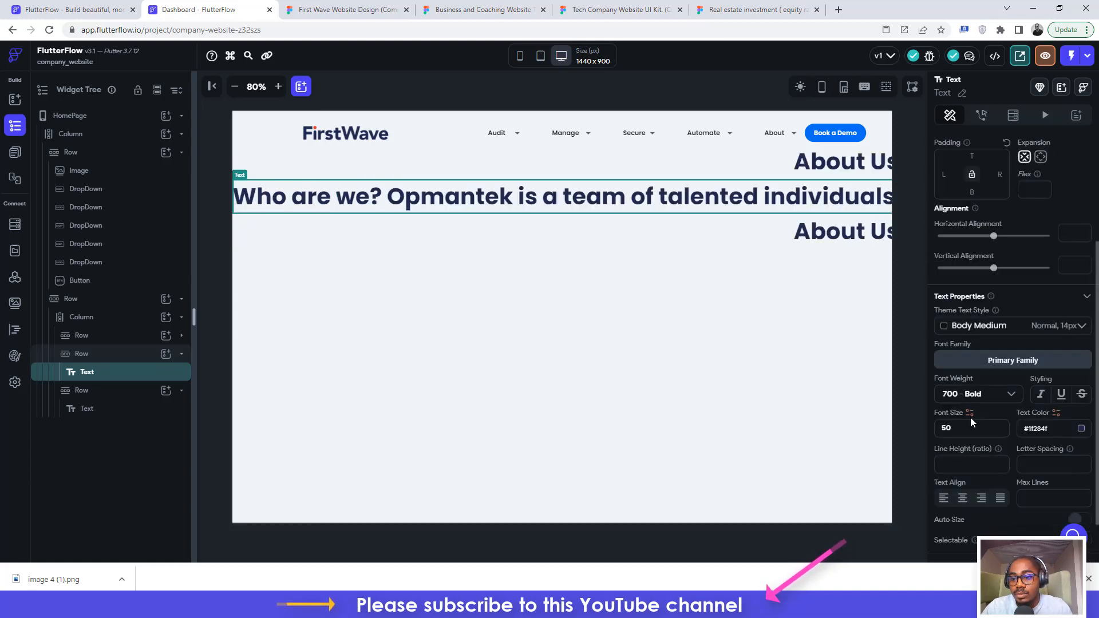
left_click(963, 395)
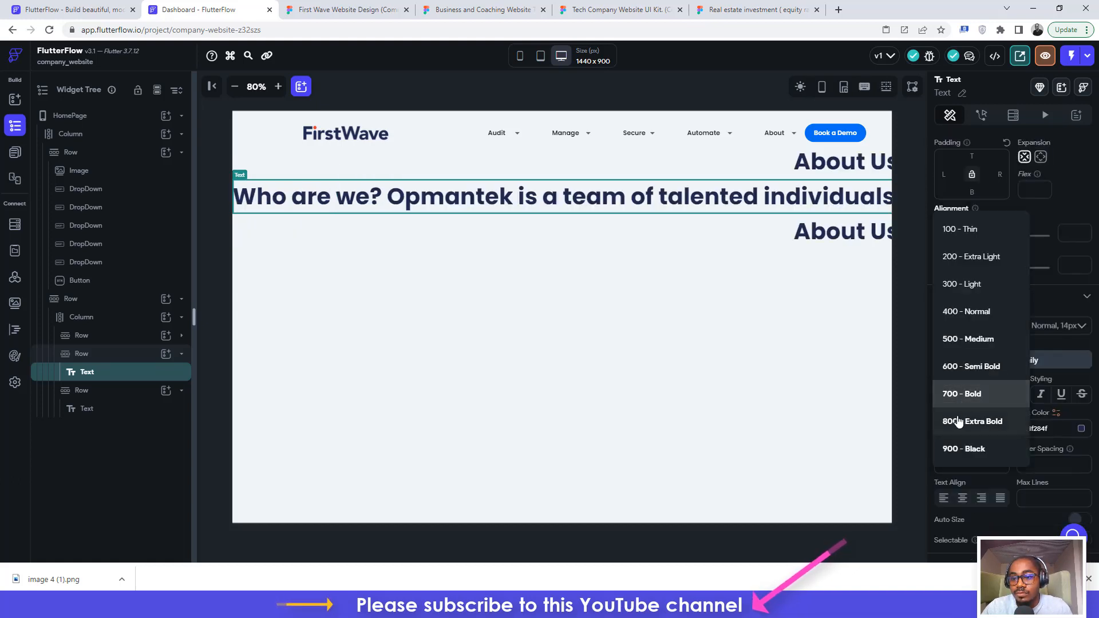
left_click(959, 339)
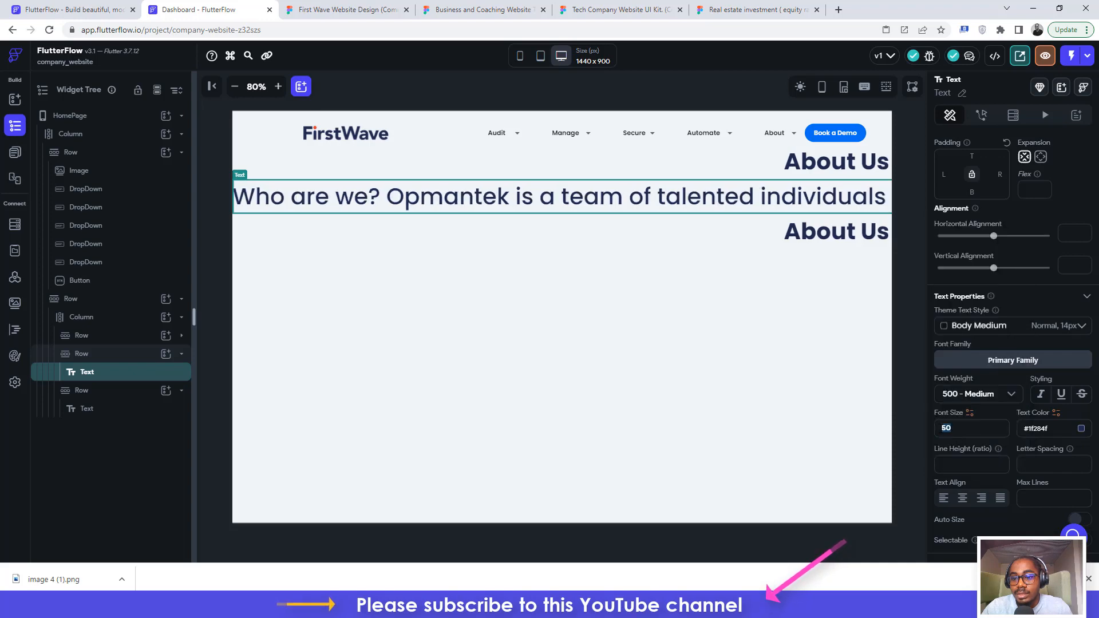
type("30")
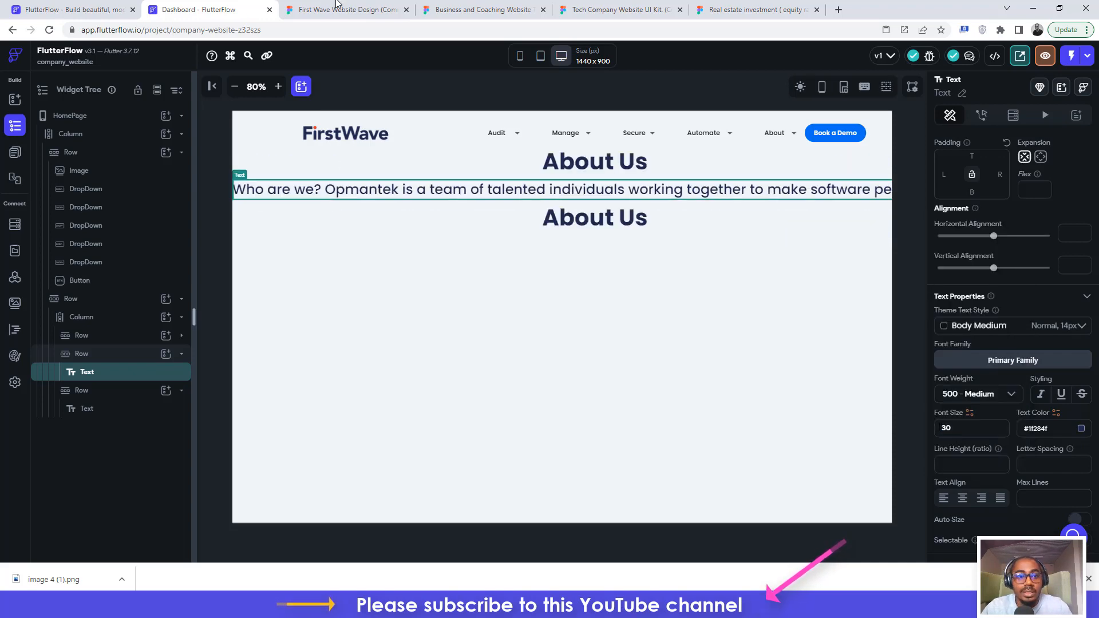
left_click(343, 9)
left_click(232, 9)
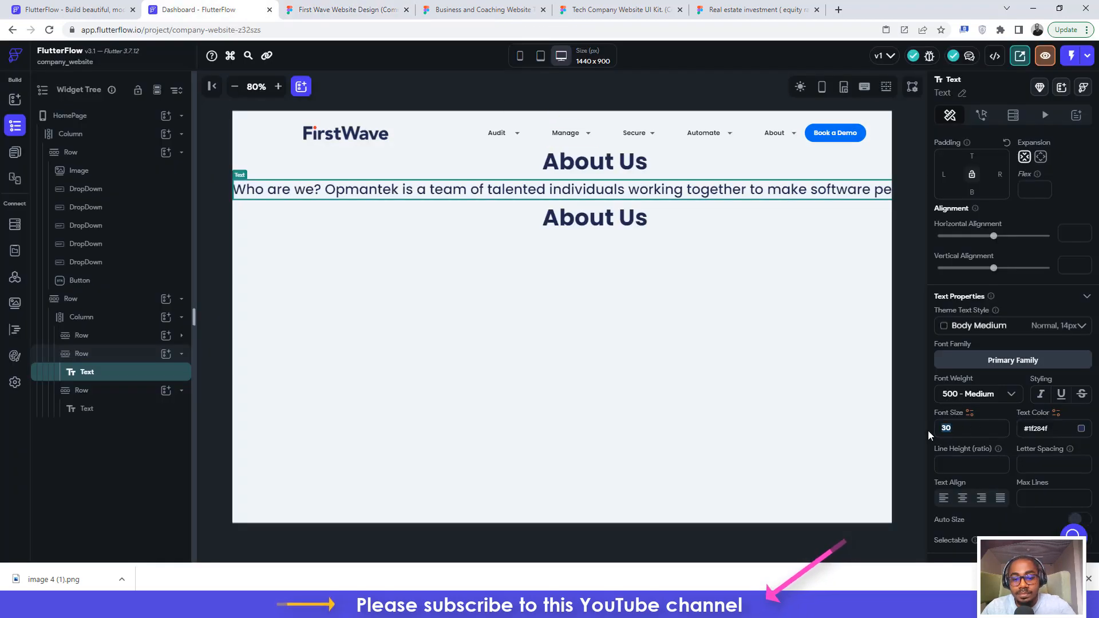
type("20")
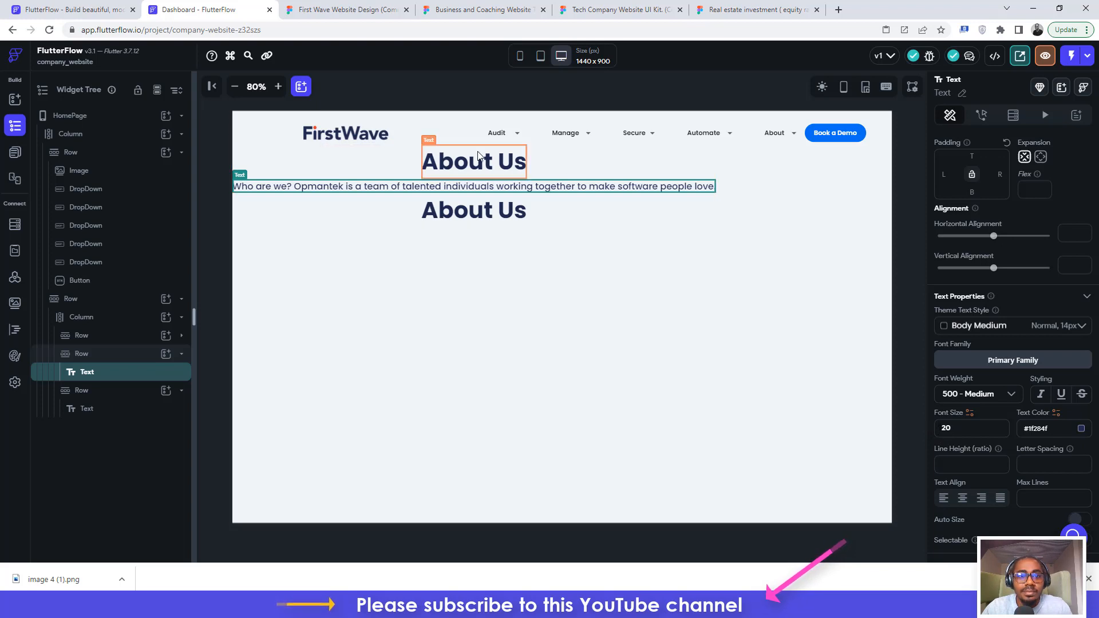
left_click(326, 6)
left_click(1002, 354)
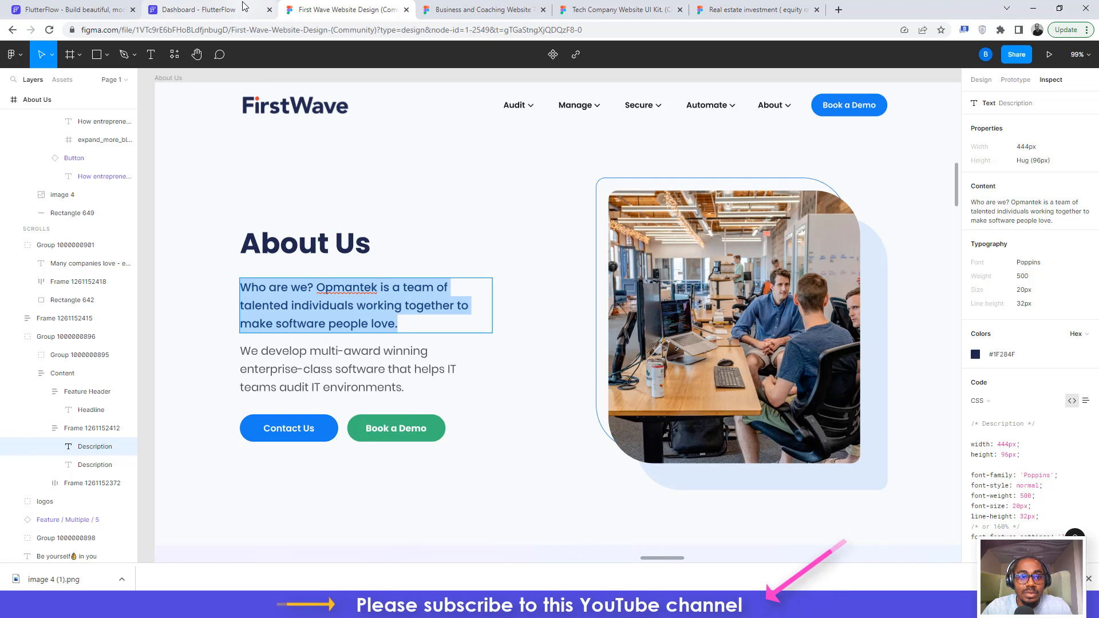
- Copy the "We develop multi-award winning..." paragraph from Figma and use it as the third row's text in FlutterFlow
left_click(288, 351)
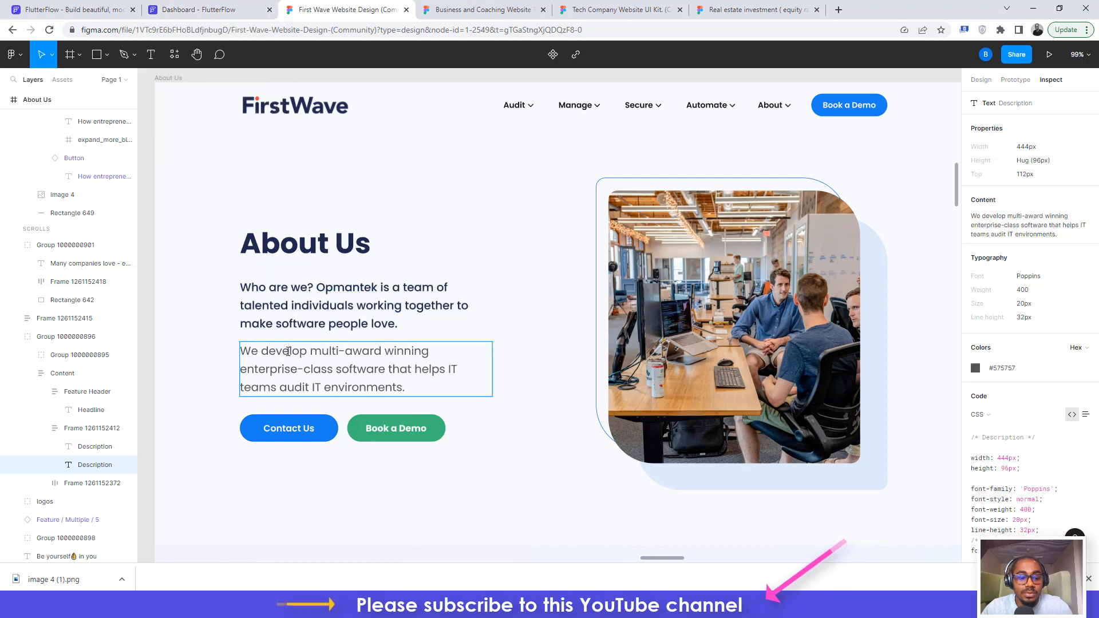
double_click(288, 352)
left_click(194, 10)
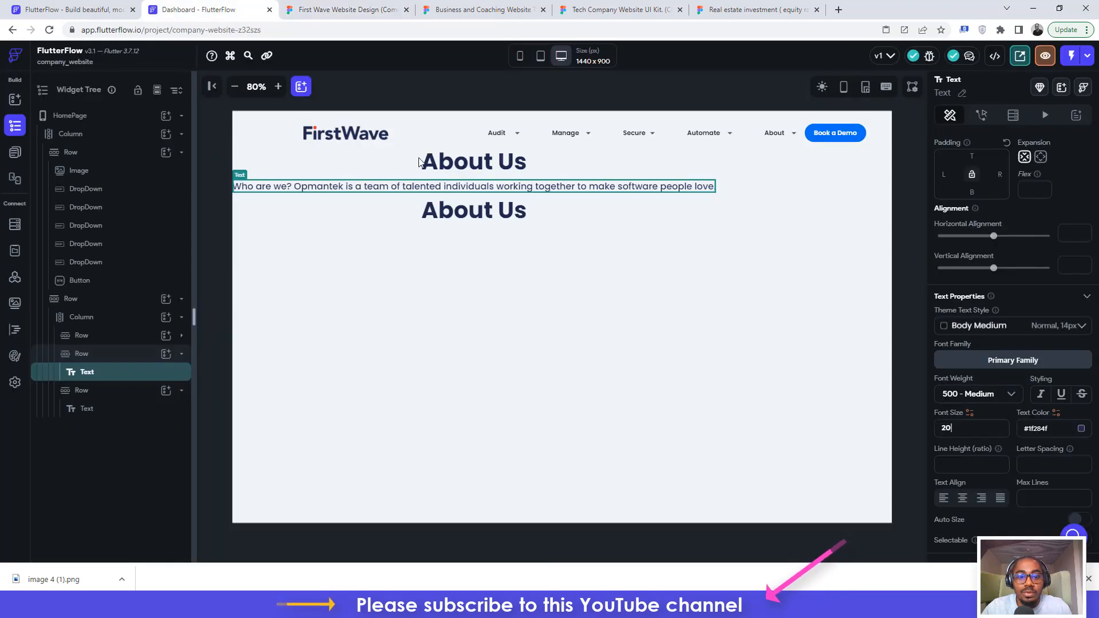
left_click(485, 213)
scroll(989, 198, "up", 2)
key("ctrl+a")
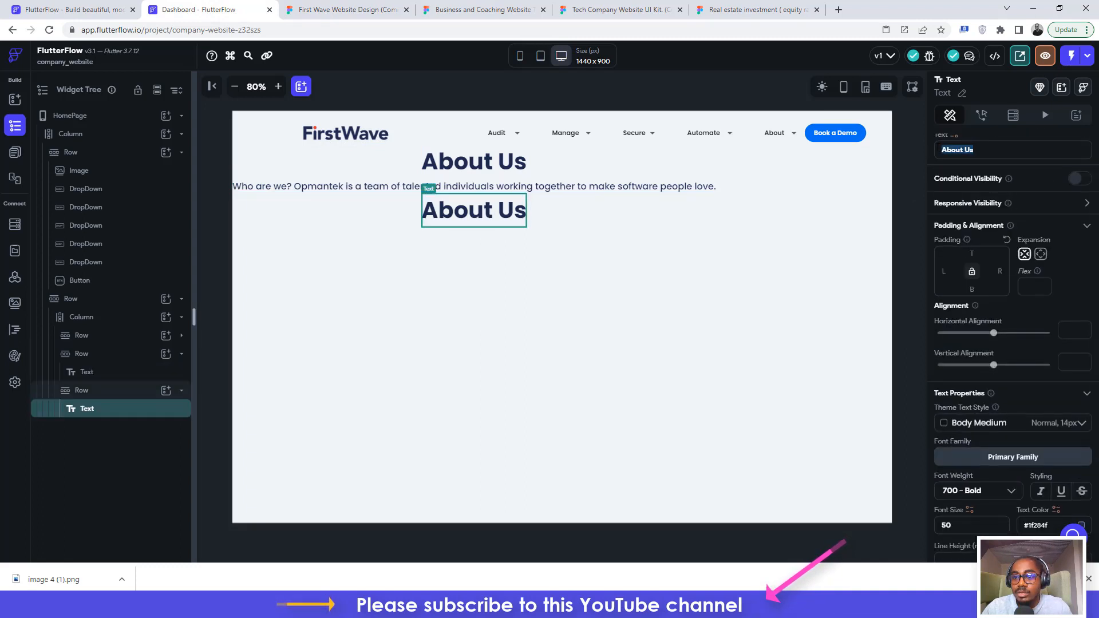
key("ctrl+v")
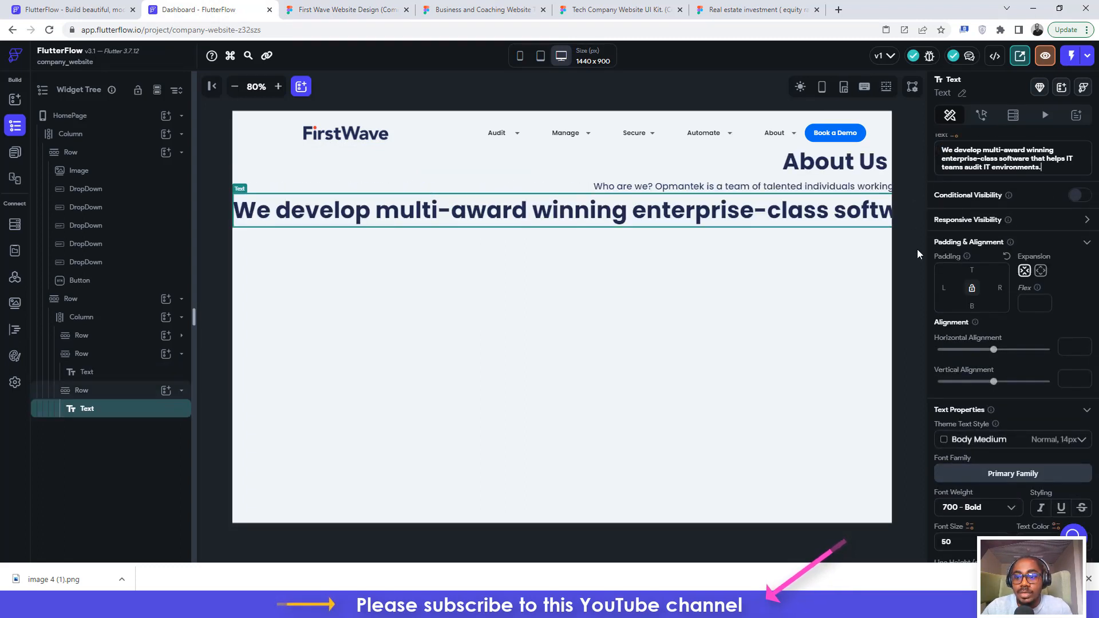
- Check the "We develop multi-award winning..." typography in Figma, and set its FlutterFlow text to weight 400 - Normal and font size 20
left_click(328, 5)
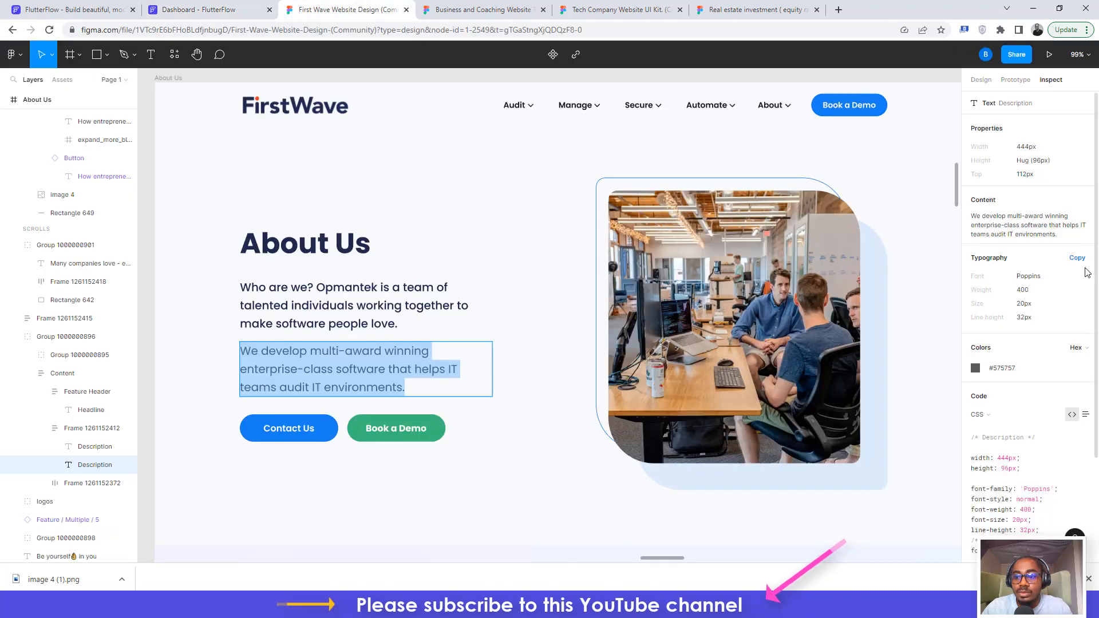
left_click(244, 9)
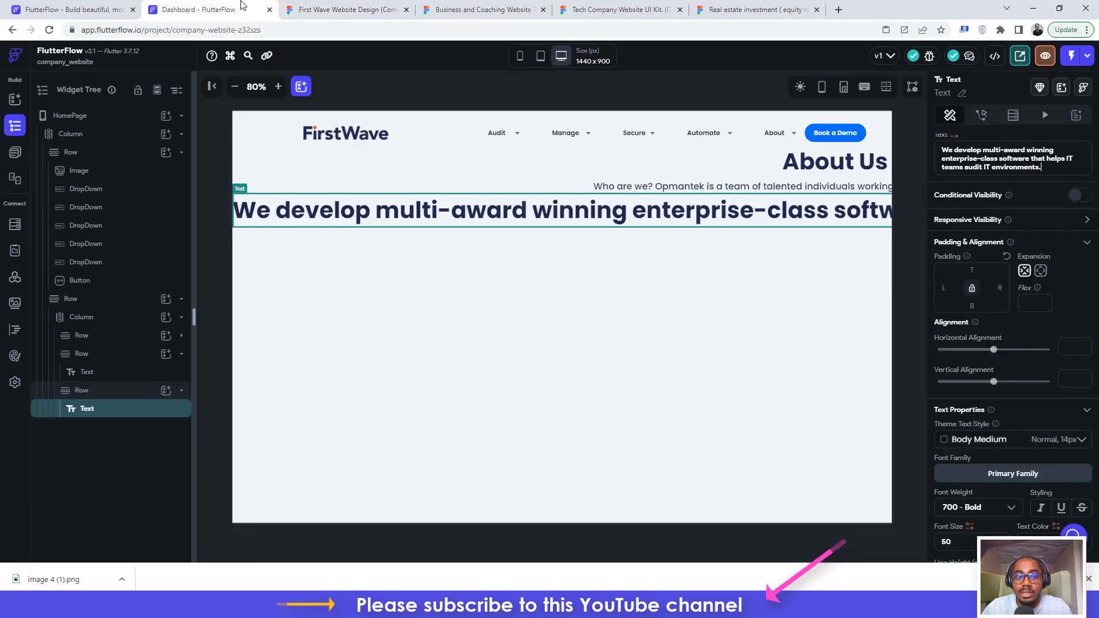
left_click(344, 10)
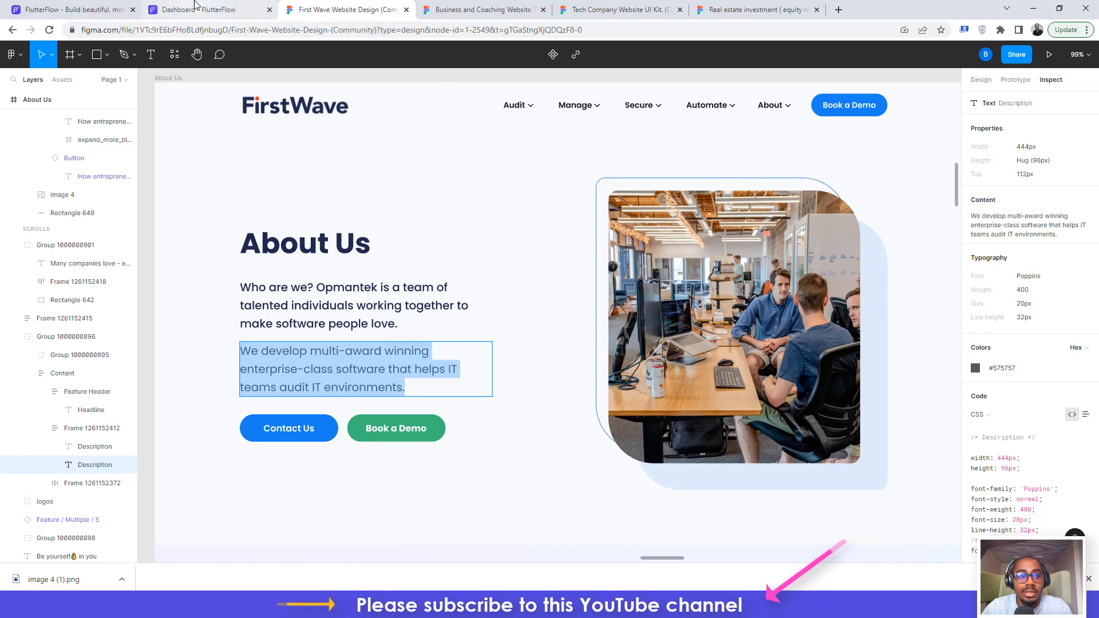
left_click(197, 10)
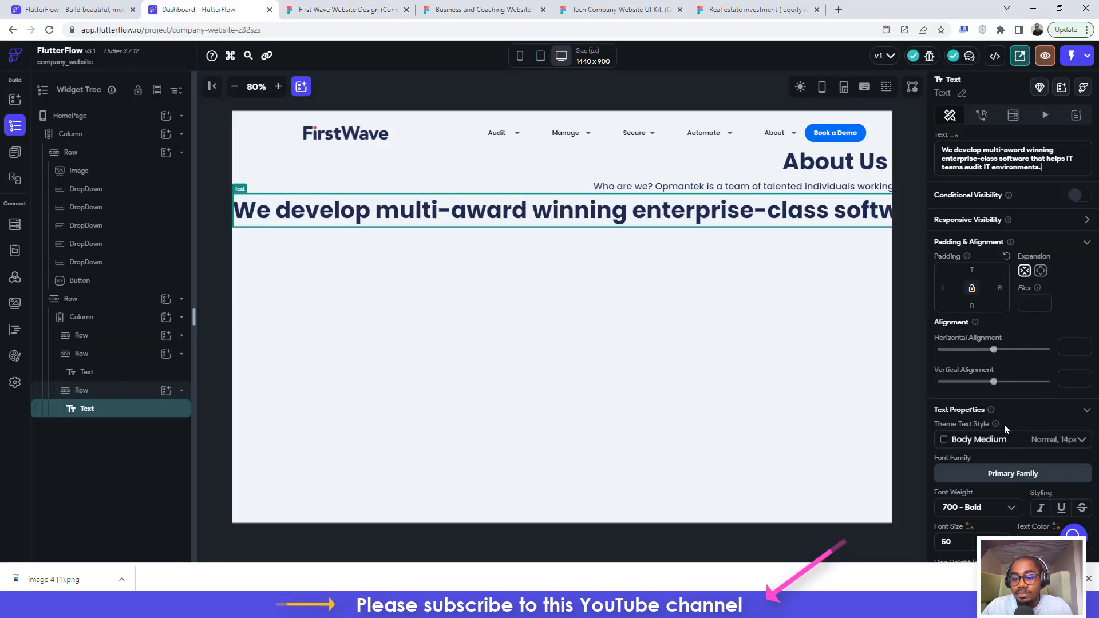
scroll(1004, 425, "down", 2)
left_click(982, 400)
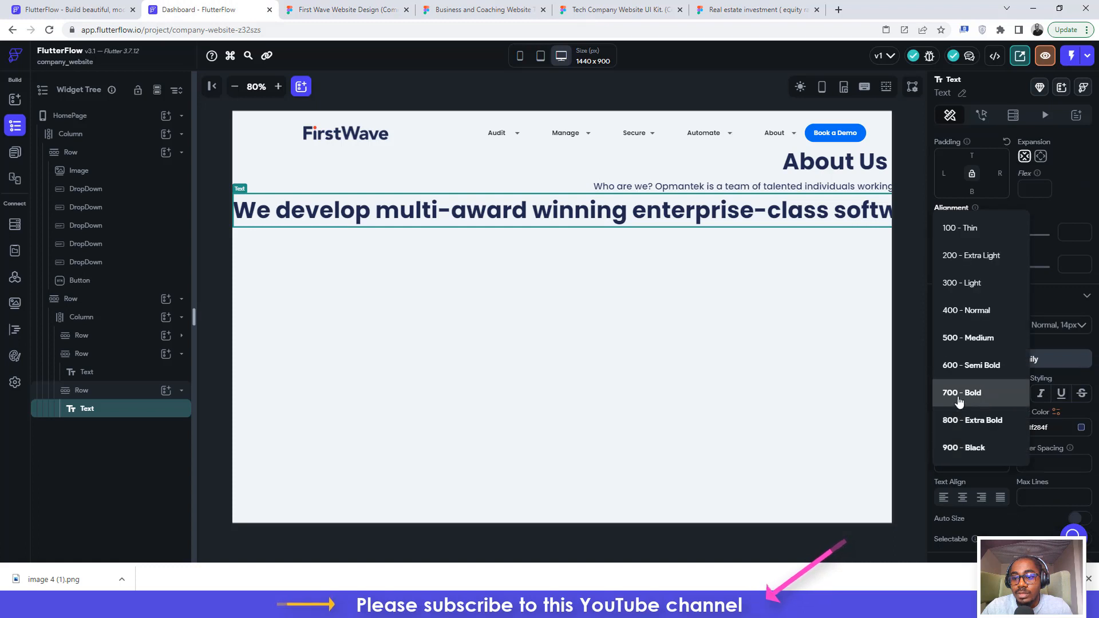
left_click(967, 311)
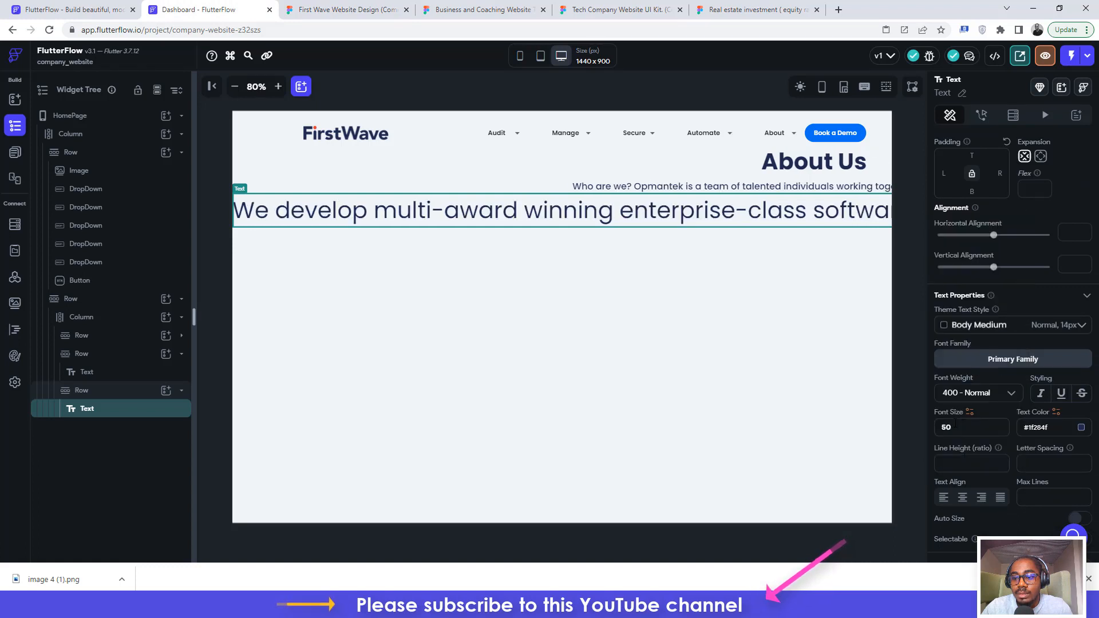
key("BackSpace")
key("BackSpace")
type("20")
key("Return")
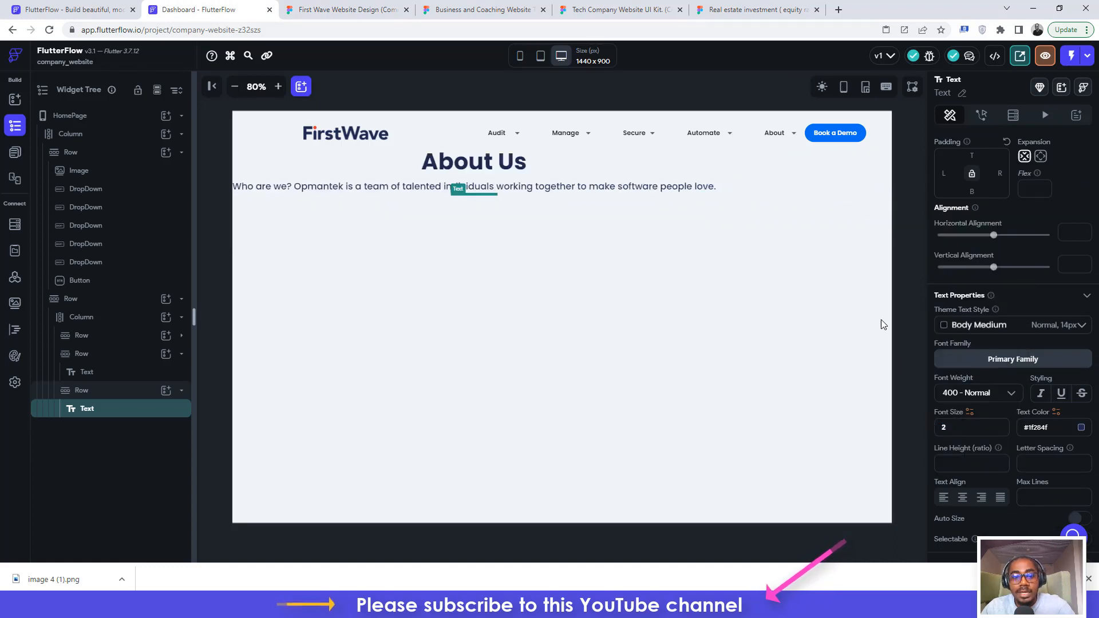
- Copy the color #575757 of the "We develop multi-award winning..." paragraph in Figma and return to FlutterFlow
left_click(289, 14)
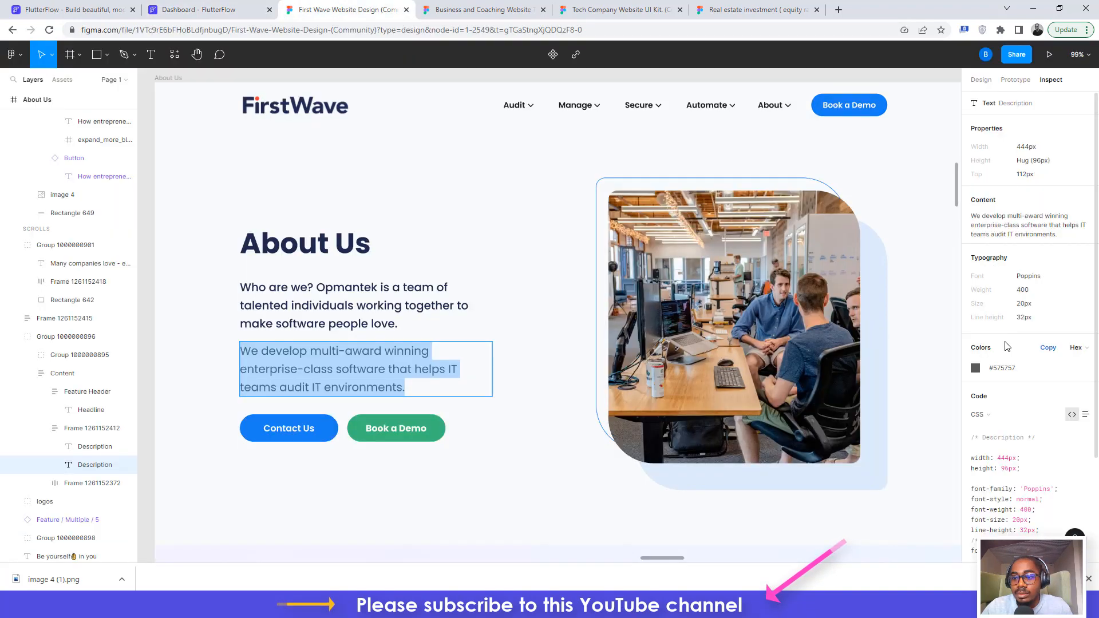
left_click(1000, 371)
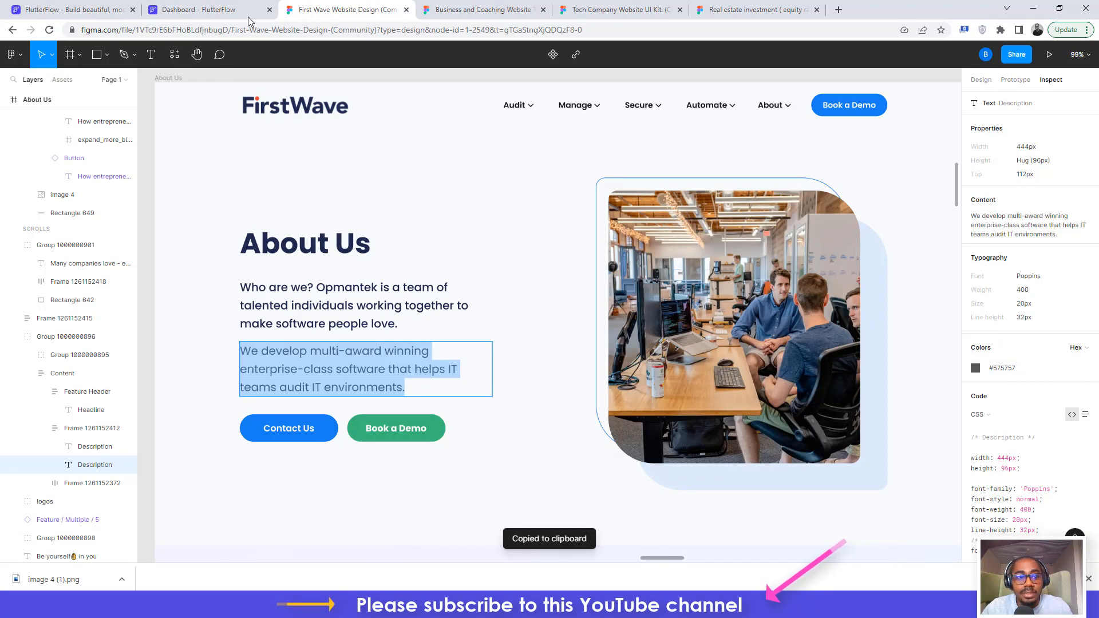
left_click(217, 10)
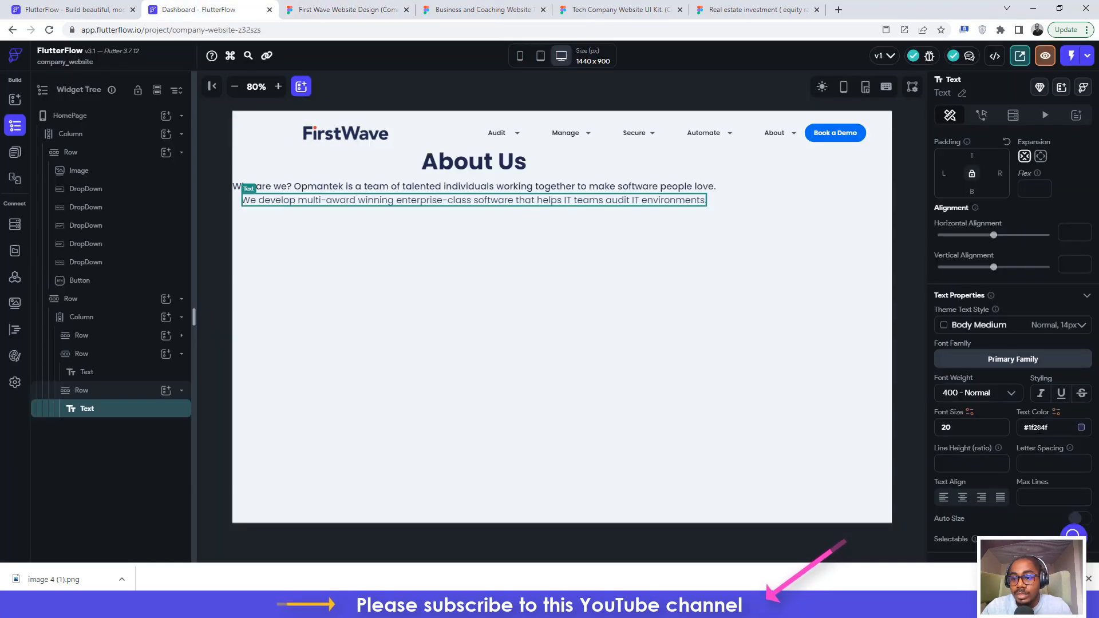
- Apply the copied color #575757 to the "We develop multi-award winning..." text, and align the About Us column's children to the start horizontally
left_click(1040, 429)
key("ctrl+v")
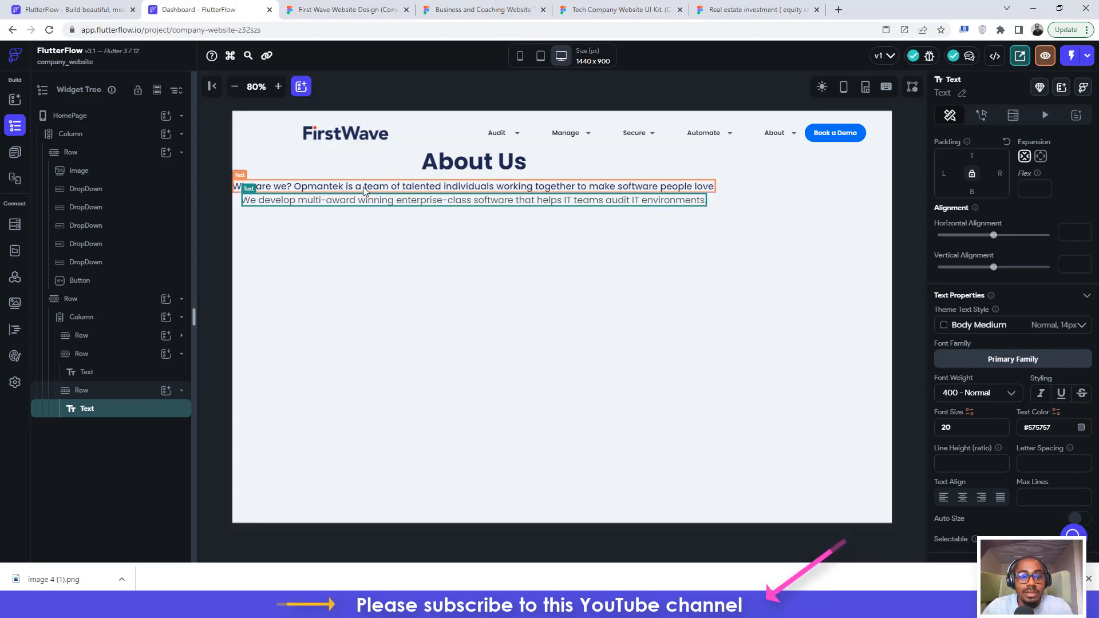
left_click(385, 173)
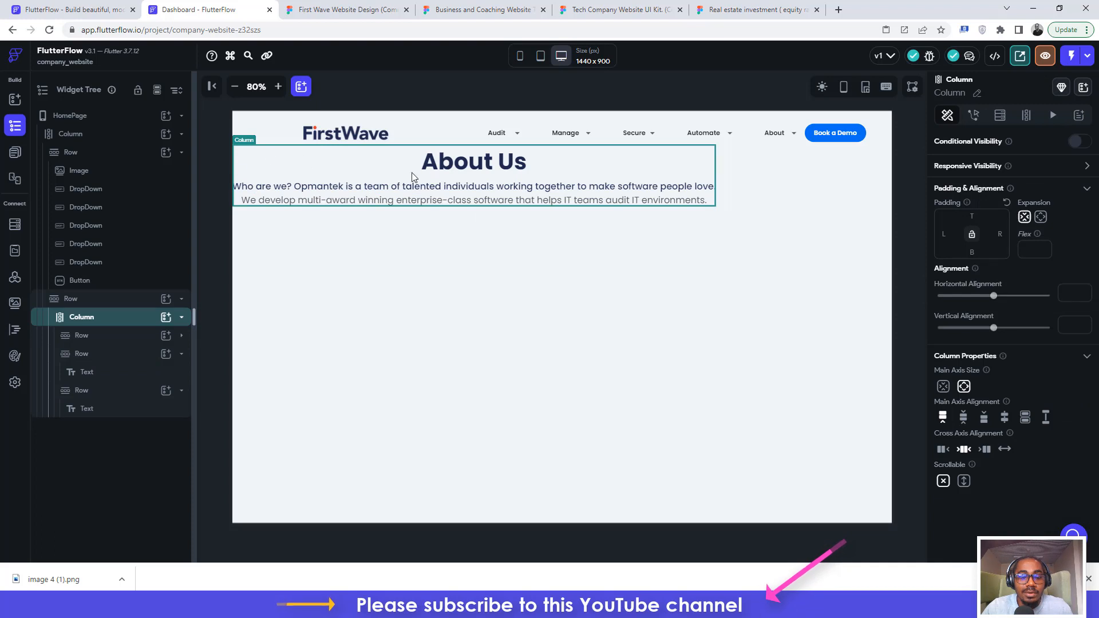
left_click(940, 450)
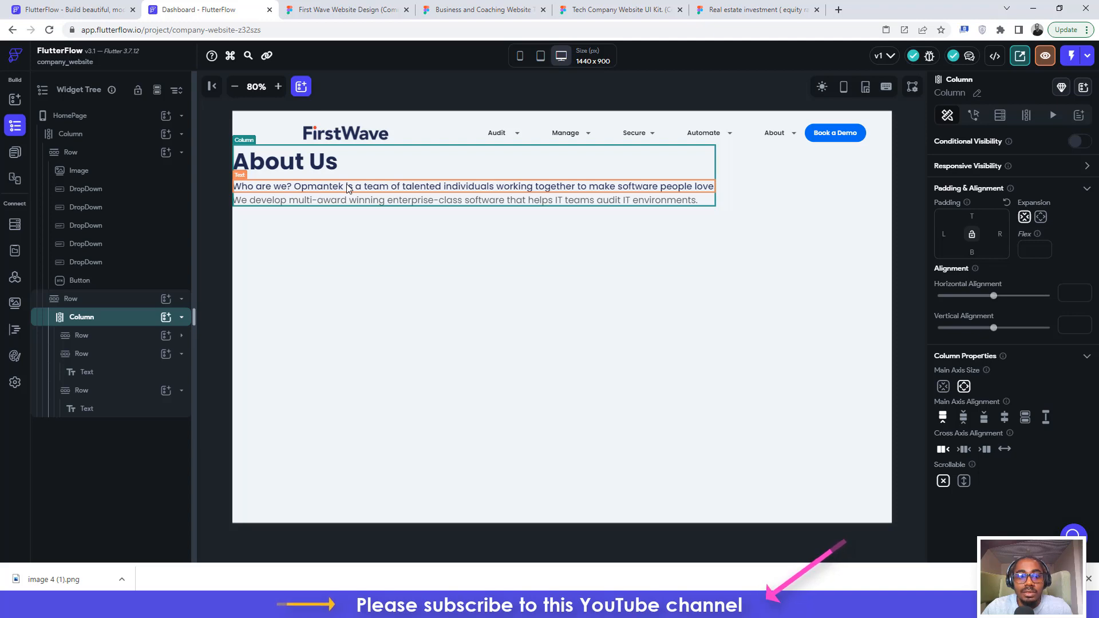
- Check the "About Us" headline's left offset in Figma and set the FlutterFlow column's left padding to 150
key("ctrl+Tab")
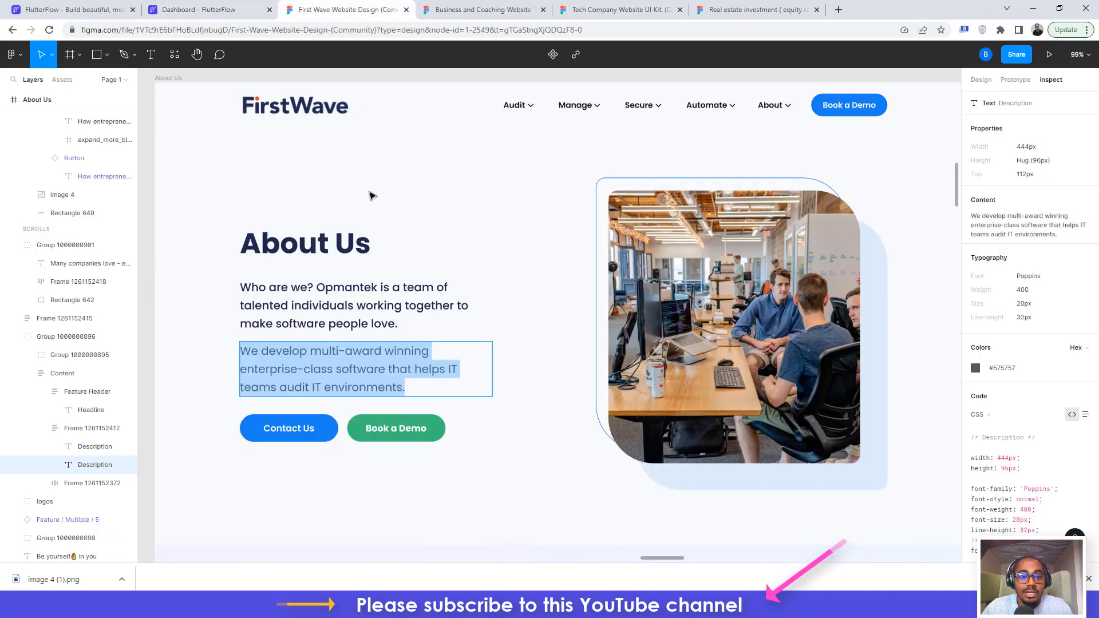
left_click(245, 248)
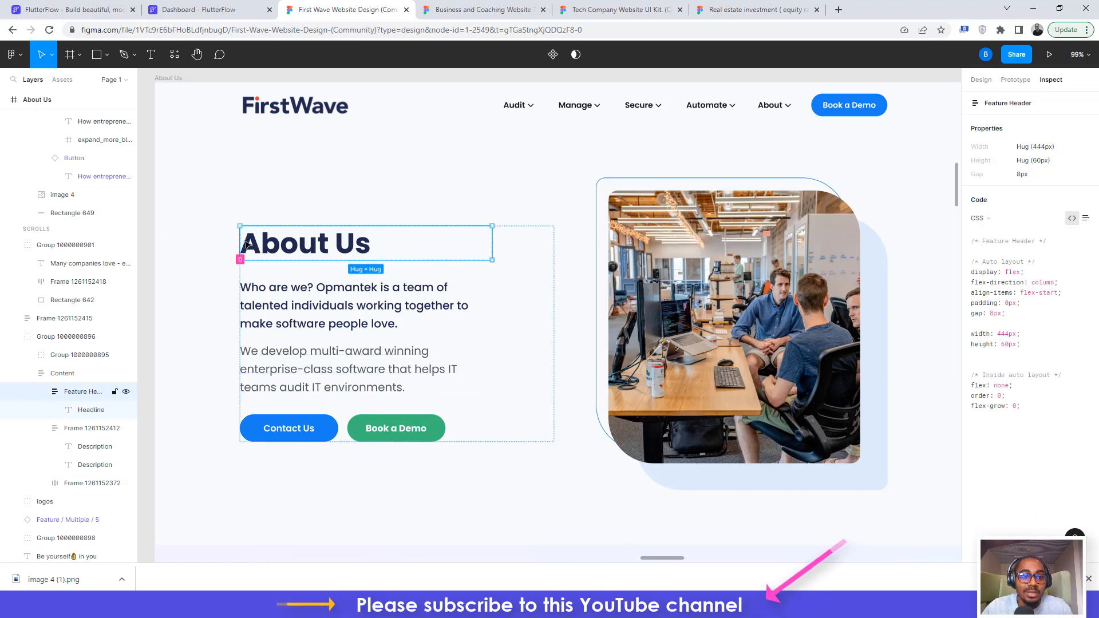
key("ctrl+shift+Tab")
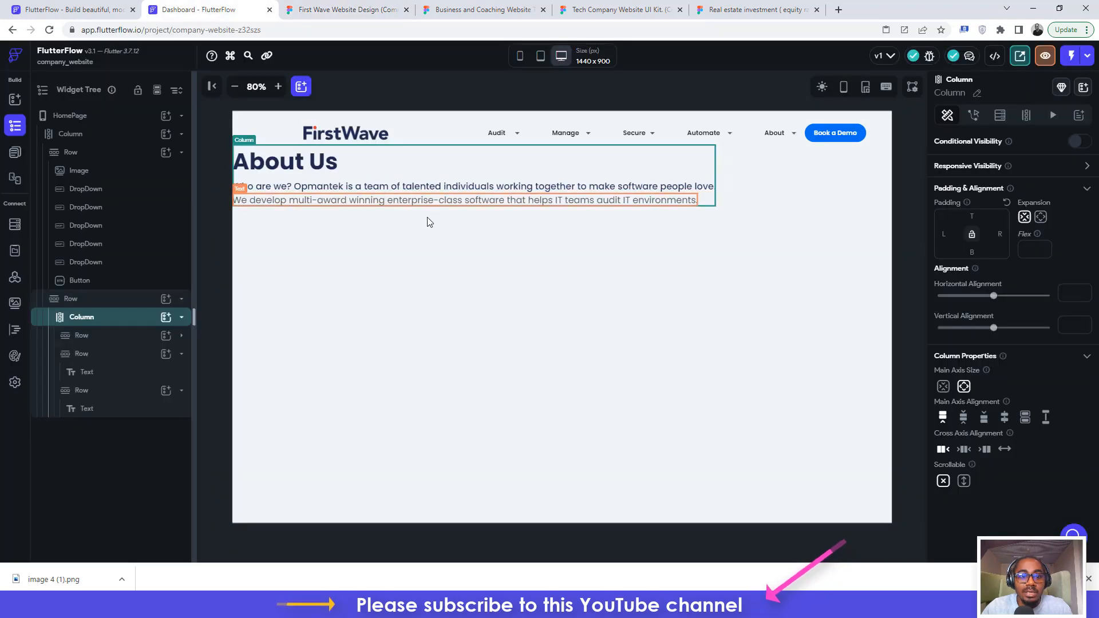
left_click(947, 234)
type("150")
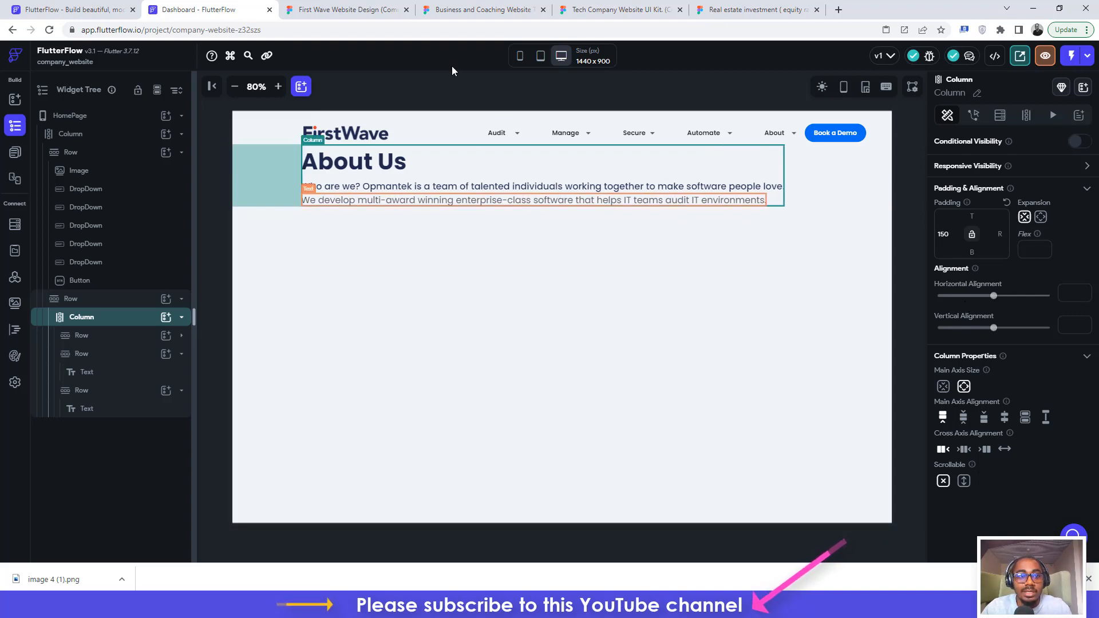
- Measure the gap between the navigation bar and the hero image group in Figma, and set the FlutterFlow About Us row's top padding to 88
left_click(322, 8)
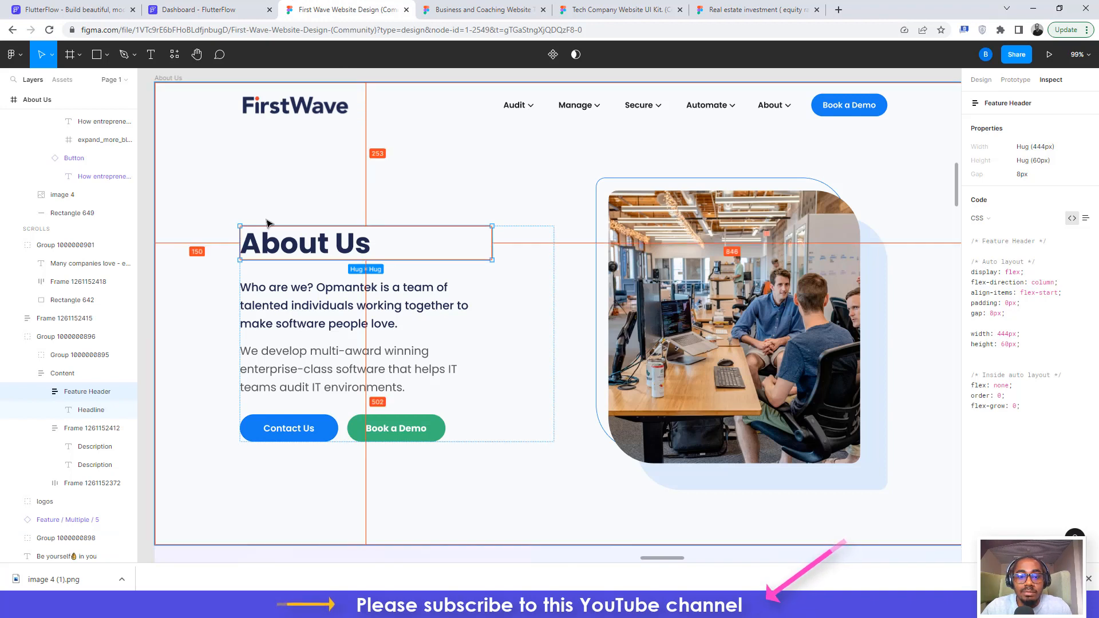
left_click(654, 185)
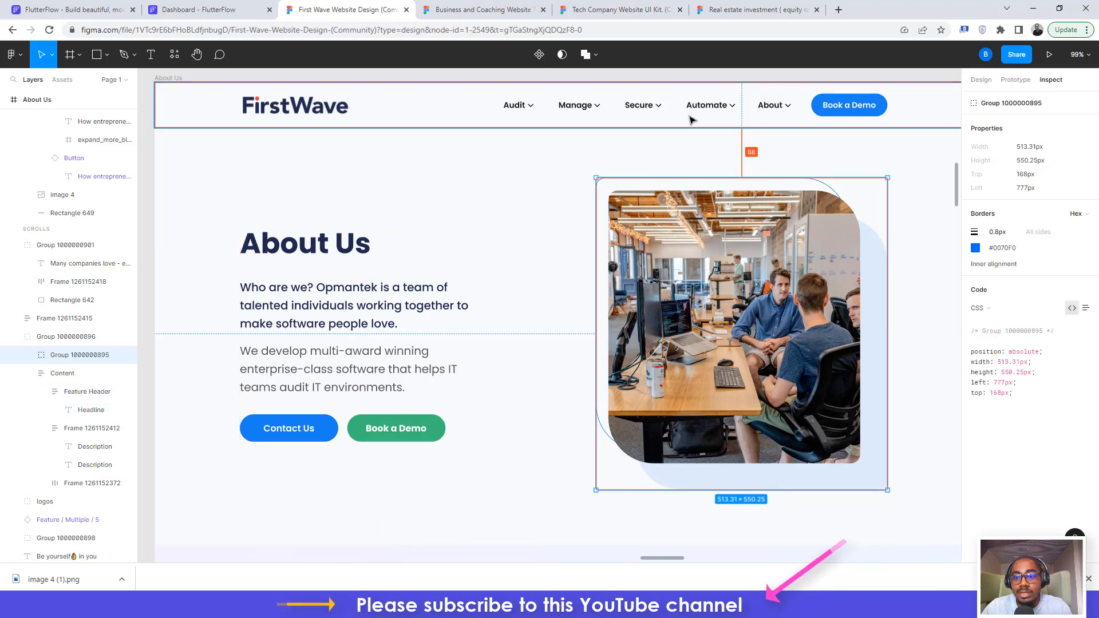
left_click(484, 10)
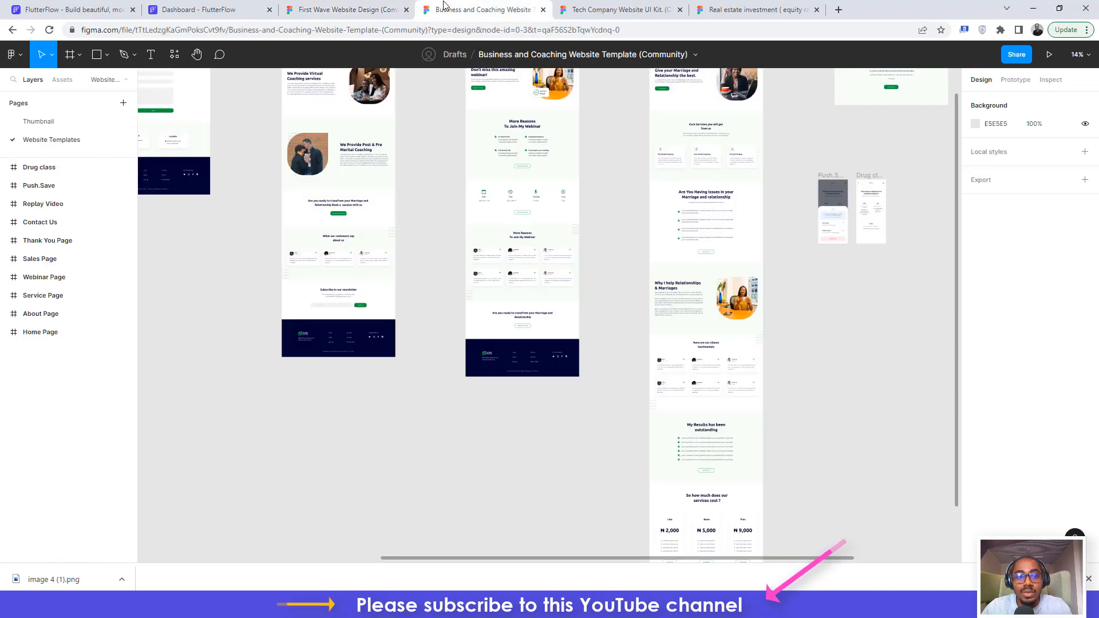
left_click(198, 10)
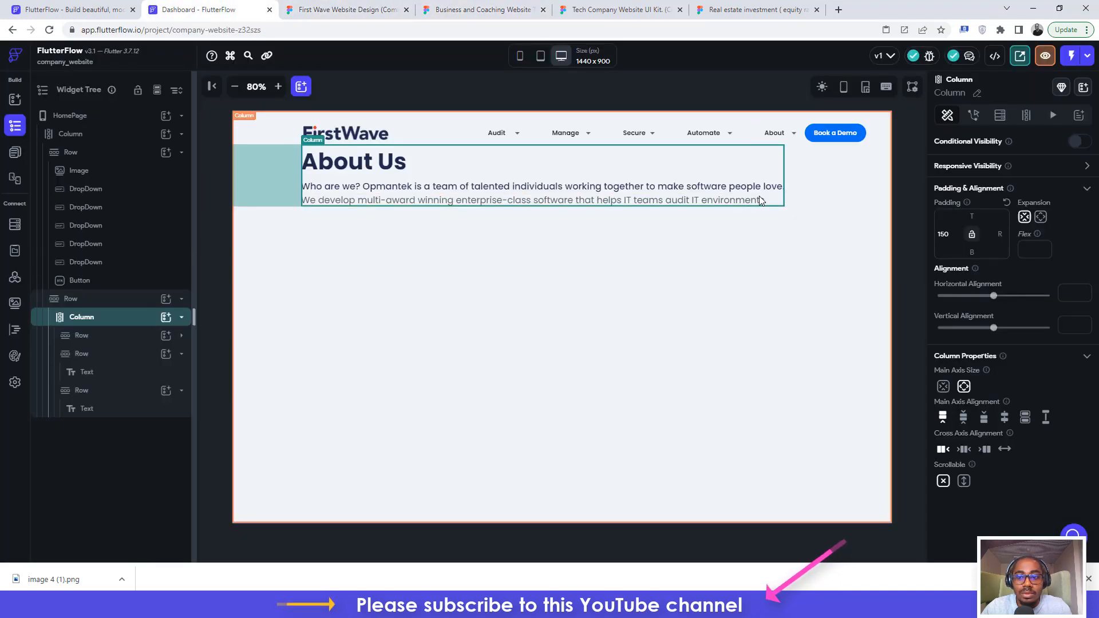
left_click(816, 174)
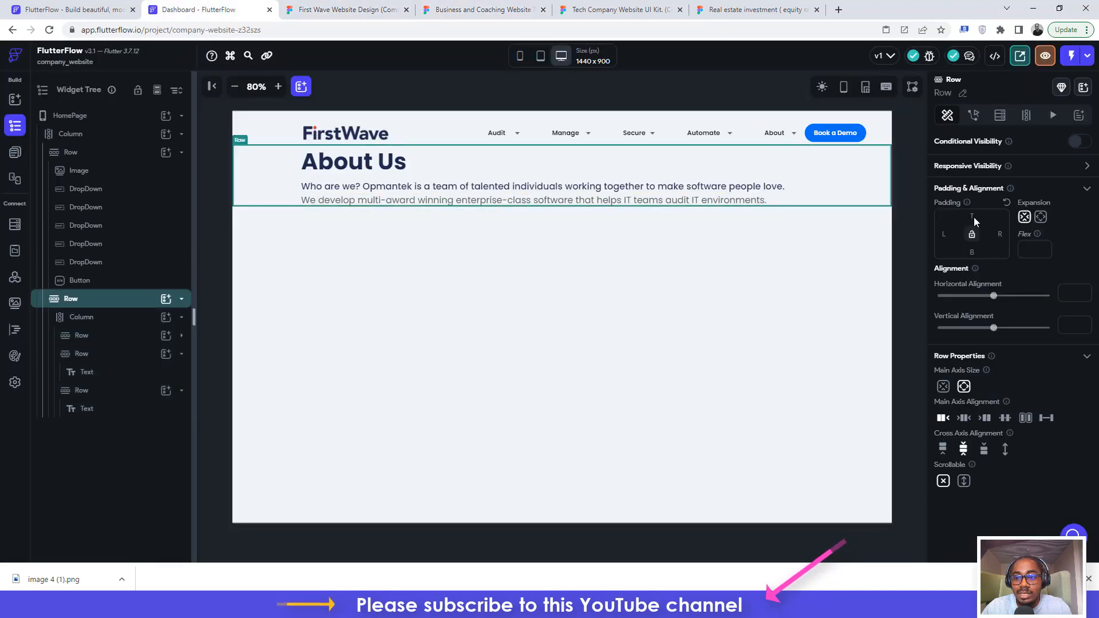
type("88")
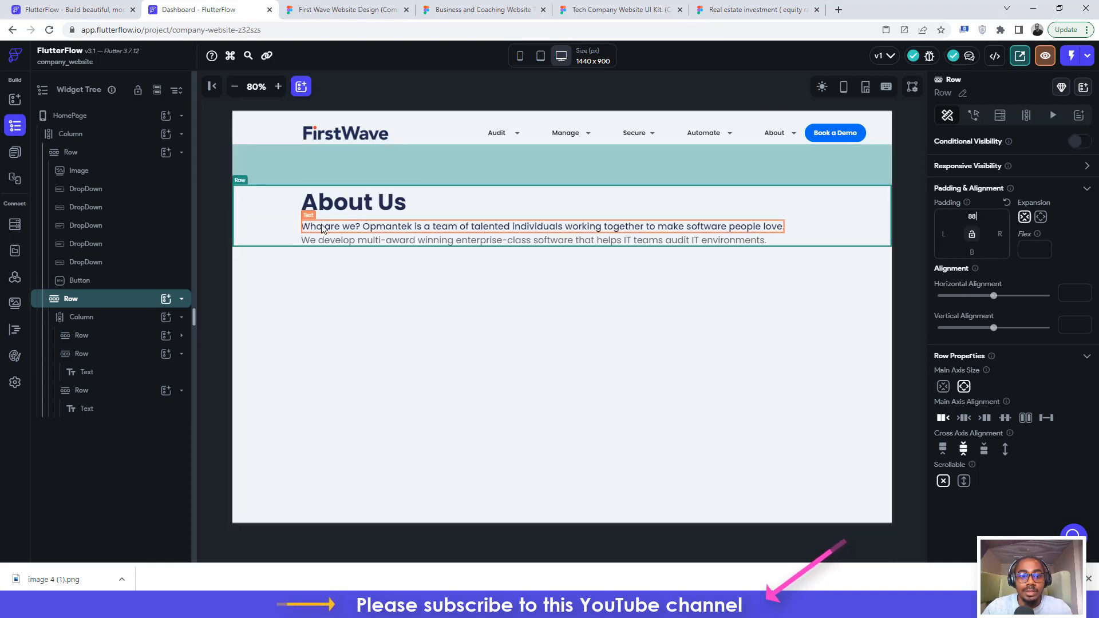
- Examine the width and height of the "Who are we?" paragraph in Figma, comparing it with the FlutterFlow layout
left_click(343, 9)
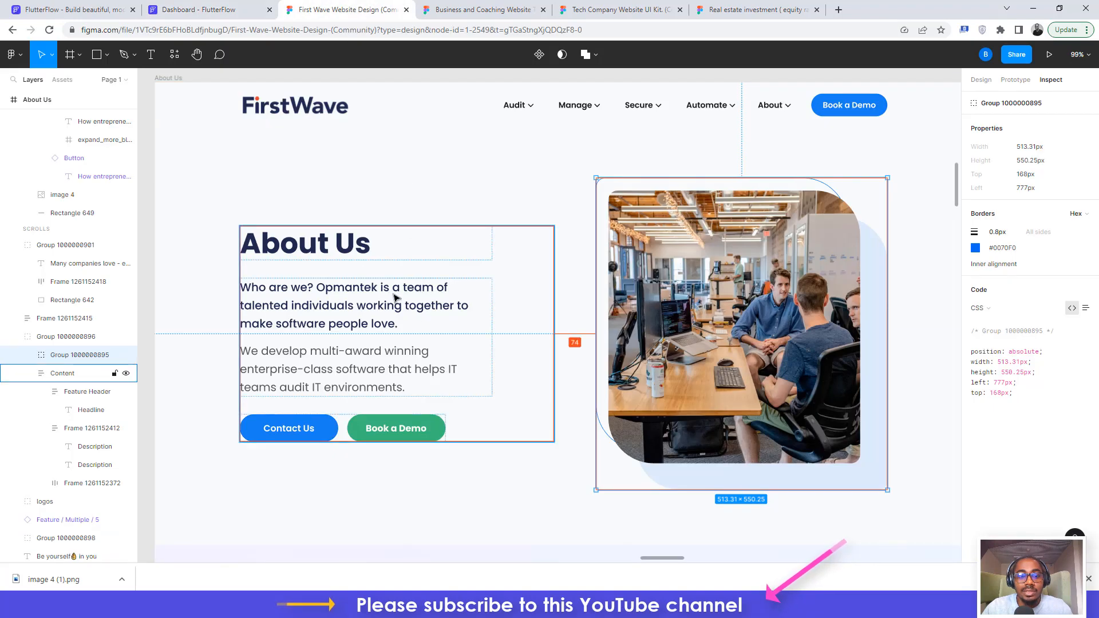
left_click(234, 9)
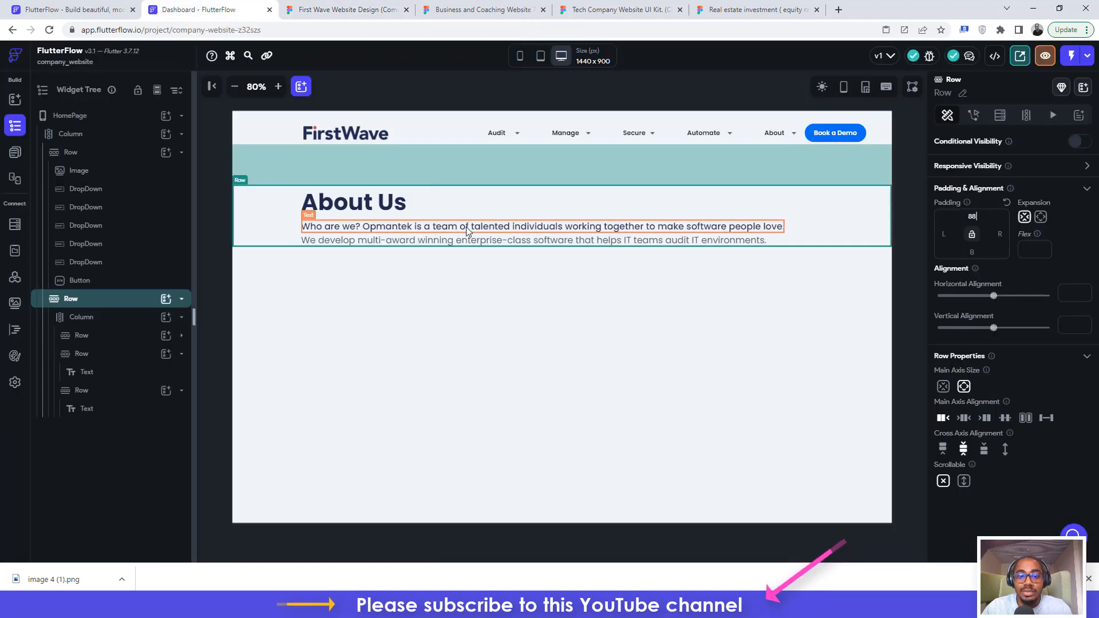
left_click(307, 7)
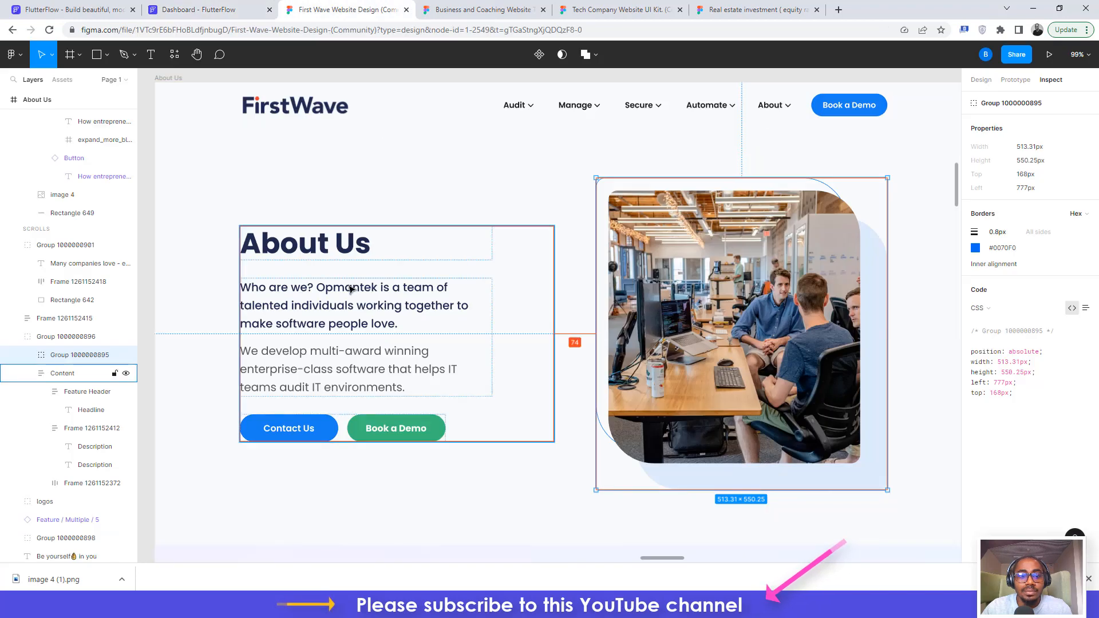
left_click(351, 289)
left_click(352, 289)
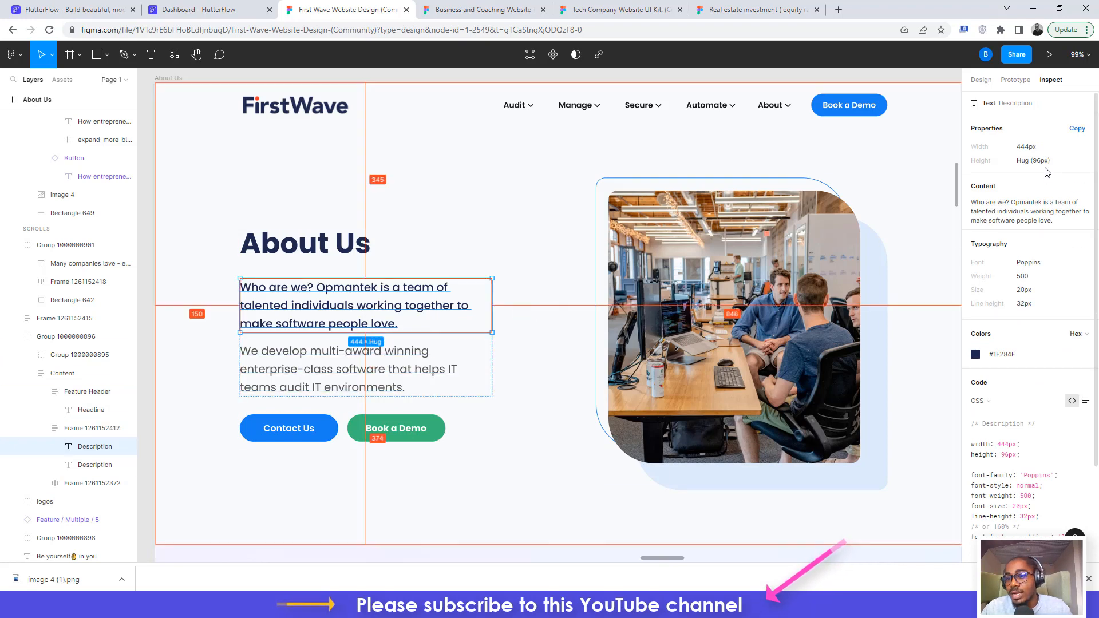
left_click(194, 10)
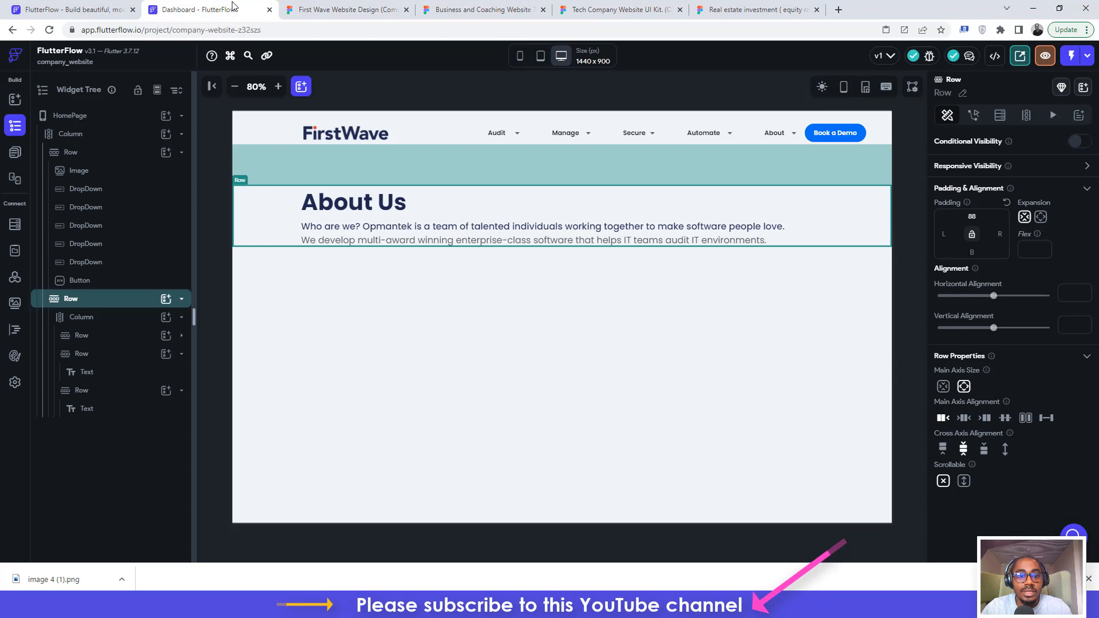
- Wrap the "Who are we?" text in a Container widget
left_click(425, 227)
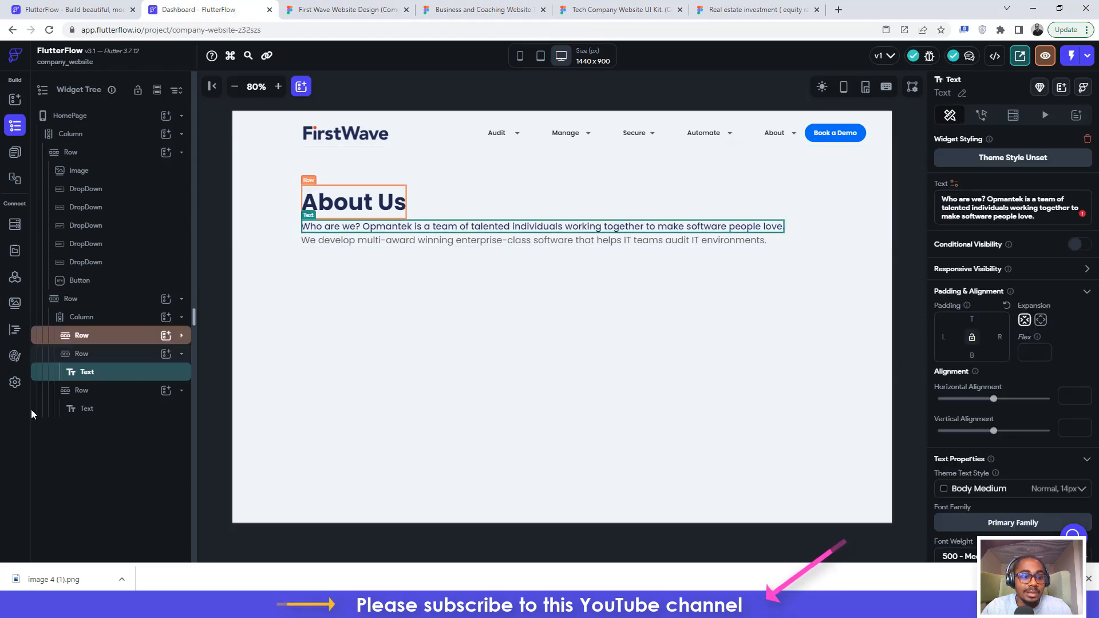
right_click(102, 379)
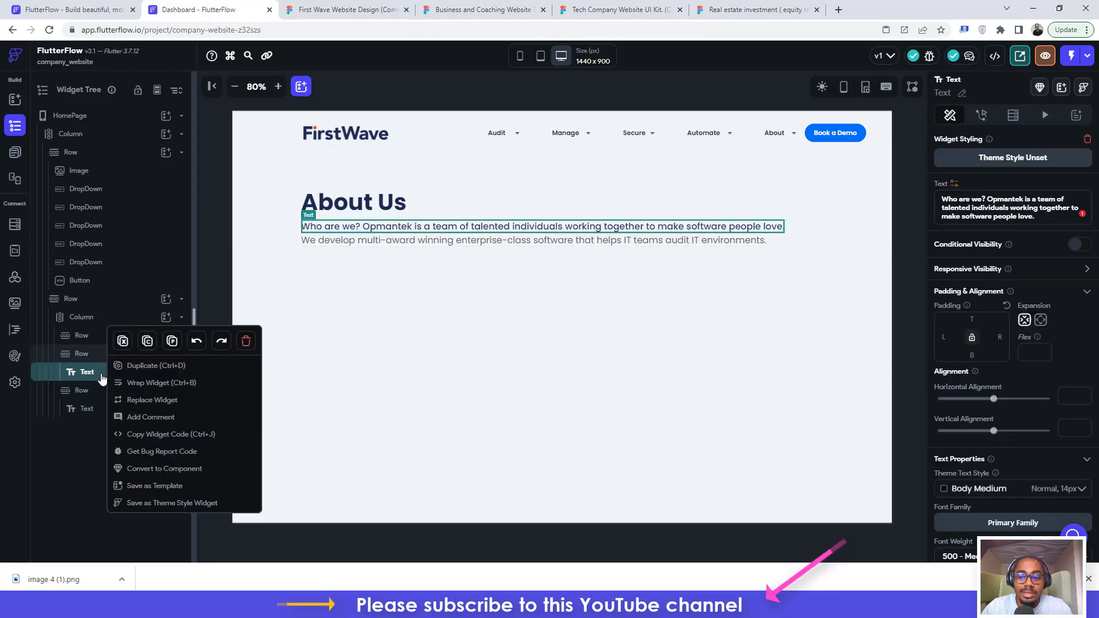
left_click(159, 384)
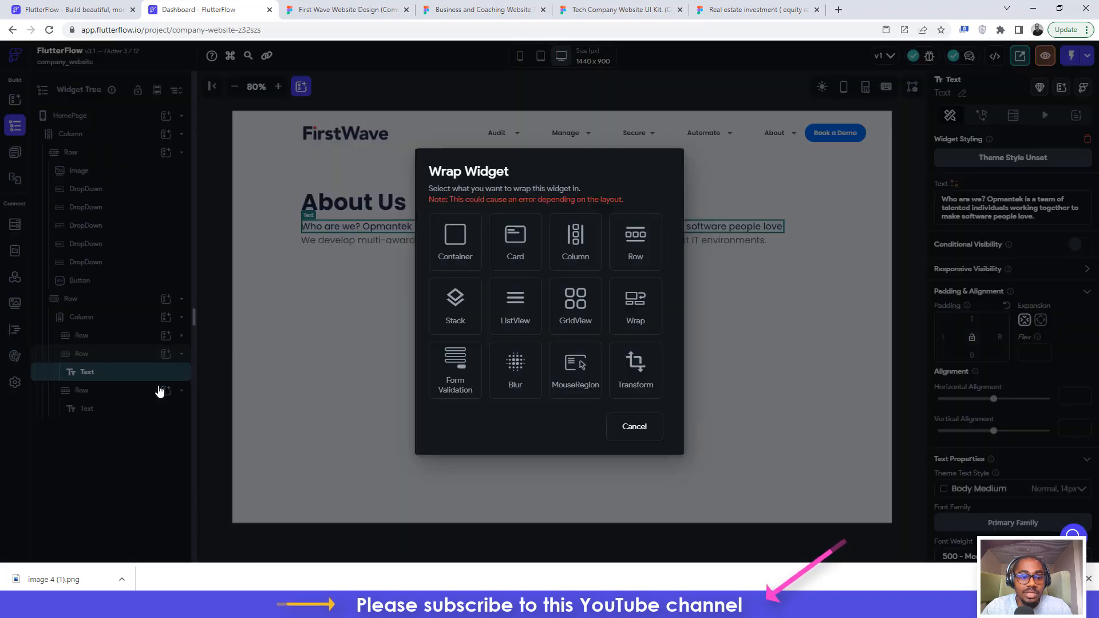
left_click(452, 242)
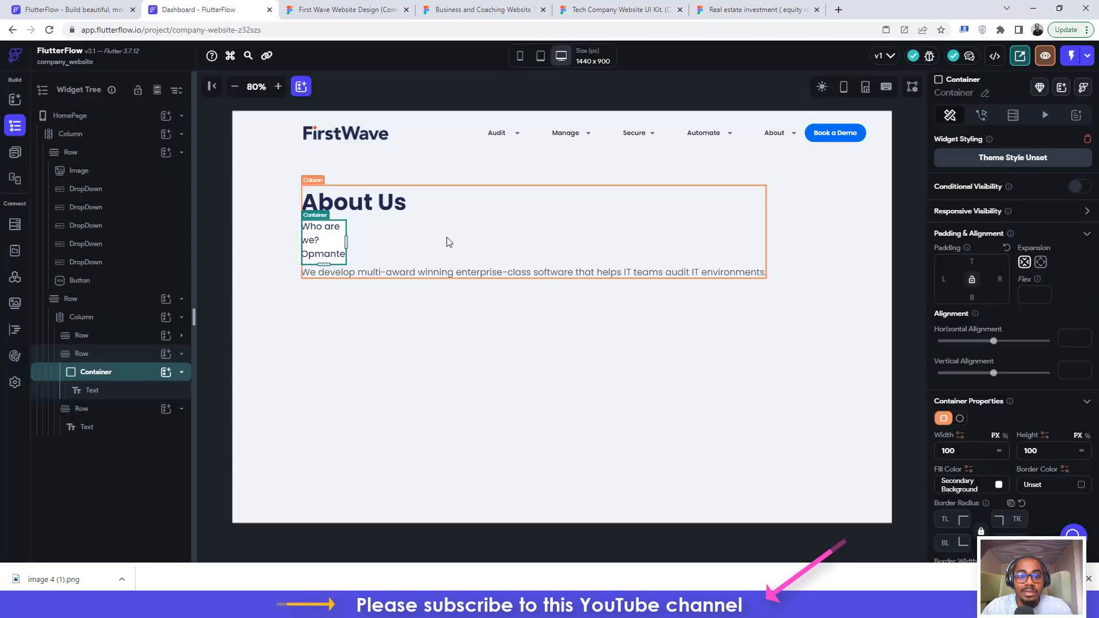
- Recheck the paragraph's size in Figma, then set the "Who are we?" container to 444 px wide and 96 px high and clear its fill color
left_click(329, 10)
left_click(386, 344)
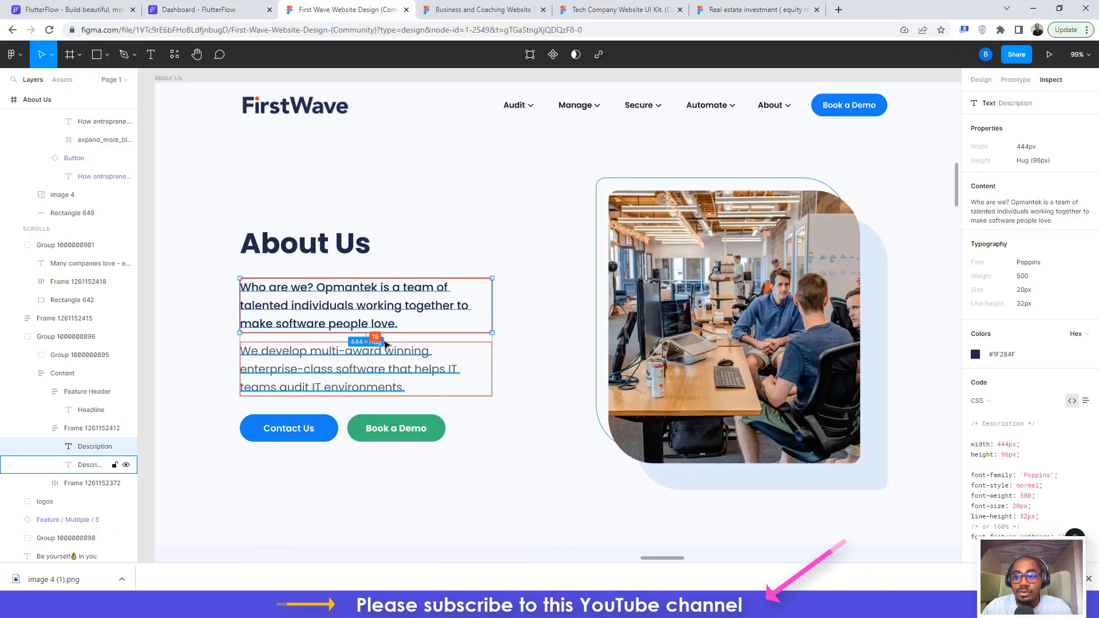
left_click(351, 285)
left_click(195, 10)
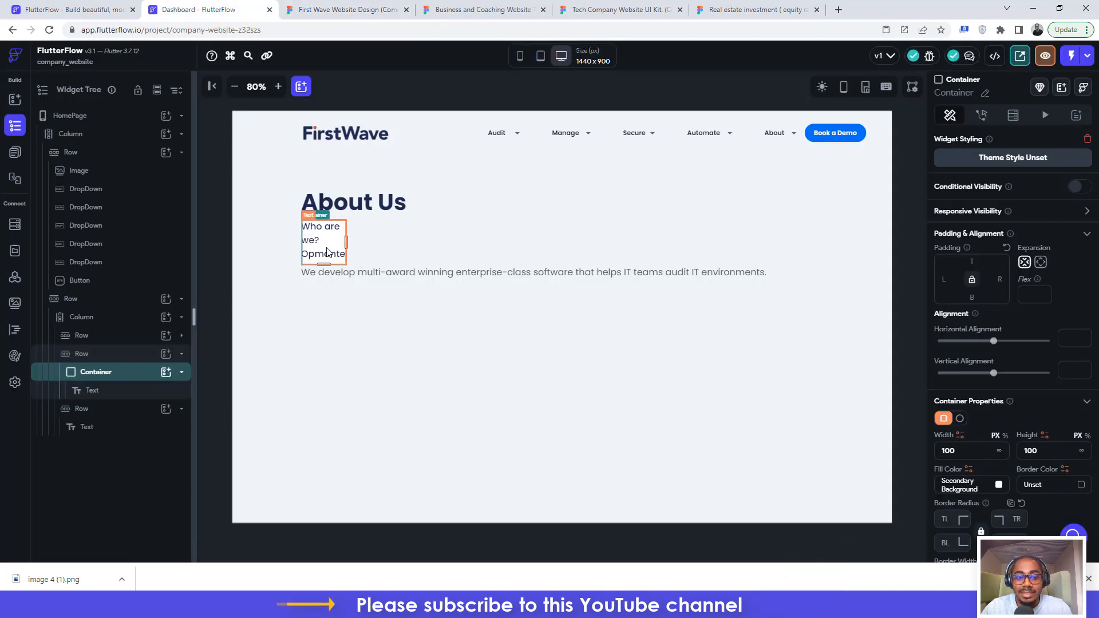
key("BackSpace")
key("BackSpace")
key("BackSpace")
type("44")
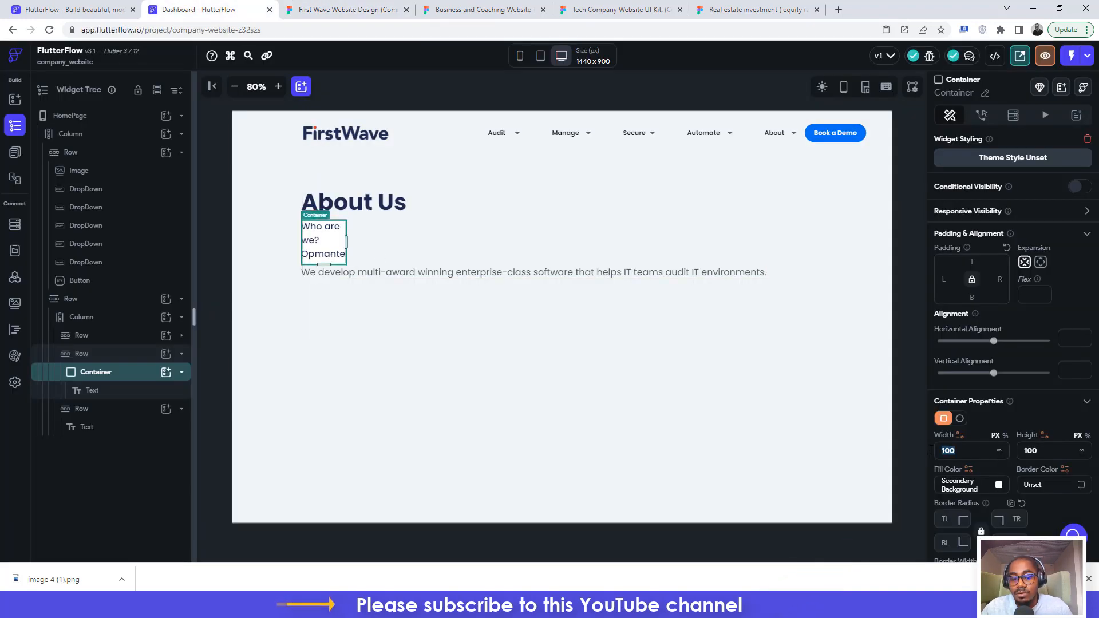
key("Return")
type("44")
key("Tab")
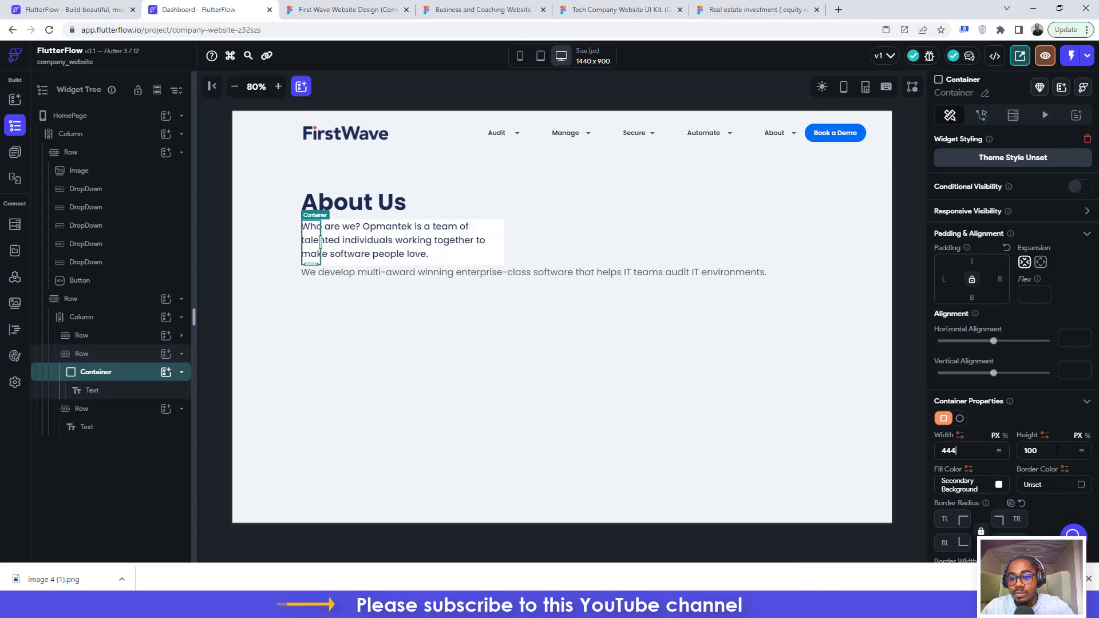
type("96")
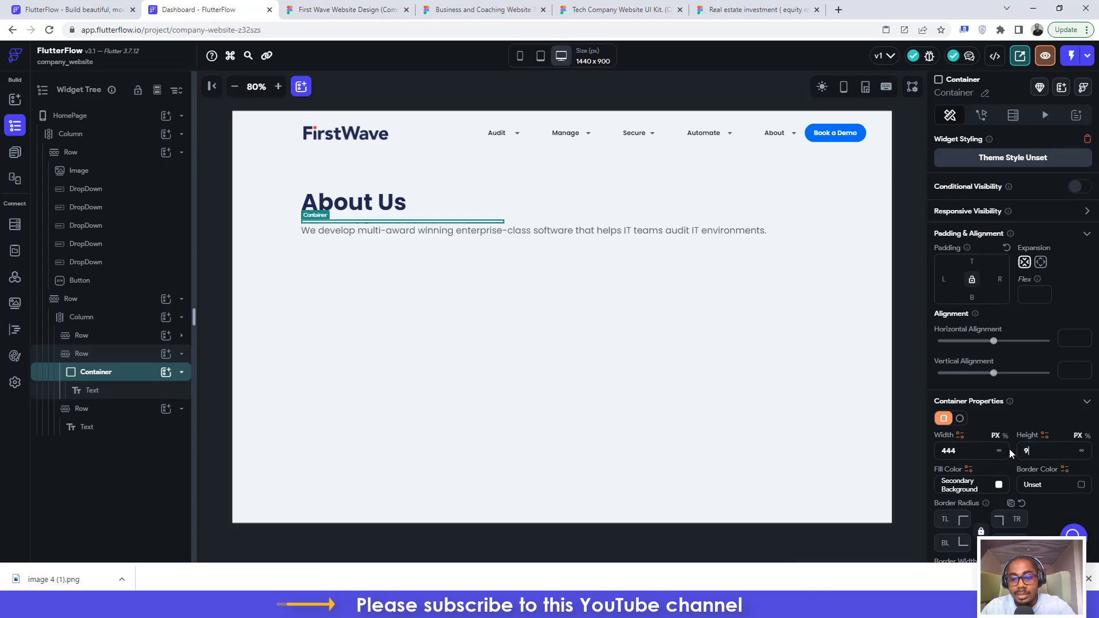
left_click(998, 486)
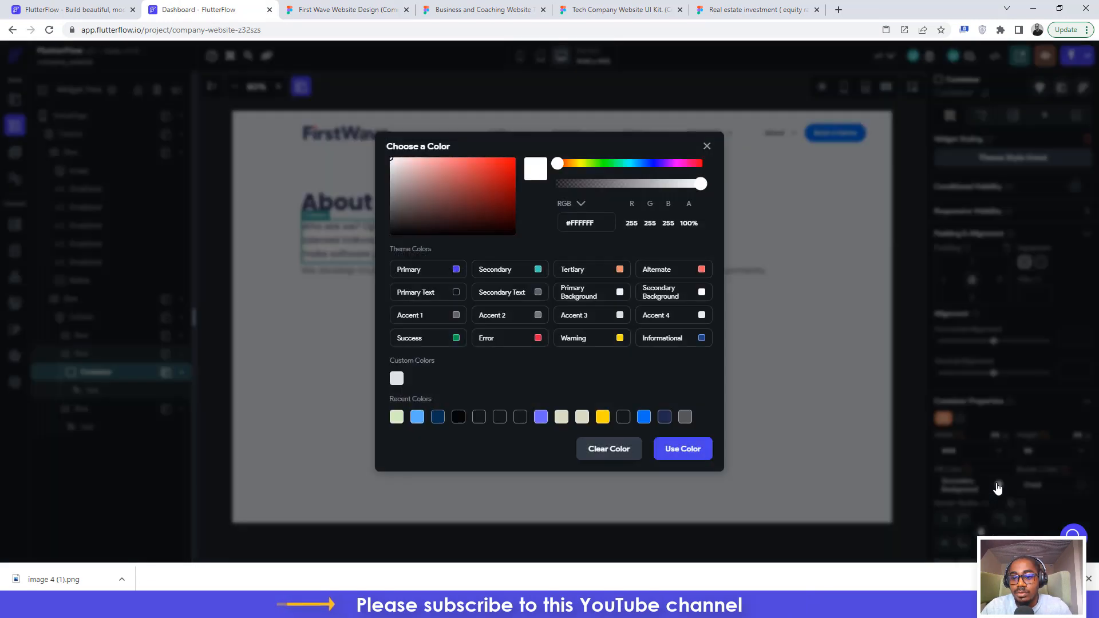
left_click(600, 449)
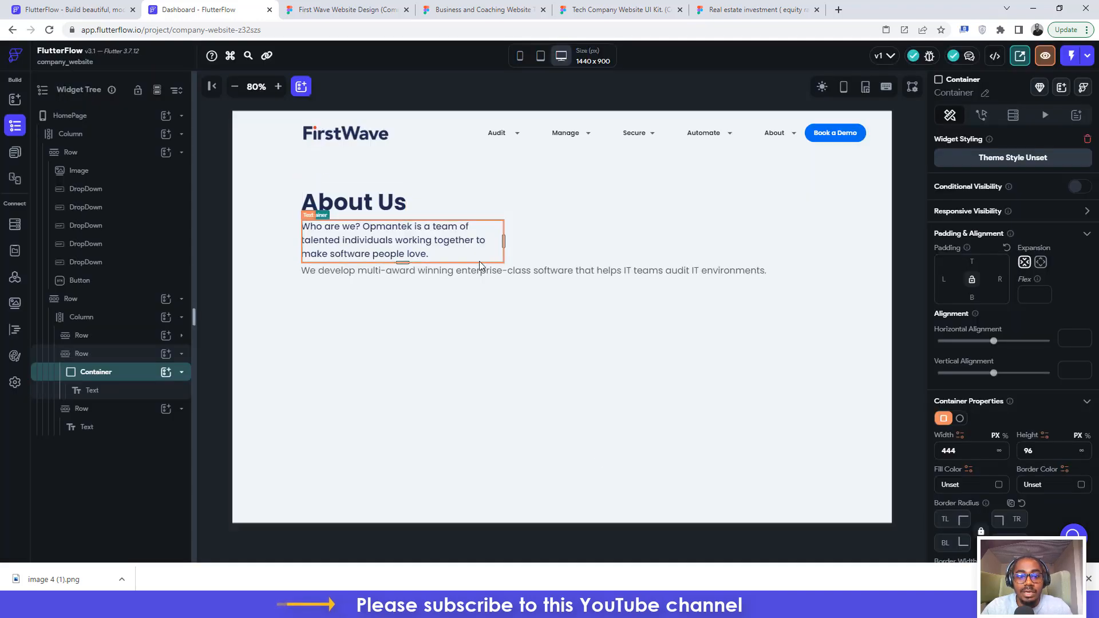
- Wrap the "We develop multi-award winning..." text in a Container widget
left_click(360, 272)
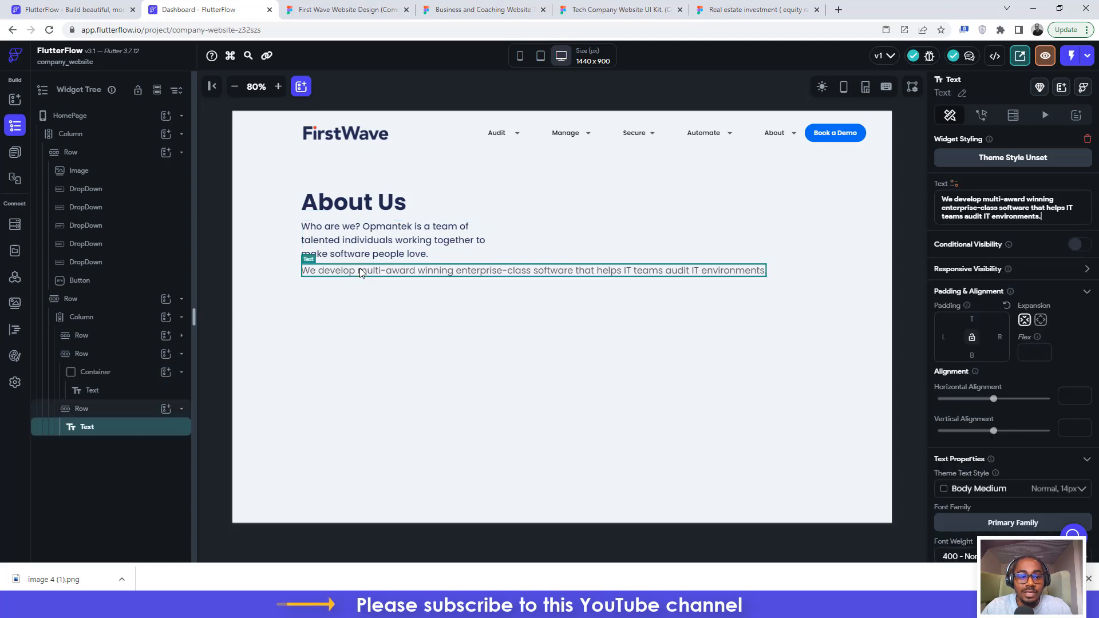
right_click(135, 425)
left_click(184, 389)
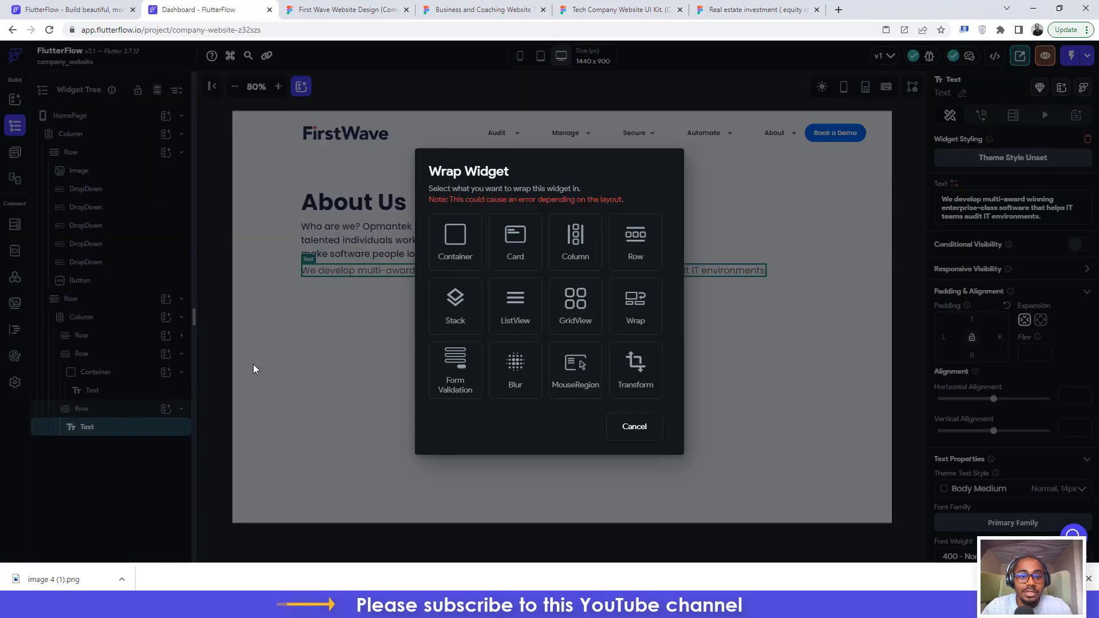
left_click(467, 234)
- Check the "We develop multi-award winning..." paragraph's size in Figma, then set its FlutterFlow container to 444 px by 96 px and clear the fill color
left_click(323, 7)
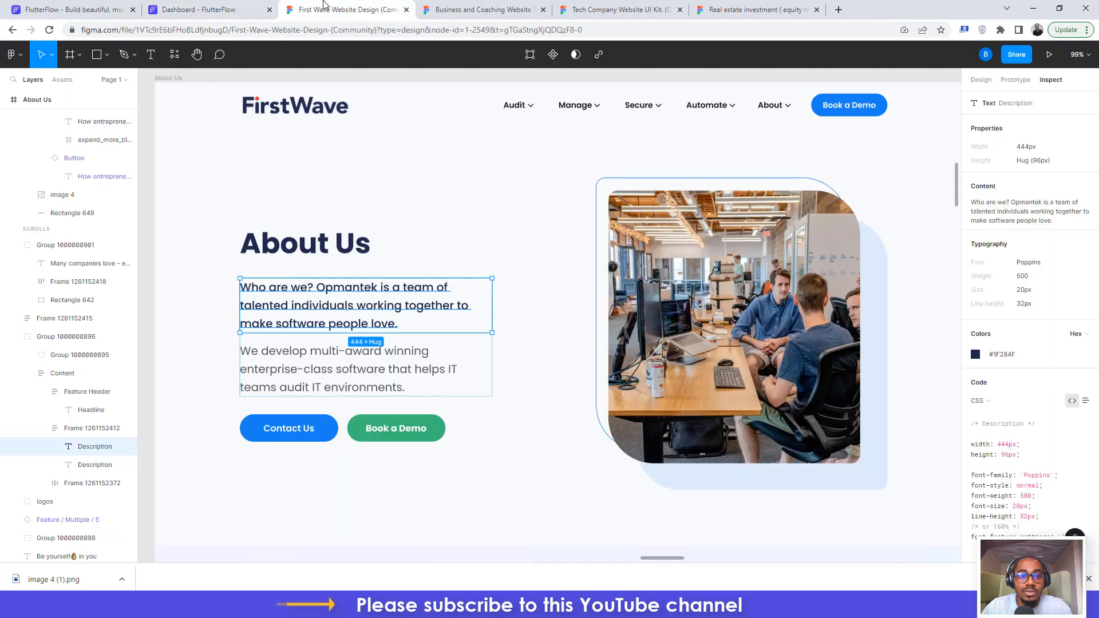
left_click(375, 375)
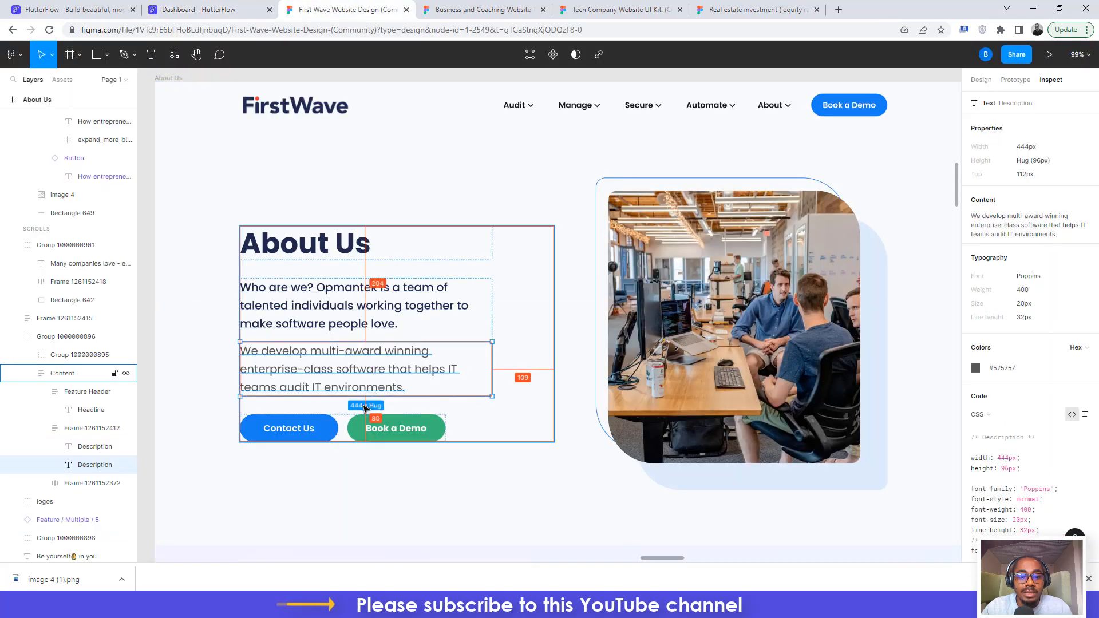
left_click(198, 9)
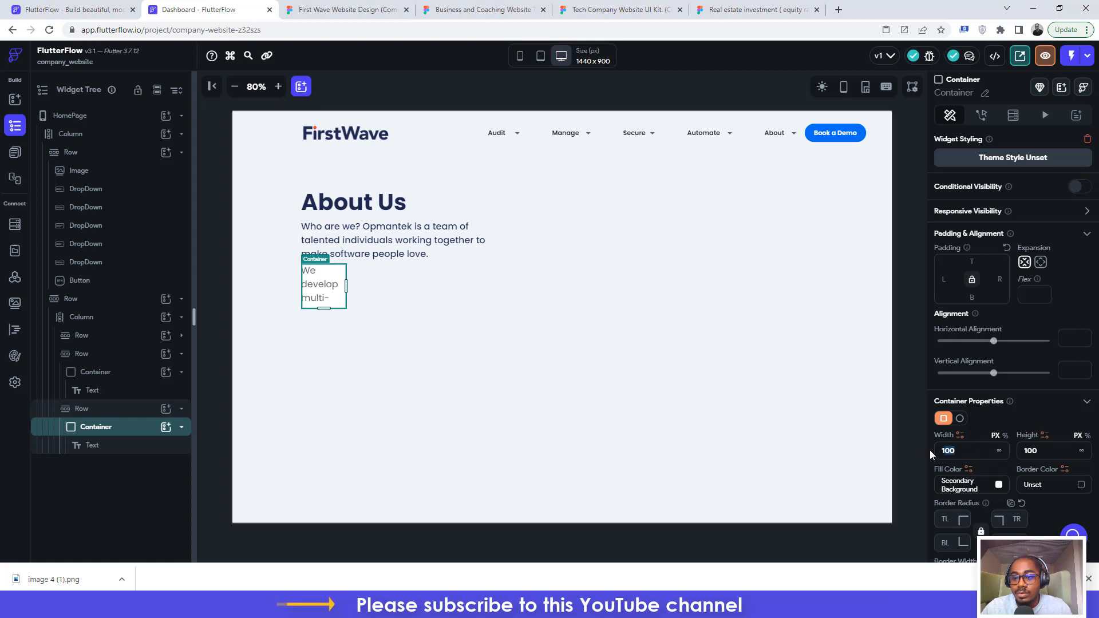
type("444")
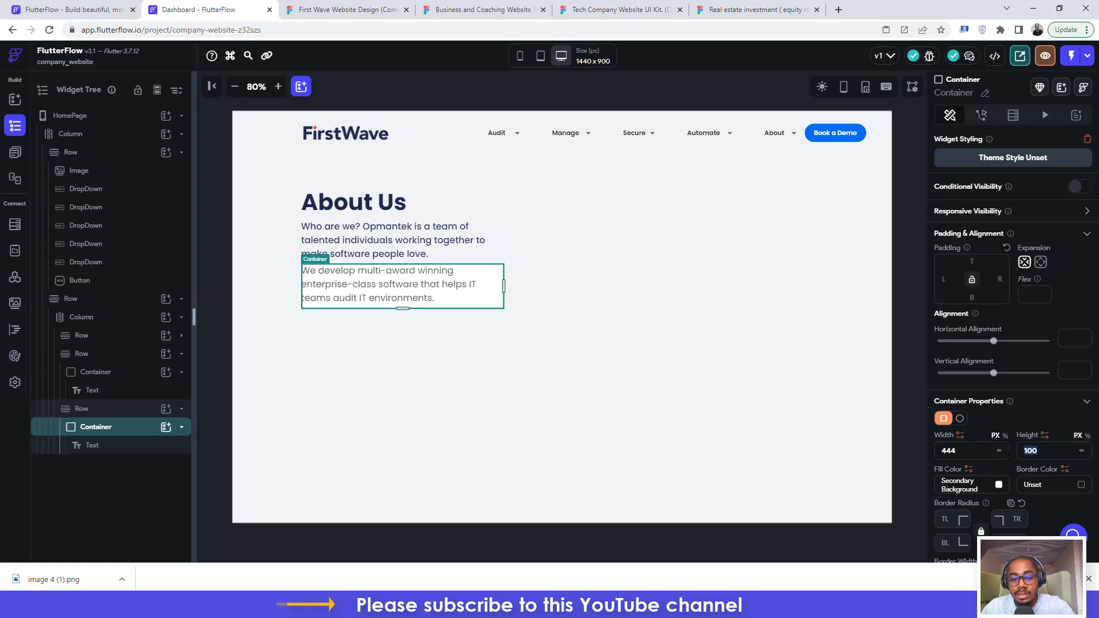
type("96")
left_click(999, 486)
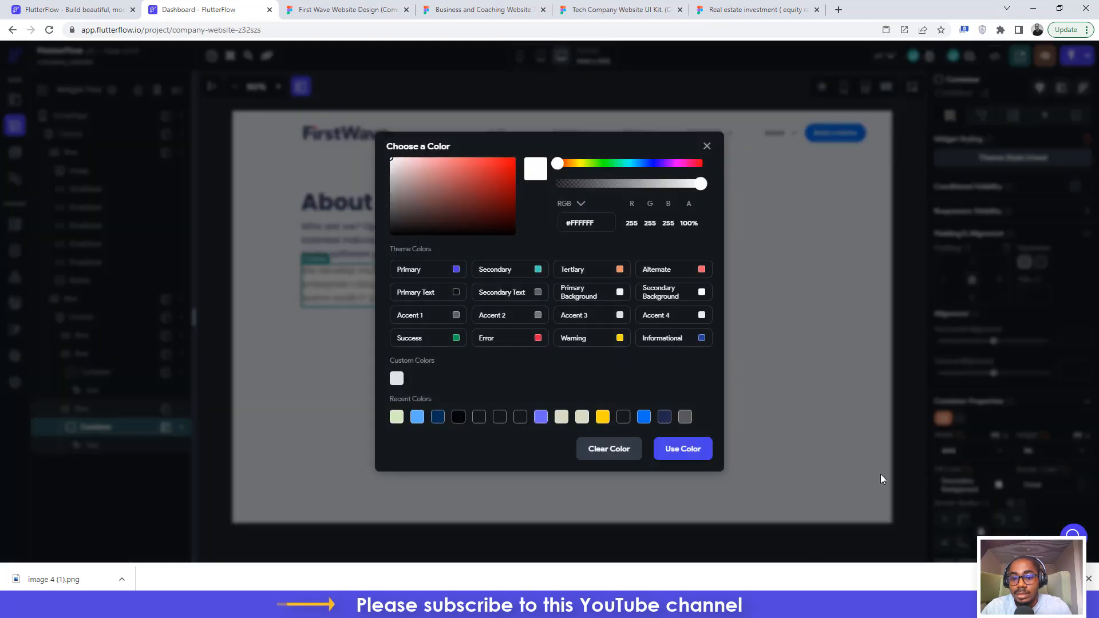
left_click(618, 451)
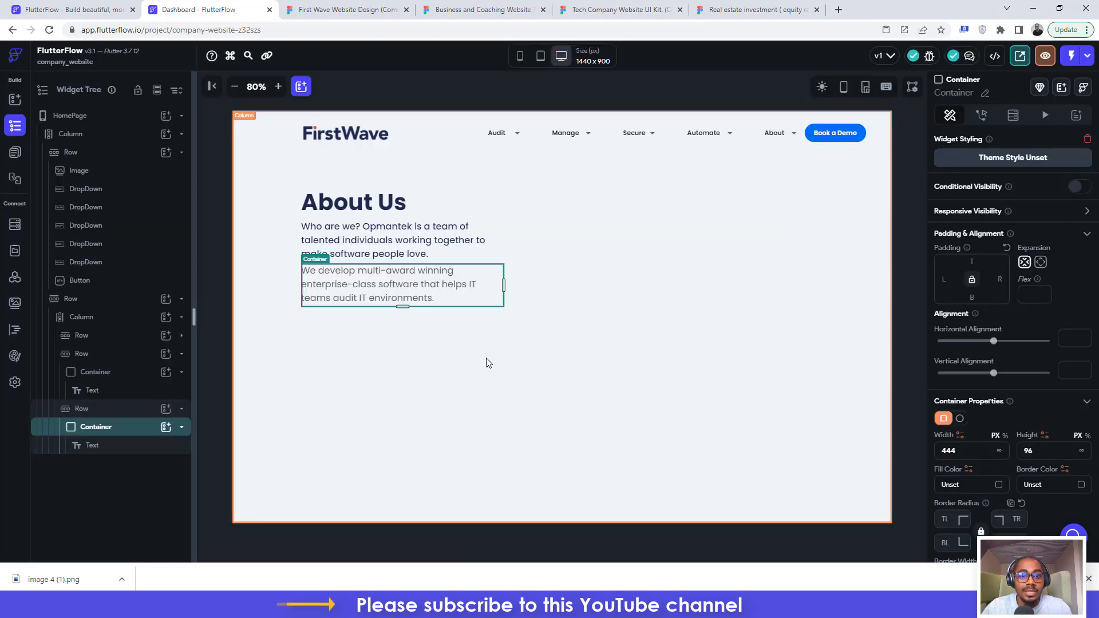
- Look at the hero's button pair in Figma, then copy the header's "Book a Demo" button in FlutterFlow
left_click(321, 9)
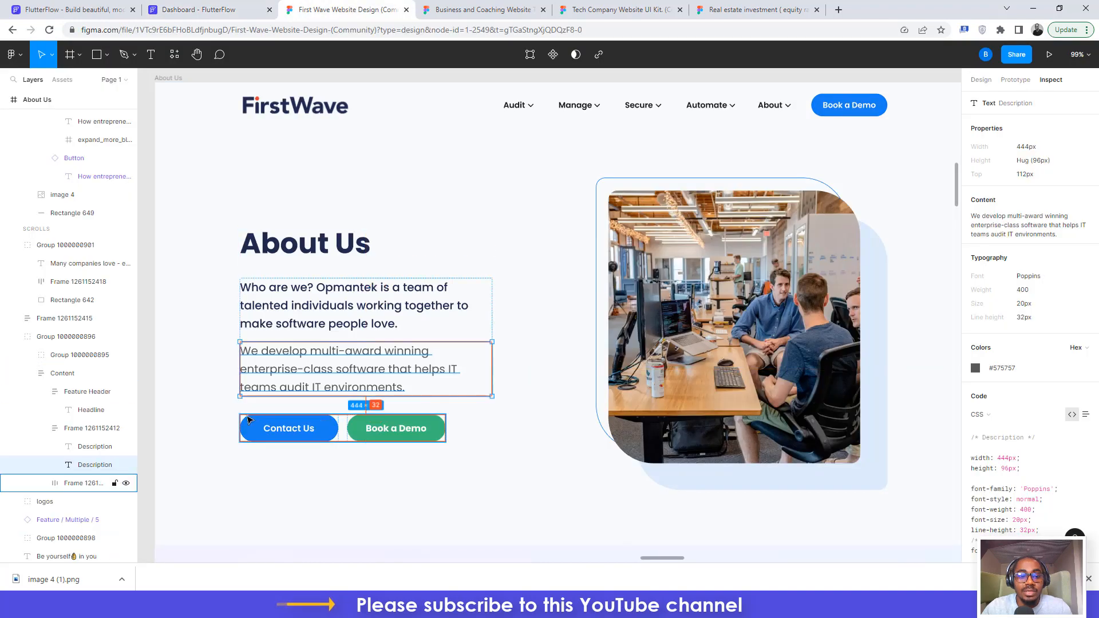
left_click(252, 6)
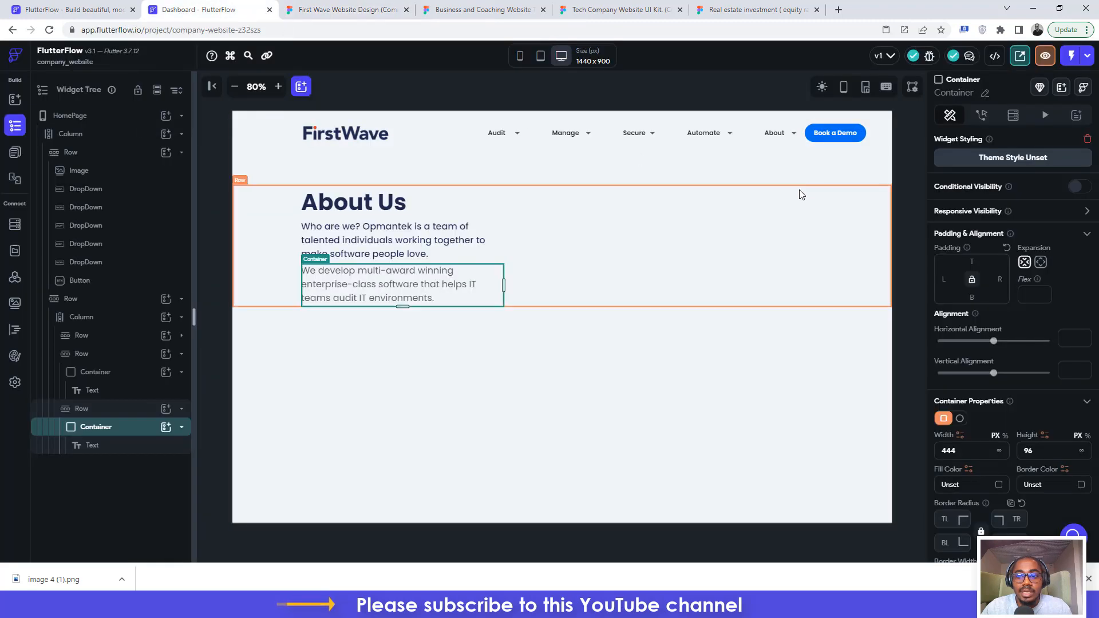
left_click(837, 132)
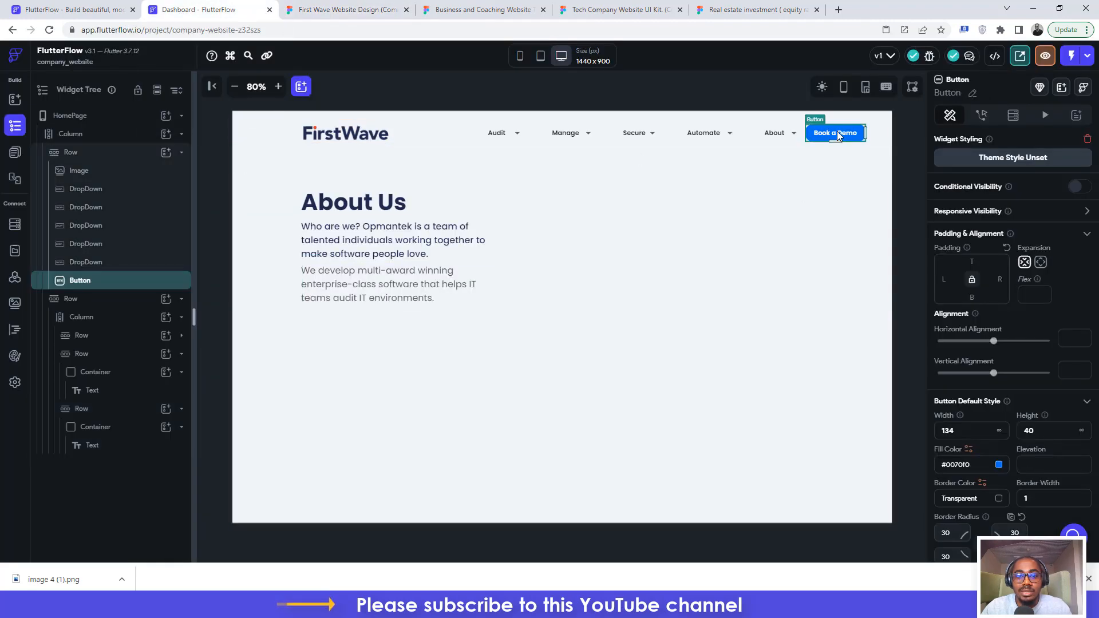
key("ctrl+c")
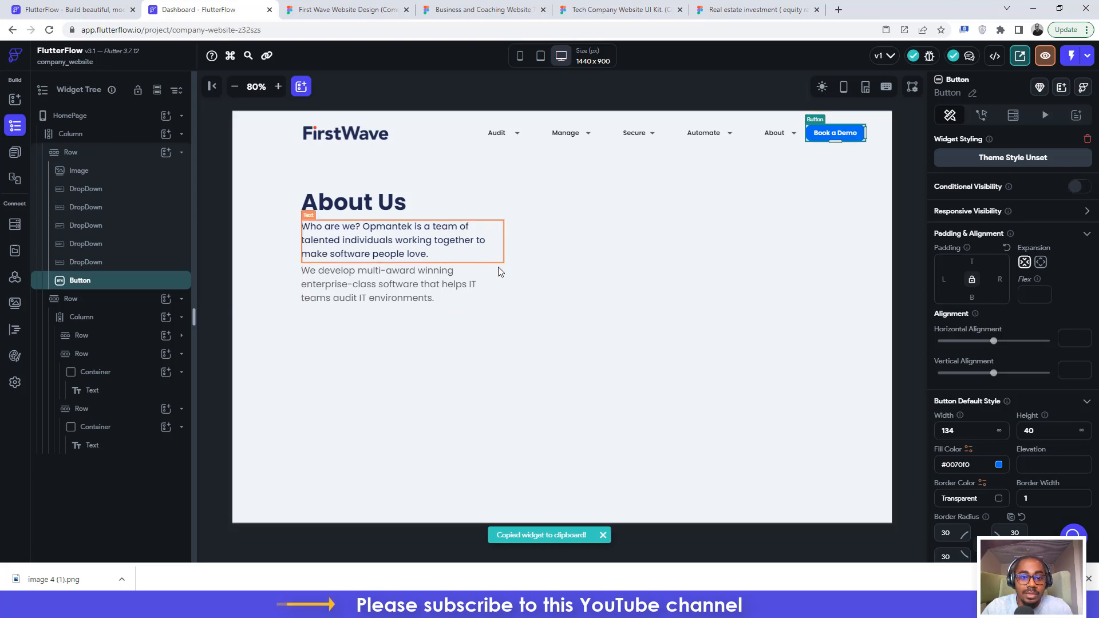
- Add a Row at the end of the About Us column and paste the copied "Book a Demo" button into it
left_click(481, 191)
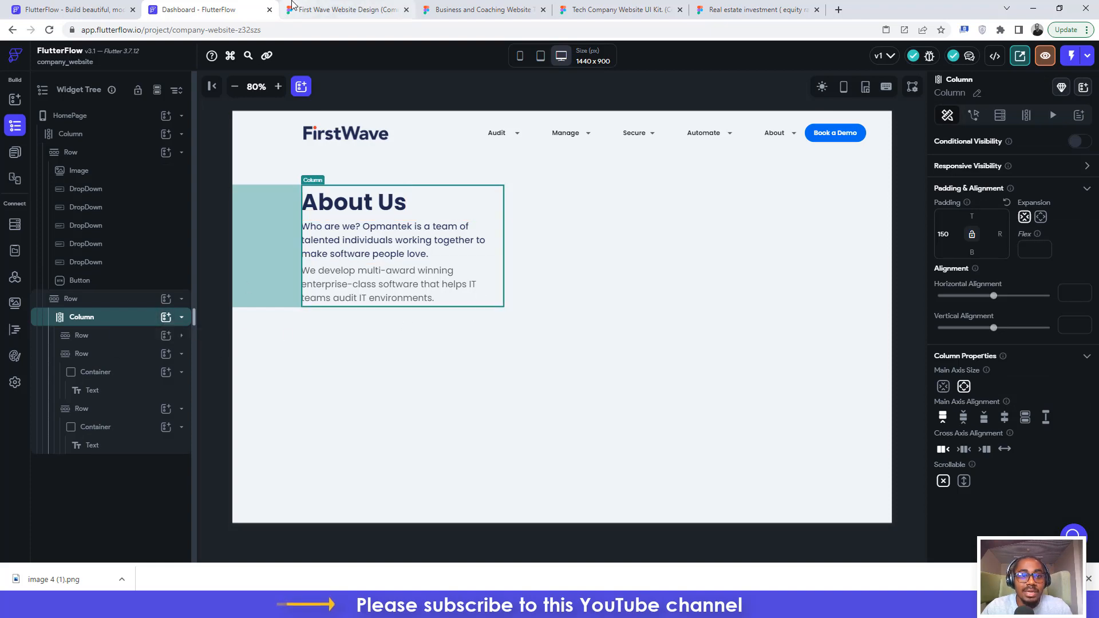
left_click(343, 10)
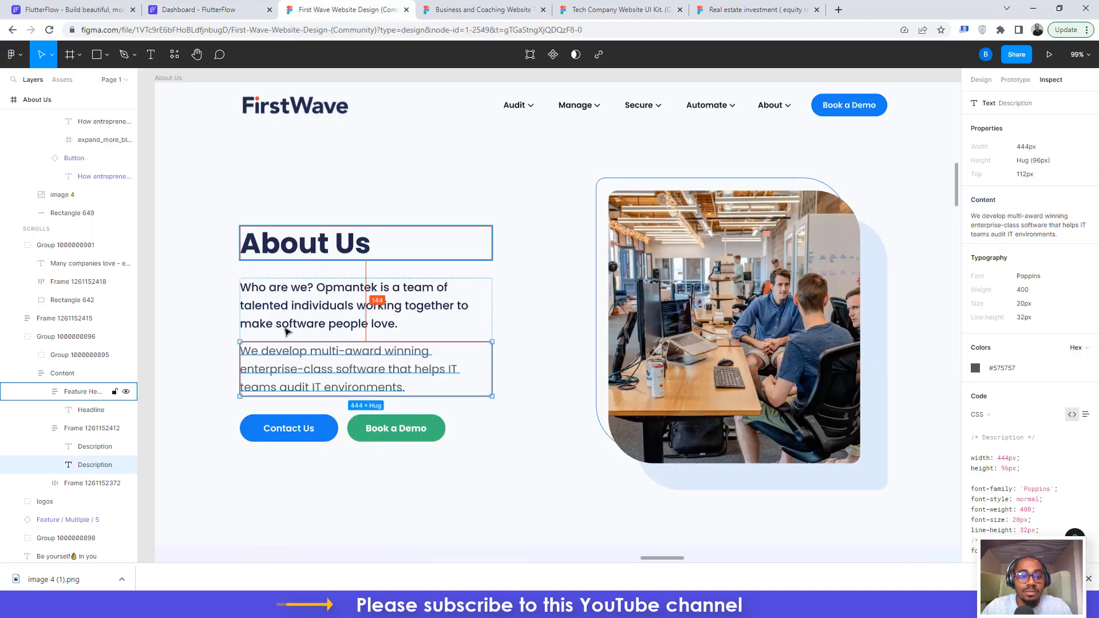
left_click(207, 8)
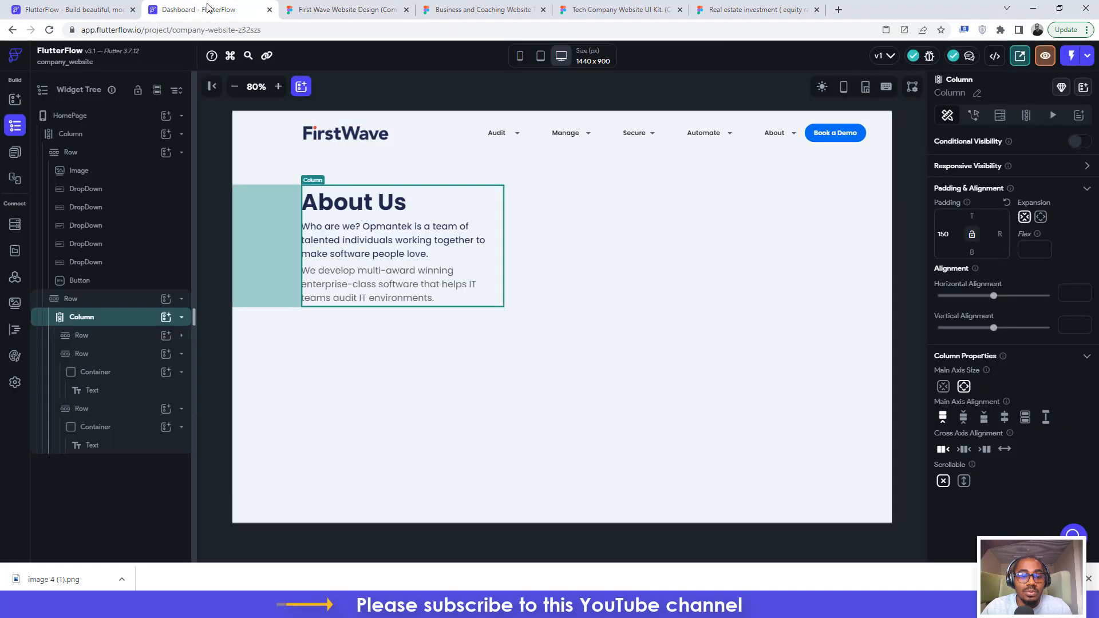
left_click(166, 317)
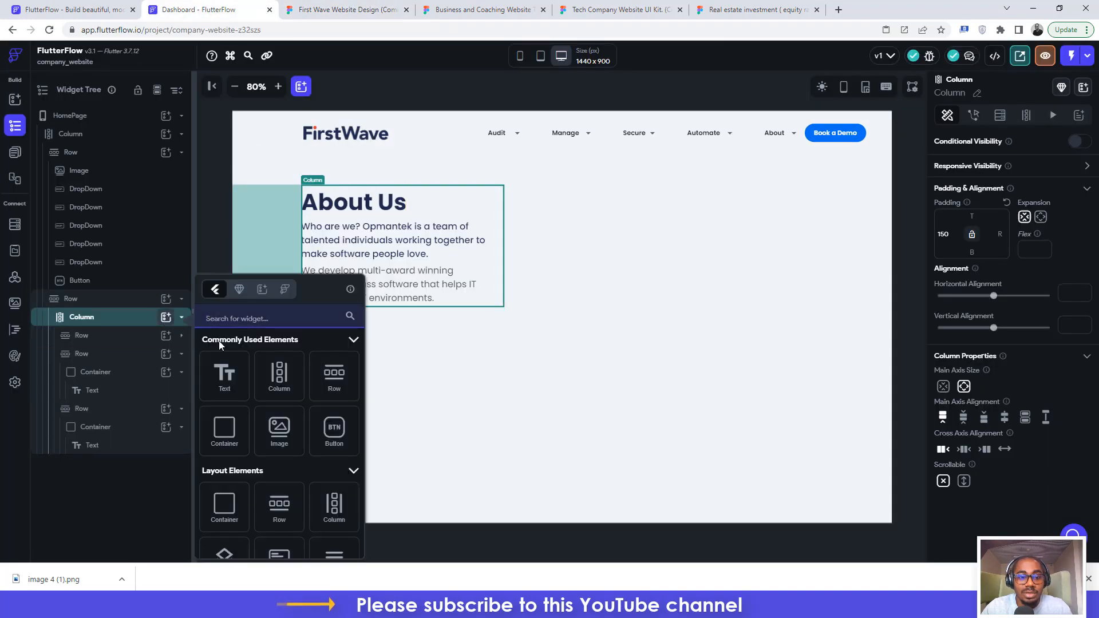
left_click(335, 382)
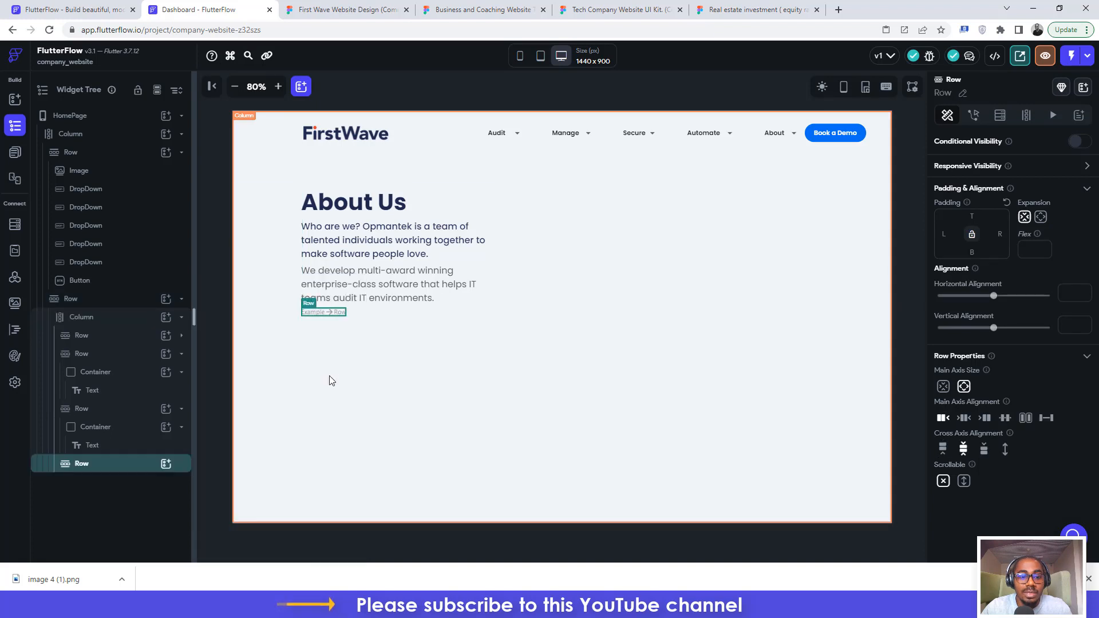
key("ctrl+v")
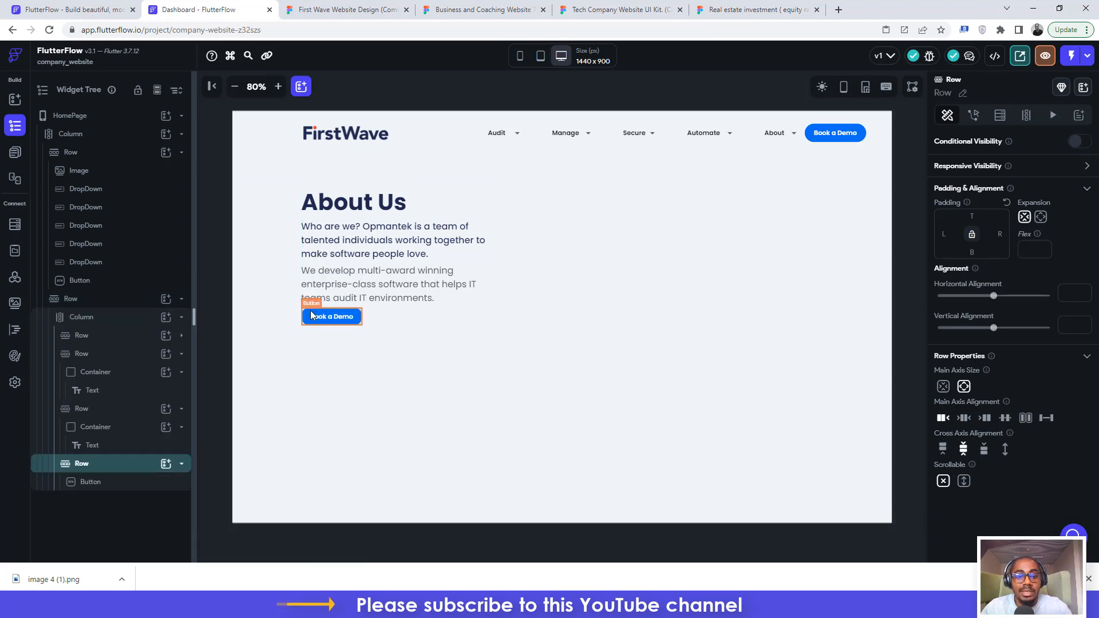
left_click(315, 320)
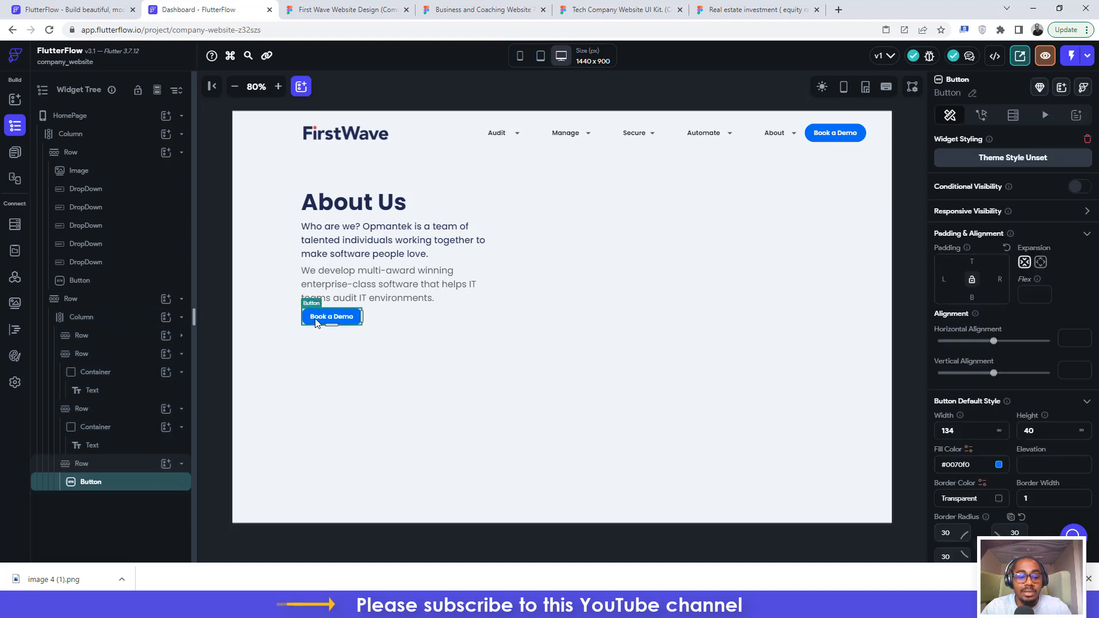
key("ctrl+v")
left_click(344, 9)
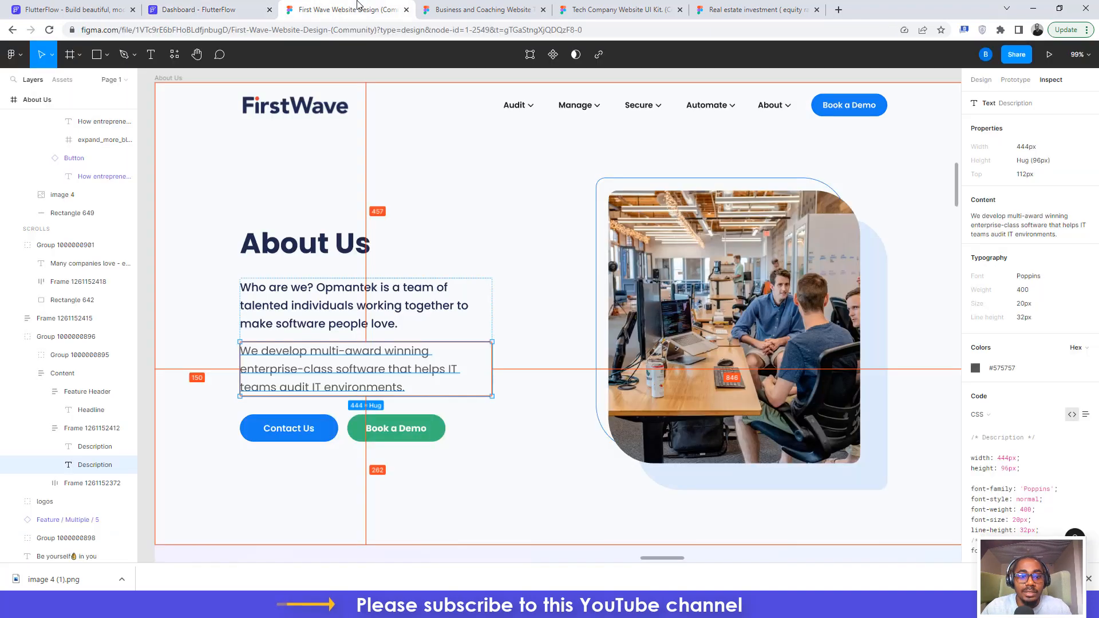
left_click(218, 10)
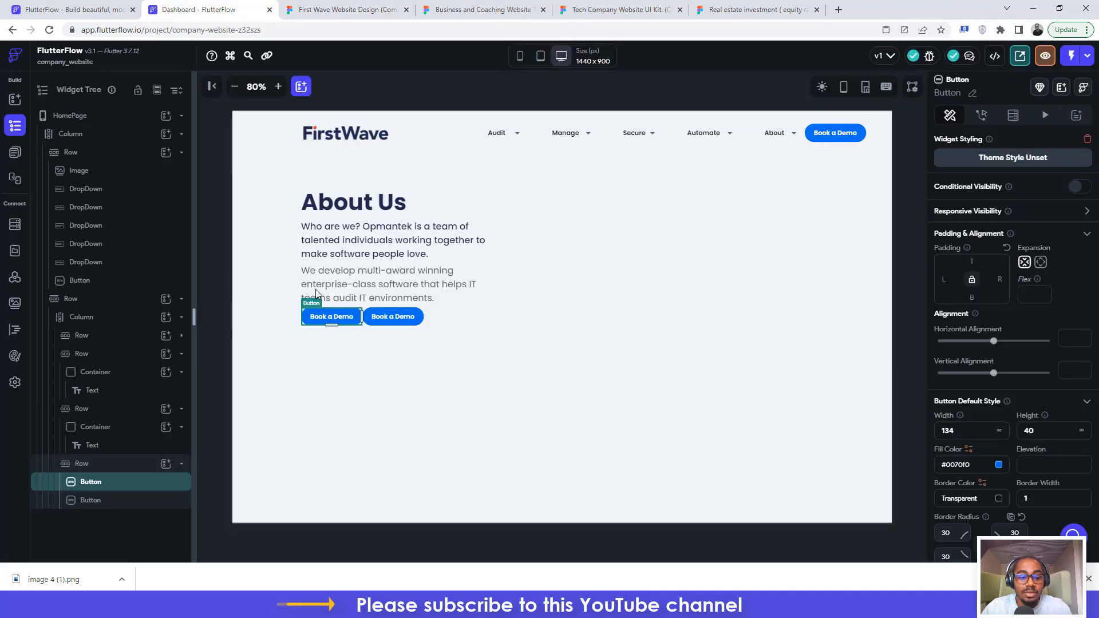
key("ctrl+z")
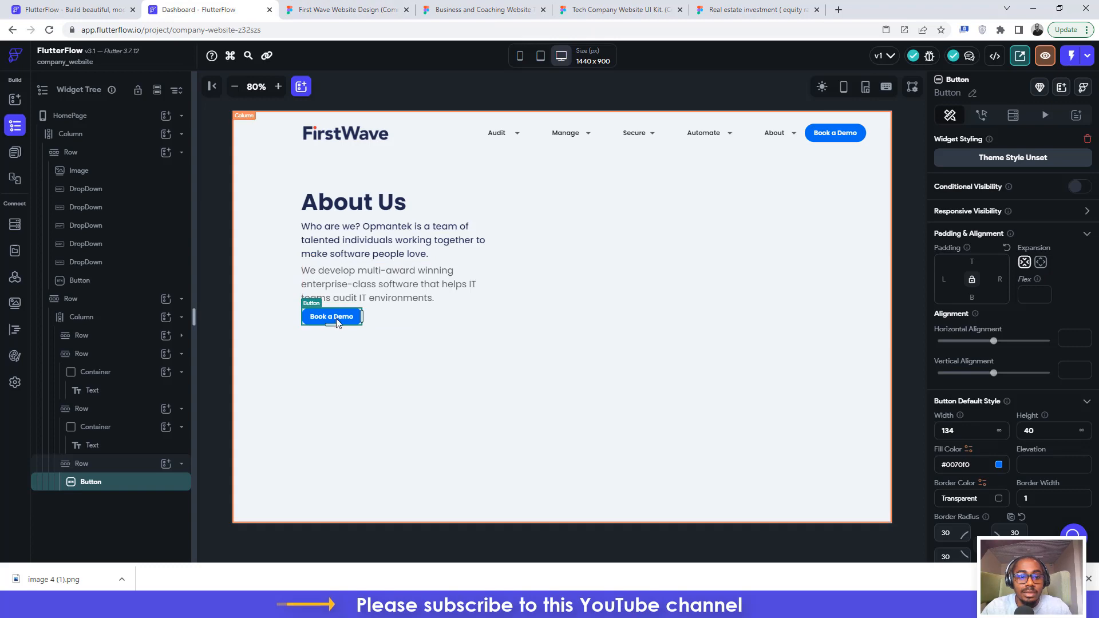
- Inspect the "Contact Us" button's size and spacing in Figma and copy its border color code
left_click(336, 6)
left_click(326, 434)
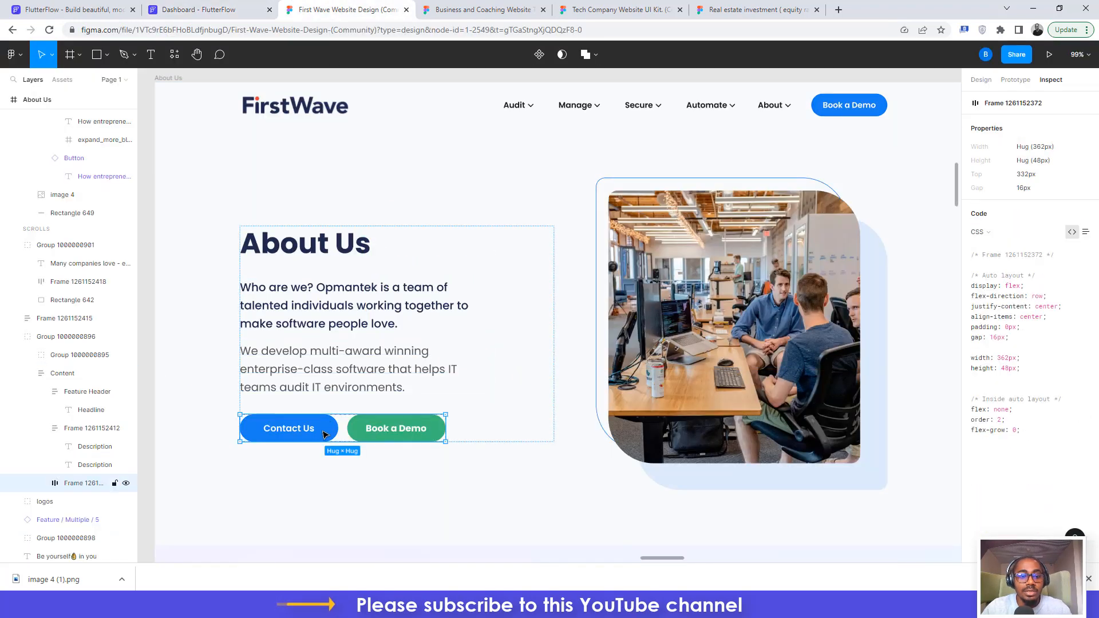
left_click(324, 435)
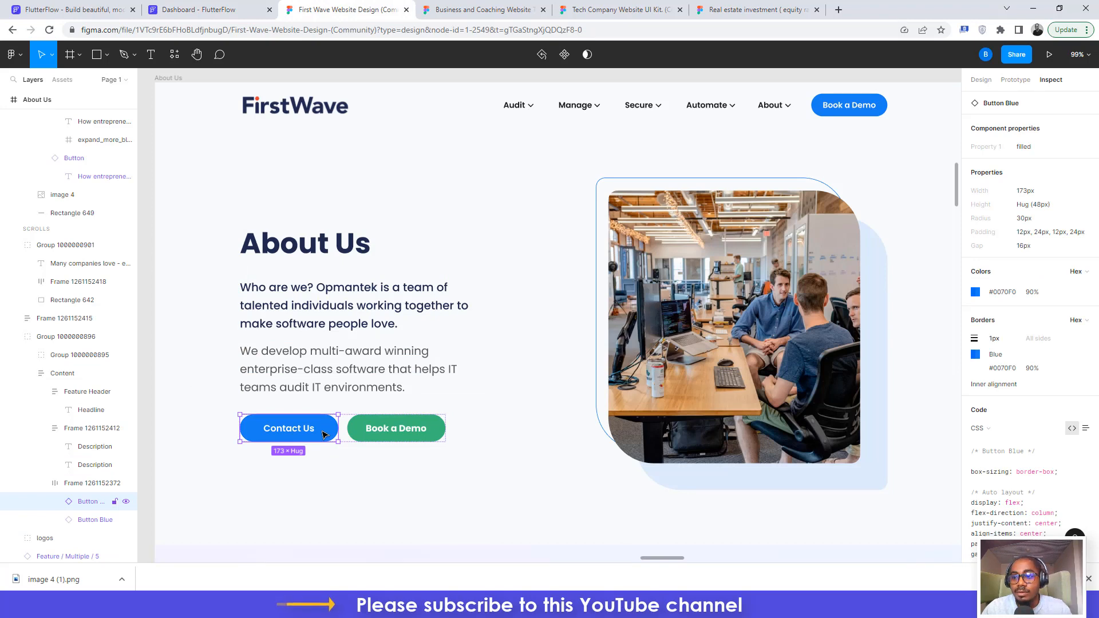
key("alt")
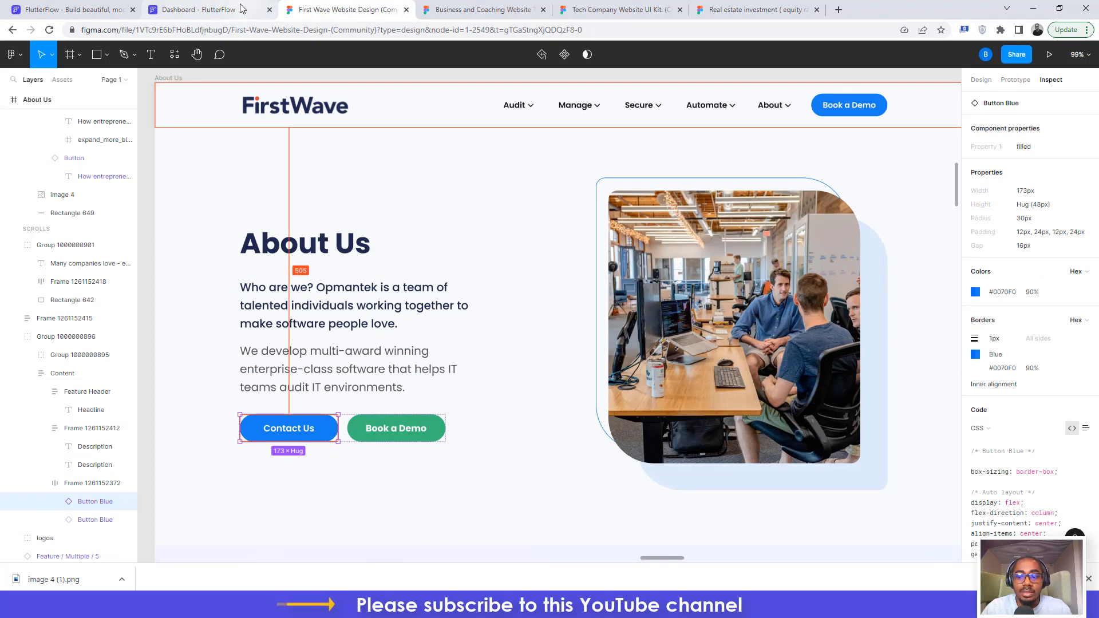
left_click(998, 370)
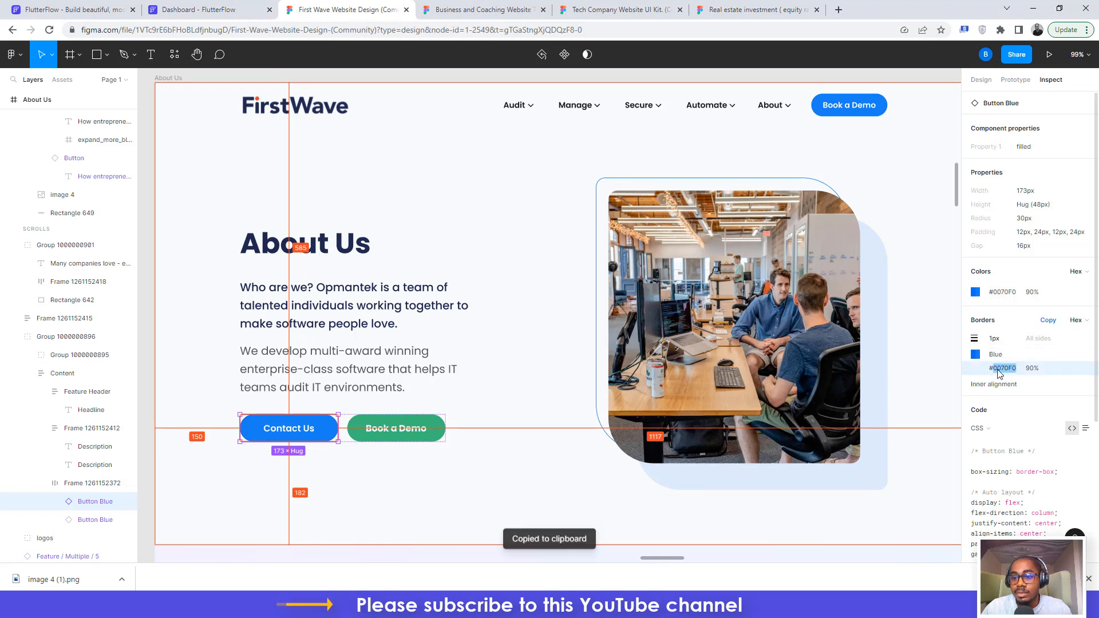
- Back in FlutterFlow, set the pasted hero button's width to 173 and its height to 48
left_click(181, 6)
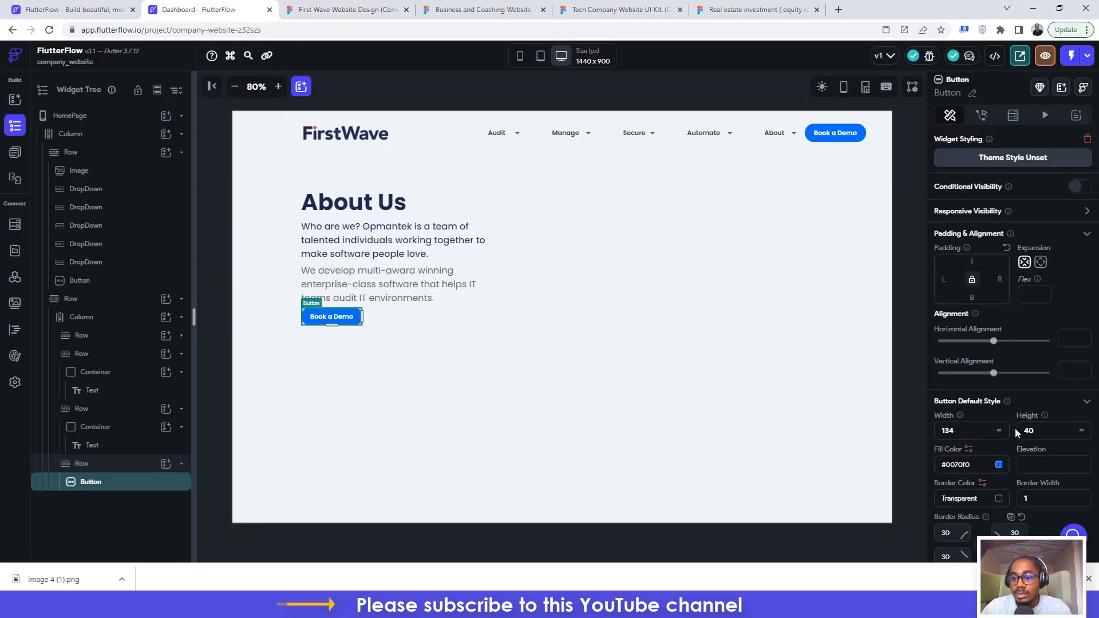
type("174")
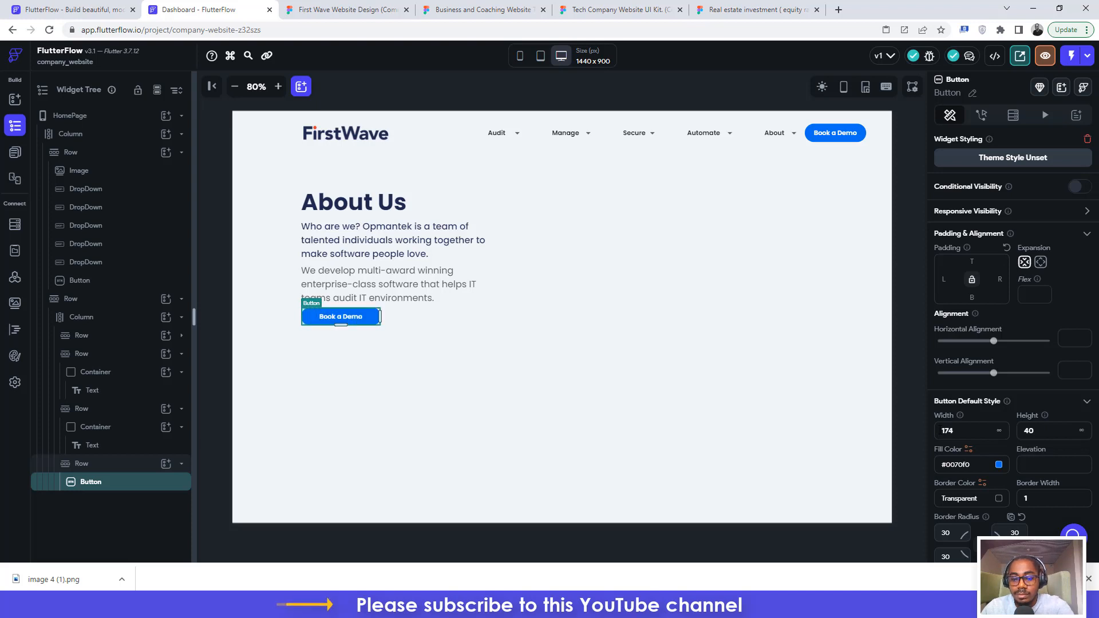
key("BackSpace")
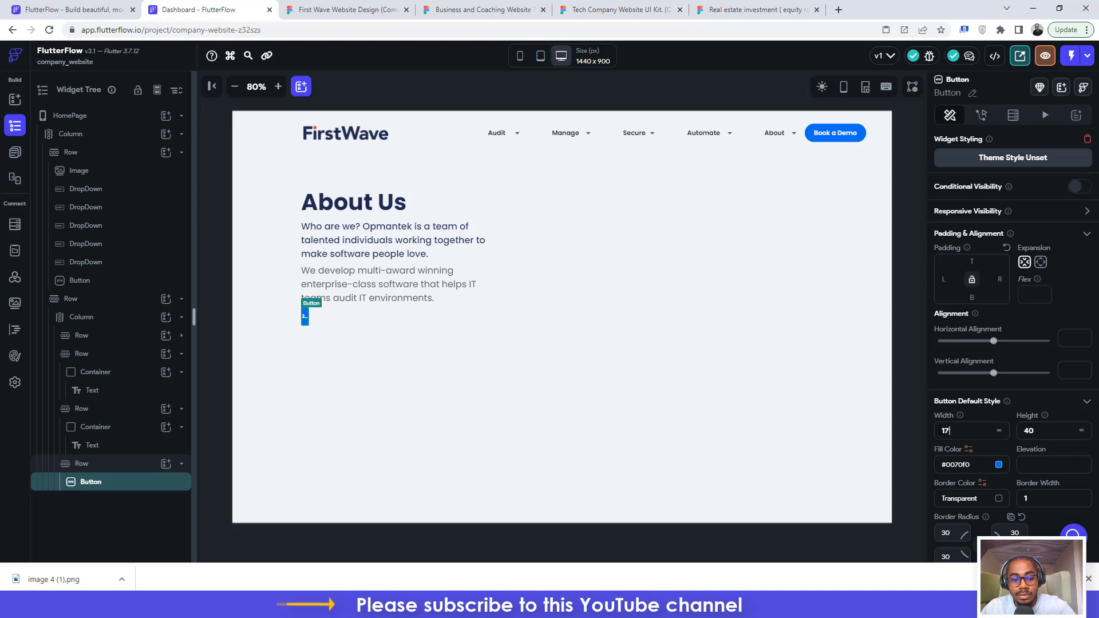
type("3")
left_click(1038, 431)
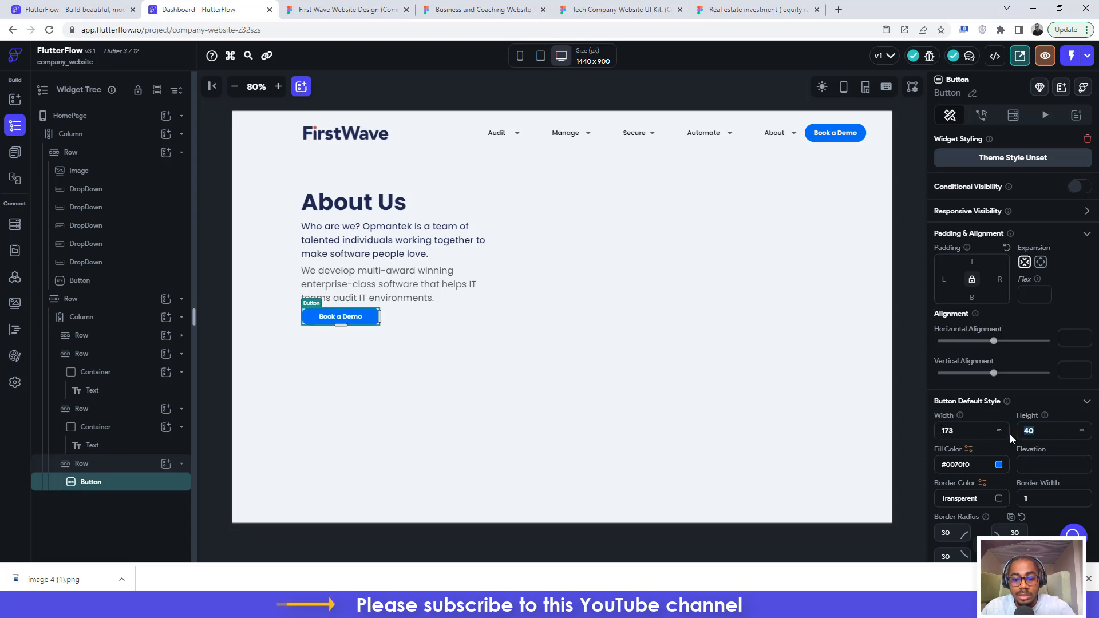
type("48")
- Try to set the hero button's fill color to #0070F0E5
scroll(999, 301, "down", 5)
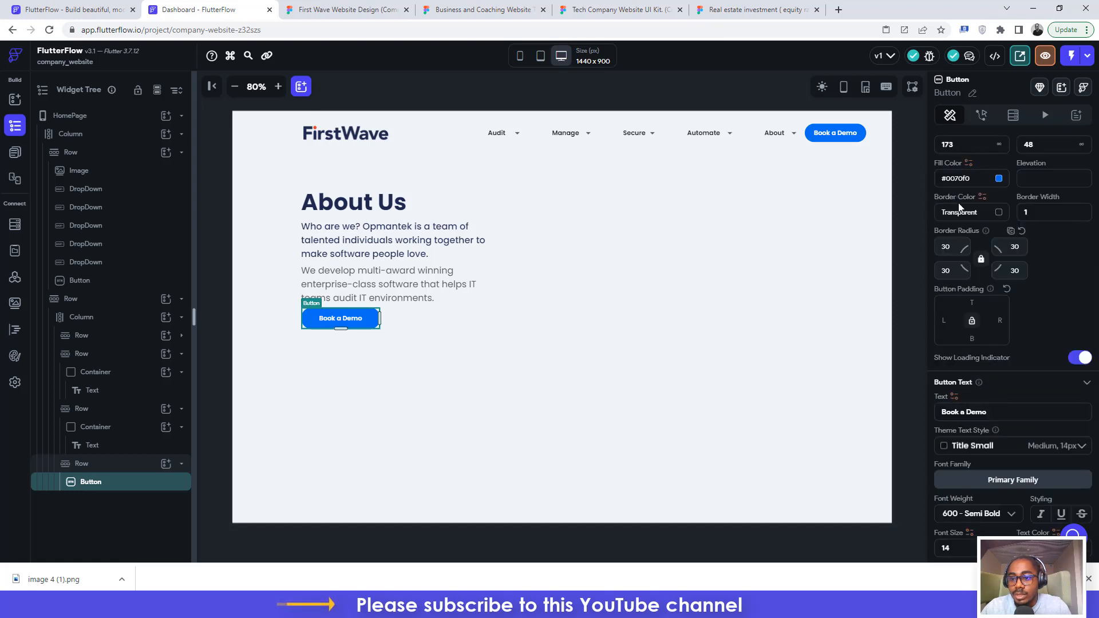
left_click(954, 178)
type("#0C70F0E5")
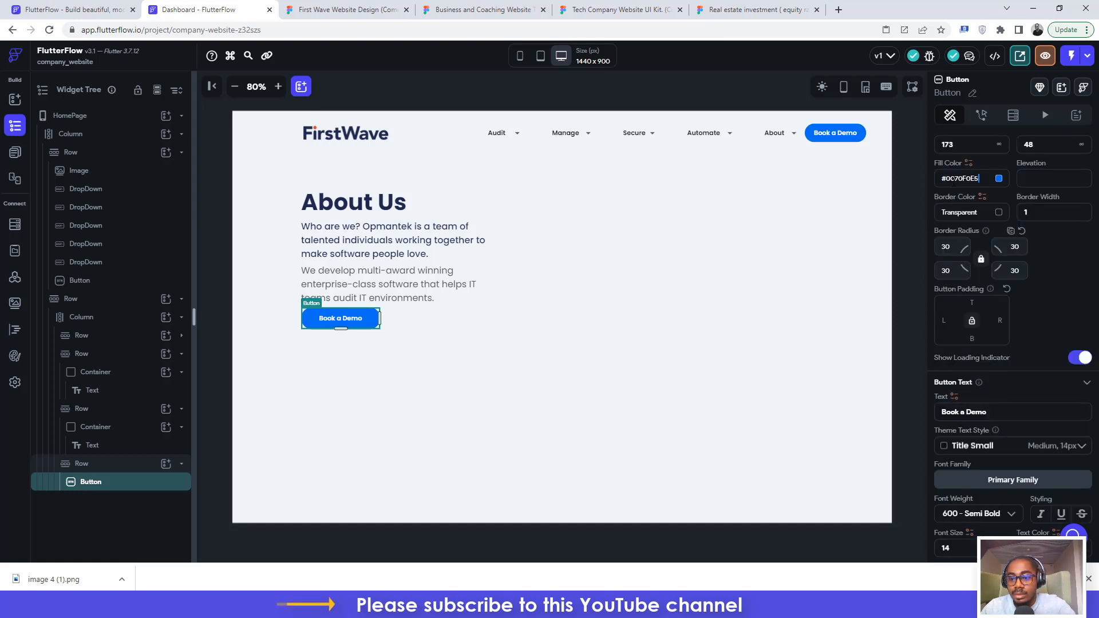
key("Return")
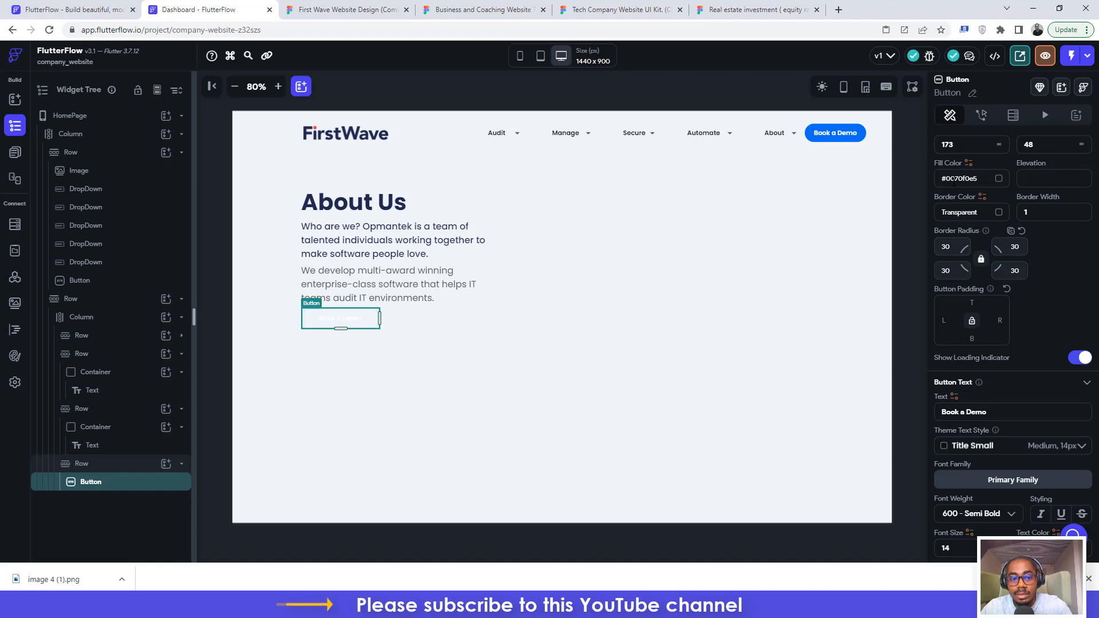
- Copy the "Contact Us" button's fill color code from Figma and set the FlutterFlow hero button's fill color to #0070F0
left_click(343, 10)
left_click(1002, 294)
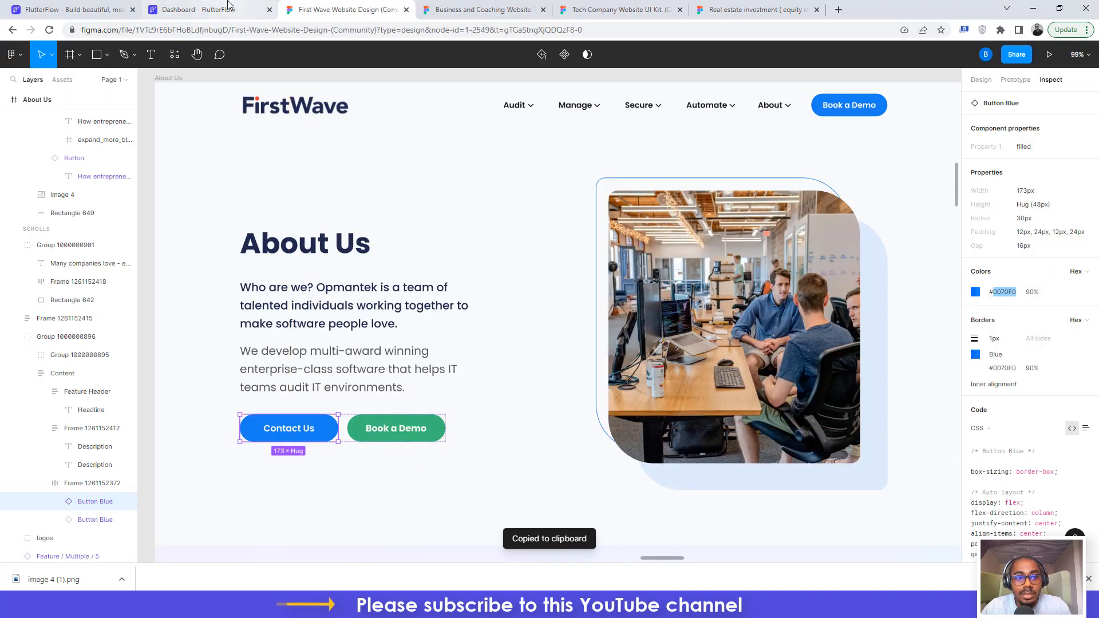
left_click(195, 10)
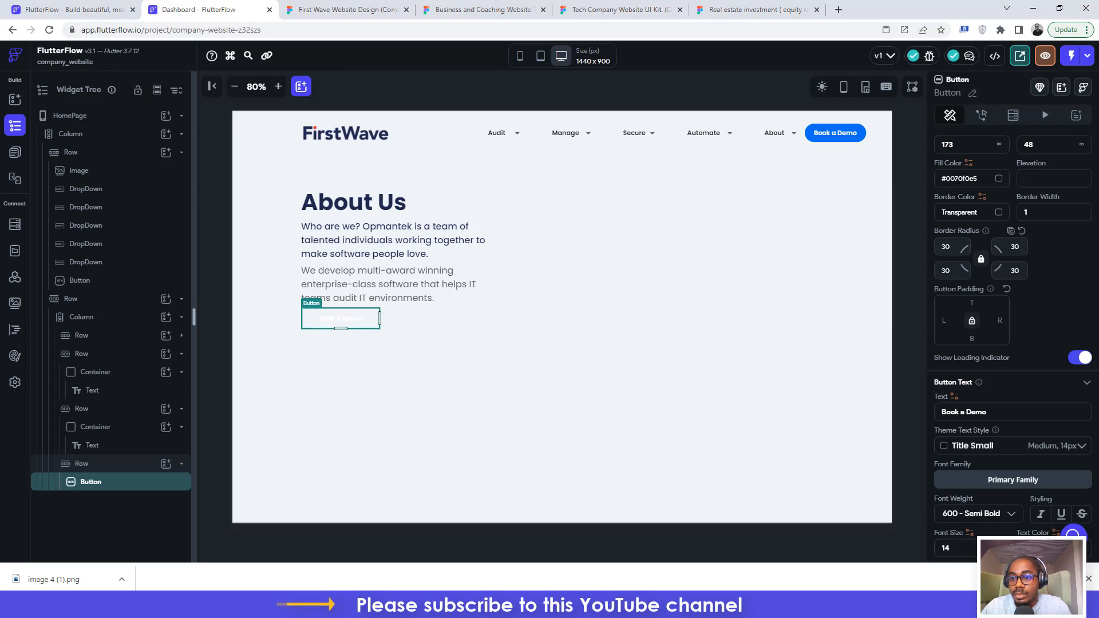
left_click(961, 179)
key("ctrl+v")
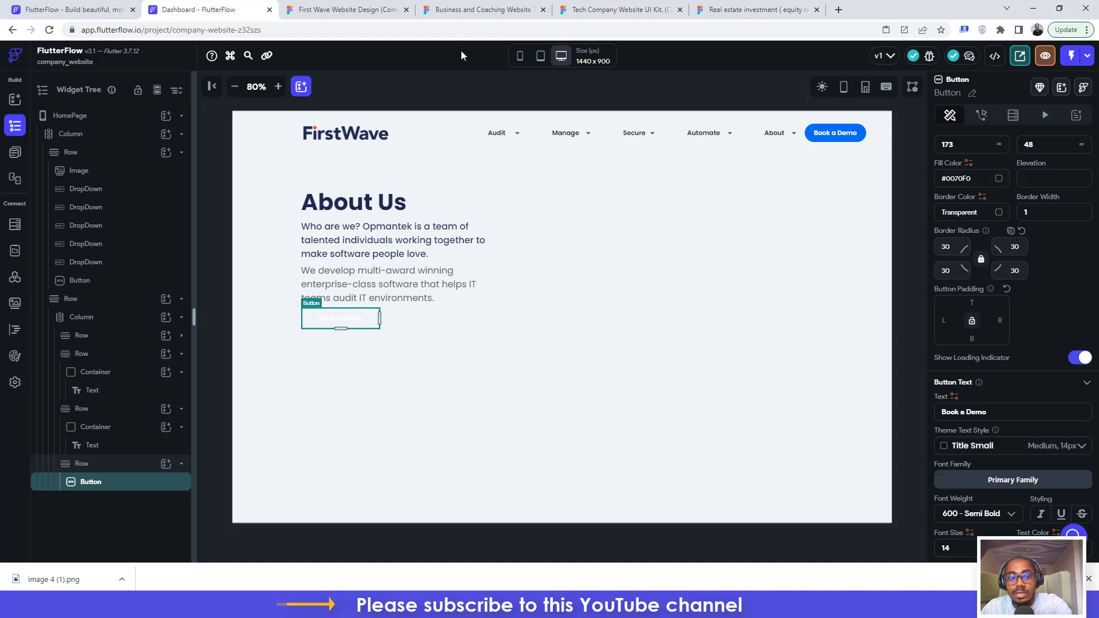
left_click(331, 10)
left_click(215, 9)
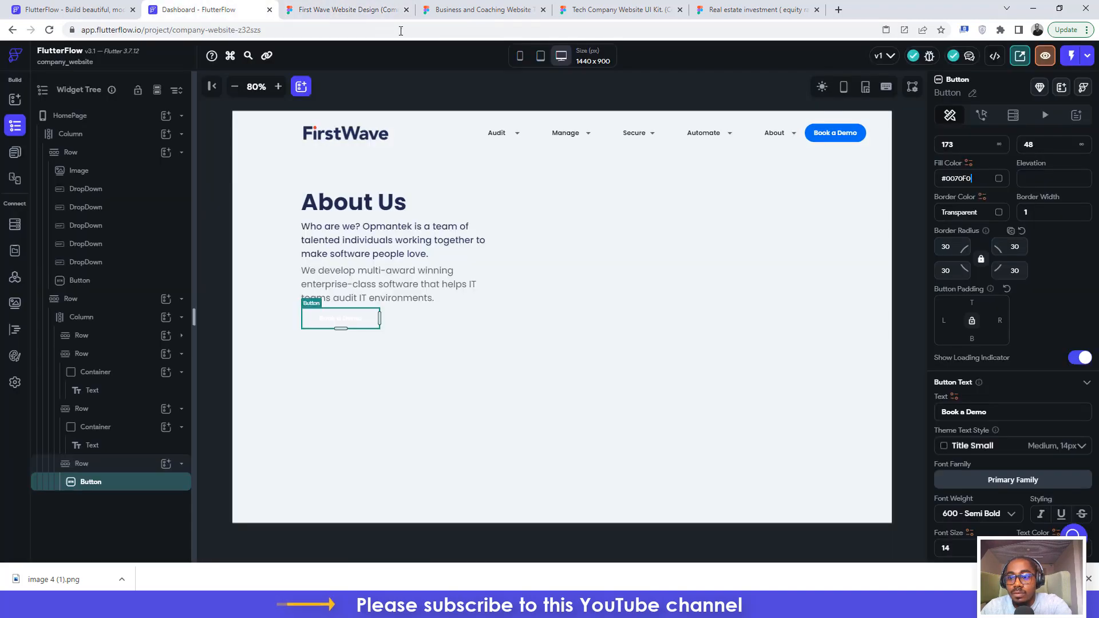
key("Return")
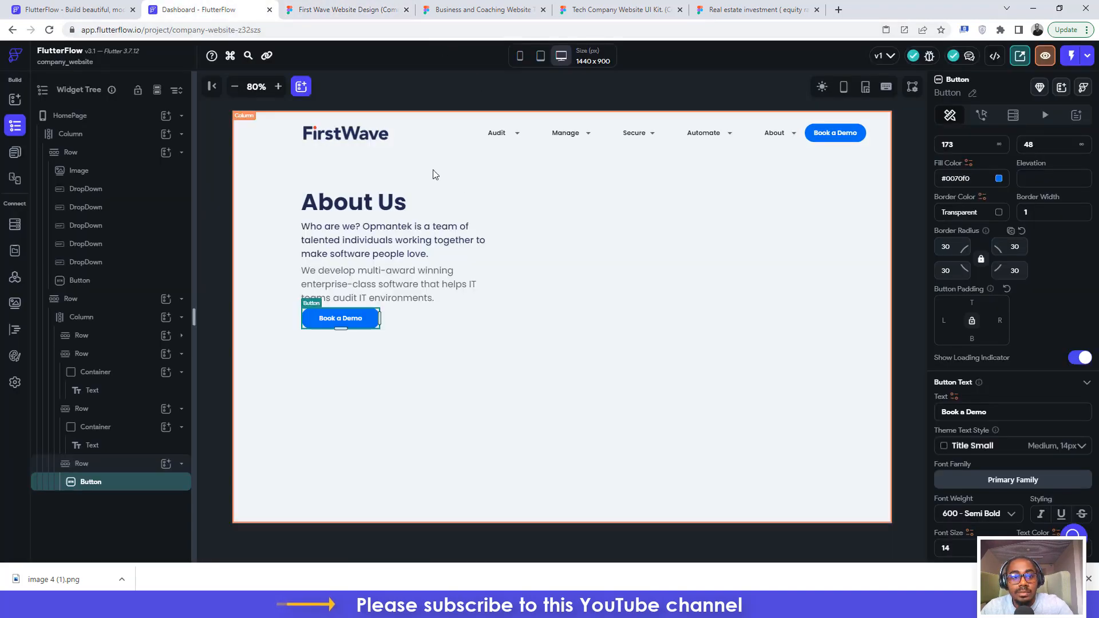
- Check the blue button's label in Figma, and in FlutterFlow set the hero button's text to "Contact Us"
left_click(344, 10)
double_click(300, 428)
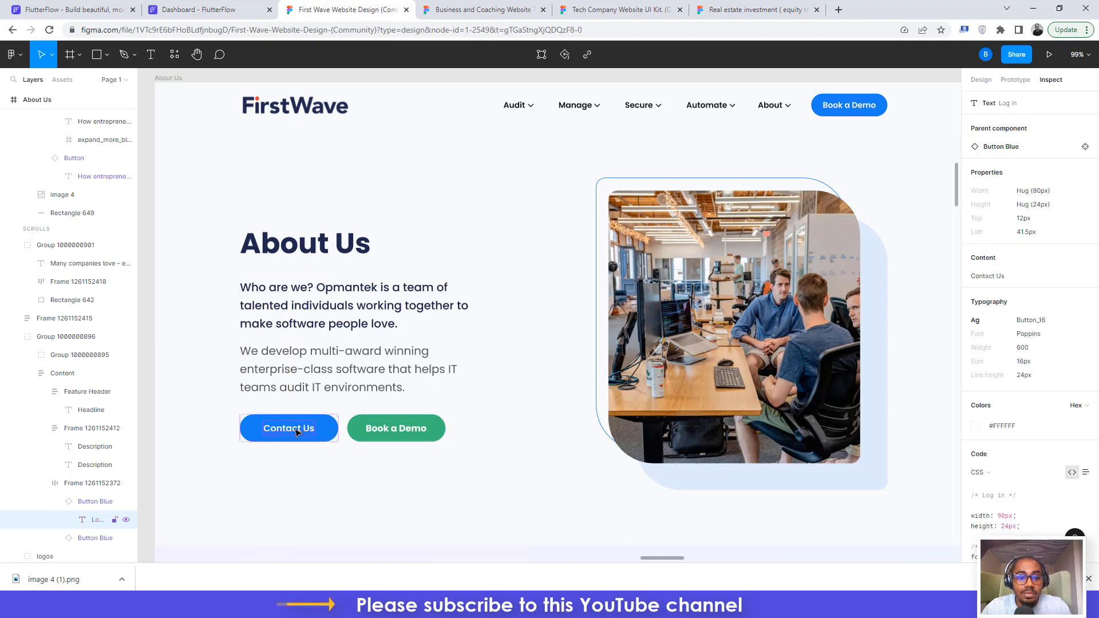
left_click(215, 9)
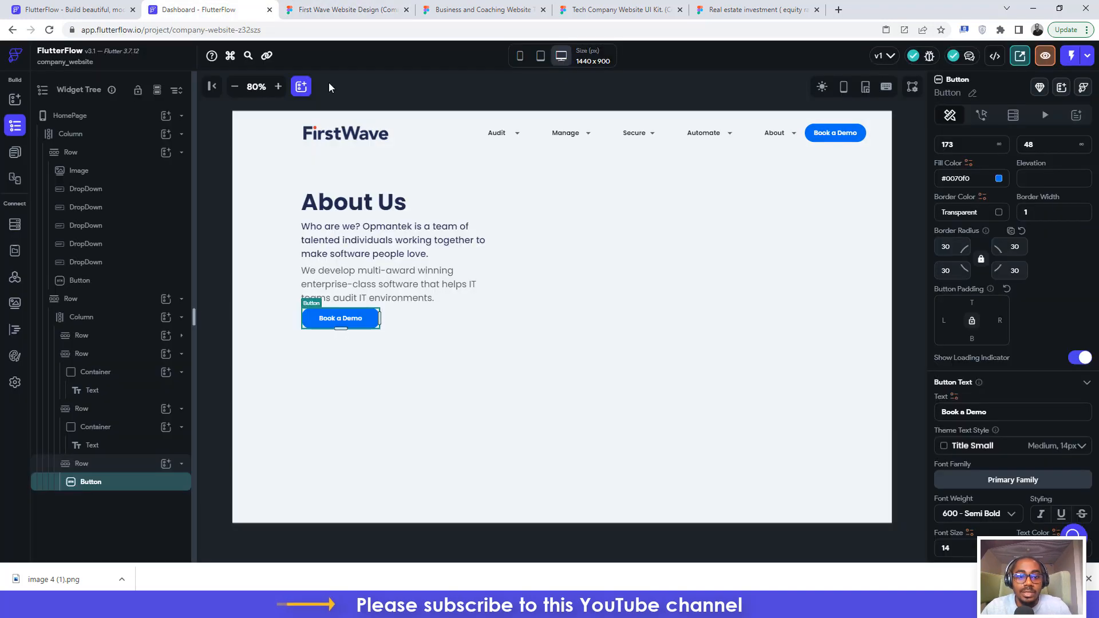
scroll(1035, 318, "down", 2)
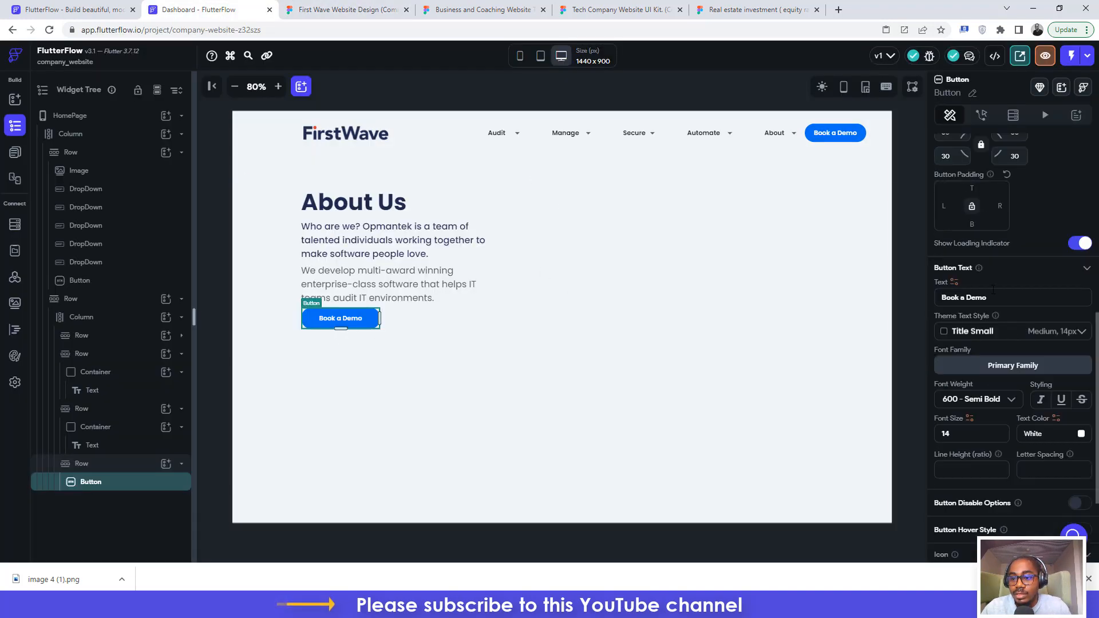
left_click_drag(987, 297, 931, 301)
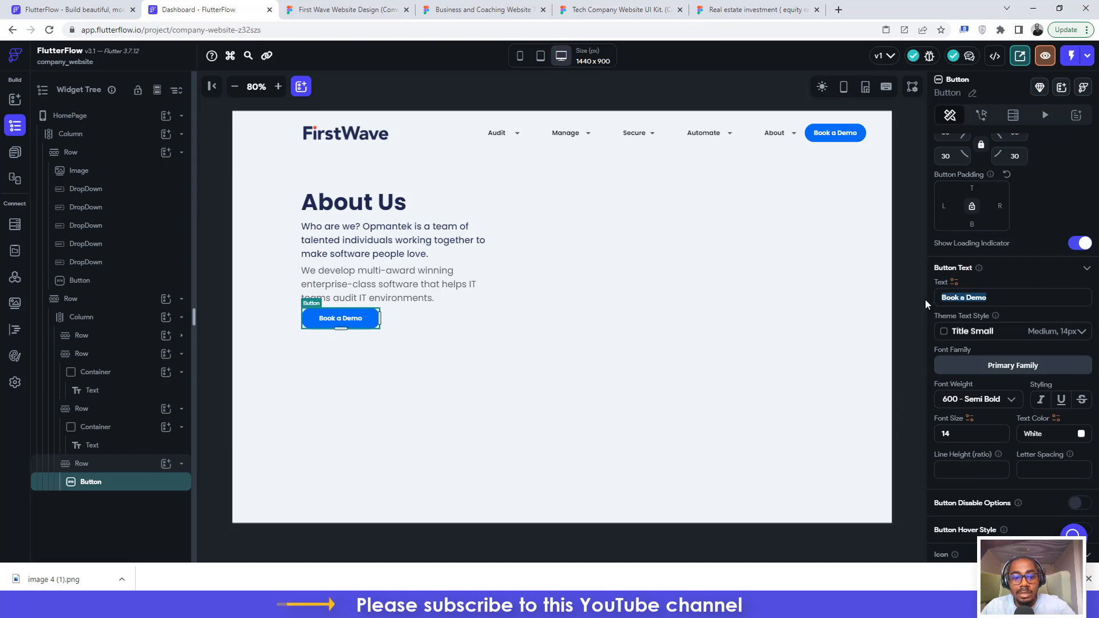
type("Contact Us")
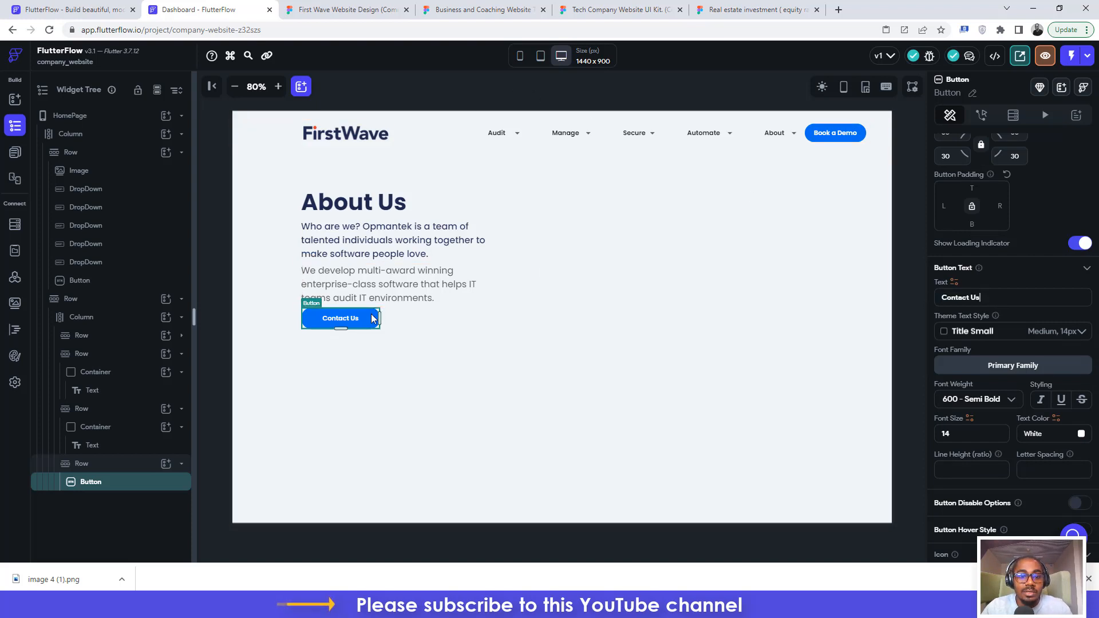
- Duplicate the "Contact Us" button within its row and, following the Figma design, set the copy's text to "Book a Demo"
key("ctrl+d")
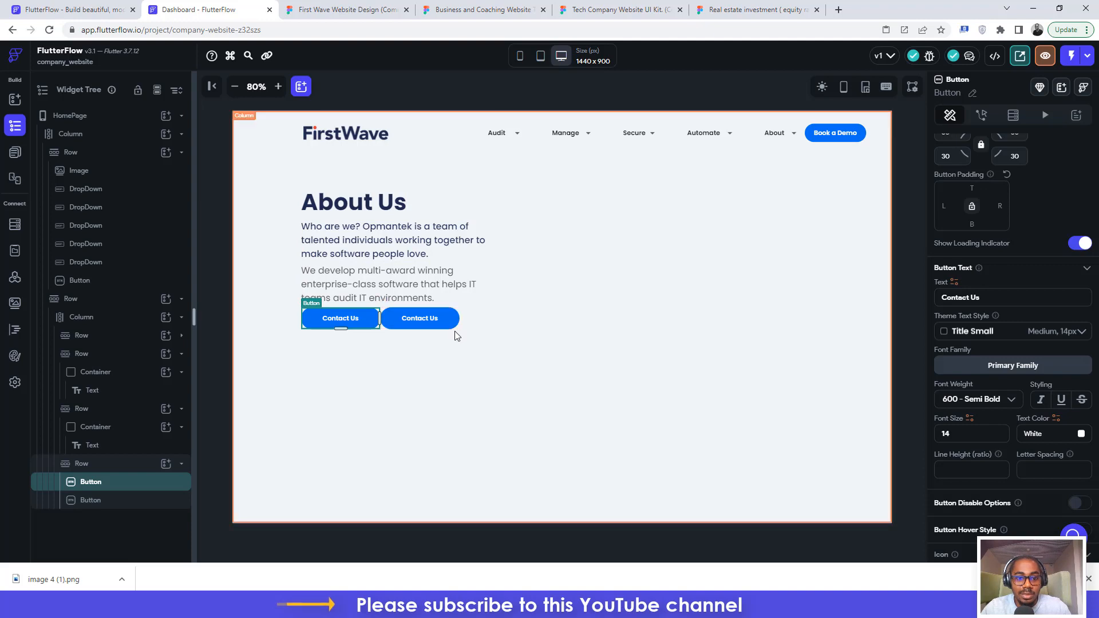
left_click(439, 319)
left_click(341, 9)
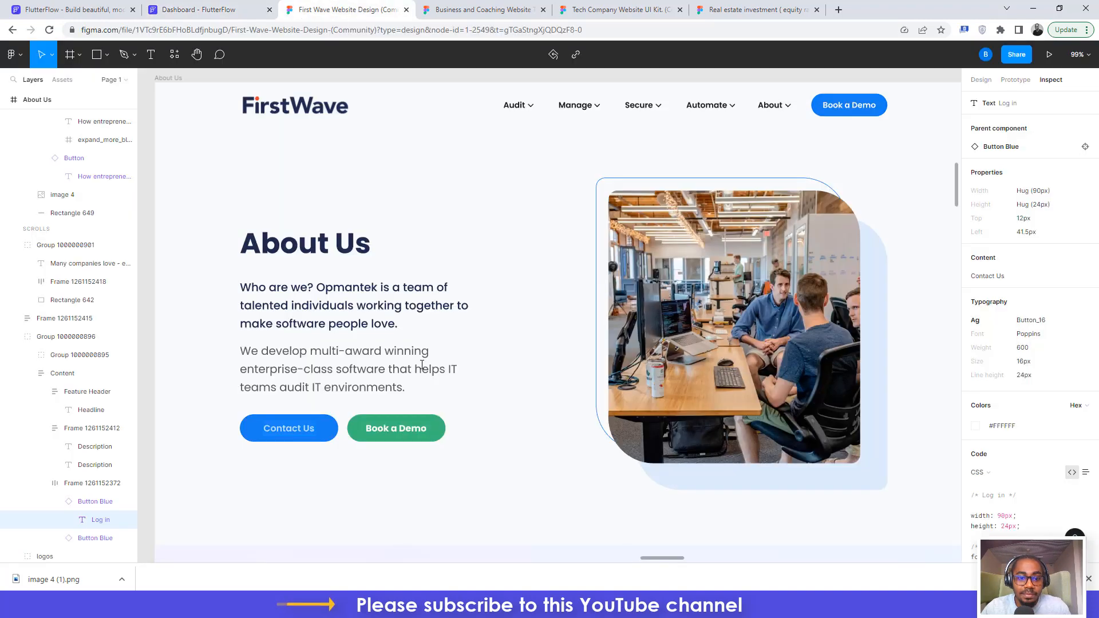
left_click(409, 427)
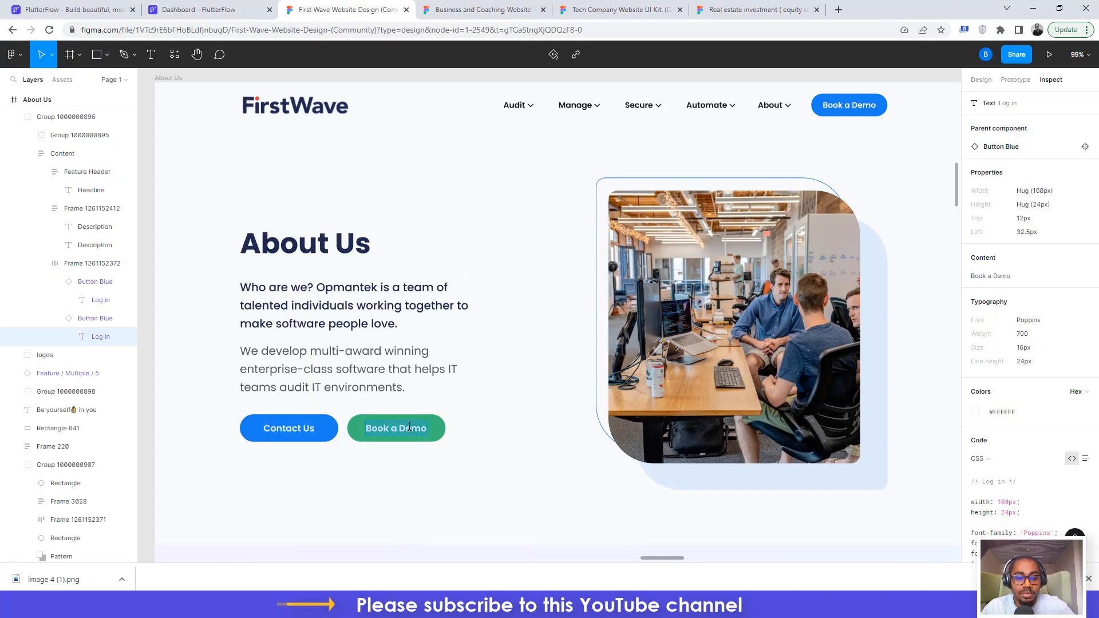
left_click(198, 10)
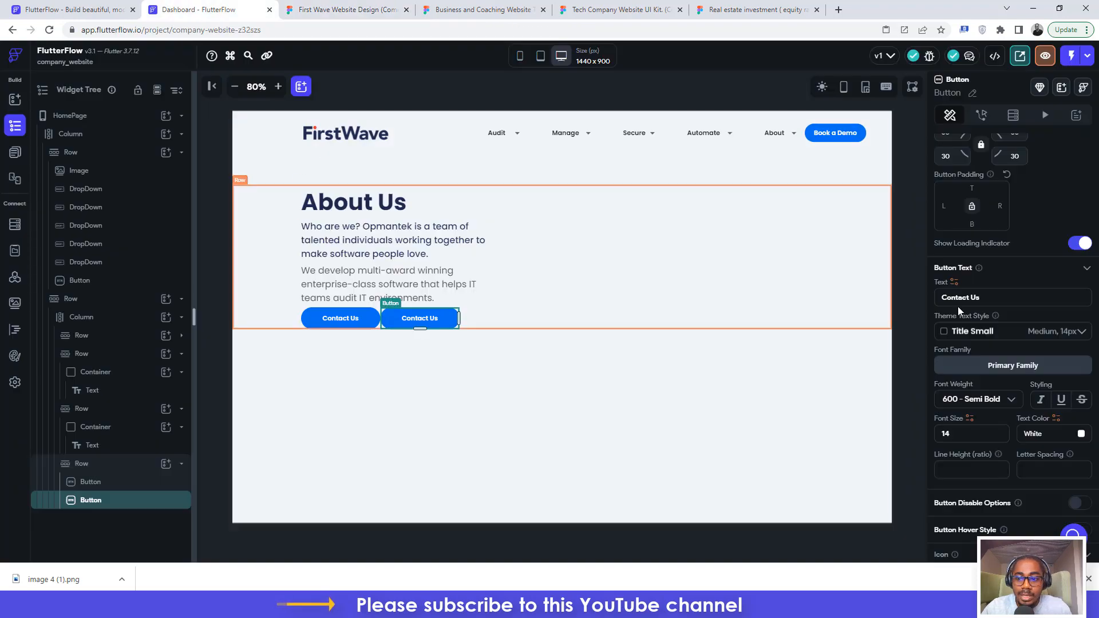
triple_click(982, 297)
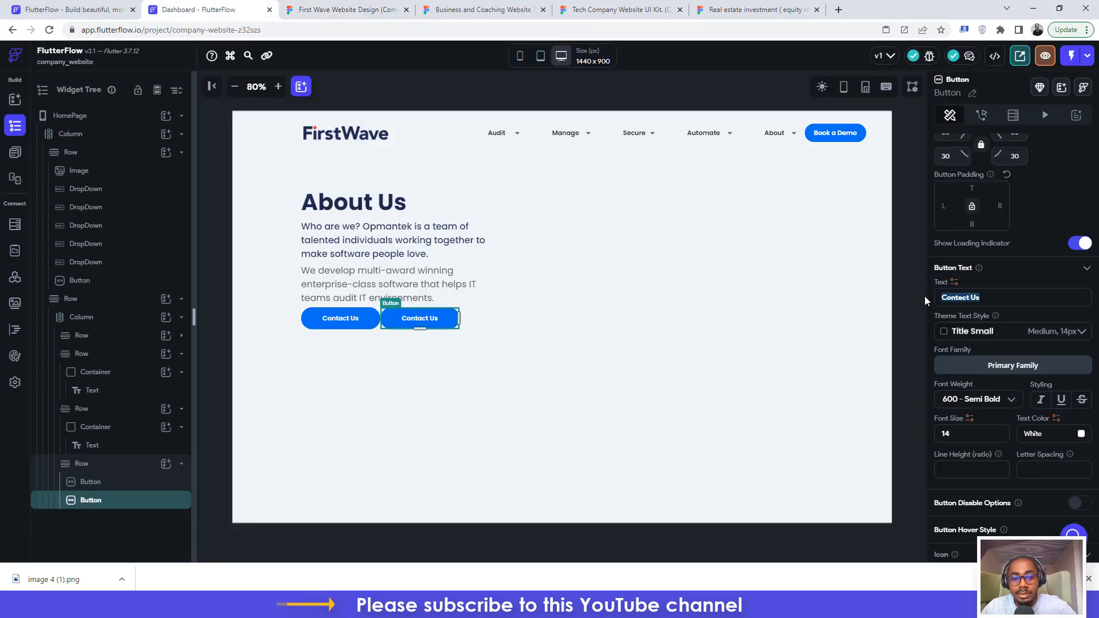
type("Book a Demo")
- Copy the green button's fill color code from Figma and apply #3CBA79 as the FlutterFlow hero "Book a Demo" button's fill color
left_click(389, 8)
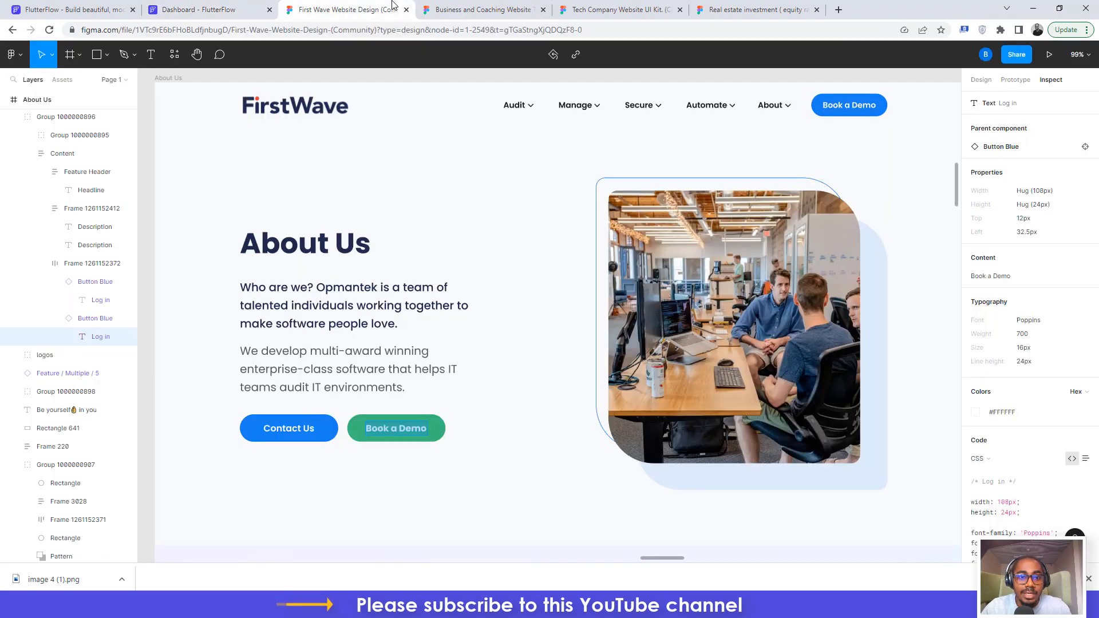
left_click(439, 429)
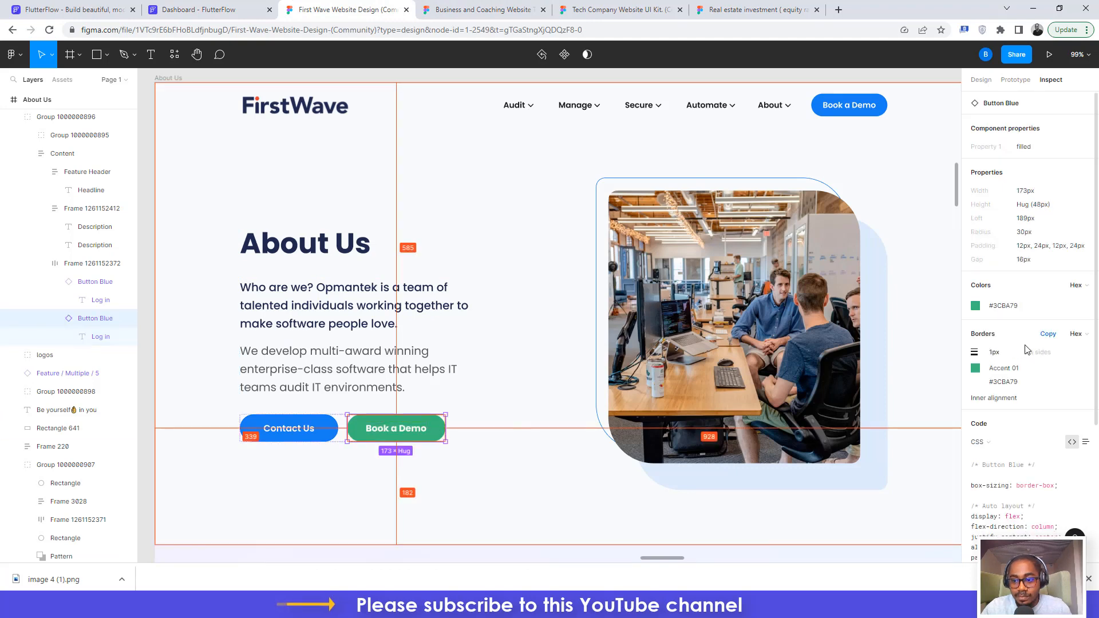
left_click(1013, 309)
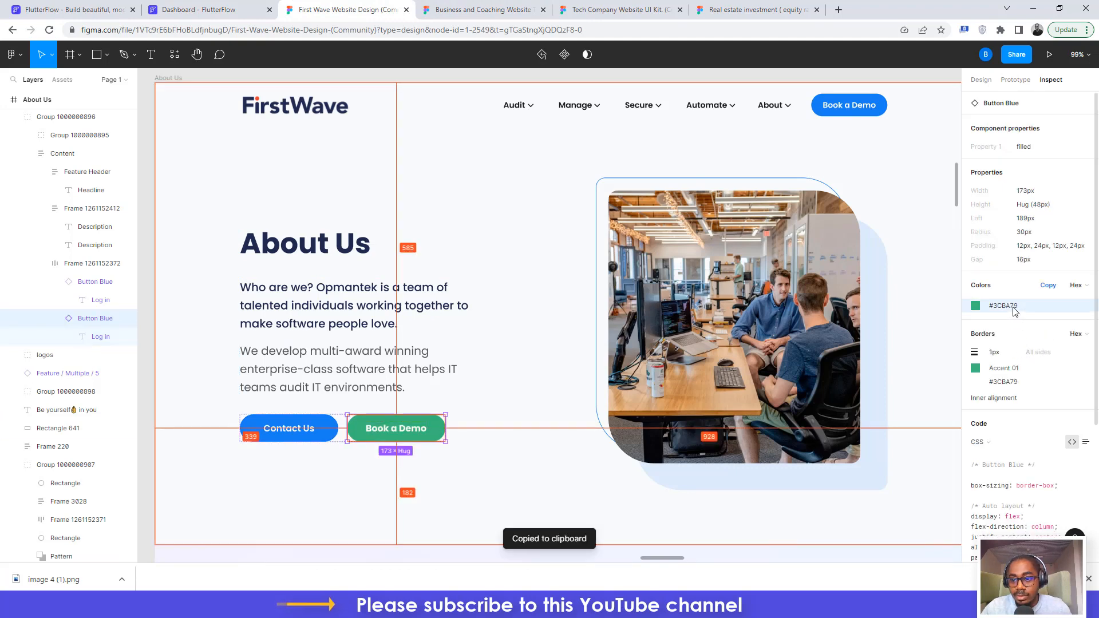
left_click(227, 8)
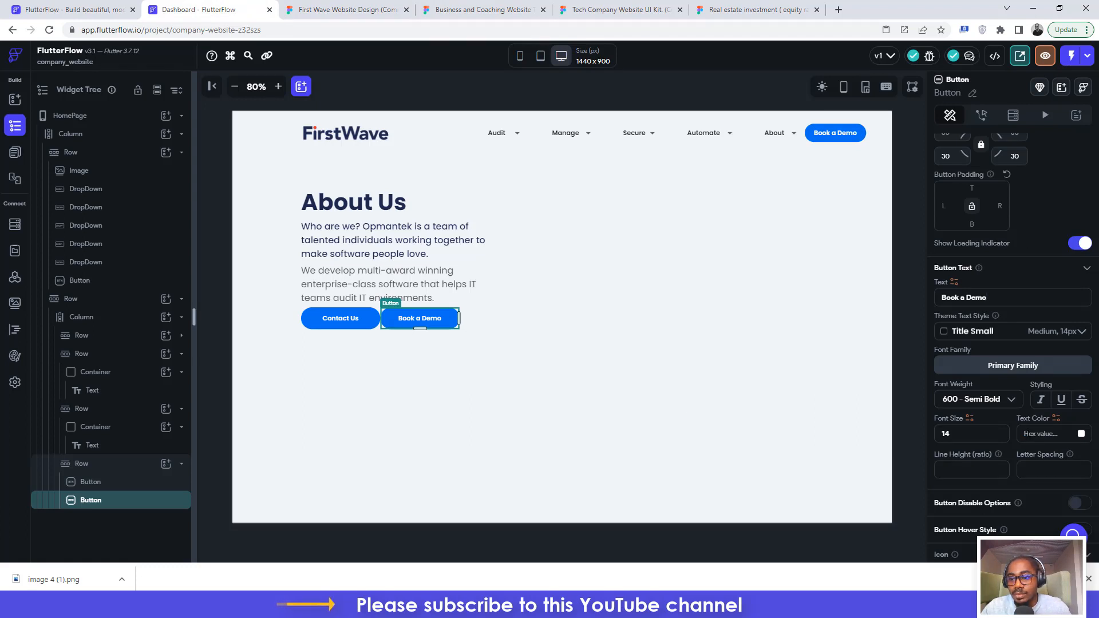
scroll(995, 266, "up", 6)
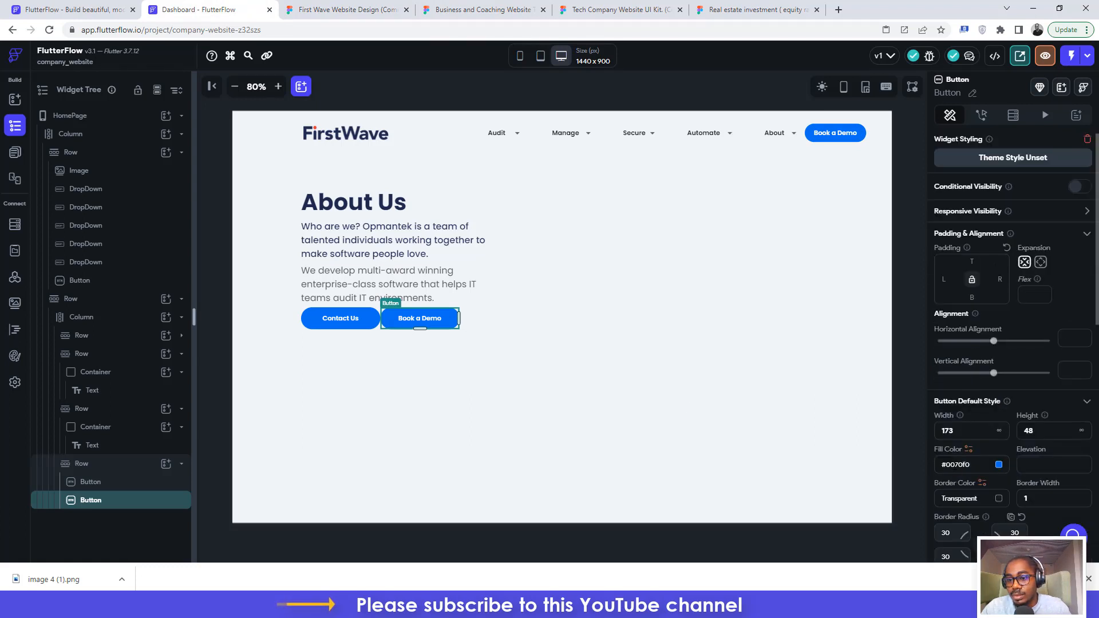
triple_click(954, 465)
key("ctrl+v")
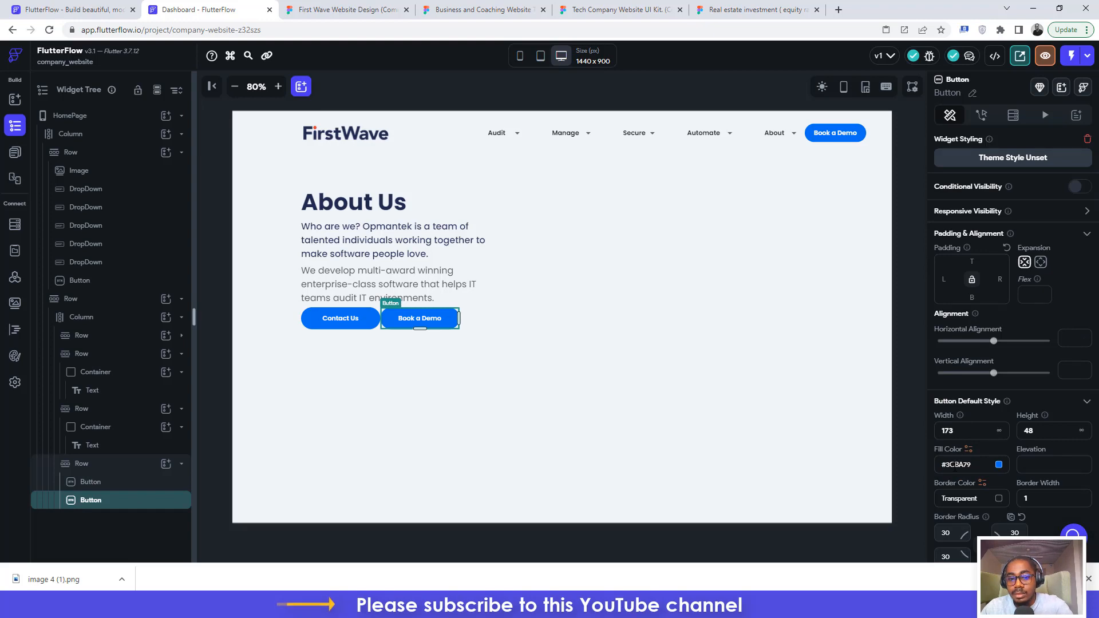
key("Return")
- Check the gap between the two hero buttons in Figma, and in FlutterFlow give the green button a left padding of 16
left_click(342, 10)
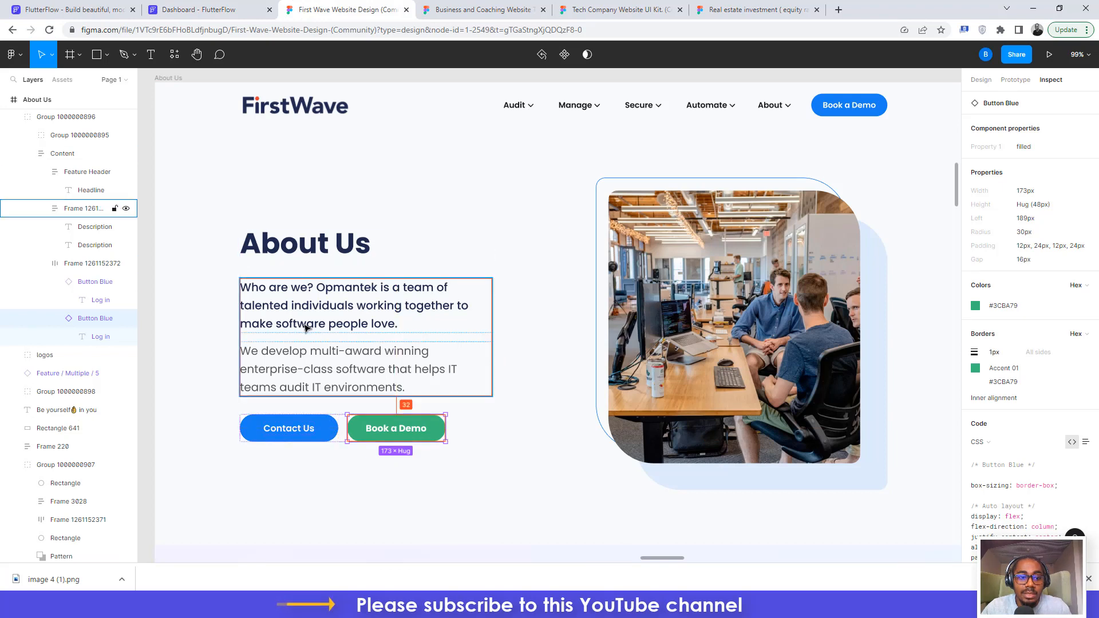
left_click(216, 9)
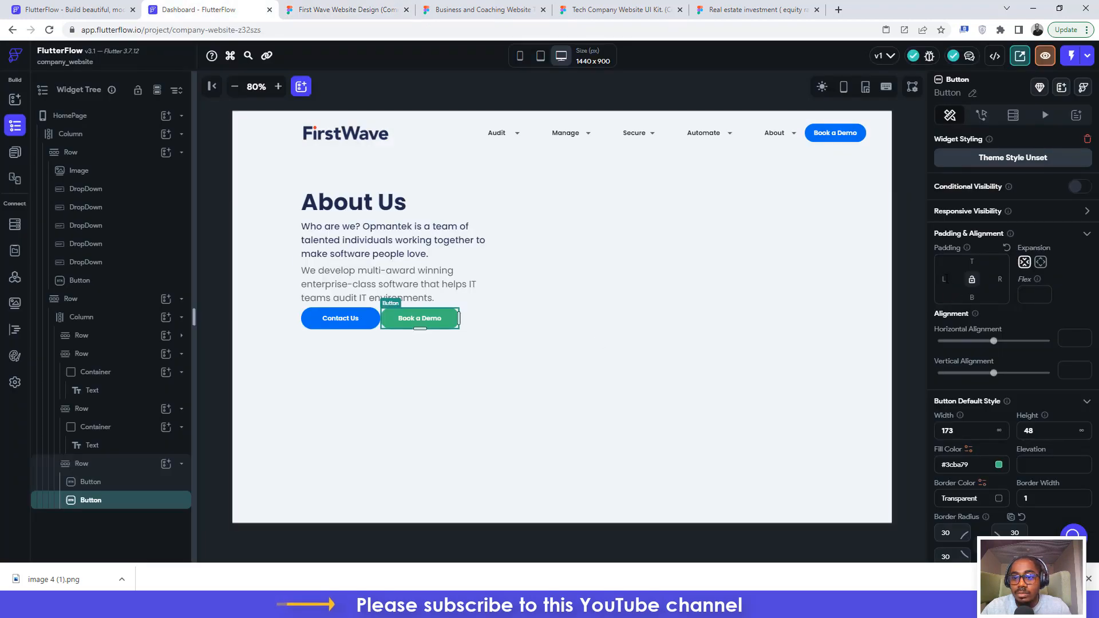
type("15")
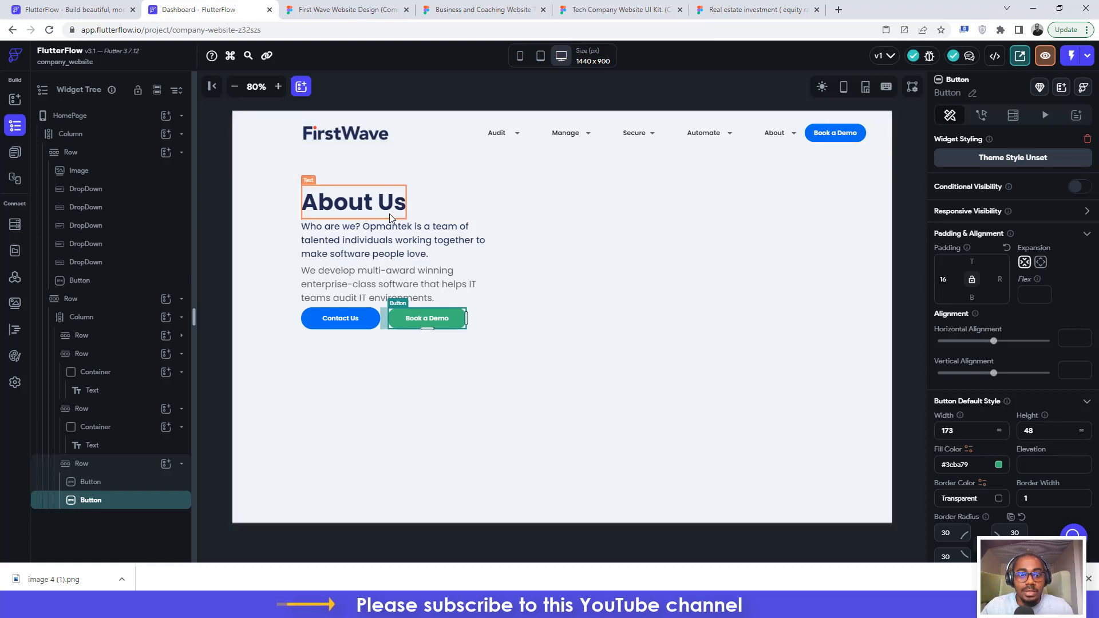
- Check the spacing below the heading in Figma, and in FlutterFlow set the "Who are we?" row's top padding to 32
left_click(351, 203)
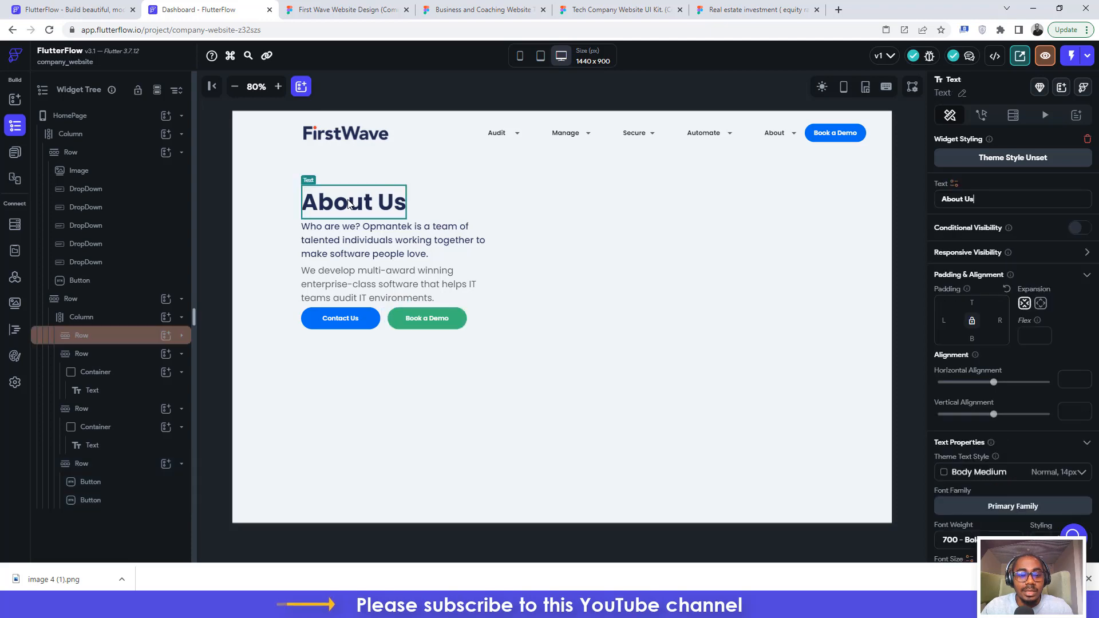
left_click(112, 338)
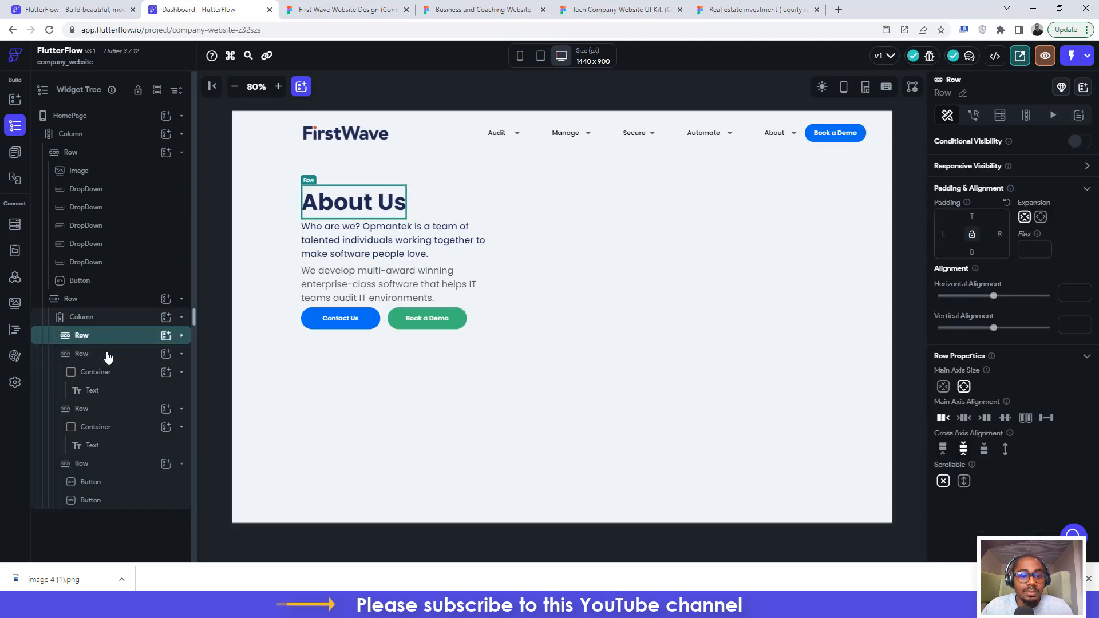
left_click(106, 355)
key("ctrl+Tab")
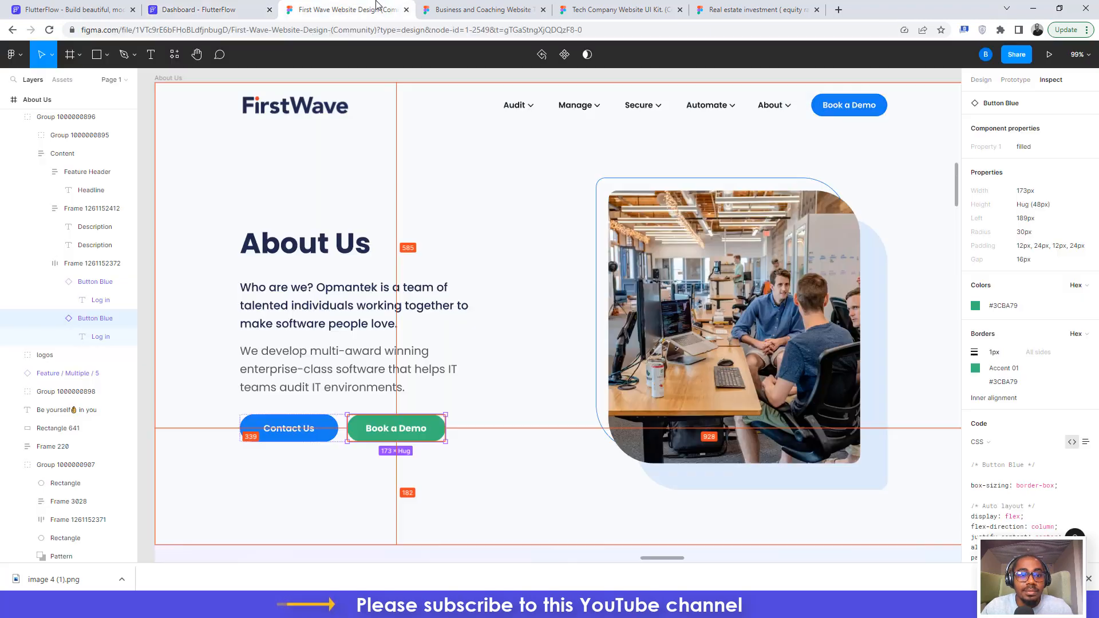
left_click(322, 293)
left_click(228, 9)
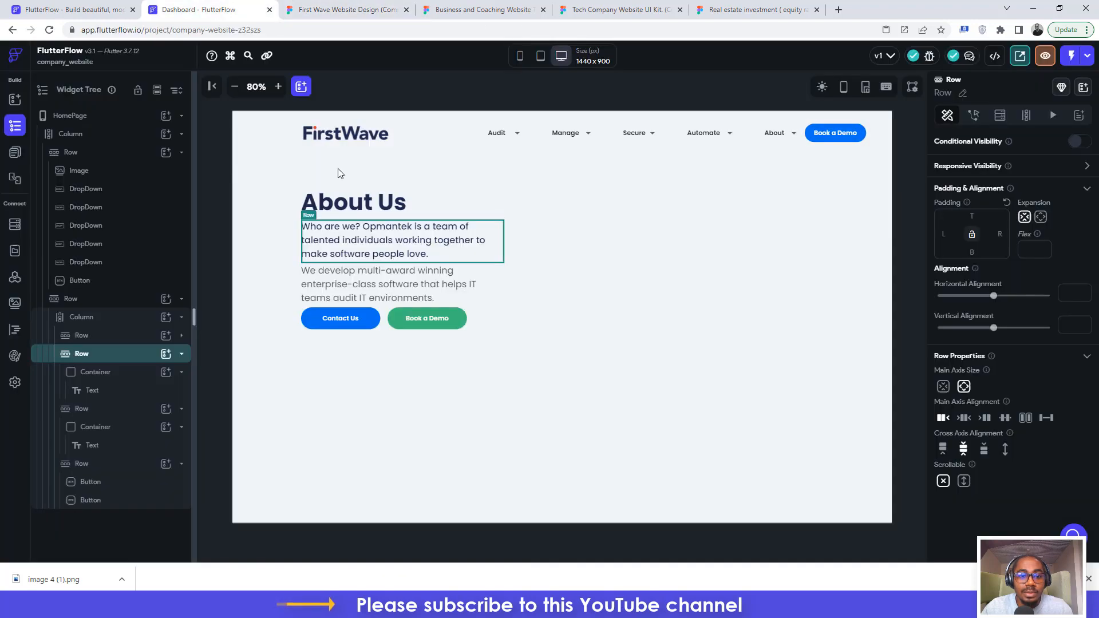
left_click(972, 217)
type("32")
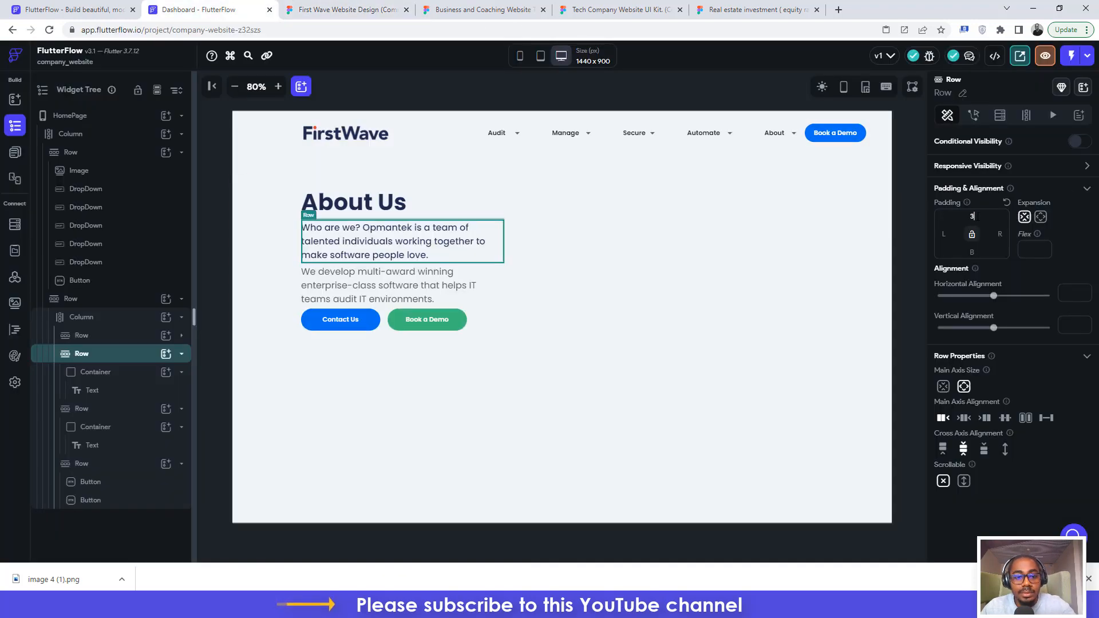
- Measure the gap between the two description texts in Figma and set the FlutterFlow "We develop" row's top padding to 16
left_click(329, 8)
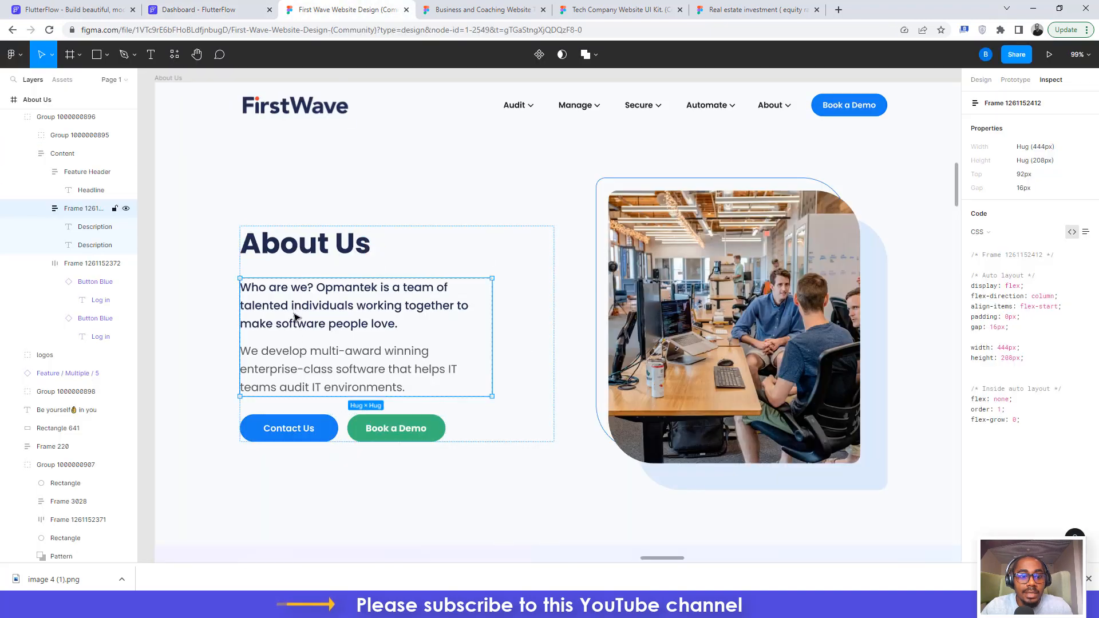
left_click(290, 359)
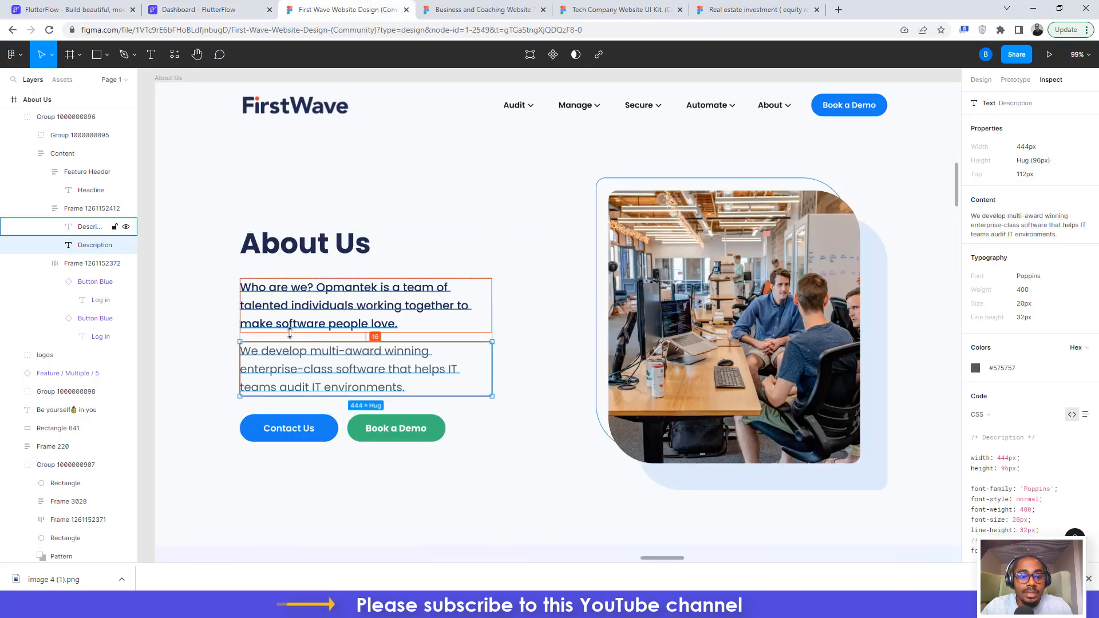
left_click(217, 8)
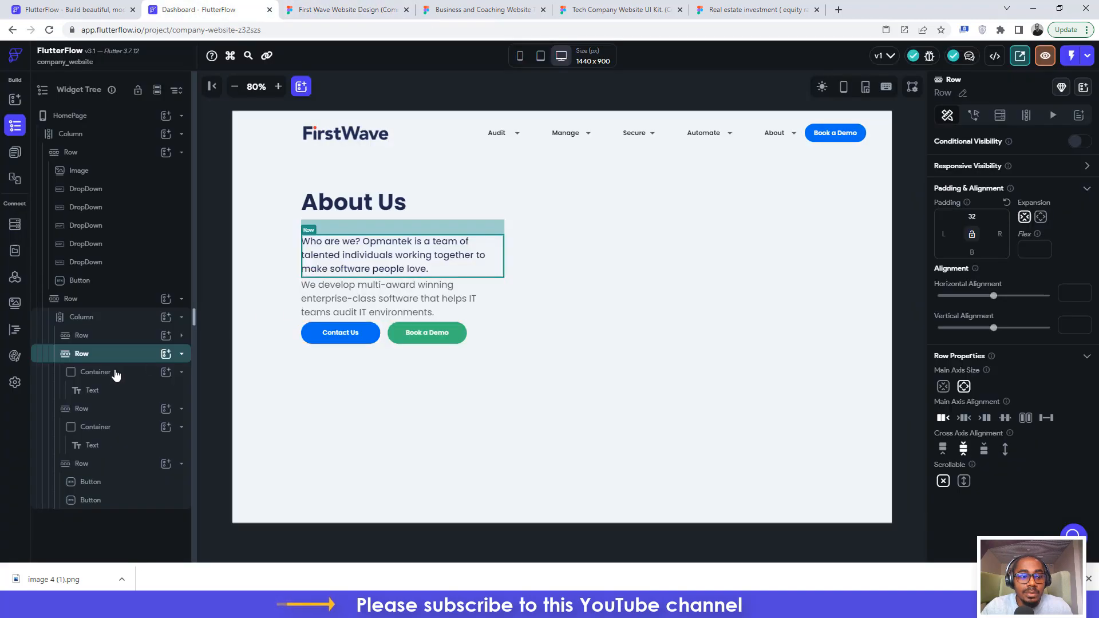
left_click(82, 409)
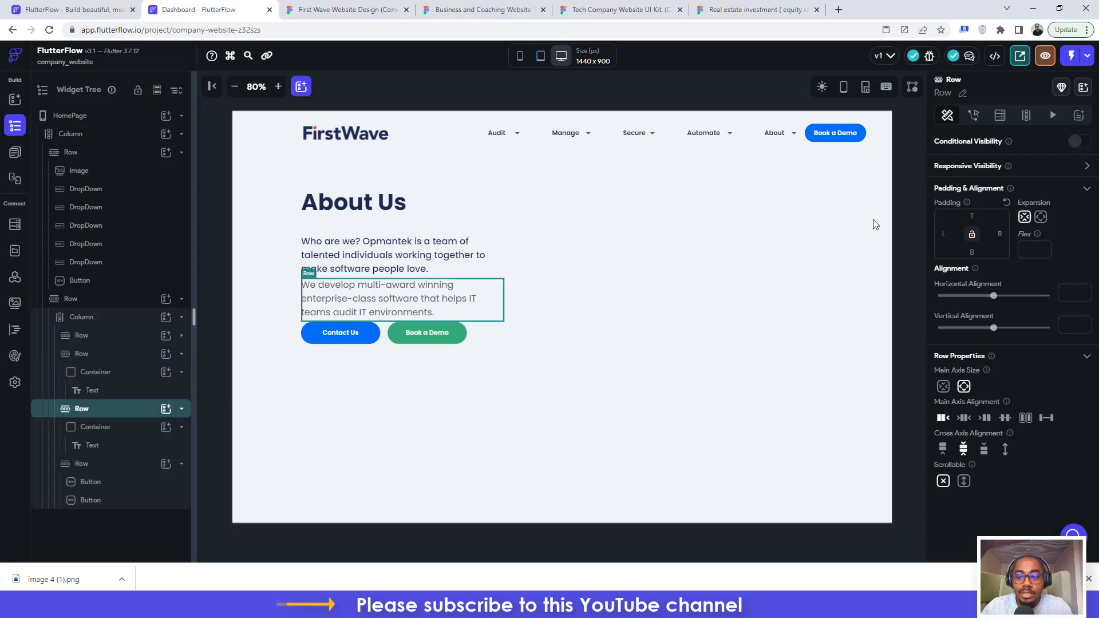
left_click(972, 216)
type("16")
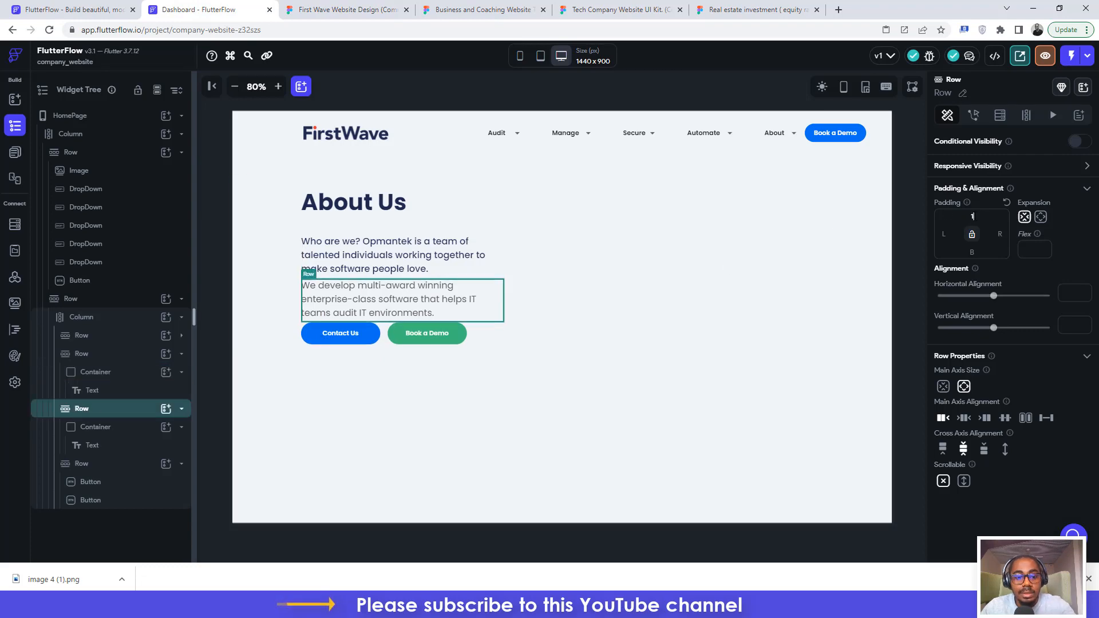
- Check the spacing above the hero buttons in Figma, and in FlutterFlow set the button row's top padding to 32
left_click(309, 8)
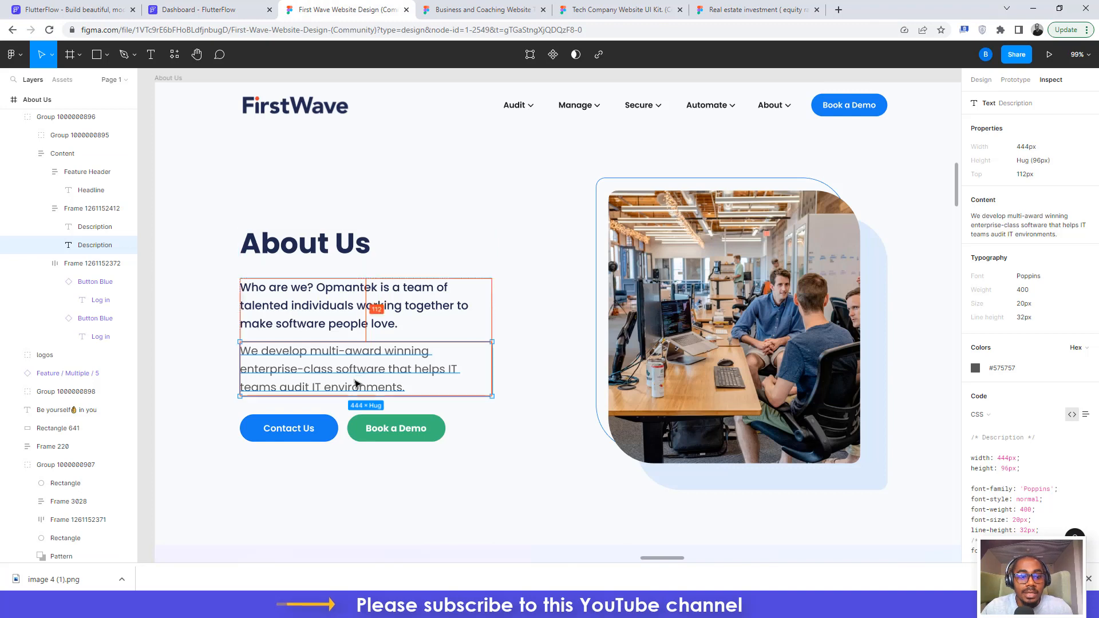
left_click(291, 426)
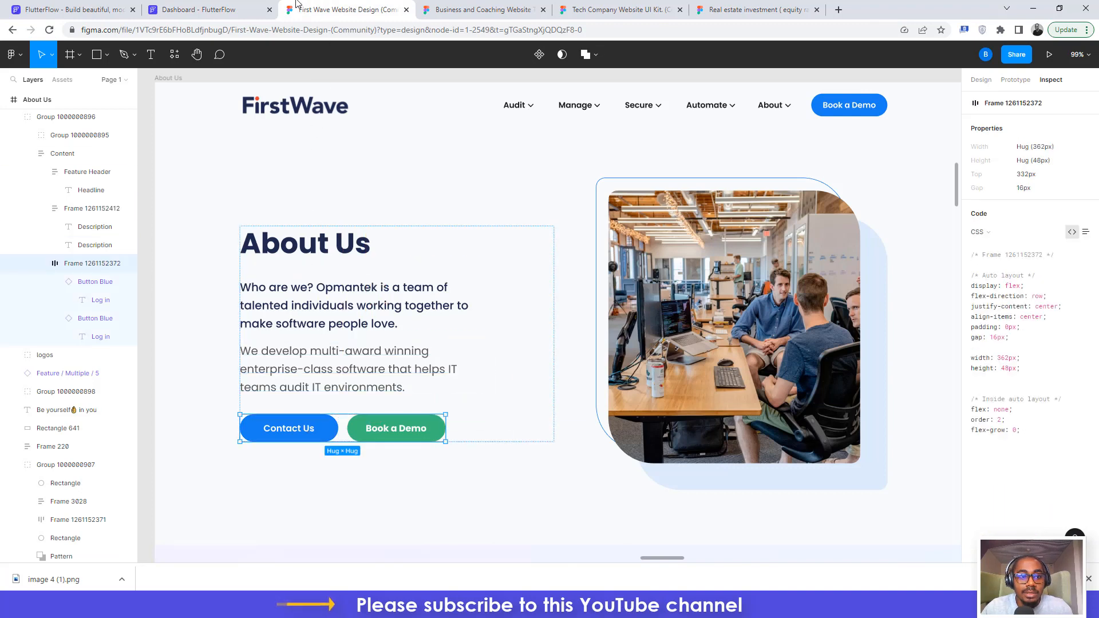
left_click(229, 9)
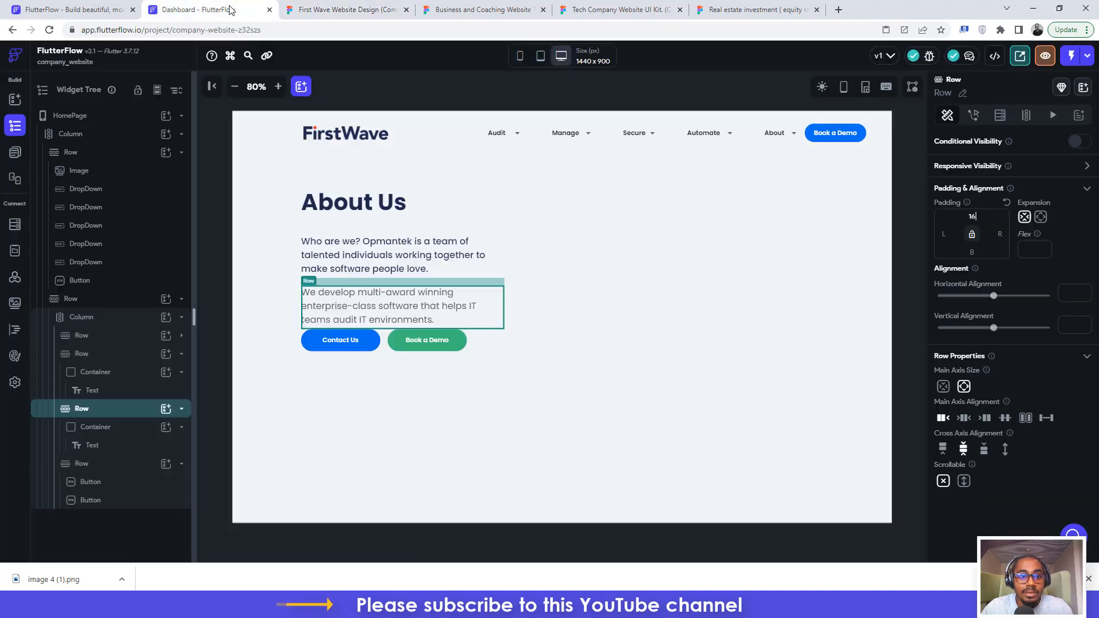
left_click(384, 350)
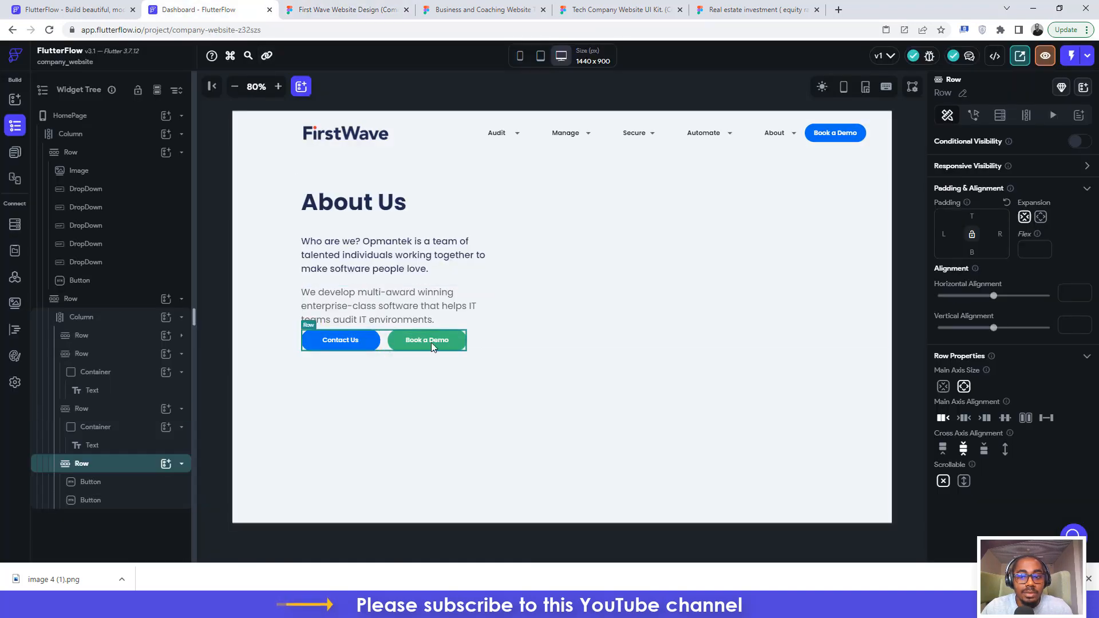
left_click(972, 216)
type("3")
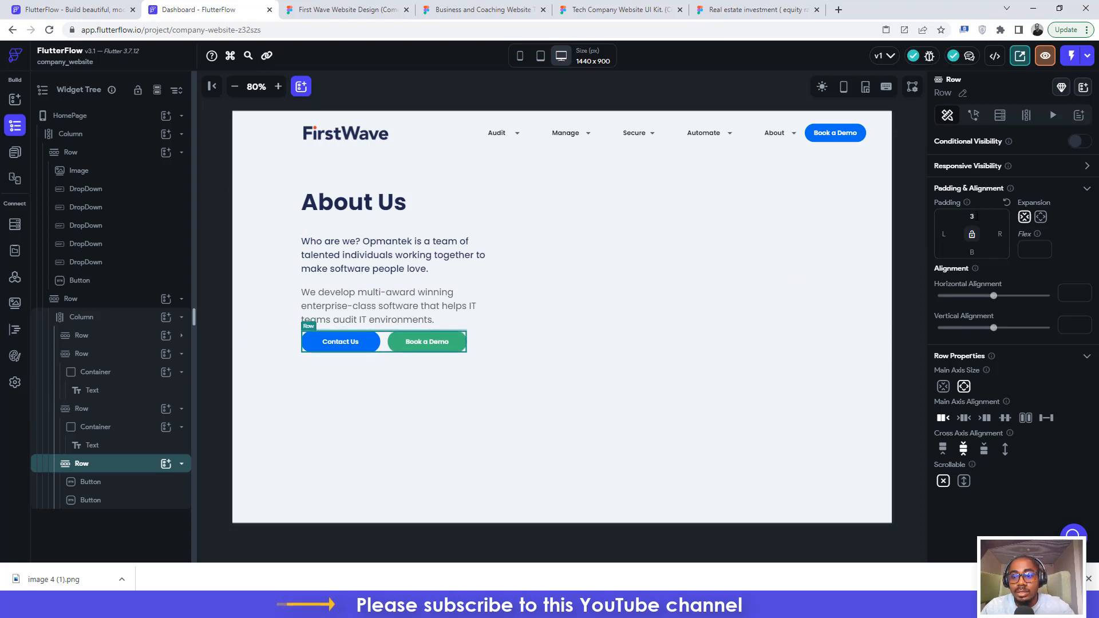
type("2")
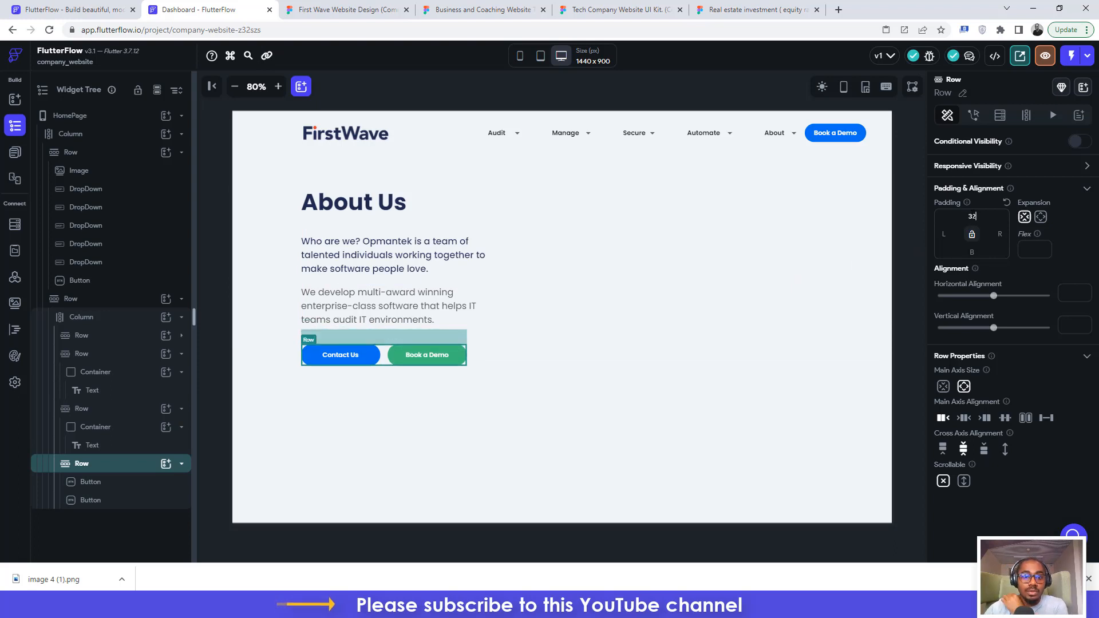
left_click(463, 427)
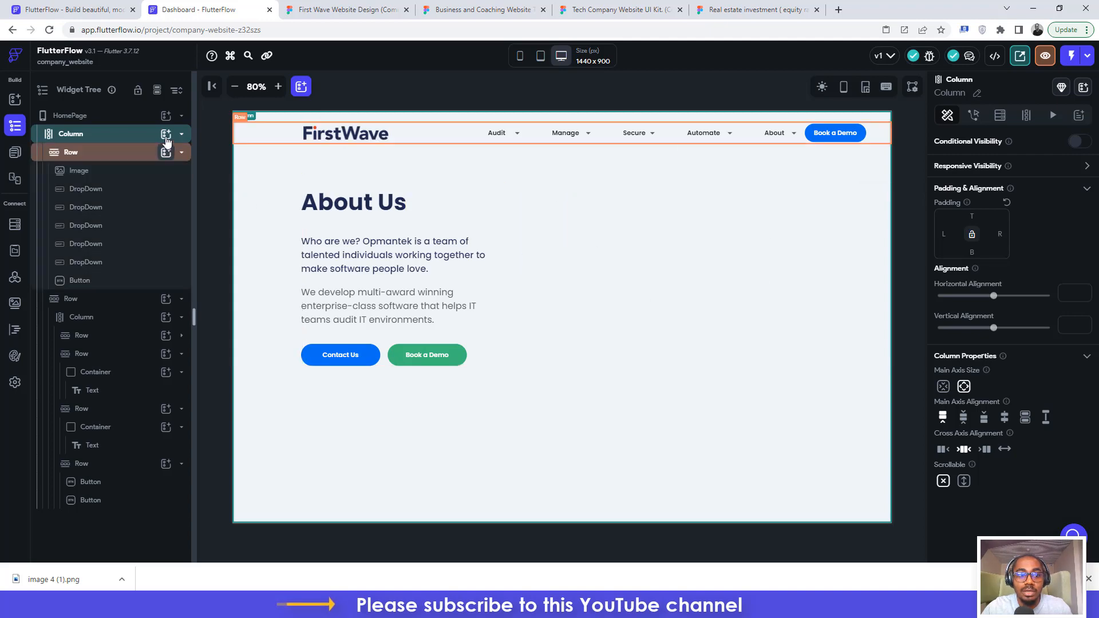
left_click(320, 9)
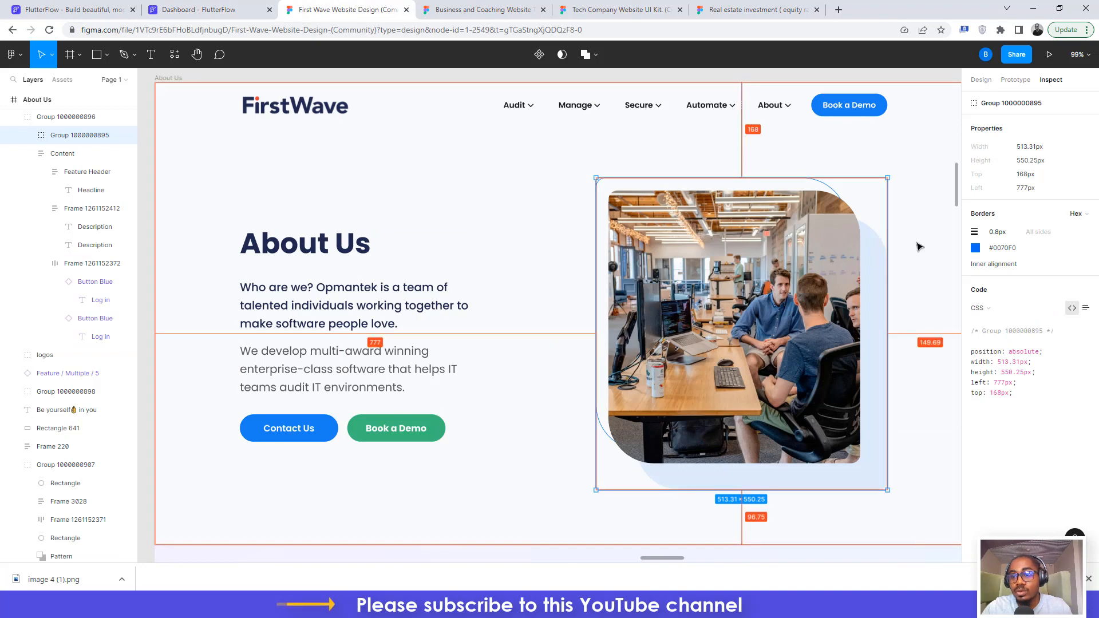
left_click(982, 80)
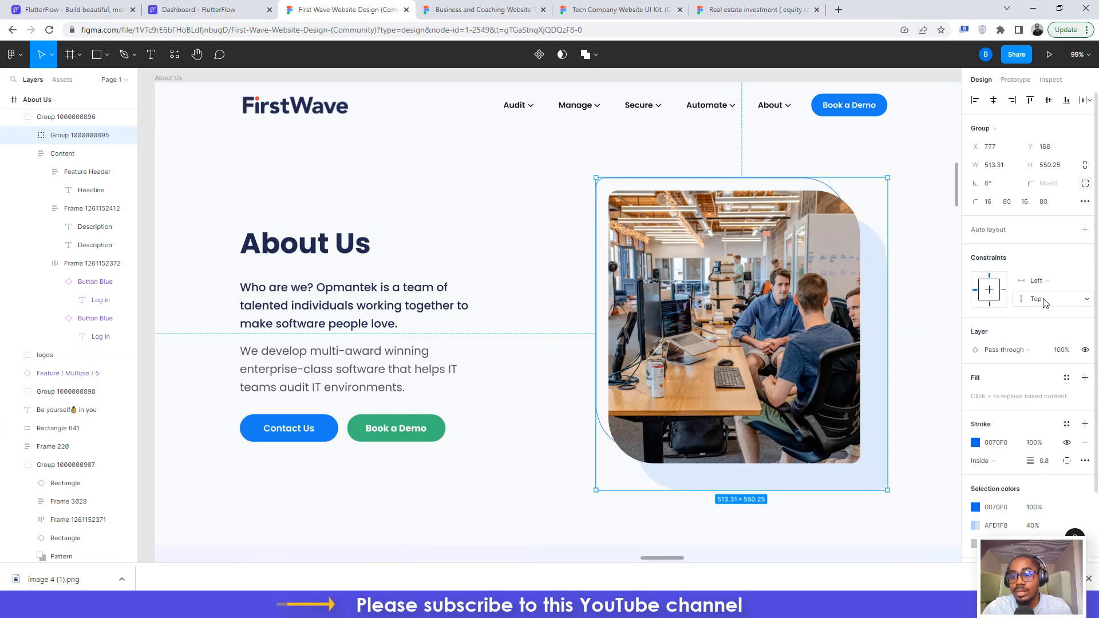
scroll(1054, 344, "down", 5)
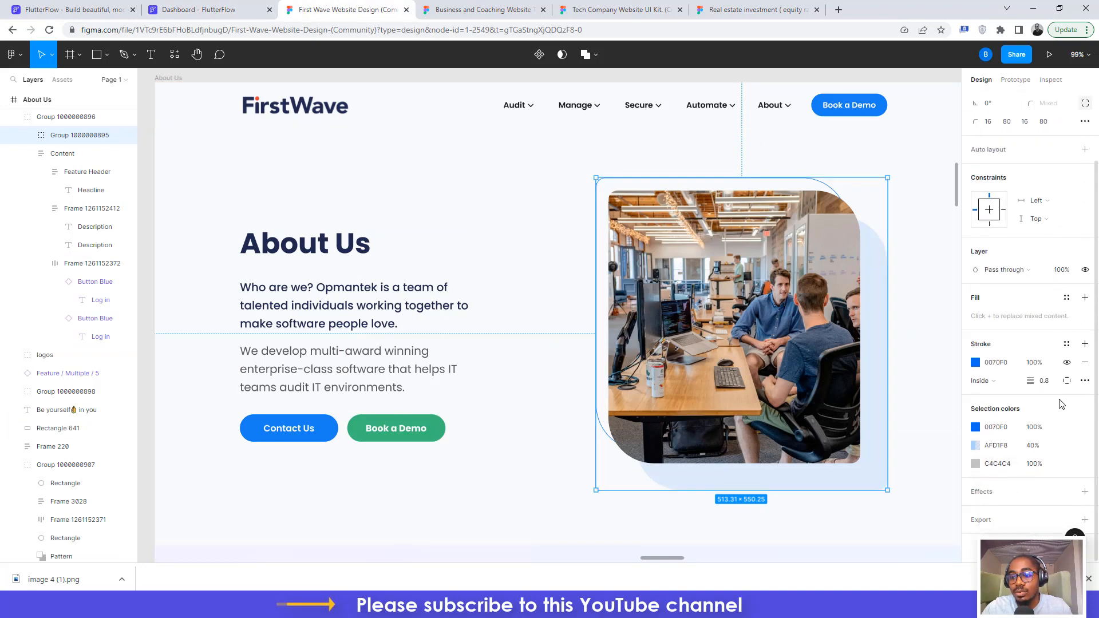
left_click(1085, 519)
scroll(1025, 503, "down", 2)
left_click(1017, 498)
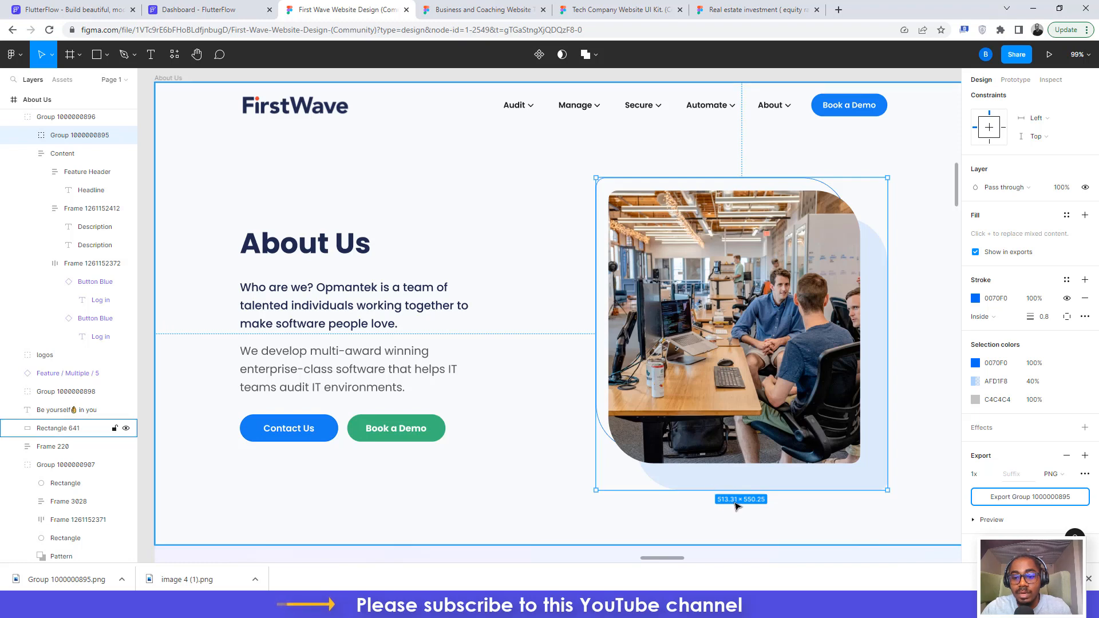
- In FlutterFlow, add an Image widget to the hero row after the text column
left_click(232, 6)
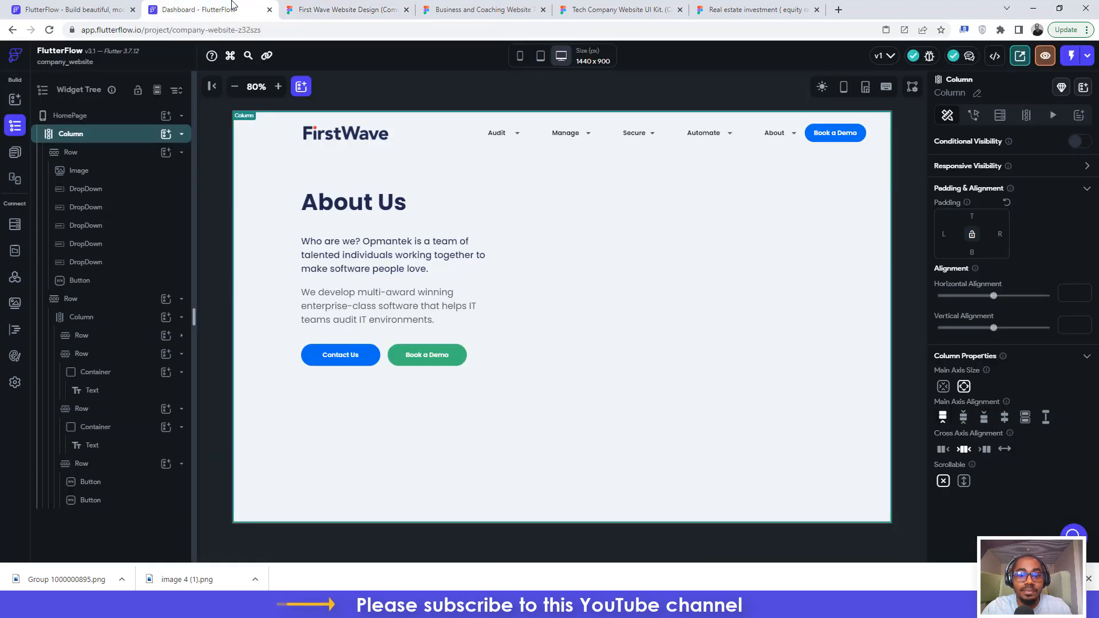
left_click(679, 284)
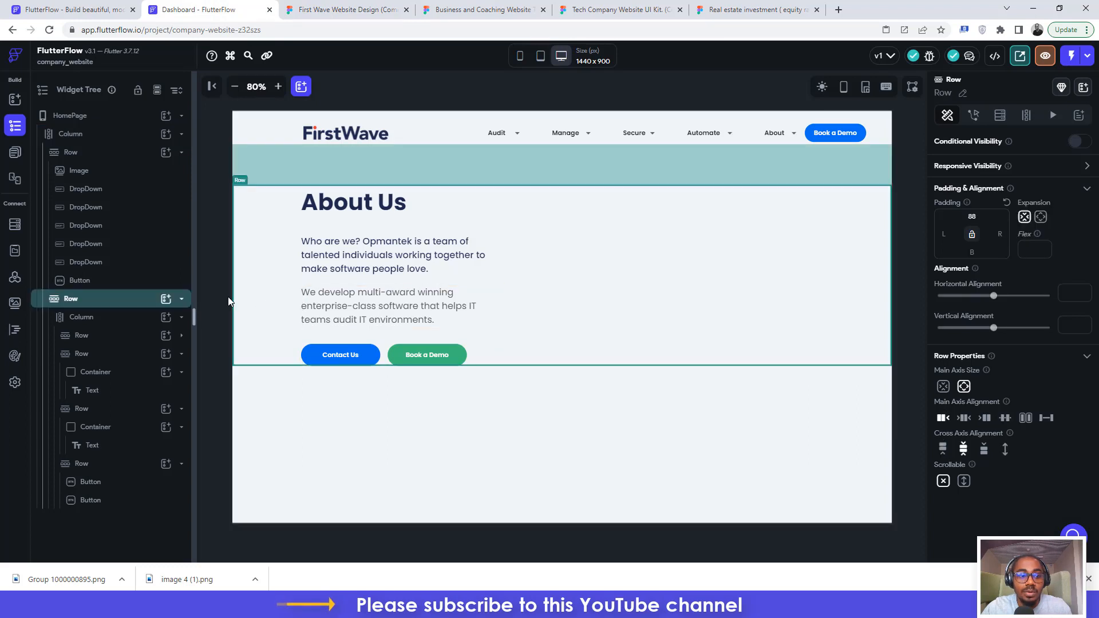
left_click(165, 298)
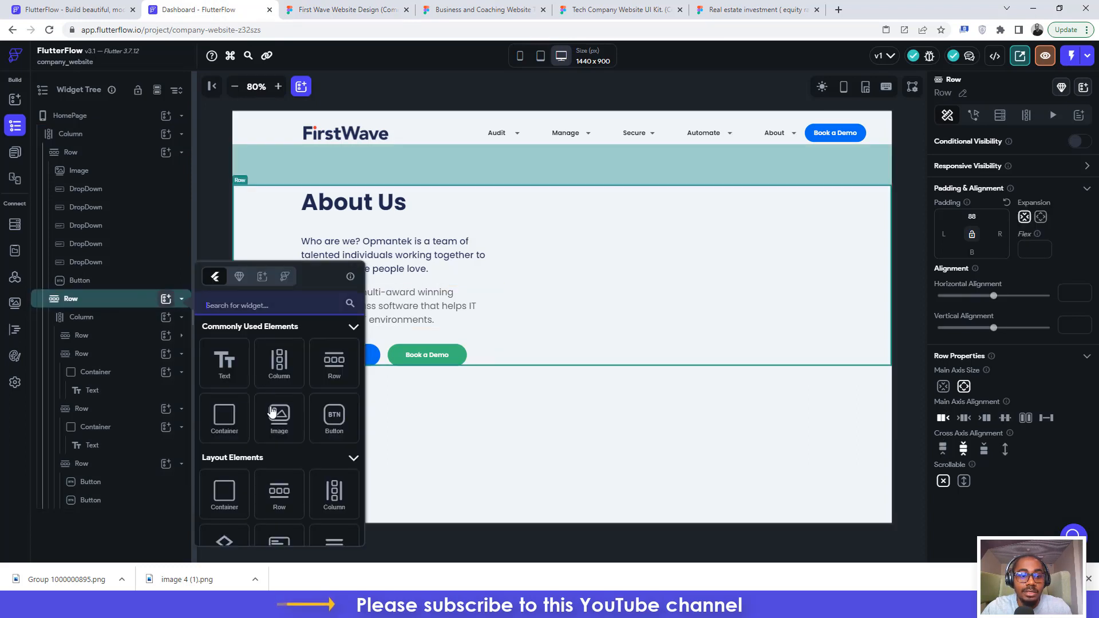
left_click(278, 418)
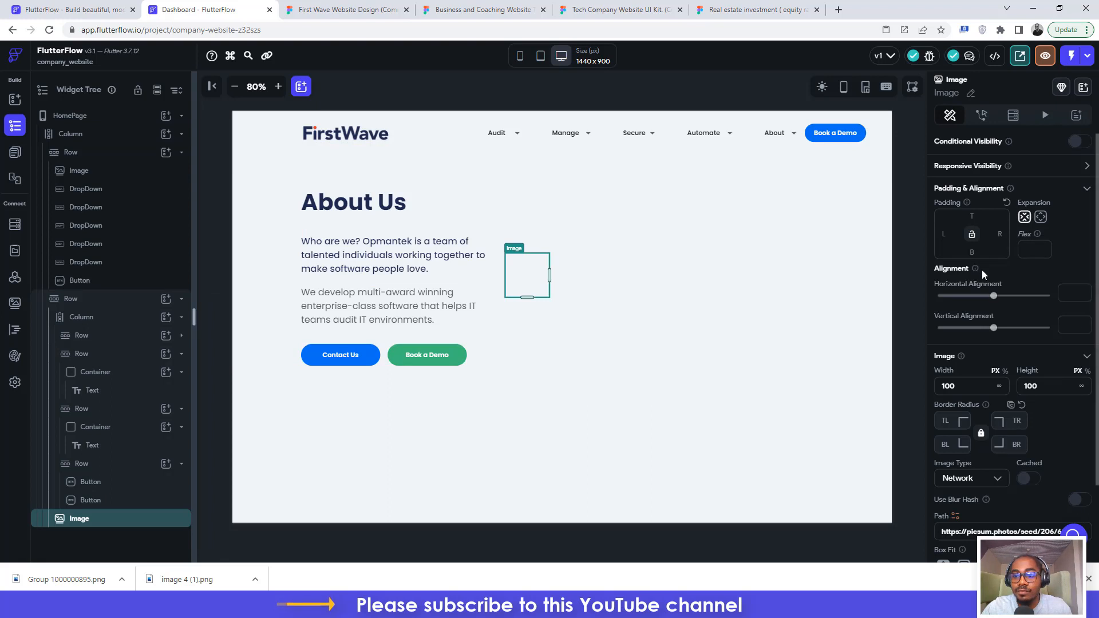
- Set the new image's width to 514 px and, after checking the group's size in Figma, its height to 551 px
left_click_drag(960, 387, 921, 388)
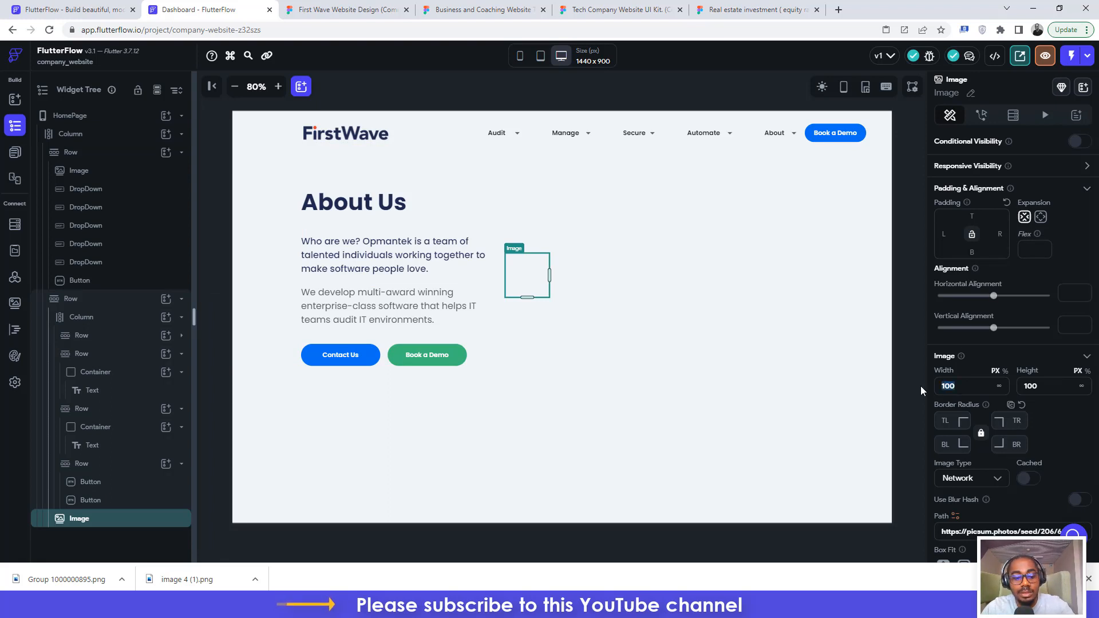
type("51")
type("0")
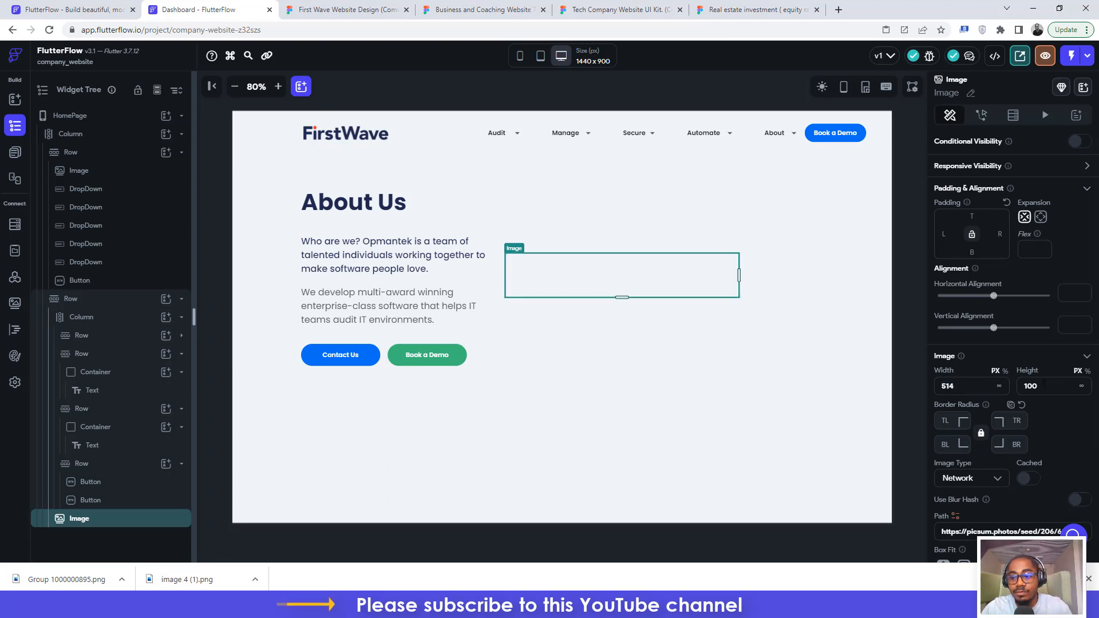
left_click(336, 7)
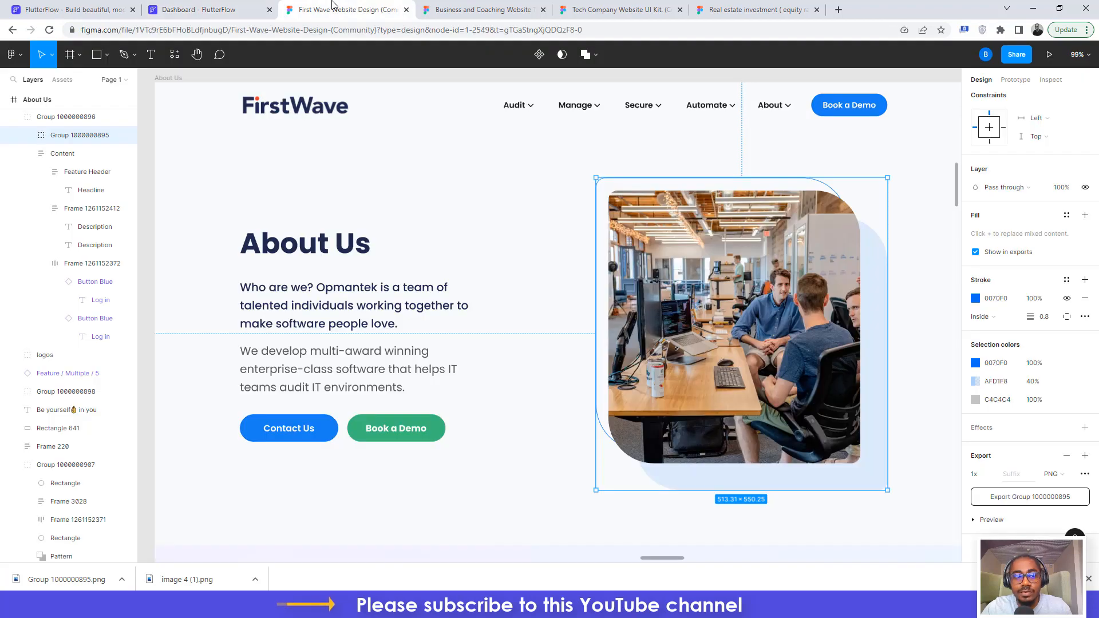
left_click(220, 8)
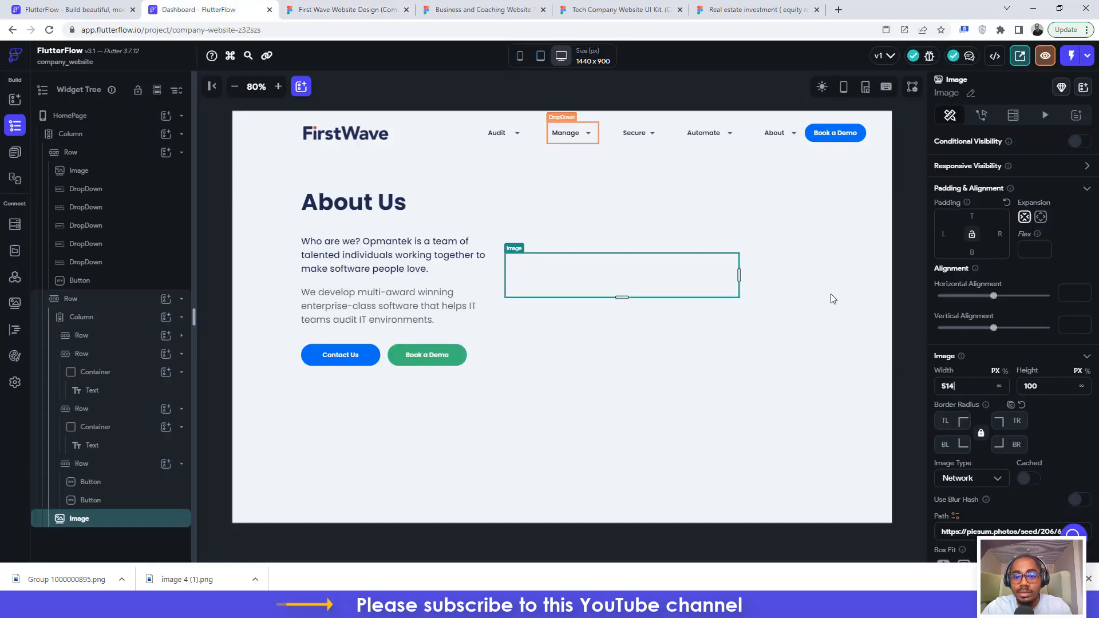
double_click(1029, 386)
type("551")
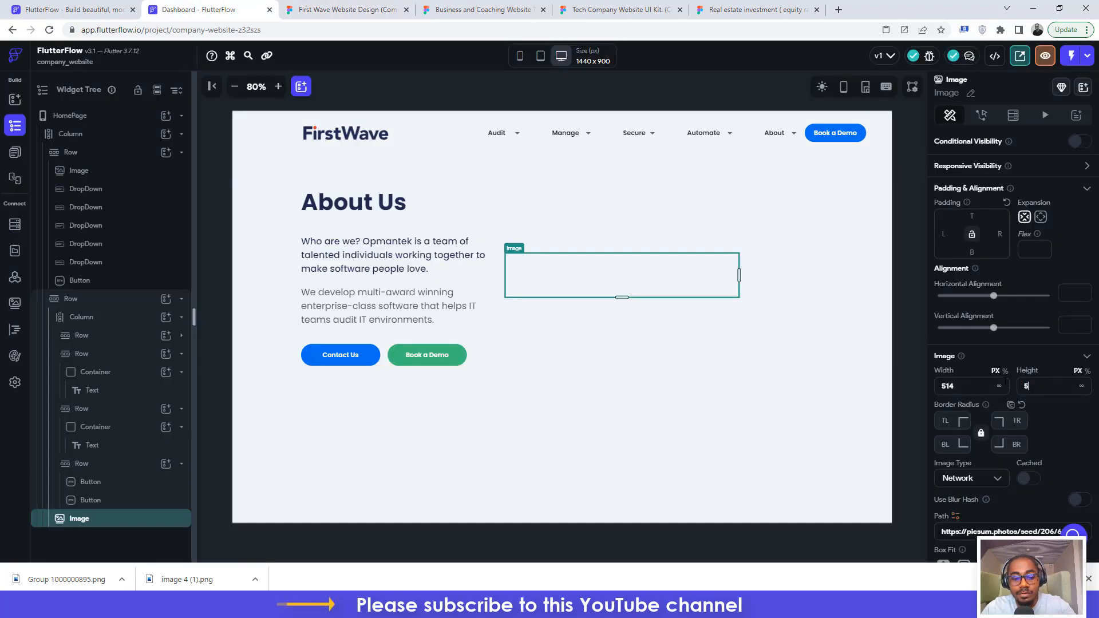
- Switch the image type to Asset and upload the exported Group 1000000895.png as its source
left_click(977, 482)
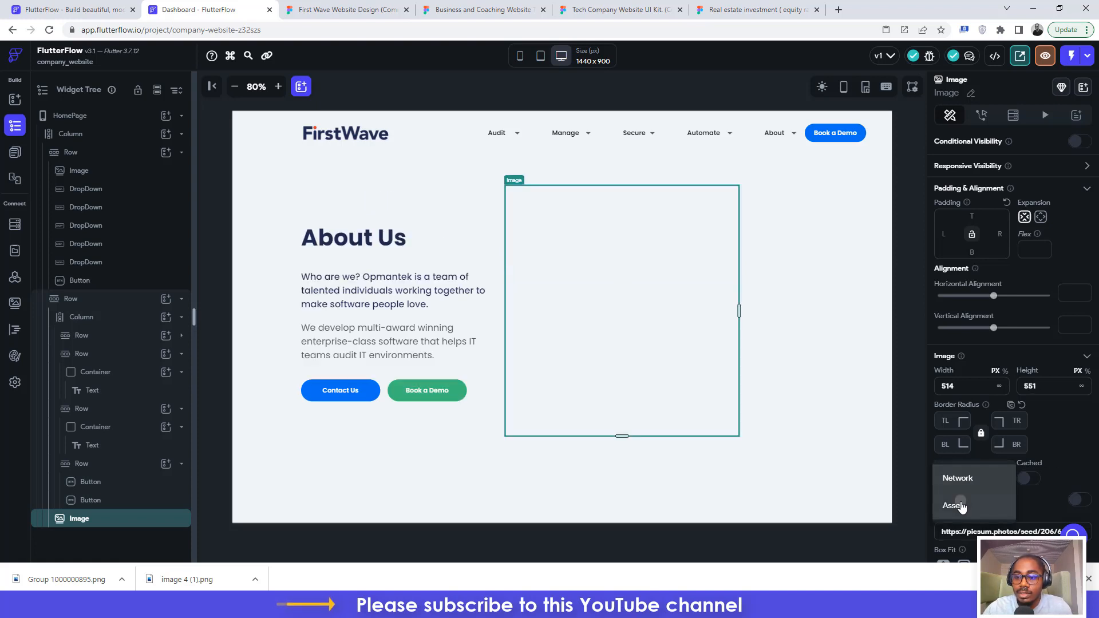
left_click(961, 506)
scroll(1031, 492, "down", 1)
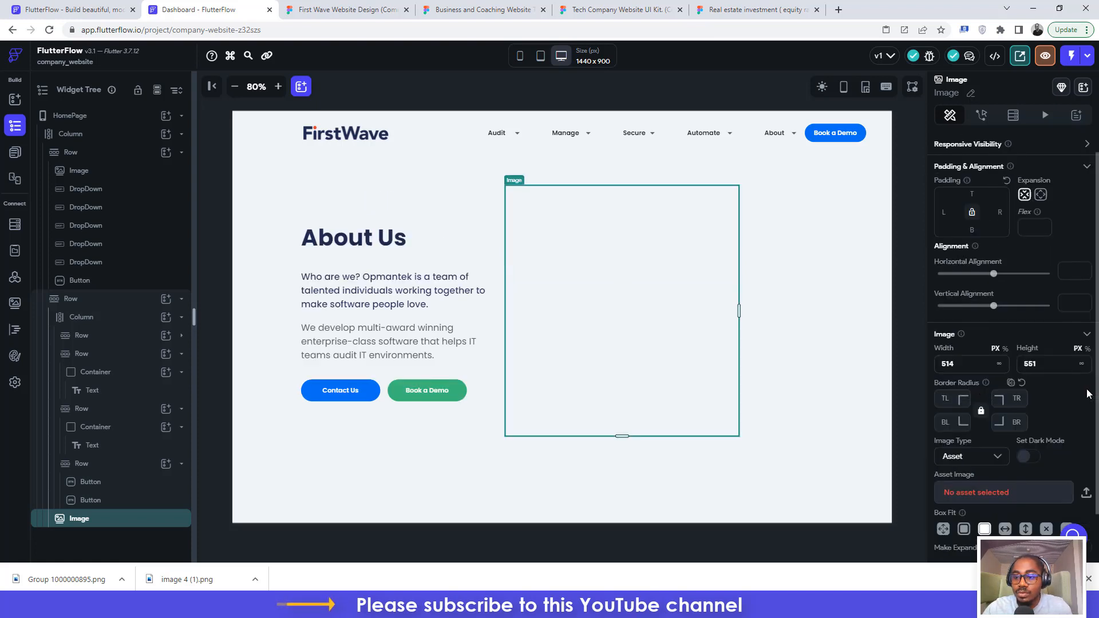
left_click(1086, 495)
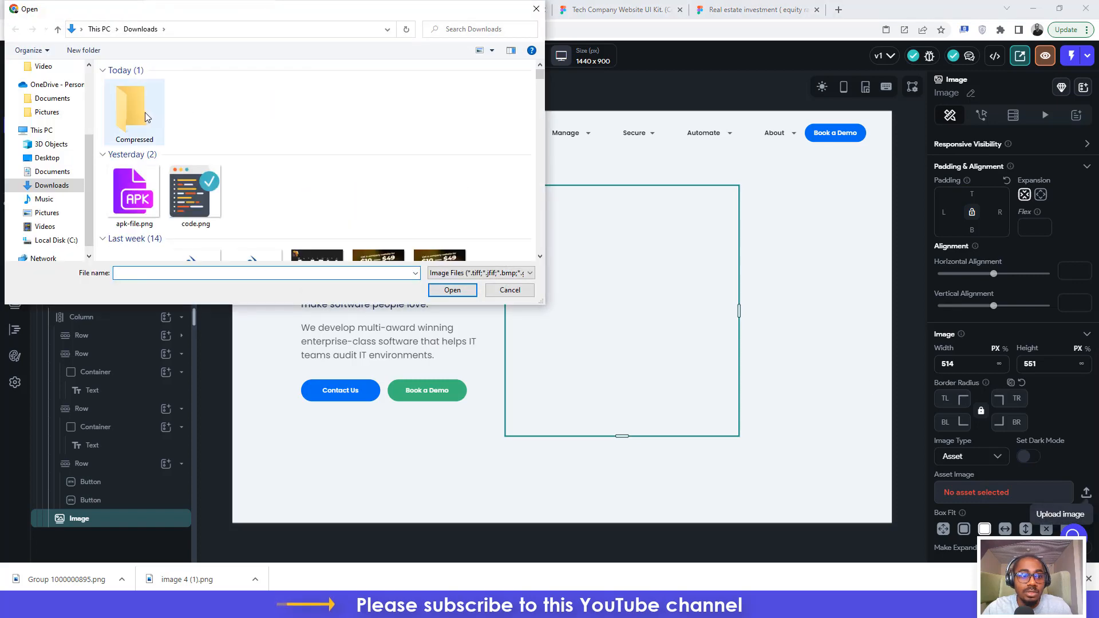
left_click(138, 118)
left_click(452, 290)
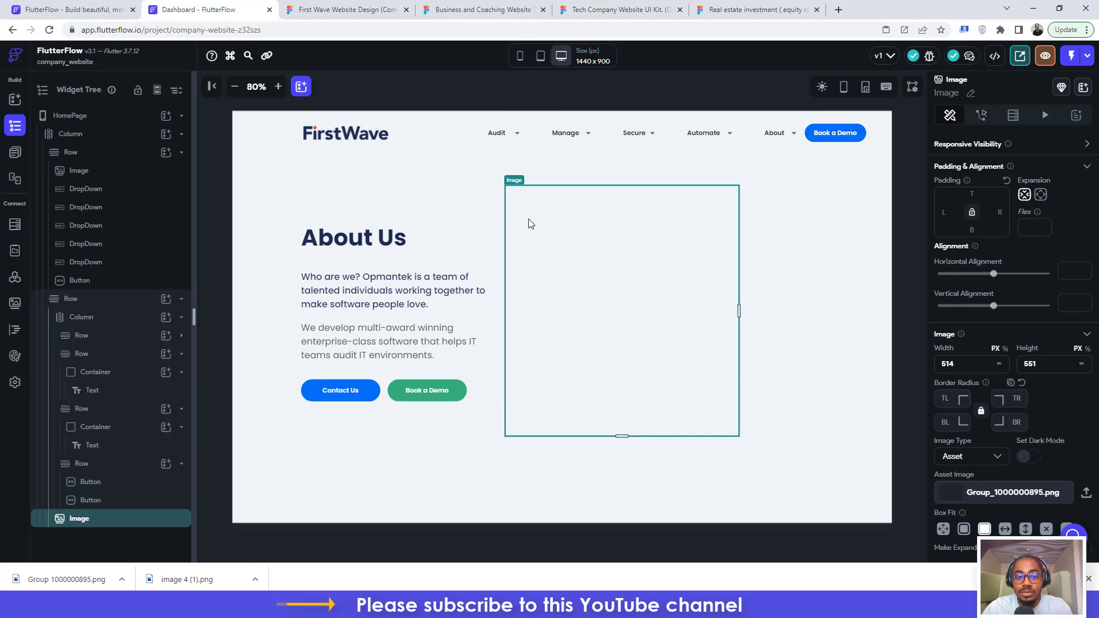
- Measure the gap between the text content and the image group in Figma, and try a left padding of 74 on the FlutterFlow image
left_click(320, 7)
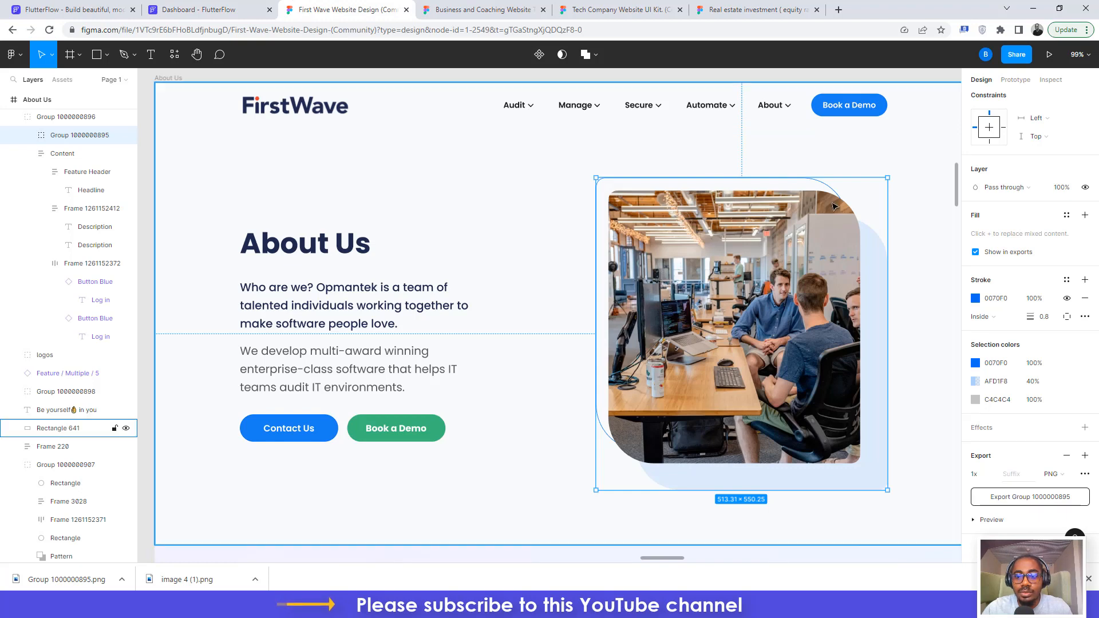
left_click(448, 301)
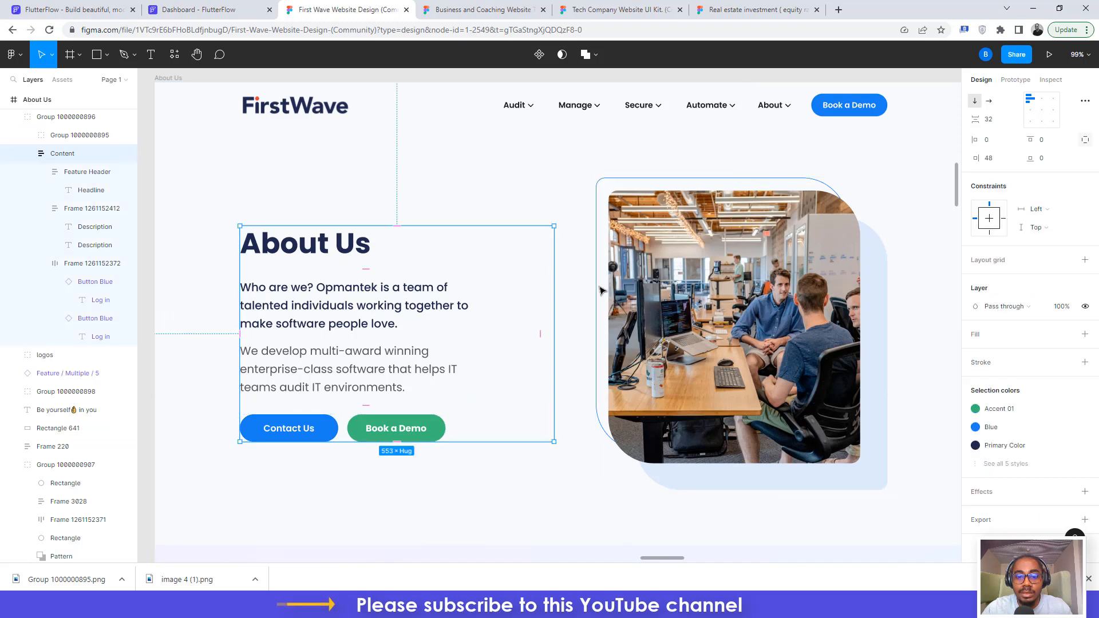
left_click(1051, 80)
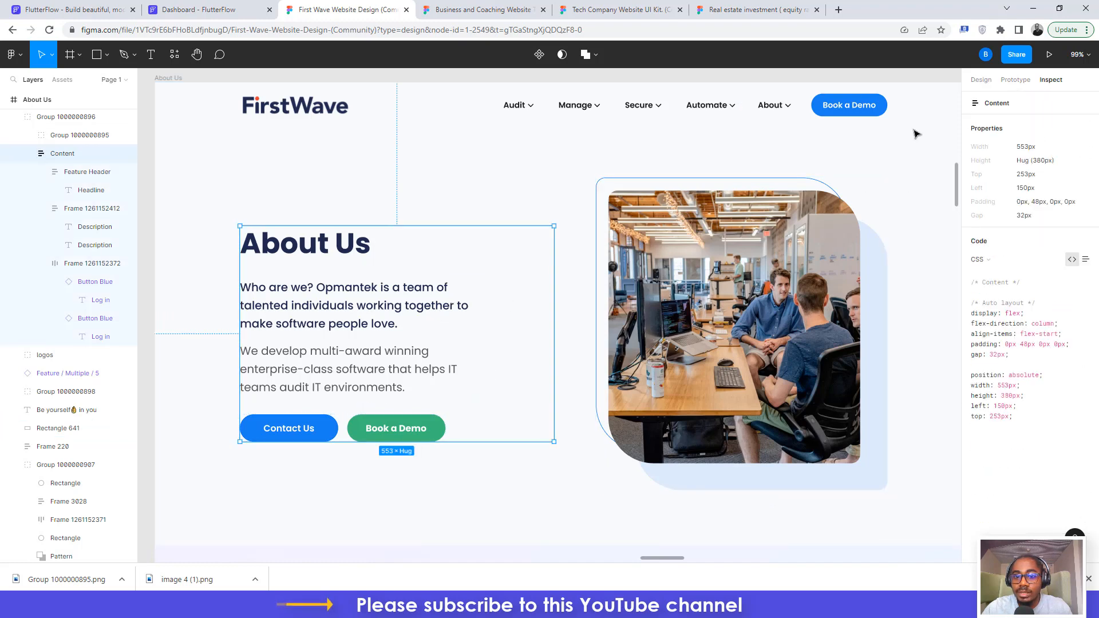
left_click(608, 265)
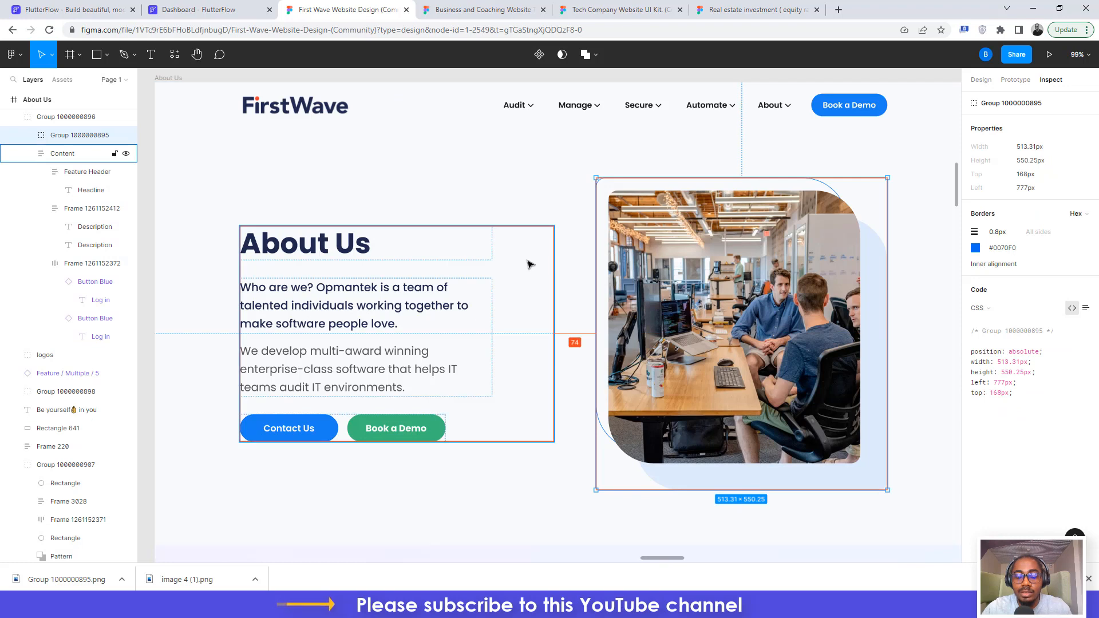
left_click(229, 3)
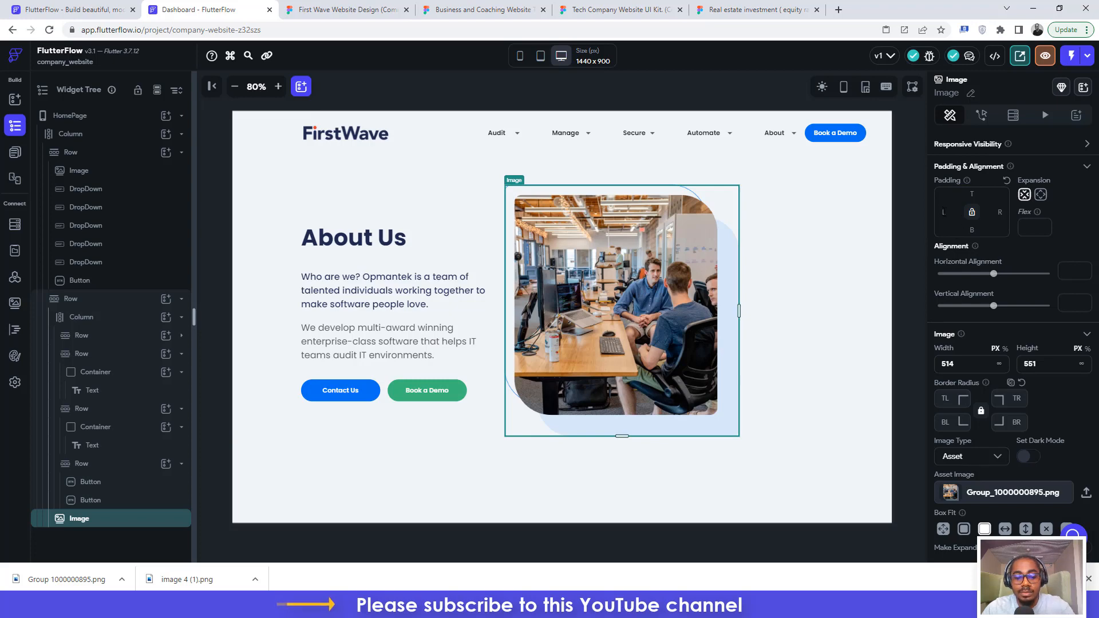
type("74")
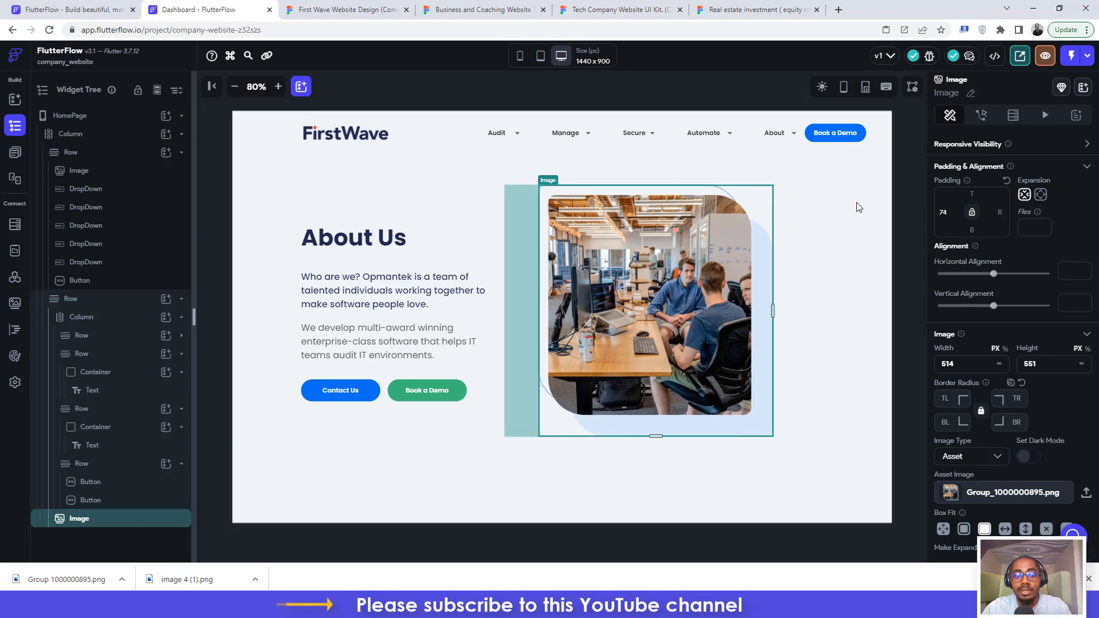
- Measure the image group's distance to the frame's right edge in Figma, and clear the FlutterFlow image's left padding
left_click(335, 7)
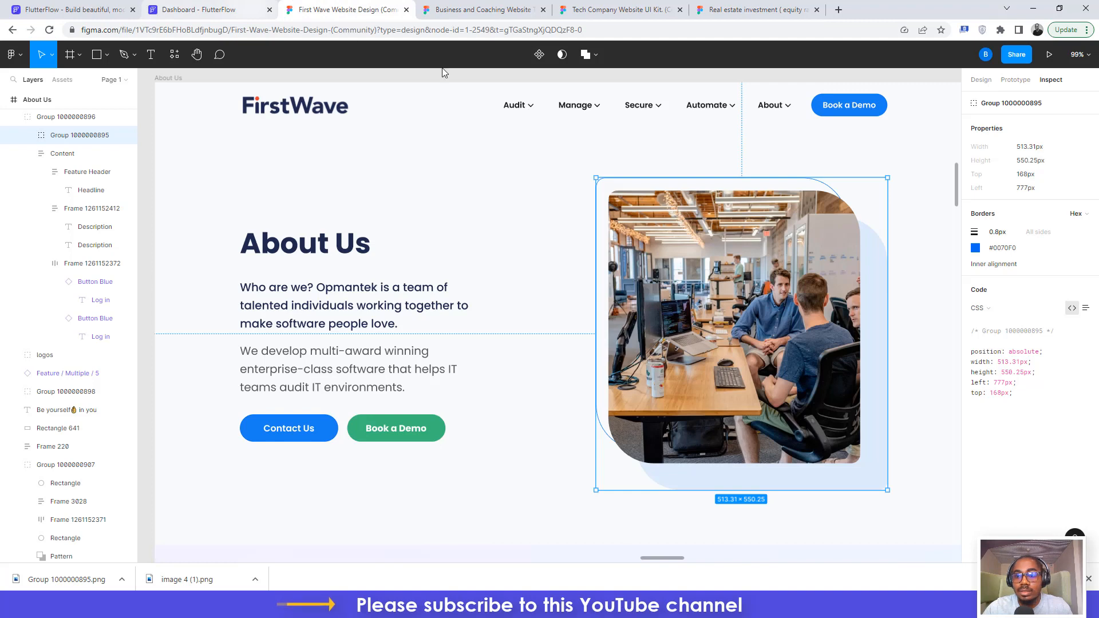
scroll(720, 234, "right", 3)
scroll(744, 286, "right", 1)
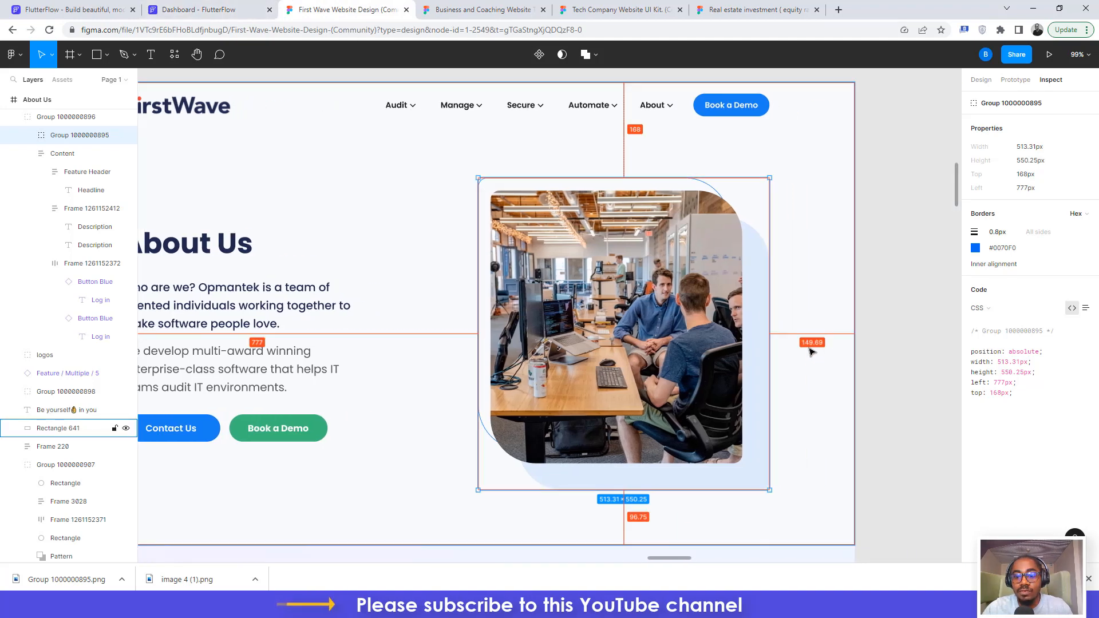
left_click(225, 6)
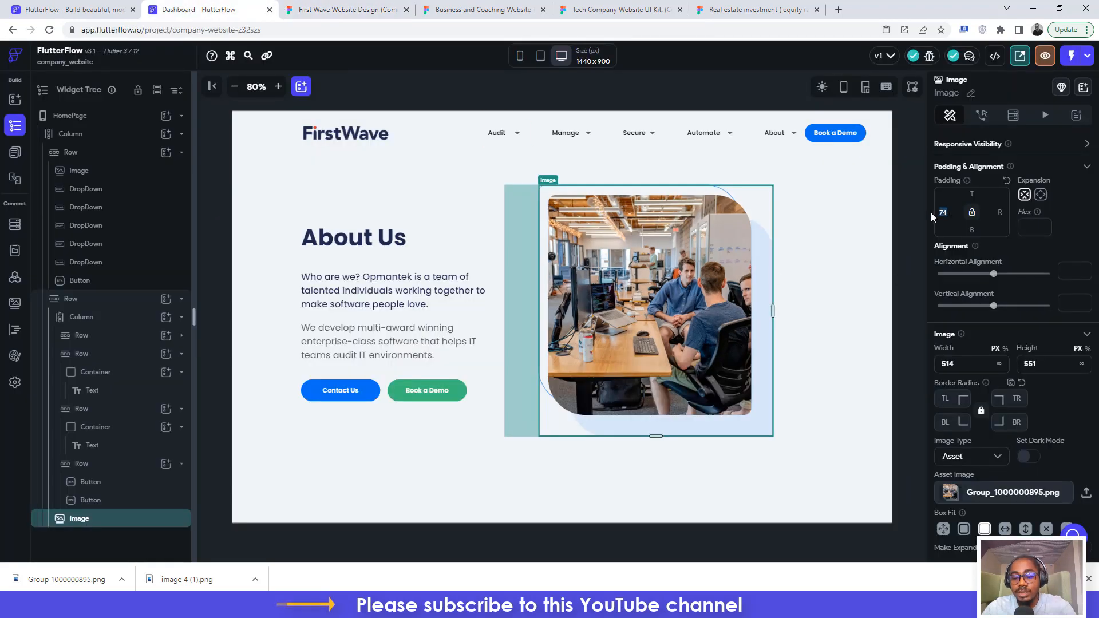
key("BackSpace")
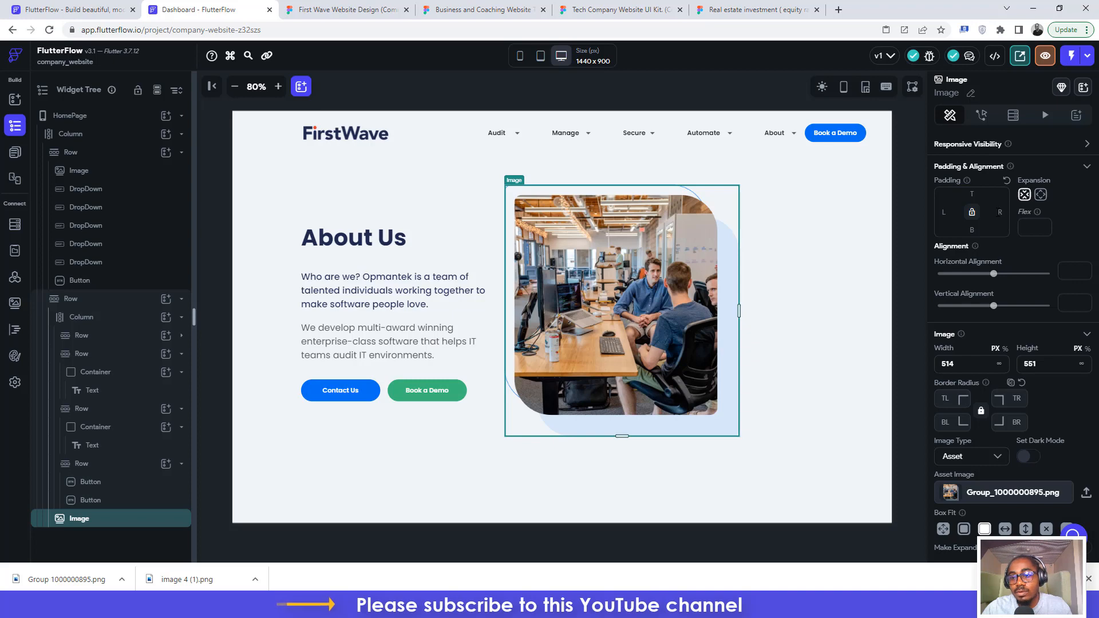
- Set the hero row's main axis alignment to Space Between and give its image a right padding of 150
left_click(789, 245)
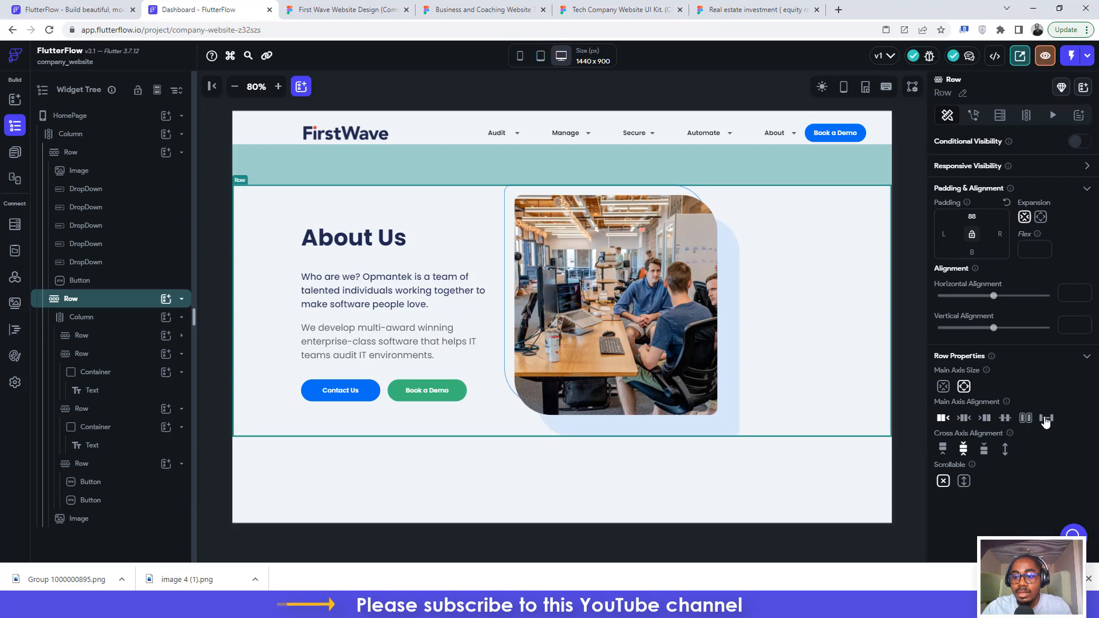
left_click(1046, 421)
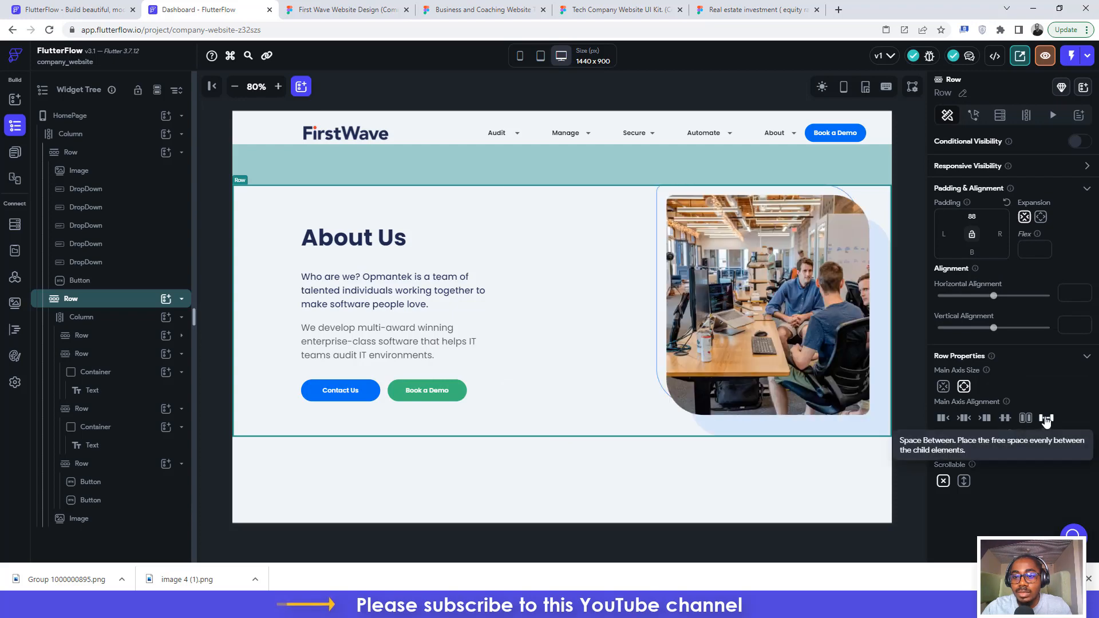
left_click(827, 268)
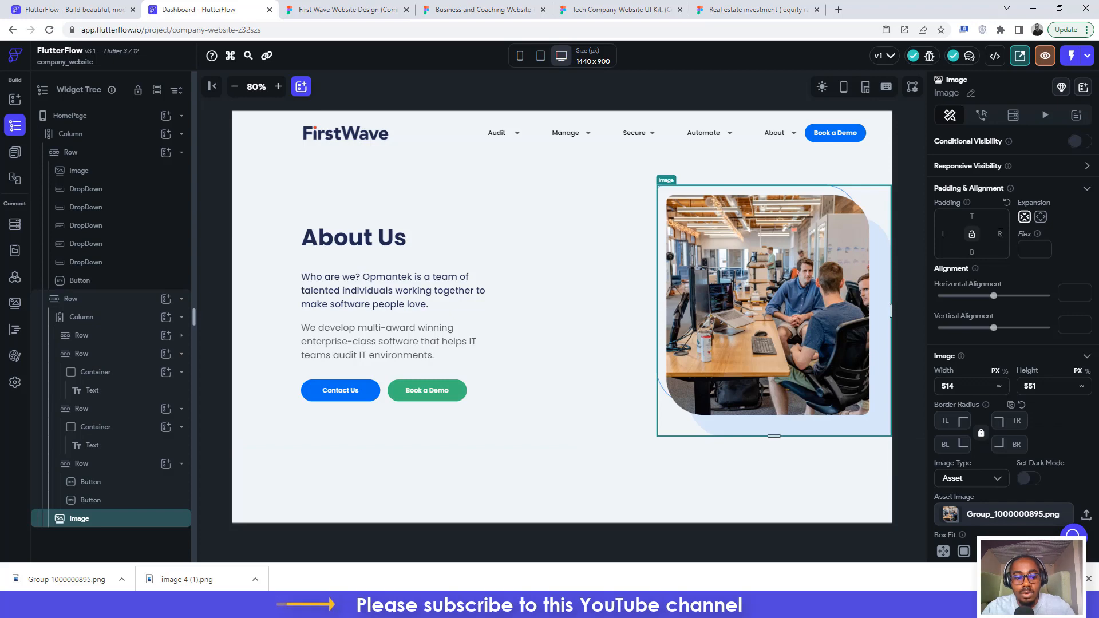
type("150")
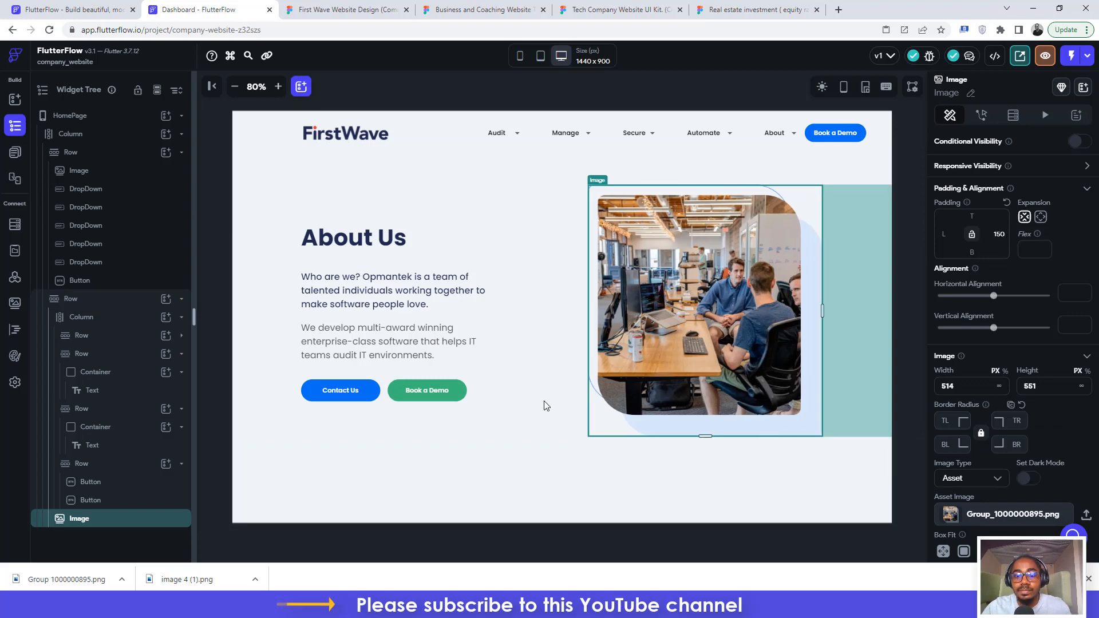
left_click(522, 482)
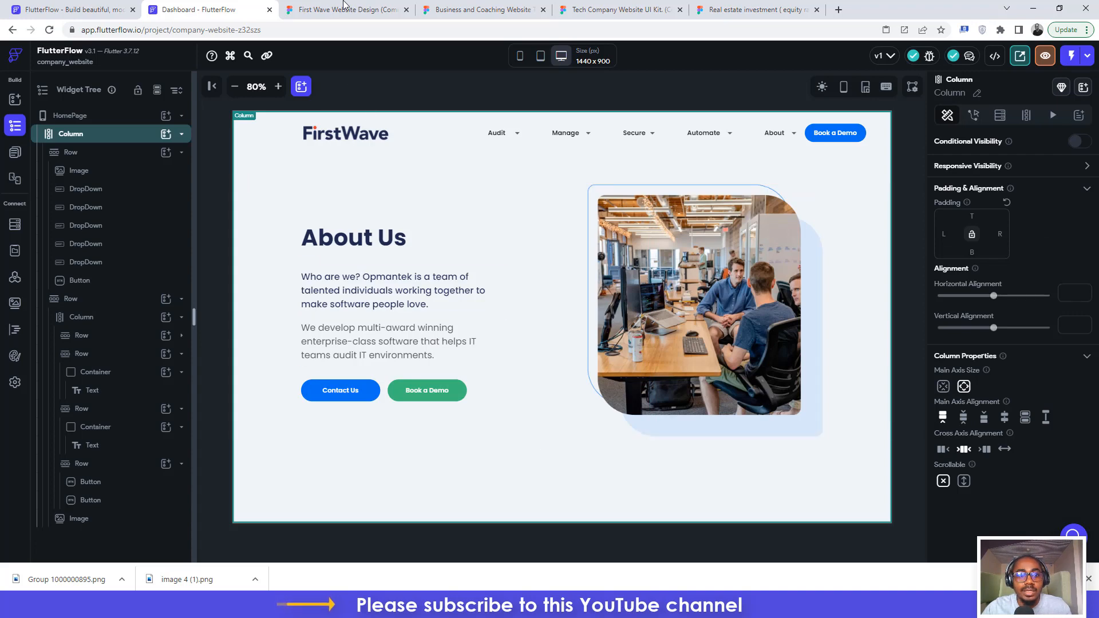
- Switch to the Figma design and look over the Locations section beneath the About Us hero
left_click(346, 9)
scroll(452, 302, "down", 4)
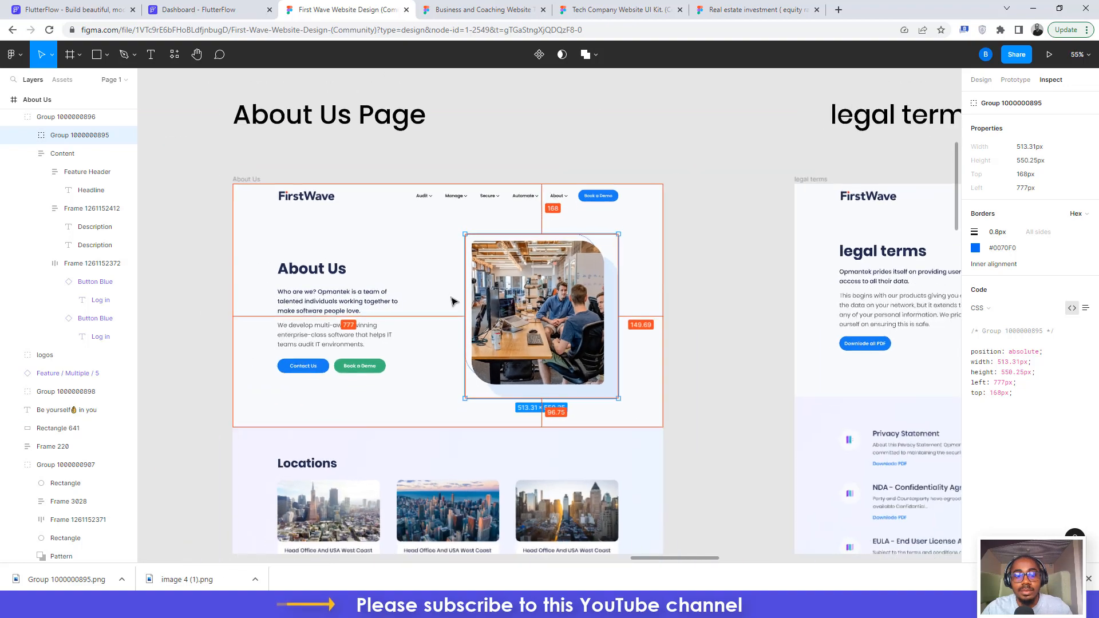
scroll(452, 301, "down", 5)
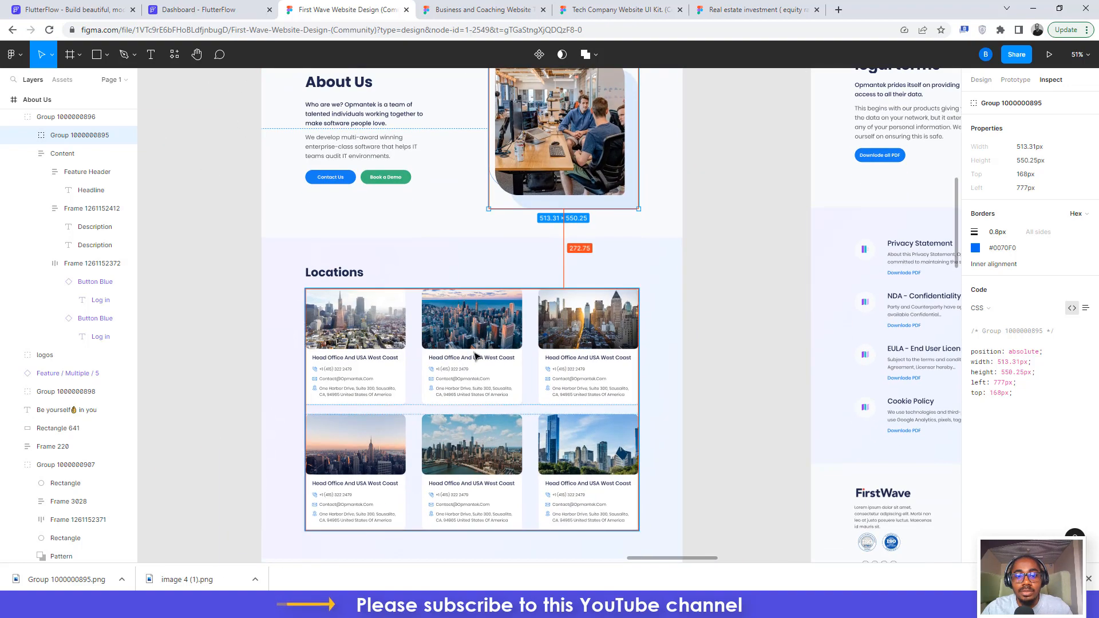
scroll(476, 355, "left", 1)
scroll(476, 355, "down", 1)
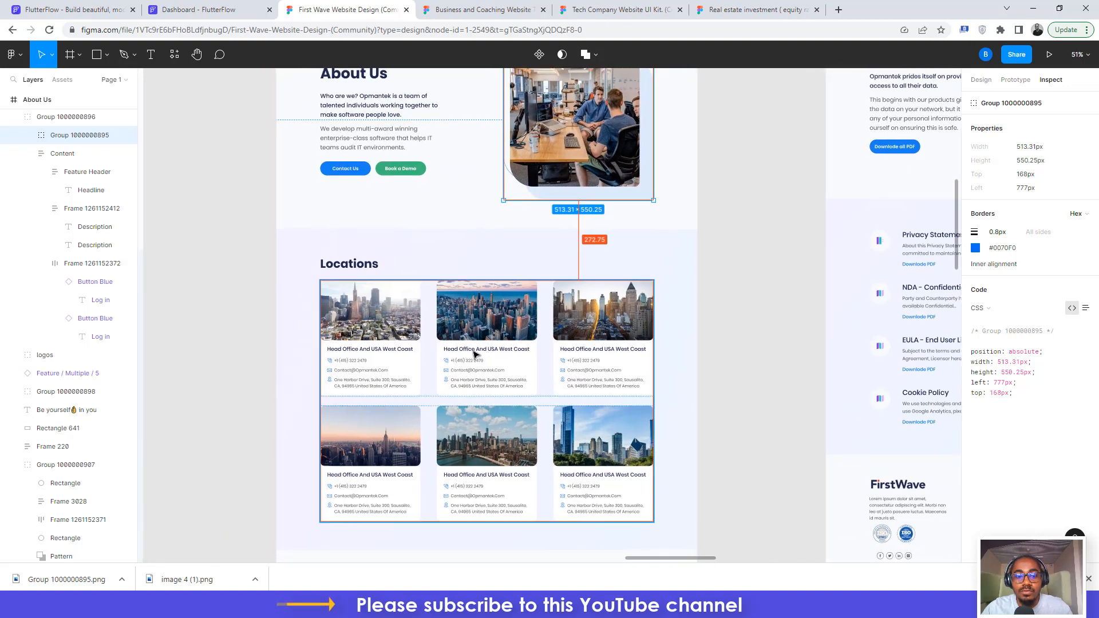
scroll(474, 352, "down", 3)
scroll(474, 352, "up", 1)
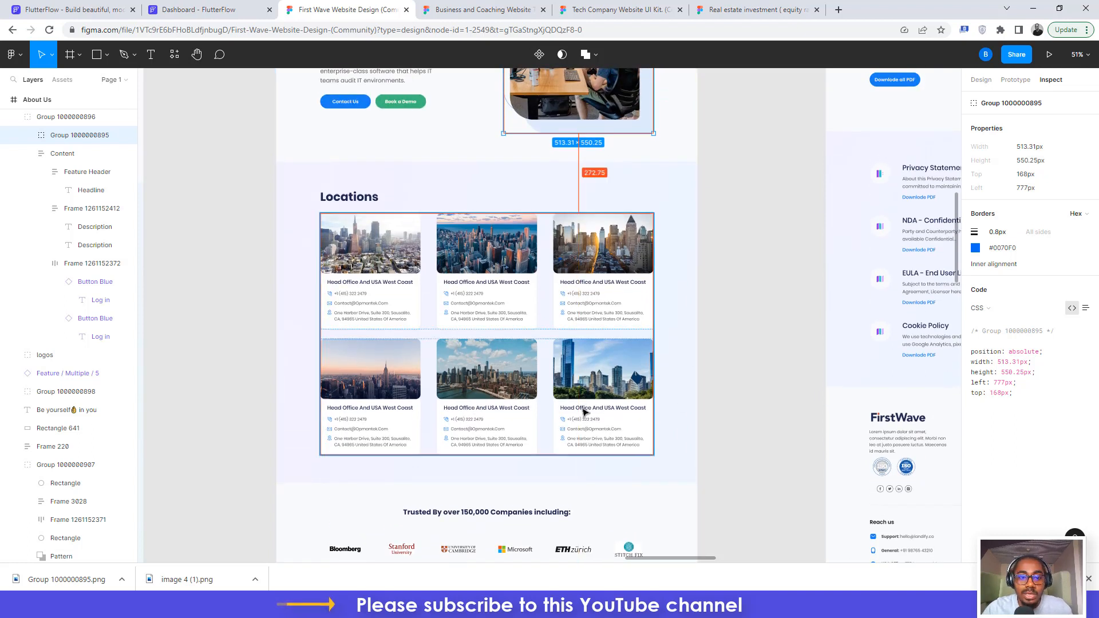
- Inspect the hero section's background rectangle and the canvas background colour in Figma
left_click(319, 171)
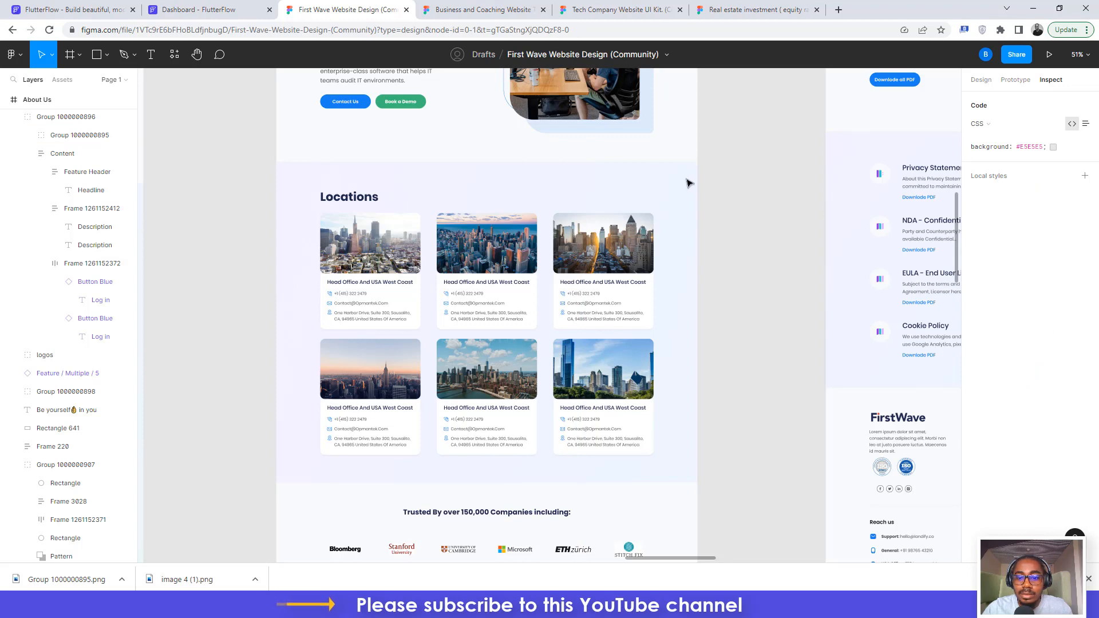
scroll(643, 300, "up", 2)
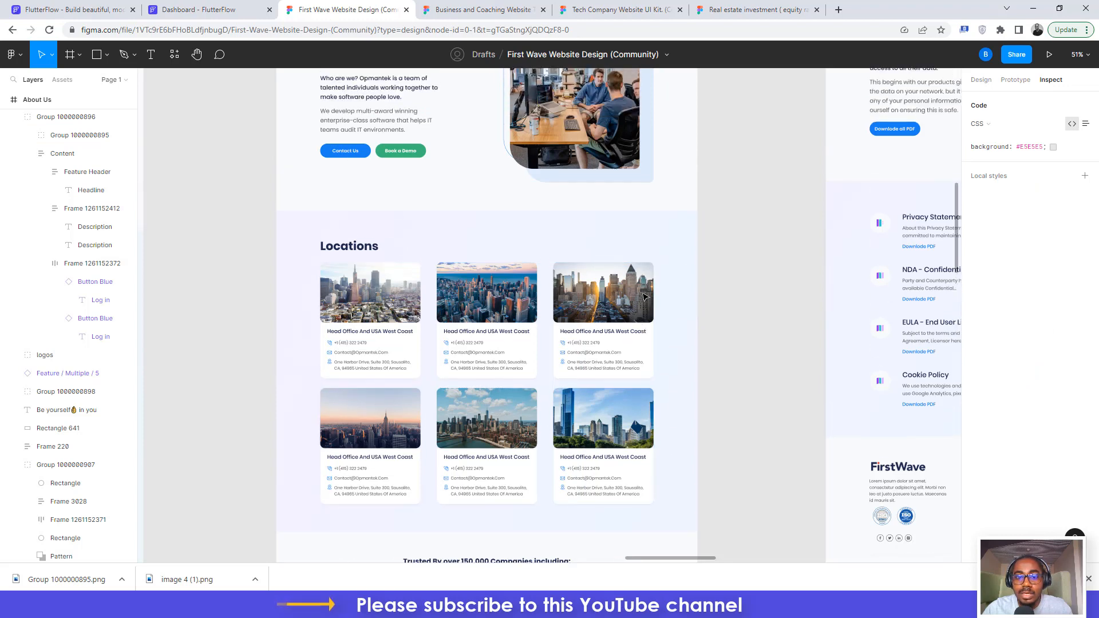
left_click(650, 229)
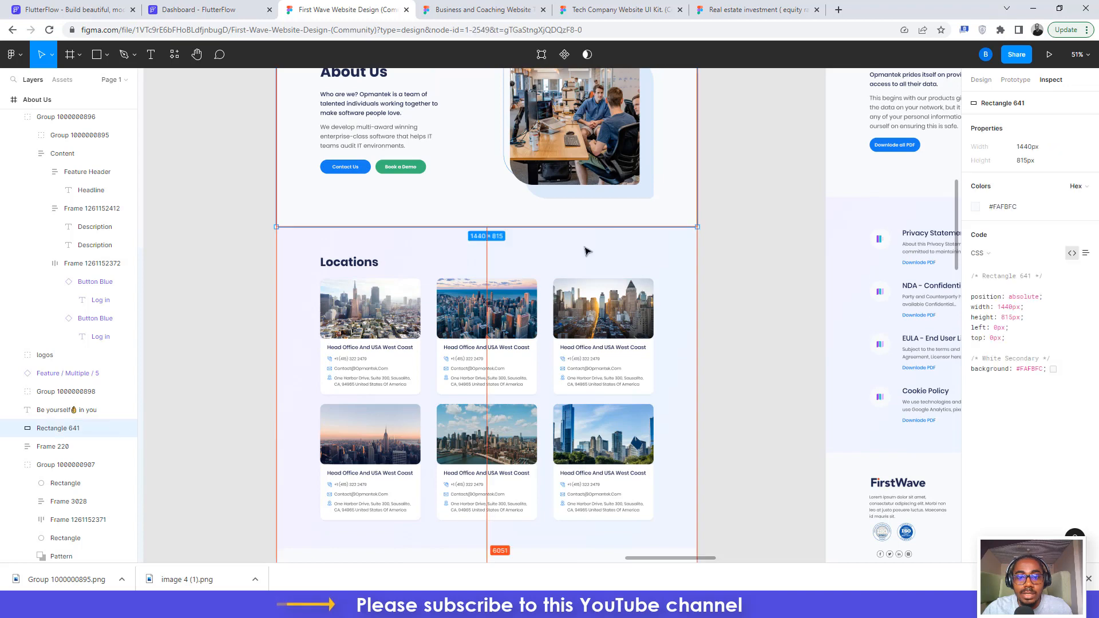
left_click(585, 247)
left_click(567, 223)
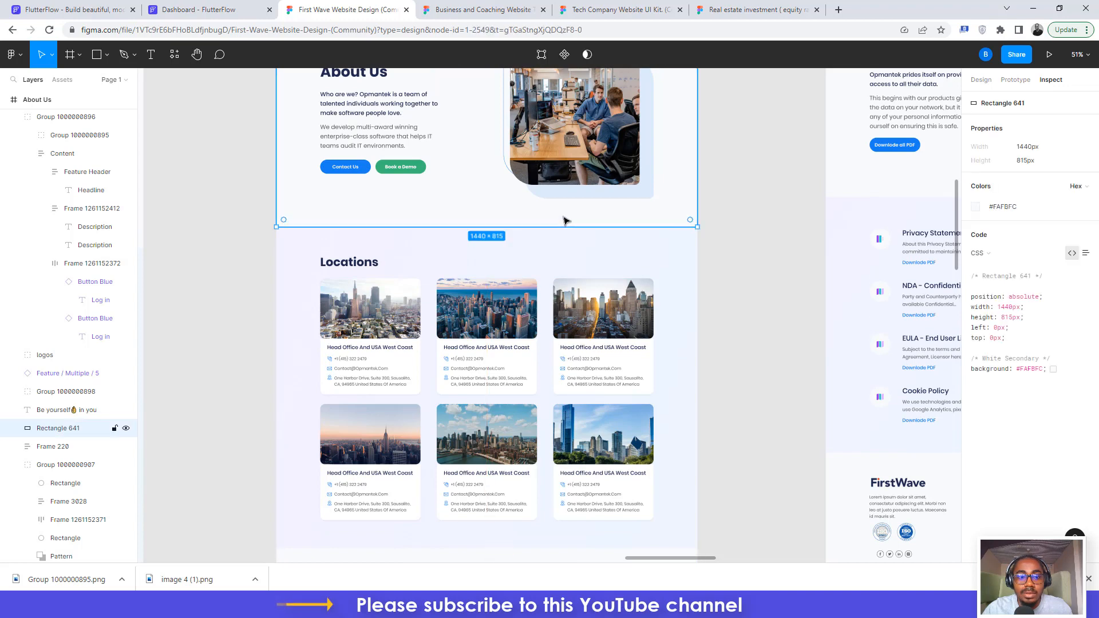
left_click(300, 246)
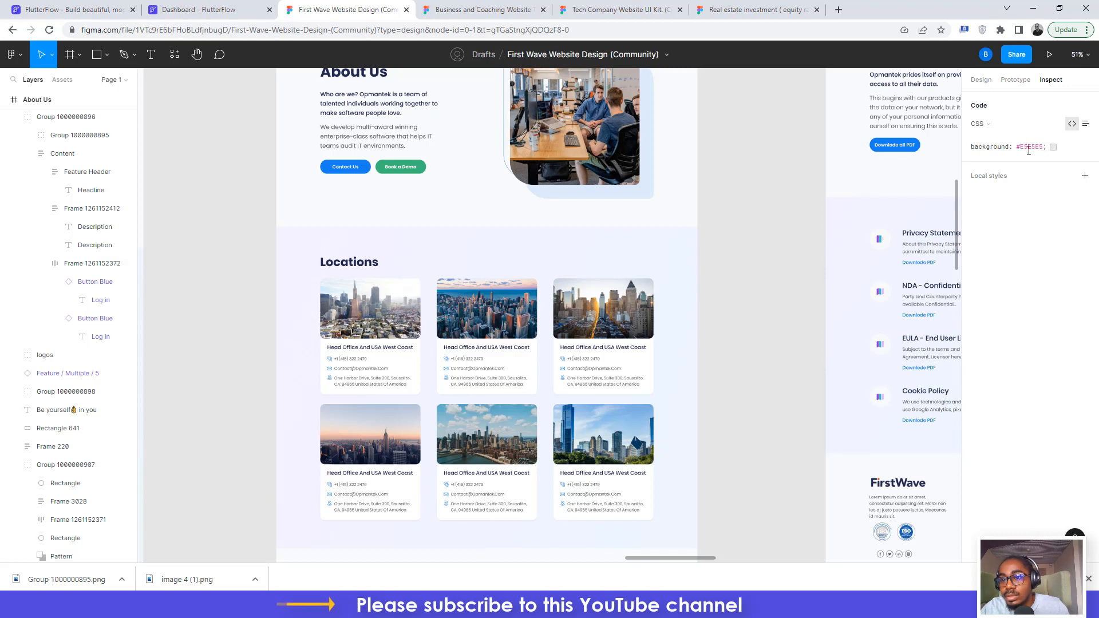
- Review the remaining About Us sections in Figma, from the trusted companies and products down to Our story
scroll(643, 277, "down", 5)
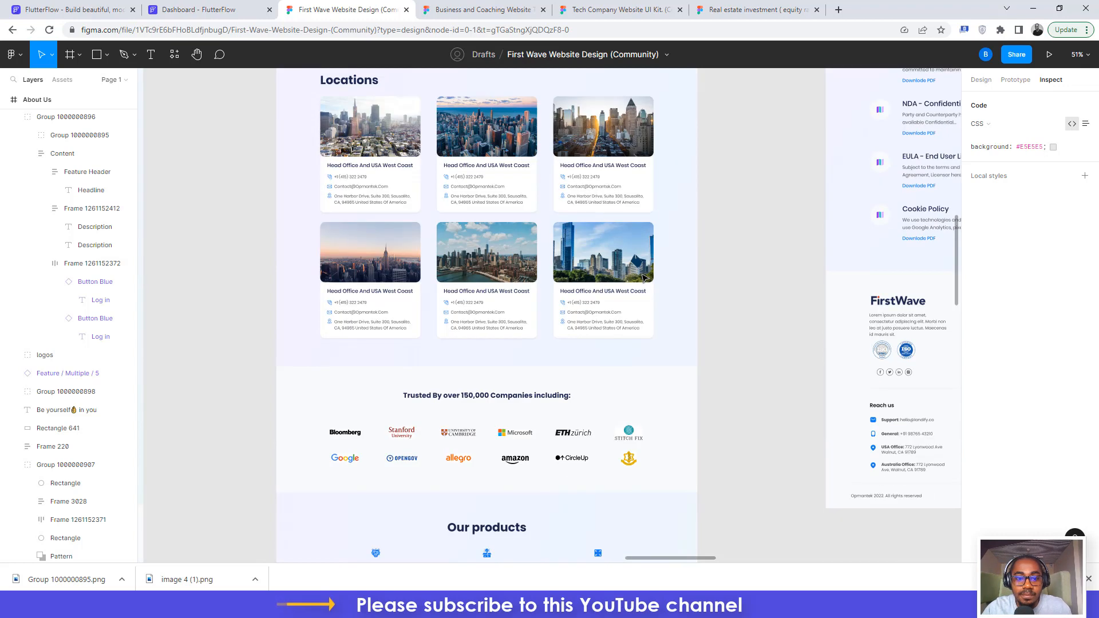
scroll(643, 277, "down", 20)
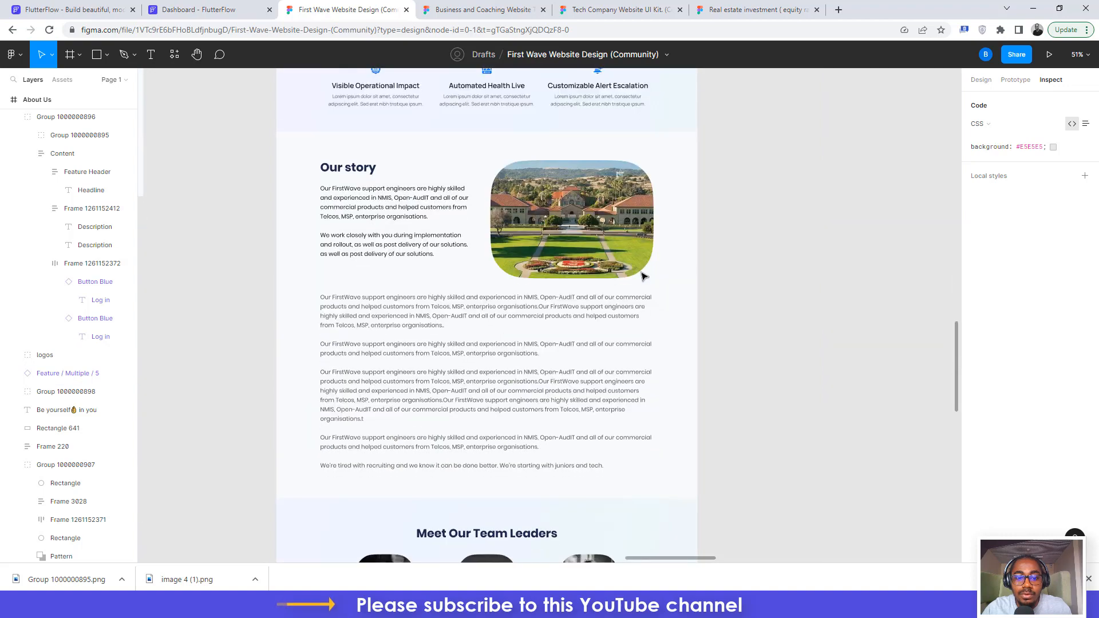
scroll(643, 277, "up", 20)
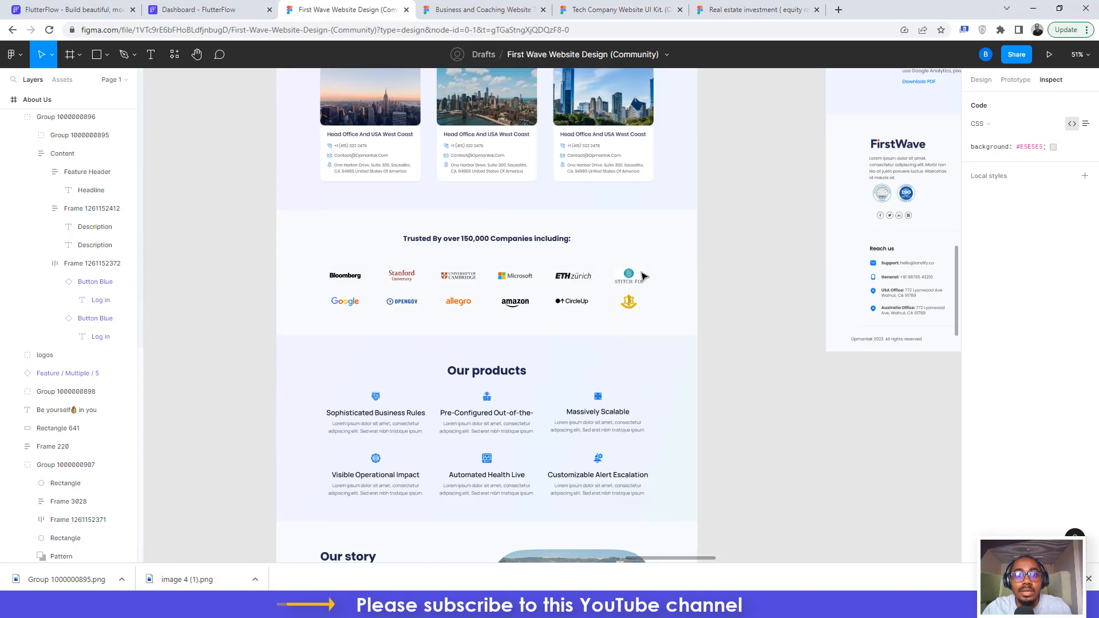
scroll(687, 221, "up", 3)
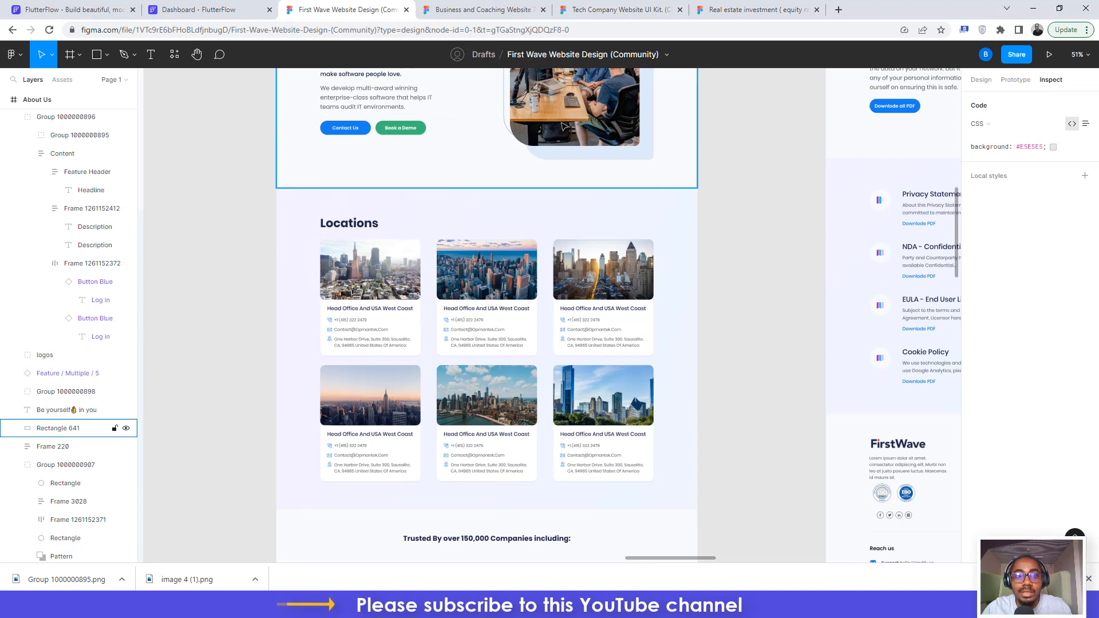
scroll(382, 181, "up", 3)
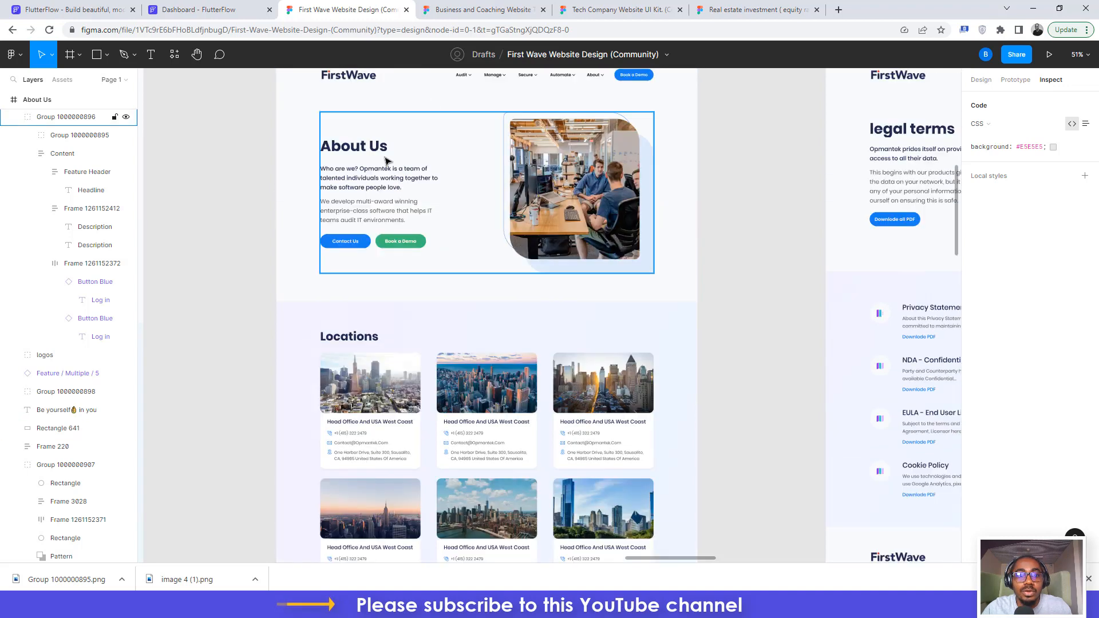
- Back in FlutterFlow, collapse the navigation row in the widget tree and wrap the page's main Column in a Container
left_click(198, 10)
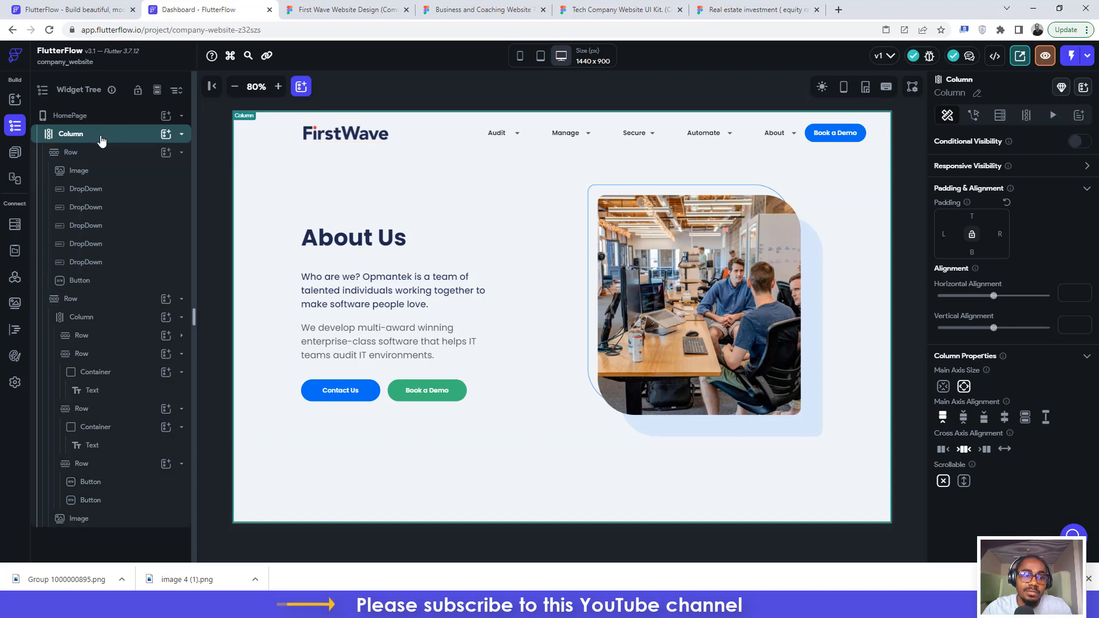
left_click(77, 155)
left_click(77, 155)
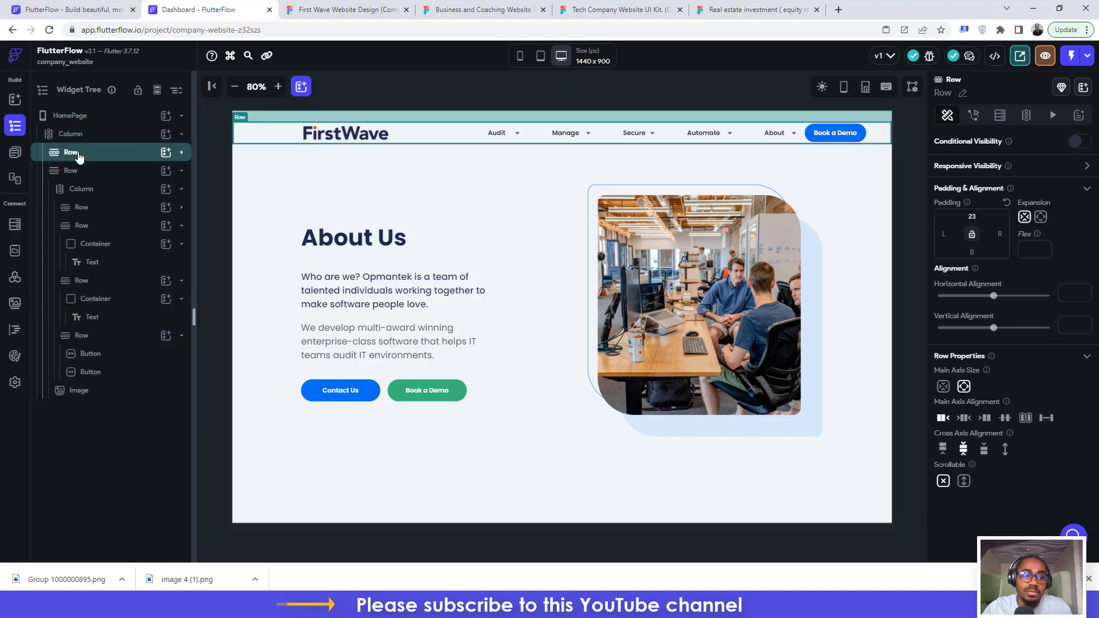
left_click(78, 136)
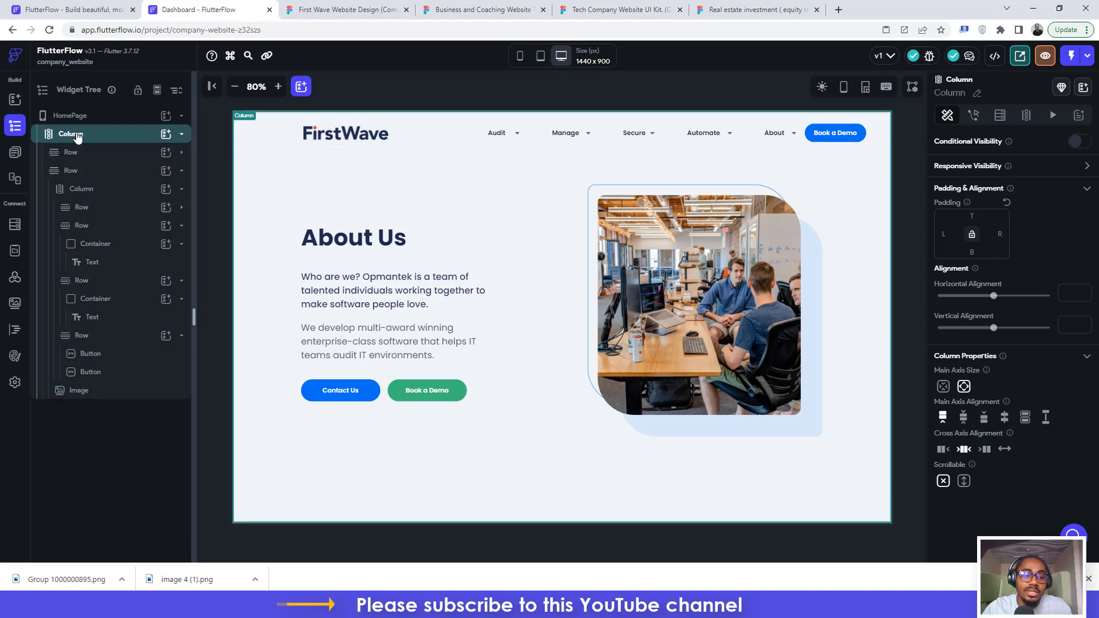
right_click(78, 136)
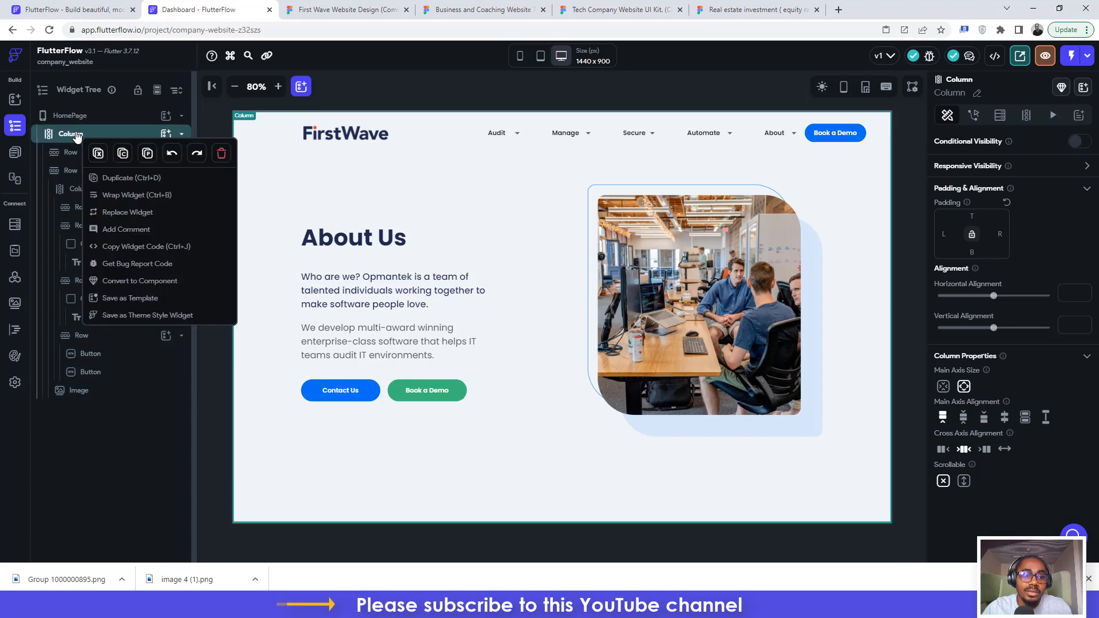
left_click(117, 195)
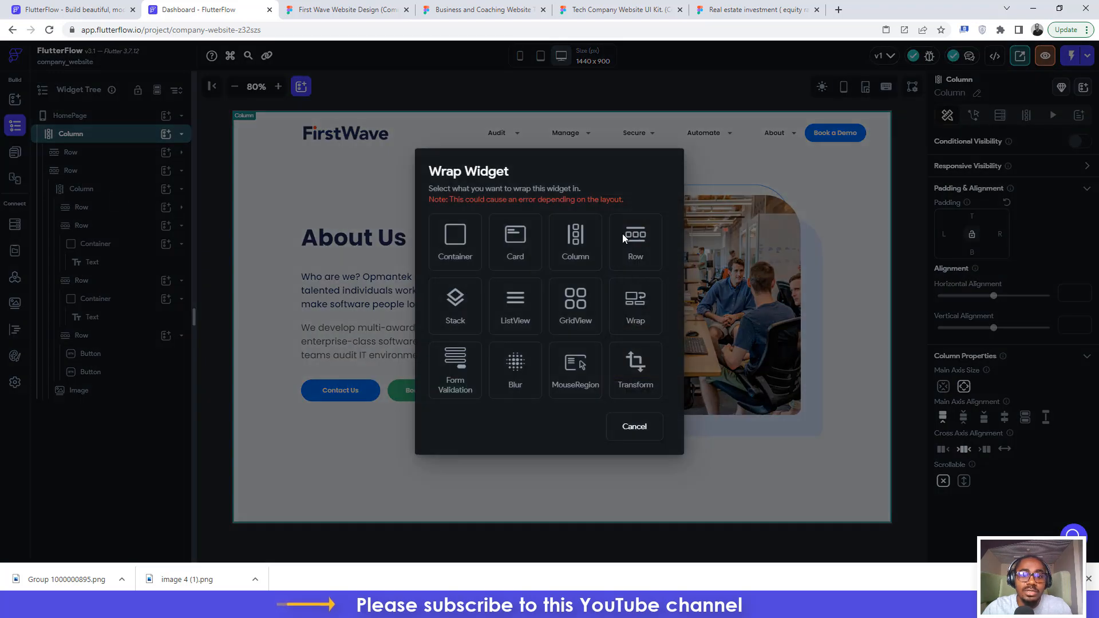
left_click(456, 235)
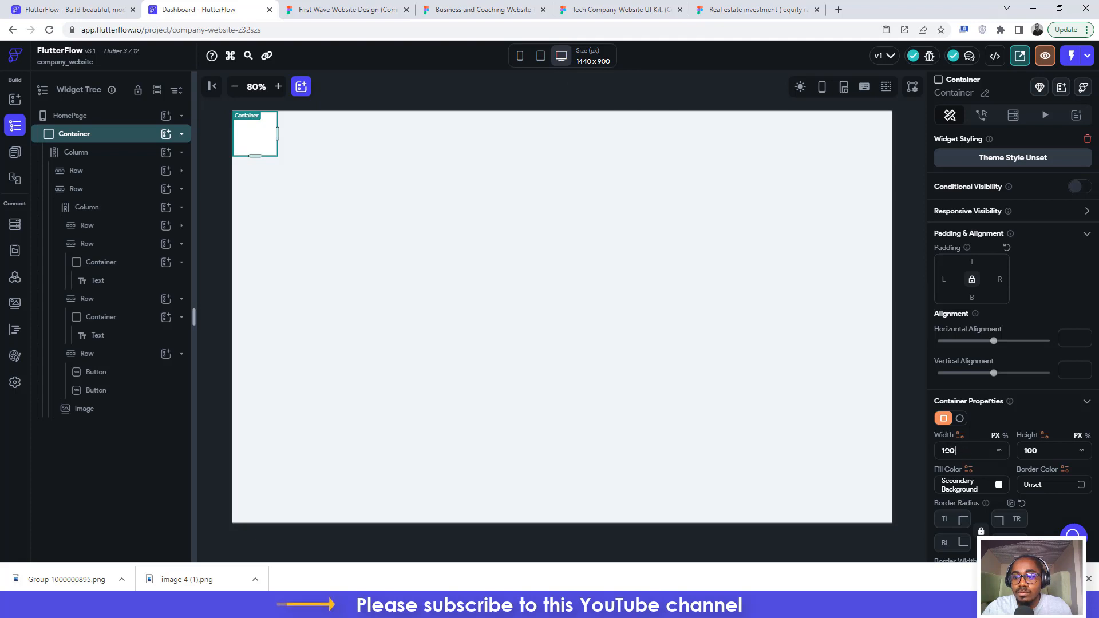
- Set the new outer container's width to 1440 px and its height to infinite
type("14")
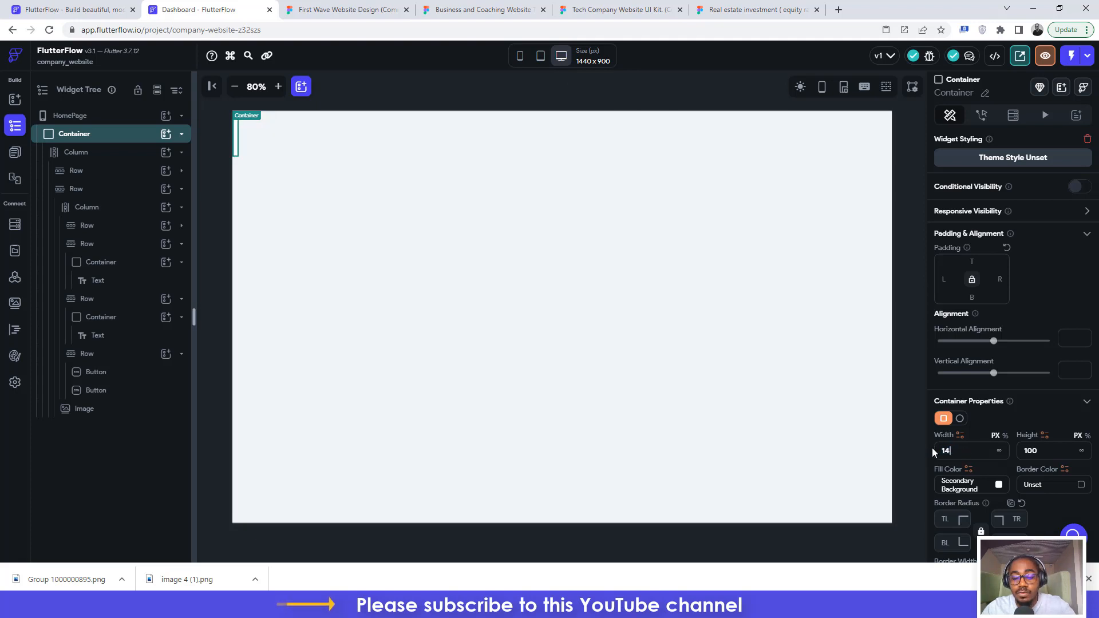
type("40")
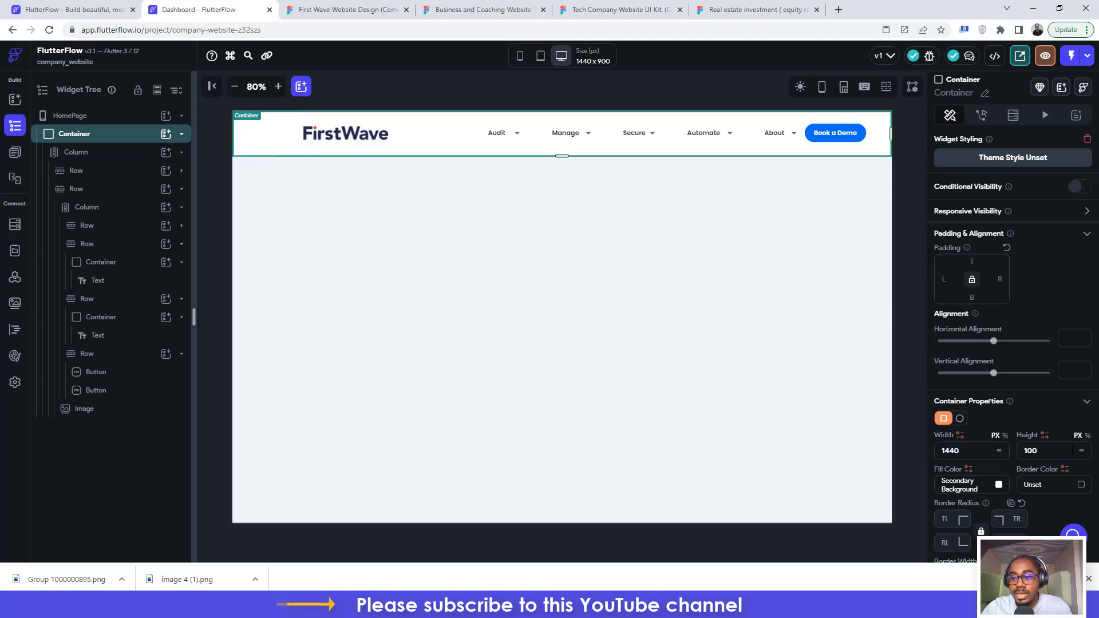
left_click(1081, 453)
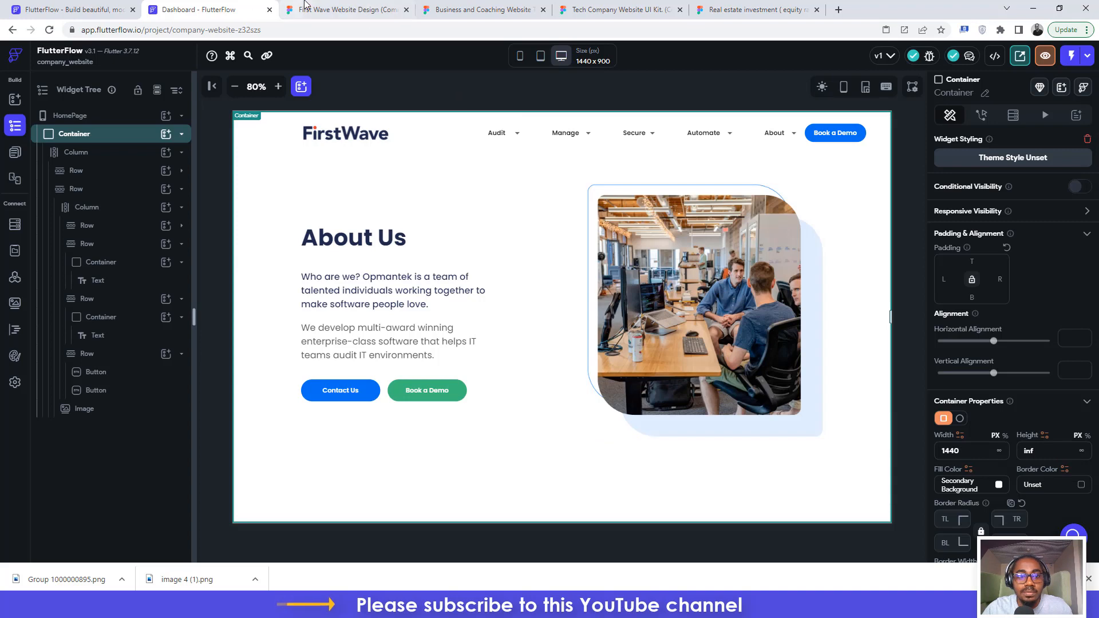
- Copy the background colour #E5E5E5 from Figma and apply it as the outer container's fill colour in FlutterFlow
left_click(344, 10)
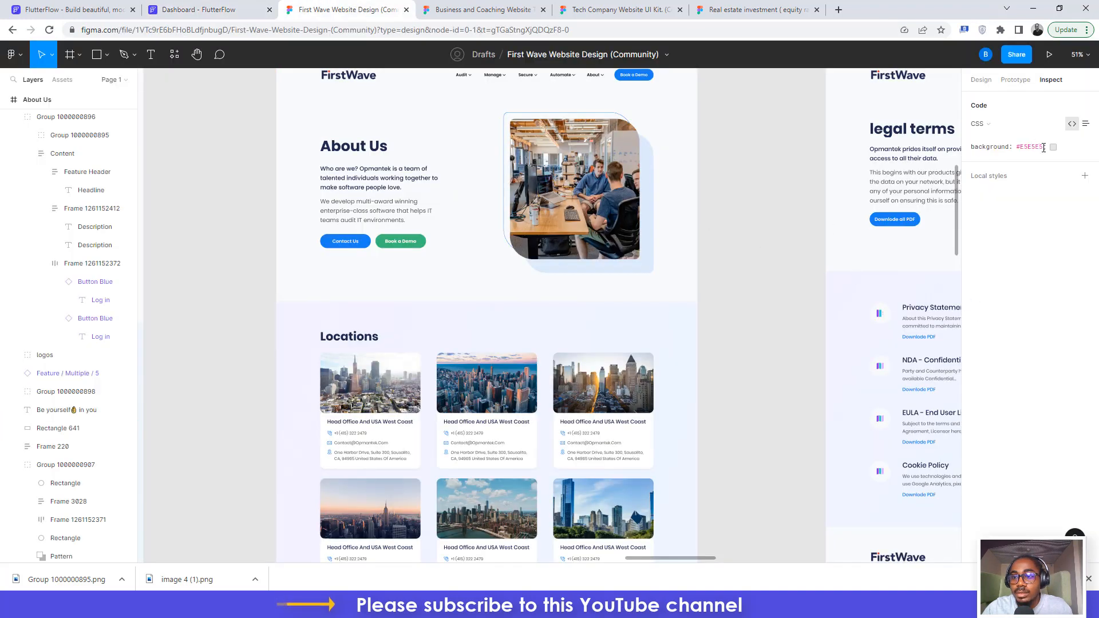
left_click_drag(1043, 147, 1025, 149)
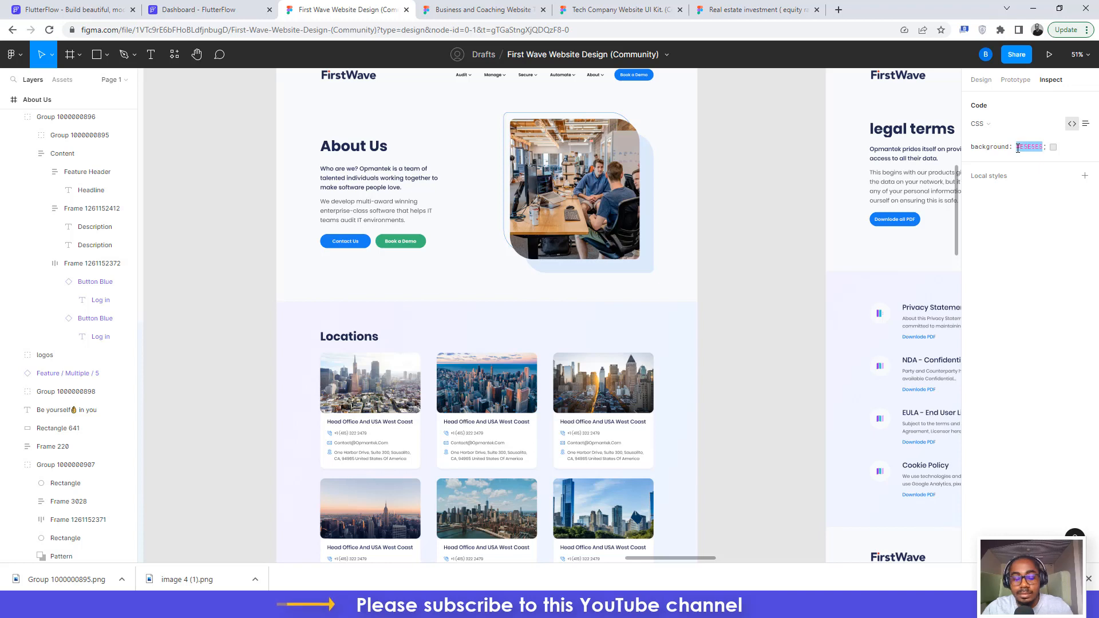
left_click(217, 10)
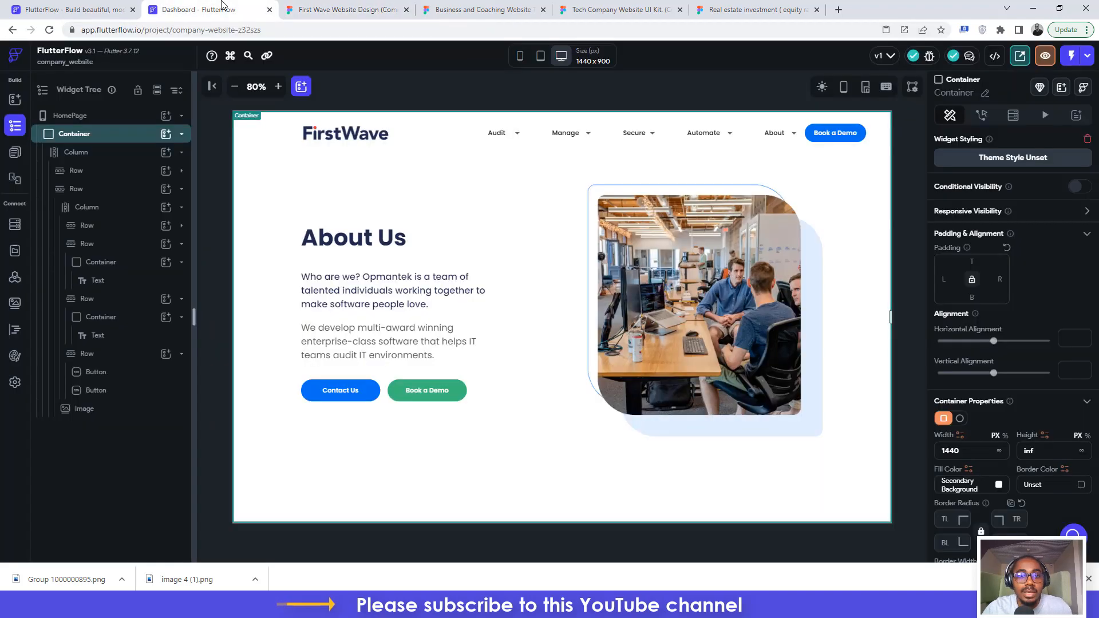
left_click(978, 485)
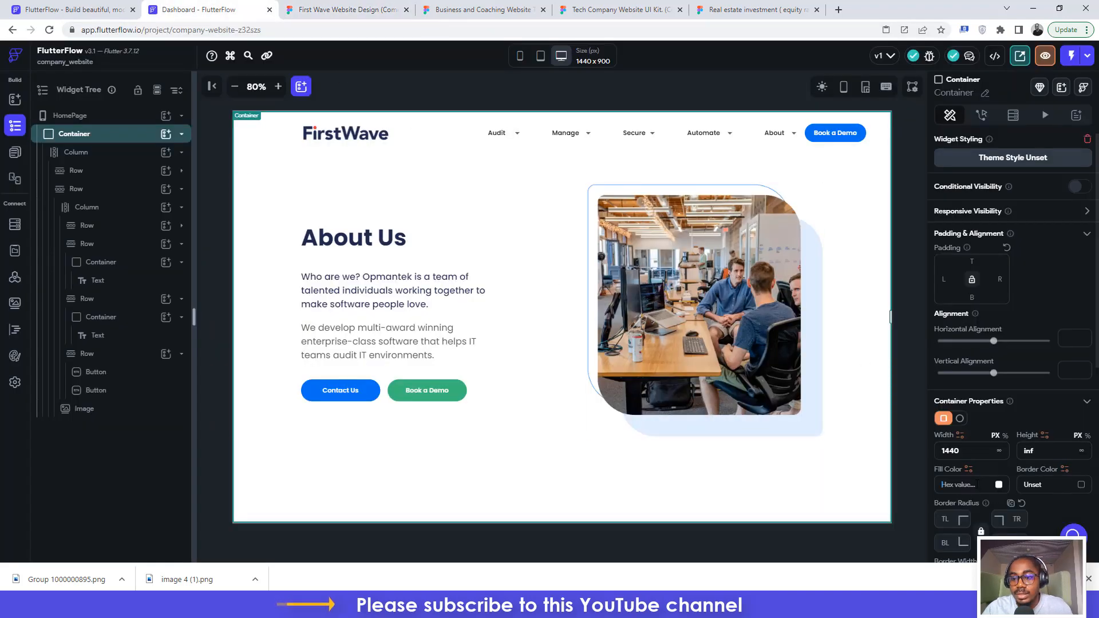
type("#E5E5E5")
key("Return")
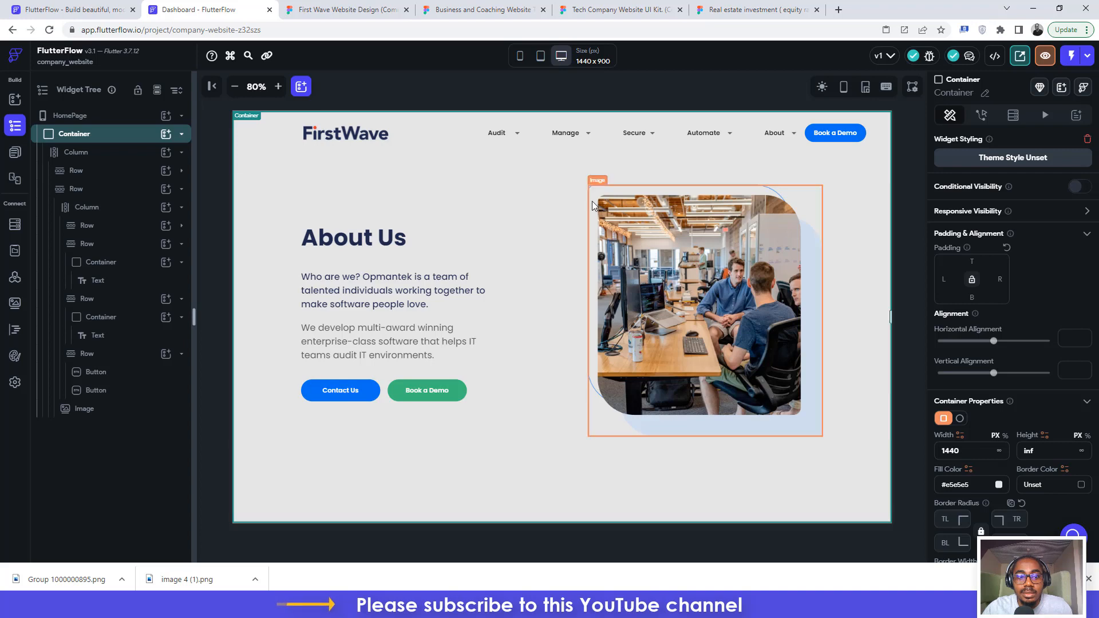
- Switch to Figma, select the About Us hero section's background rectangle and copy its colour #FAFBFC
left_click(74, 154)
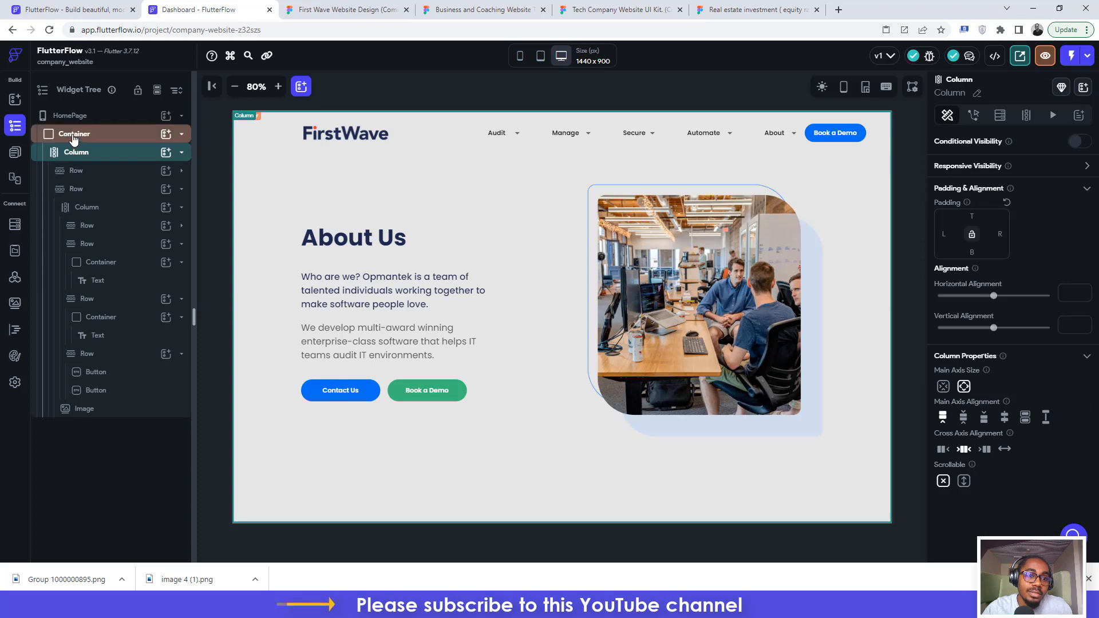
left_click(343, 9)
scroll(496, 186, "up", 2)
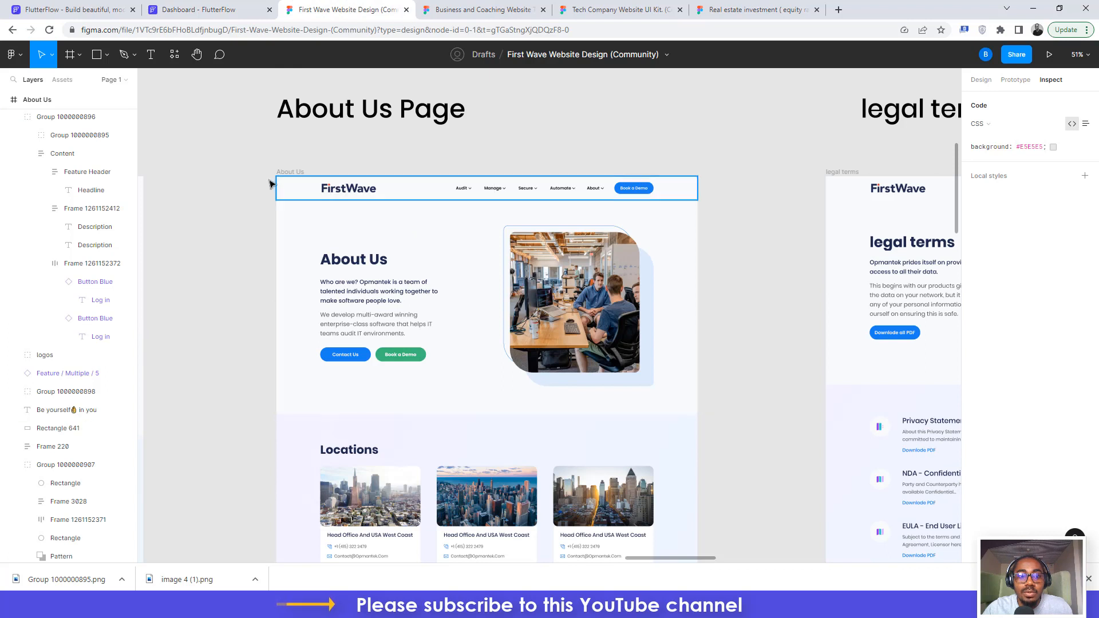
left_click(291, 395)
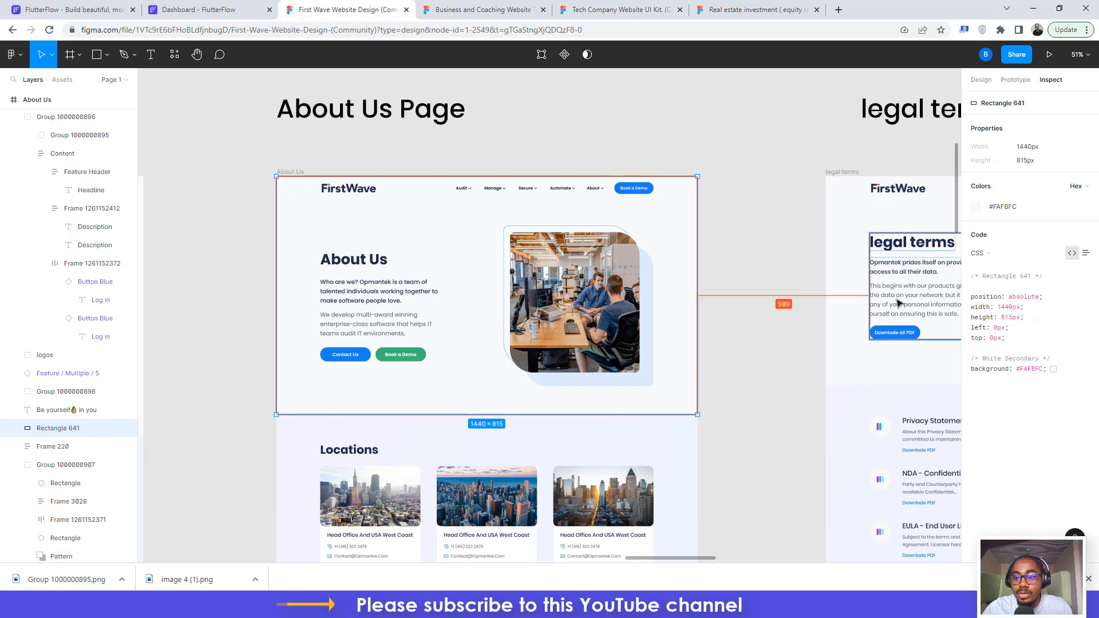
left_click(1001, 209)
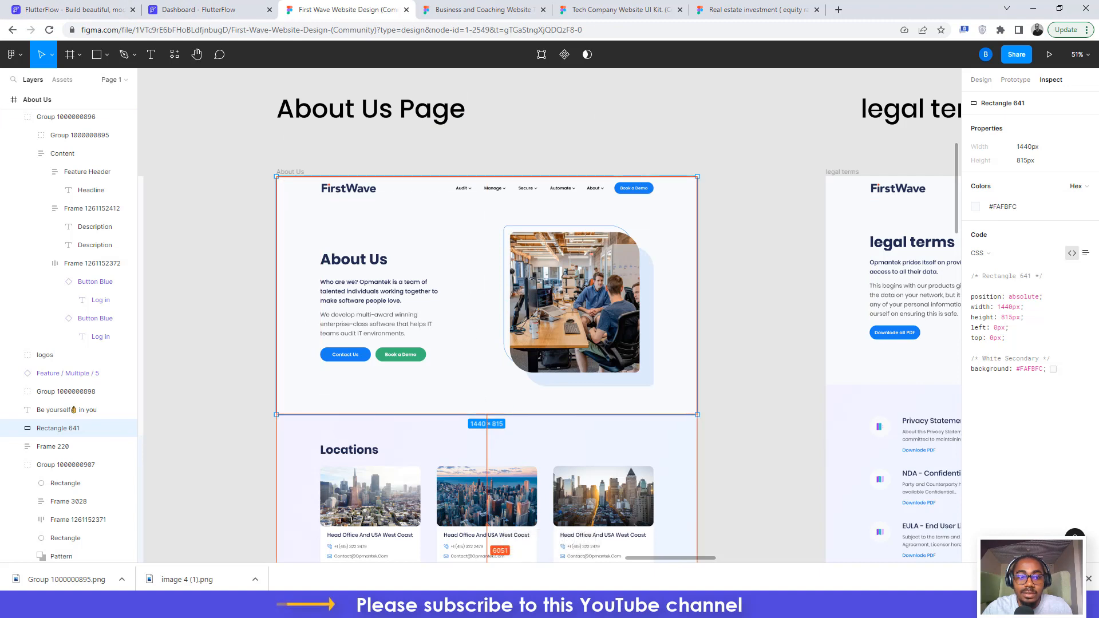
- Back in FlutterFlow, set the outer container's height to 815 px and its fill colour to #FAFBFC
left_click(189, 9)
left_click(80, 151)
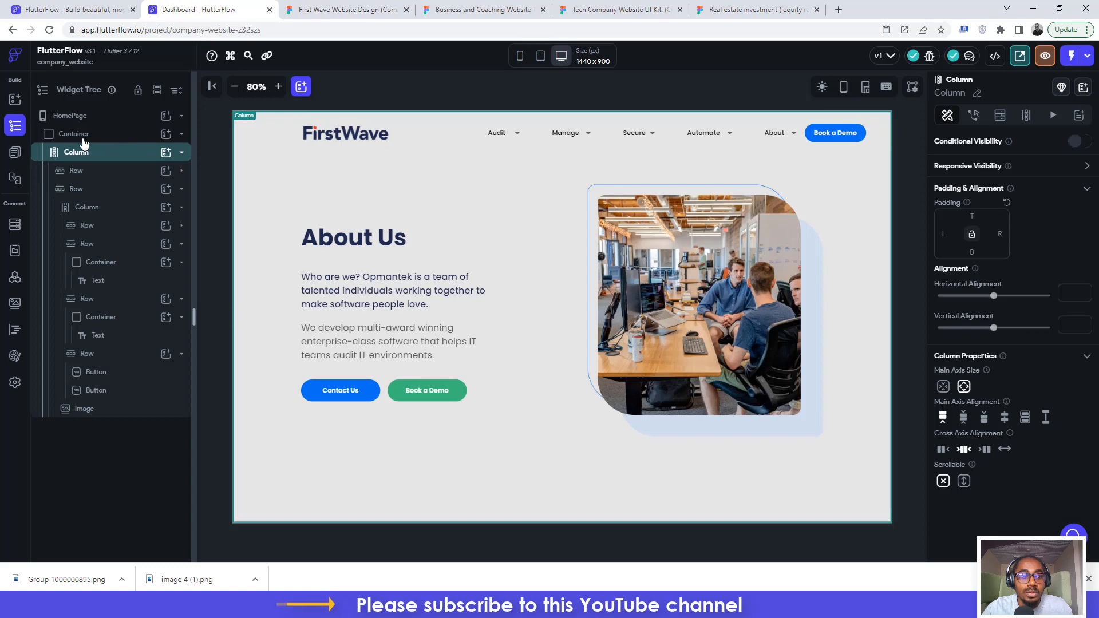
left_click(81, 135)
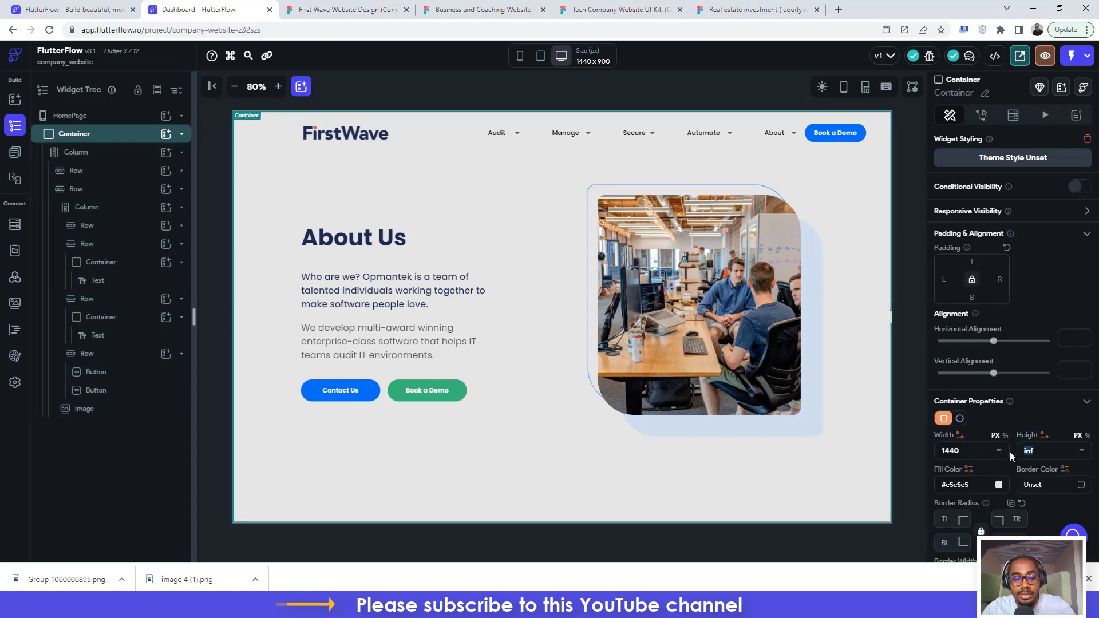
type("815")
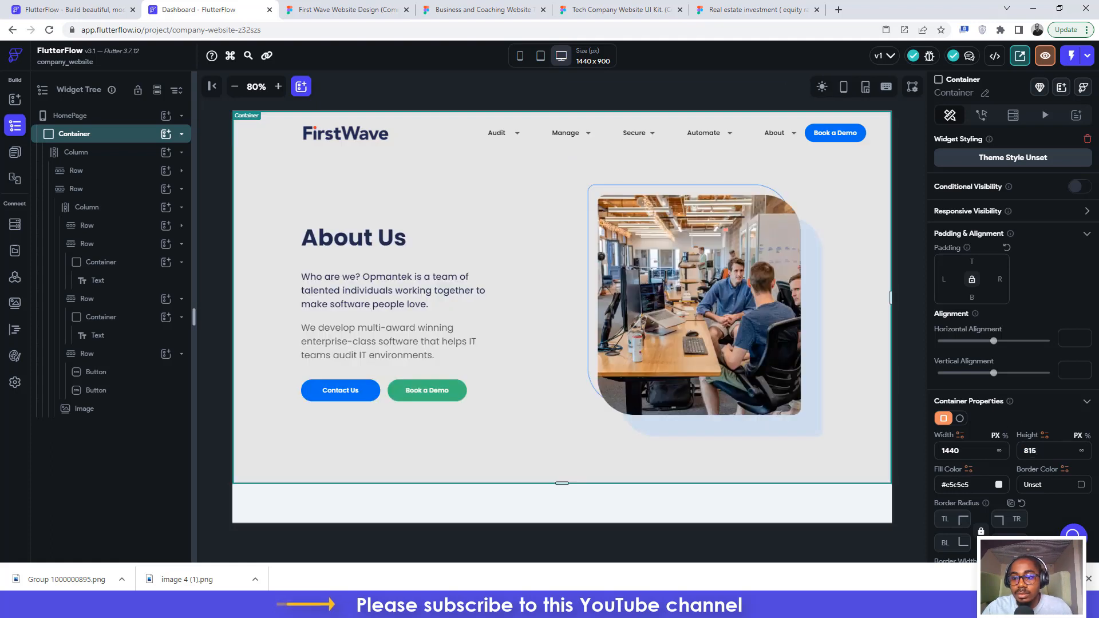
left_click(956, 485)
key("ctrl+v")
key("Return")
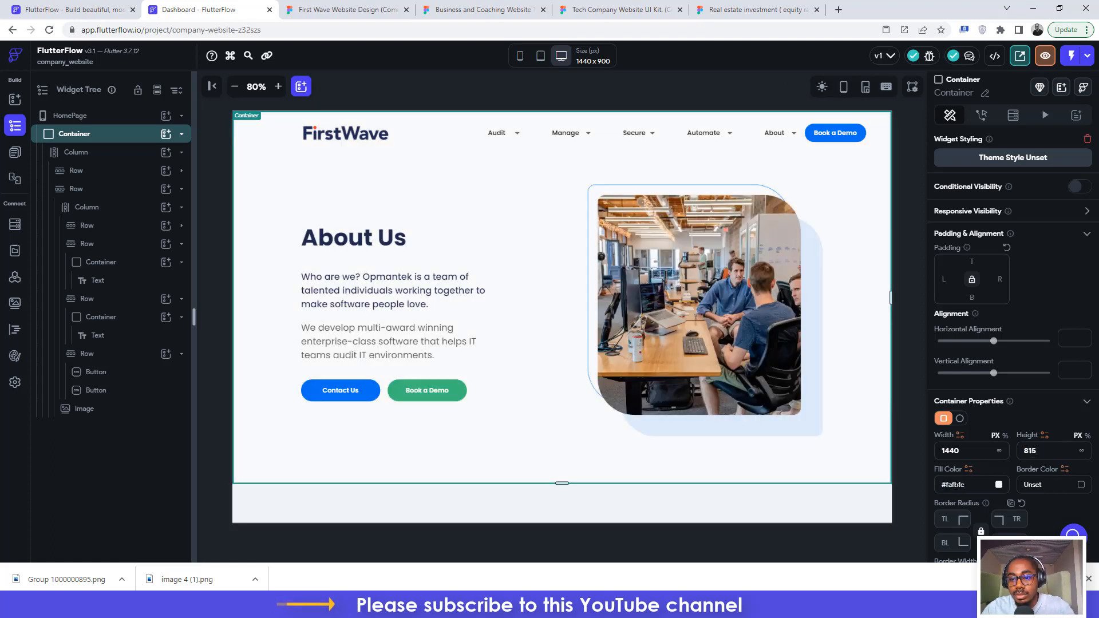
- Collapse the hero container in the widget tree and wrap it in a Column
left_click(80, 140)
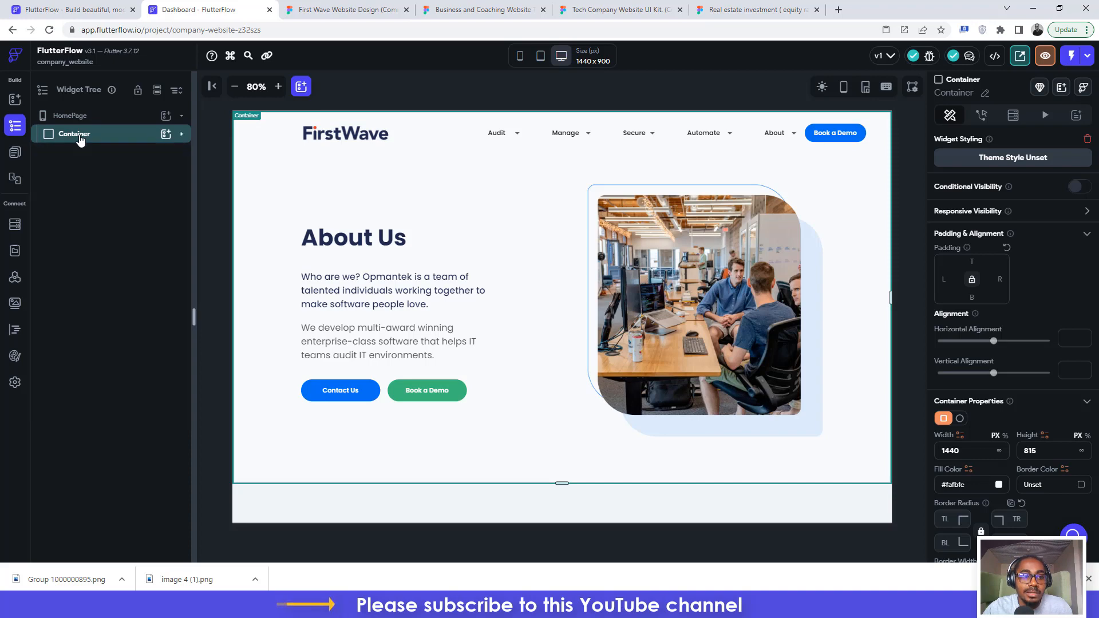
right_click(80, 140)
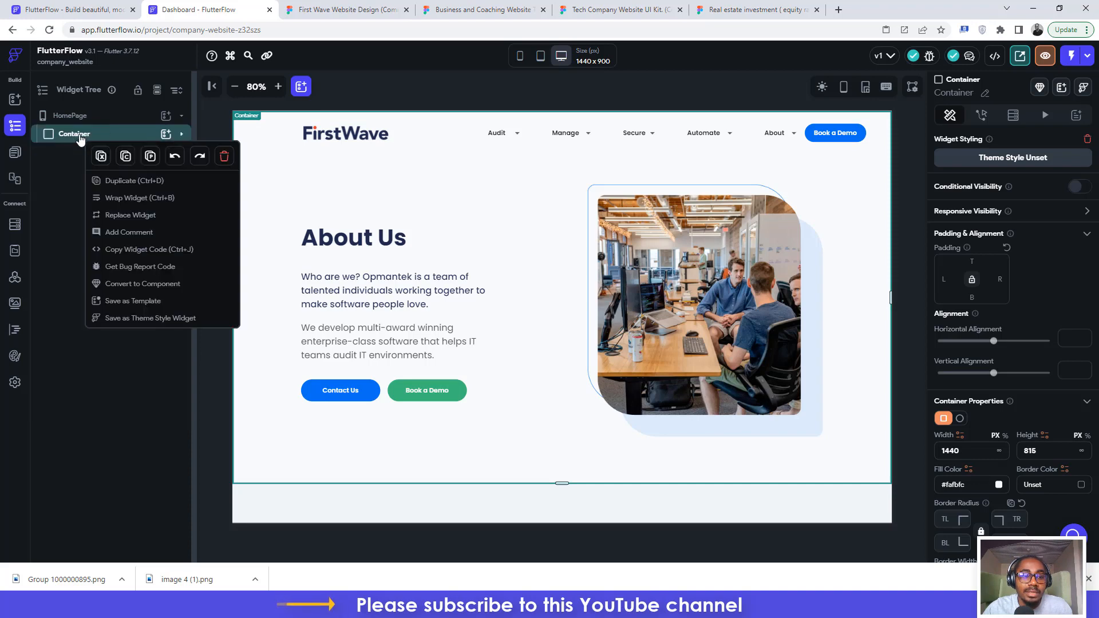
left_click(117, 196)
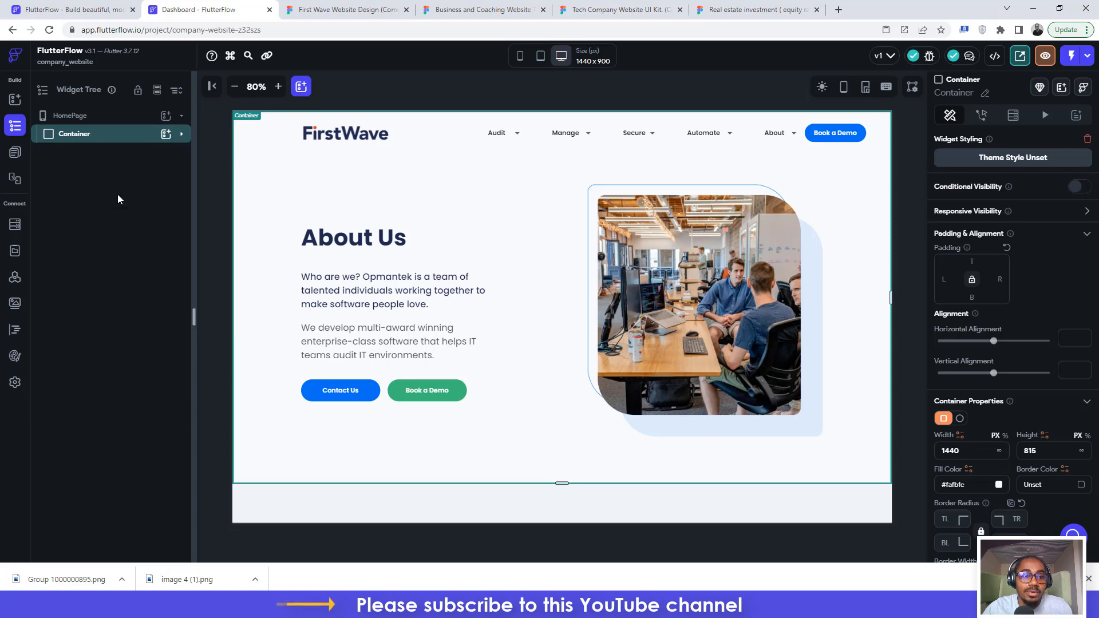
left_click(574, 236)
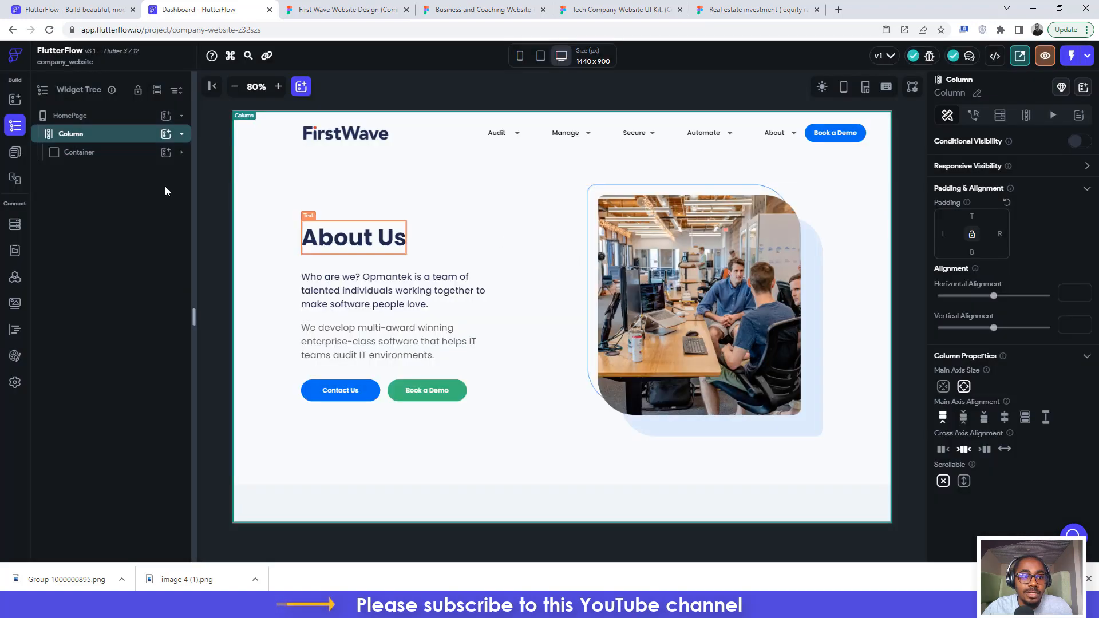
- Wrap the new Column in a Container and make it 1440 px wide with infinite height
right_click(64, 140)
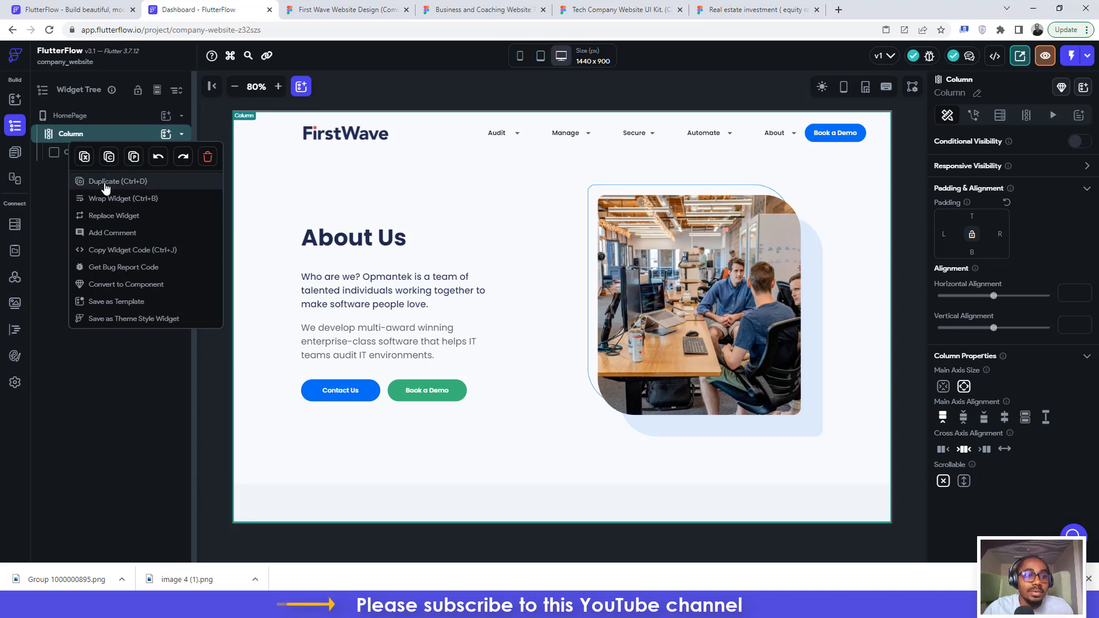
left_click(105, 200)
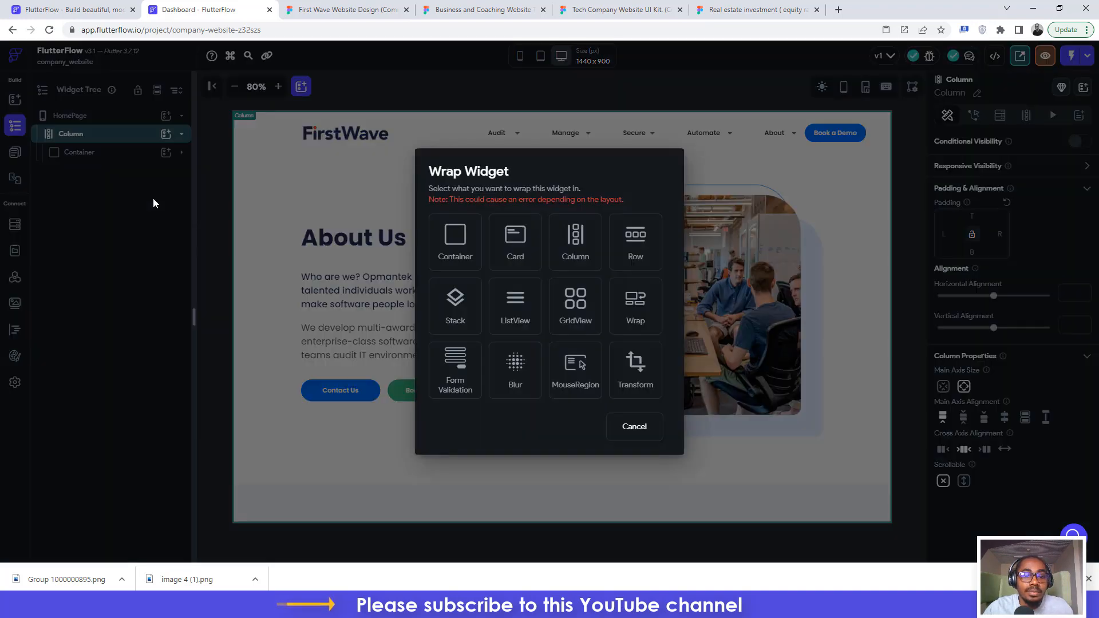
left_click(461, 240)
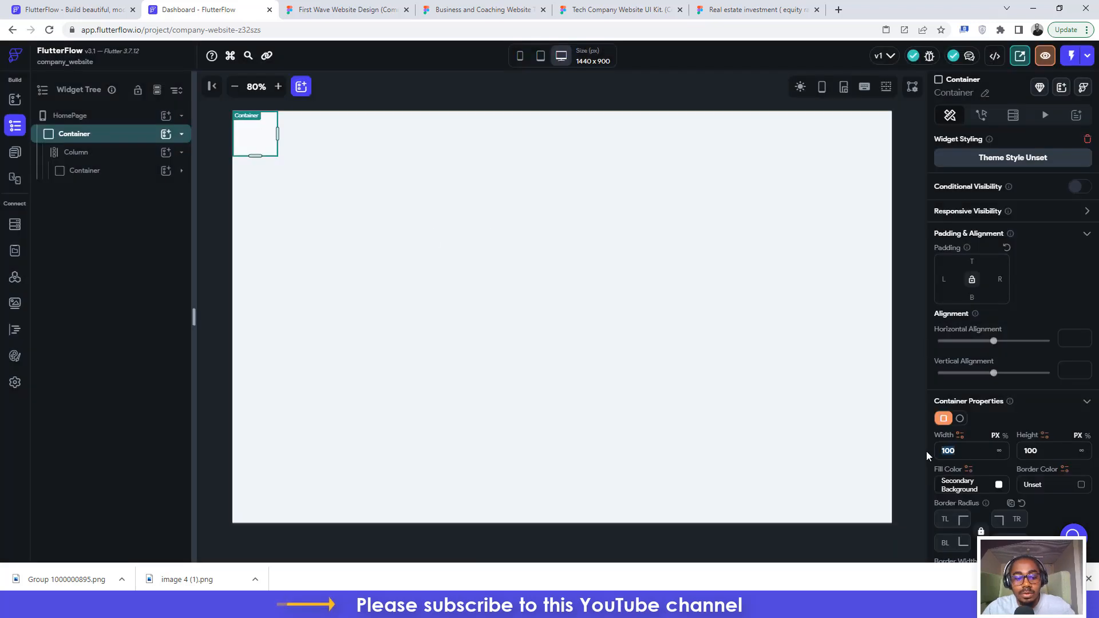
type("1440")
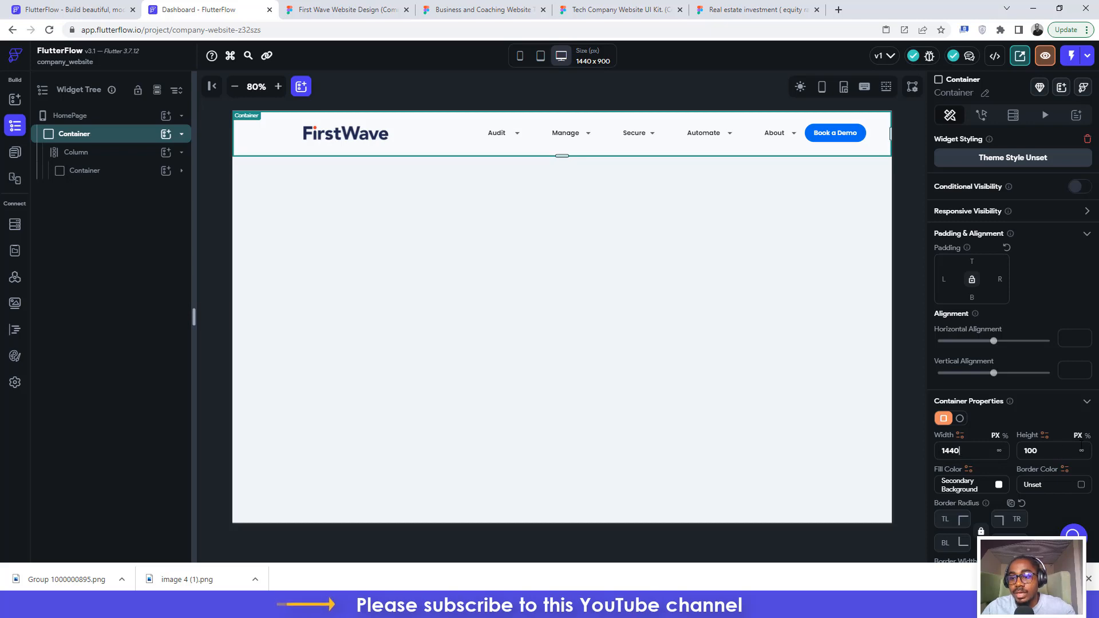
left_click(1082, 454)
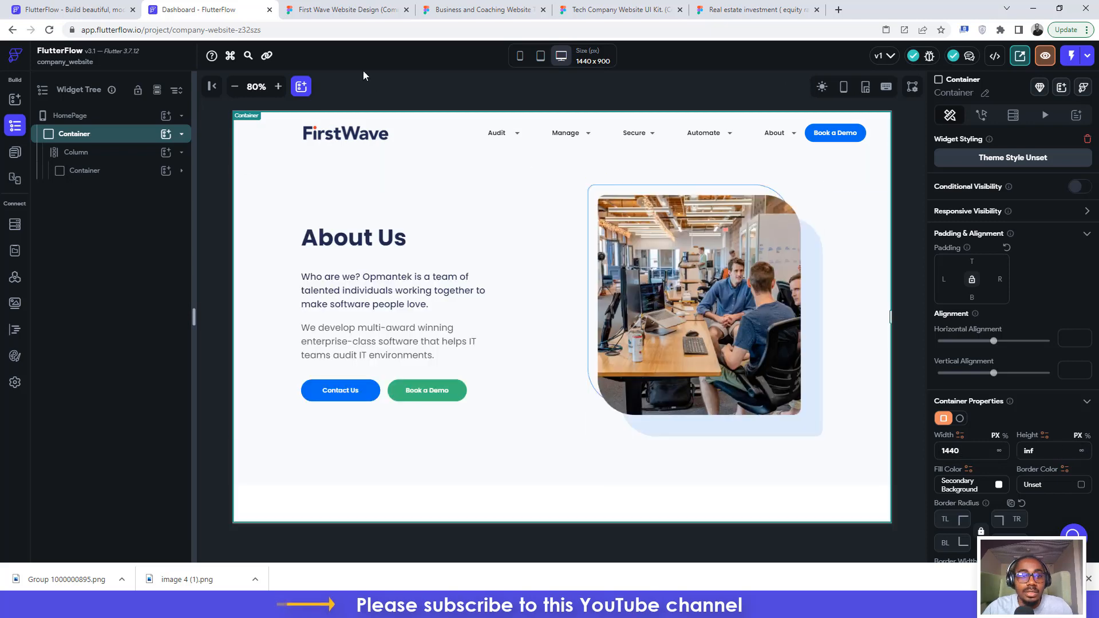
- Copy the page background colour #E5E5E5 from Figma and apply it as the new outer container's fill colour in FlutterFlow
left_click(323, 6)
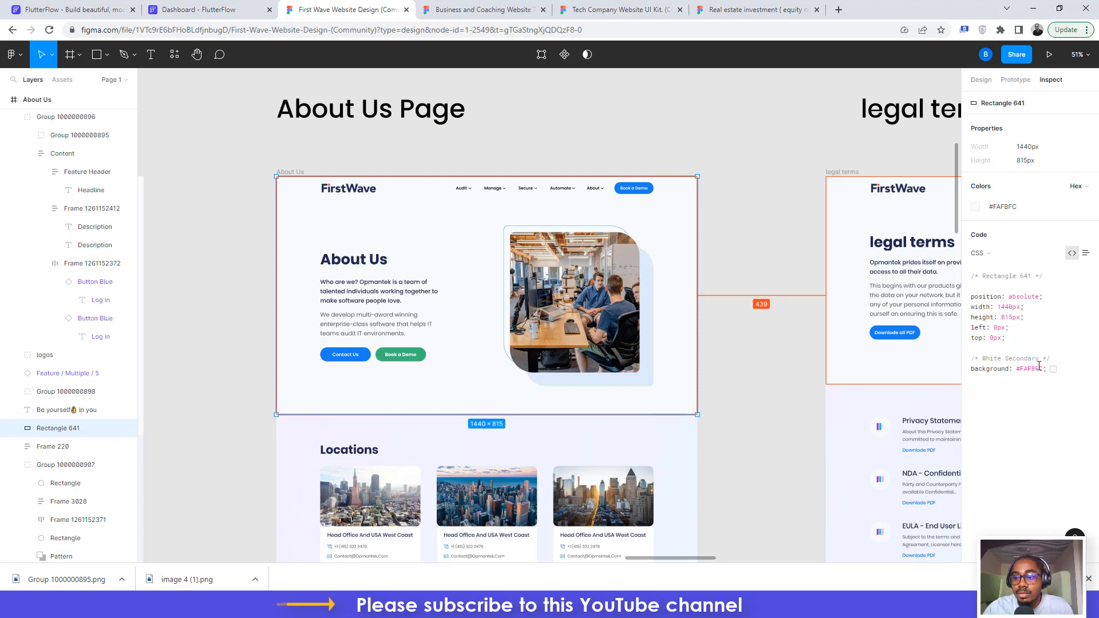
left_click(667, 427)
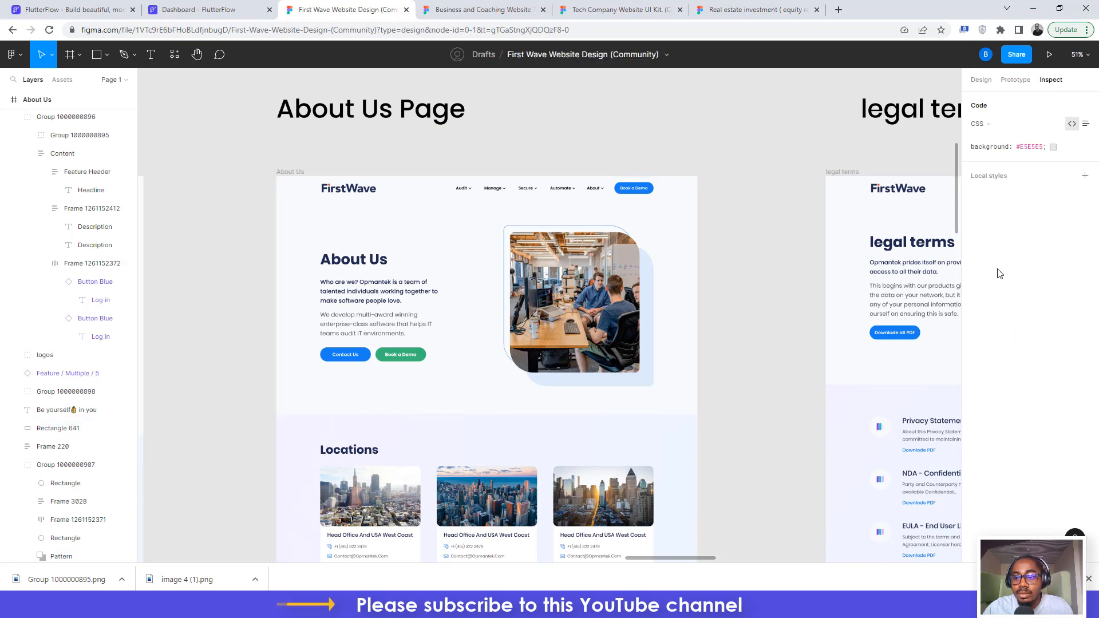
left_click_drag(1018, 147, 1041, 148)
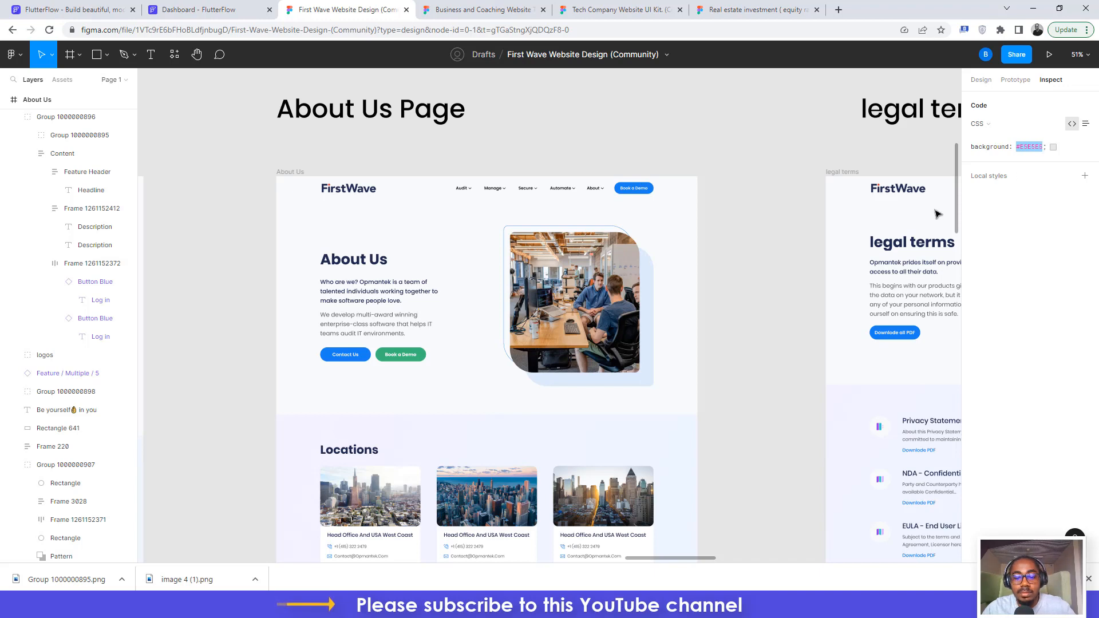
left_click(232, 8)
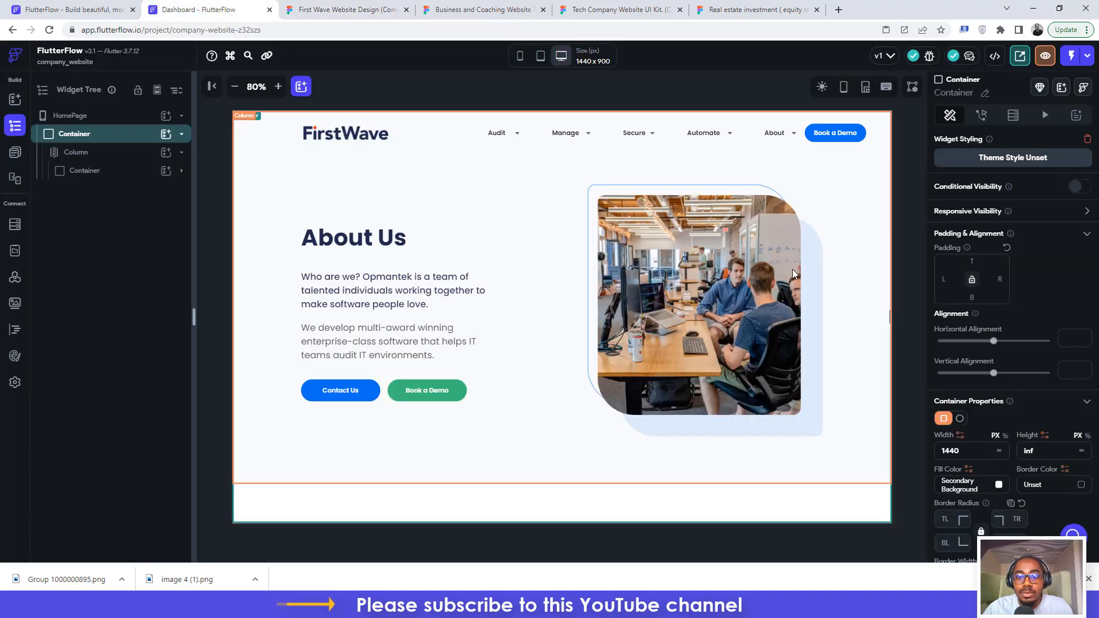
left_click(957, 487)
type("#E5E5E5")
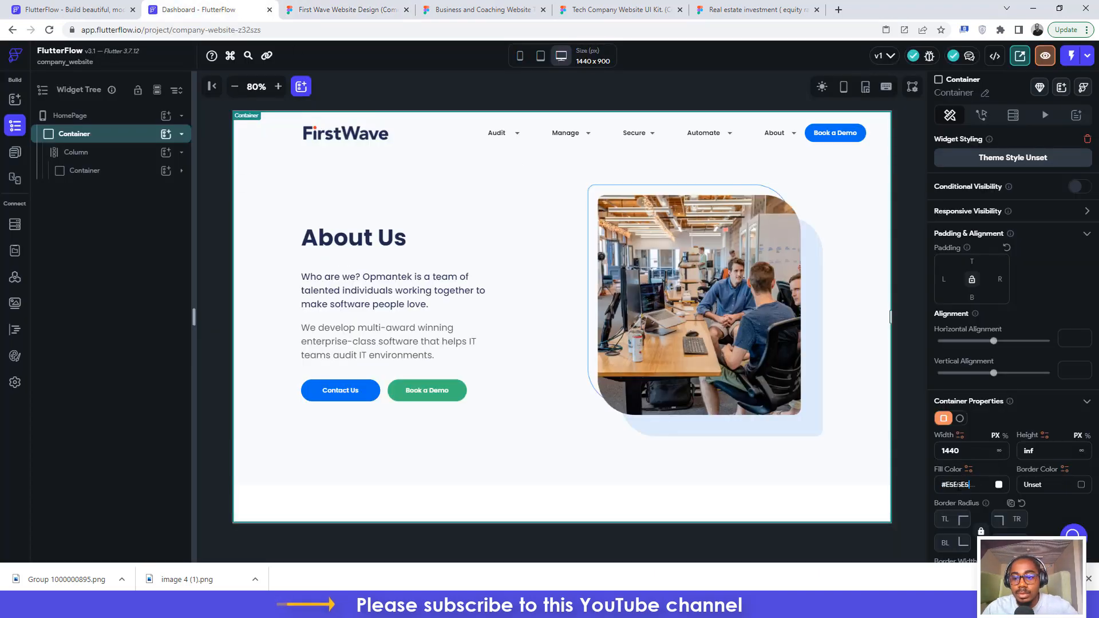
key("Return")
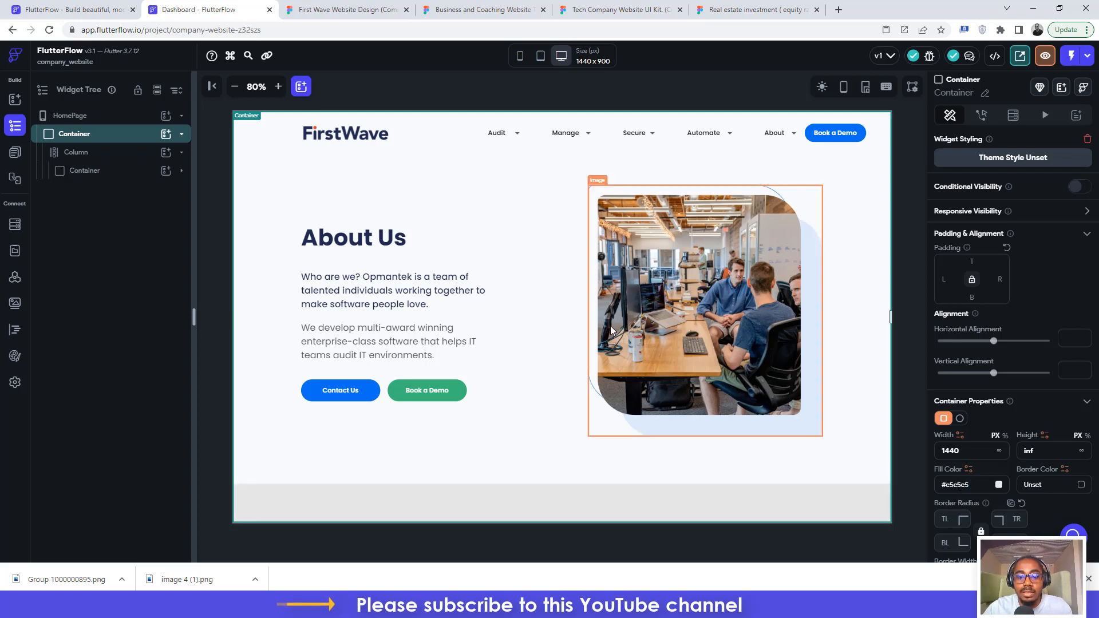
- Examine the Locations section of the About Us page in Figma, along with the canvas background's design and code properties
left_click(350, 6)
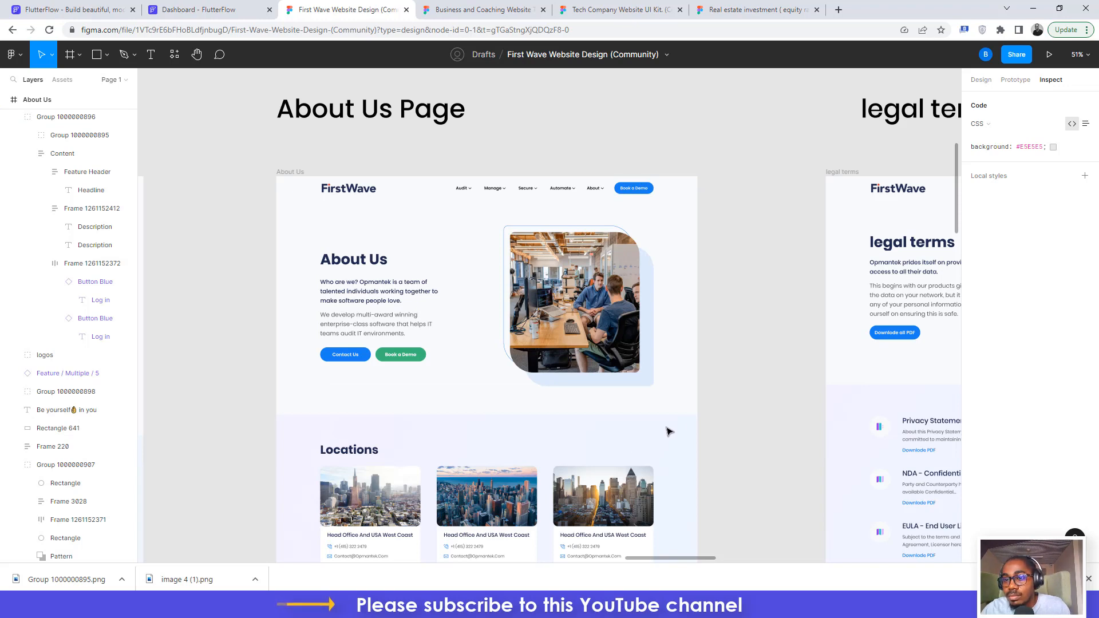
scroll(540, 365, "down", 5)
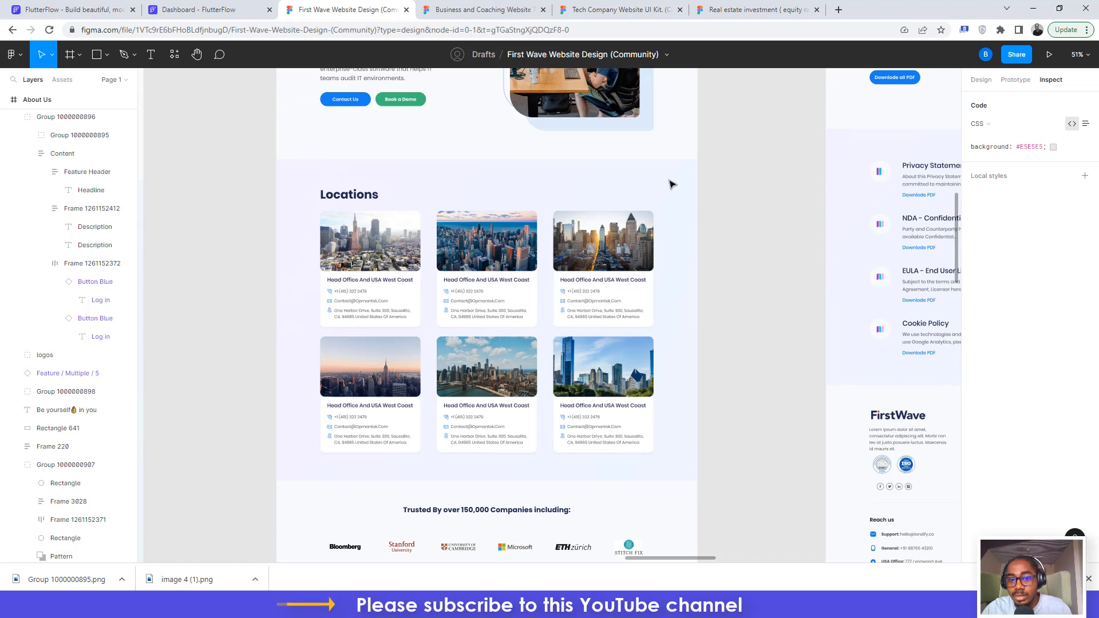
scroll(671, 182, "up", 4)
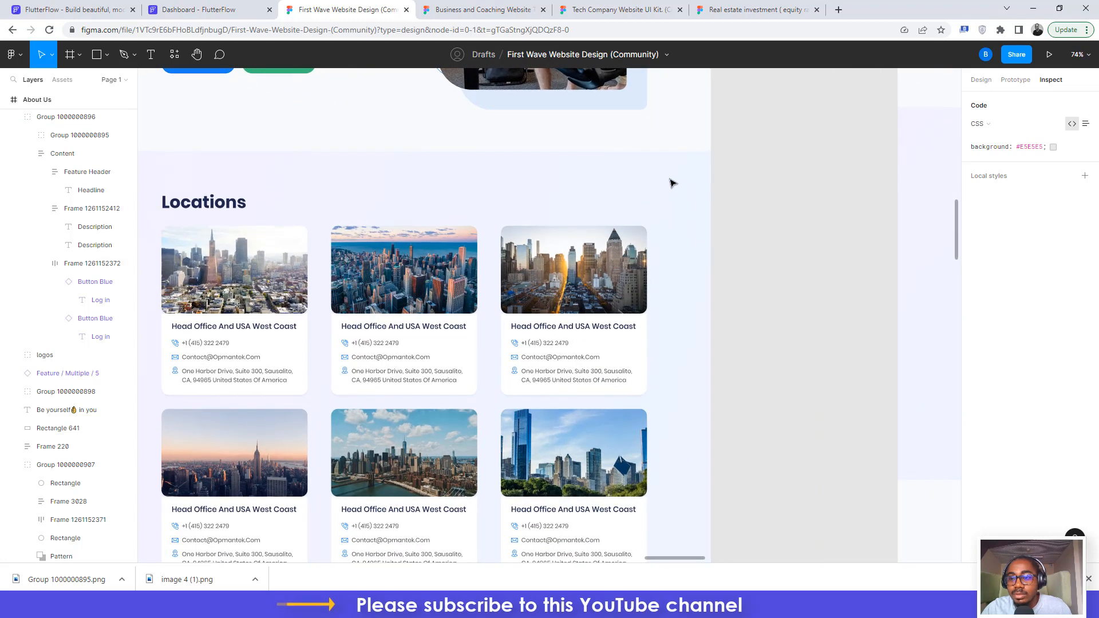
scroll(671, 182, "left", 3)
left_click(981, 81)
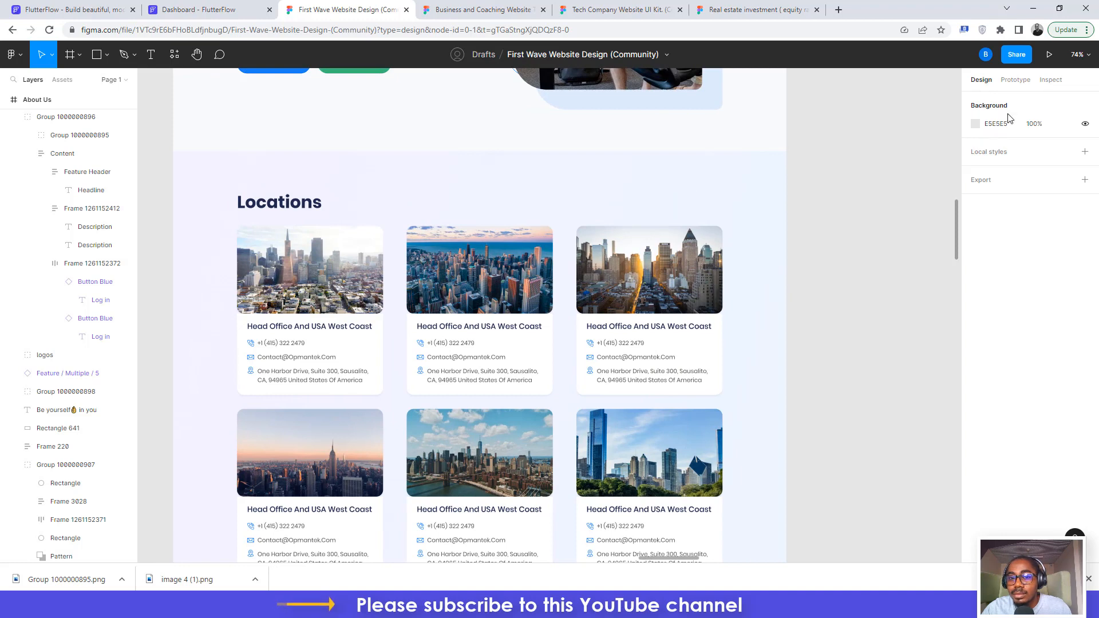
left_click(1051, 81)
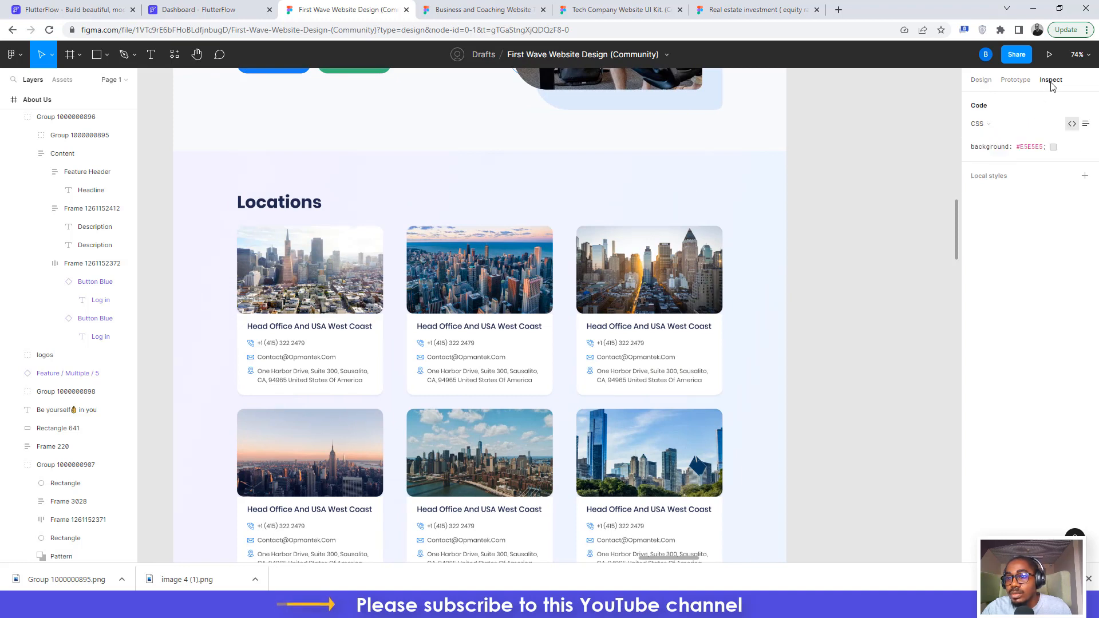
left_click(980, 80)
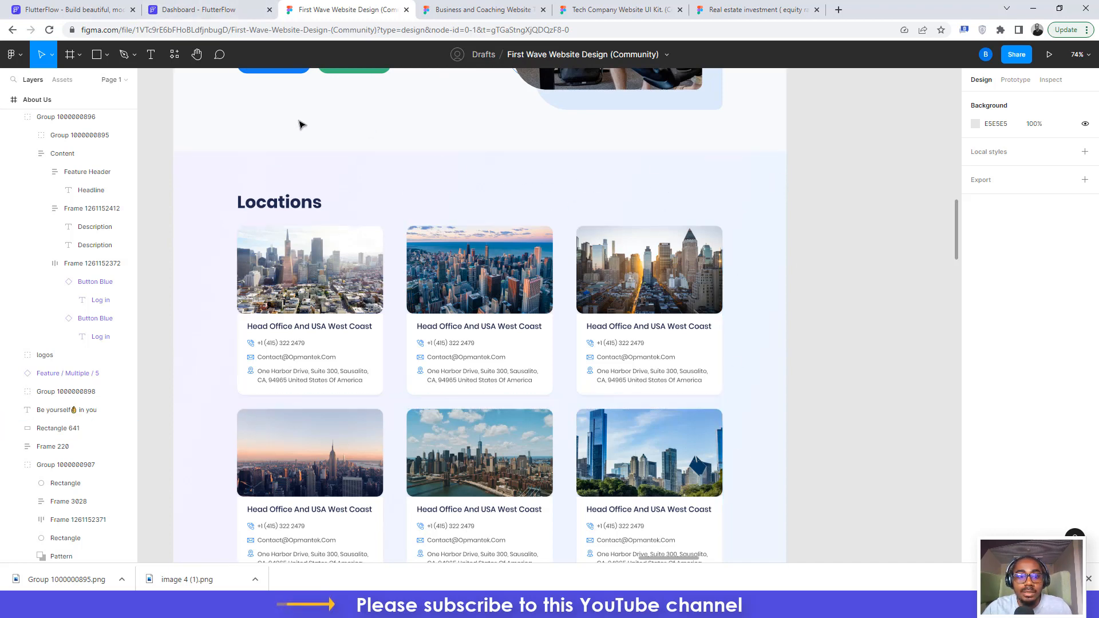
- In FlutterFlow, try making both the outer column and the column nested inside its child container scrollable
left_click(199, 8)
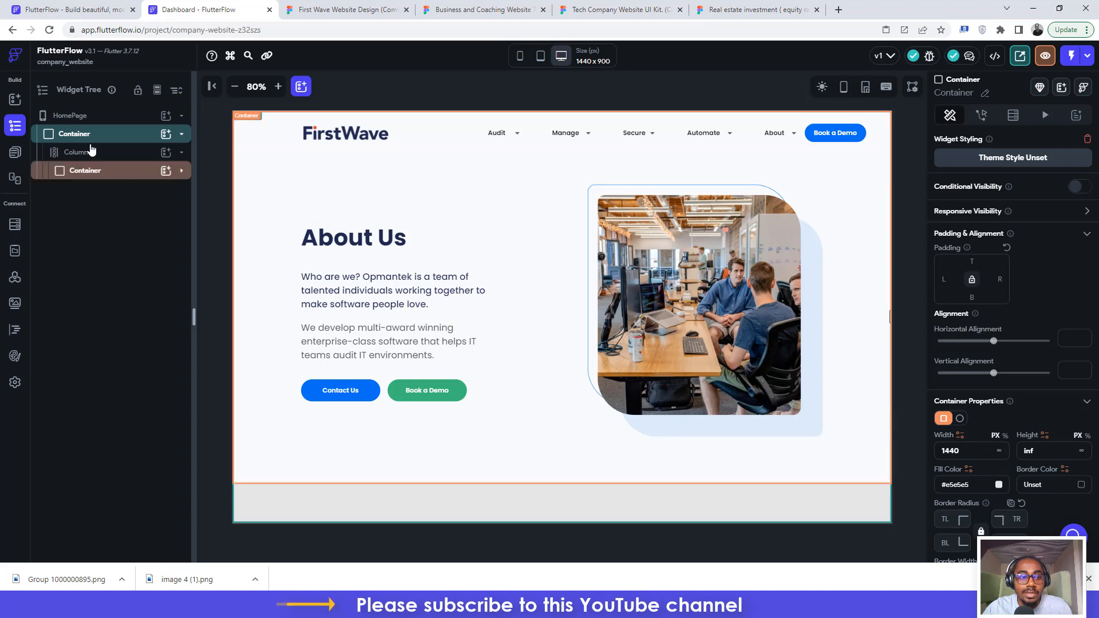
left_click(73, 153)
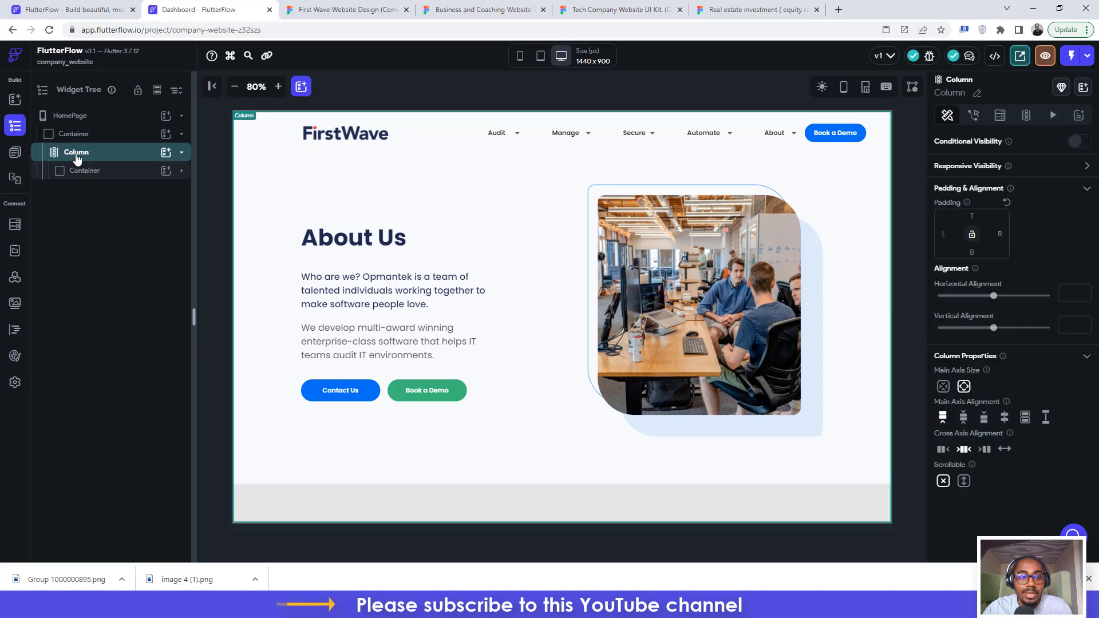
left_click(964, 481)
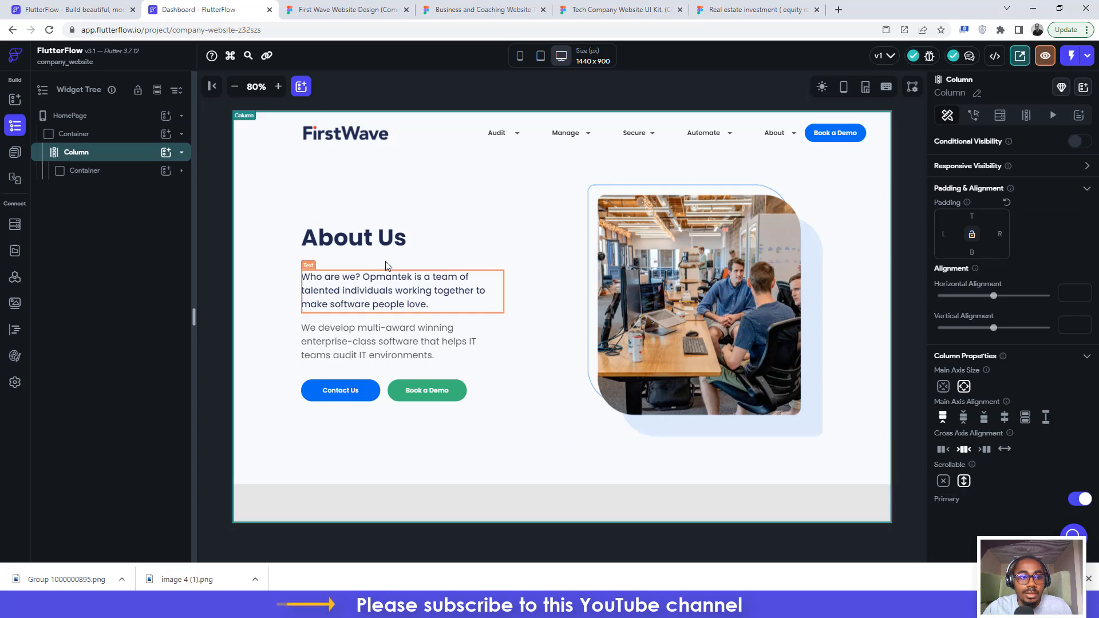
left_click(73, 171)
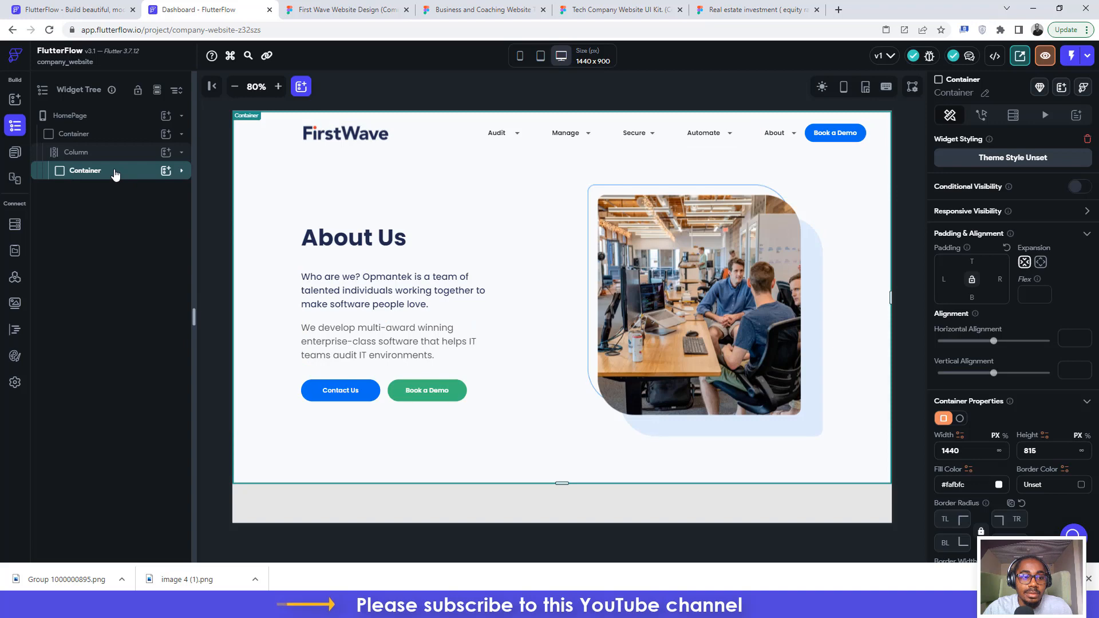
left_click(82, 175)
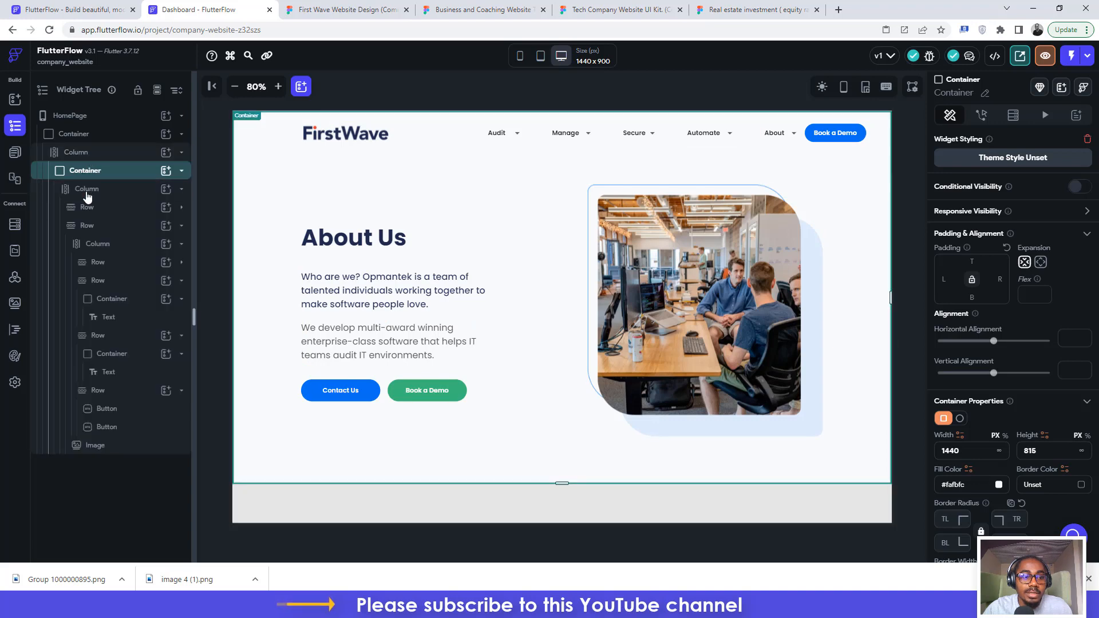
left_click(87, 194)
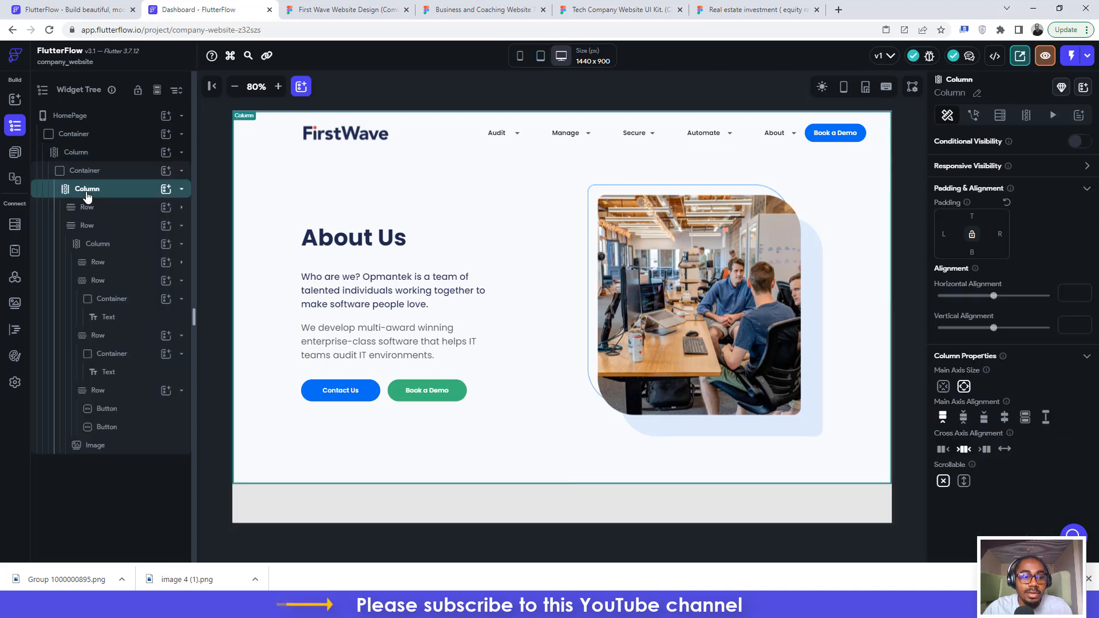
left_click(965, 482)
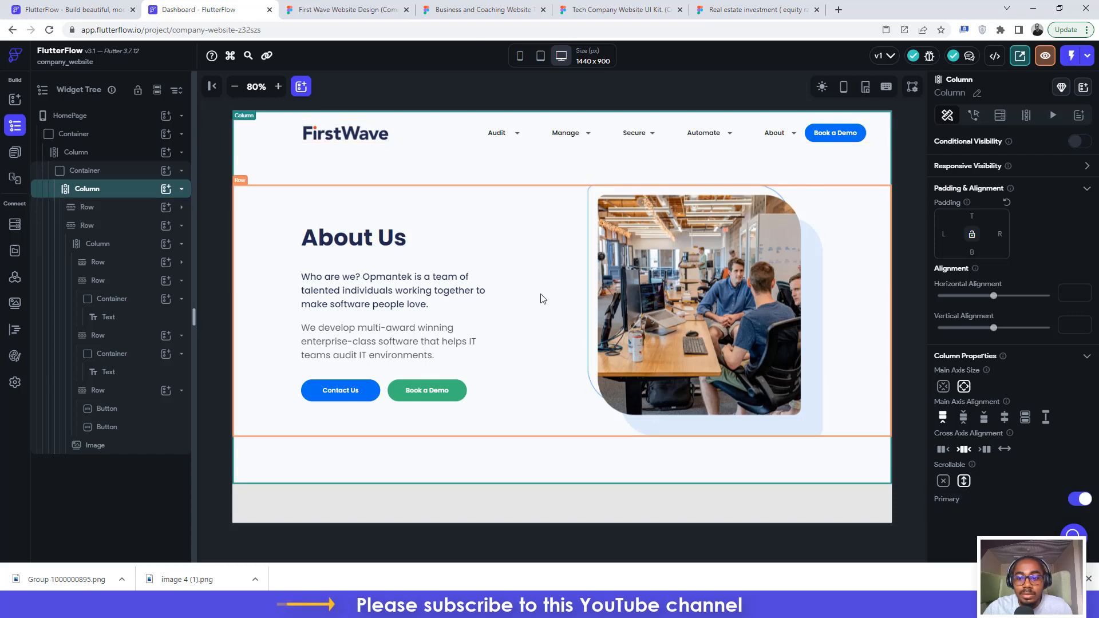
left_click(541, 506)
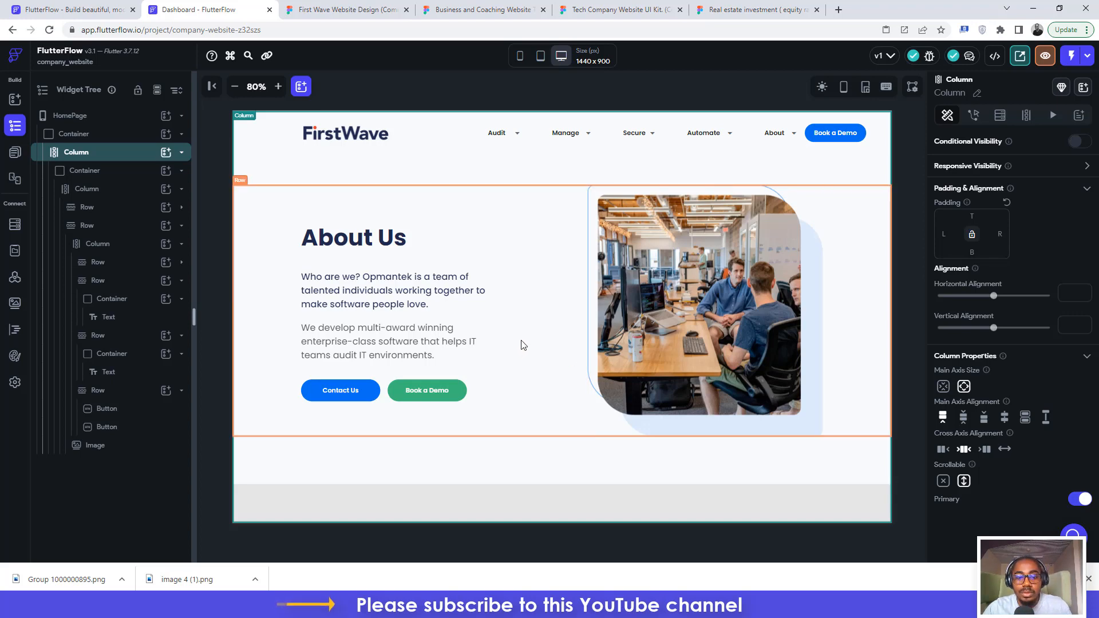
- Undo the scrollable settings and the earlier container wrapping, back to a single column directly under HomePage
key("ctrl+z")
key("ctrl+z")
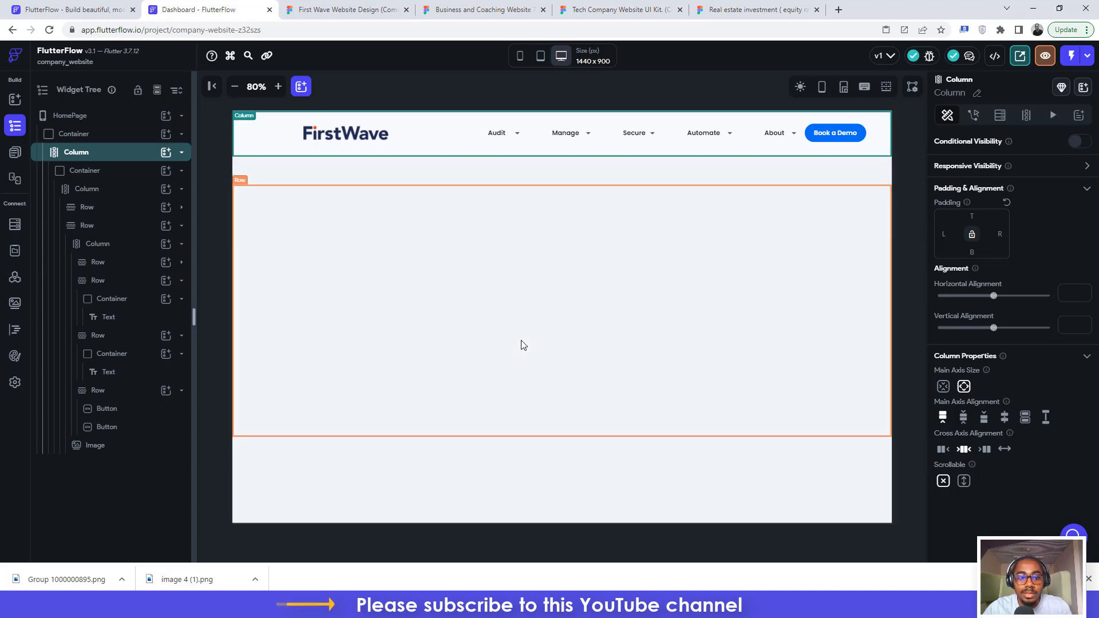
key("ctrl+z")
key("ctrl+z")
key("ctrl+z")
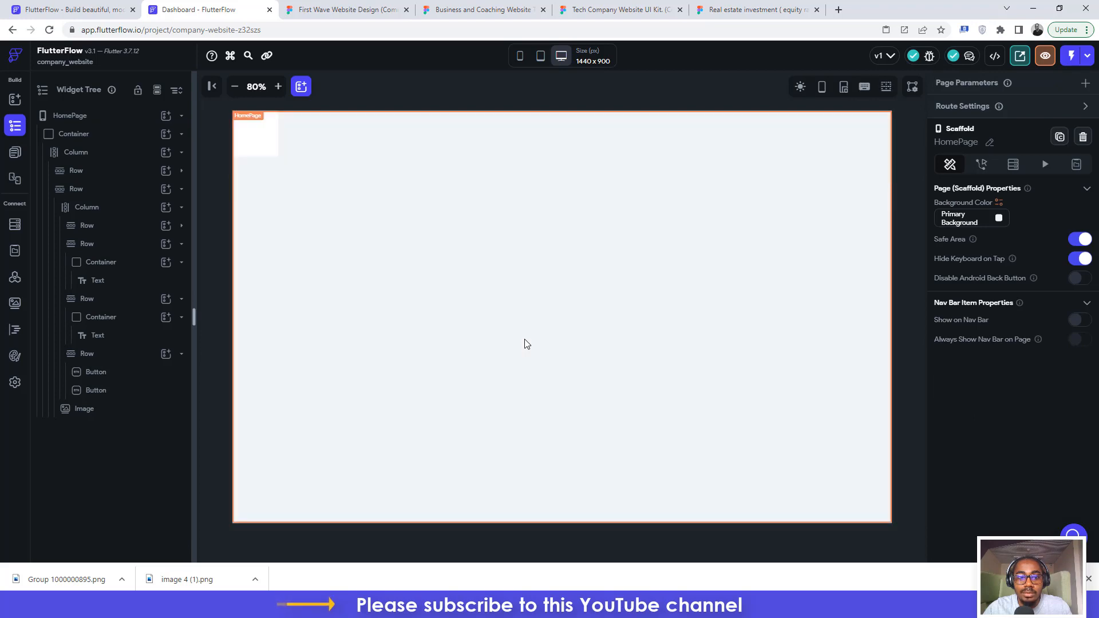
key("ctrl+z")
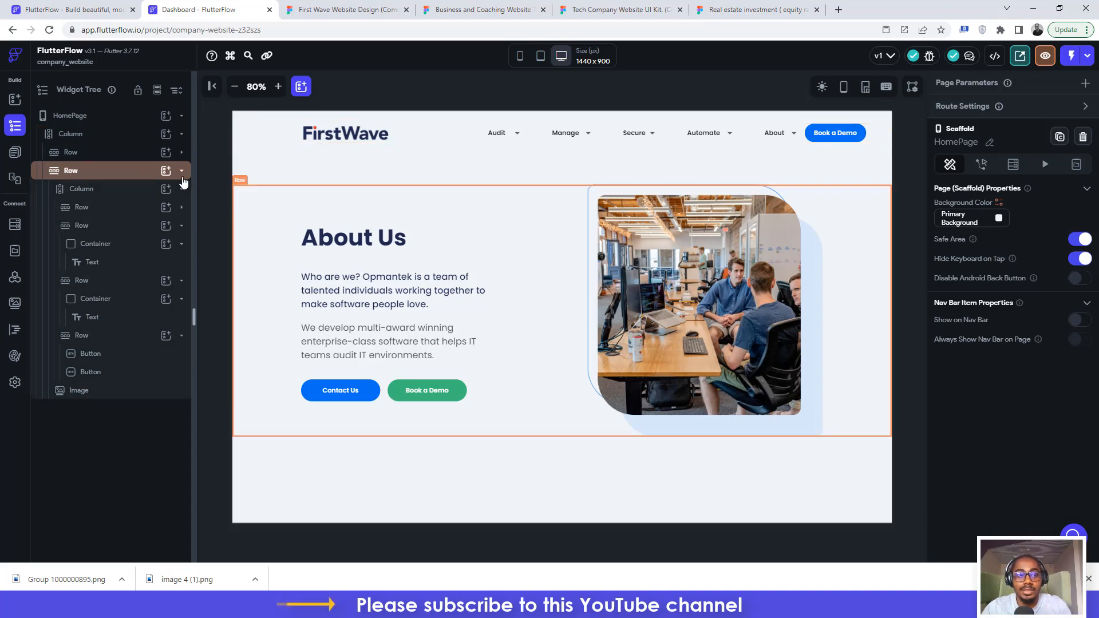
- Make the main column directly under HomePage scrollable, checking the Locations section of the Figma design
left_click(95, 141)
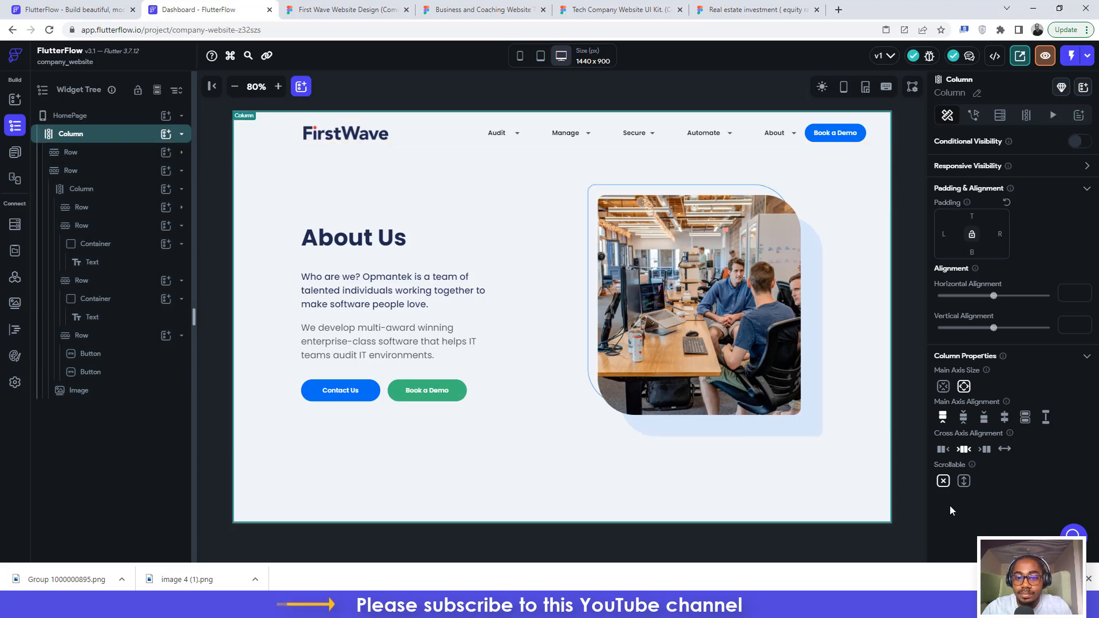
left_click(344, 9)
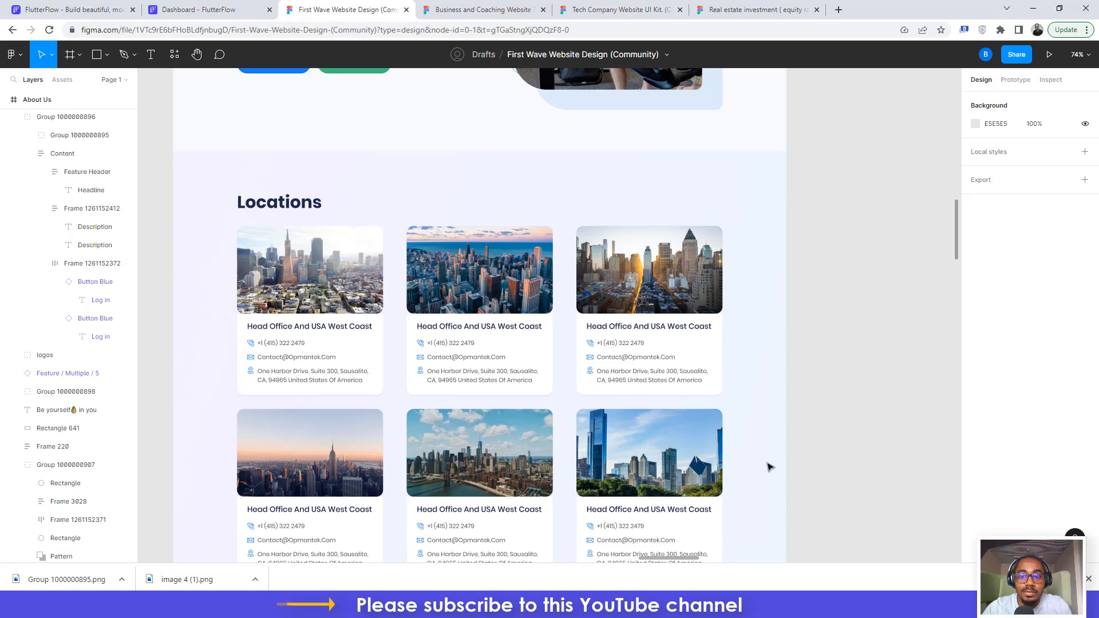
left_click(235, 9)
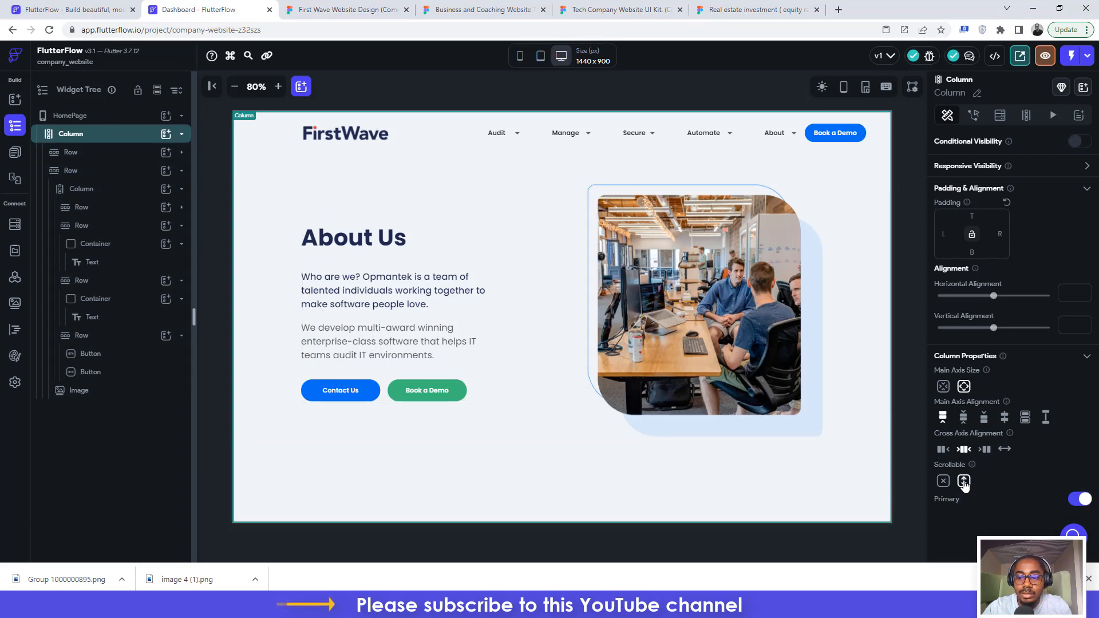
left_click(964, 482)
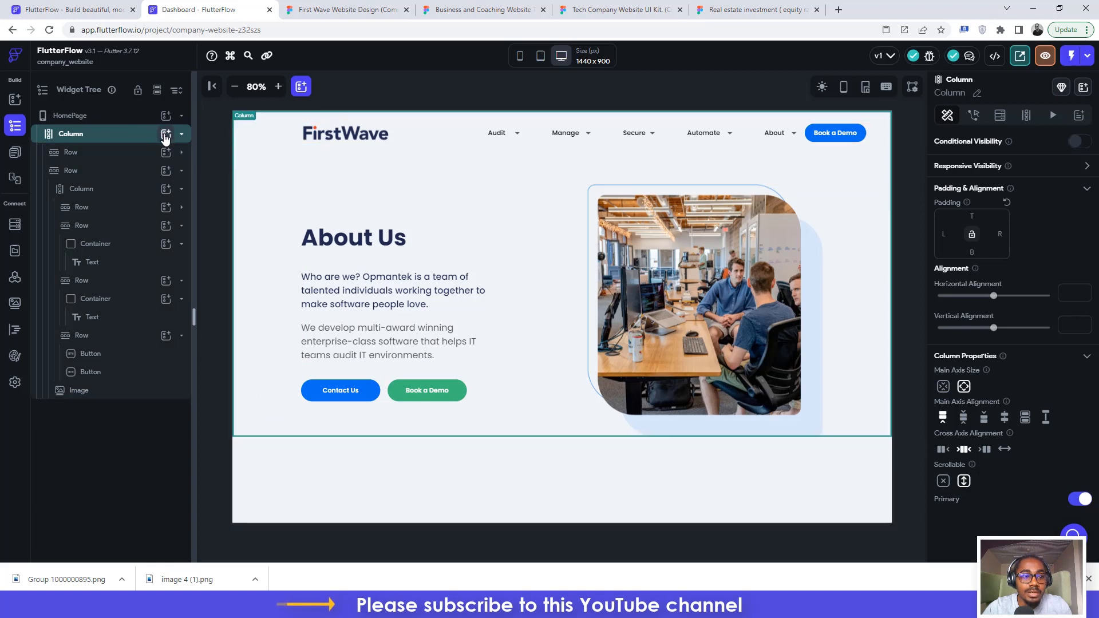
- Add a container to the end of the main column and compare with the Locations section in Figma
left_click(166, 135)
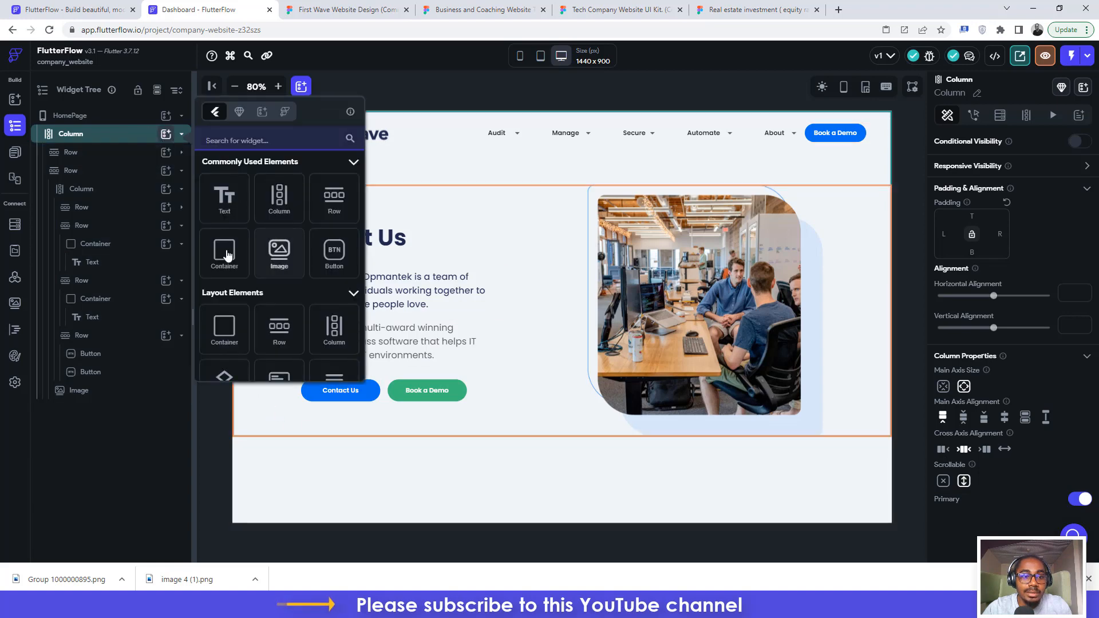
left_click(225, 252)
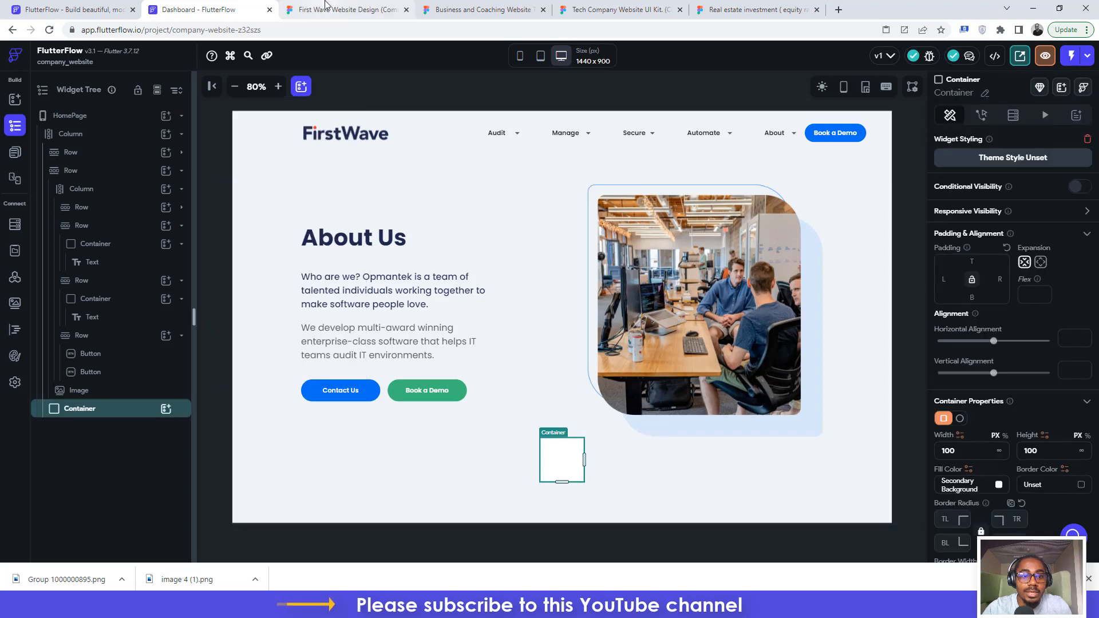
left_click(343, 10)
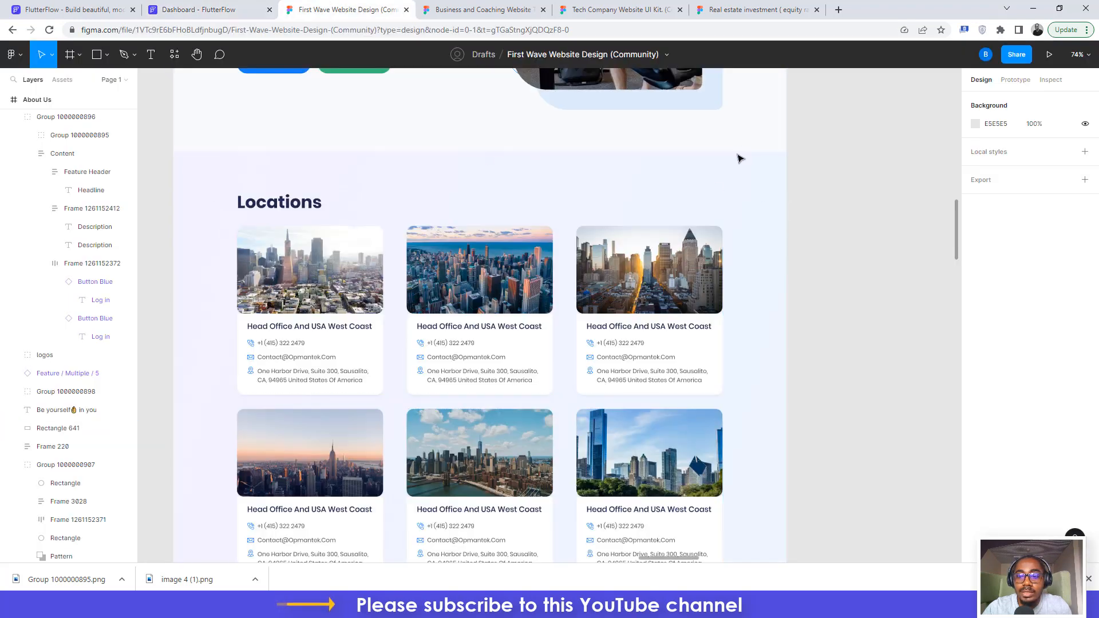
scroll(736, 252, "down", 1)
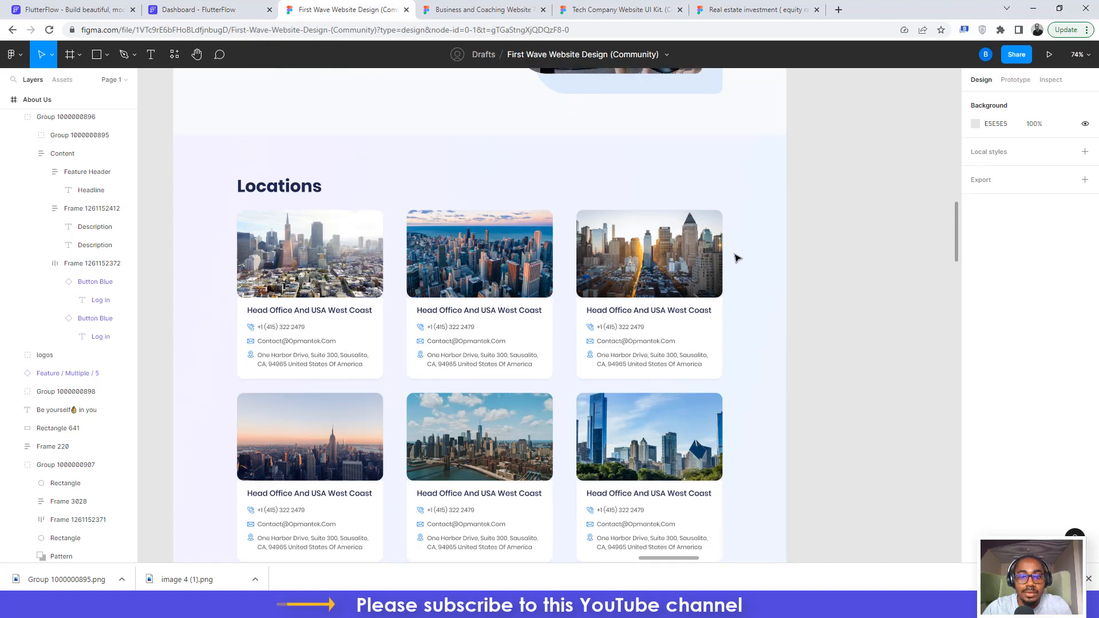
scroll(743, 326, "down", 3)
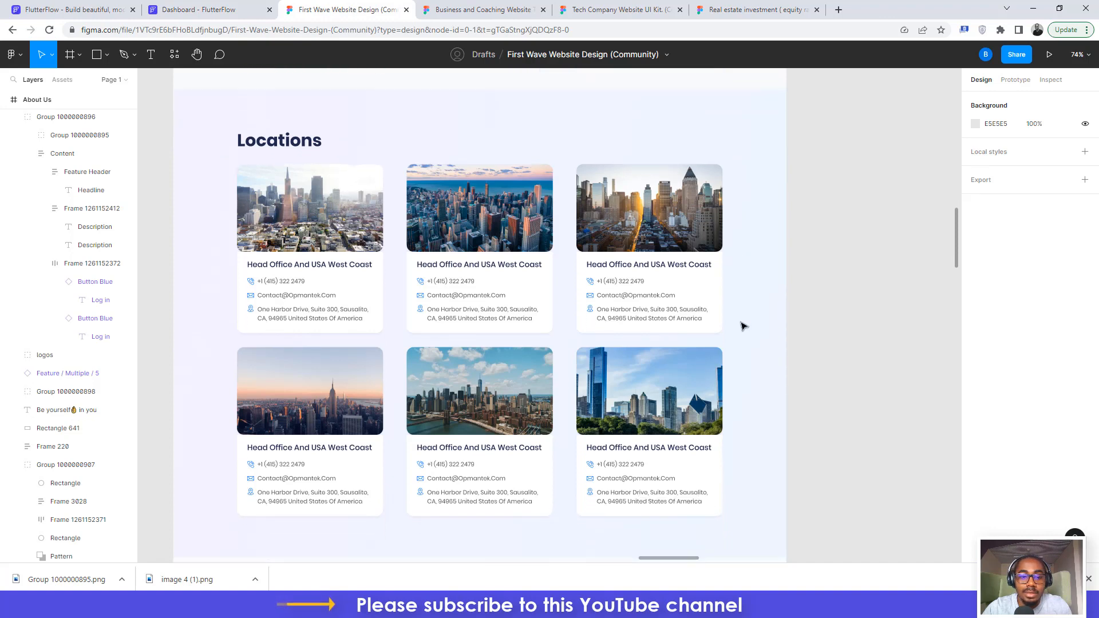
- Delete the empty container below the About Us row in FlutterFlow
left_click(219, 5)
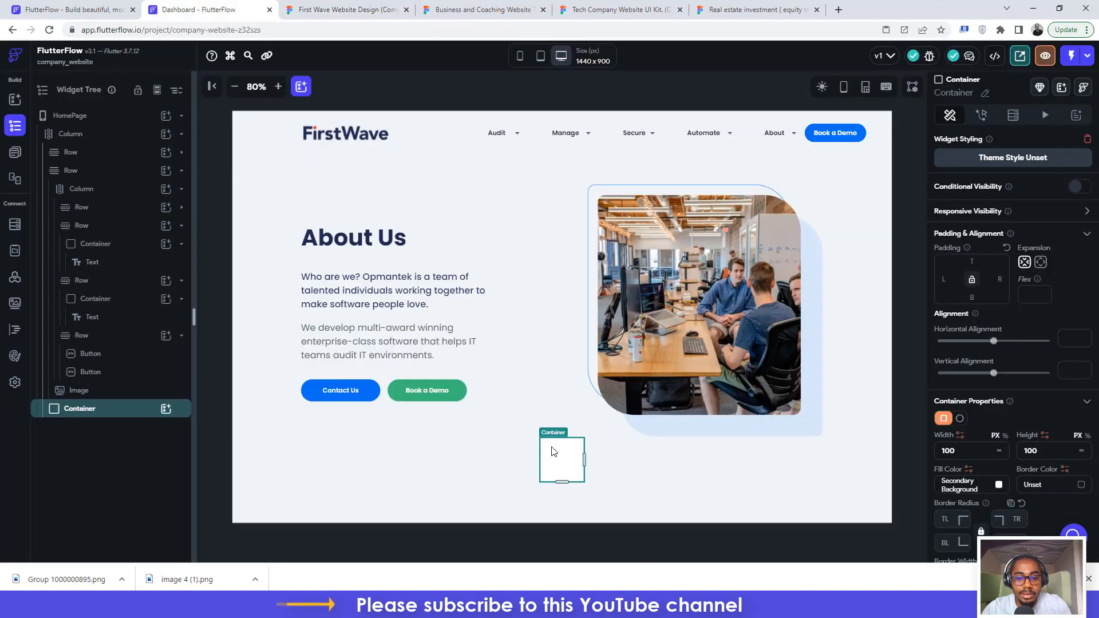
key("Delete")
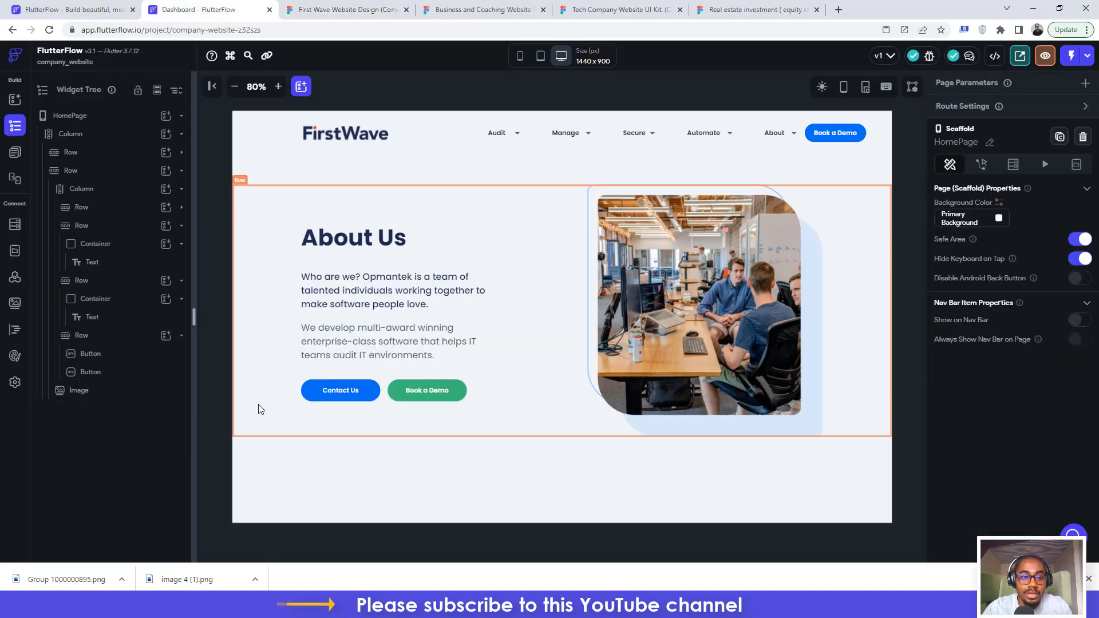
left_click(260, 471)
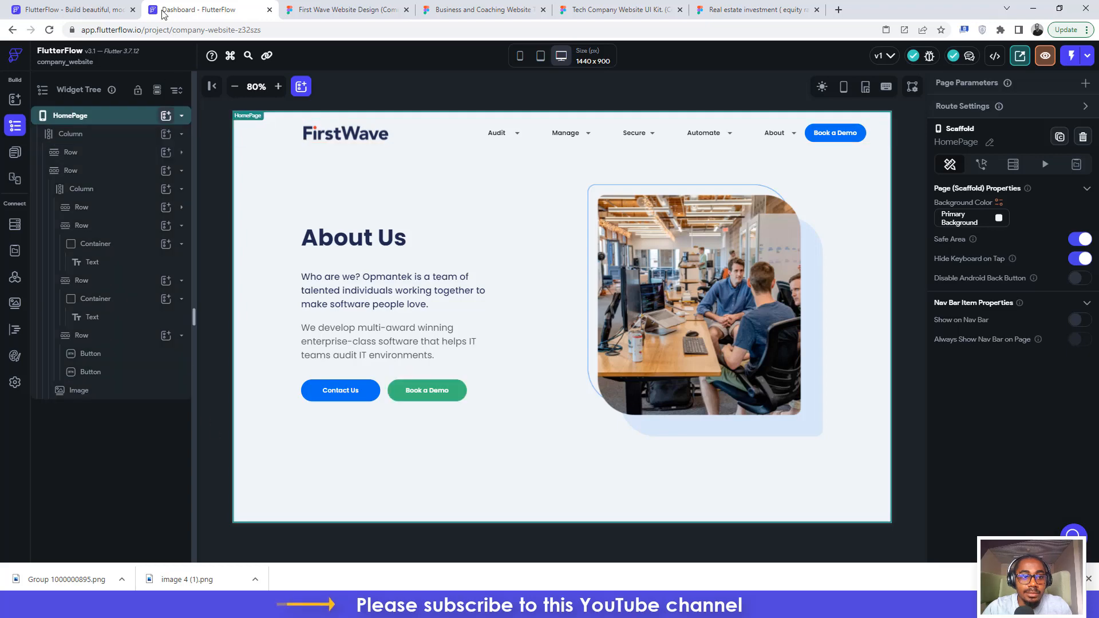
- Add a row to the end of the main column and place a text widget inside it
left_click(329, 9)
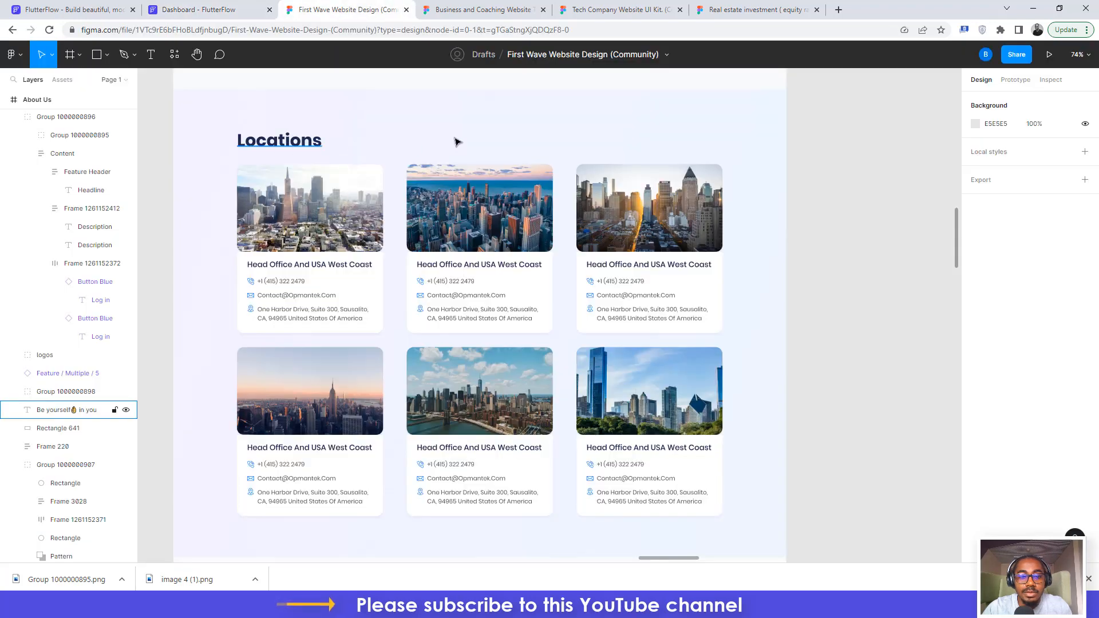
left_click(199, 9)
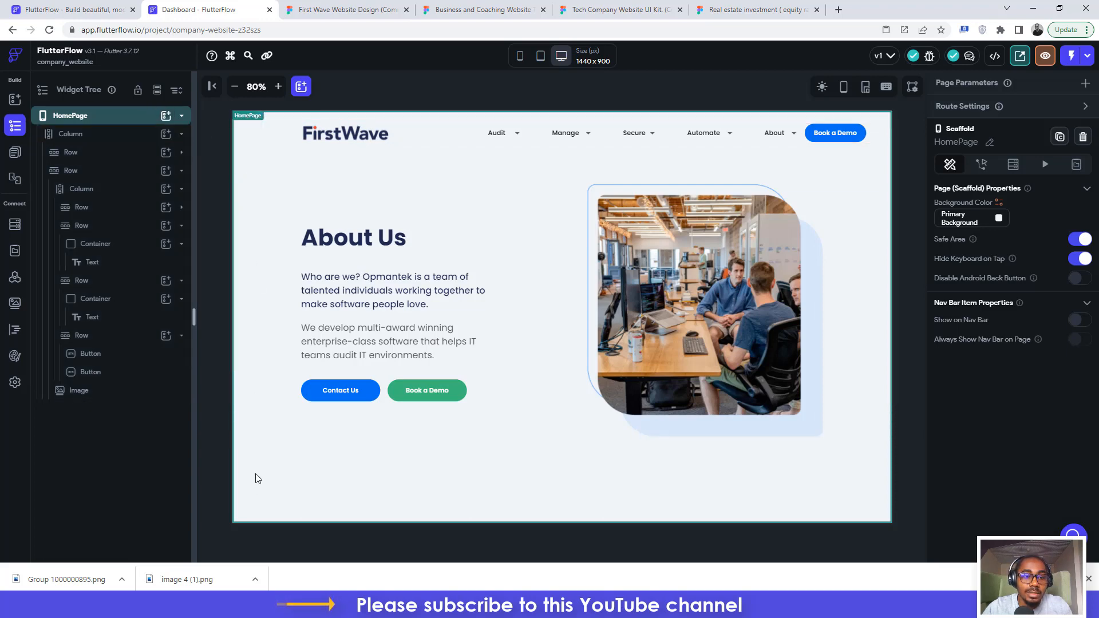
left_click(103, 135)
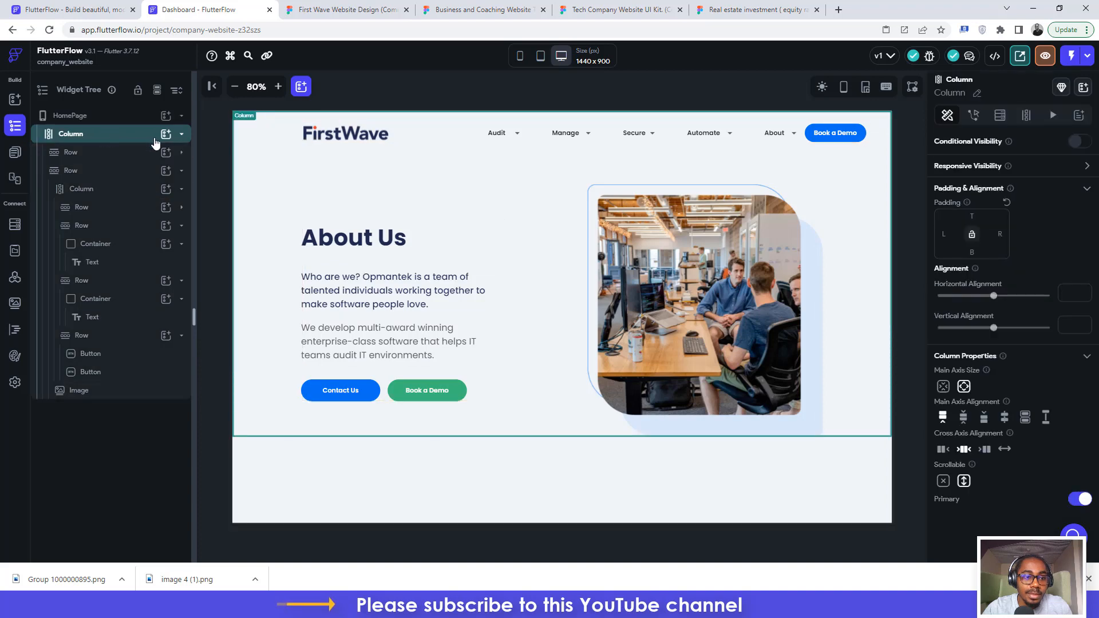
left_click(166, 136)
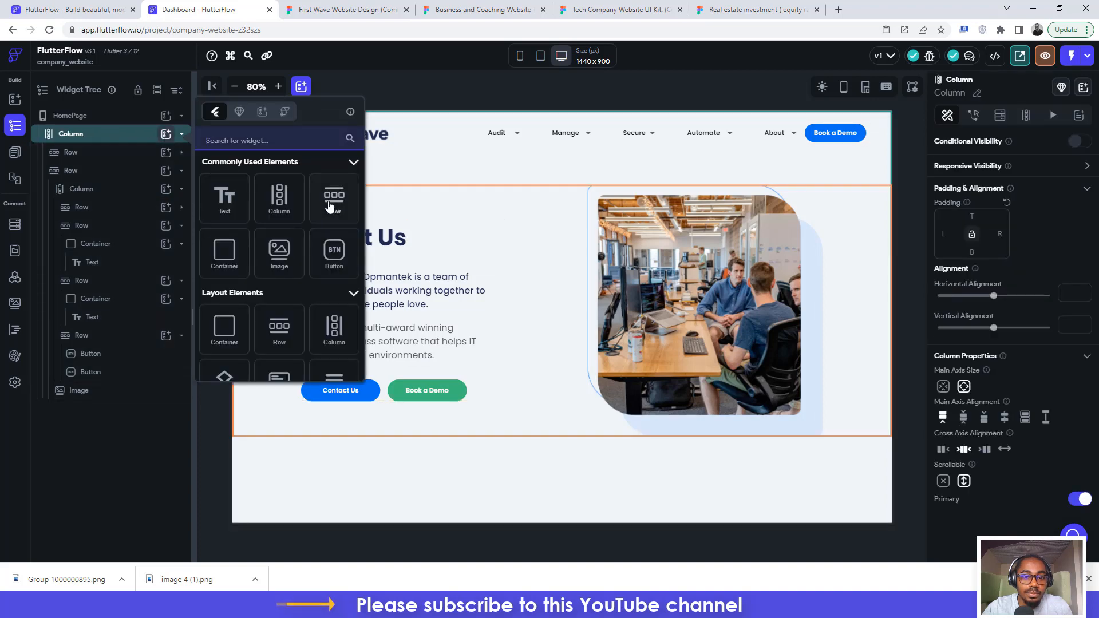
left_click(329, 205)
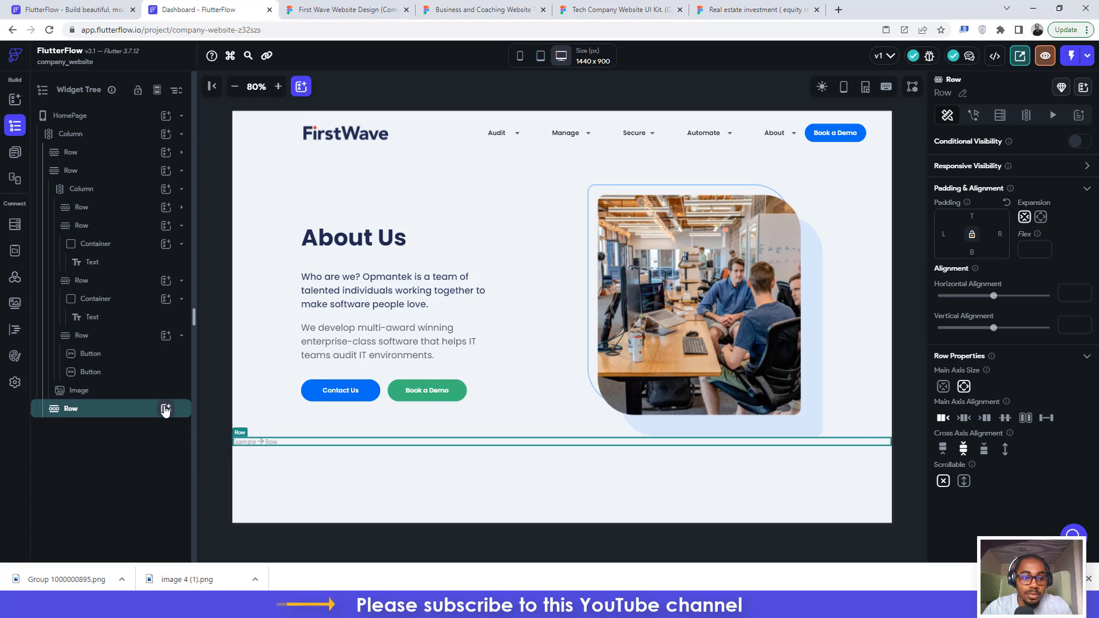
left_click(166, 409)
left_click(241, 371)
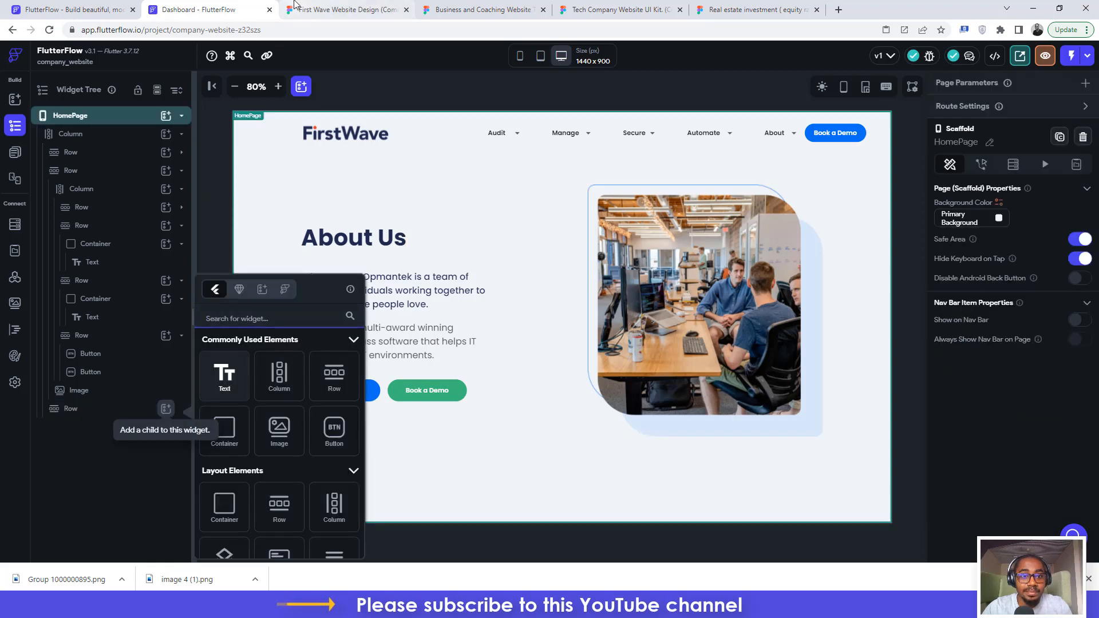
- Copy the "Locations" heading text from the Figma design and replace the new FlutterFlow text widget's content with it
left_click(344, 10)
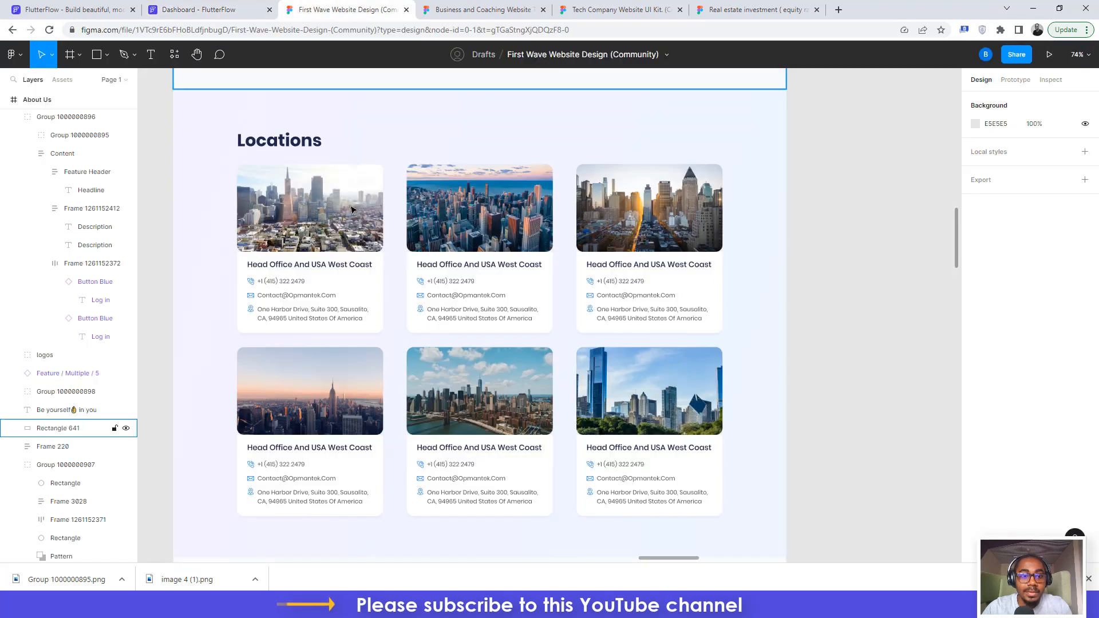
left_click(287, 141)
double_click(287, 140)
key("ctrl+c")
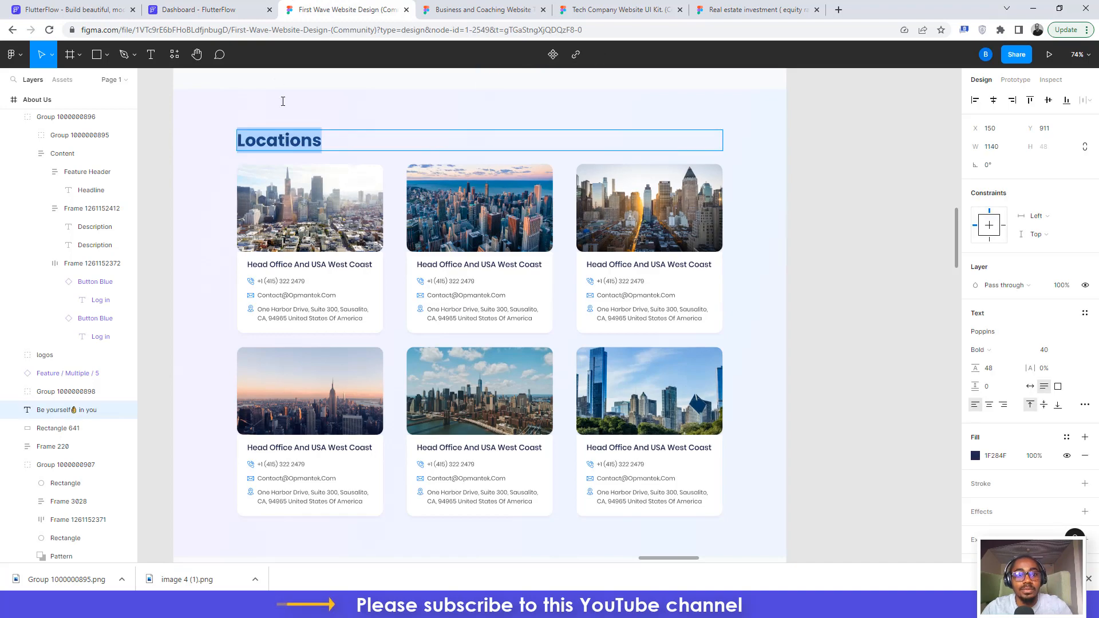
left_click(202, 10)
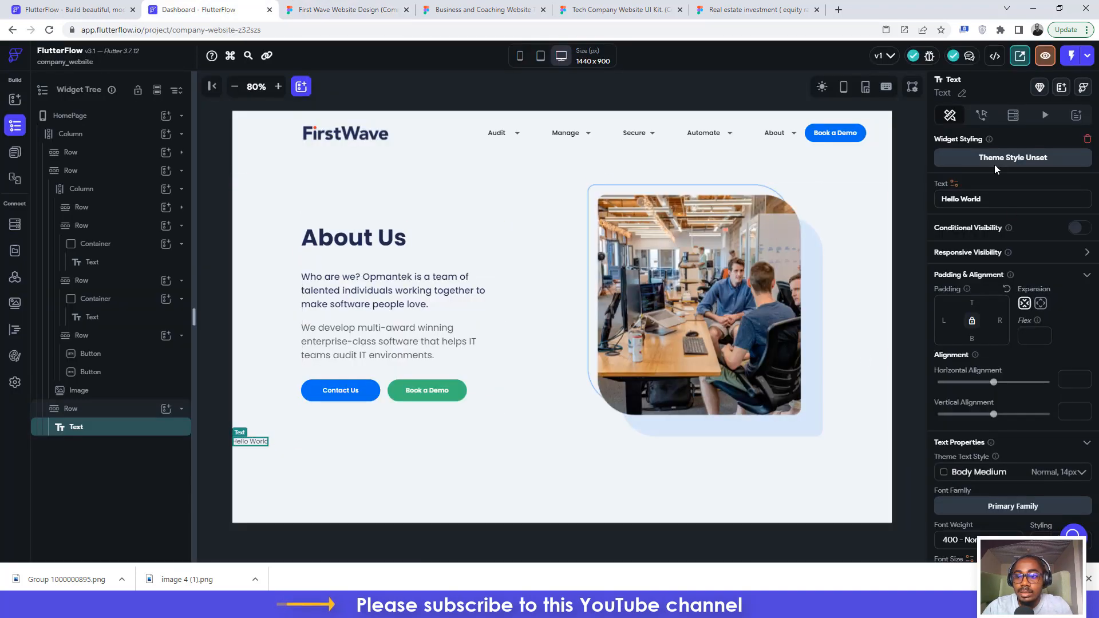
left_click(994, 197)
key("ctrl+a")
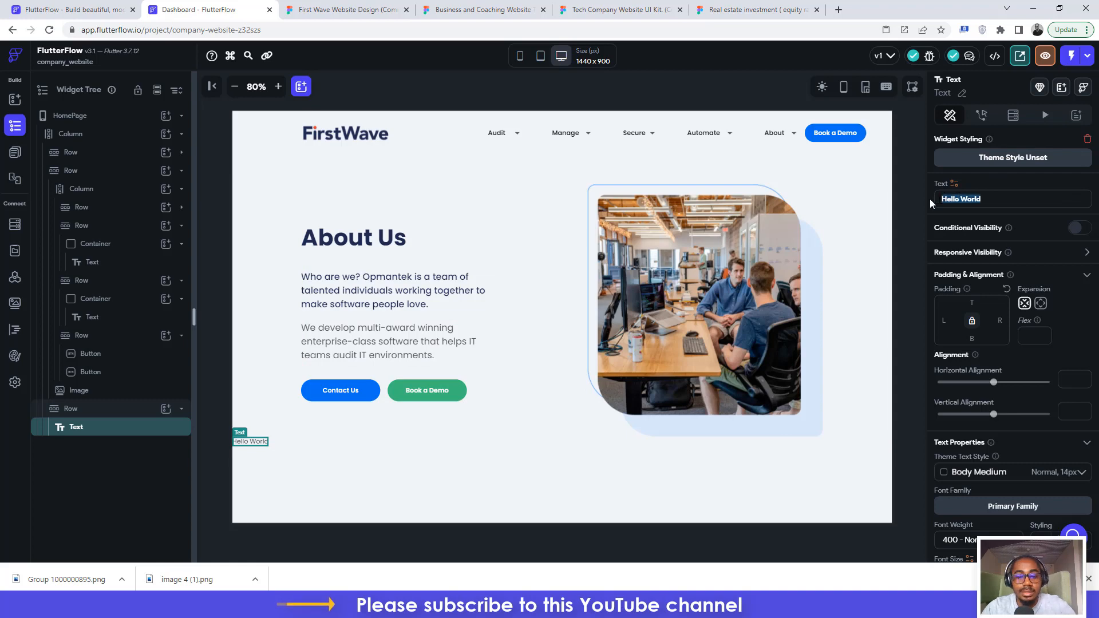
key("ctrl+v")
- Switch to the Figma design, inspect the "Locations" heading's typography and copy its colour code #1F284F
left_click(360, 10)
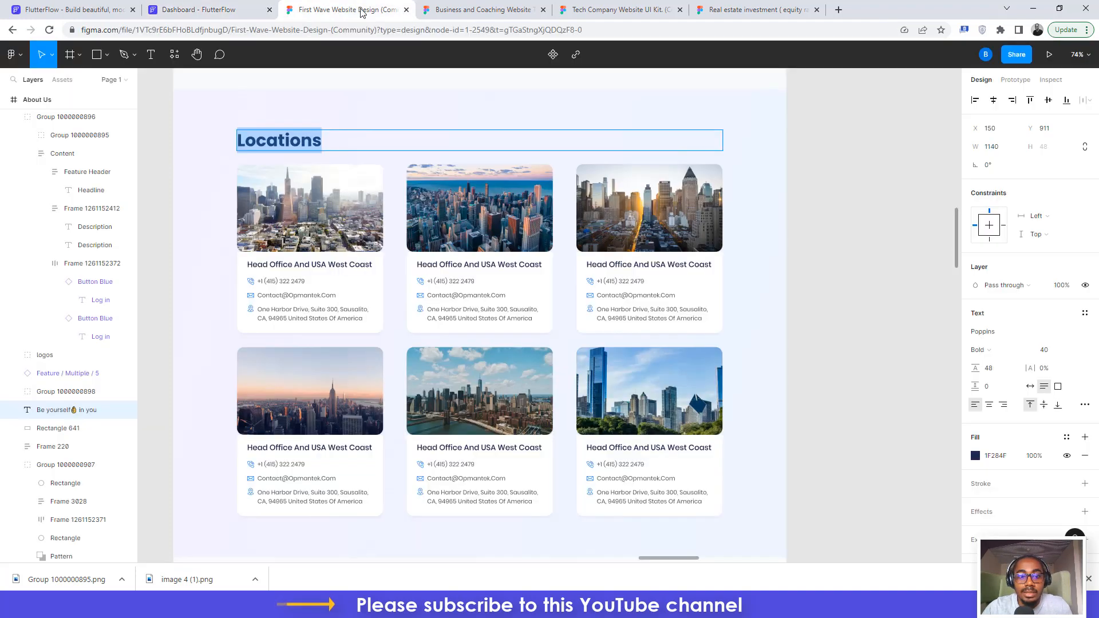
left_click(1056, 80)
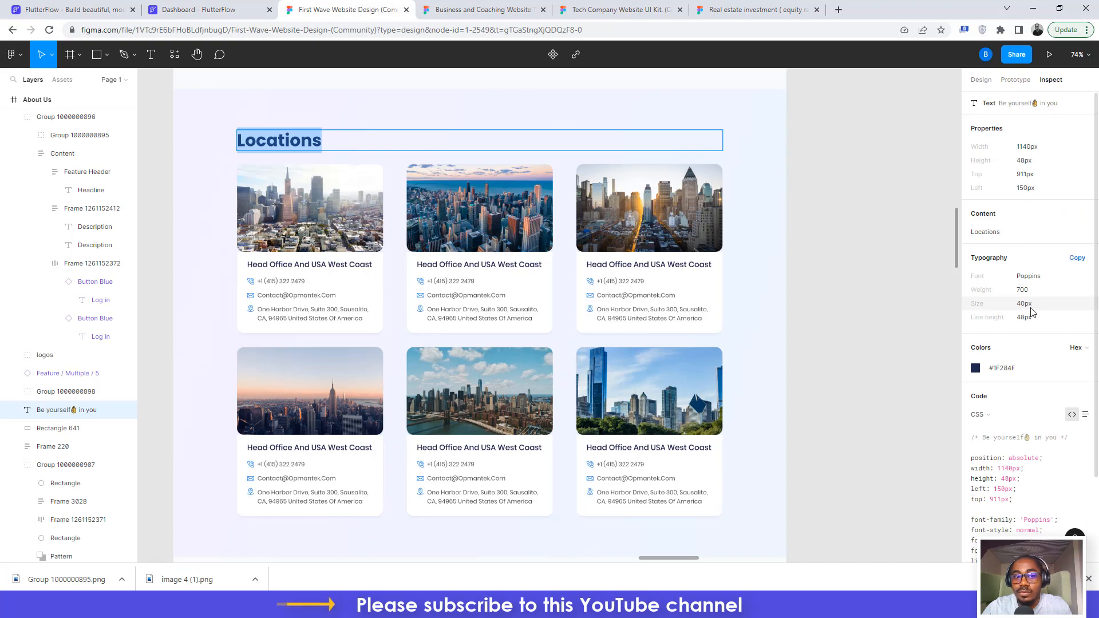
left_click(1002, 368)
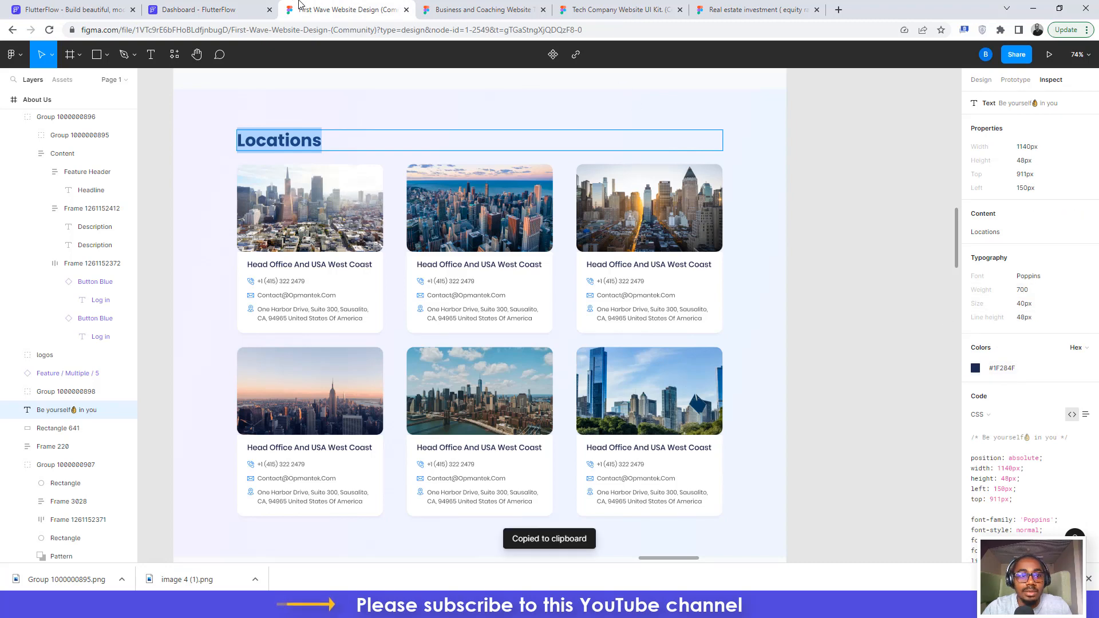
- In FlutterFlow, style the "Locations" text with weight 700 - Bold, font size 40 and text colour #1F284F
left_click(212, 8)
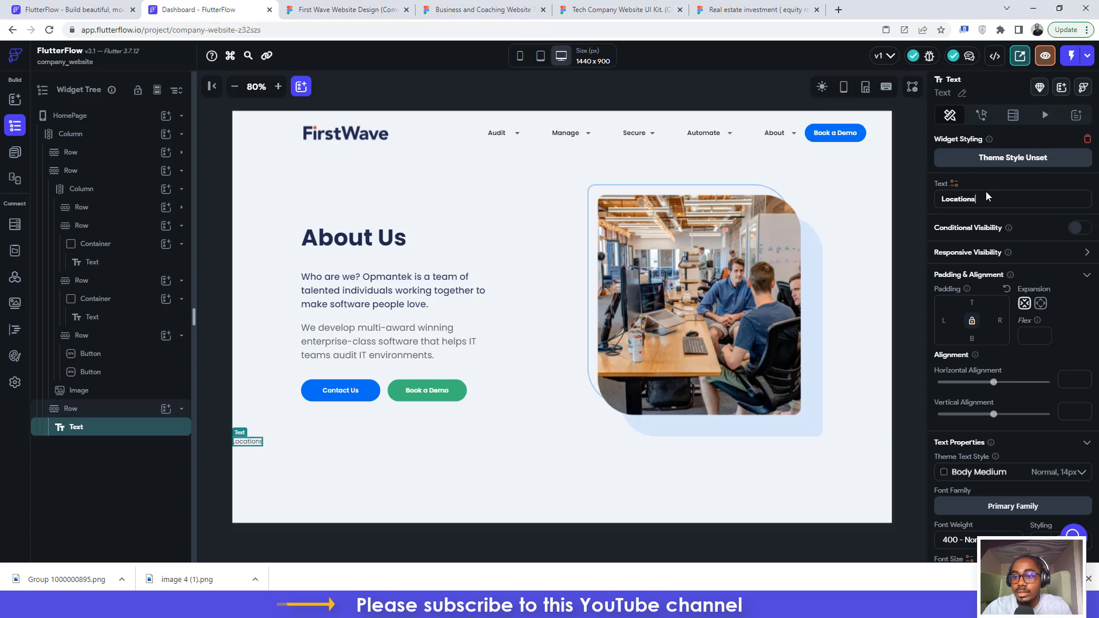
scroll(992, 371, "down", 4)
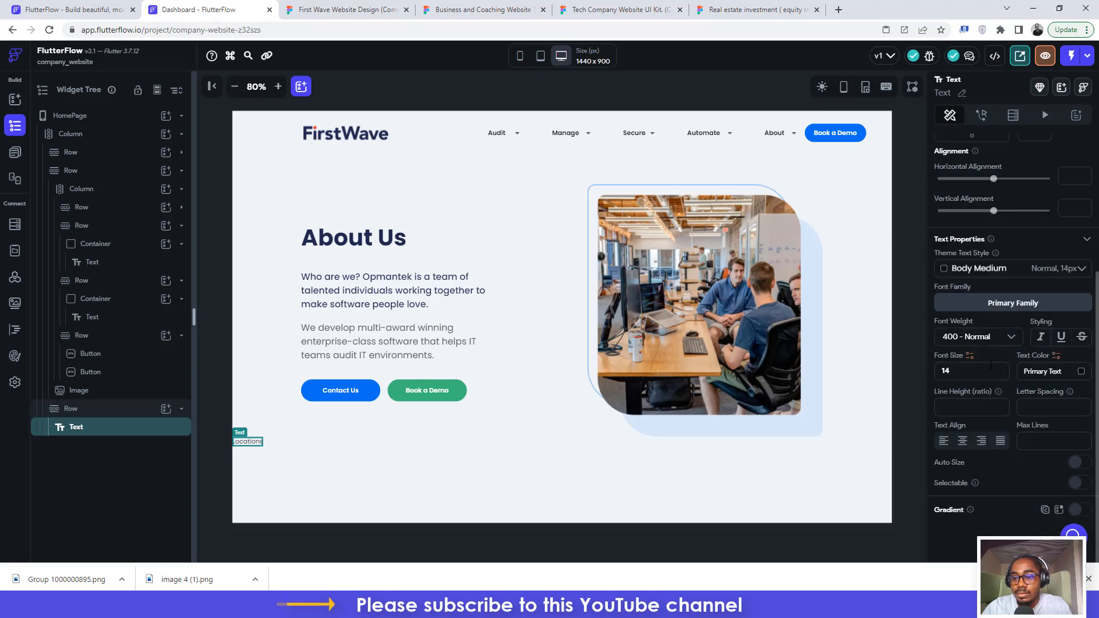
left_click(972, 342)
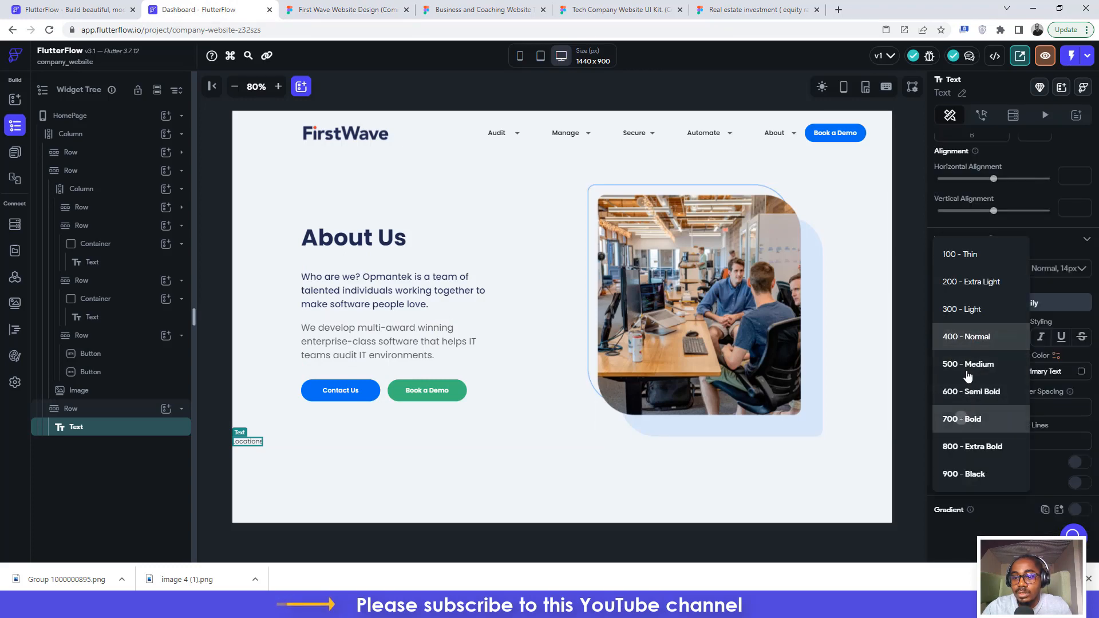
left_click(962, 421)
type("40")
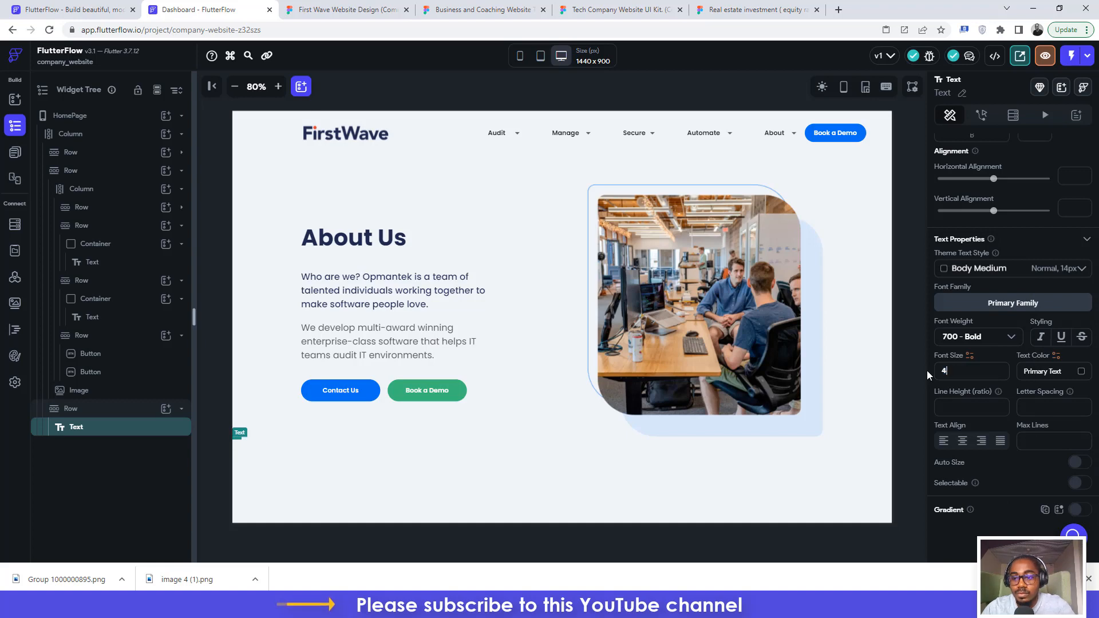
left_click(1039, 371)
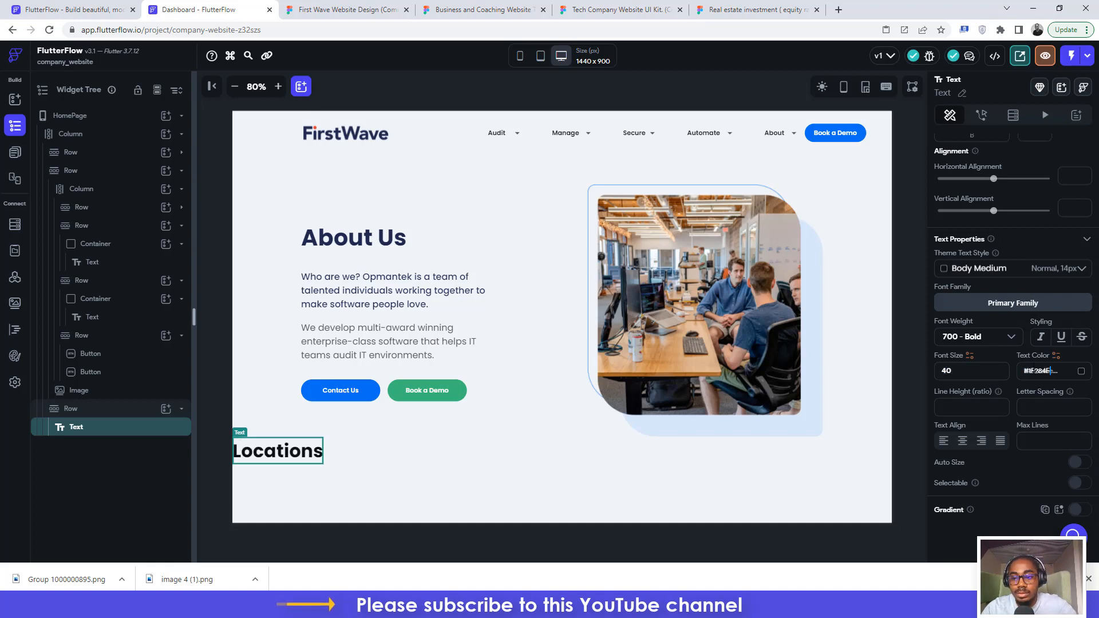
key("Return")
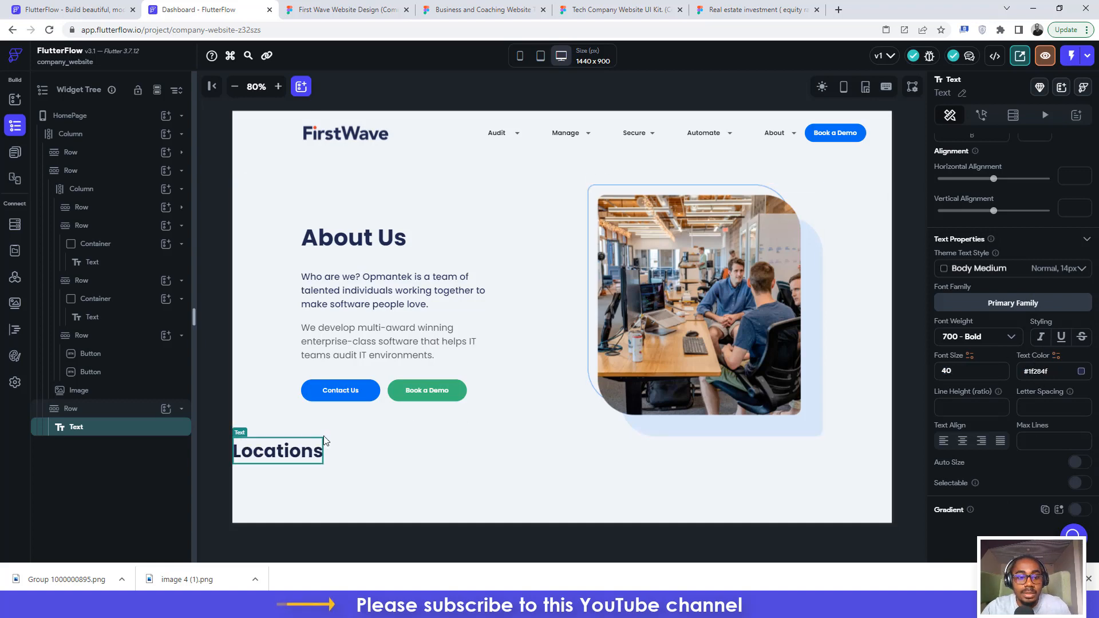
- Check the heading's spacing in Figma and give the FlutterFlow "Locations" text a left padding of 150
left_click(282, 5)
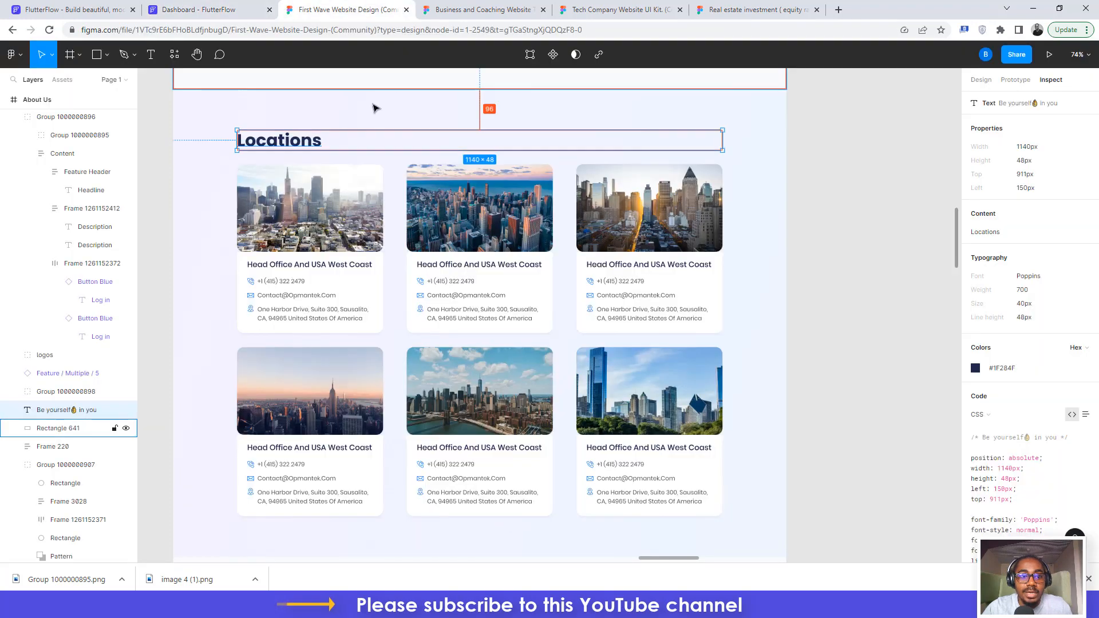
left_click(224, 5)
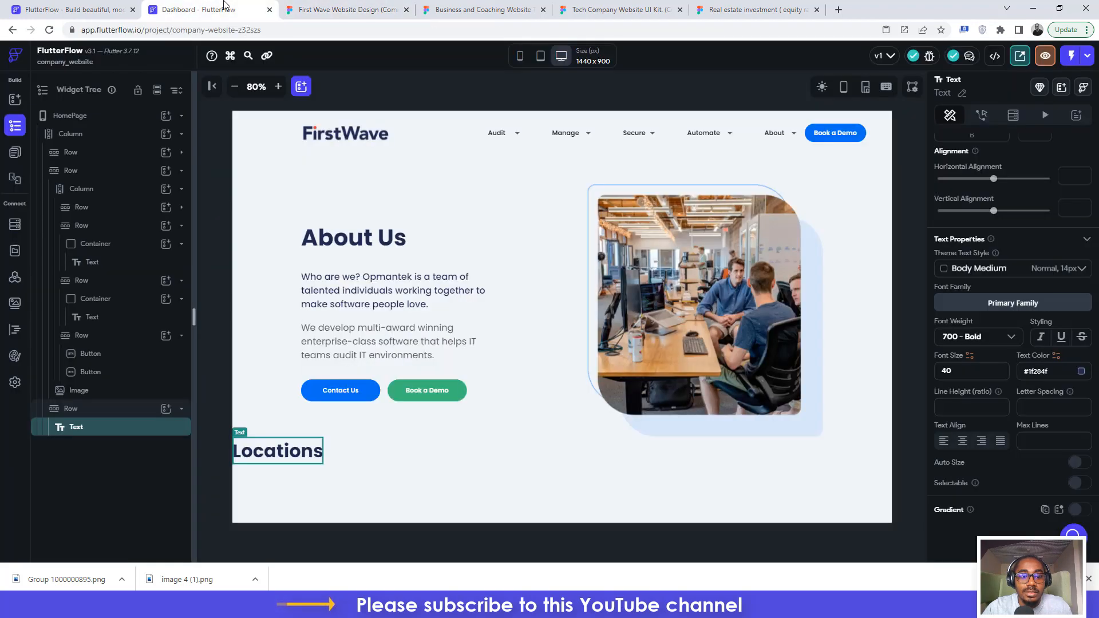
left_click(305, 7)
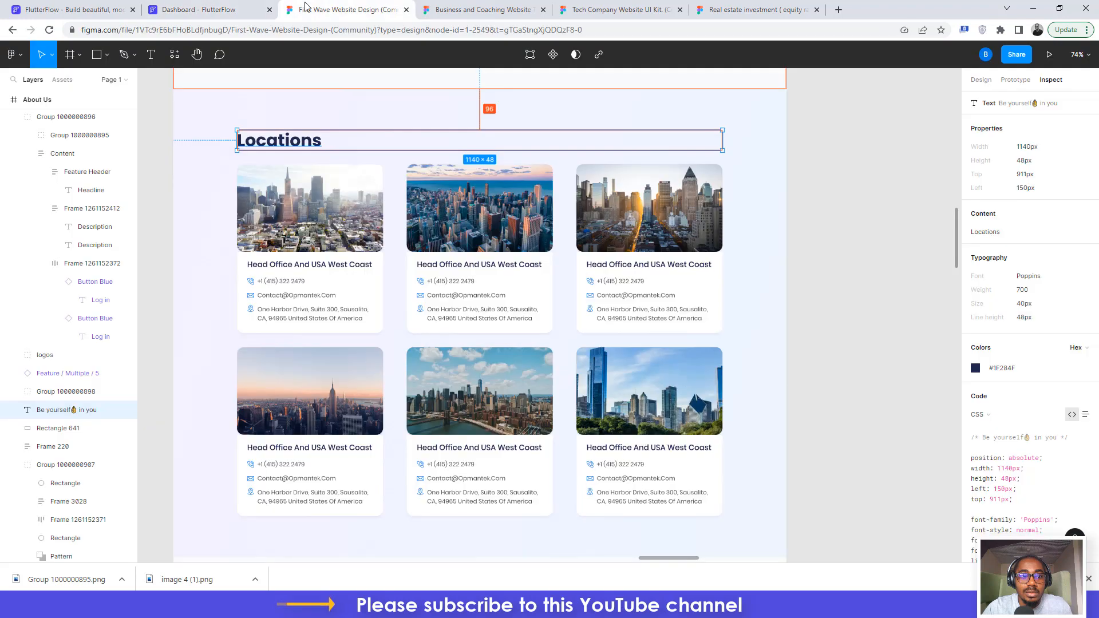
left_click(220, 7)
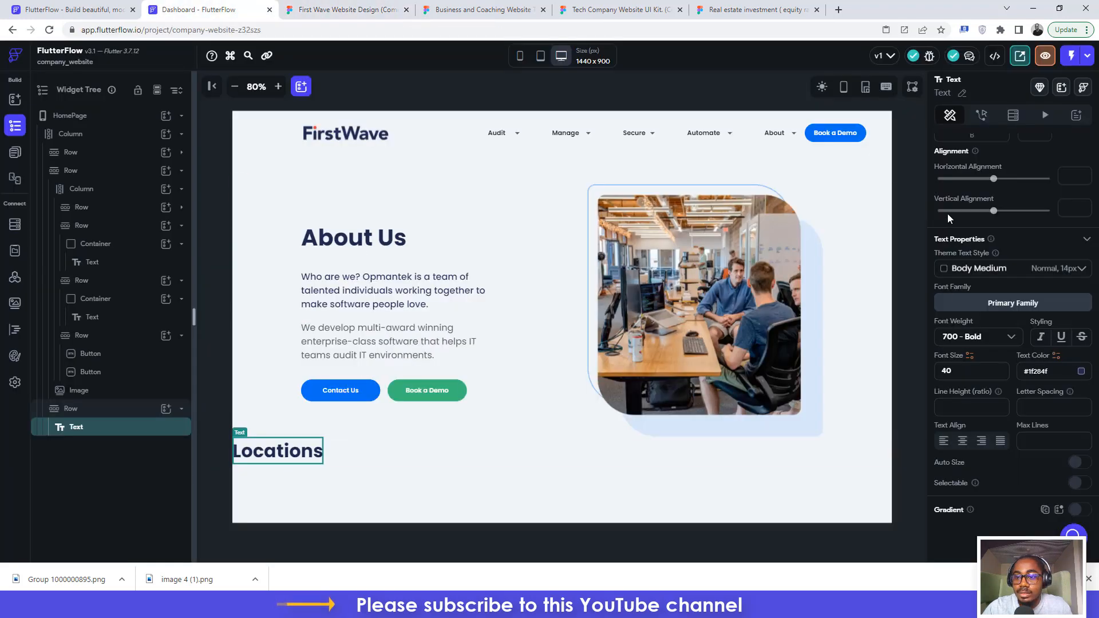
scroll(948, 212, "up", 4)
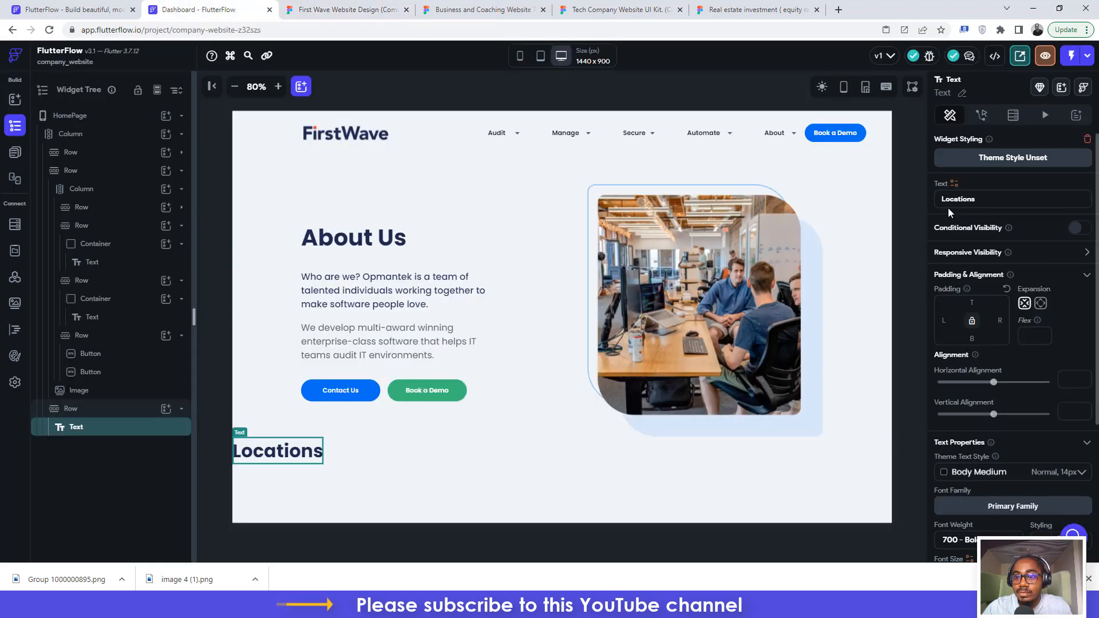
left_click(950, 320)
type("150")
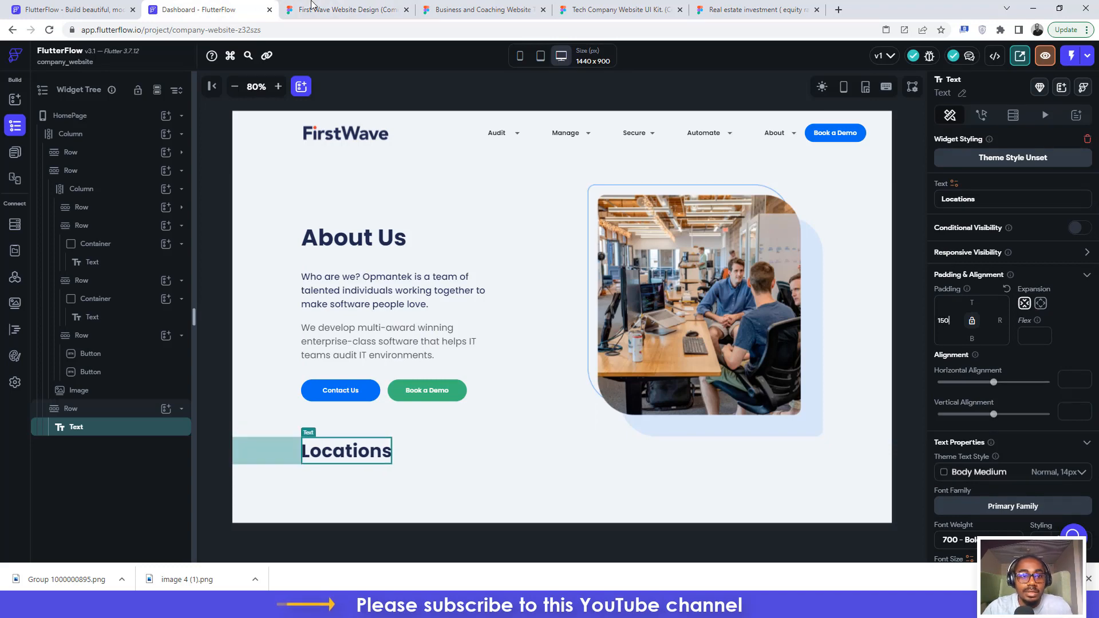
- Check the gap above the heading in Figma and set the FlutterFlow "Locations" row's top padding to 96
left_click(312, 7)
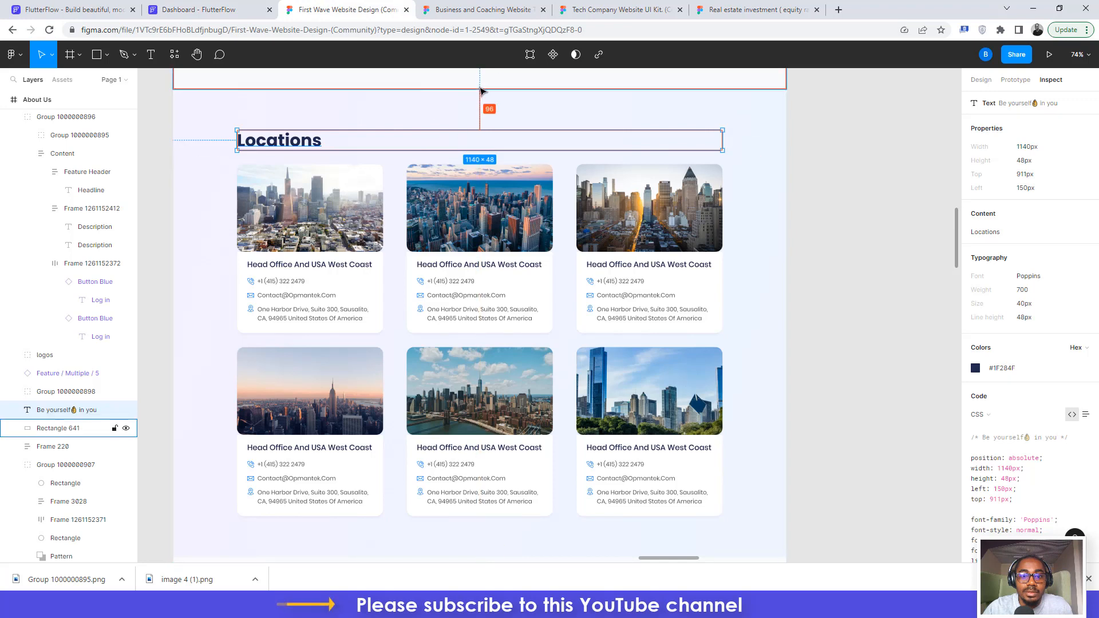
left_click(225, 5)
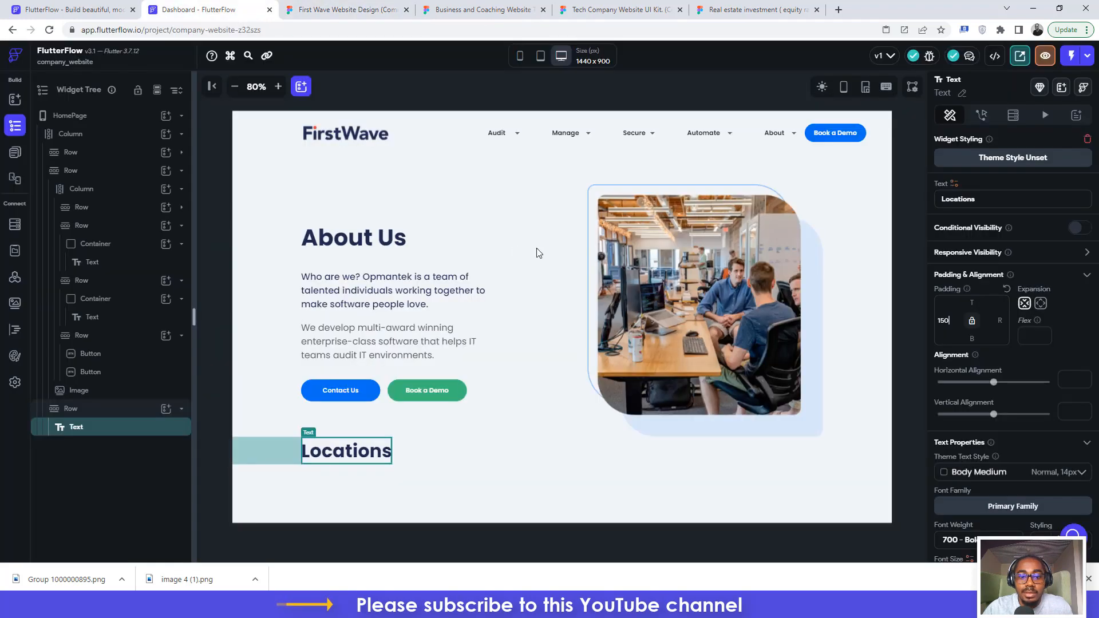
left_click(479, 454)
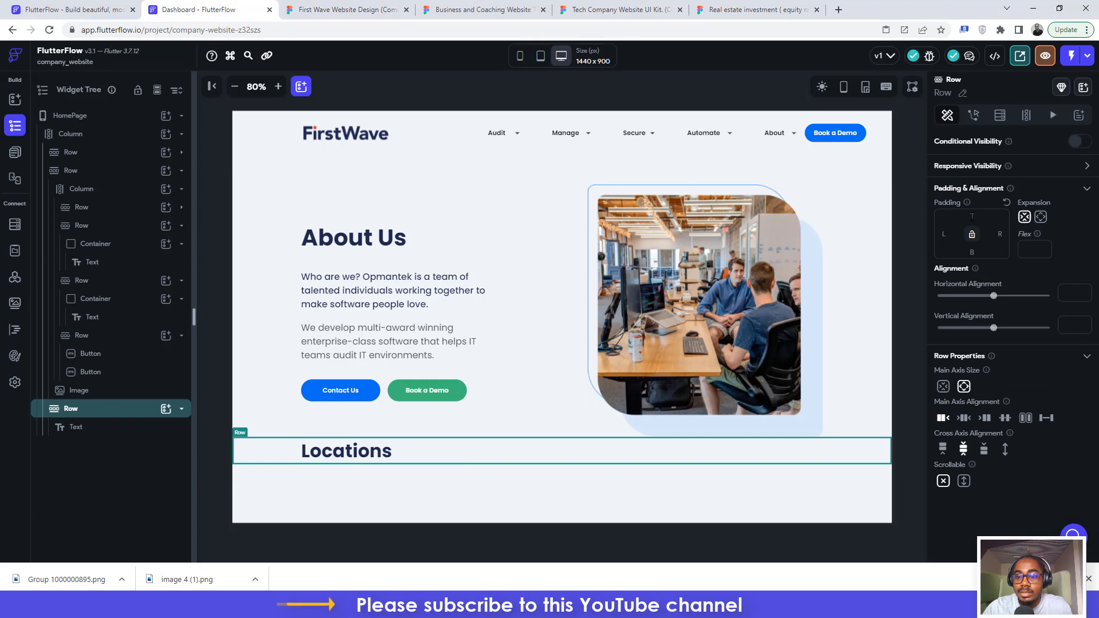
type("96")
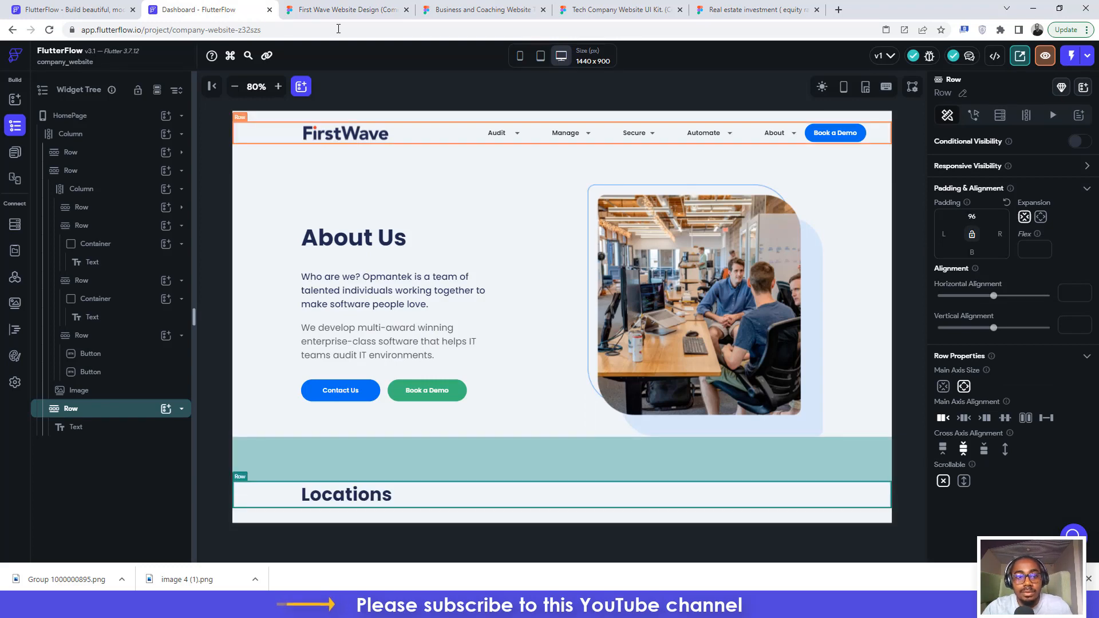
- In Figma, examine the spacing below the Locations heading, the card rows' layout and the first location card's dimensions
left_click(343, 9)
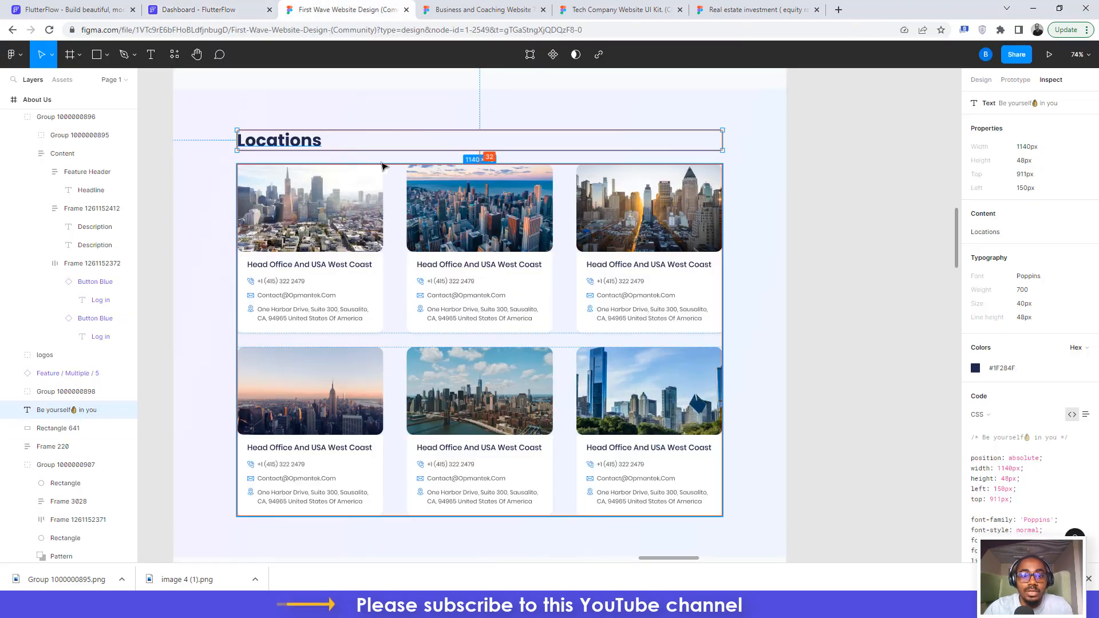
left_click(336, 177)
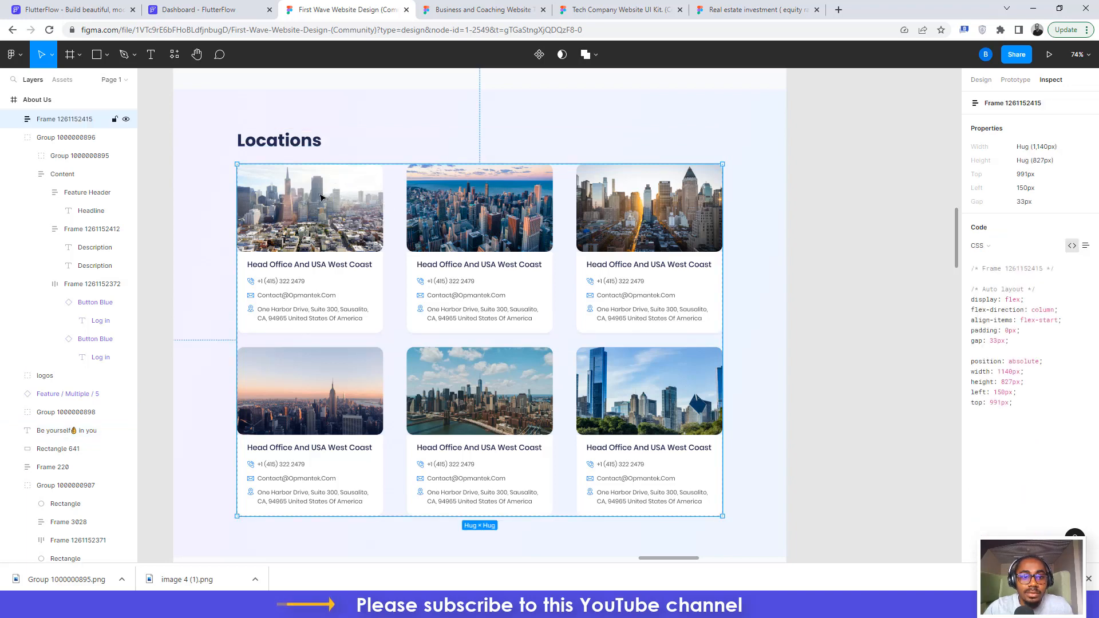
left_click(343, 215)
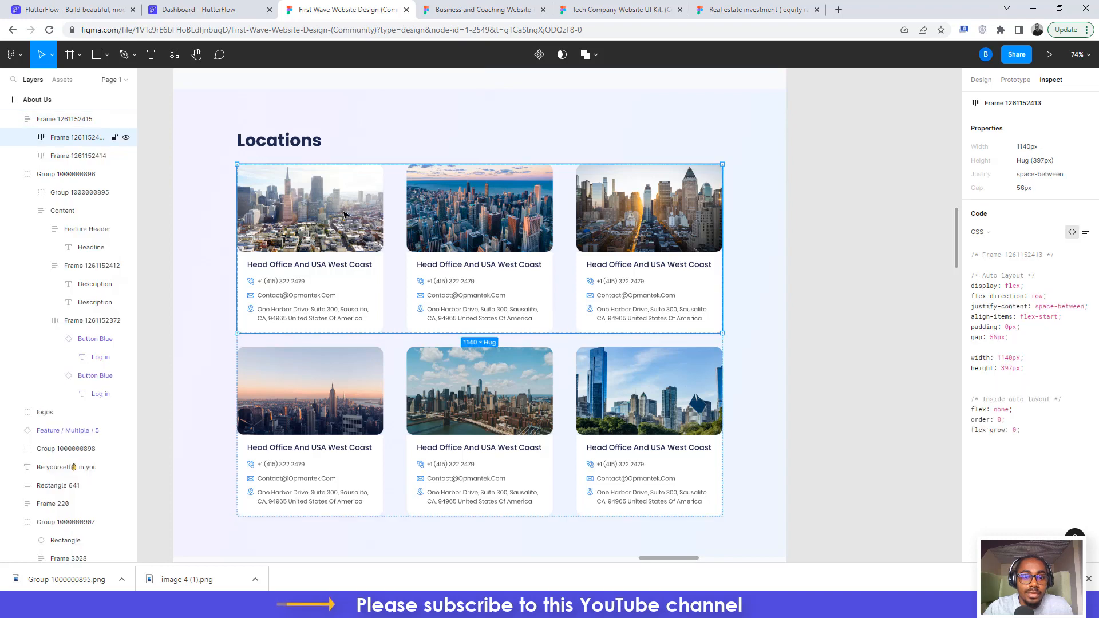
left_click(914, 210)
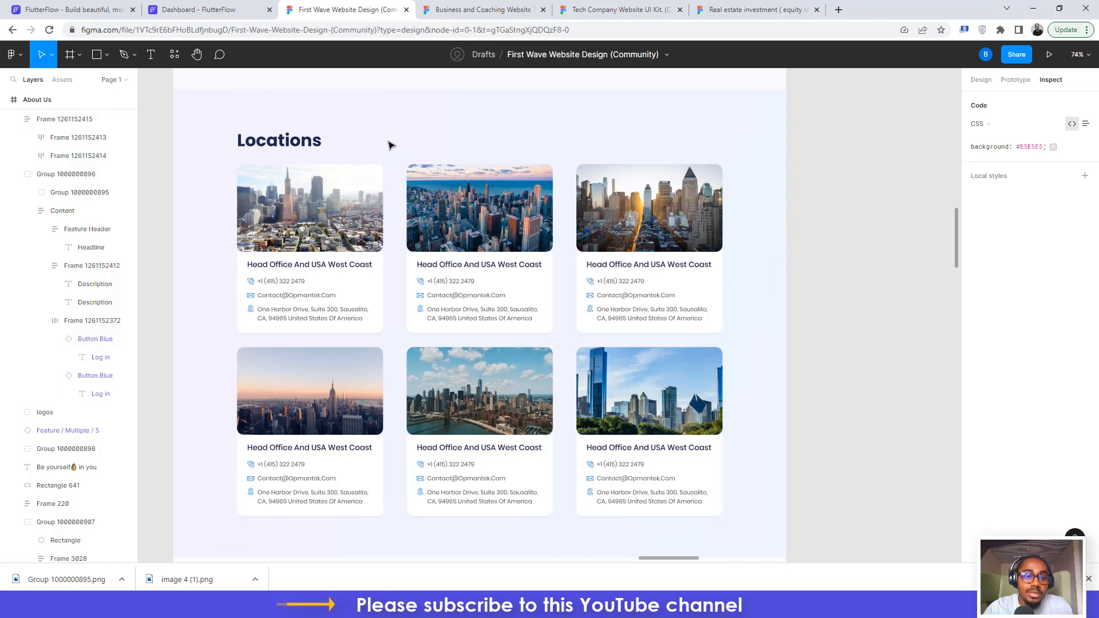
double_click(369, 332)
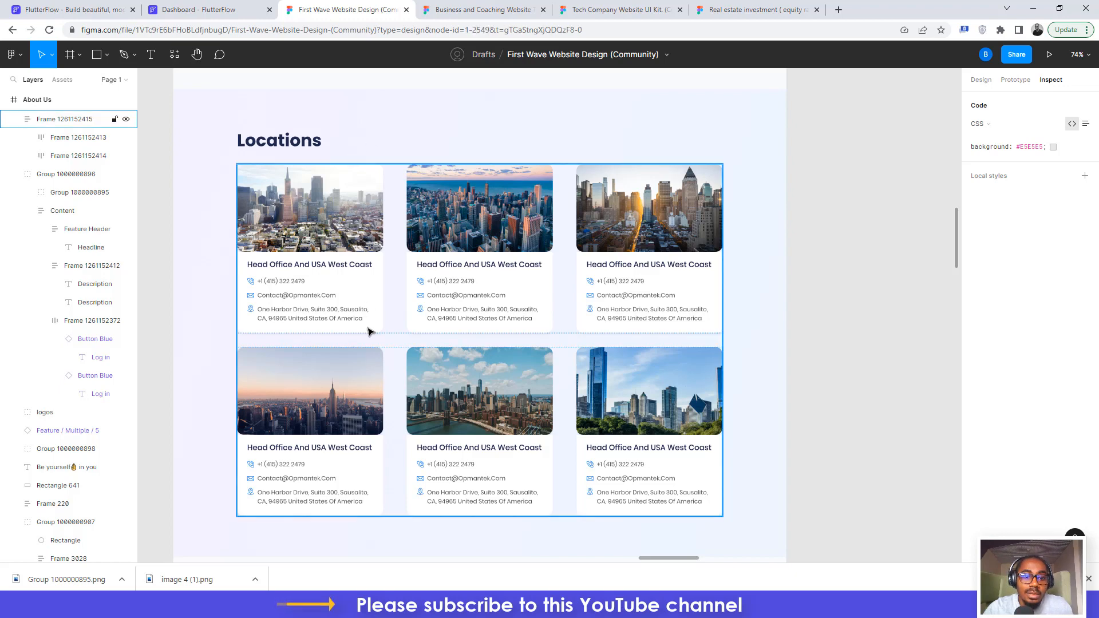
double_click(371, 333)
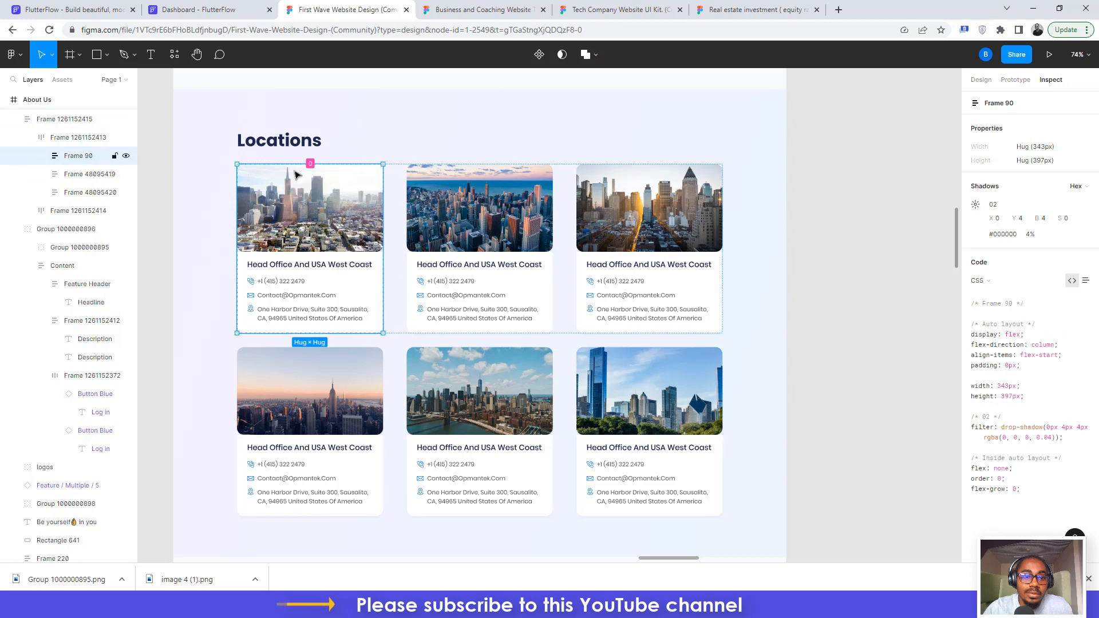
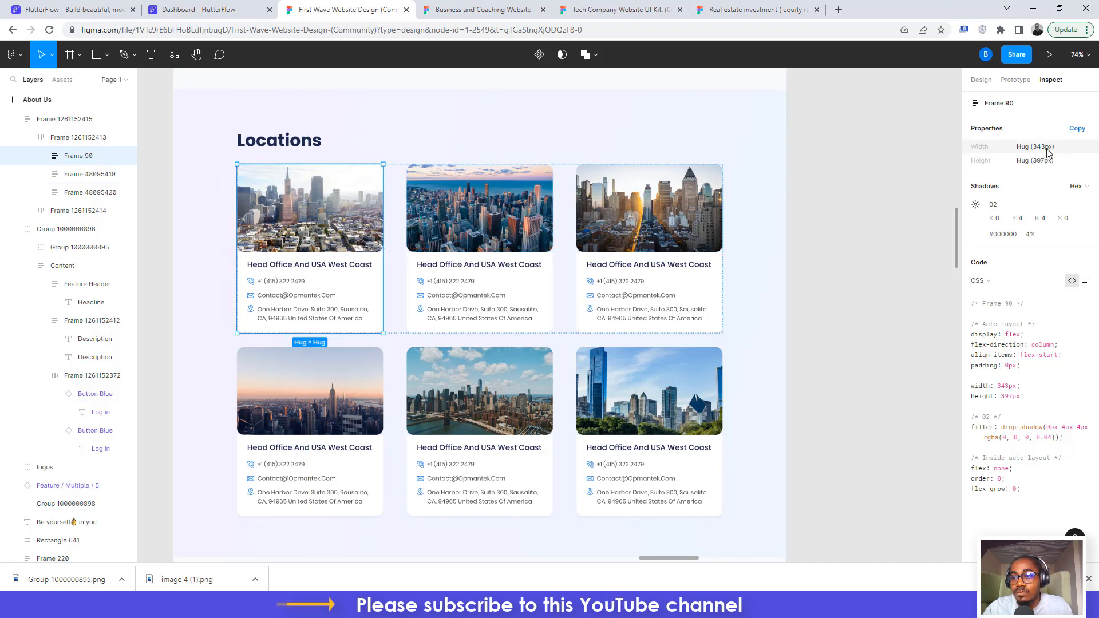
- Return to FlutterFlow and add a new row to the end of the main column, below the "Locations" heading row
left_click(206, 10)
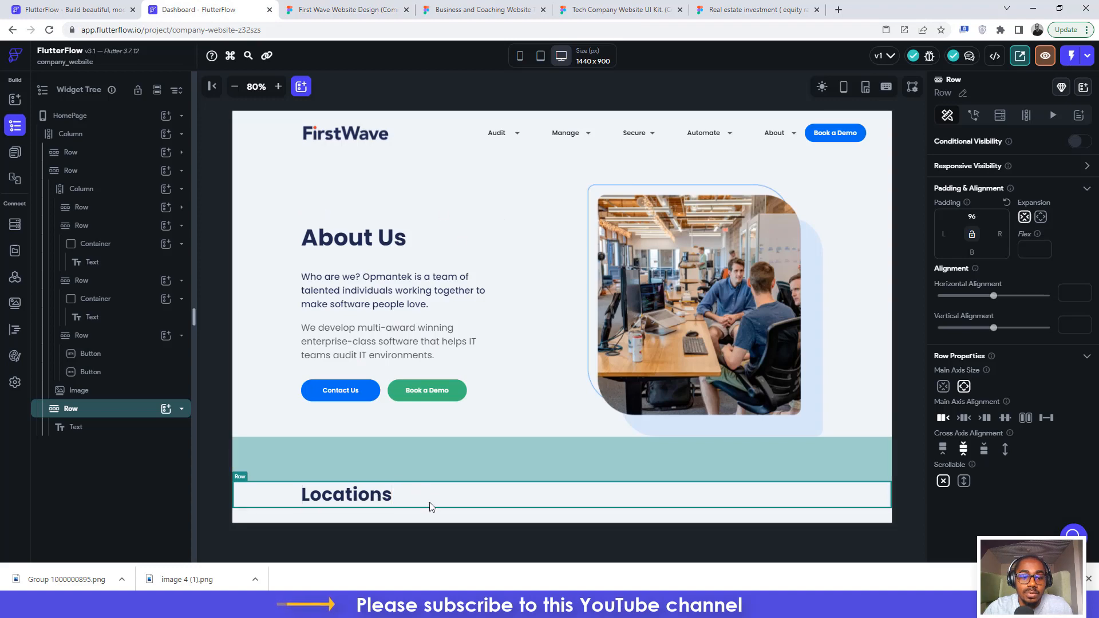
left_click(424, 516)
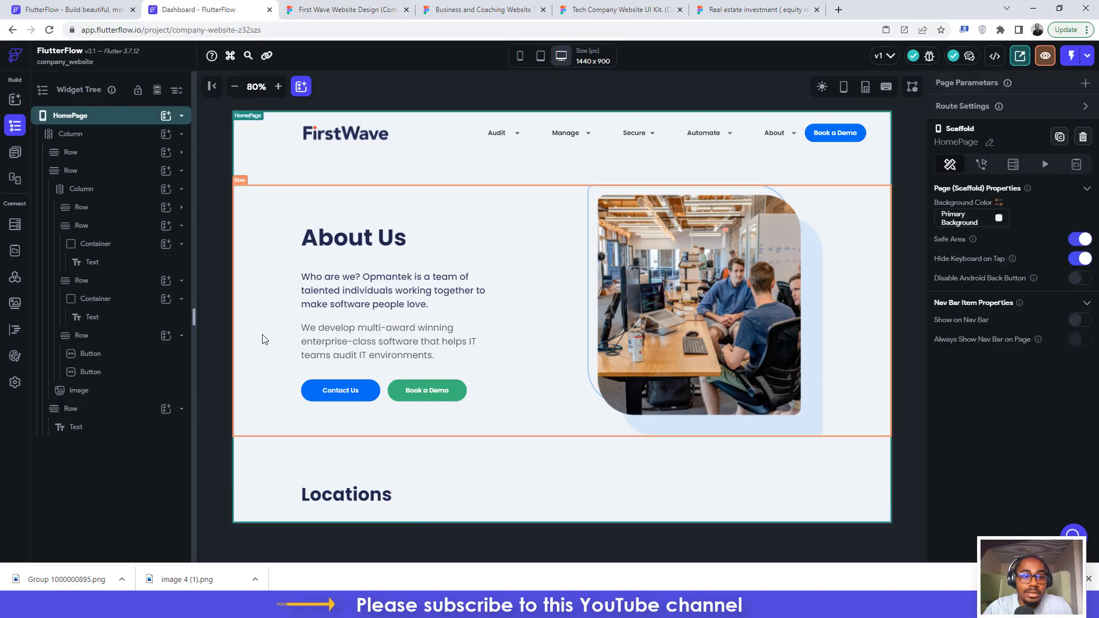
left_click(95, 138)
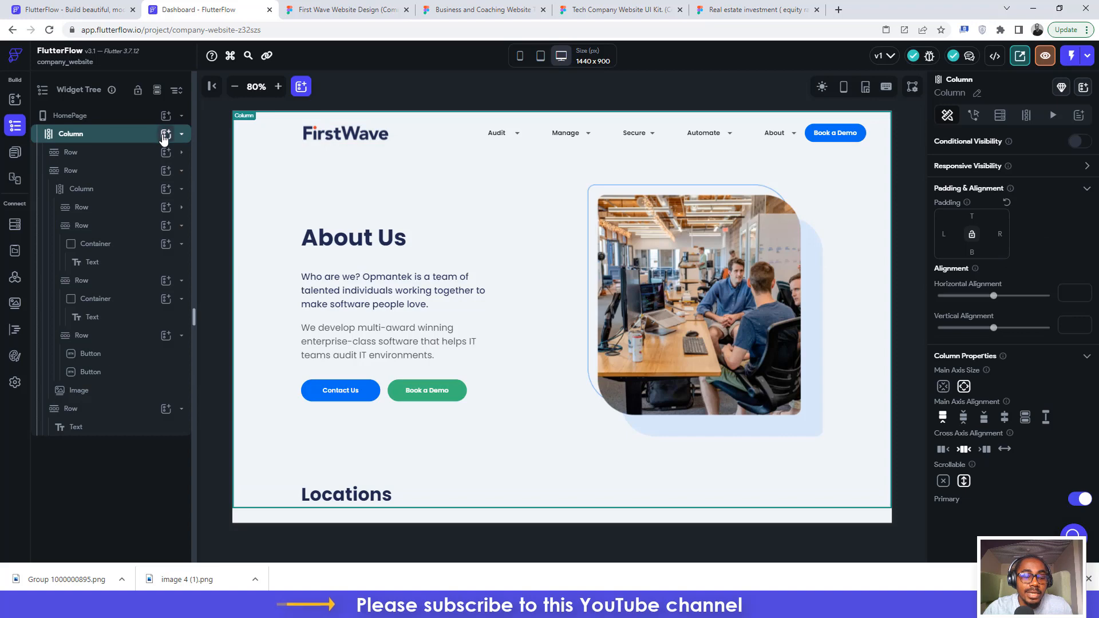
left_click(165, 135)
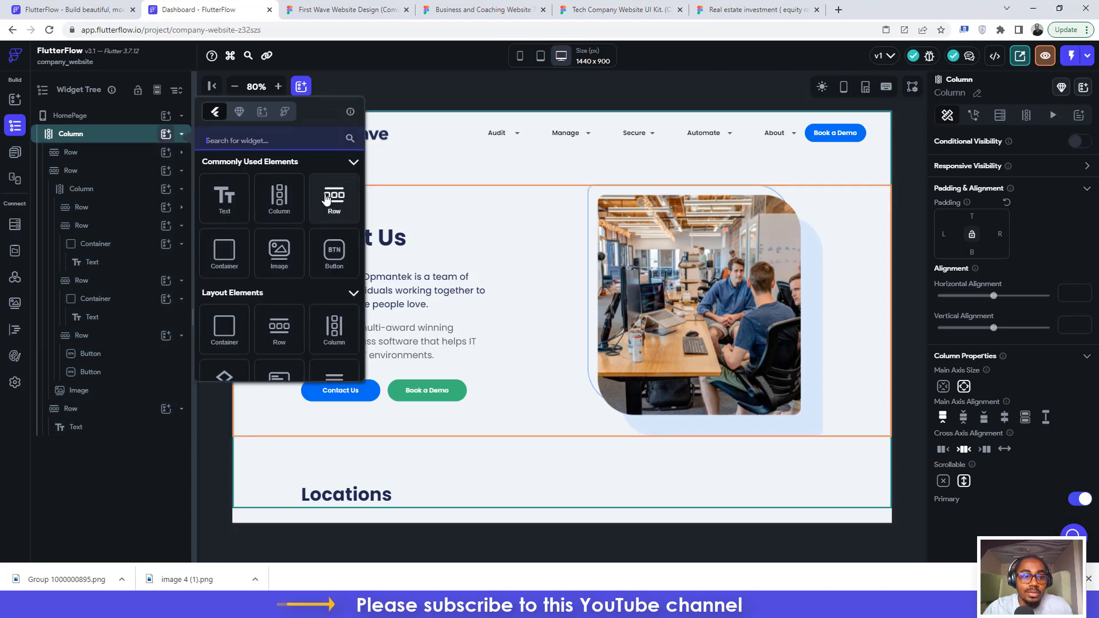
left_click(328, 197)
- Compare with the location cards in Figma and add a container inside the new empty FlutterFlow row
left_click(348, 9)
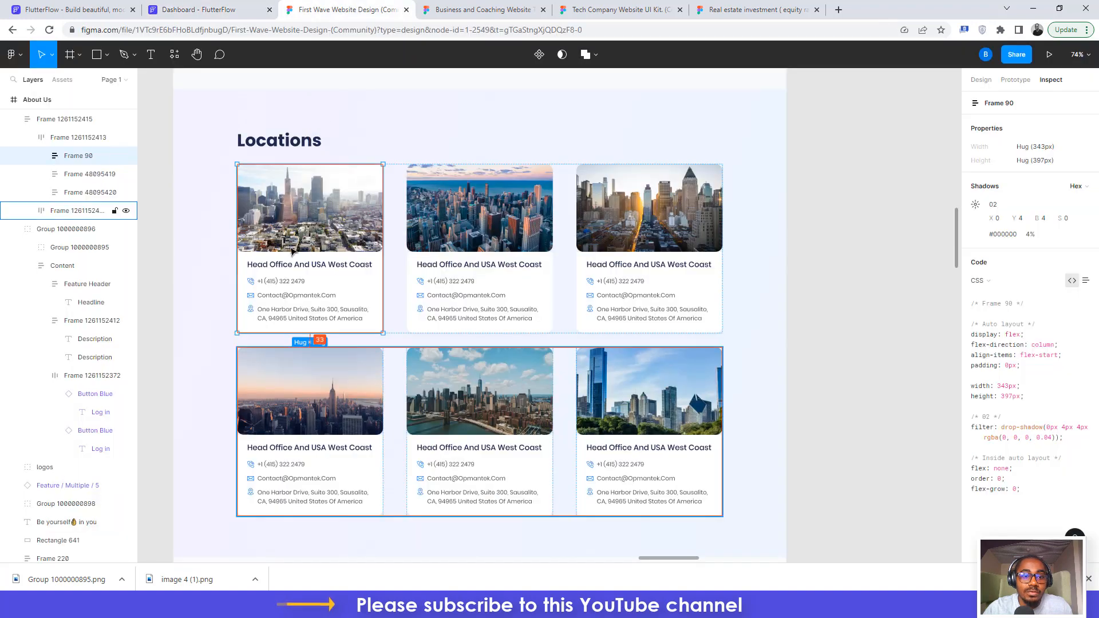
left_click(216, 11)
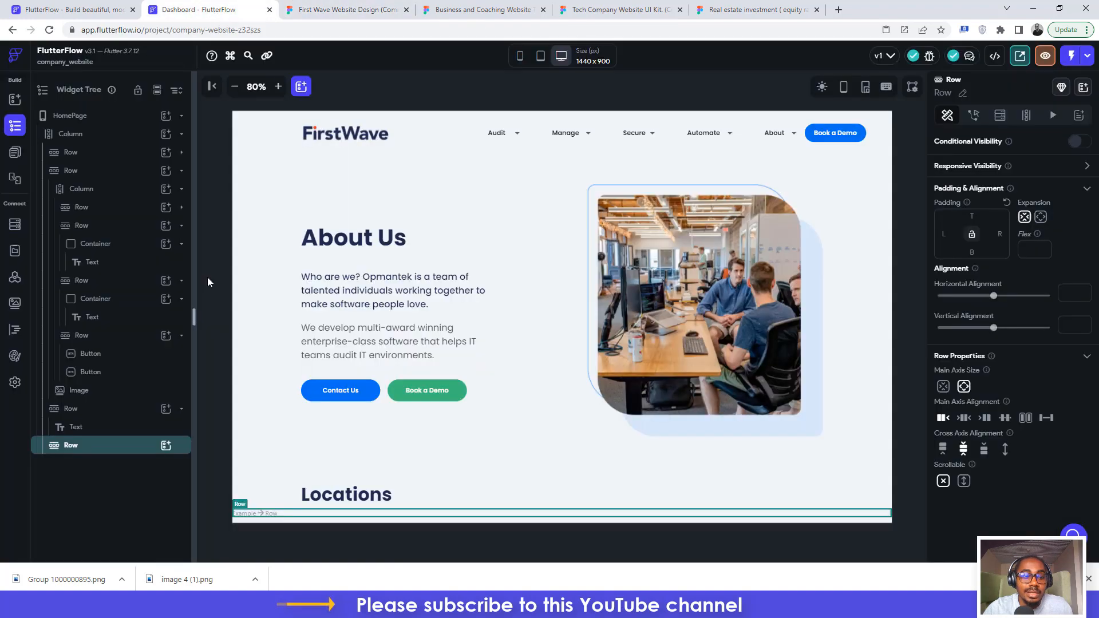
left_click(166, 446)
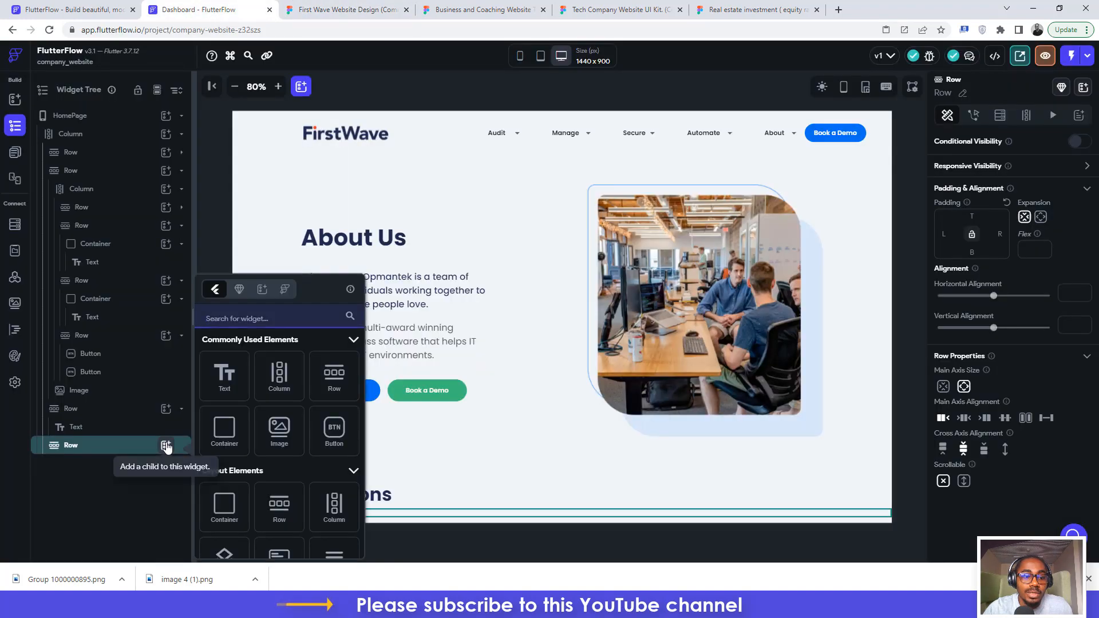
left_click(229, 431)
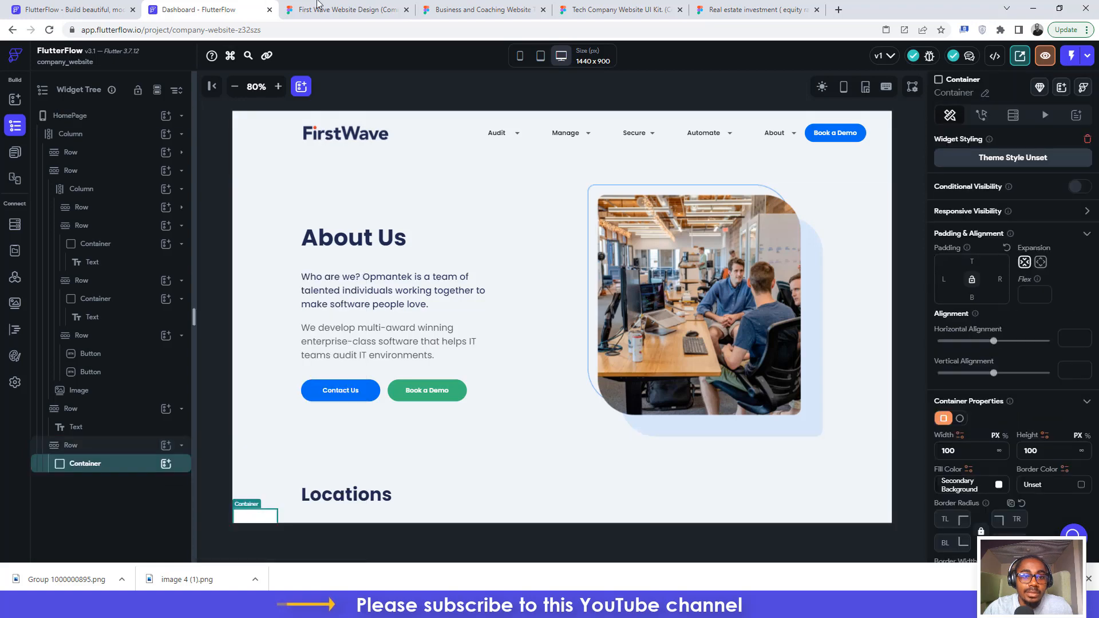
- Check the first location card's dimensions in Figma and set the new FlutterFlow container's width to 343 and height to 397
left_click(367, 13)
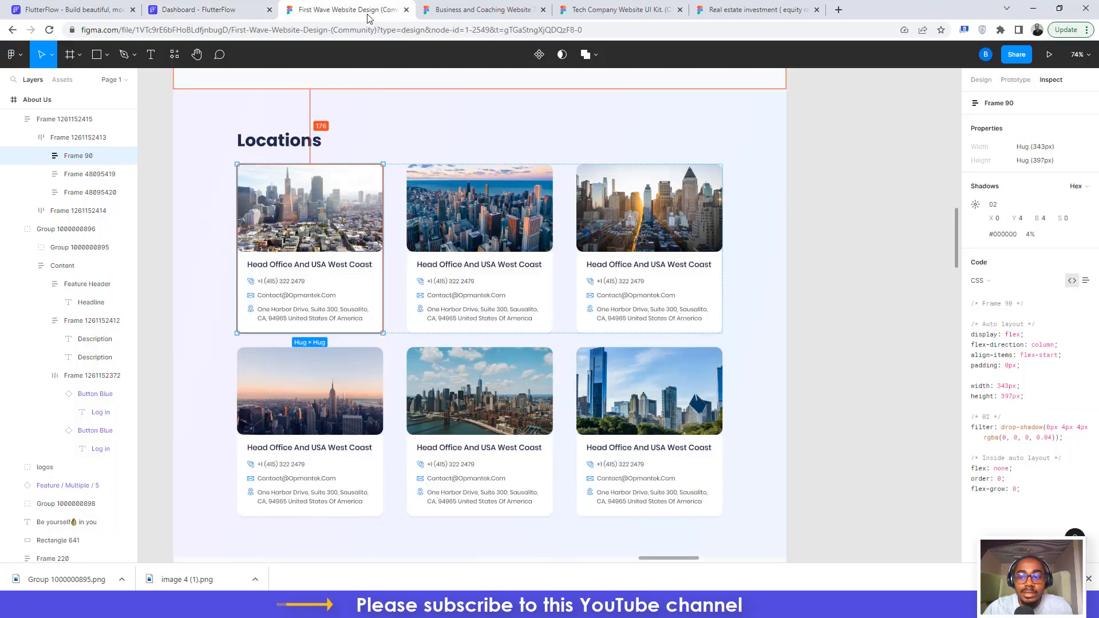
left_click(209, 10)
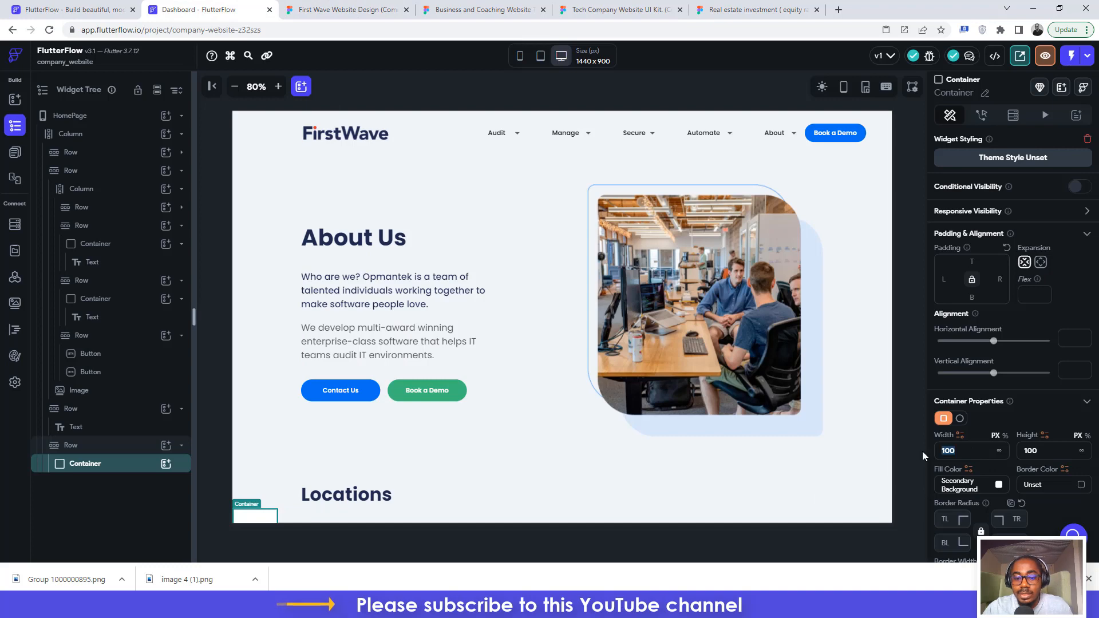
type("343")
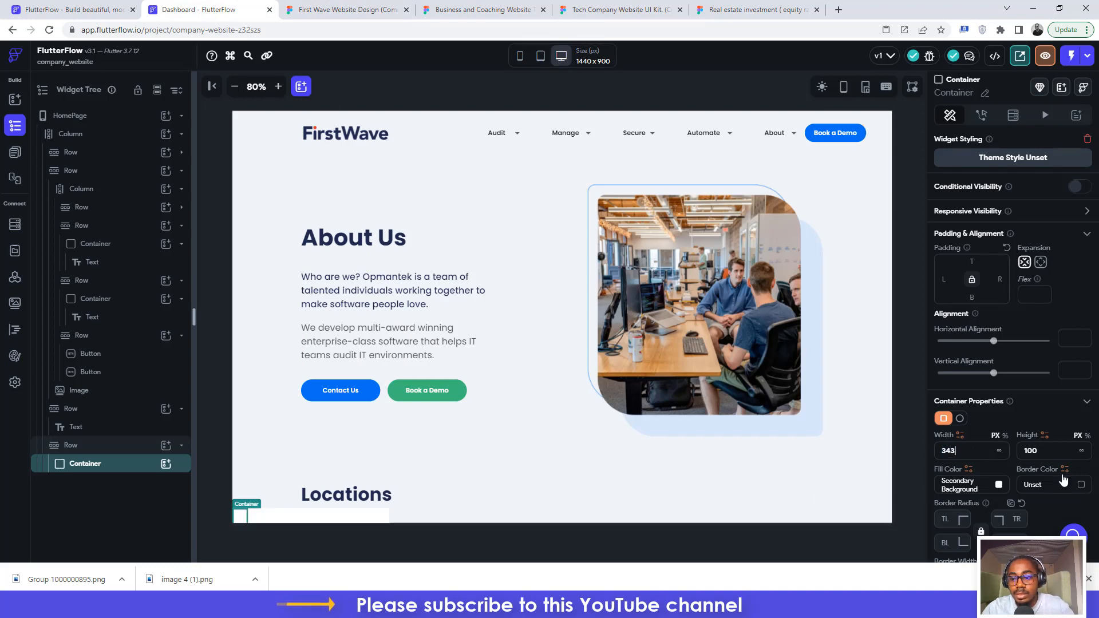
type("397")
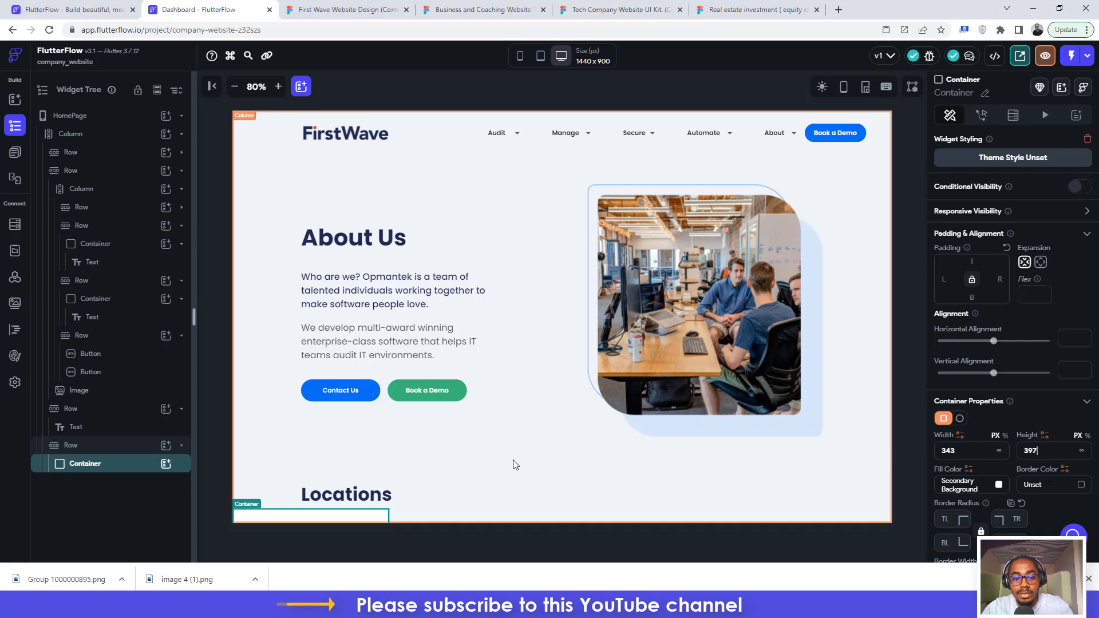
scroll(451, 448, "down", 3)
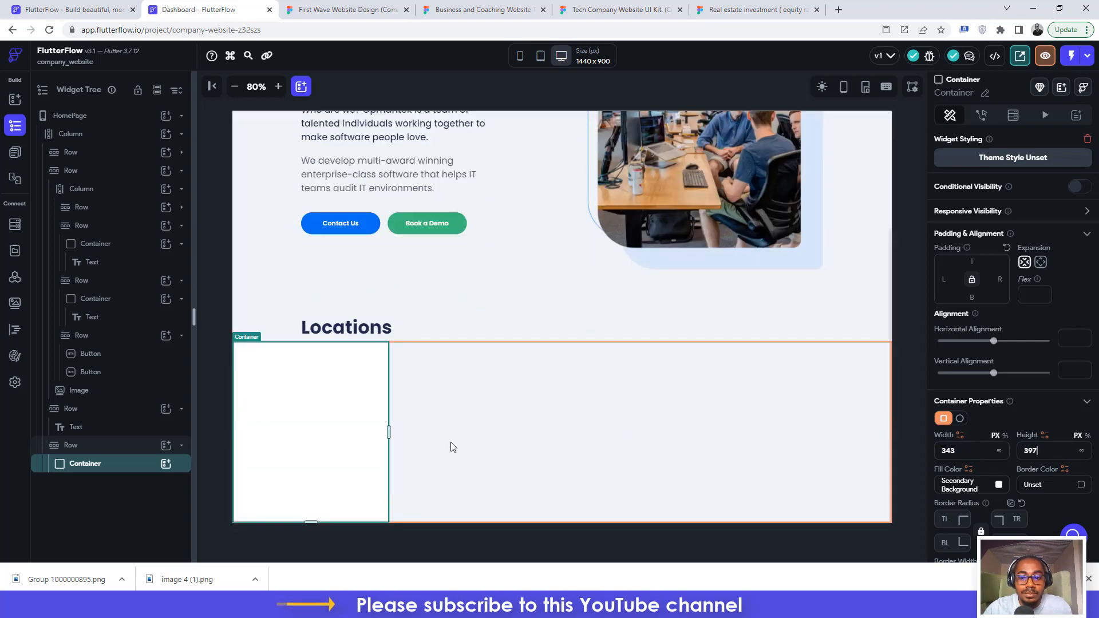
- Check the first location card's corner radii in Figma and set the FlutterFlow container's border radius to 16
left_click(343, 10)
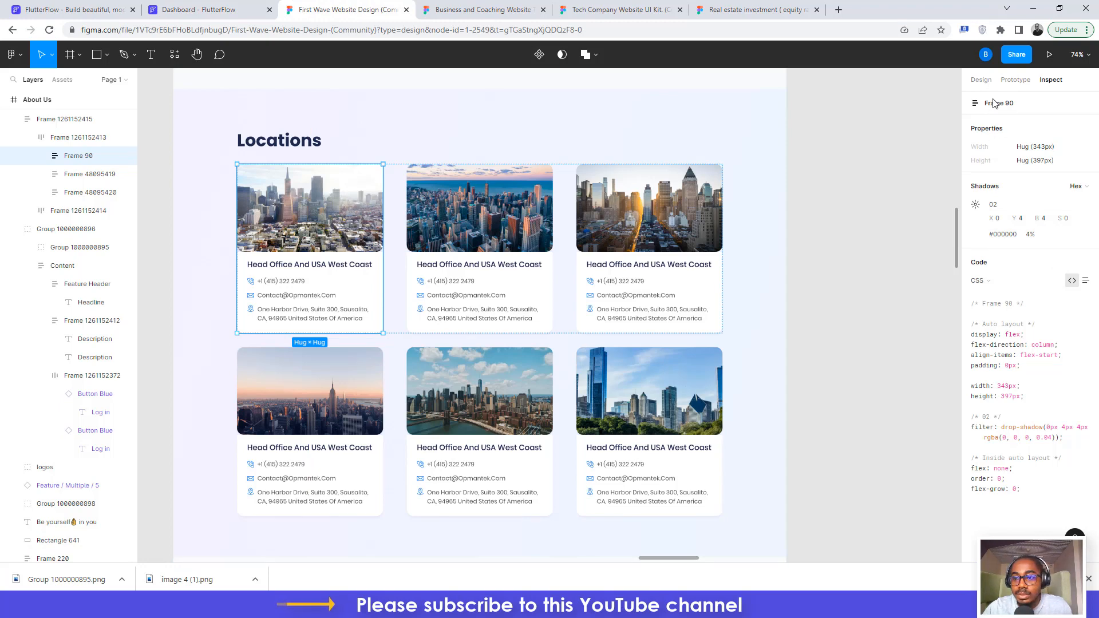
left_click(981, 80)
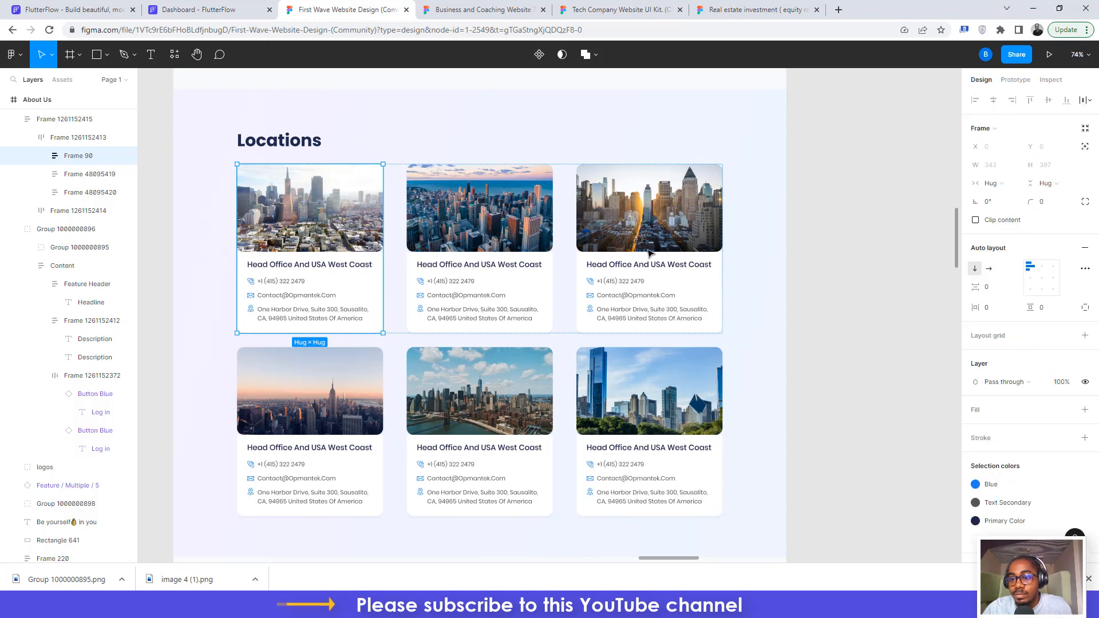
double_click(338, 200)
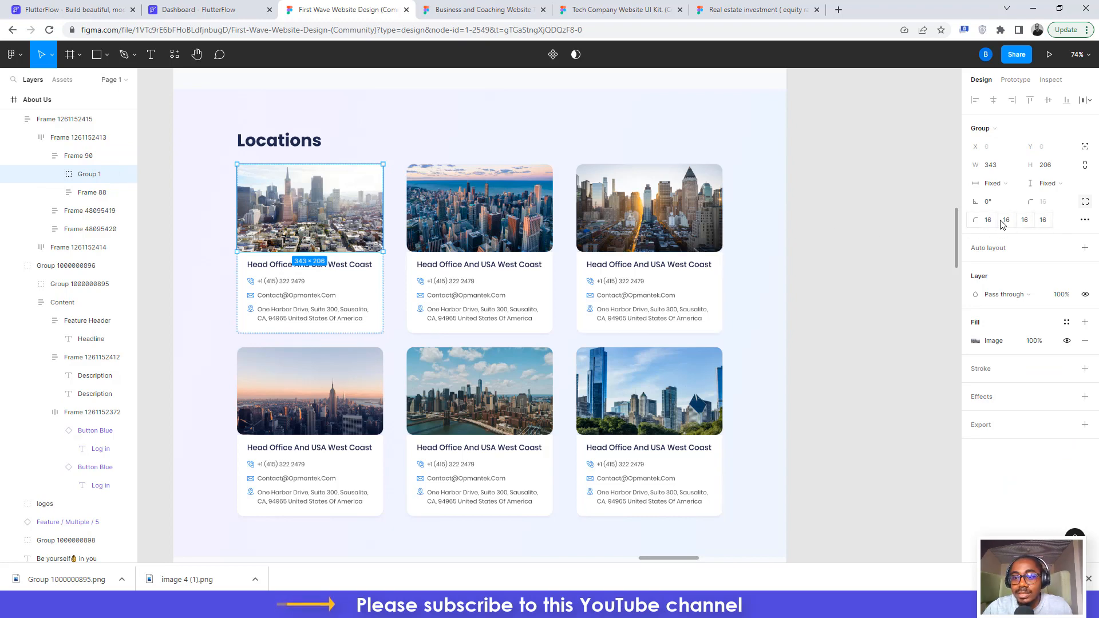
left_click(377, 331)
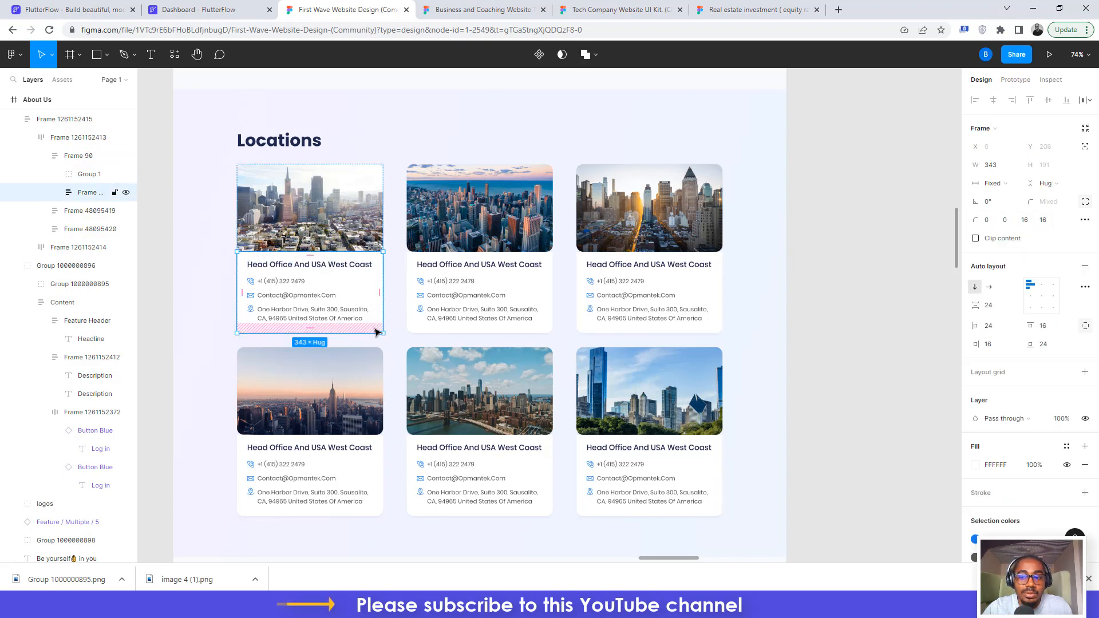
left_click(207, 7)
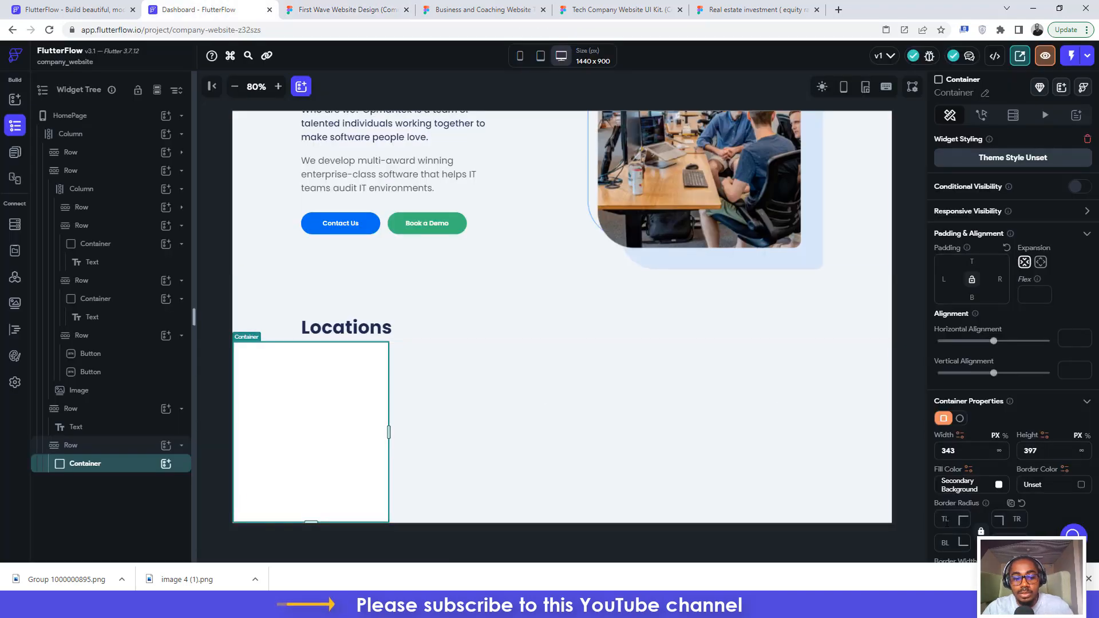
type("16")
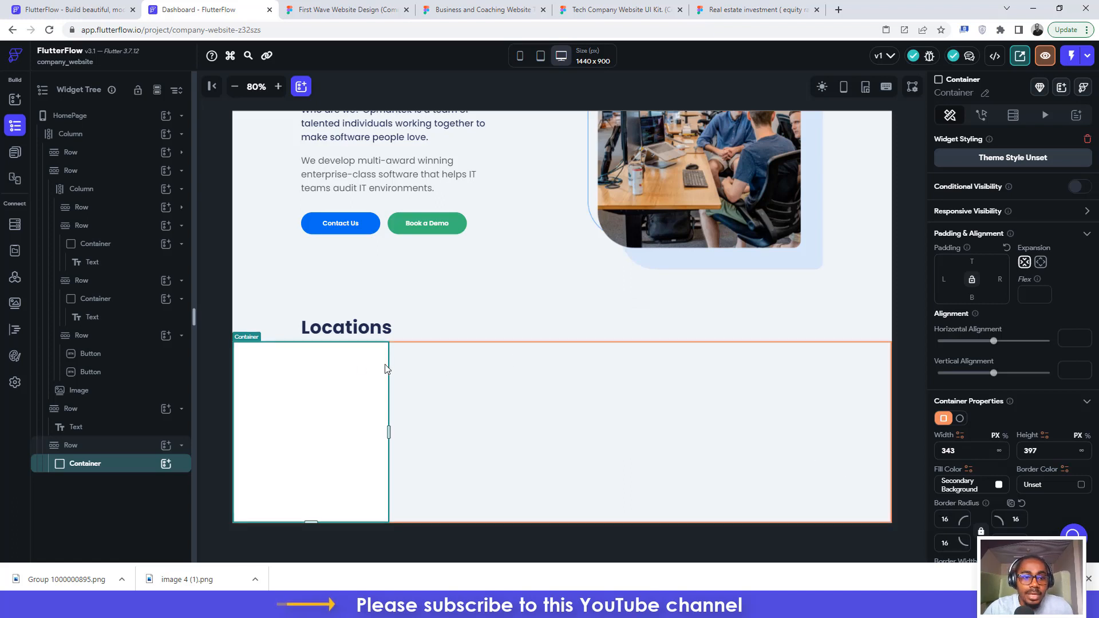
- Add a column inside the location card container and place an image widget in that column
left_click(166, 465)
left_click(278, 371)
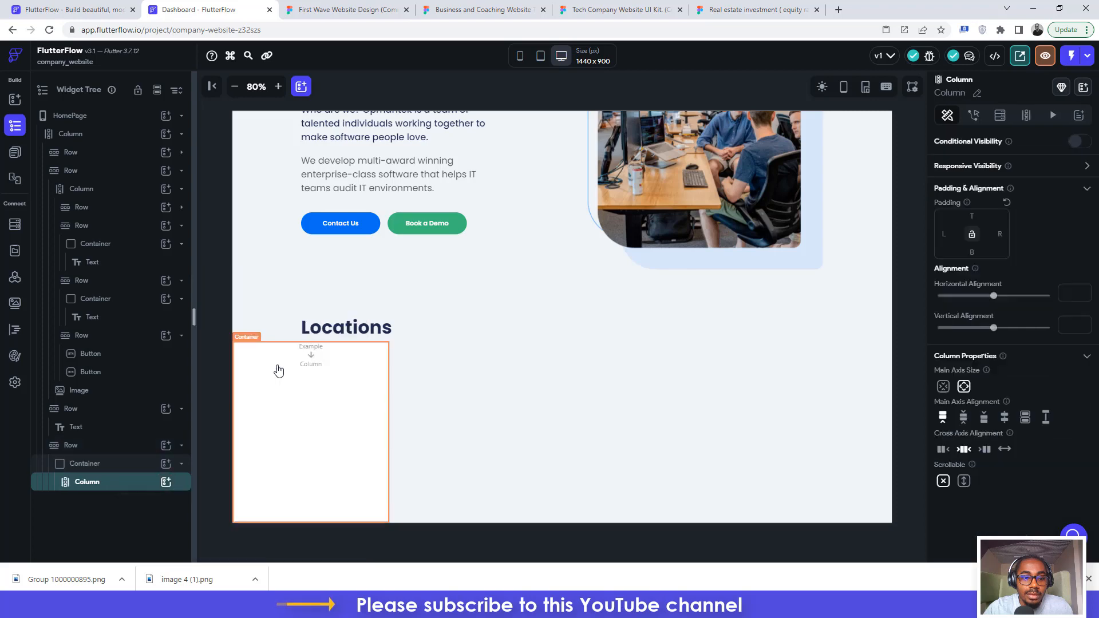
left_click(166, 482)
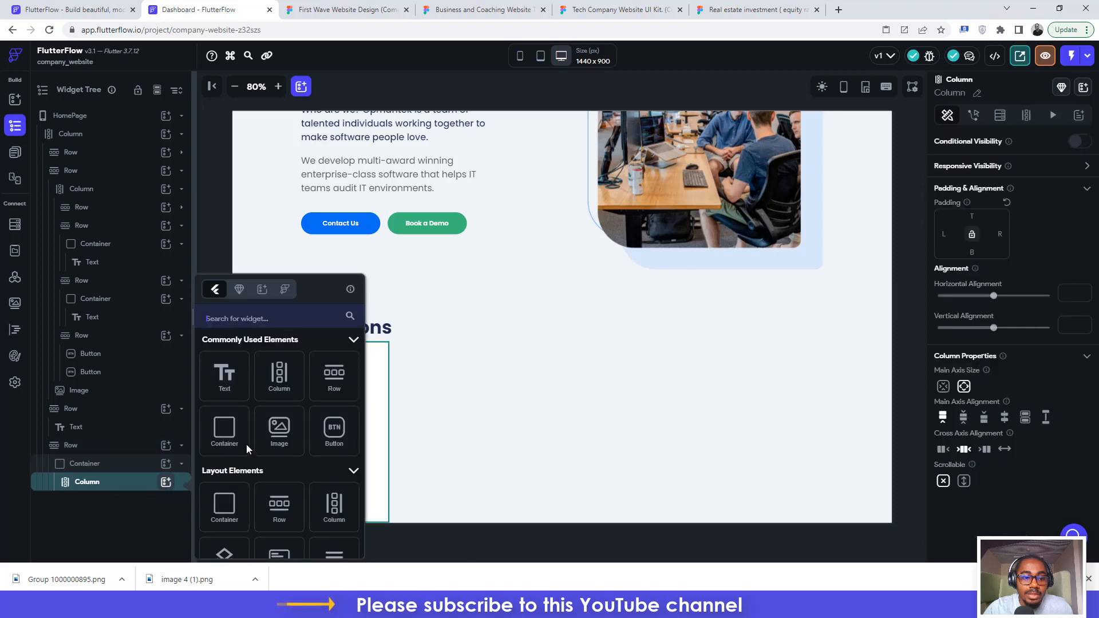
left_click(279, 430)
- Check the first card photo's size in Figma and set the FlutterFlow image's width to 343 and height to 206
left_click(321, 8)
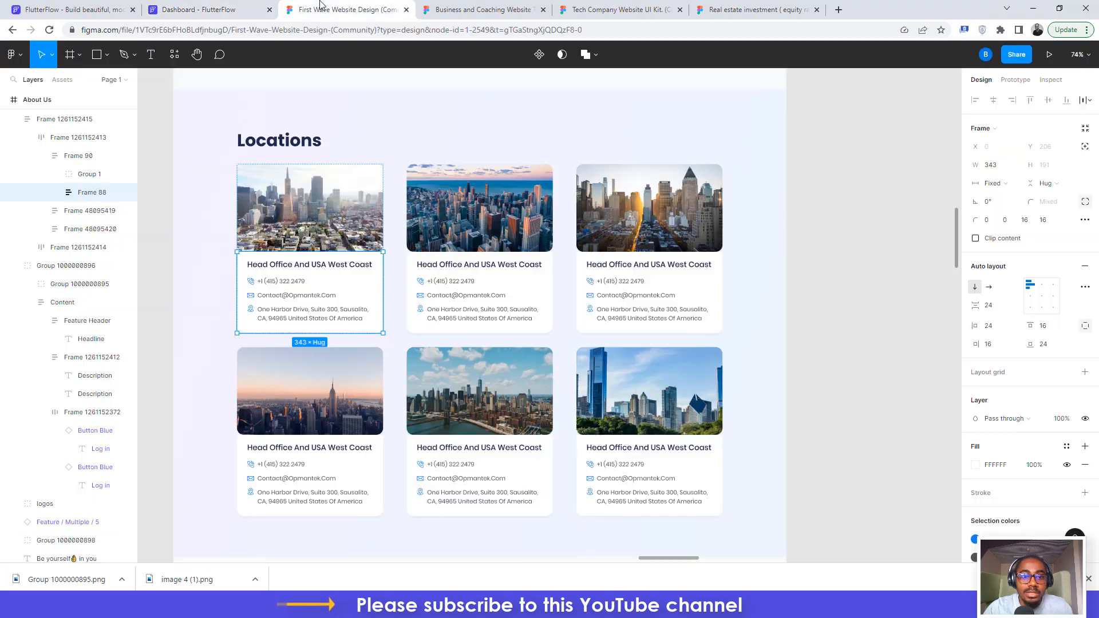
left_click(347, 220)
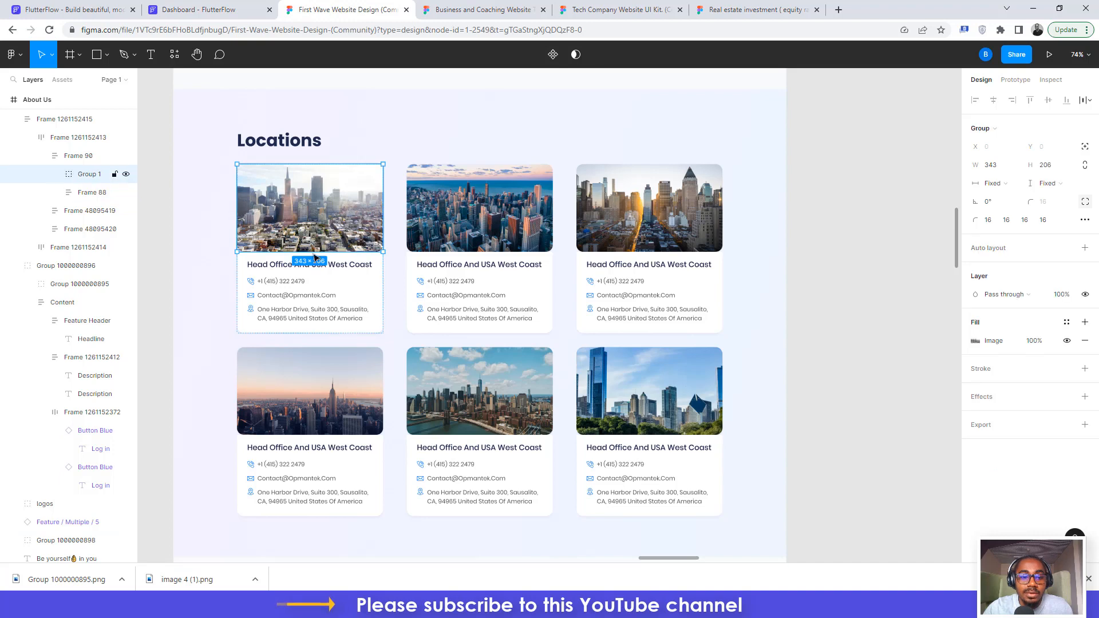
left_click(232, 5)
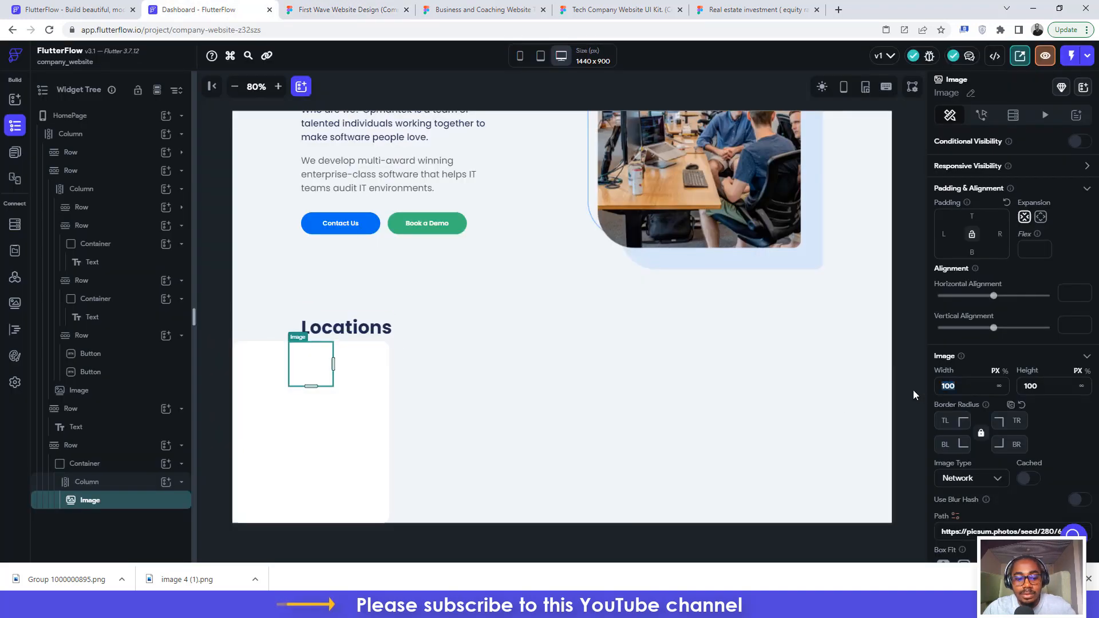
key("BackSpace")
key("BackSpace")
key("BackSpace")
type("343")
left_click_drag(1037, 387, 1011, 392)
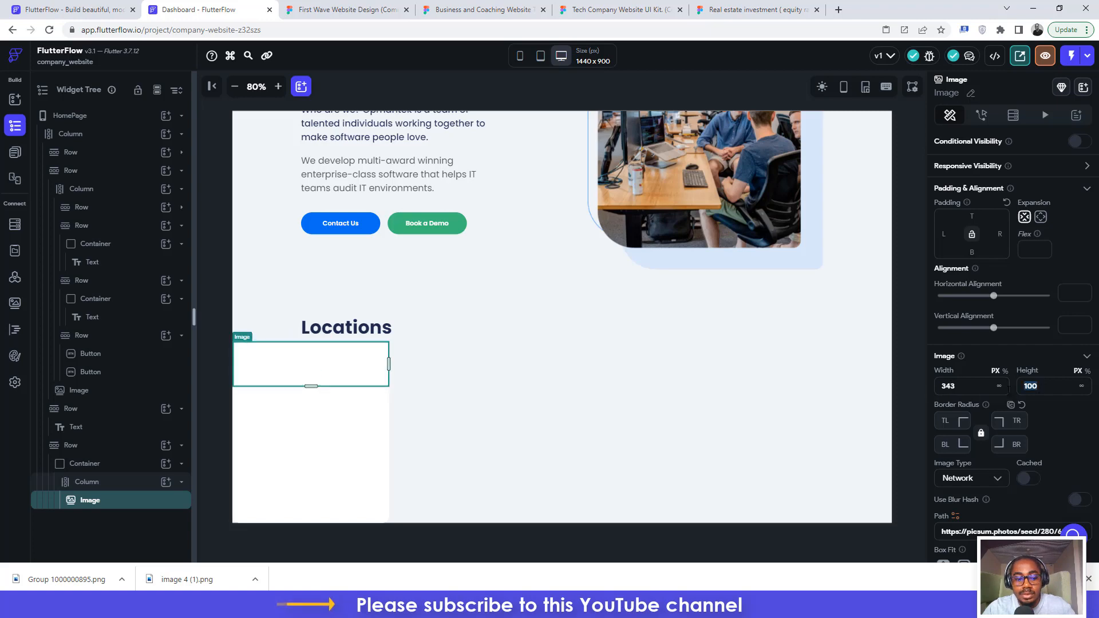
type("206")
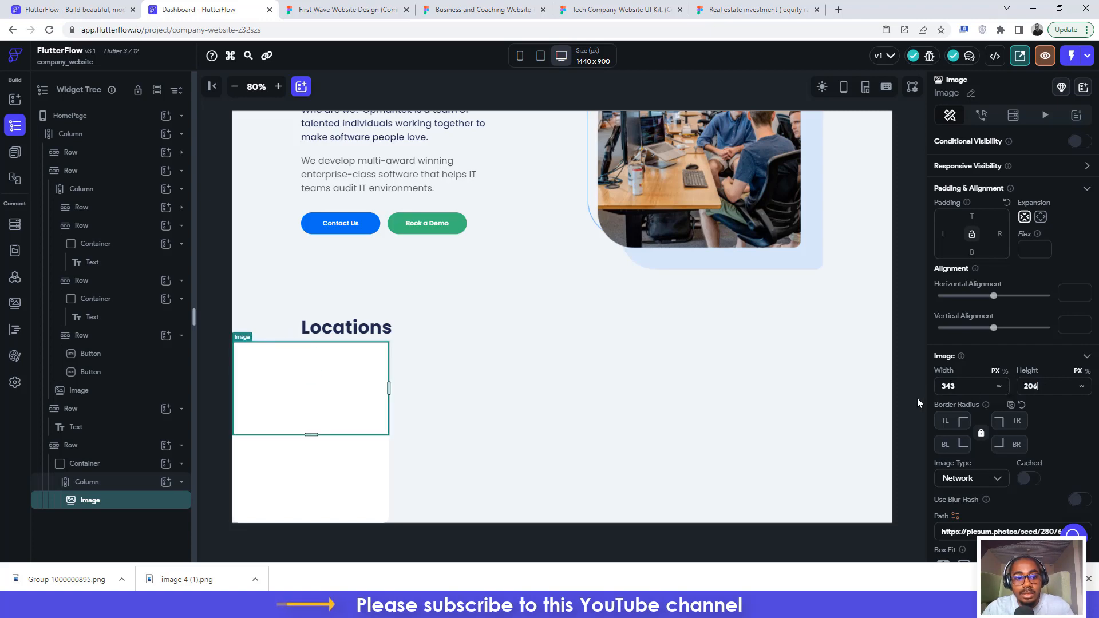
- Switch to Figma and export the first location card's photo as a 1x PNG
left_click(307, 8)
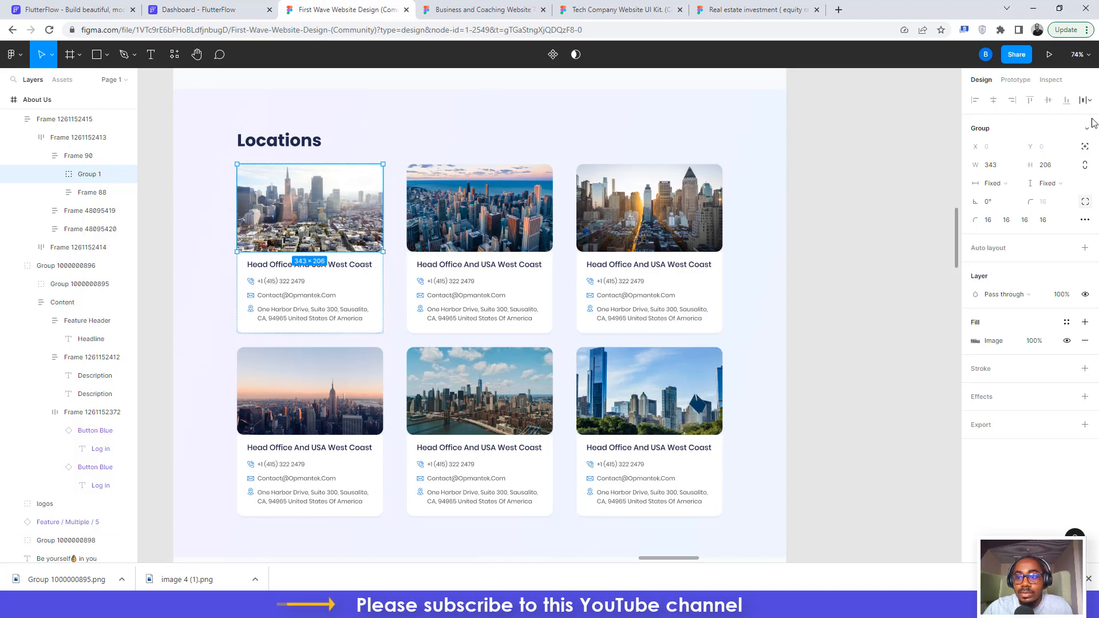
left_click(1085, 425)
left_click(1039, 484)
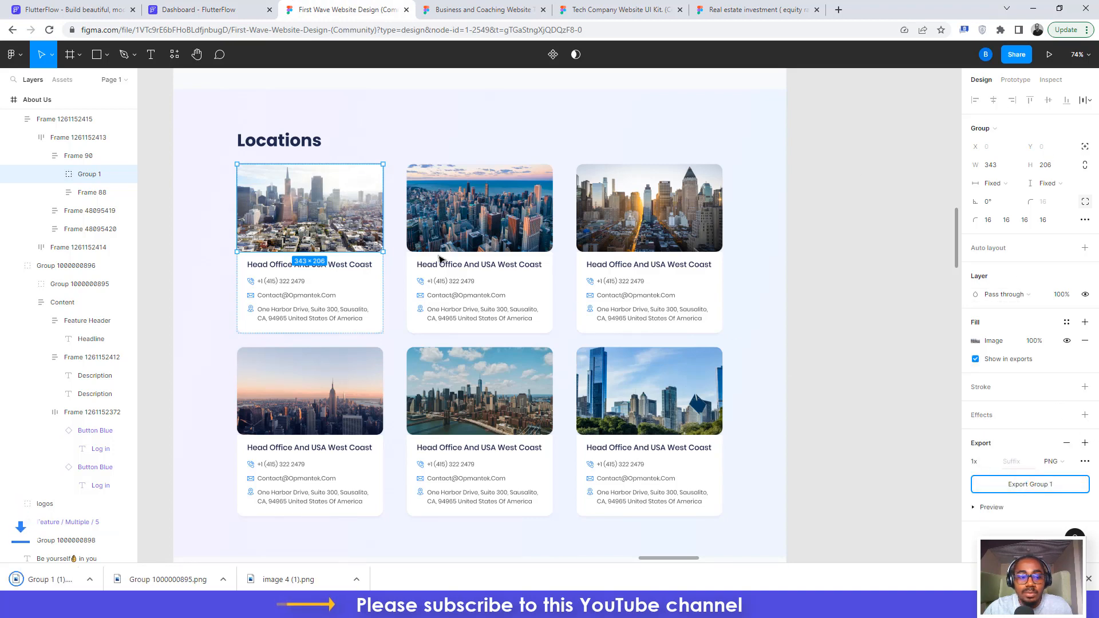
- Open the first location card's "Head Office And USA West Coast" heading in Figma to examine its text
double_click(273, 266)
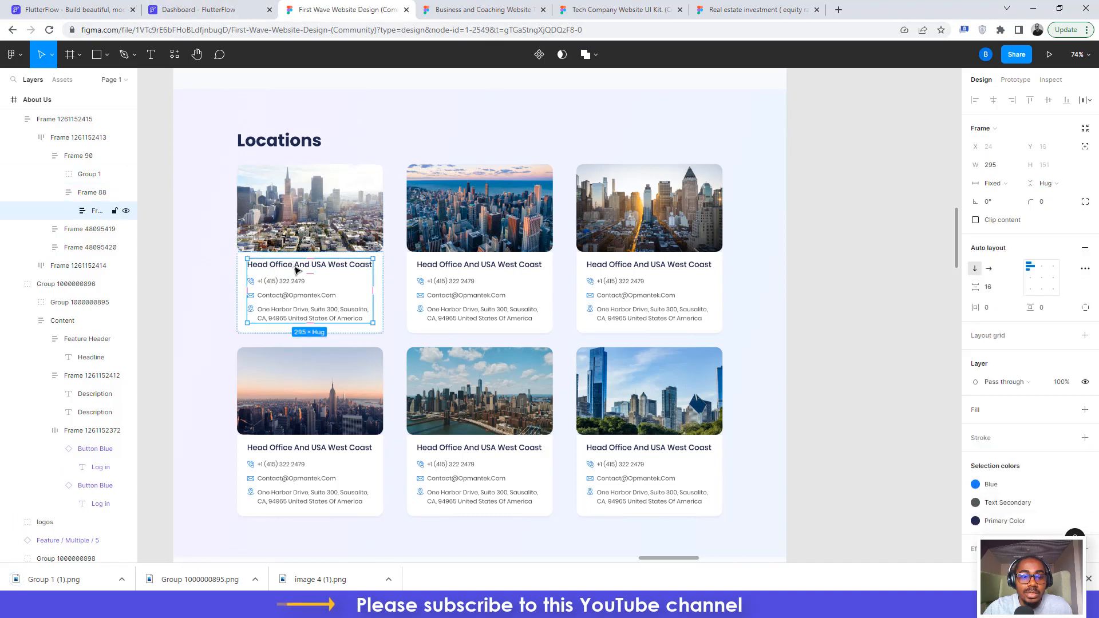
double_click(296, 268)
double_click(296, 269)
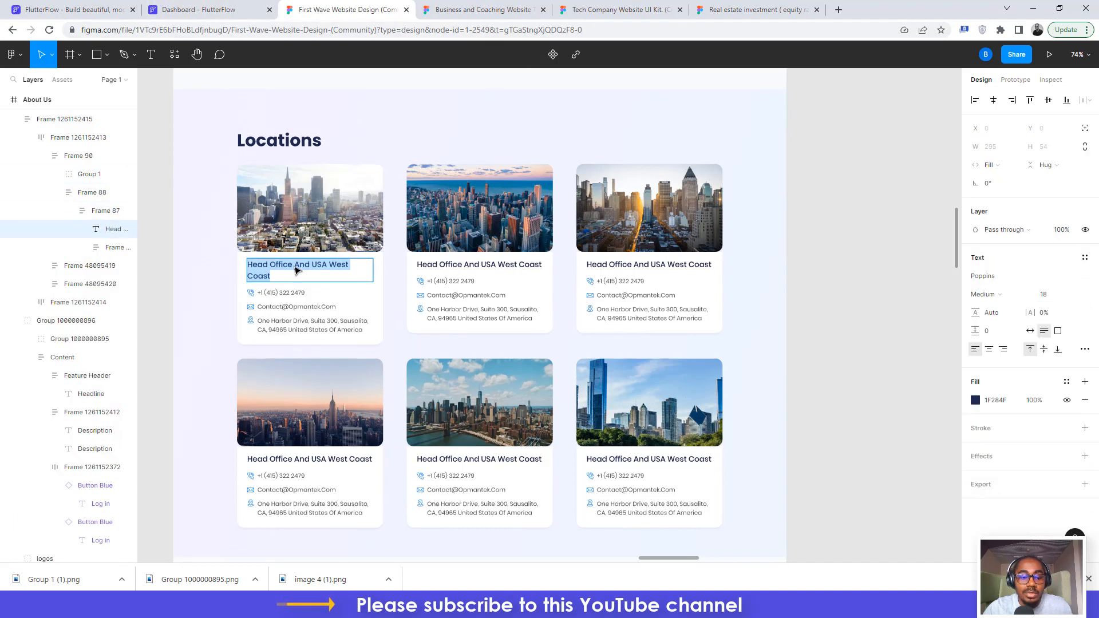
- Try to undo the line wrap in the first location card's heading in Figma
left_click(209, 261)
key("ctrl+z")
key("ctrl+z")
key("ctrl+z")
key("ctrl+z")
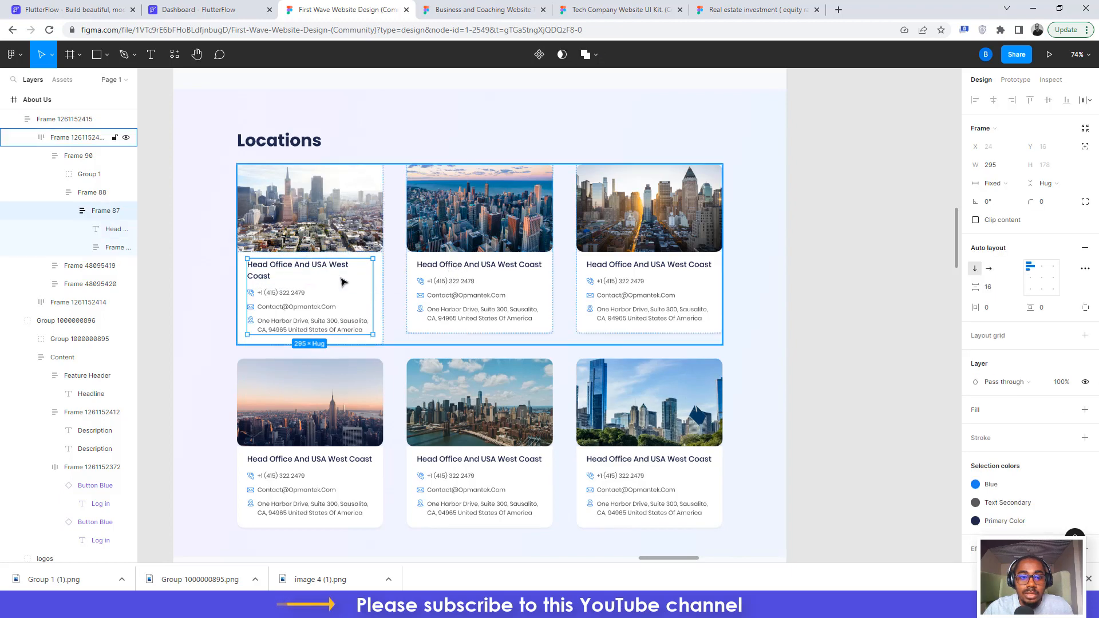
key("ctrl+z")
key("ctrl+z")
key("ctrl+z")
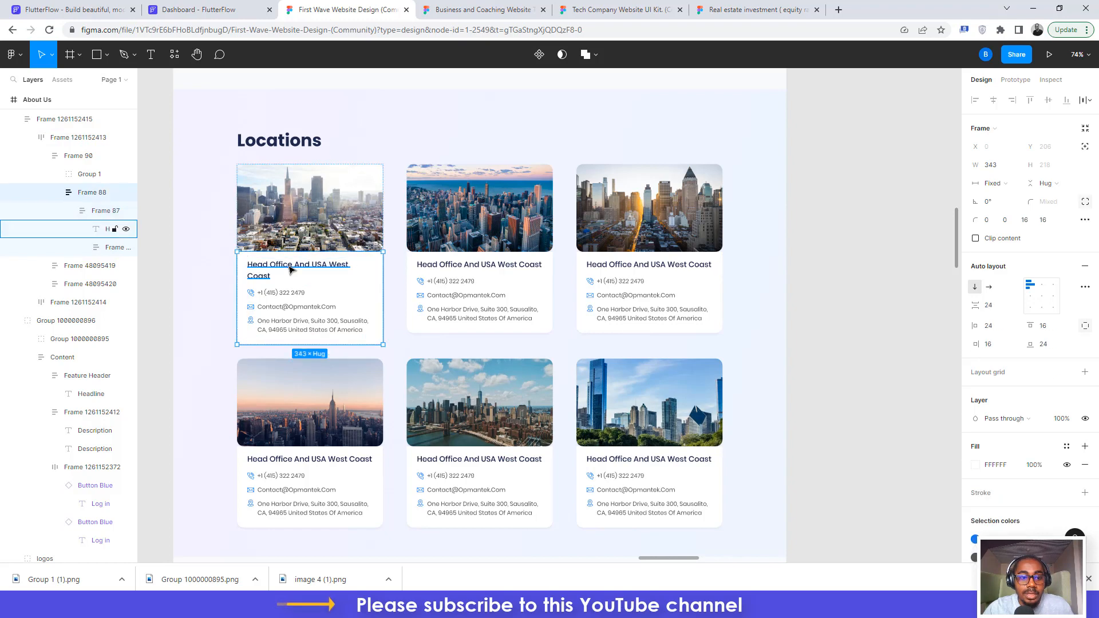
key("ctrl+shift+z")
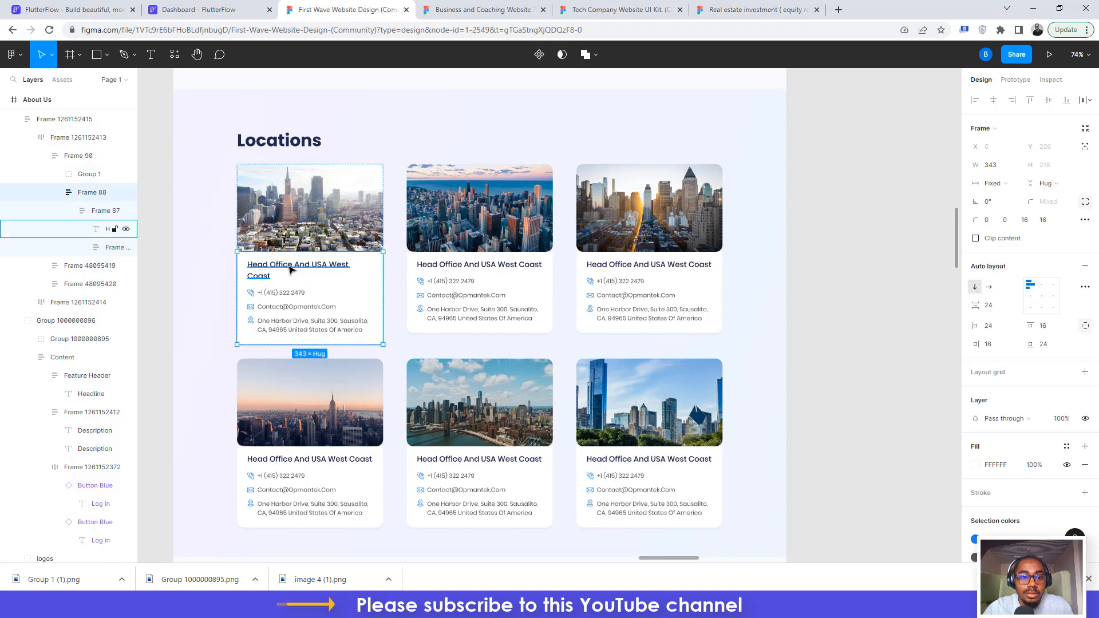
key("ctrl+z")
key("ctrl+z")
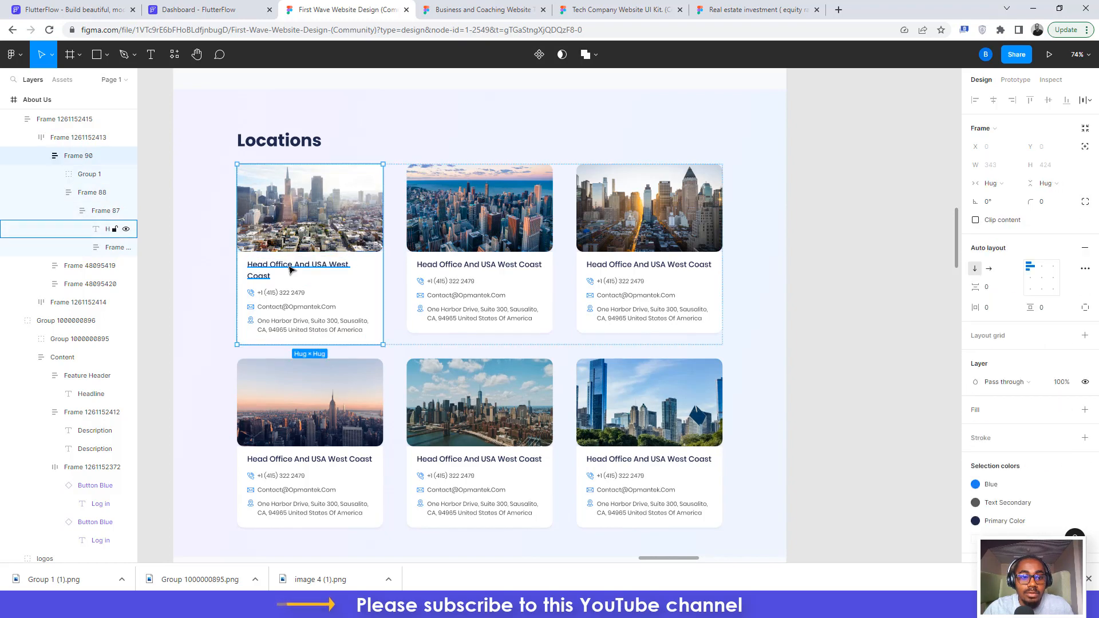
key("ctrl+z")
key("ctrl+z")
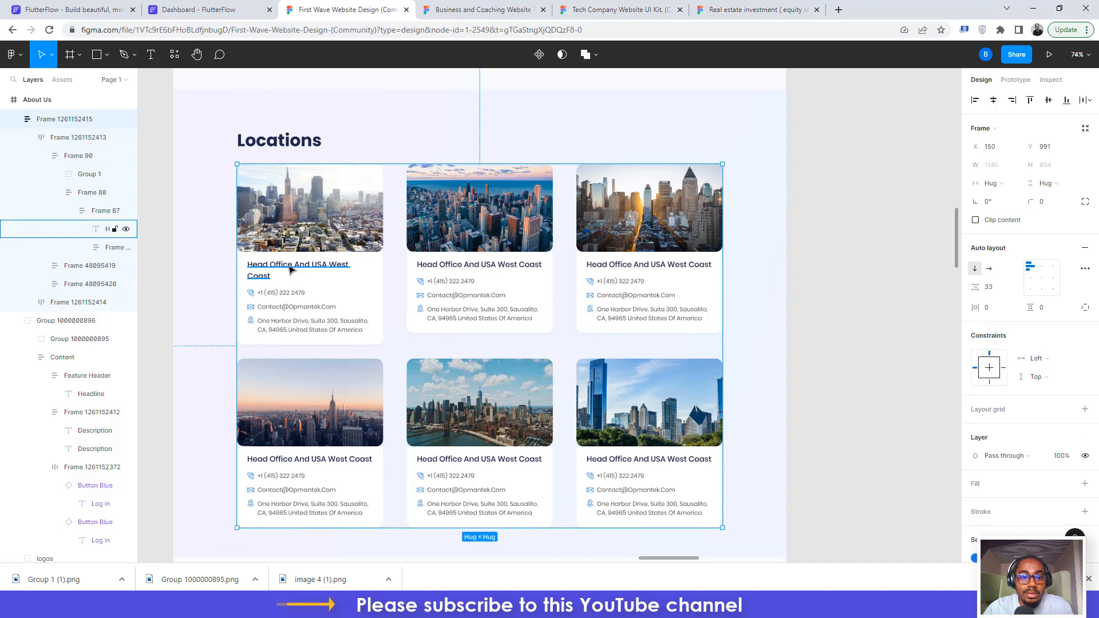
- Compare the heading text of the first and second location cards in Figma, examining its font, size and wrapping
scroll(429, 231, "up", 2)
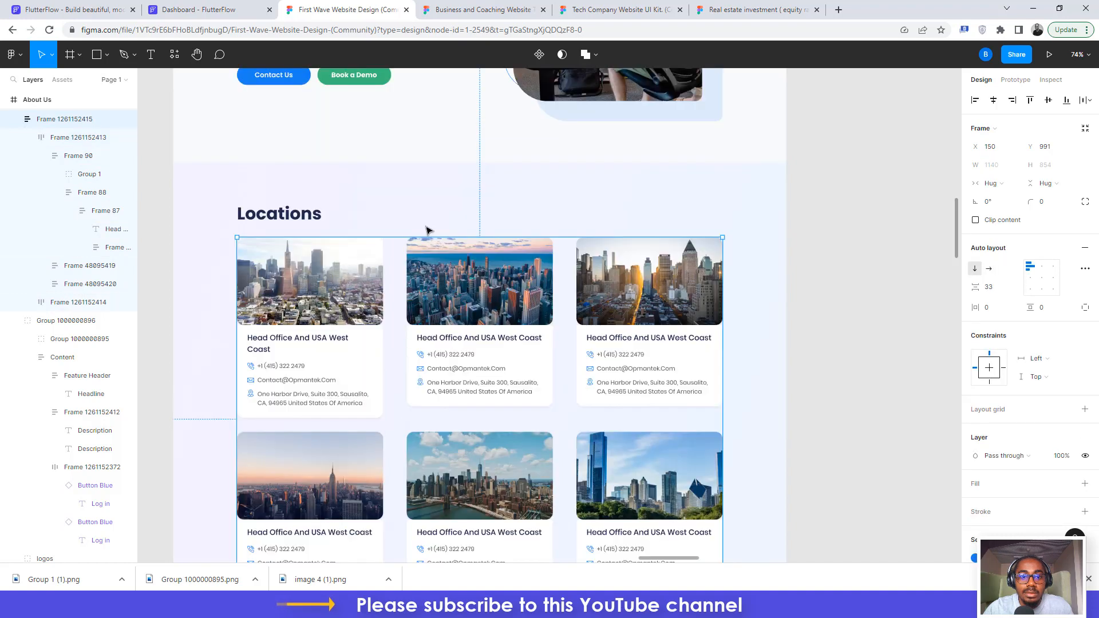
double_click(301, 341)
double_click(300, 341)
double_click(301, 342)
double_click(301, 342)
double_click(300, 342)
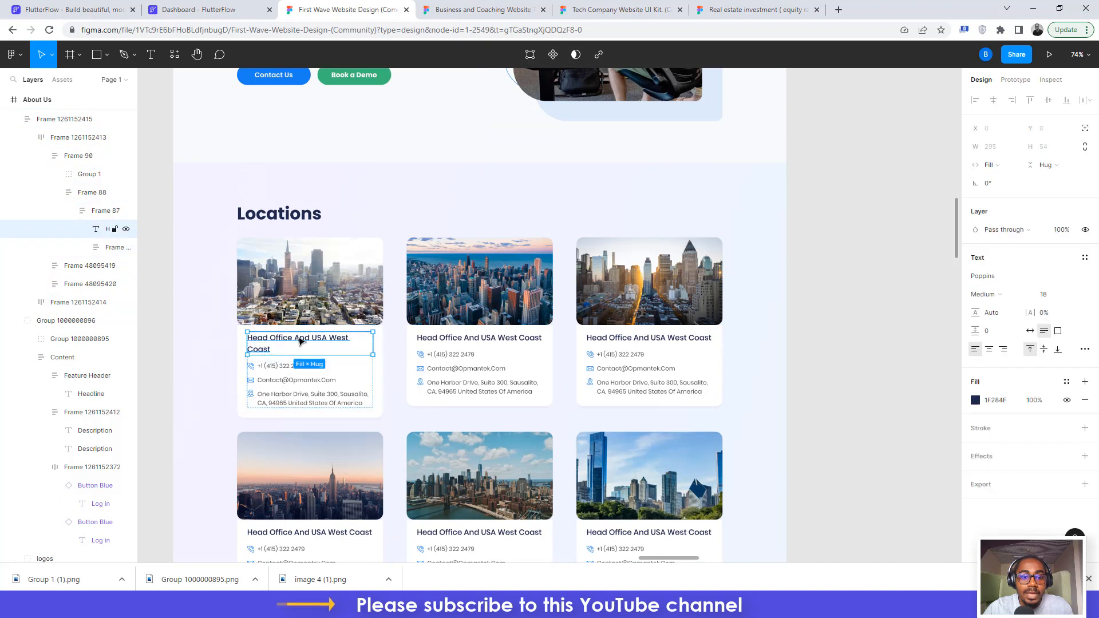
double_click(281, 340)
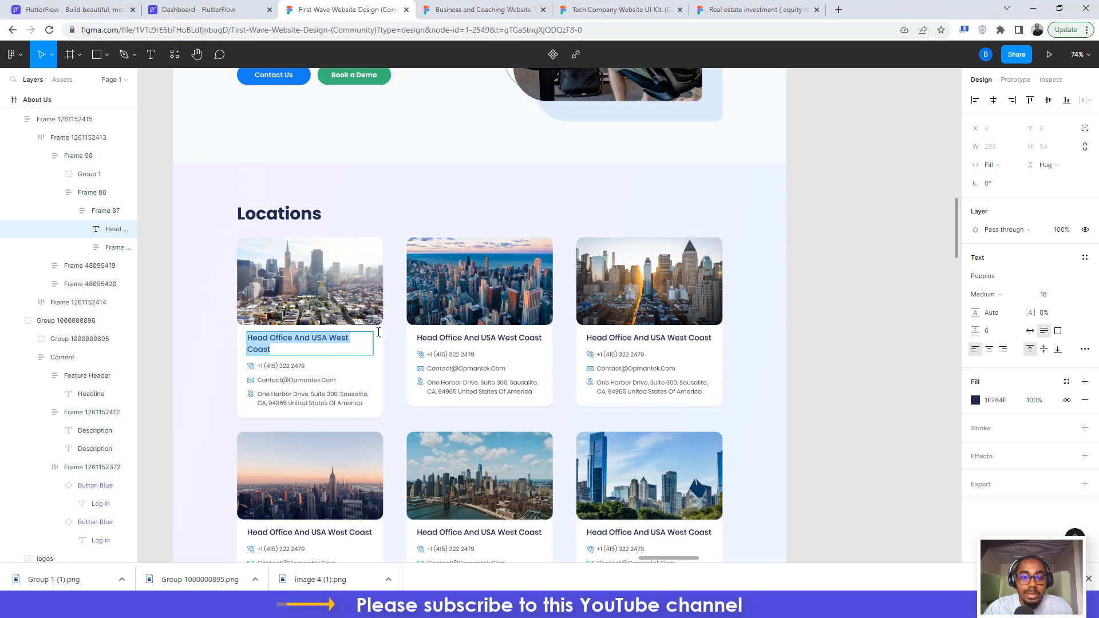
left_click(451, 335)
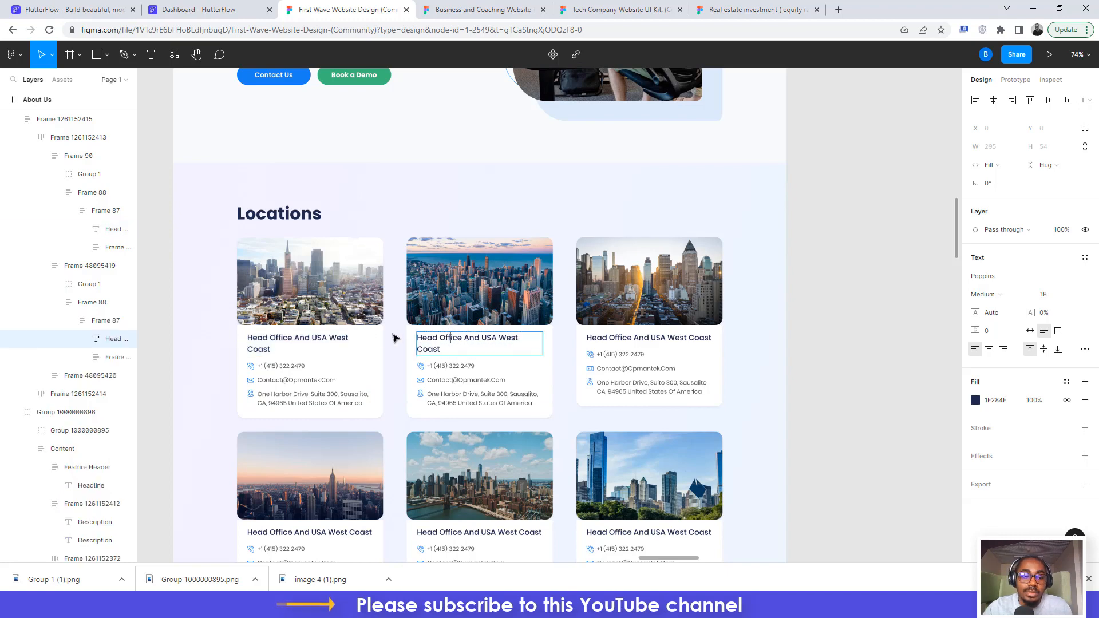
left_click(333, 335)
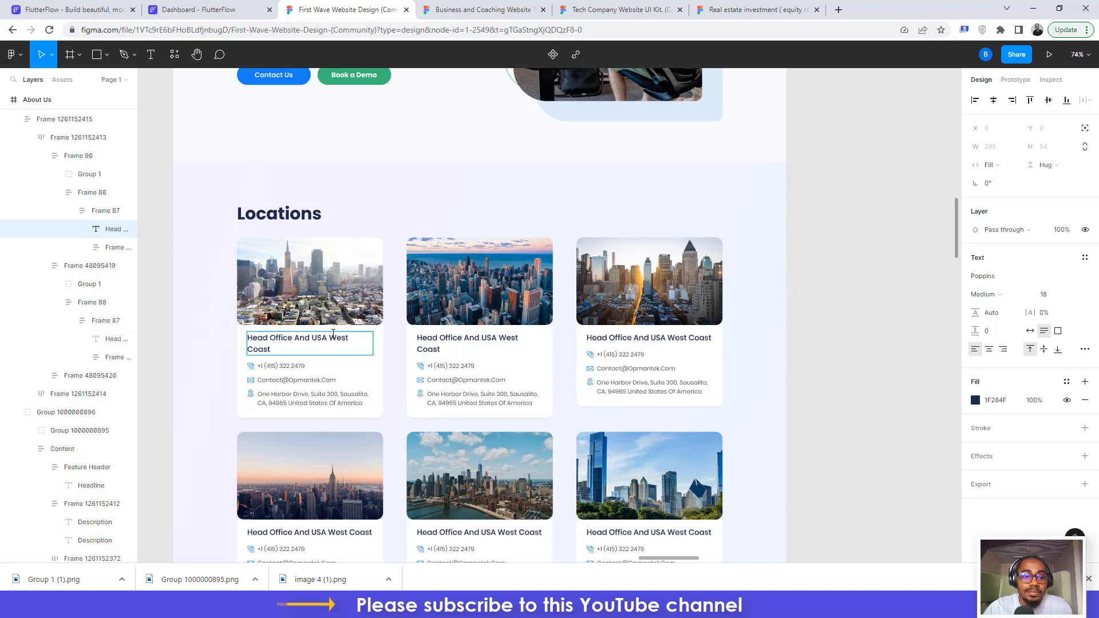
double_click(302, 342)
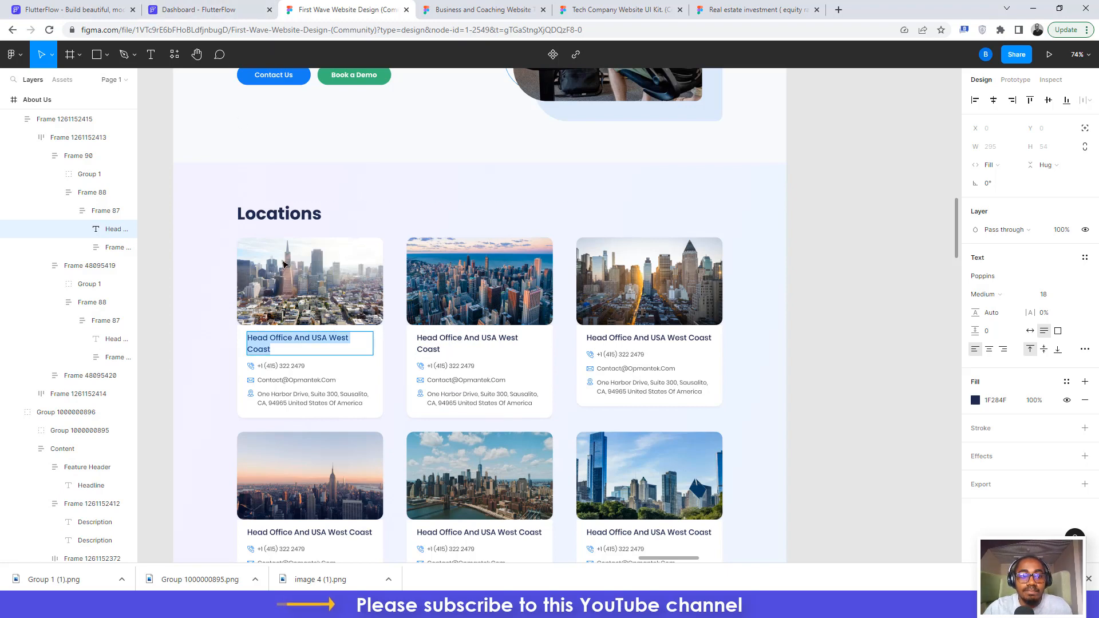
- Switch to FlutterFlow, set the first location card's image type to Asset and open the file chooser for uploading its image
left_click(198, 9)
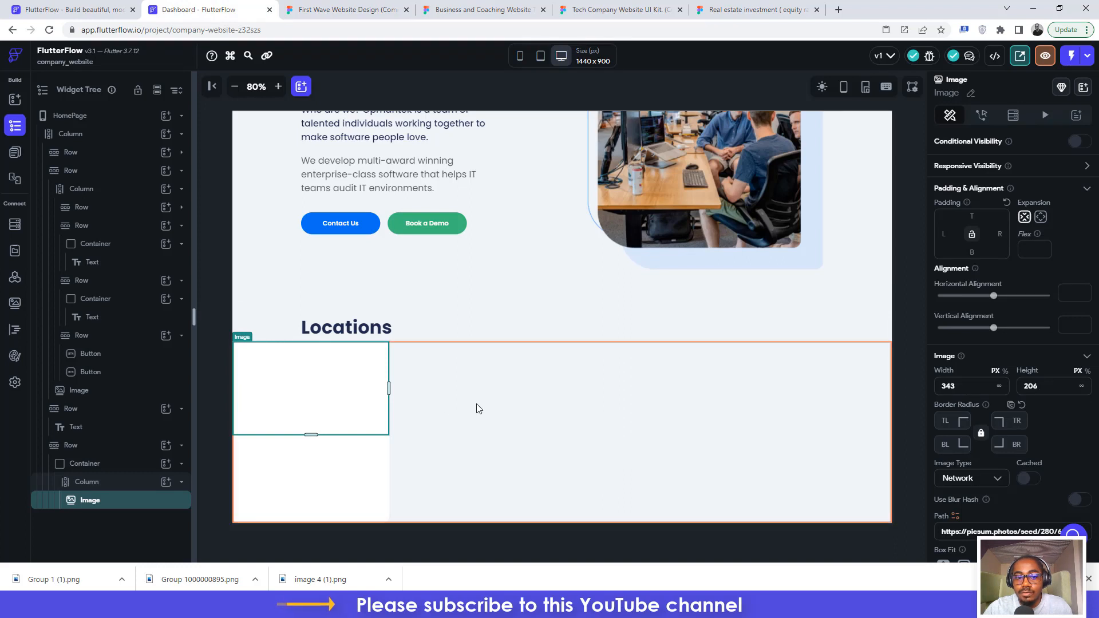
scroll(1002, 382, "down", 2)
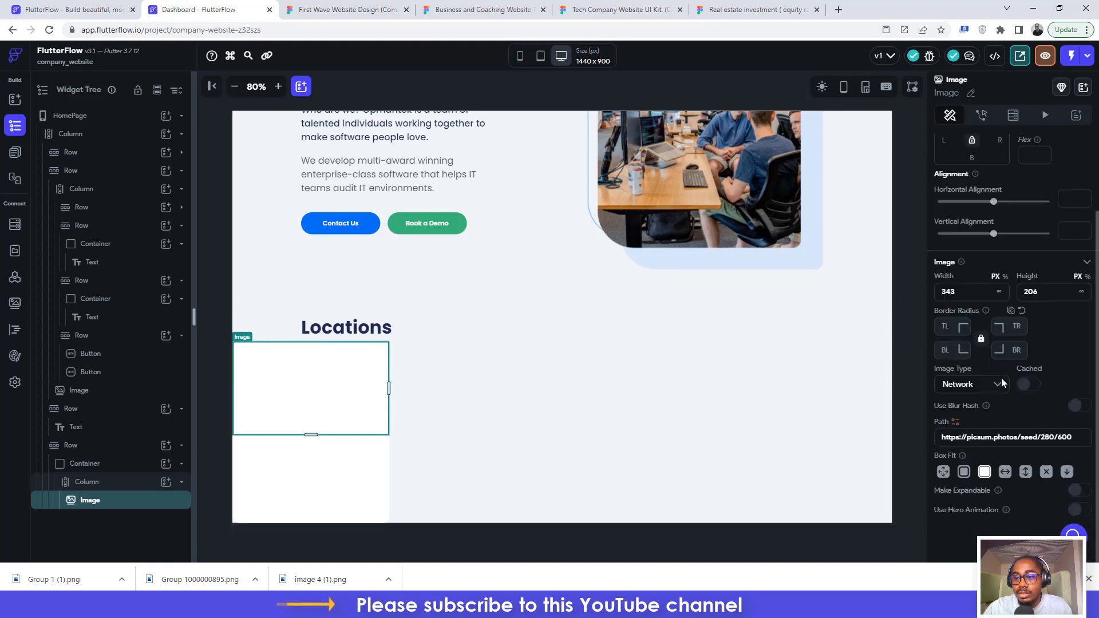
left_click(966, 385)
left_click(984, 410)
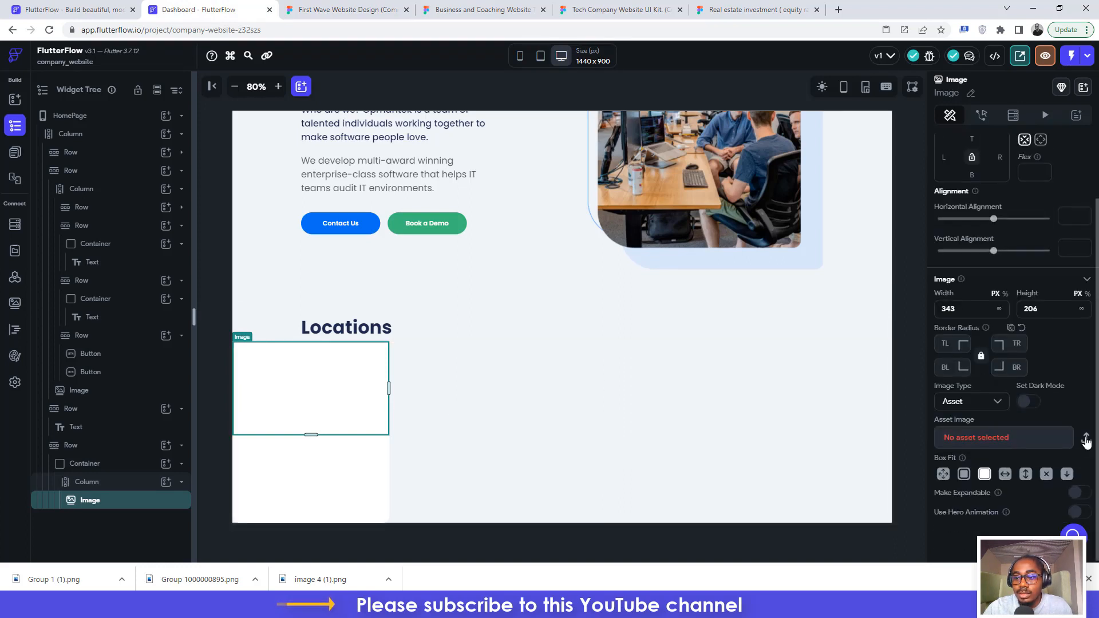
left_click(1086, 437)
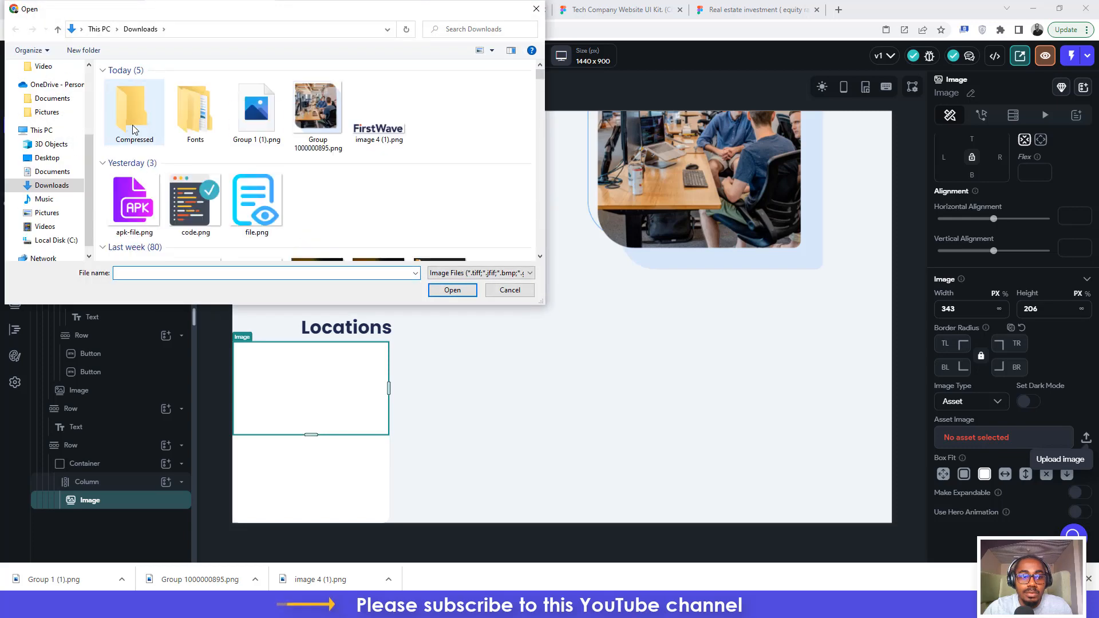
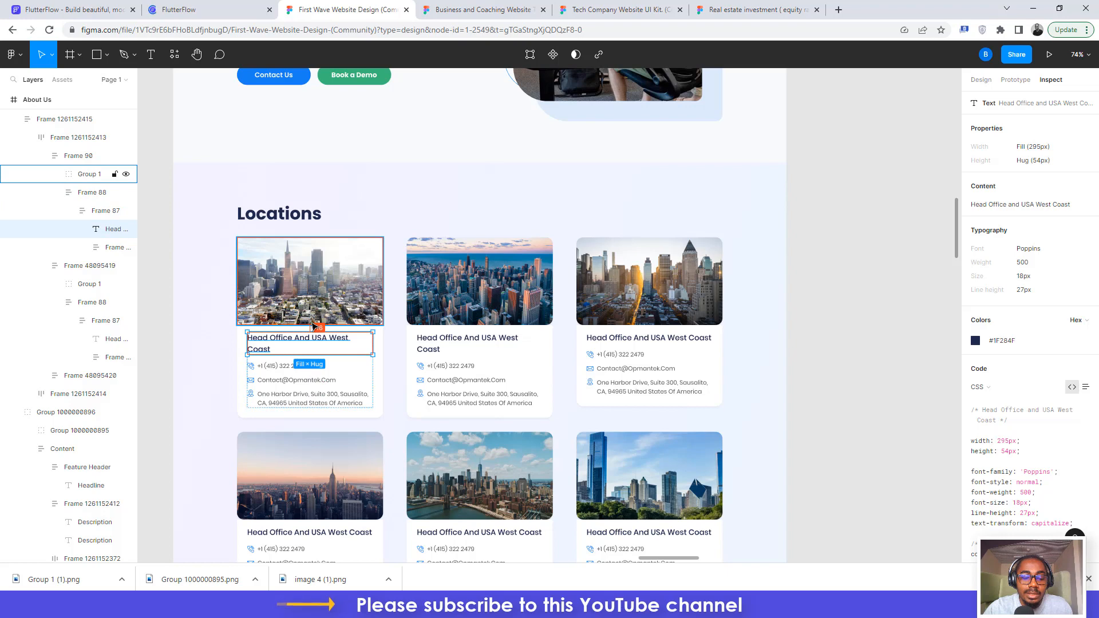
- Return to FlutterFlow and open the company website project
left_click(210, 9)
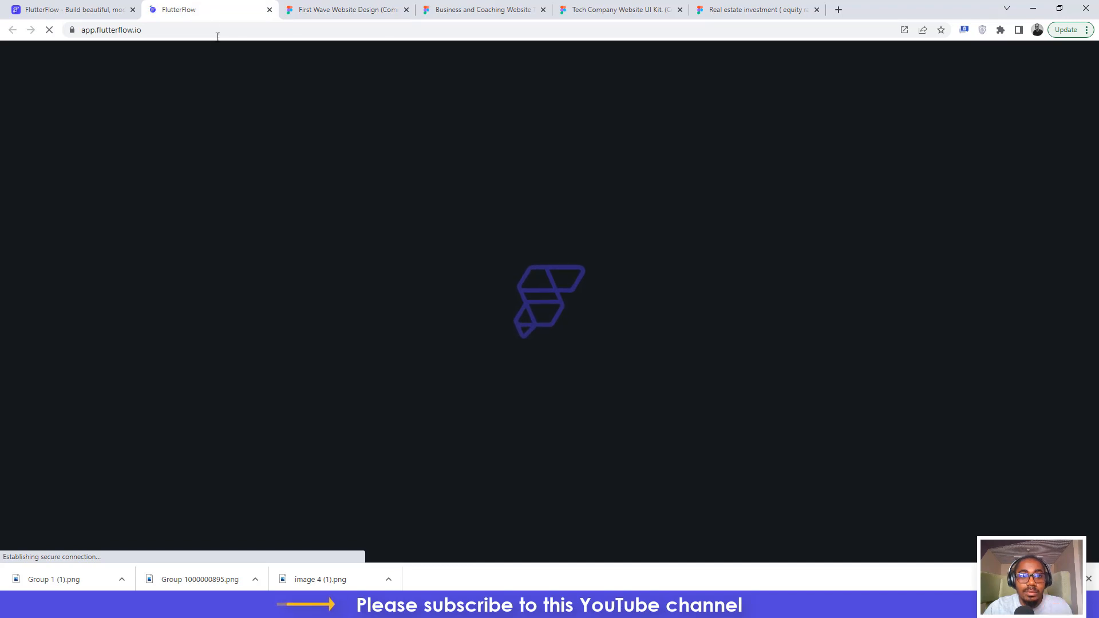
left_click(363, 11)
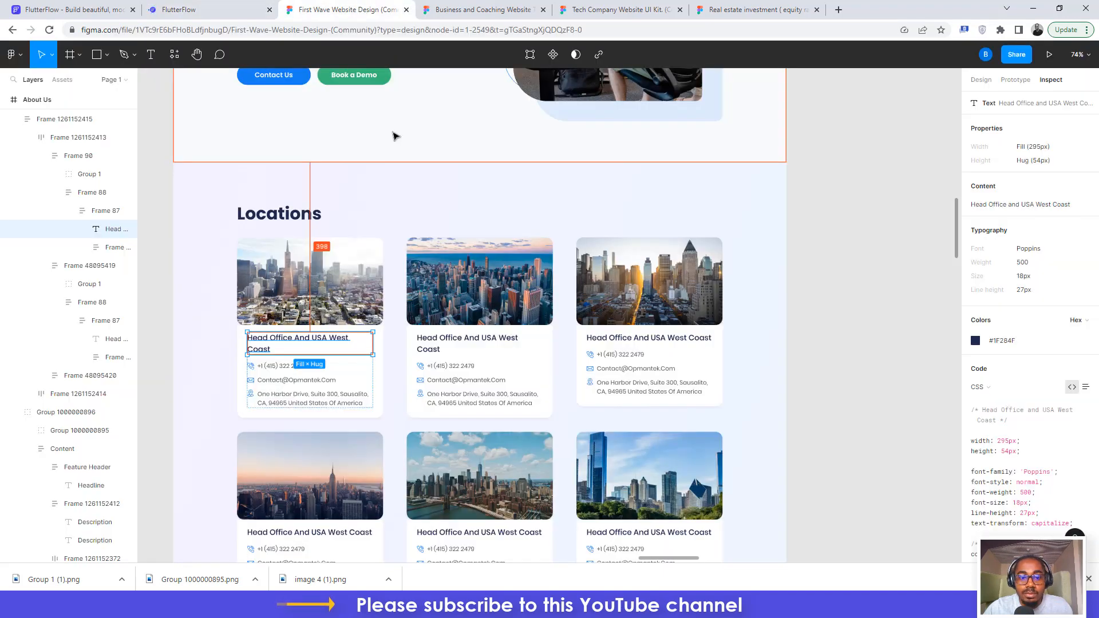
left_click(223, 8)
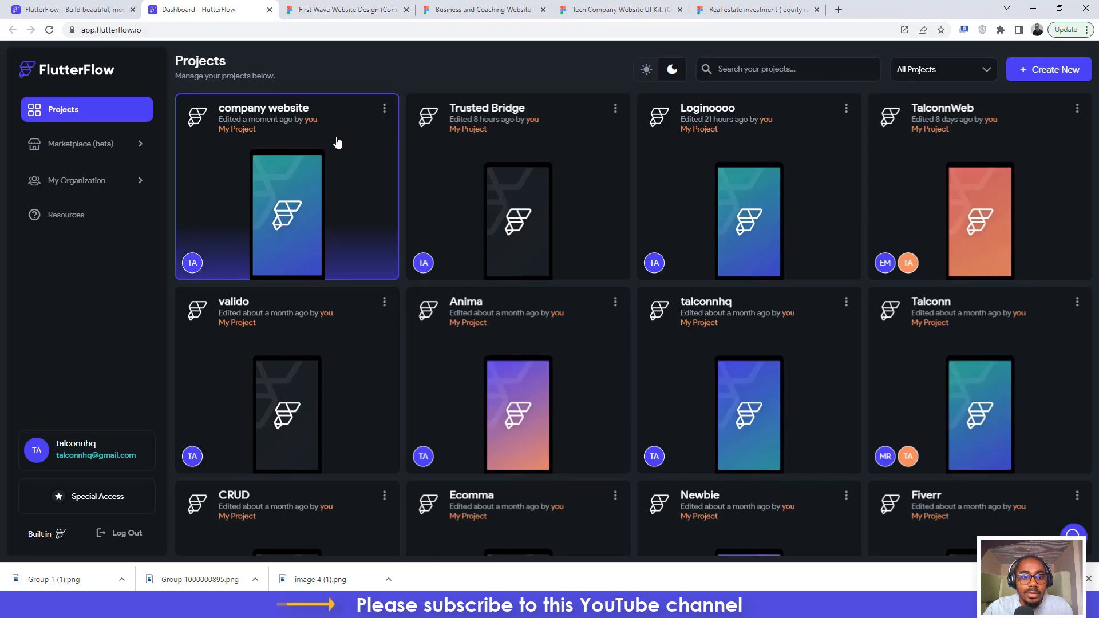
left_click(342, 146)
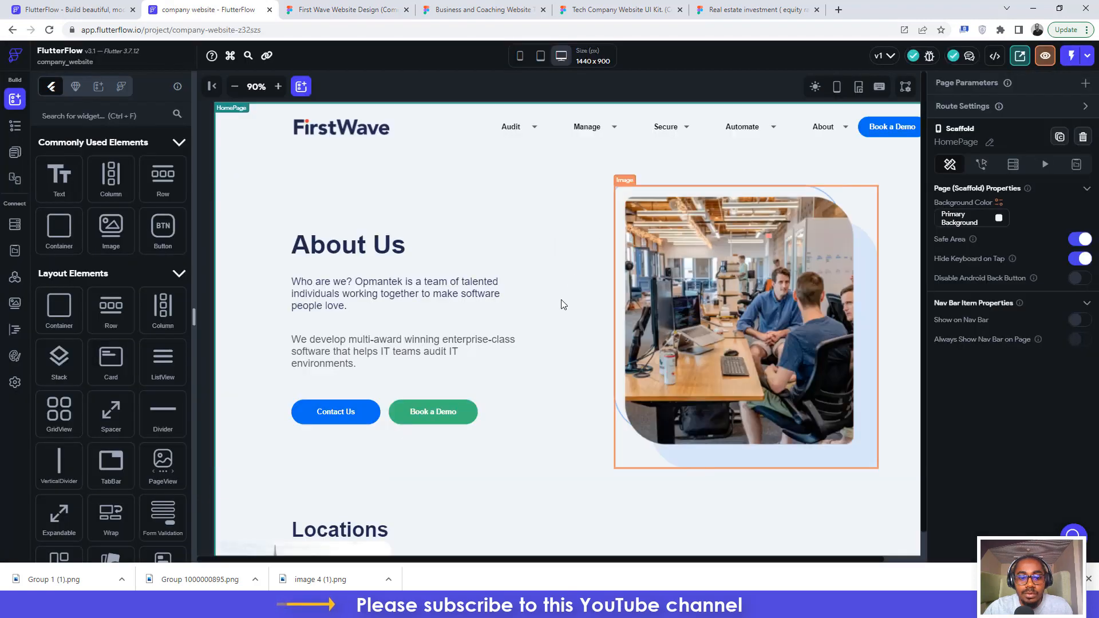
- Give the heading row of the first location card a top padding of 16 and center its content along the main axis
scroll(551, 325, "down", 3)
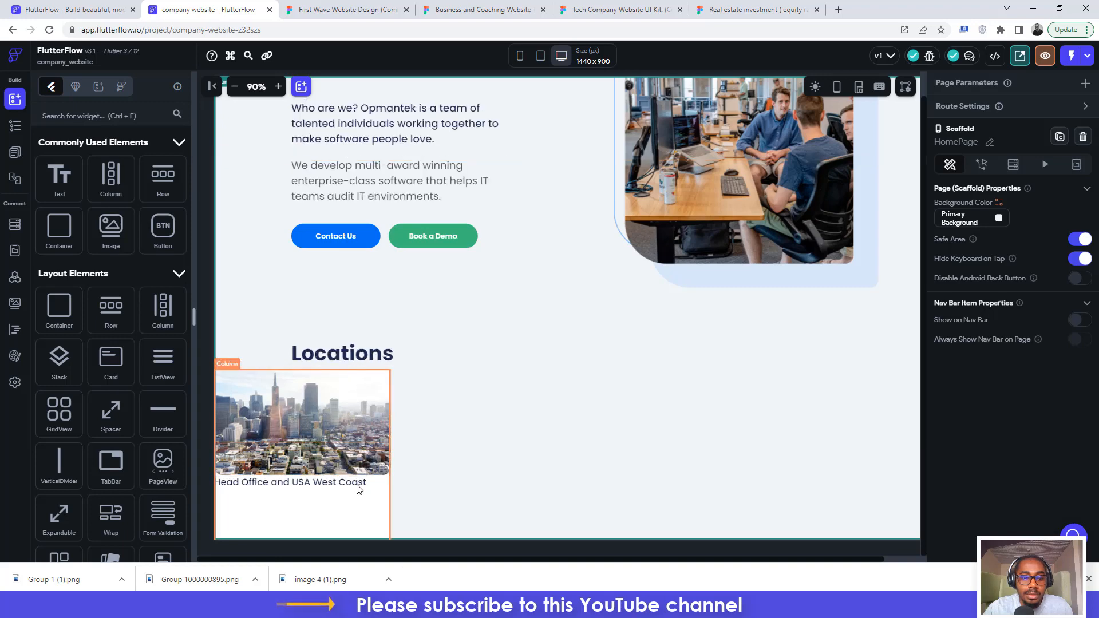
left_click(377, 487)
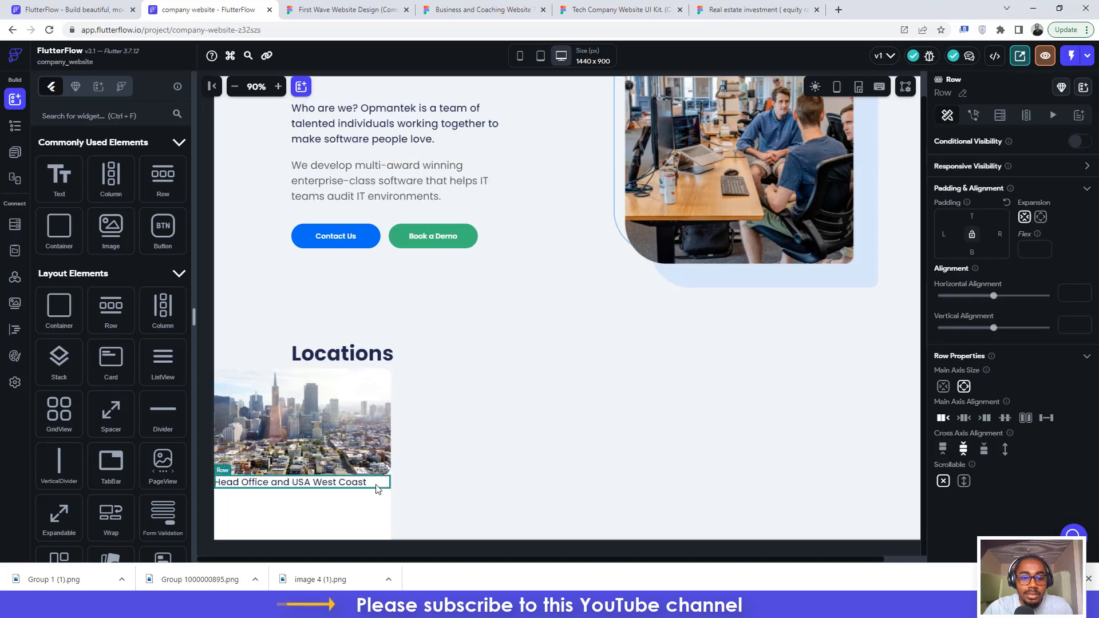
left_click(972, 217)
type("16")
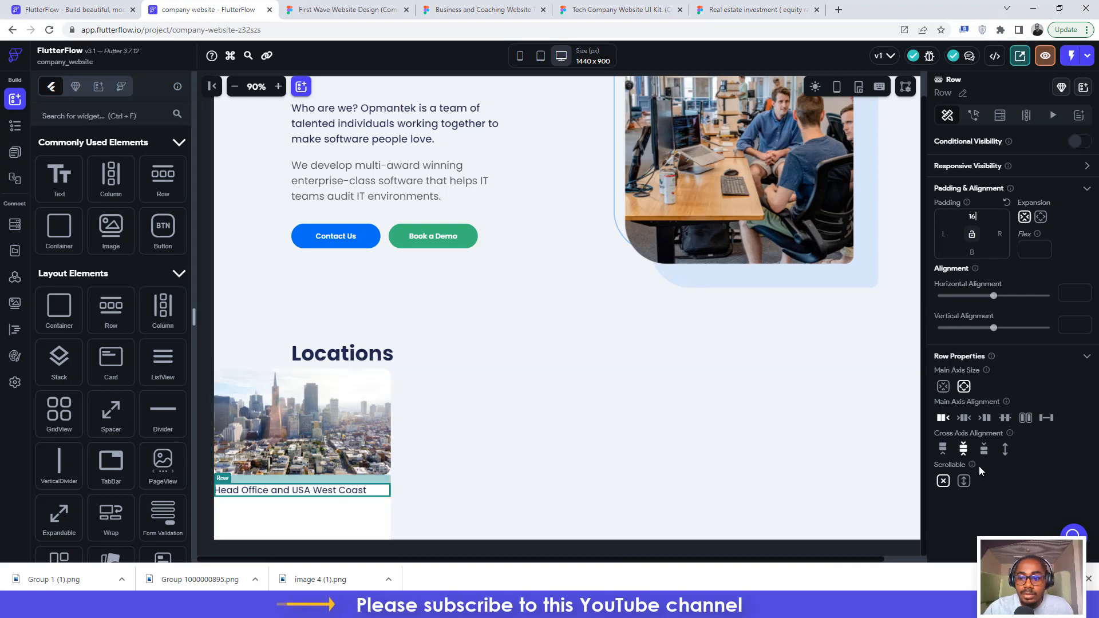
left_click(965, 419)
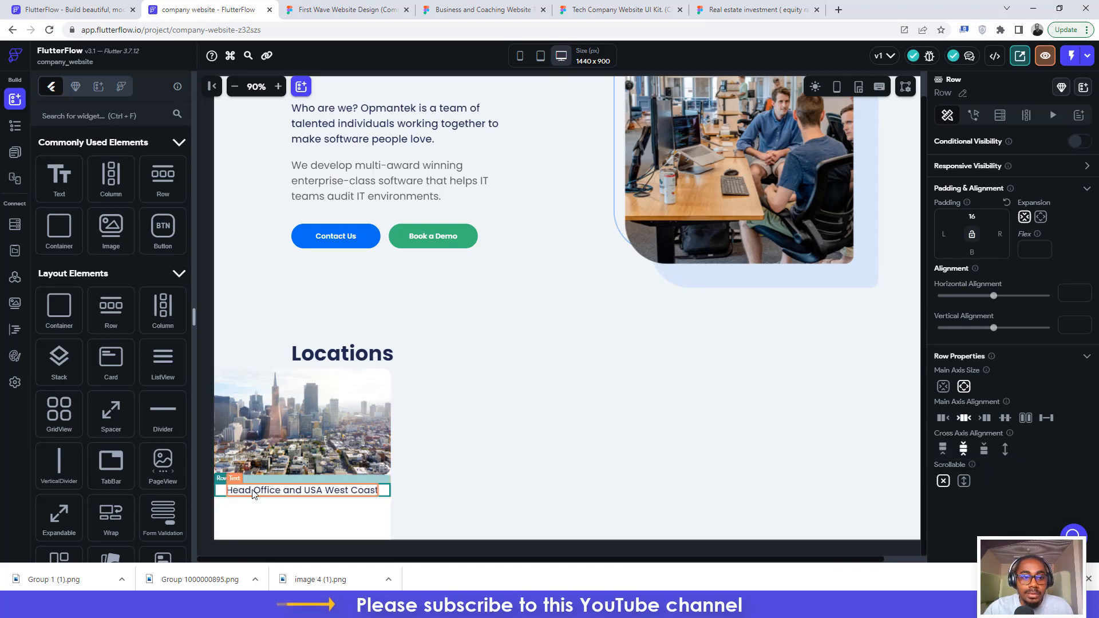
- Switch to Figma and examine the phone number text of the first location card, including its font, size and color
left_click(285, 7)
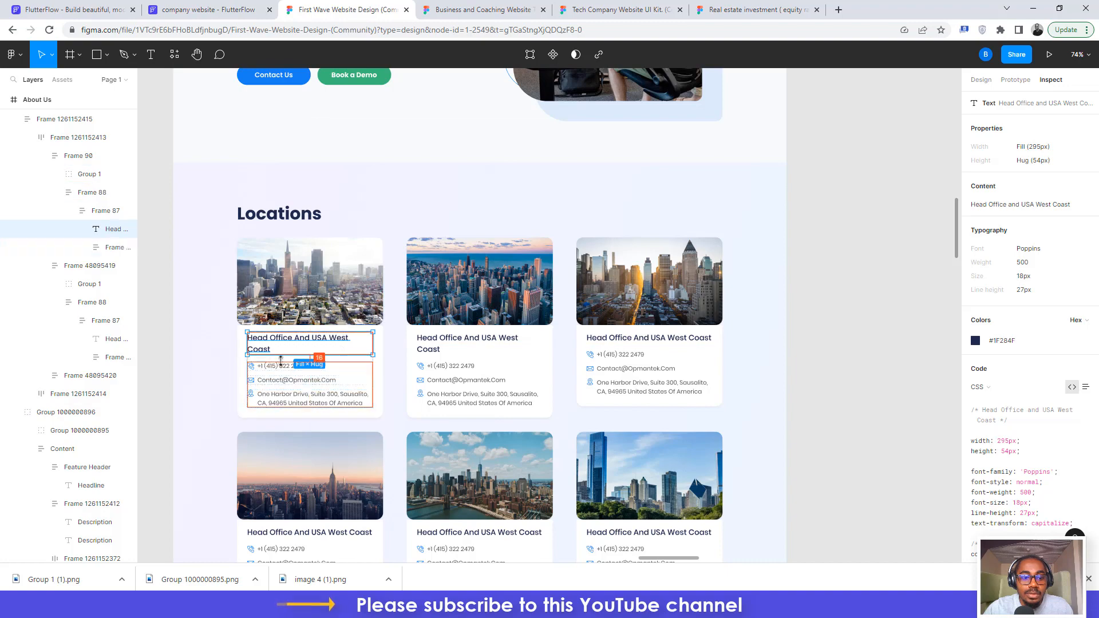
scroll(282, 367, "up", 5)
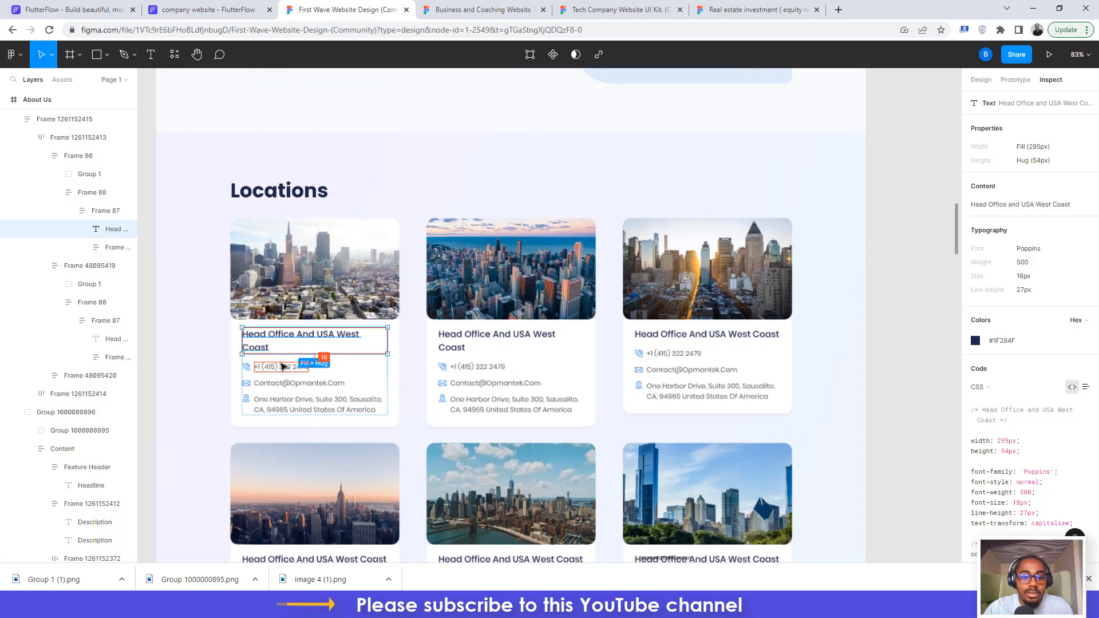
scroll(285, 368, "up", 3)
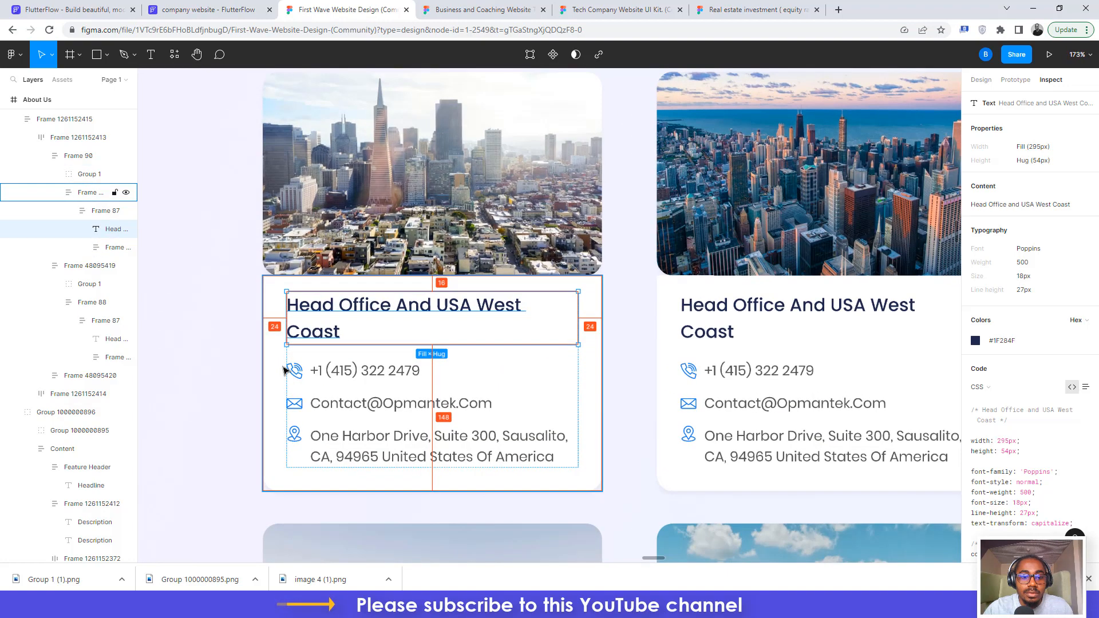
scroll(309, 377, "down", 1)
left_click(355, 328)
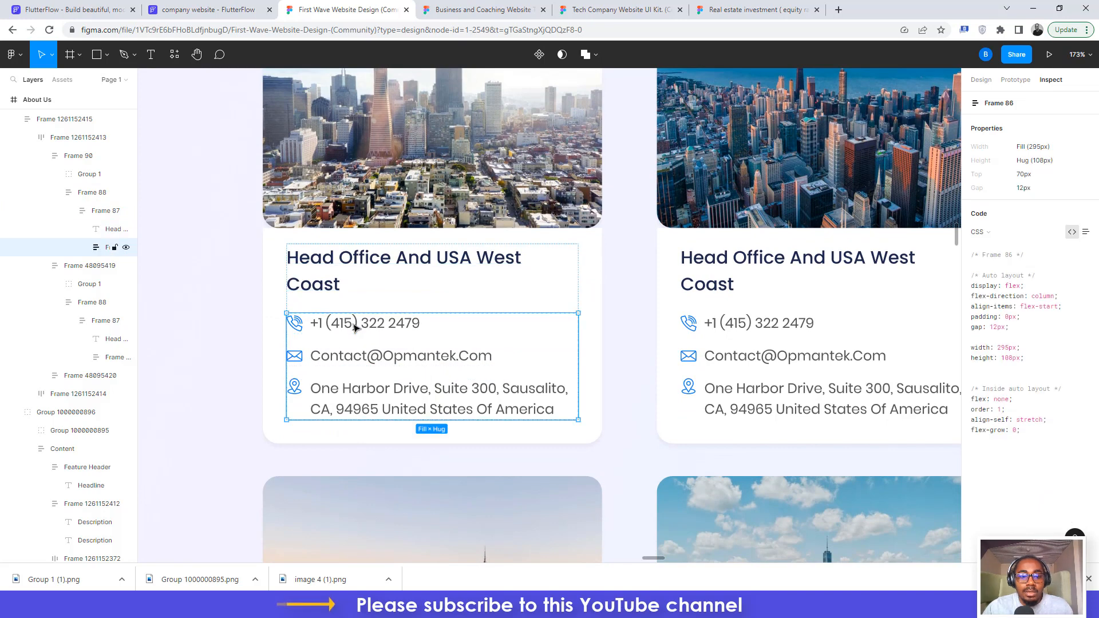
left_click(355, 327)
left_click(355, 327)
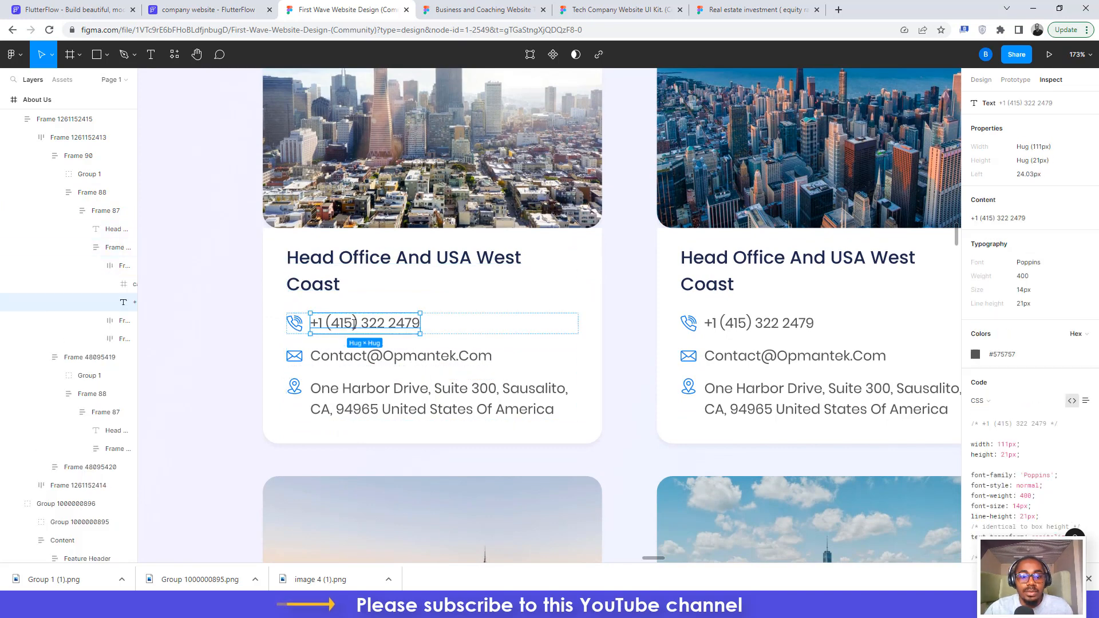
double_click(354, 323)
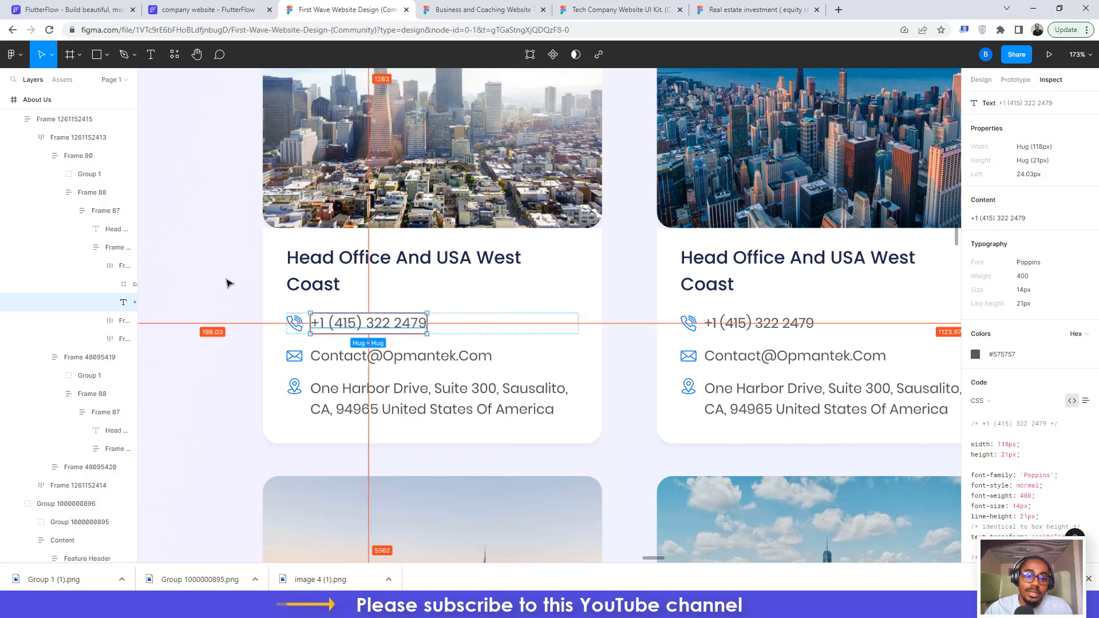
- Export the phone icon of the first location card as a 1x PNG
left_click(293, 325)
left_click(294, 327)
double_click(296, 327)
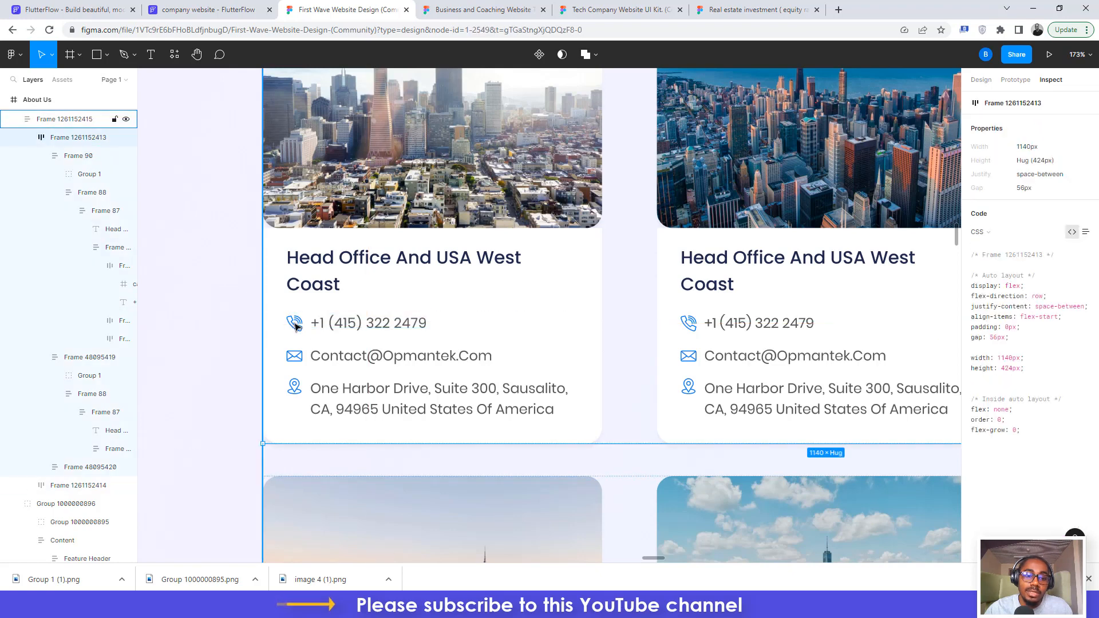
double_click(296, 326)
double_click(296, 327)
double_click(296, 327)
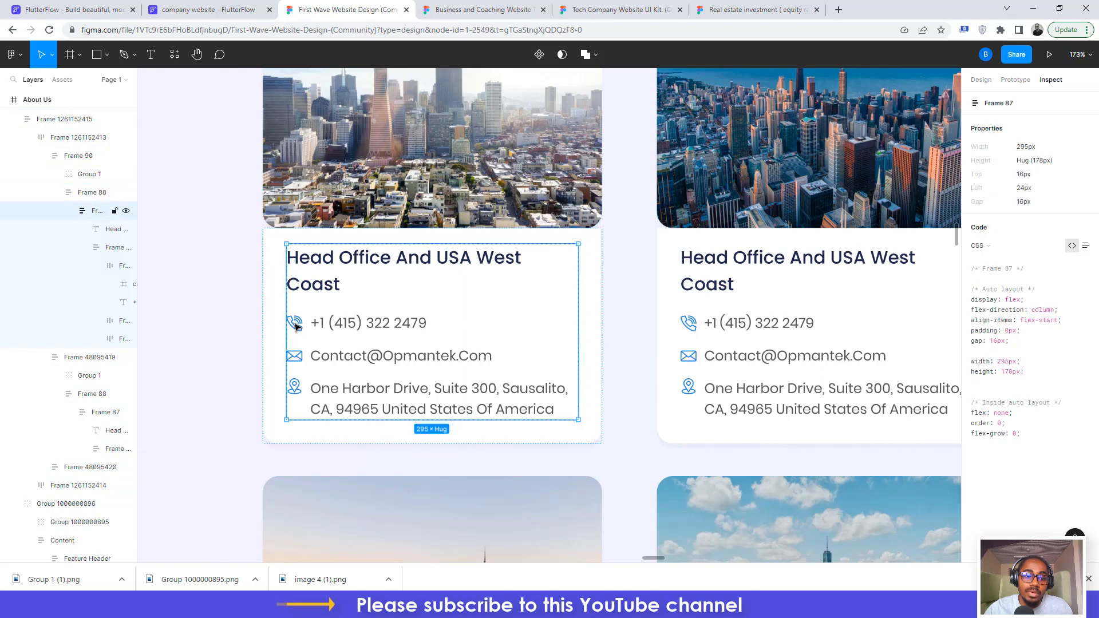
double_click(296, 327)
double_click(296, 327)
double_click(296, 327)
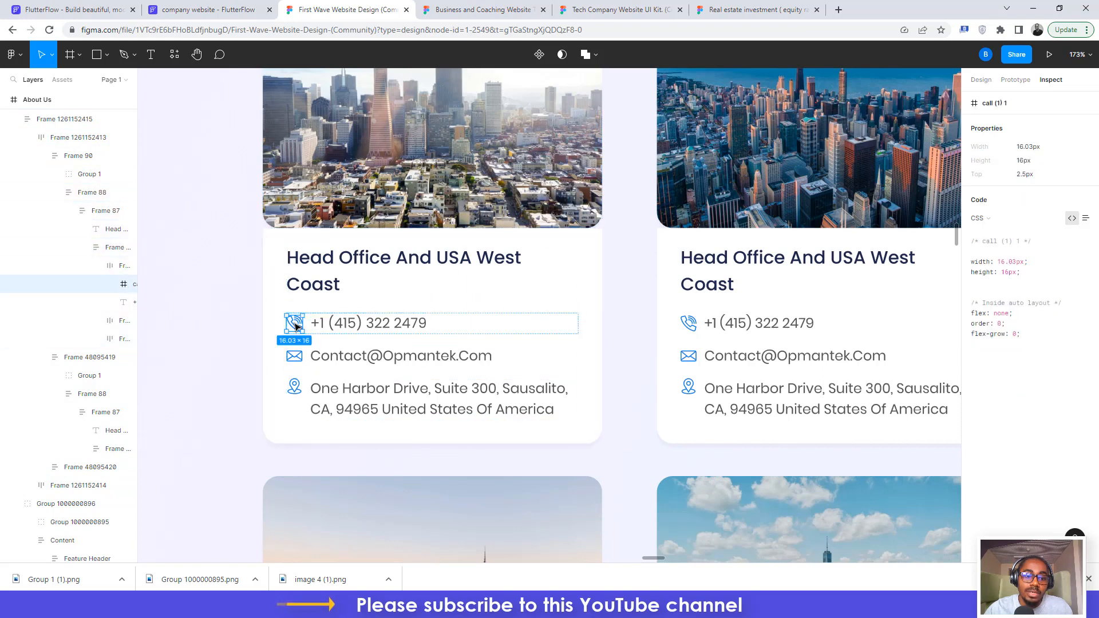
left_click(982, 81)
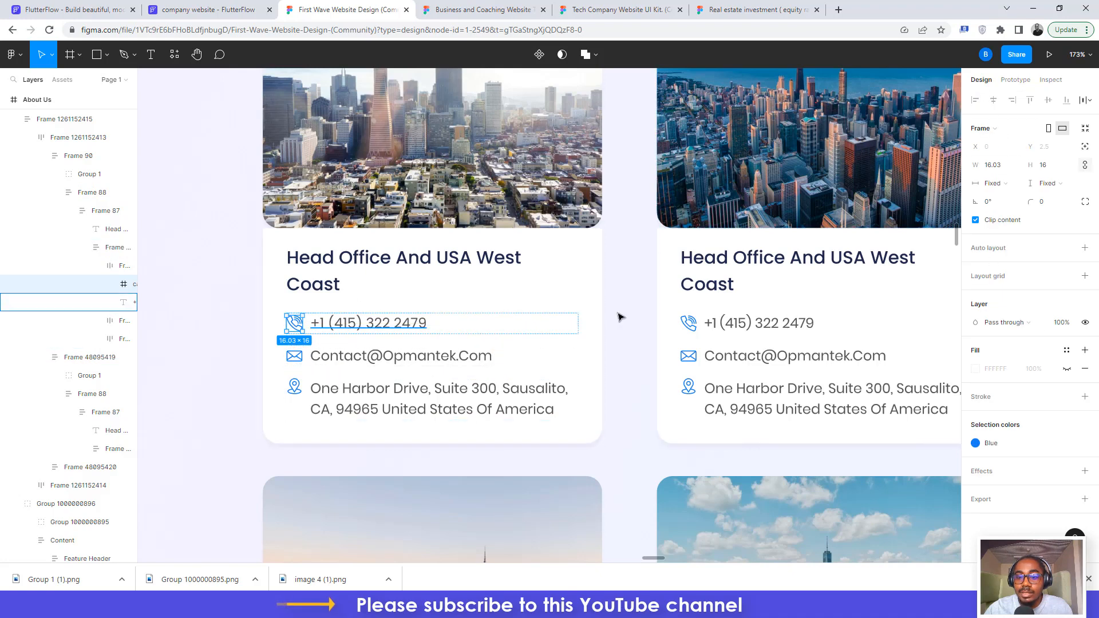
left_click(1084, 500)
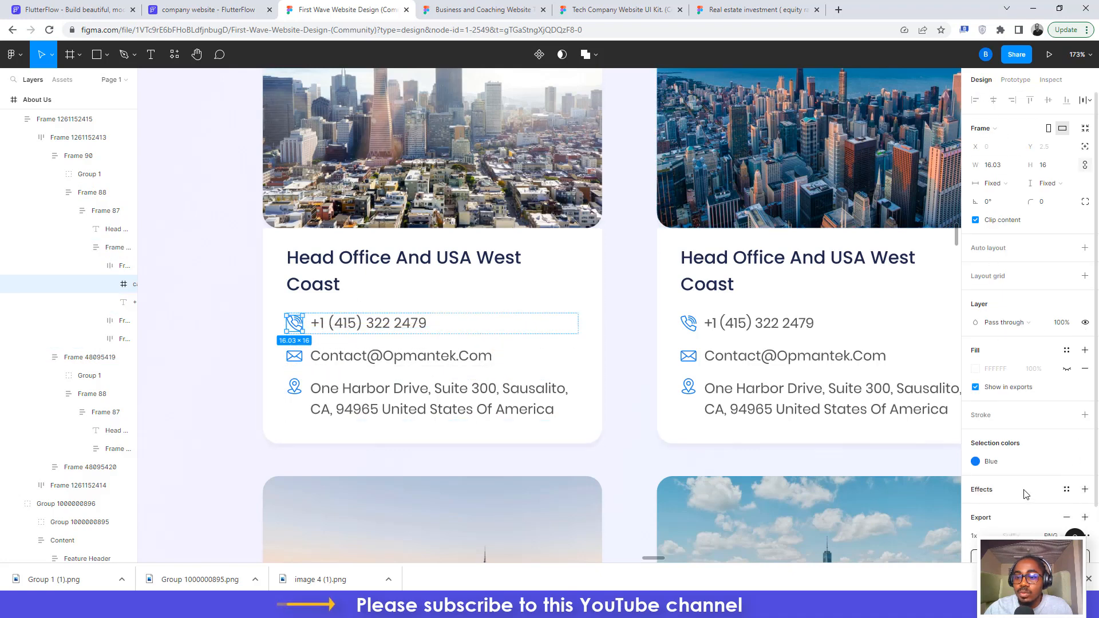
left_click(1024, 497)
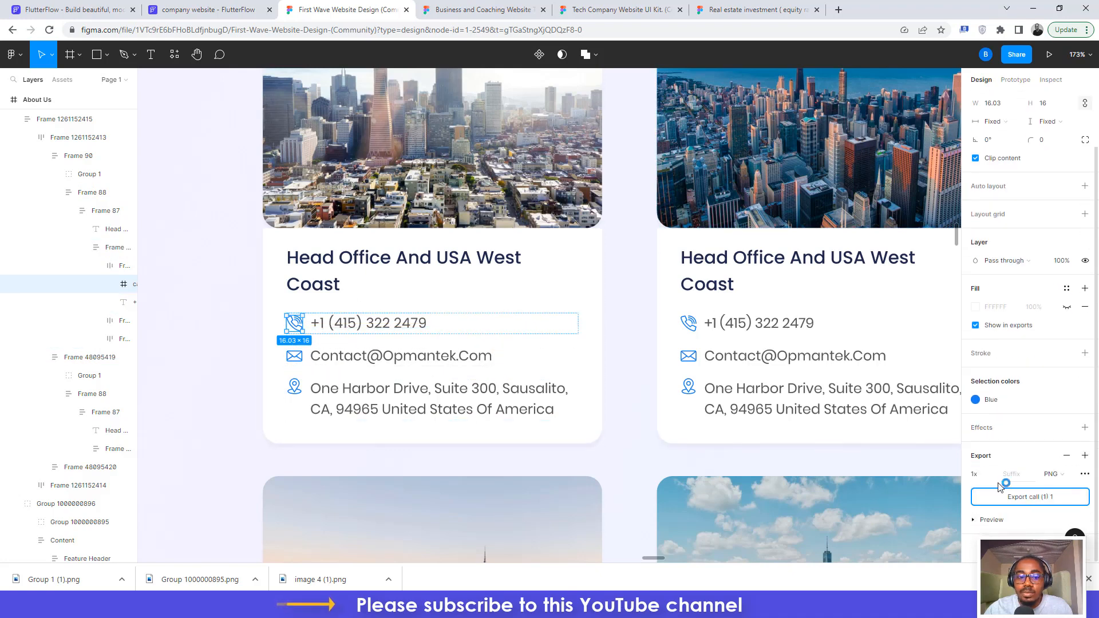
- Export the envelope icon beside the first location card's e-mail line as a 1x PNG
left_click(292, 360)
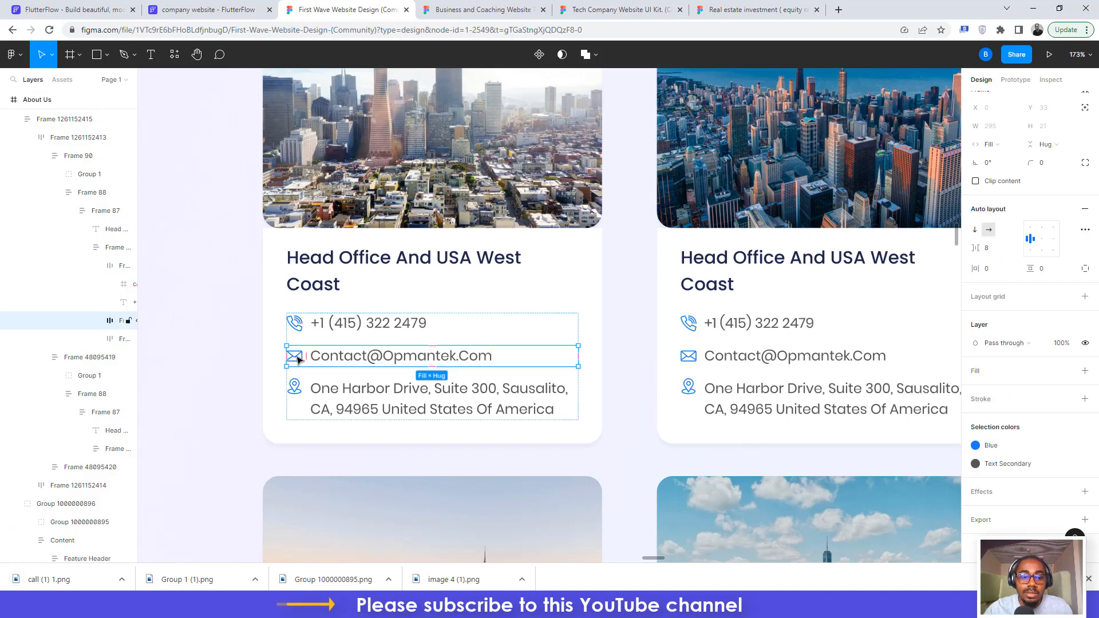
left_click(298, 360)
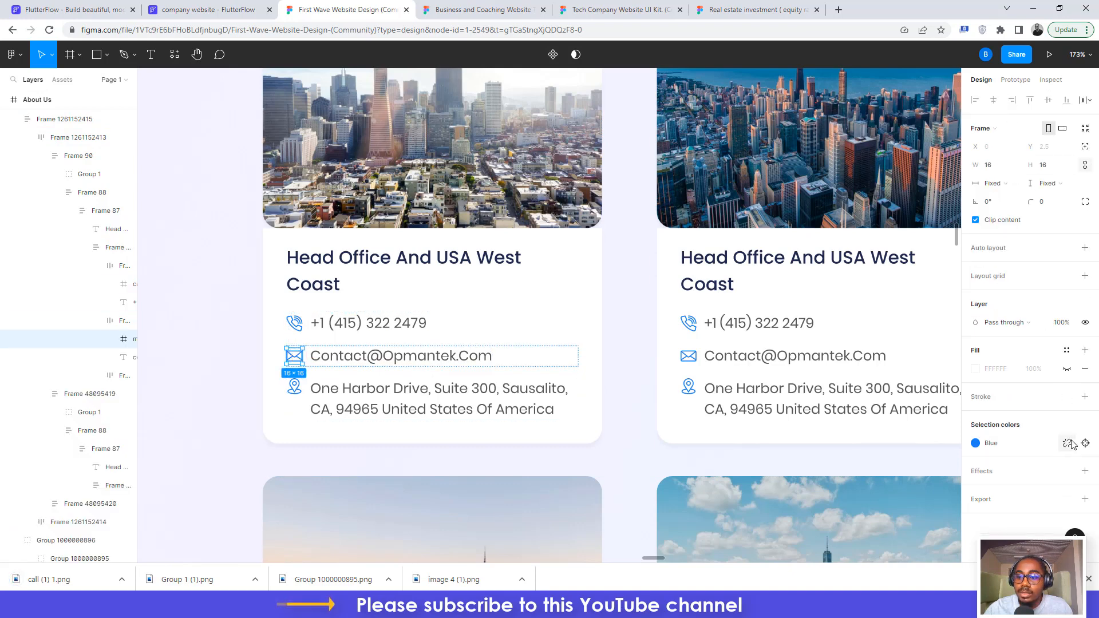
left_click(1085, 500)
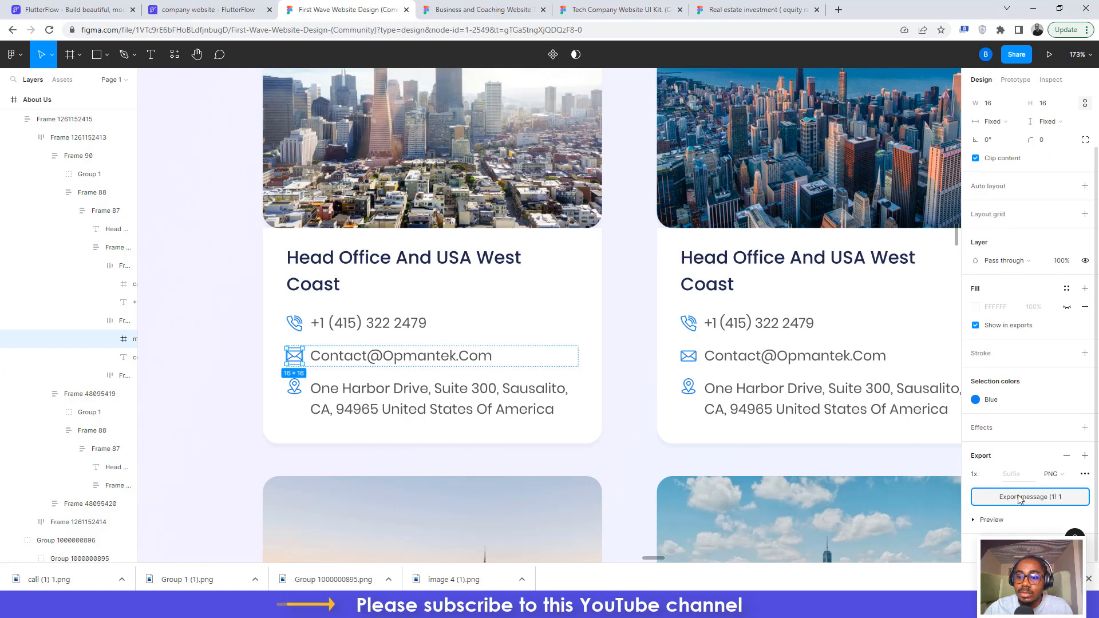
left_click(1019, 497)
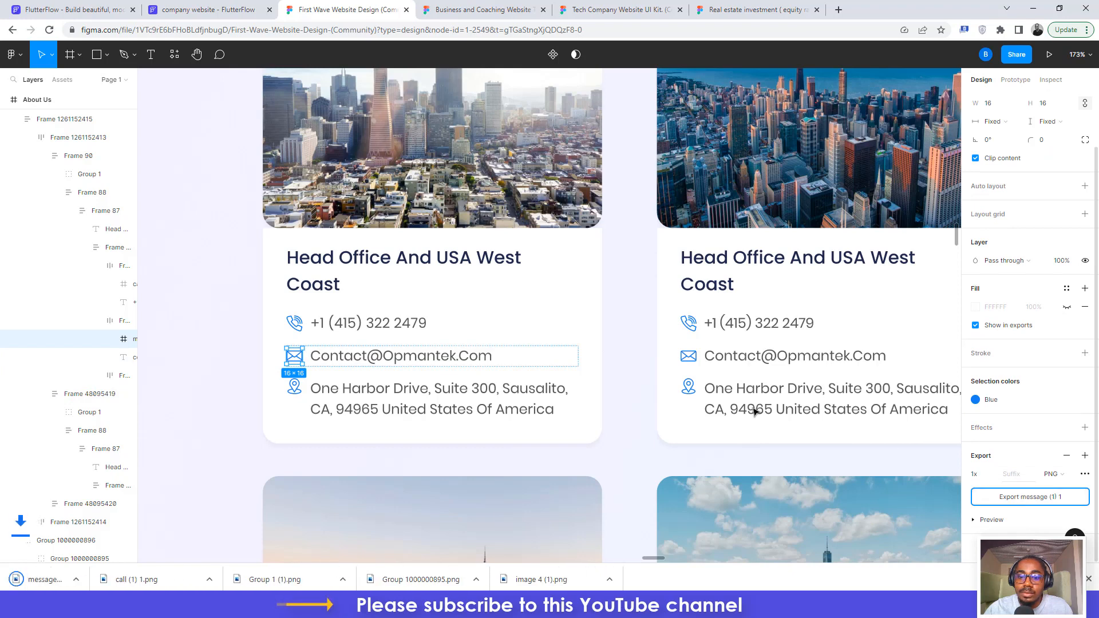
- Export the location pin icon beside the first location card's address as a 1x PNG
left_click(293, 391)
left_click(296, 389)
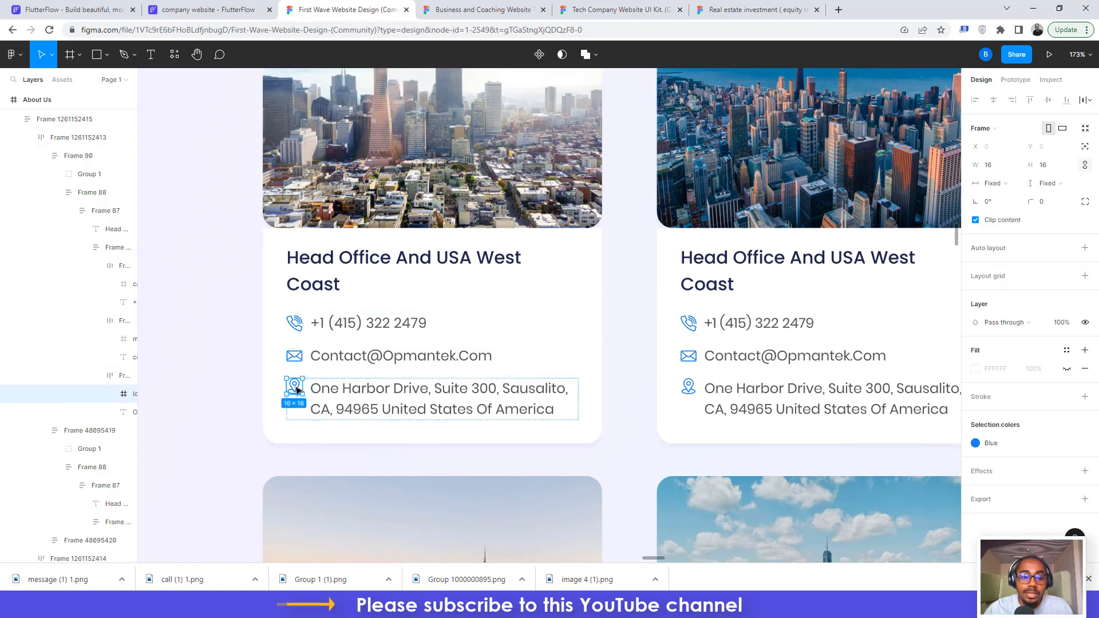
left_click(1085, 499)
scroll(1019, 492, "down", 2)
left_click(1008, 498)
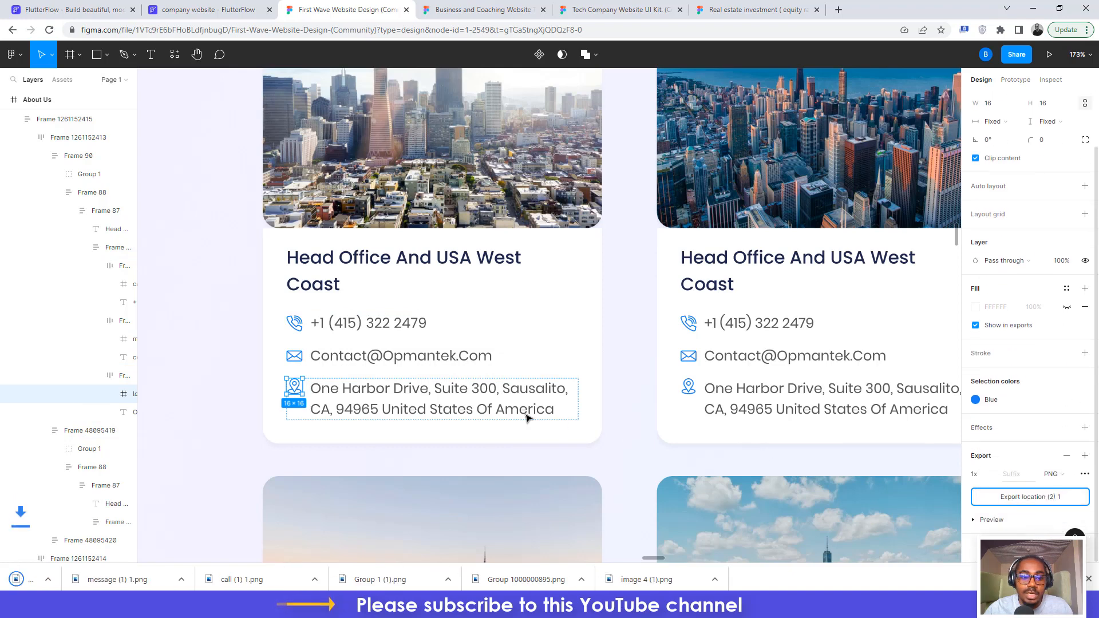
- Copy the phone number text of the first location card and switch to FlutterFlow
double_click(364, 325)
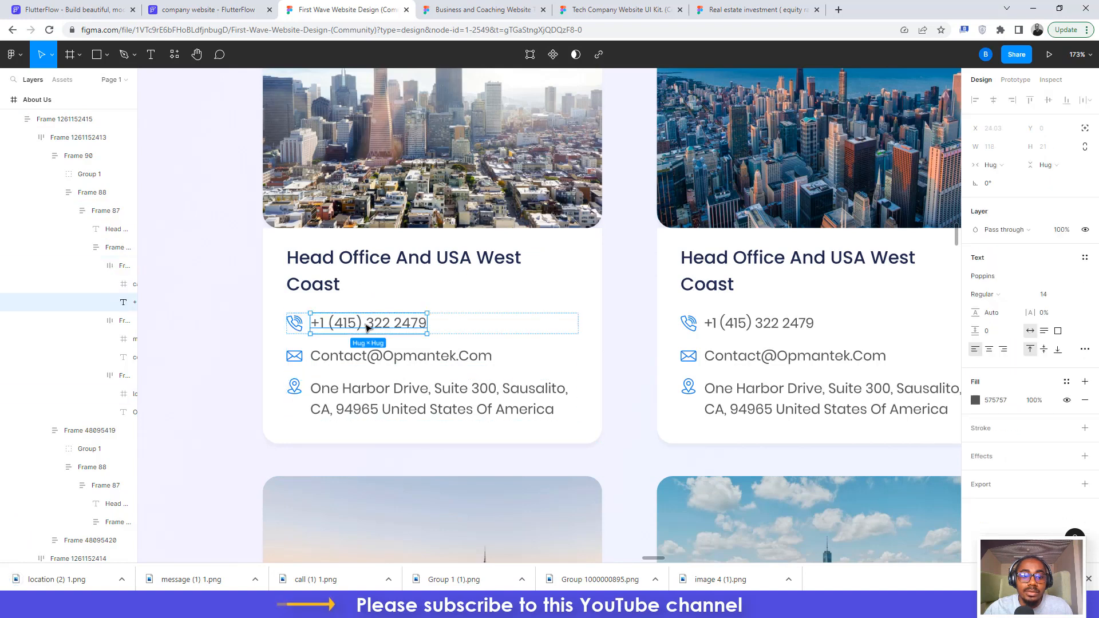
double_click(367, 327)
left_click(227, 7)
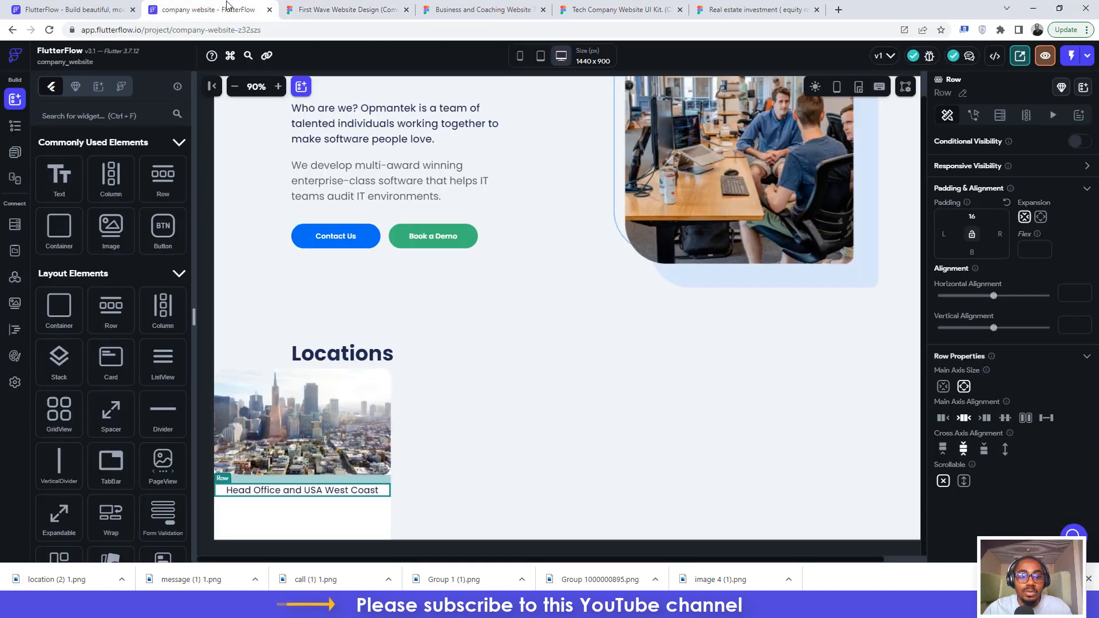
- Add a row to the first location card's column, below the heading row
left_click(298, 521)
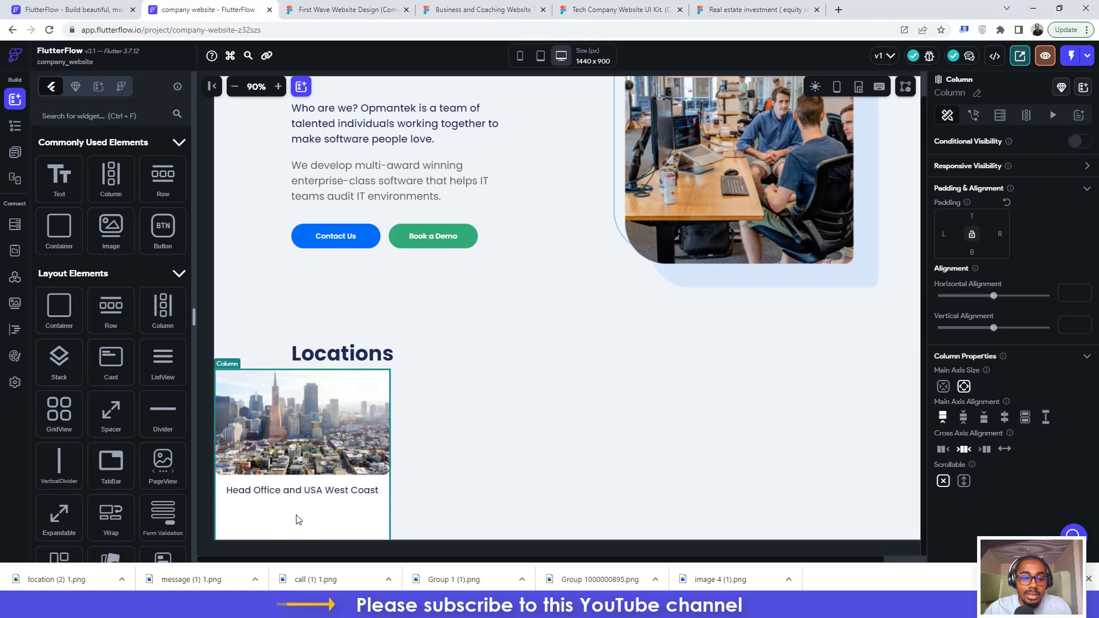
scroll(299, 519, "down", 1)
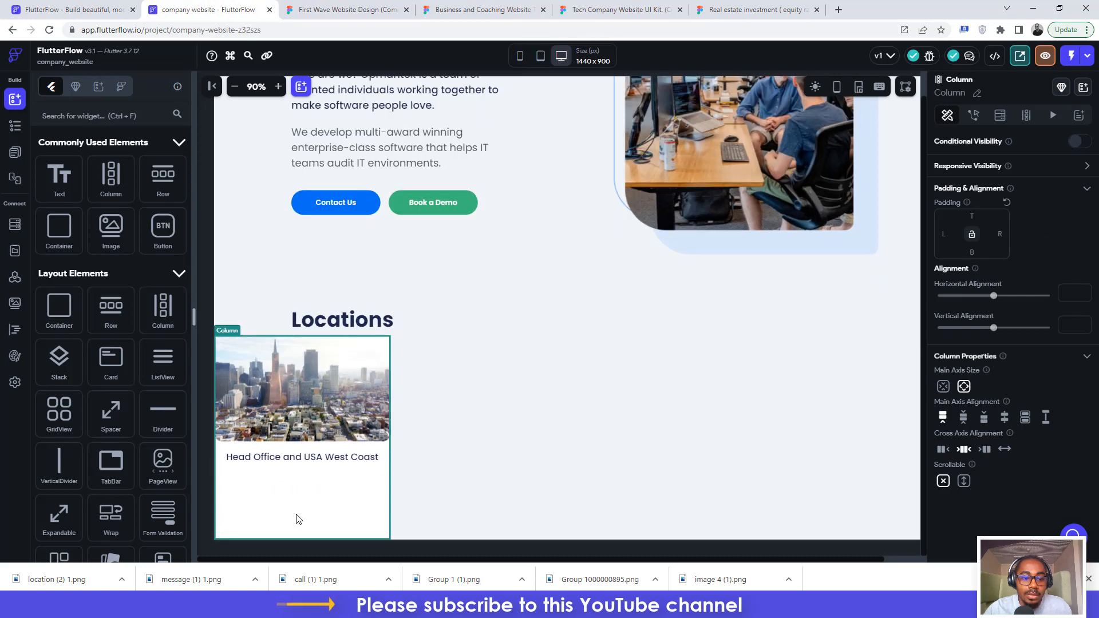
left_click(16, 126)
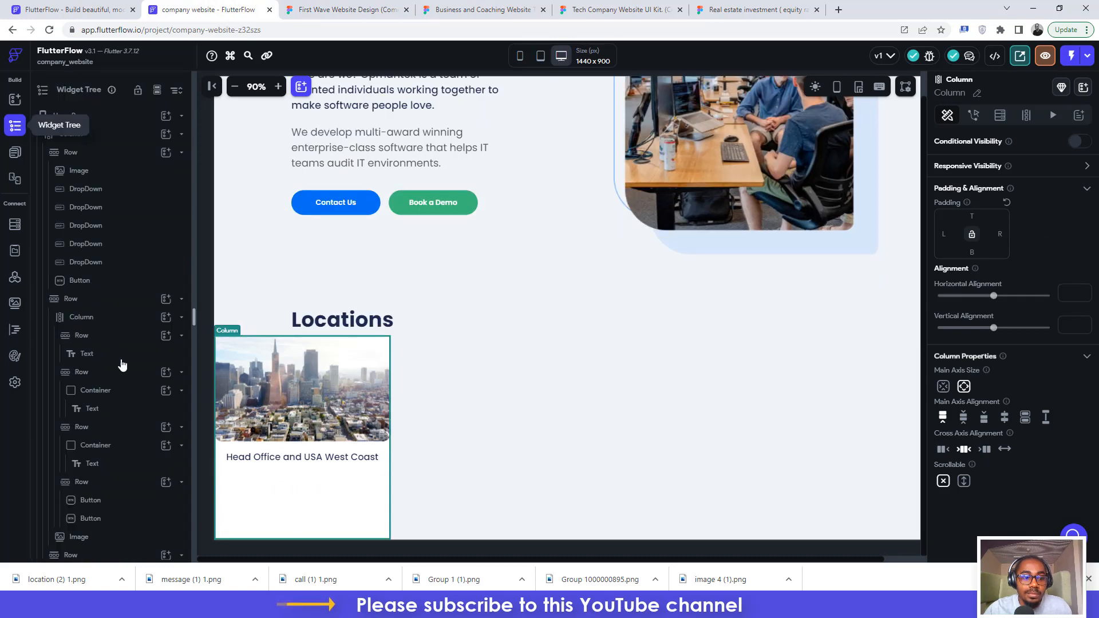
scroll(130, 388, "down", 3)
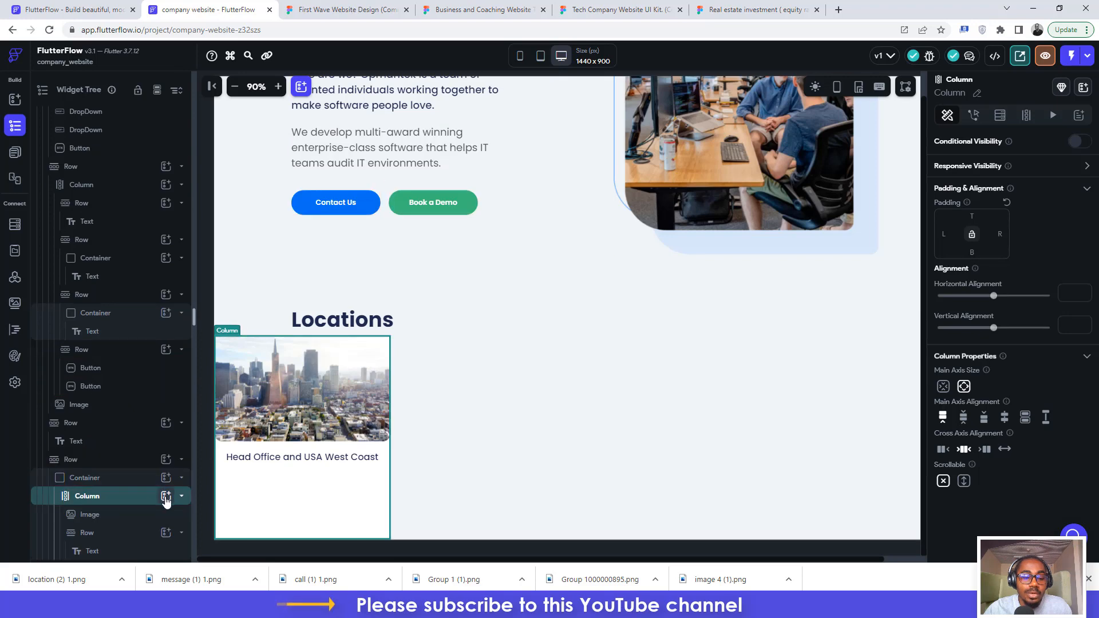
left_click(166, 498)
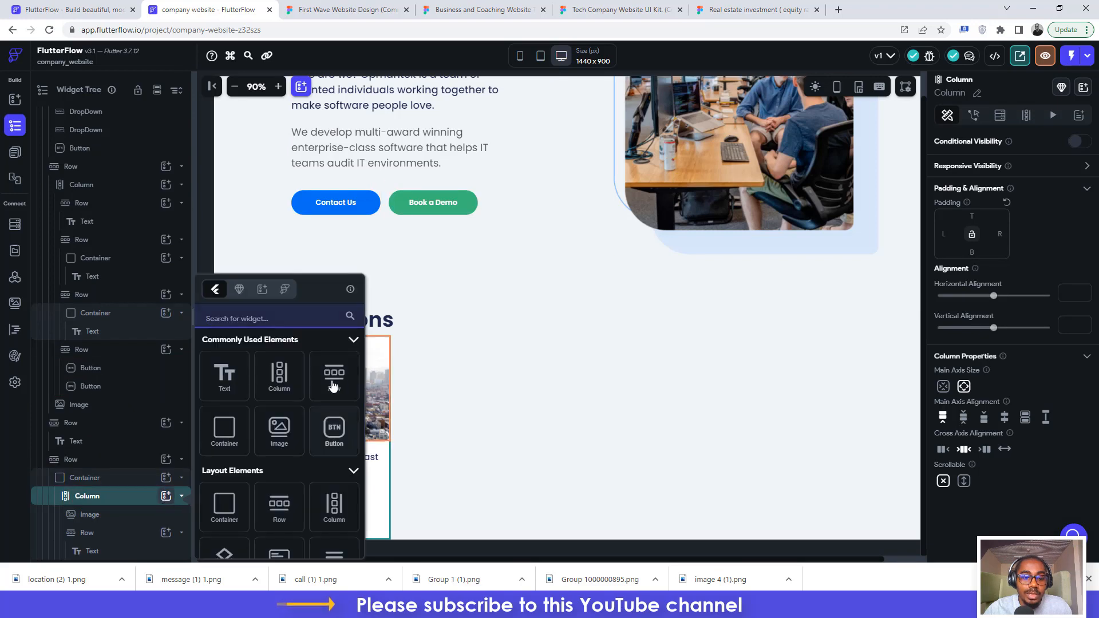
left_click(334, 378)
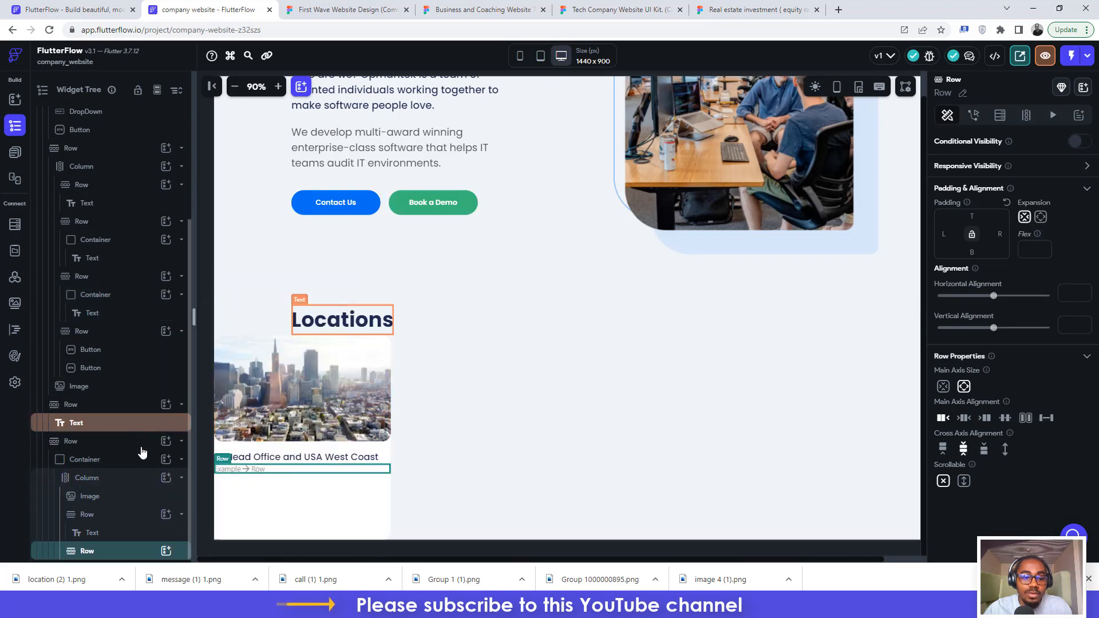
- Add an image to the card's new row and set its width and height to 16 px
left_click(166, 550)
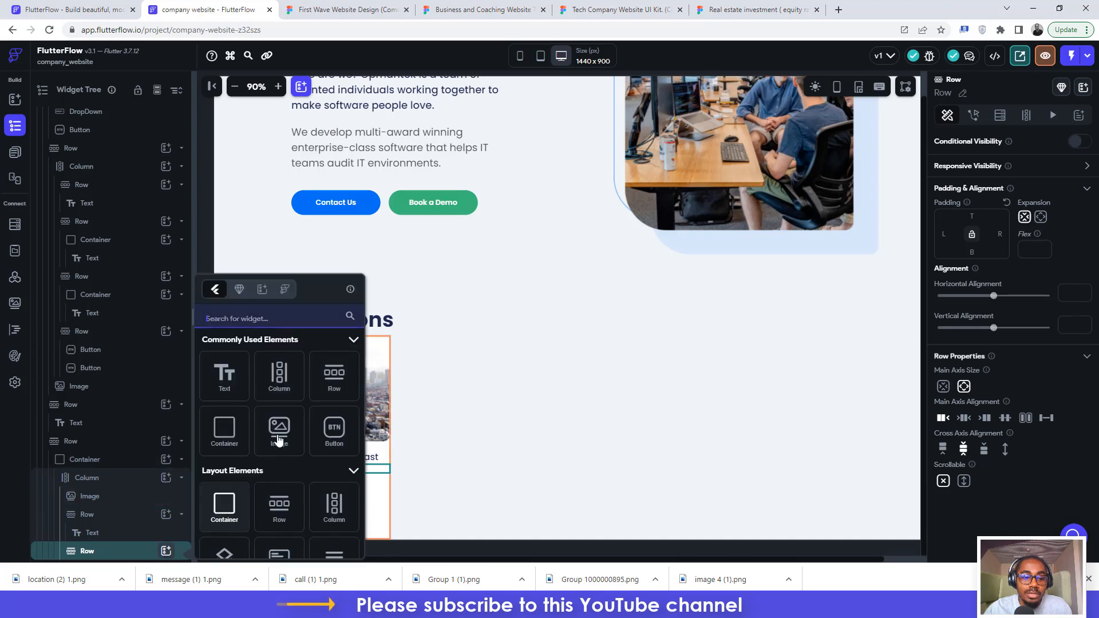
left_click(279, 435)
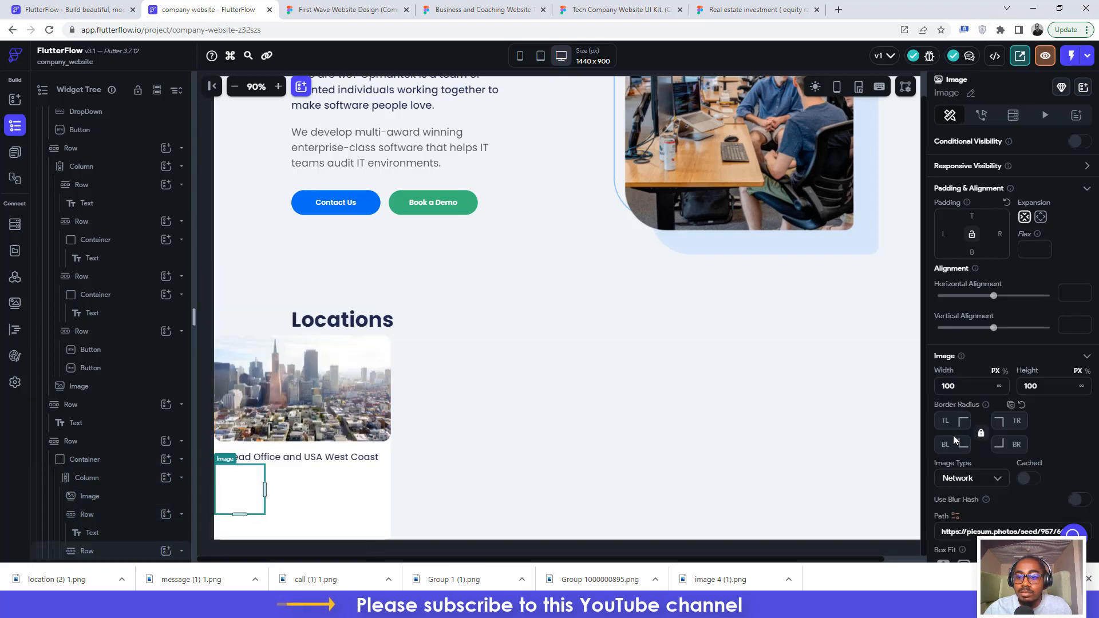
left_click_drag(959, 387, 930, 387)
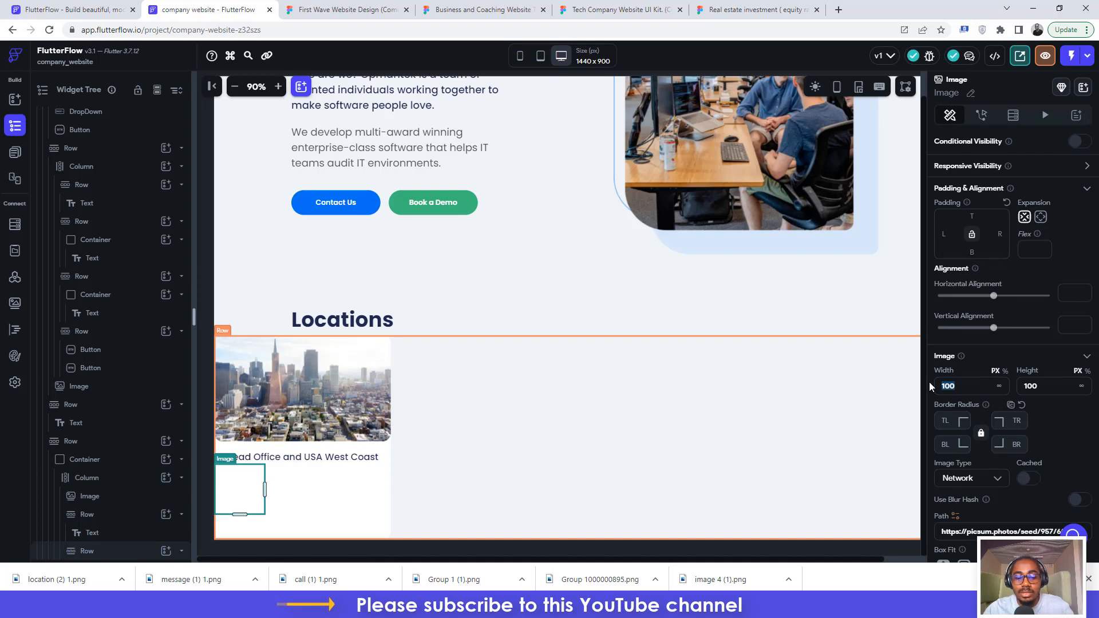
type("16")
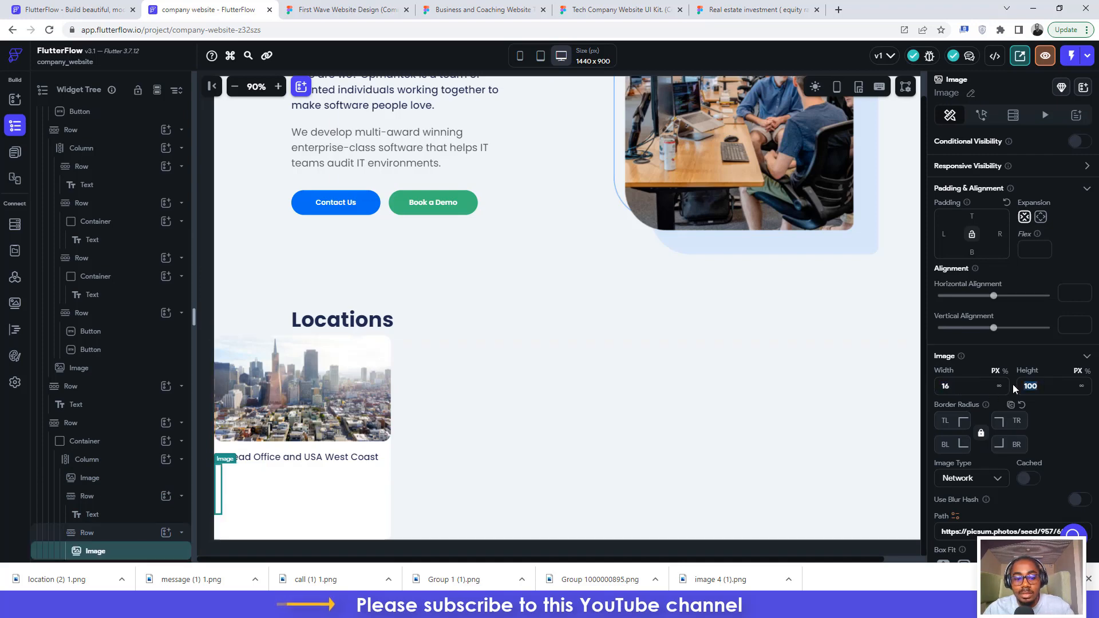
type("16")
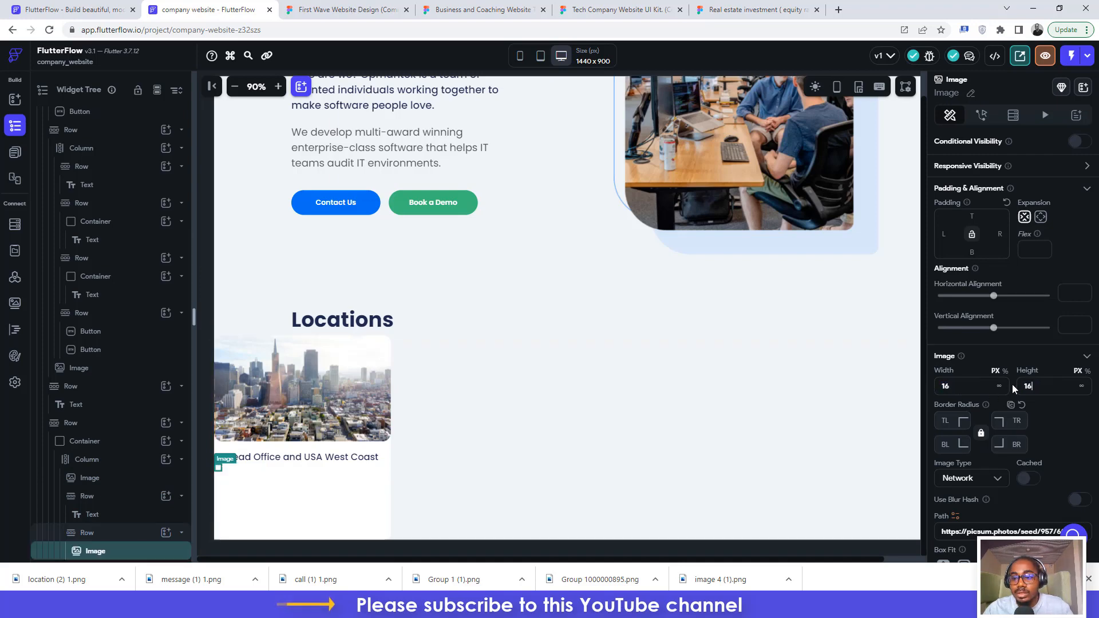
- Change the small image's type to Asset and upload the phone icon file call (1) 1.png for it
left_click(966, 481)
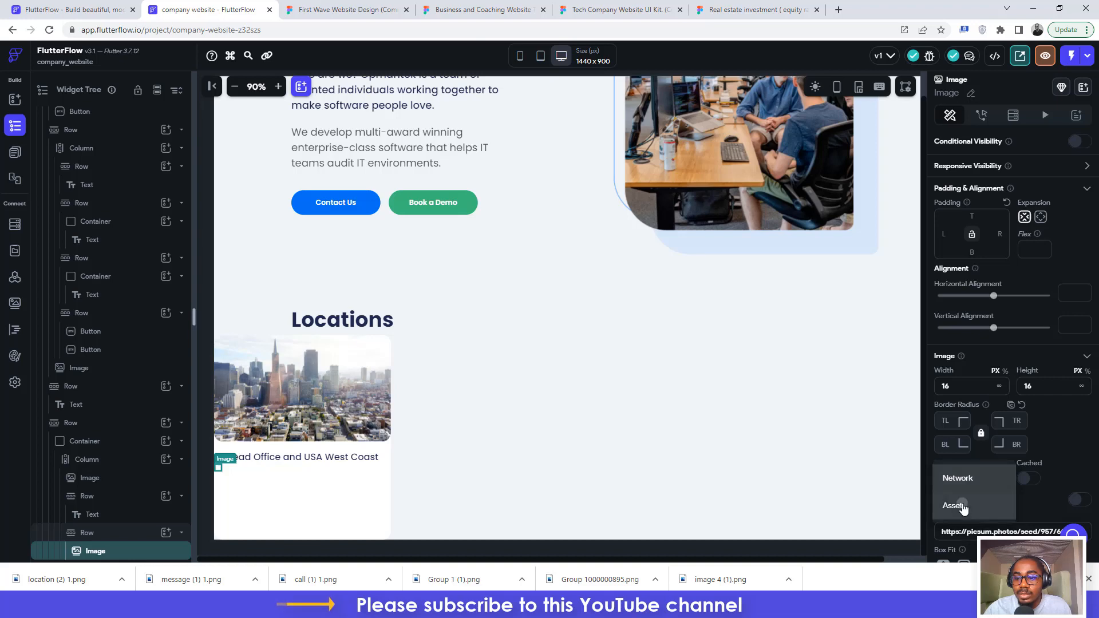
left_click(962, 508)
left_click(1086, 516)
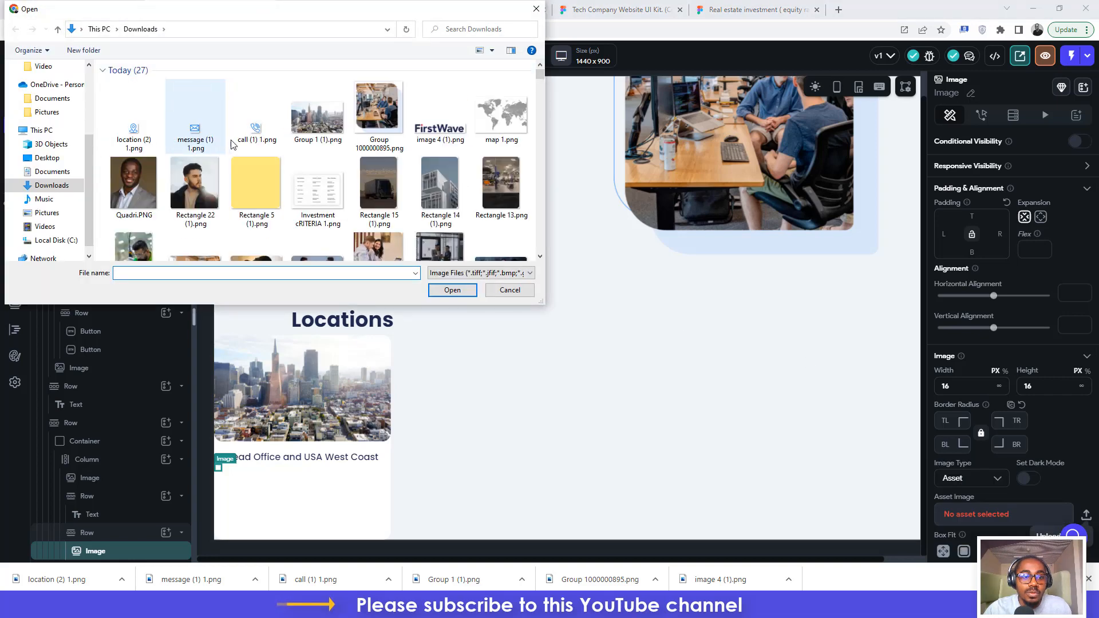
left_click(253, 135)
left_click(452, 290)
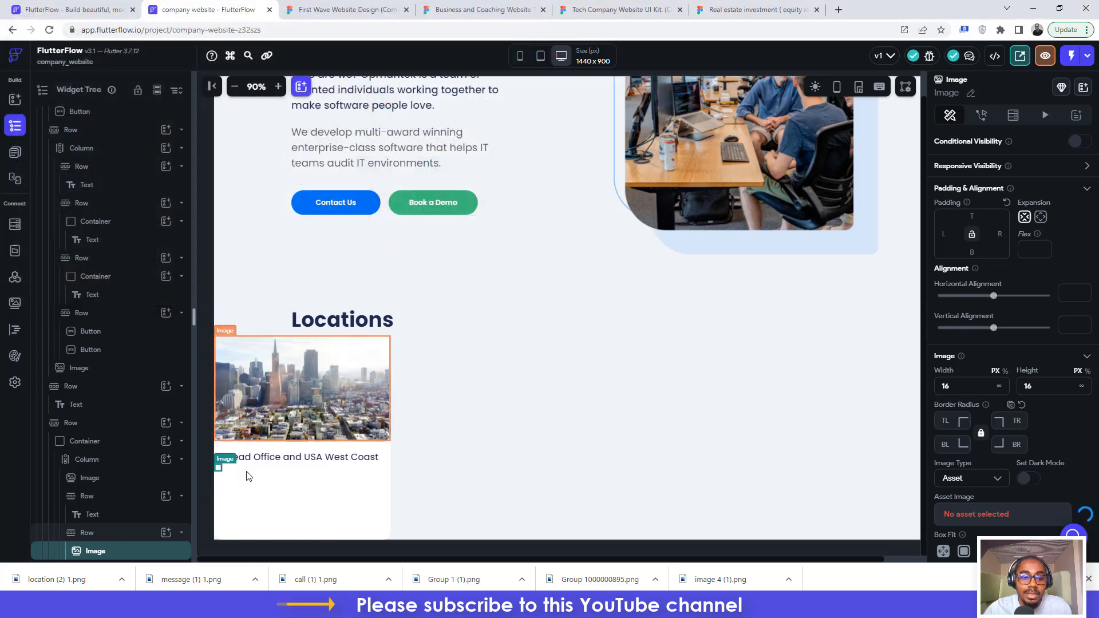
- Switch to Figma and inspect the phone icon's size and its distance from the first location card's edges
left_click(301, 6)
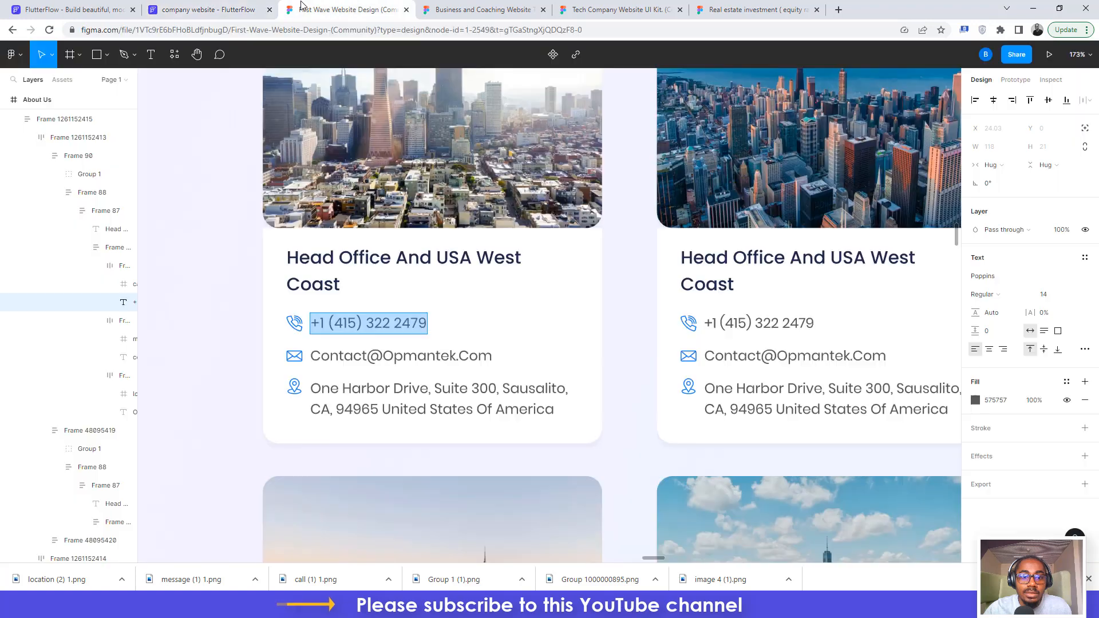
key("Escape")
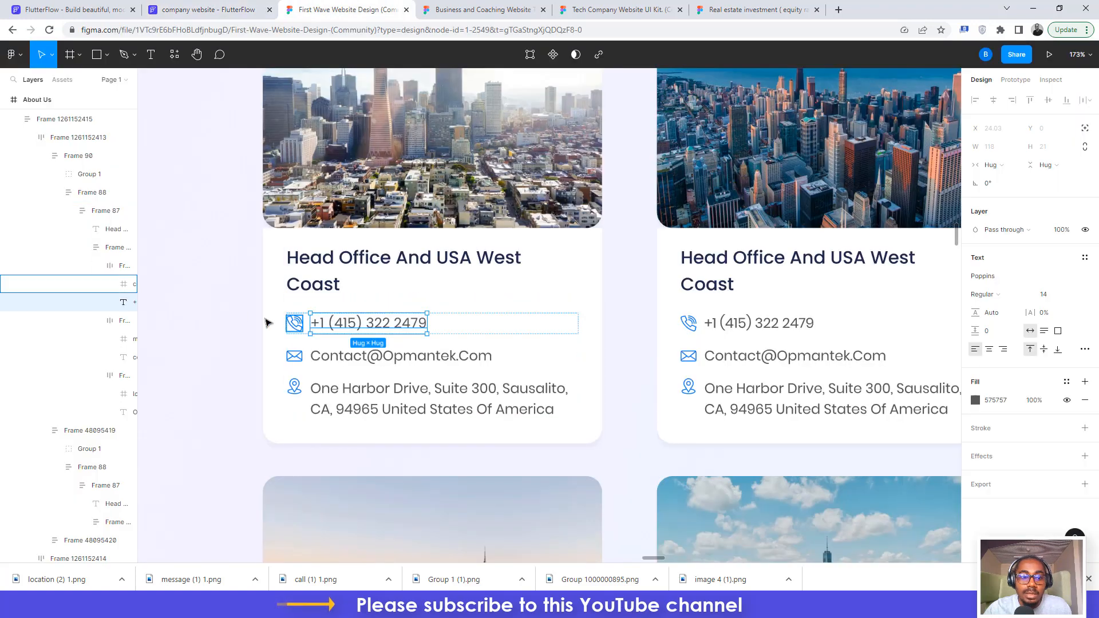
left_click(1047, 81)
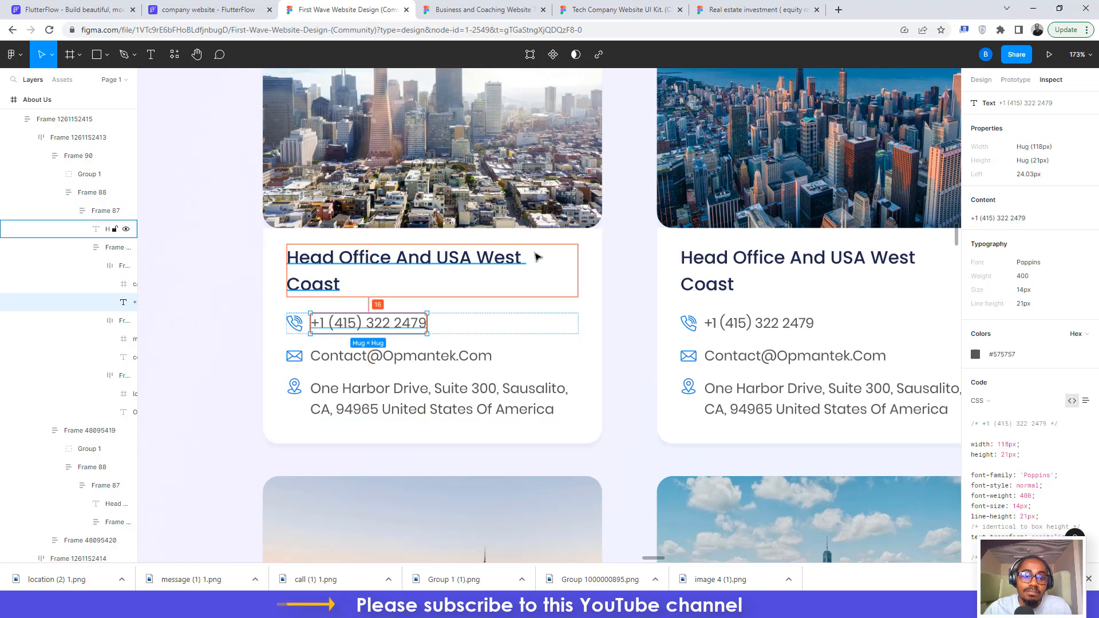
left_click(291, 322)
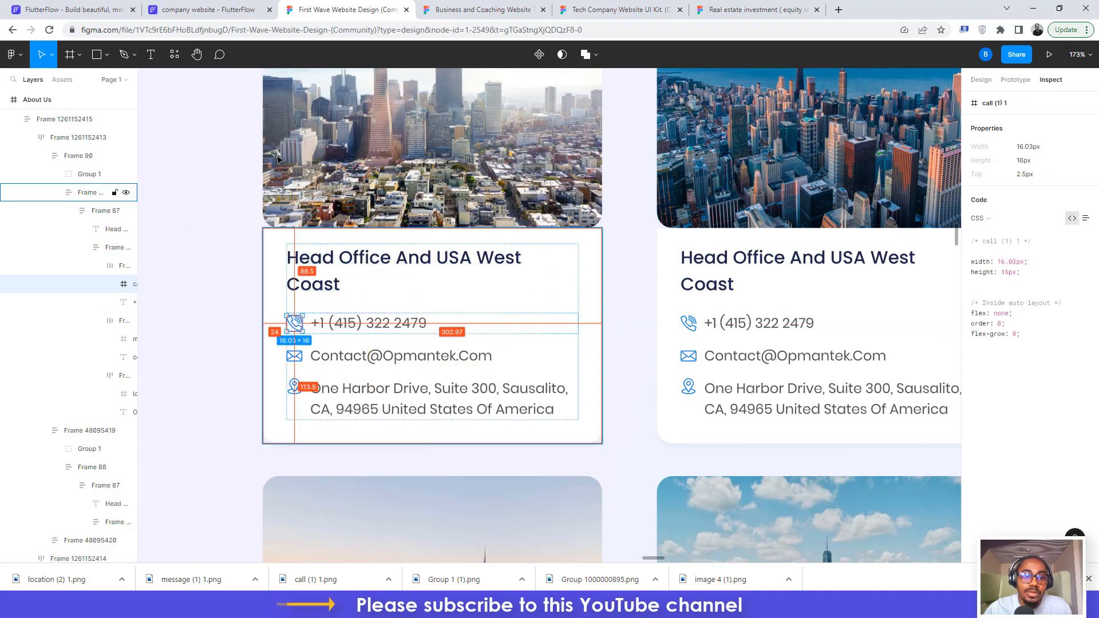
- Switch to FlutterFlow and set the phone icon image's left padding to 24
key("ctrl+shift+Tab")
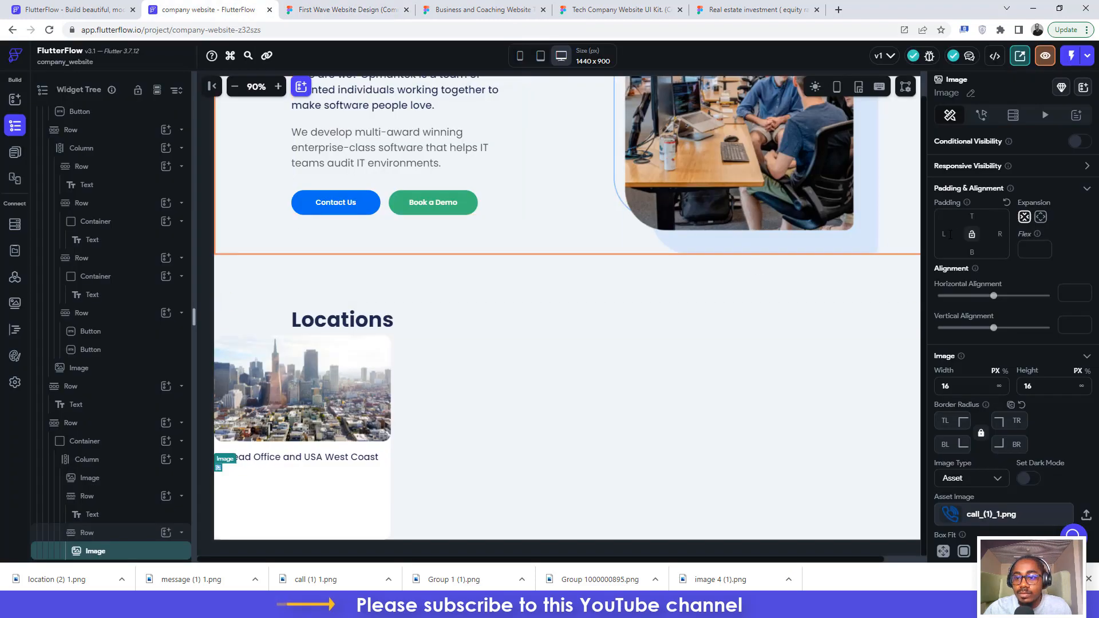
left_click(947, 235)
type("2")
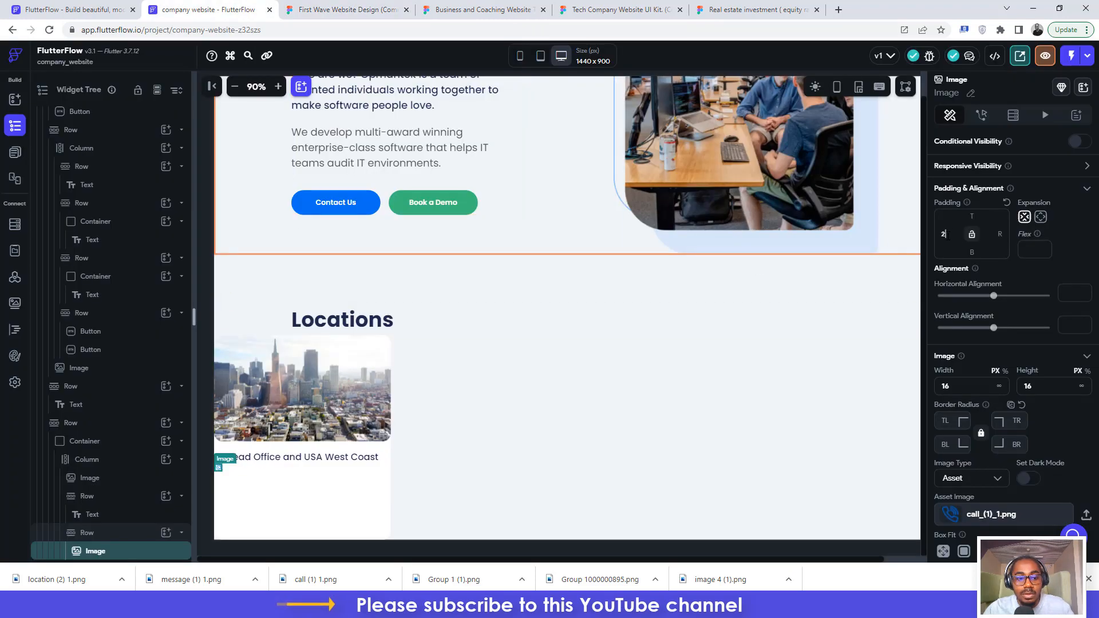
type("4")
- Add a text widget to the phone icon's row and replace its placeholder text with the copied phone number
left_click(252, 468)
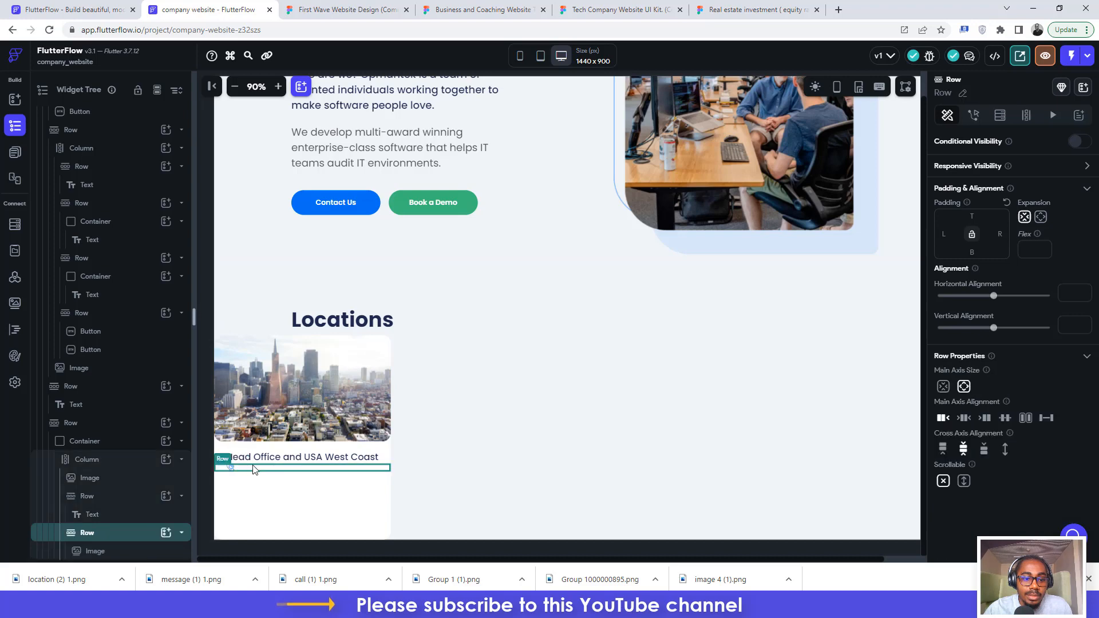
left_click(166, 532)
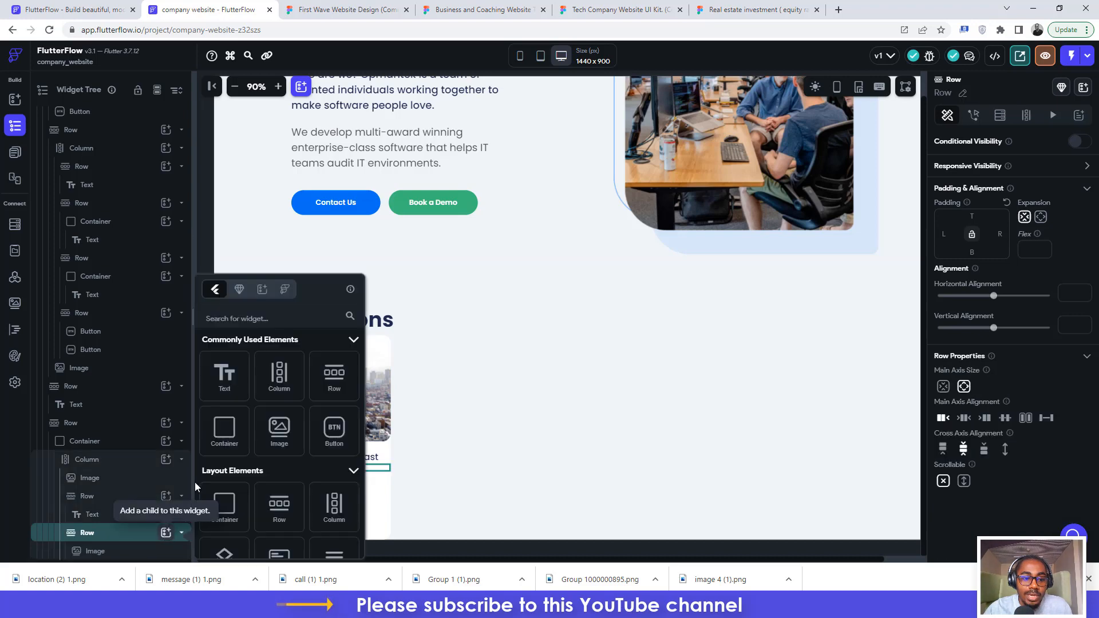
left_click(229, 380)
left_click(999, 196)
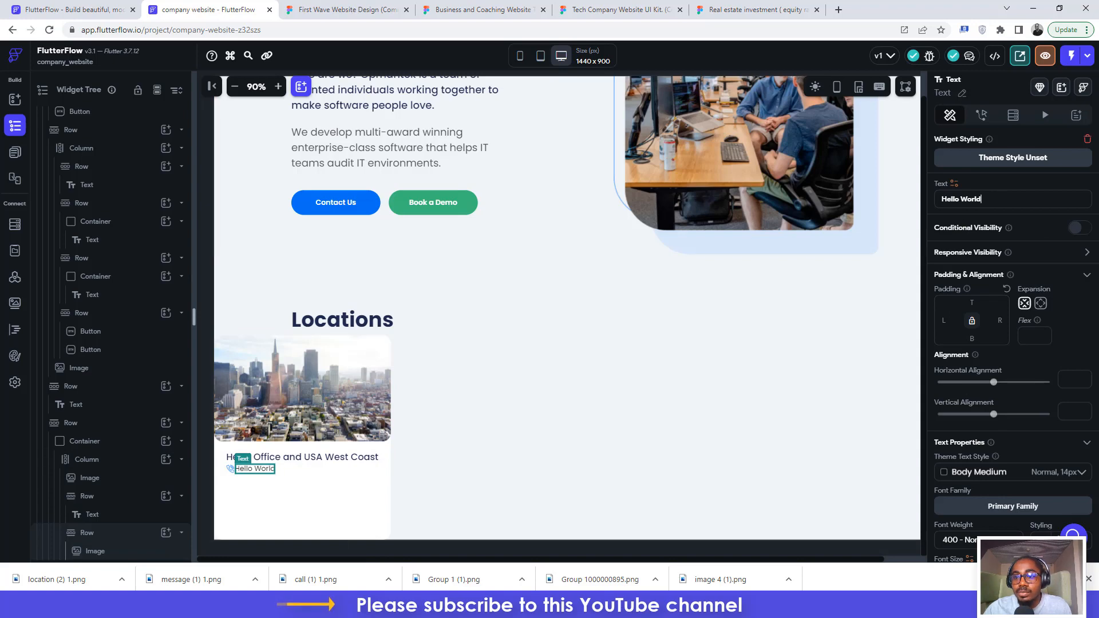
left_click_drag(997, 197, 918, 203)
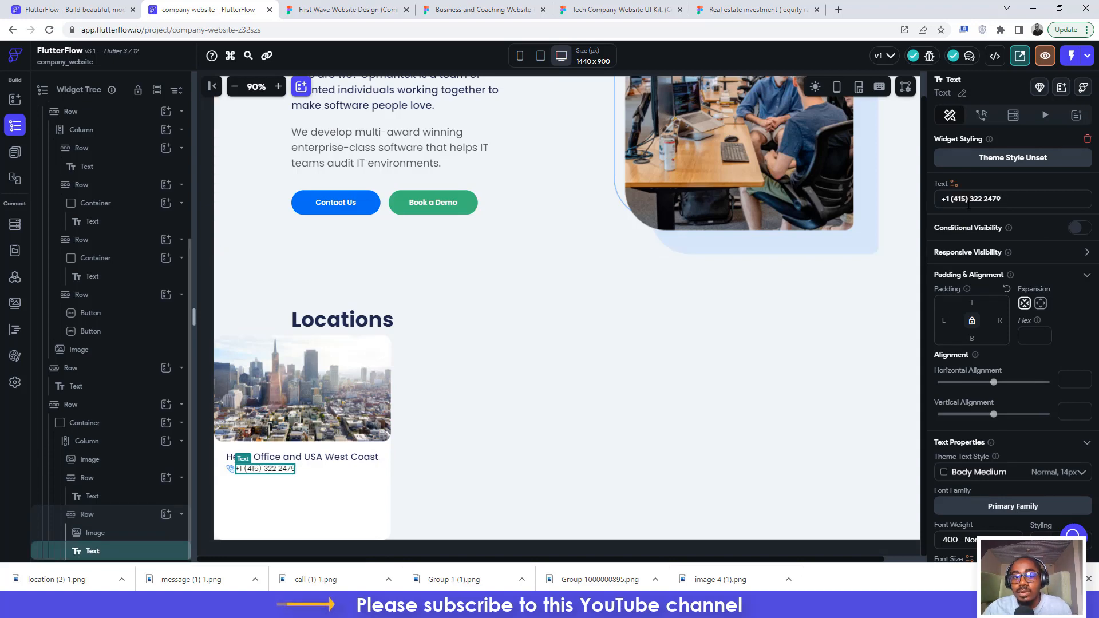
- Copy the phone number's color #575757 from Figma and apply it as the phone text's color in FlutterFlow
left_click(339, 9)
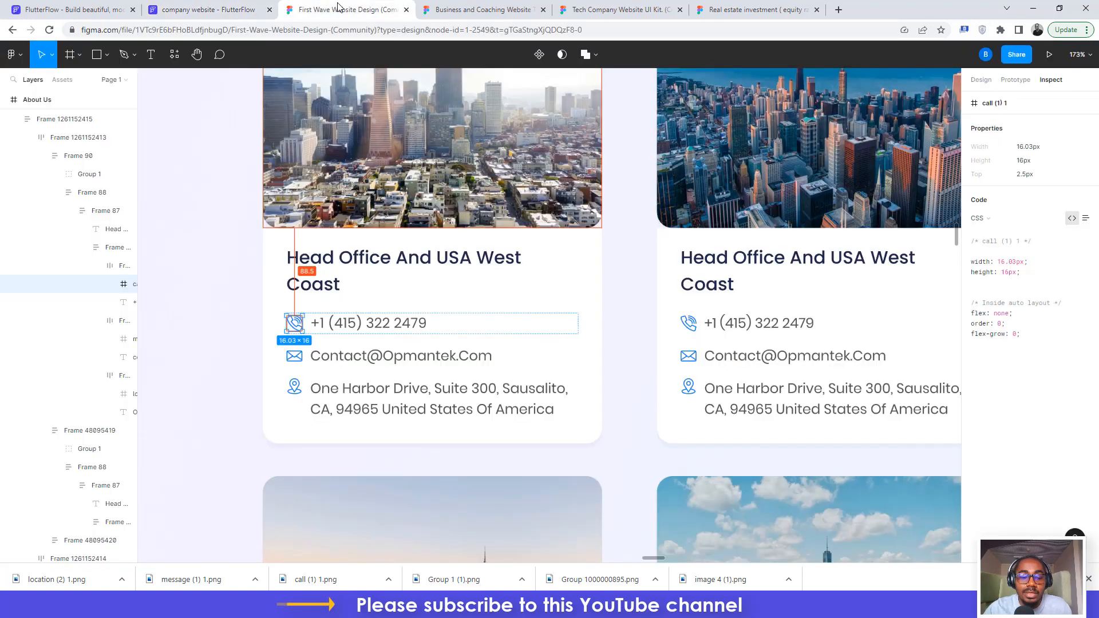
double_click(399, 324)
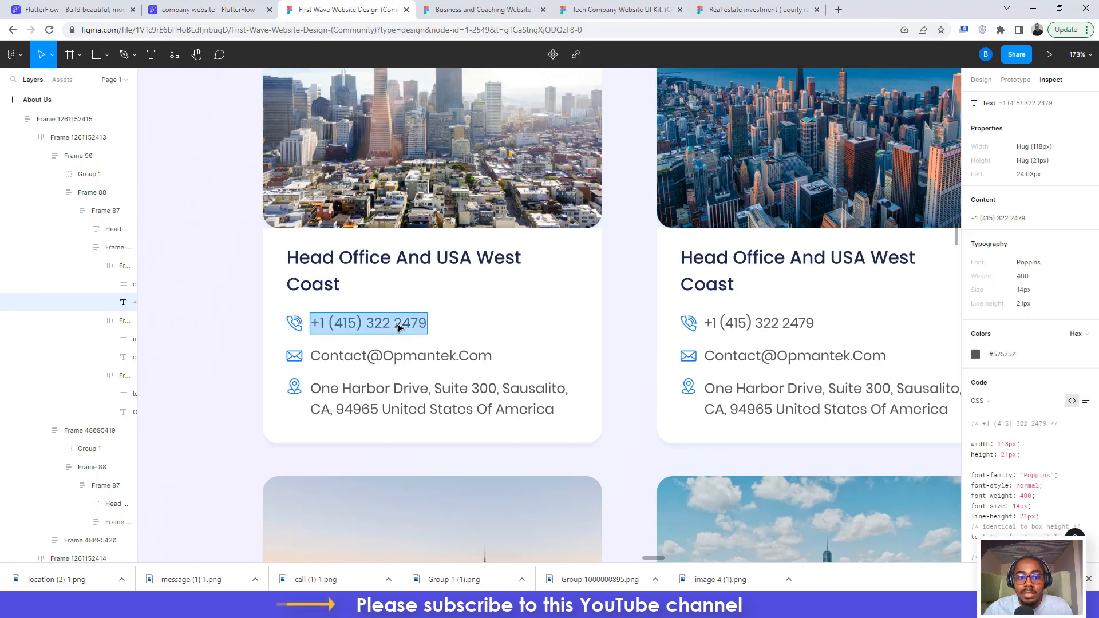
left_click(1003, 355)
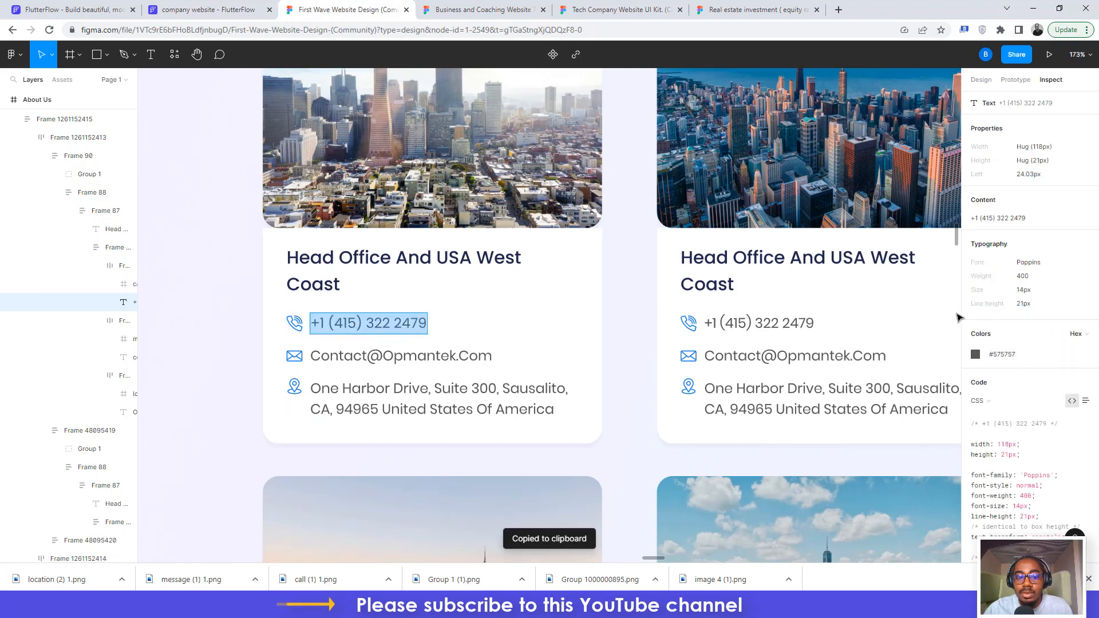
left_click(252, 5)
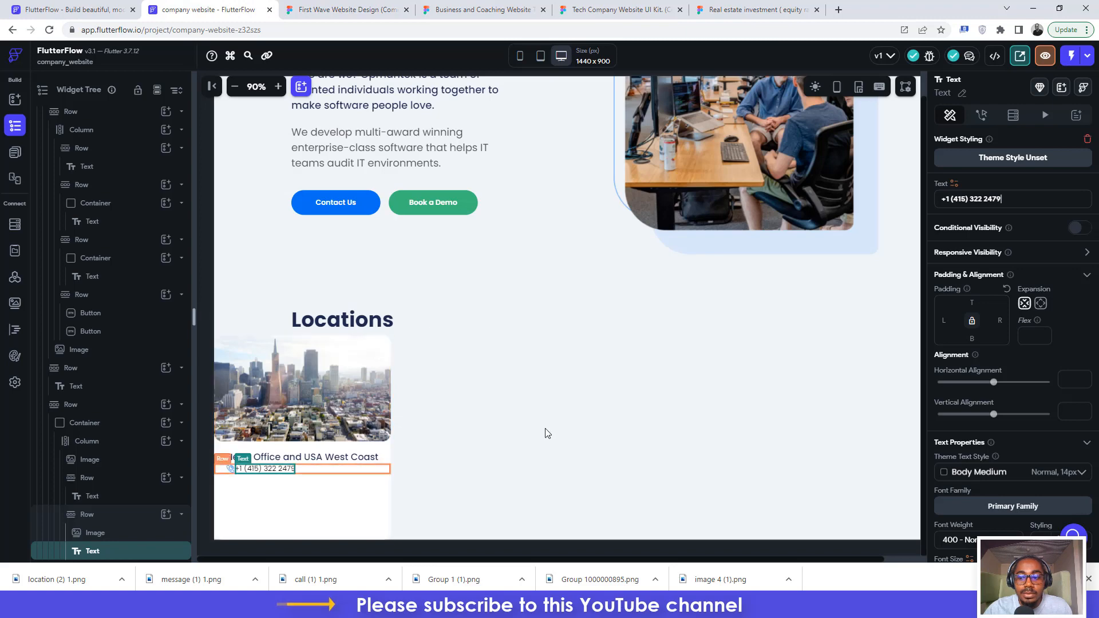
scroll(1014, 424, "down", 3)
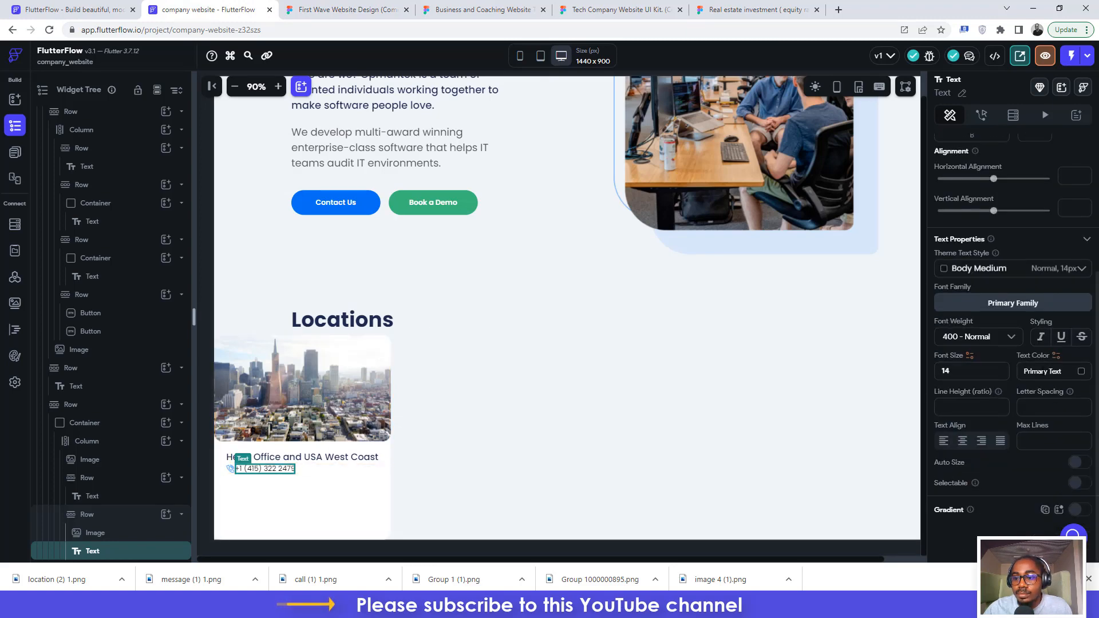
left_click(1031, 371)
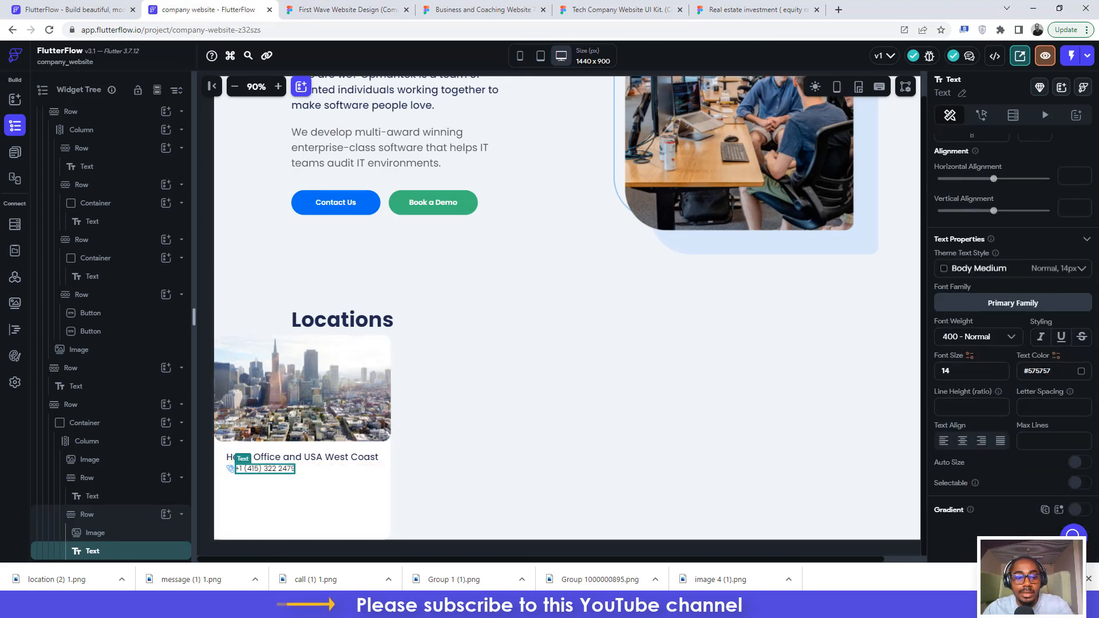
- Switch to Figma and measure the gap between the phone icon and the phone number in the first location card
left_click(346, 8)
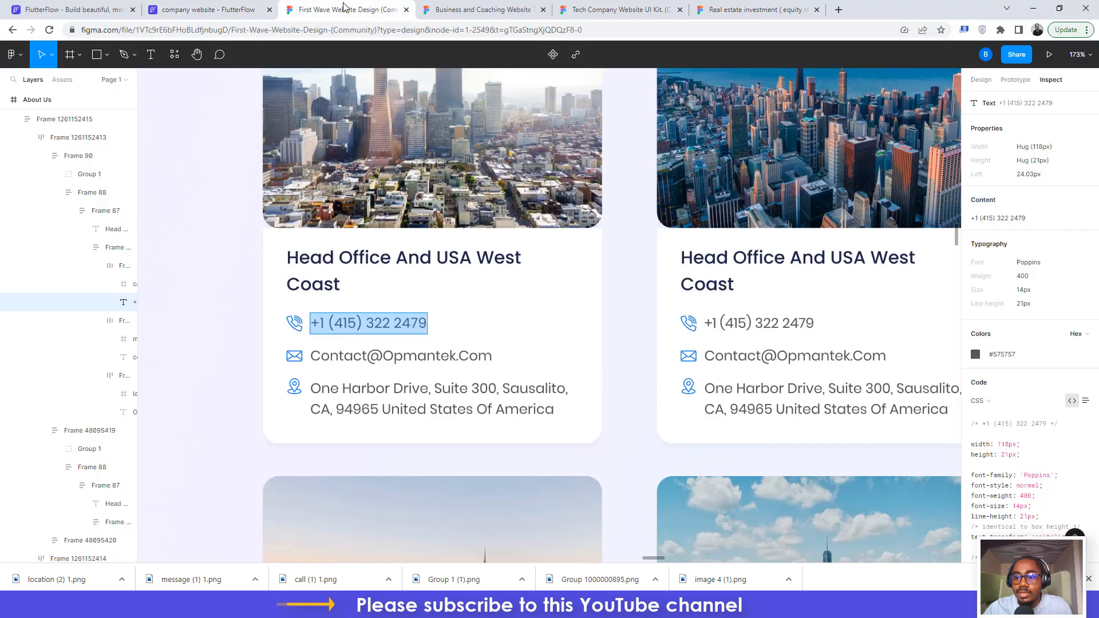
left_click(213, 6)
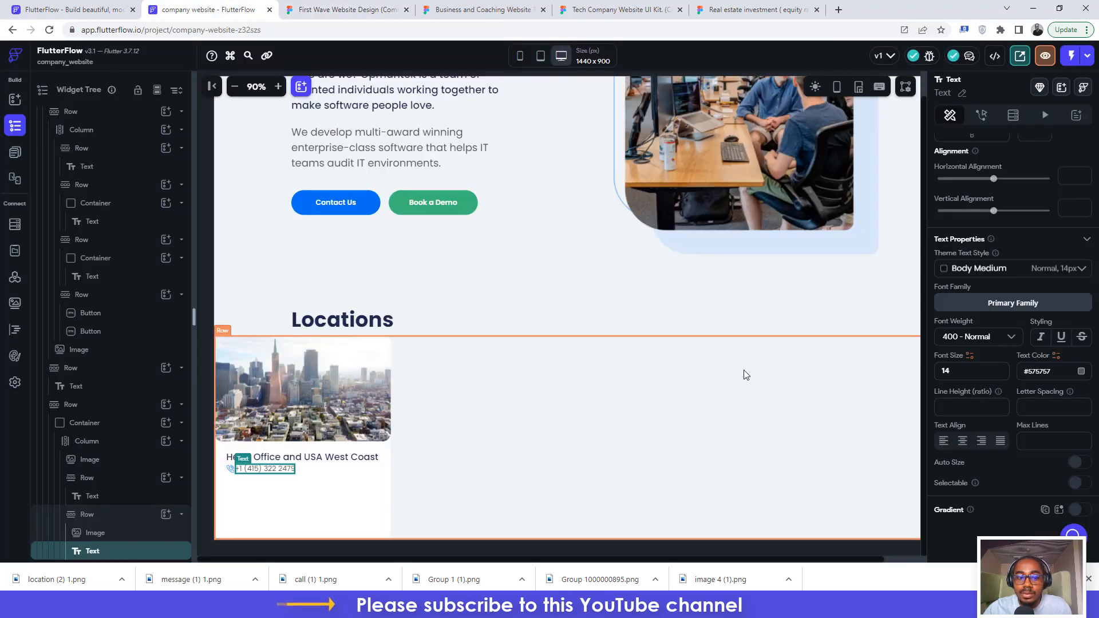
left_click(346, 8)
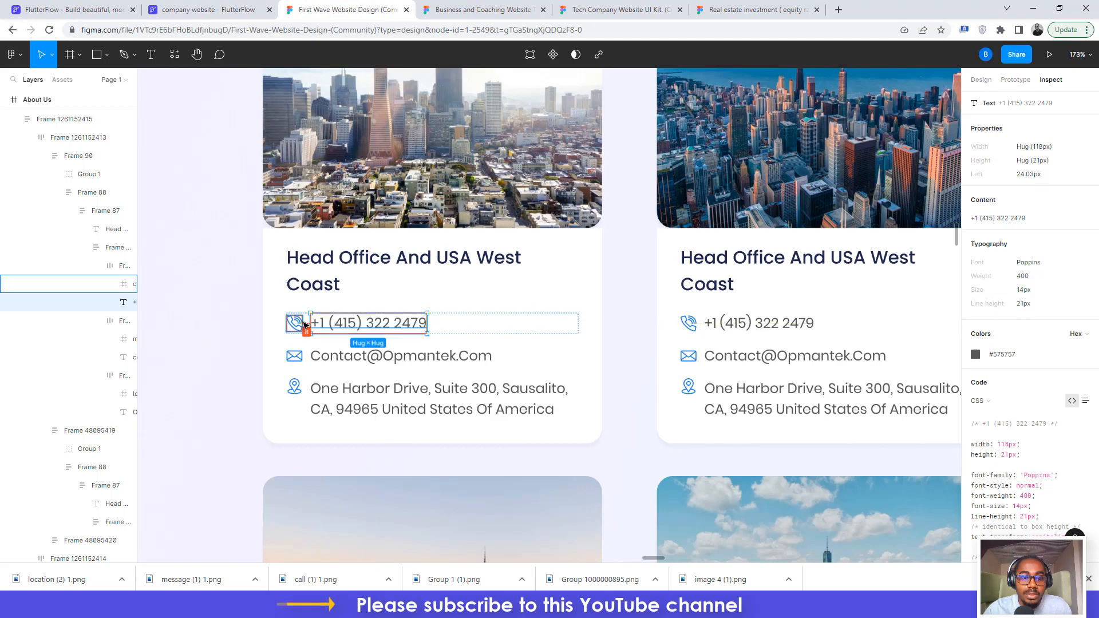
- Switch to FlutterFlow and set the phone number text's left padding to 8
left_click(211, 9)
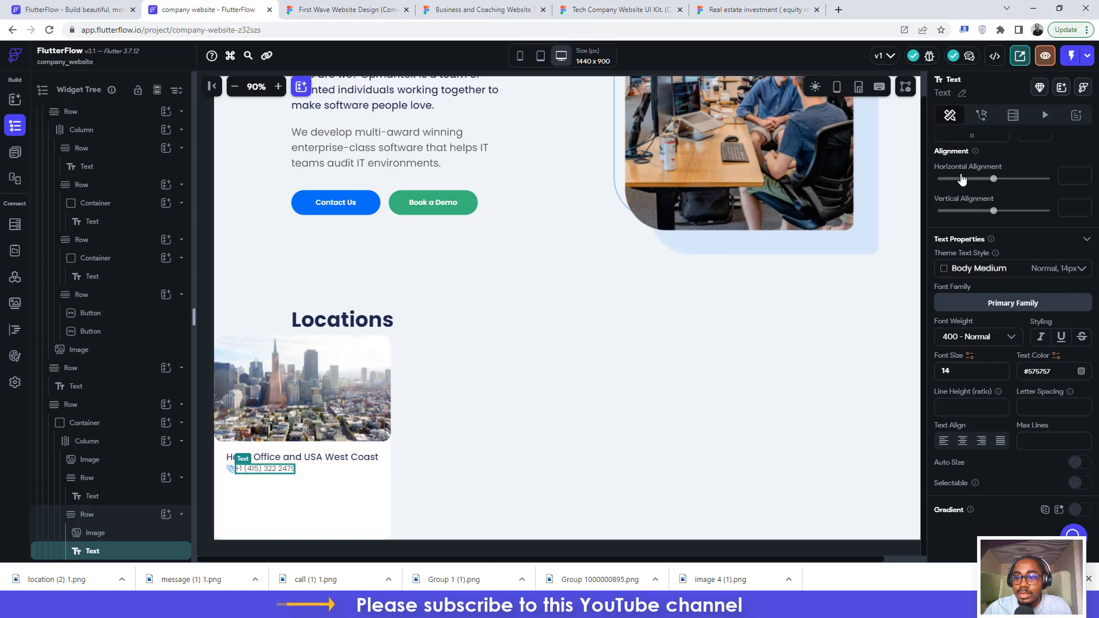
scroll(967, 270, "up", 4)
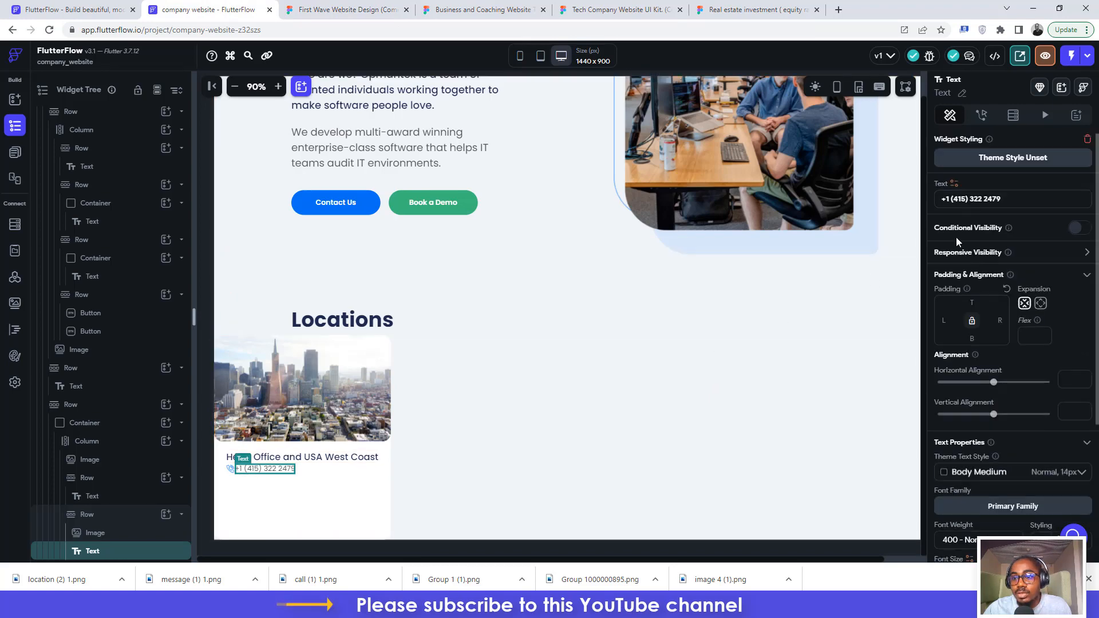
left_click(945, 328)
type("8")
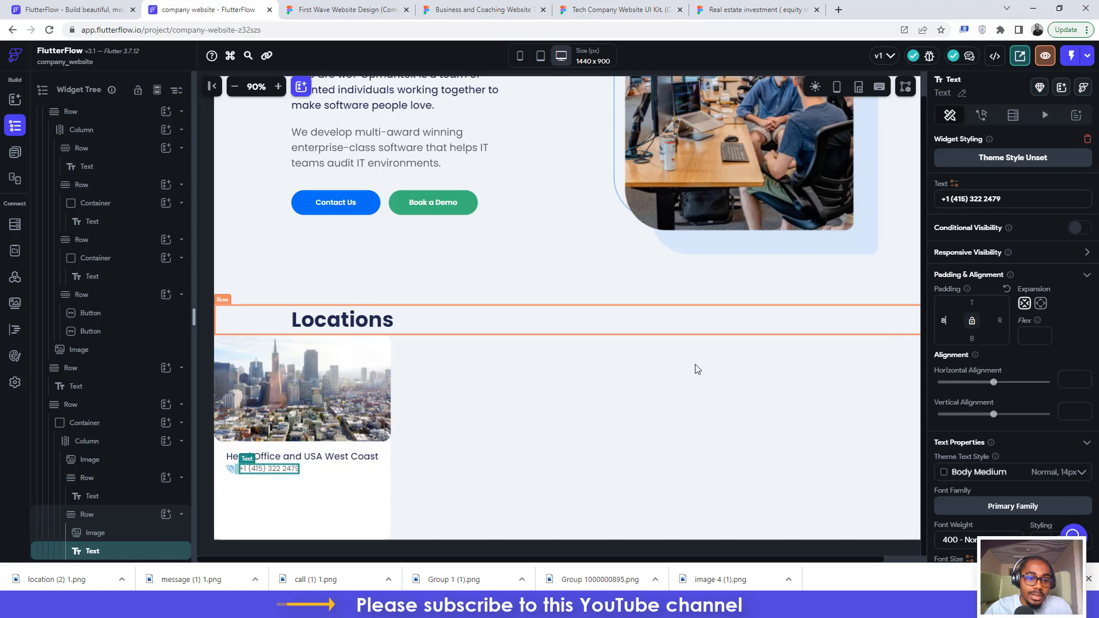
- Set the phone row's top padding to 16, matching the gap below the heading measured in the Figma card
left_click(318, 471)
left_click(312, 14)
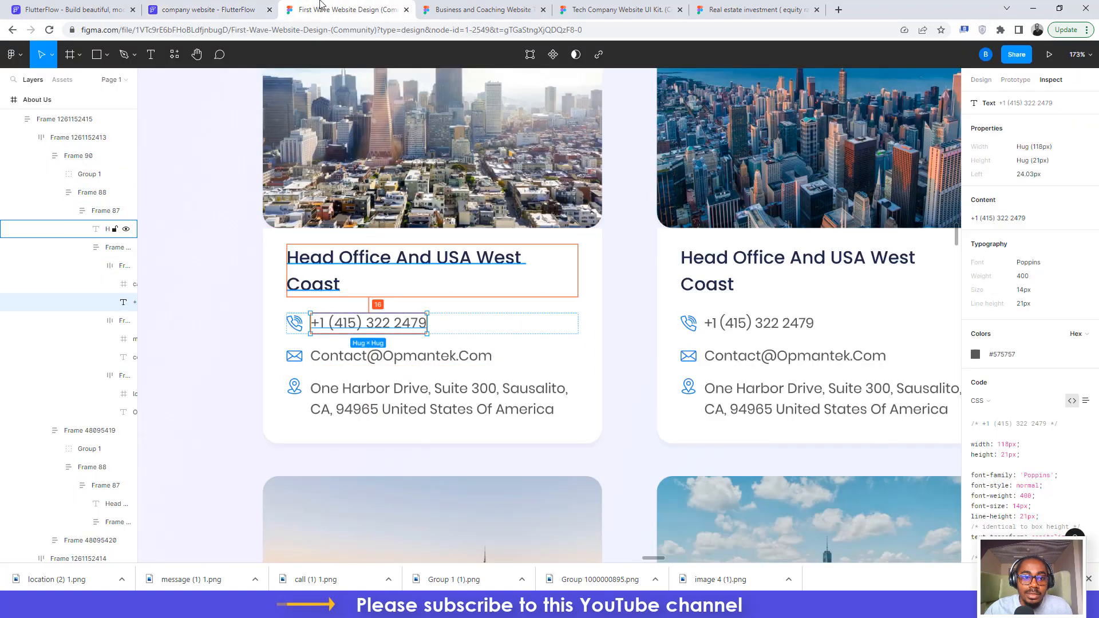
left_click(208, 10)
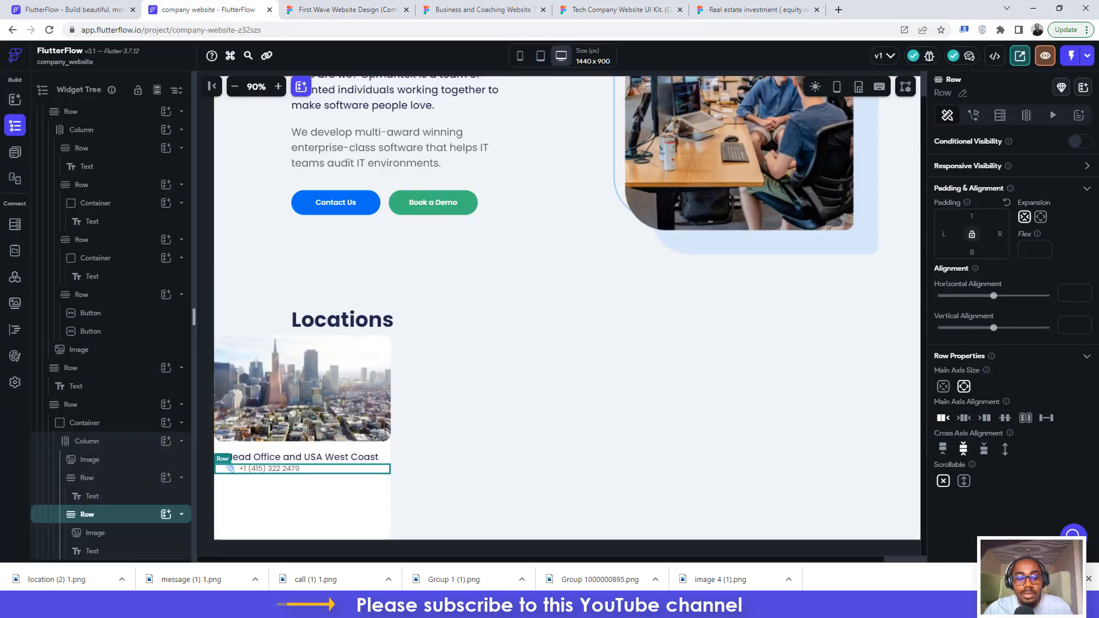
type("16")
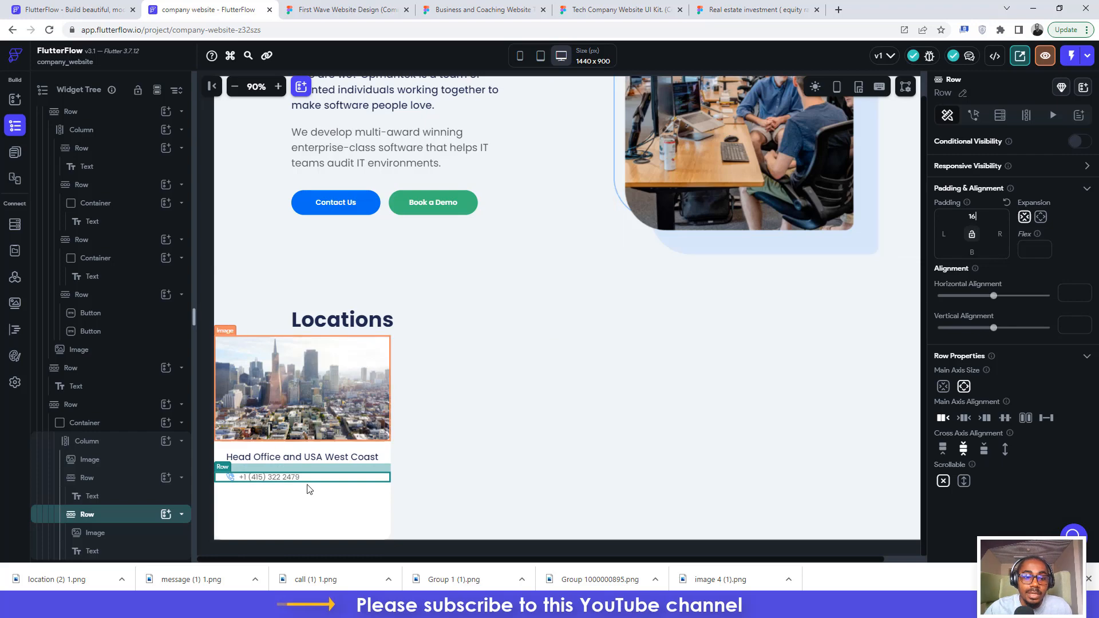
- Check the gap between the phone and email lines in Figma, and duplicate the phone row twice in FlutterFlow
left_click(340, 10)
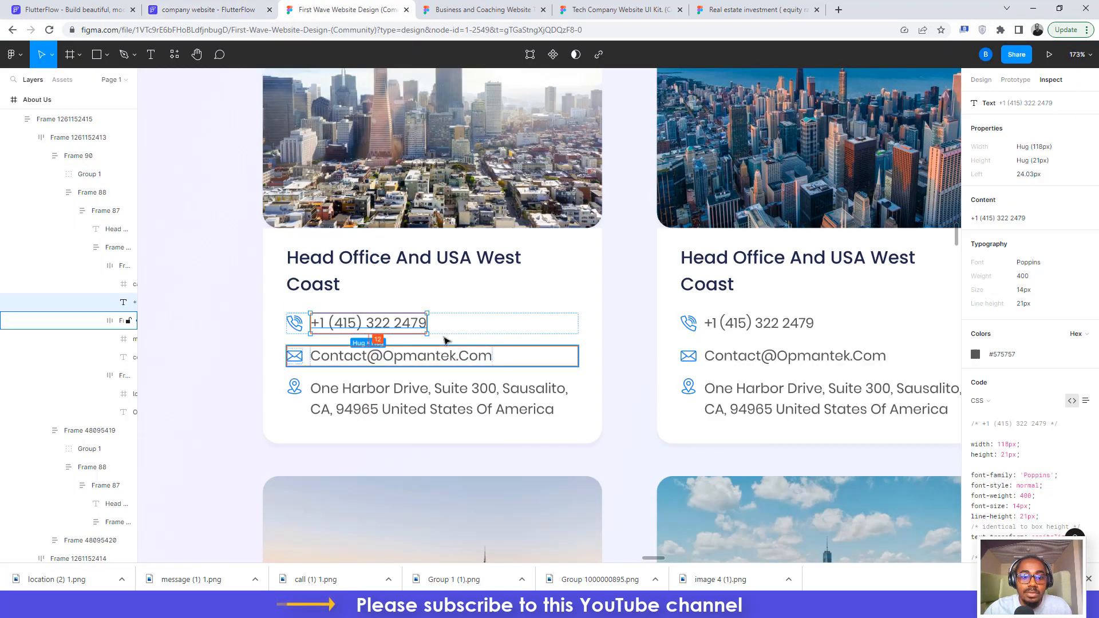
left_click(206, 7)
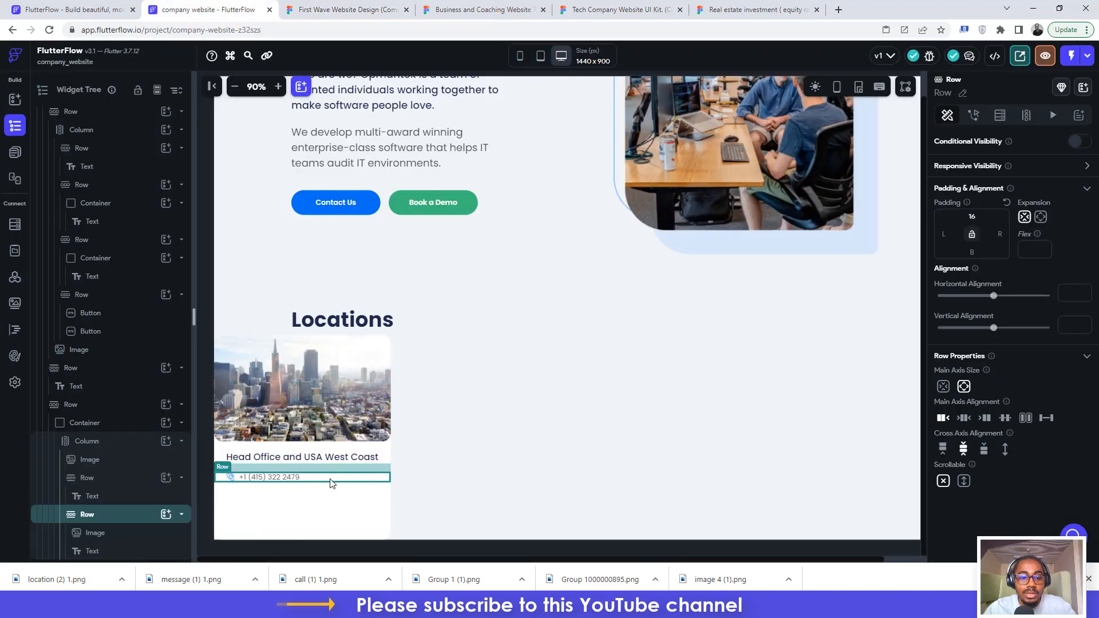
key("ctrl+d")
key("ctrl+d")
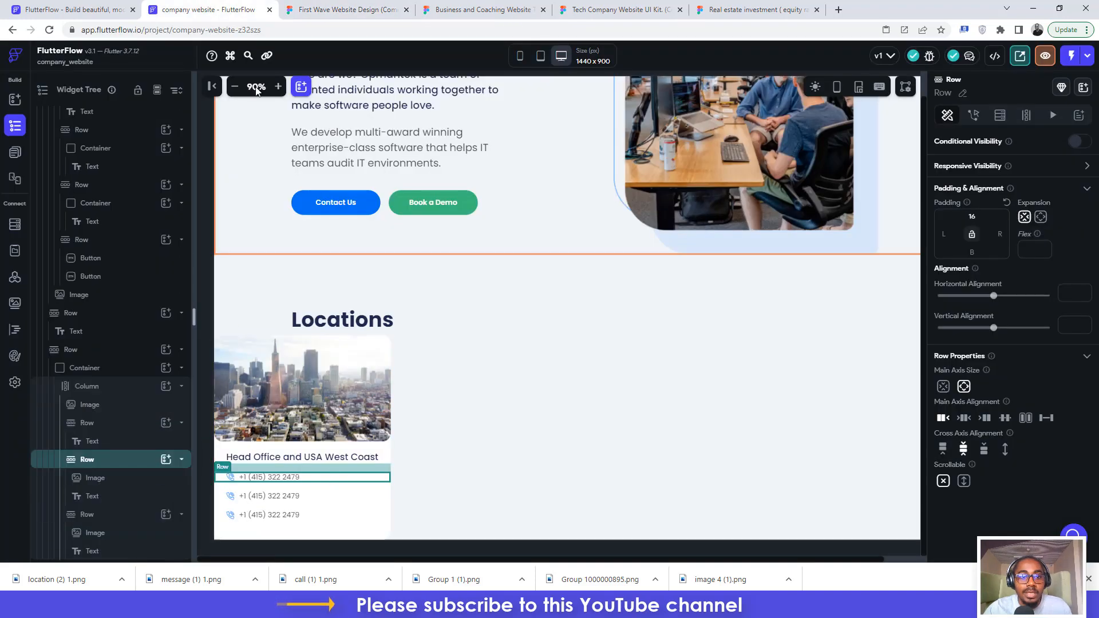
- Copy the contact e-mail from the first Figma location card and use it as the second contact row's text in FlutterFlow
left_click(328, 7)
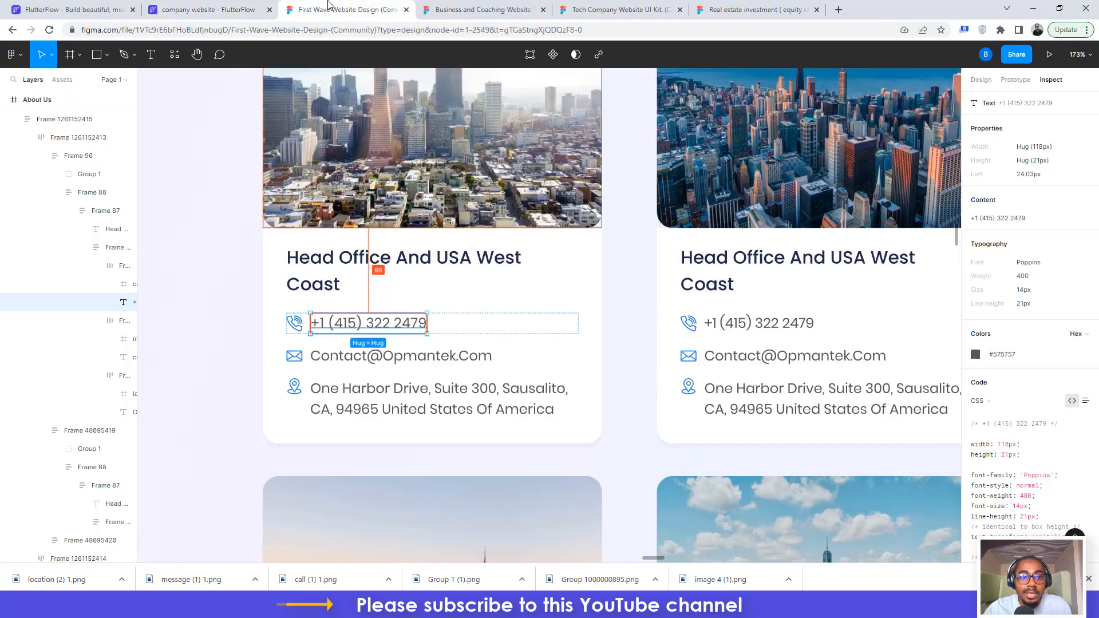
double_click(336, 359)
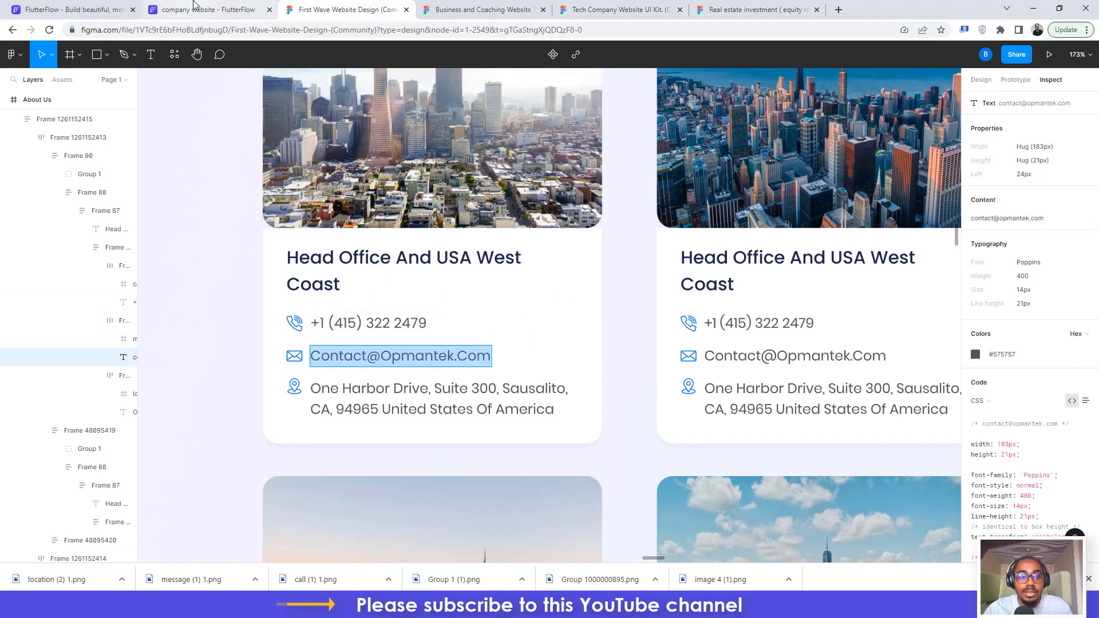
left_click(207, 9)
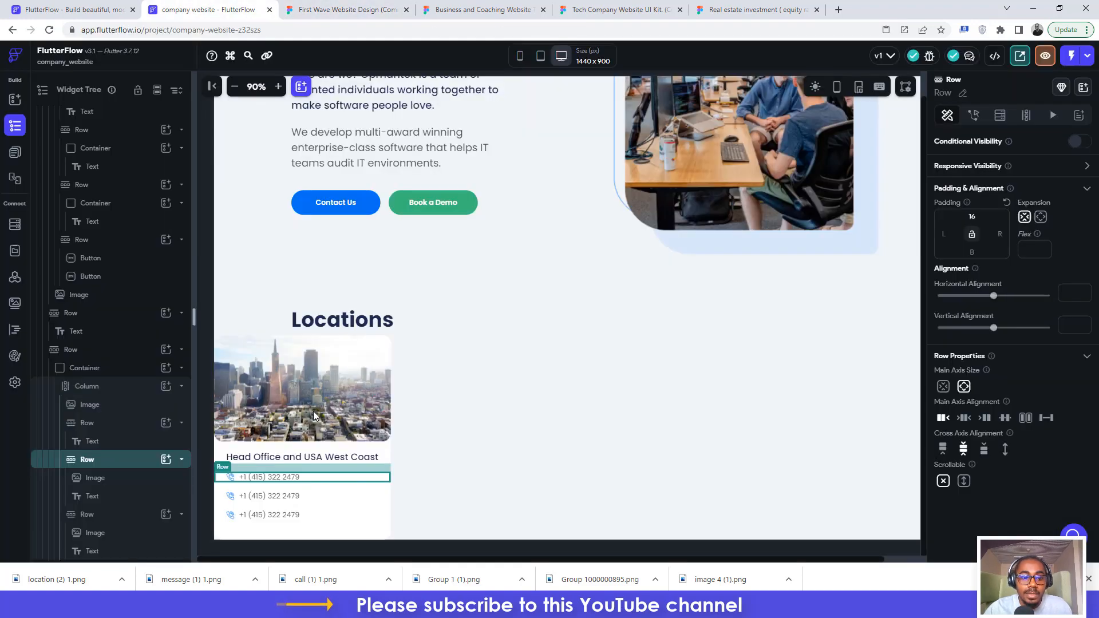
left_click(263, 497)
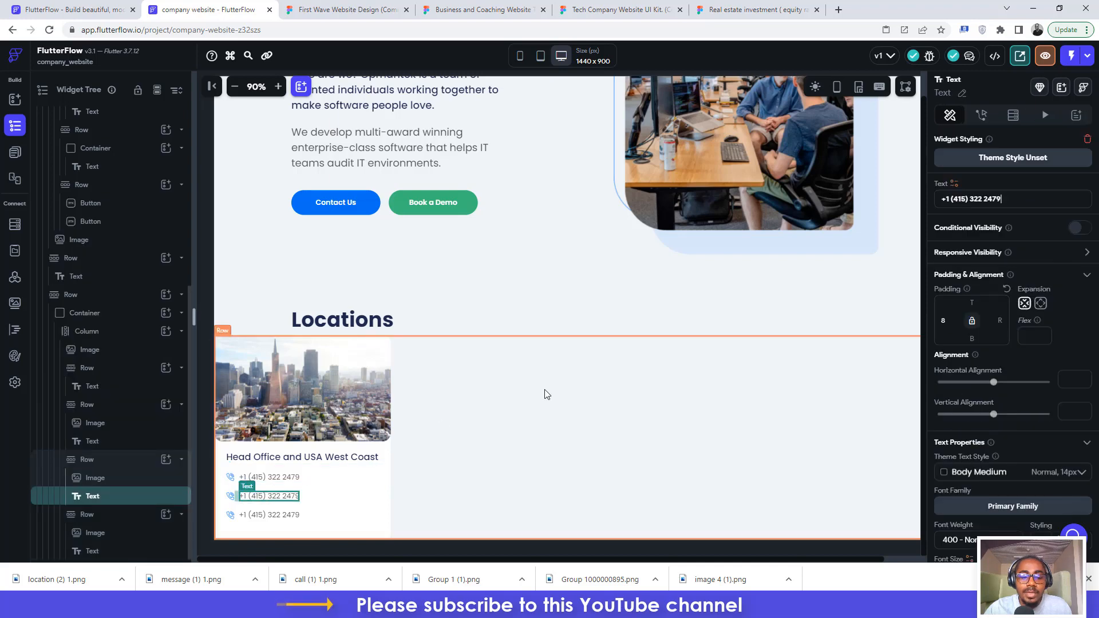
double_click(1021, 199)
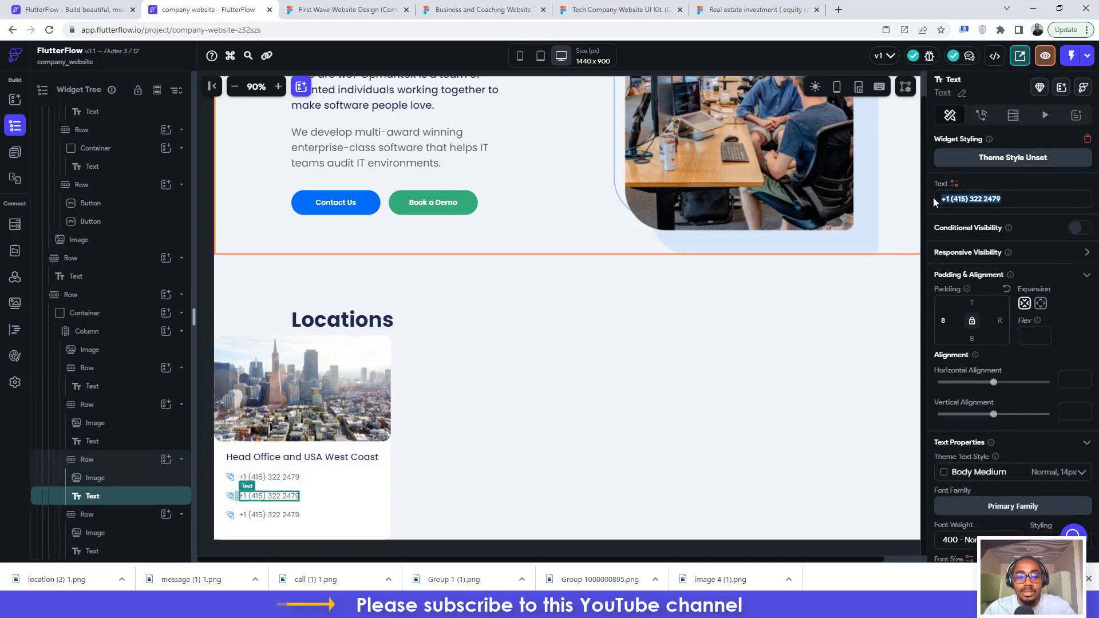
key("ctrl+v")
- Copy the office address from the first Figma location card and use it as the third contact row's text in FlutterFlow
left_click(332, 5)
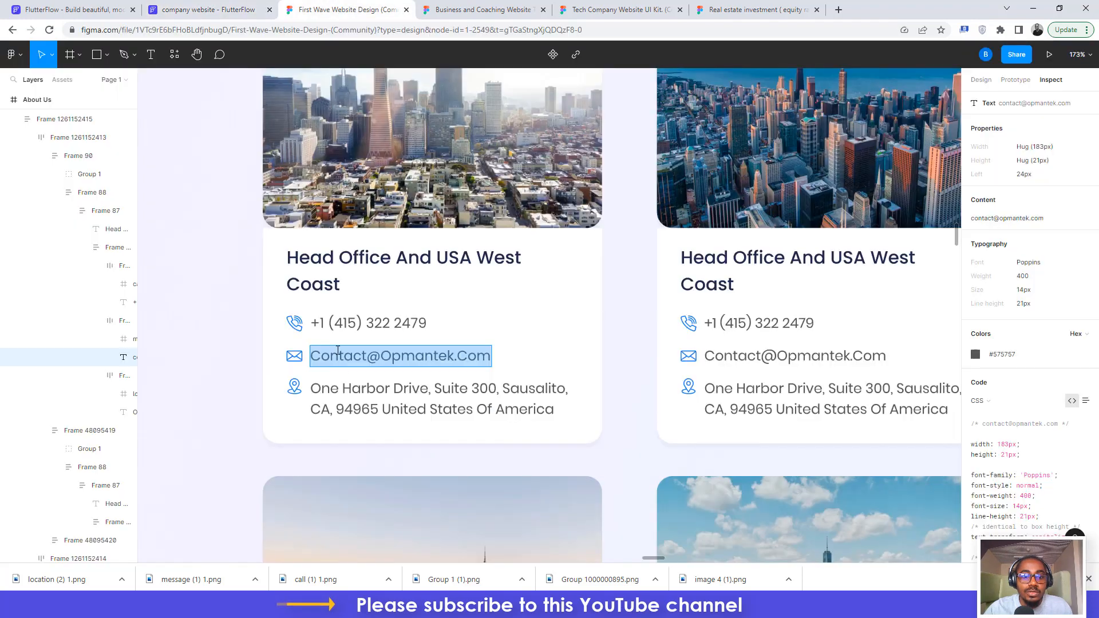
left_click(343, 389)
key("ctrl+a")
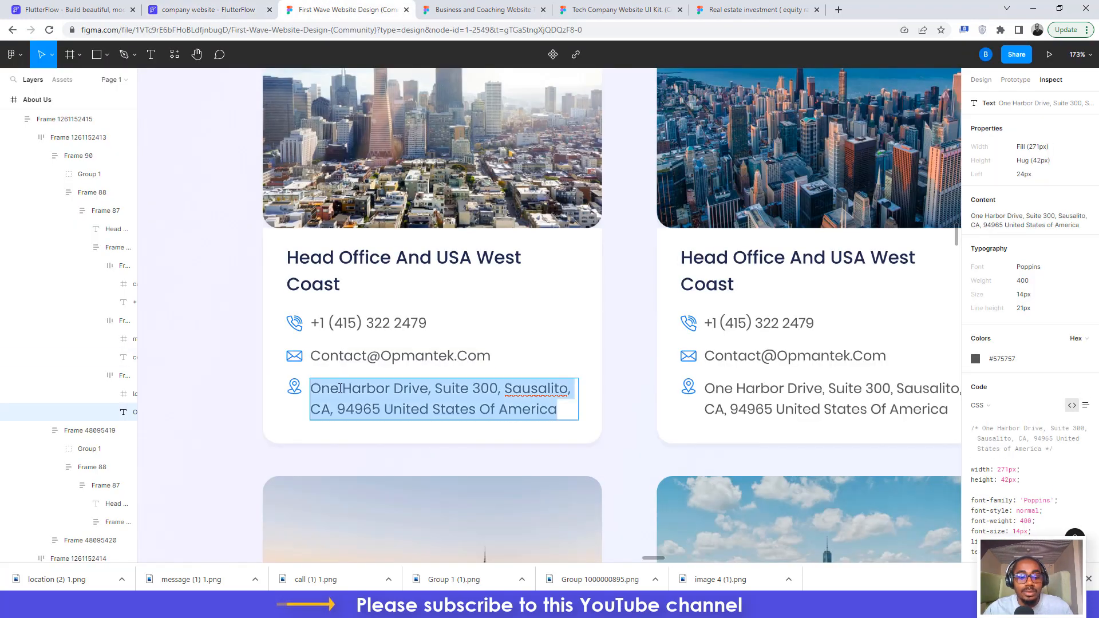
left_click(250, 5)
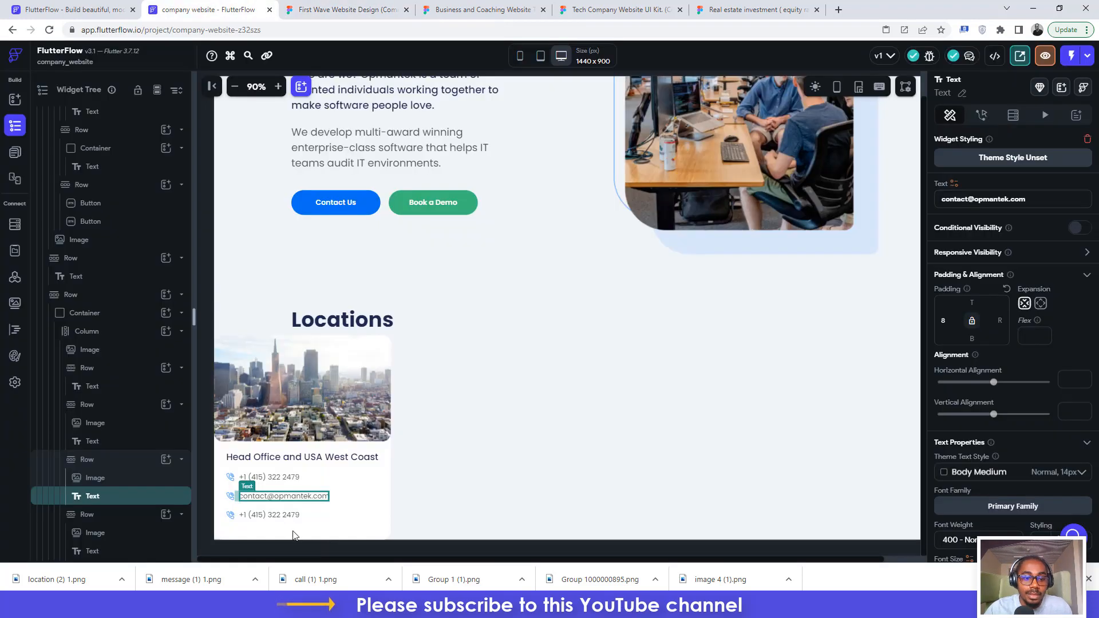
left_click(279, 519)
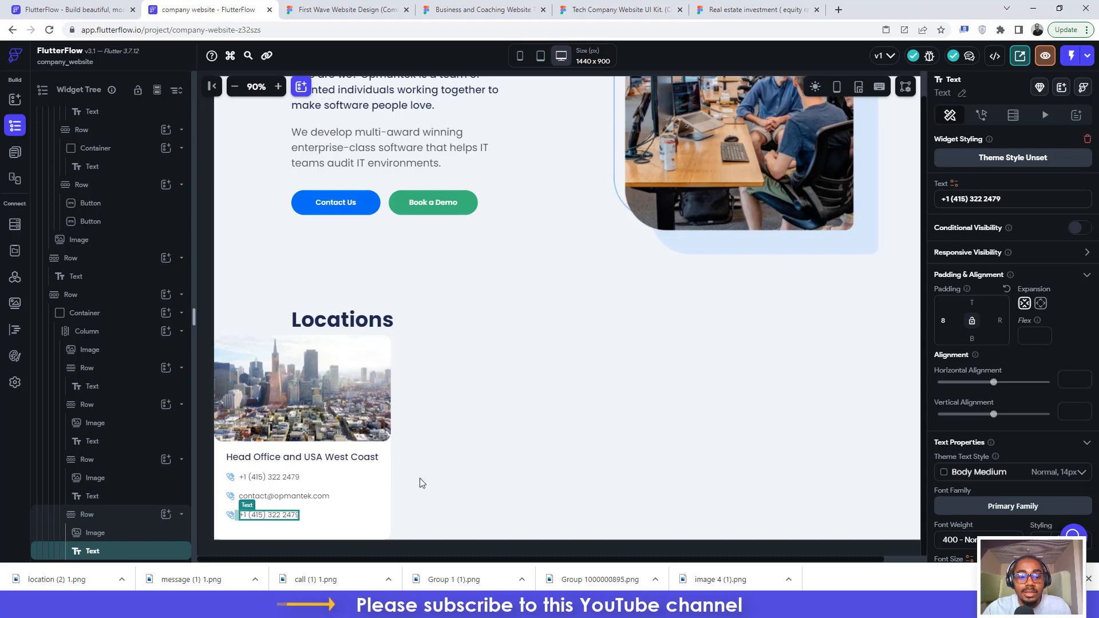
left_click_drag(1002, 199, 934, 210)
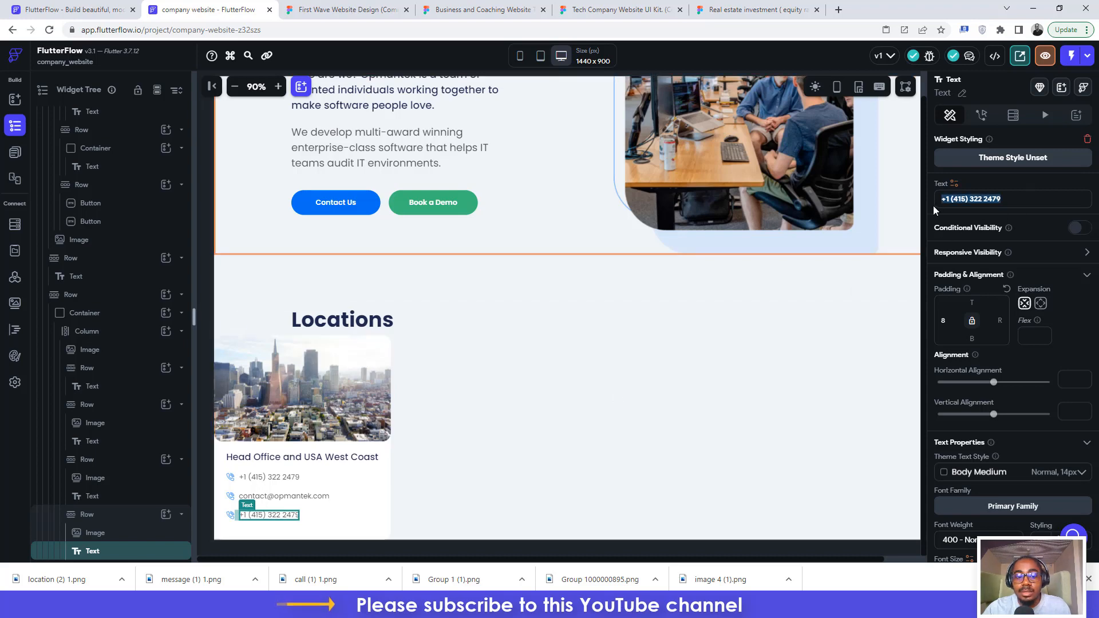
type("One Harbor Drive, Suite 300, Sausalito, CA, 94965 United States of America")
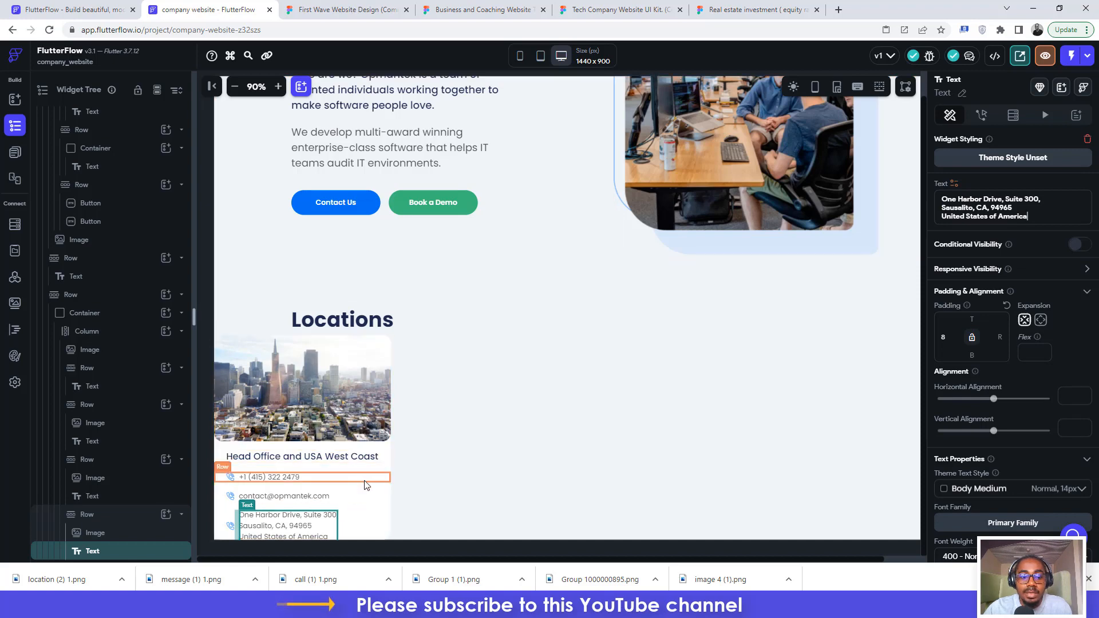
- Set the address text to expanded, compare its wrapping with Figma, and remove the first line break from the address
left_click(1041, 322)
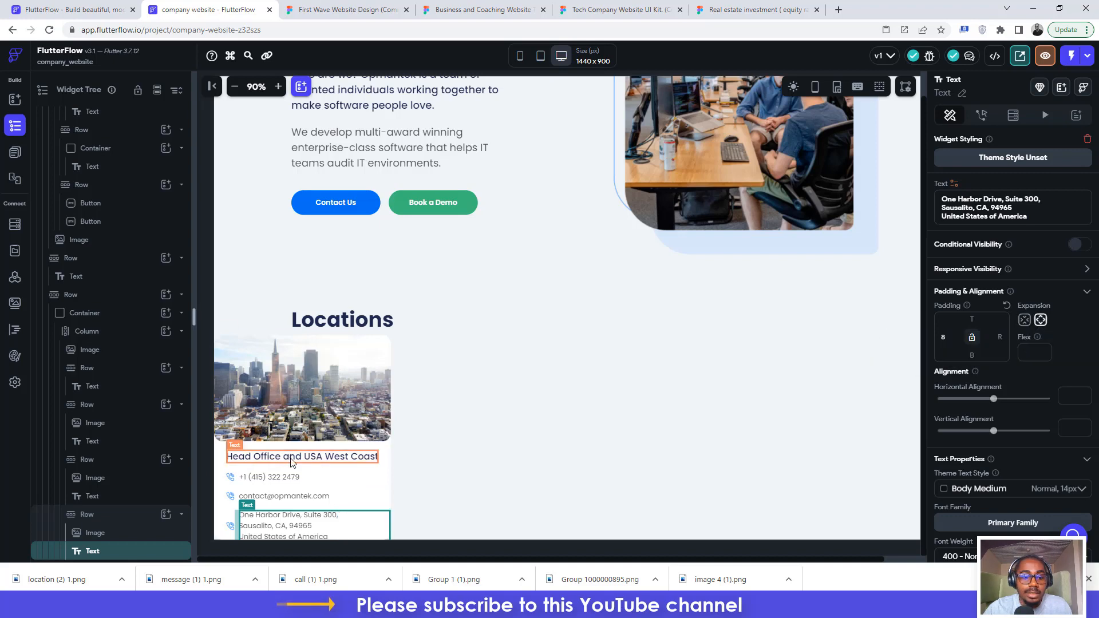
left_click(347, 8)
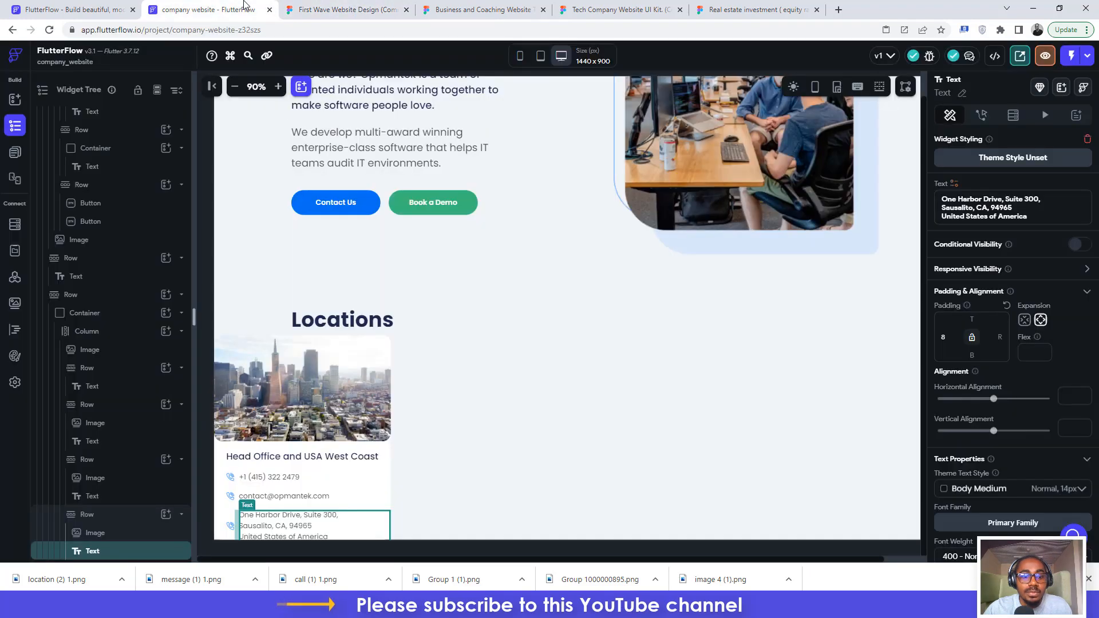
left_click(247, 8)
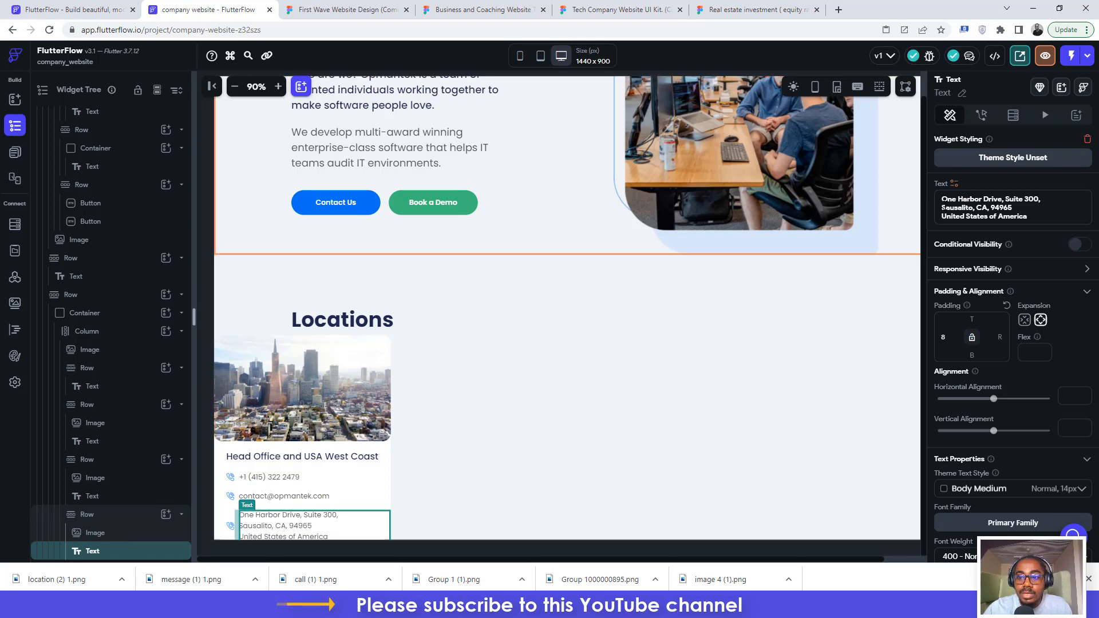
left_click(941, 207)
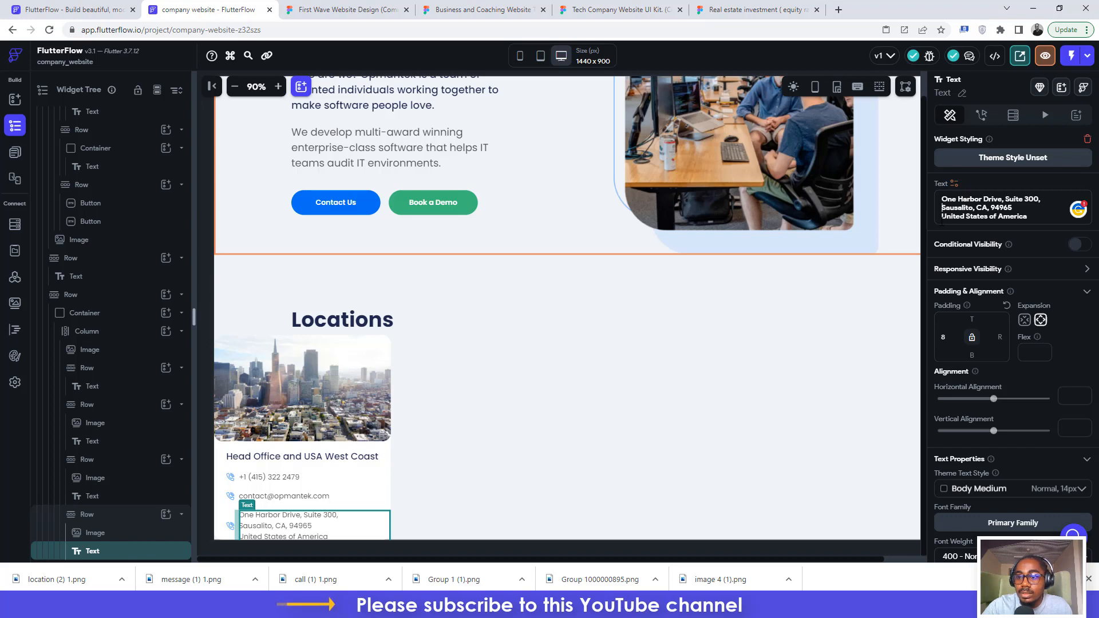
key("BackSpace")
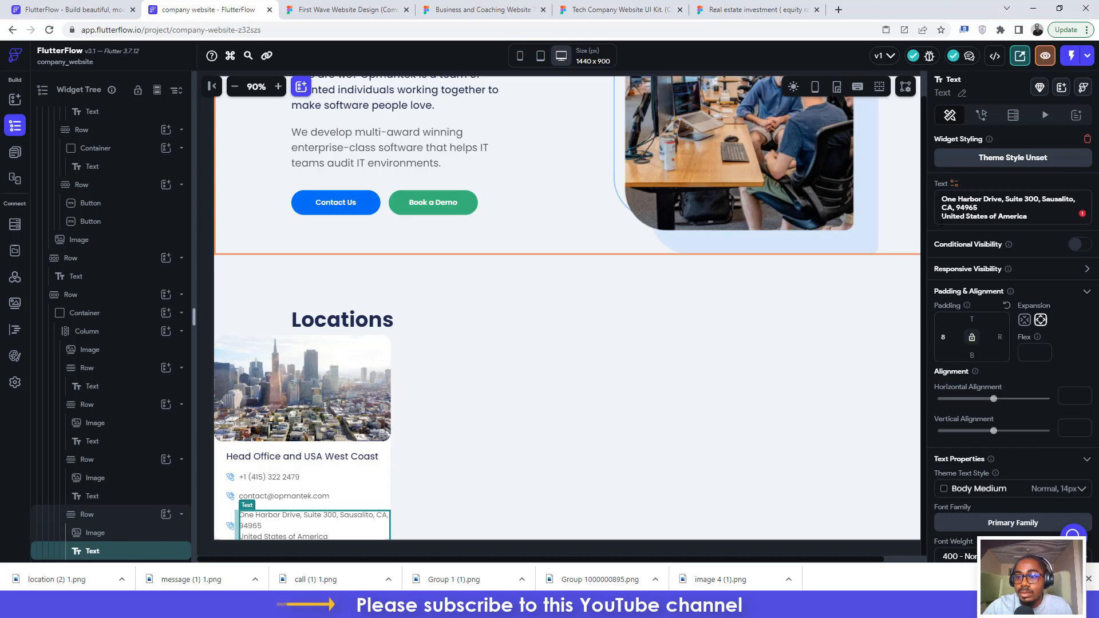
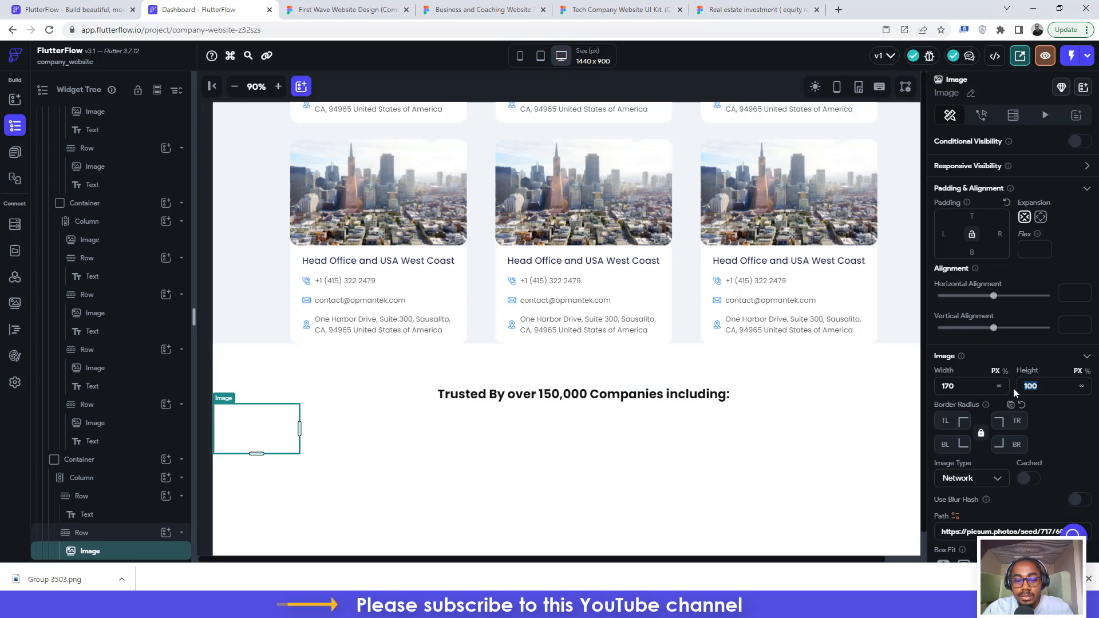
- Set the logo image's height to 71, change its type to Asset, and upload Group 3503.png as its source
type("71")
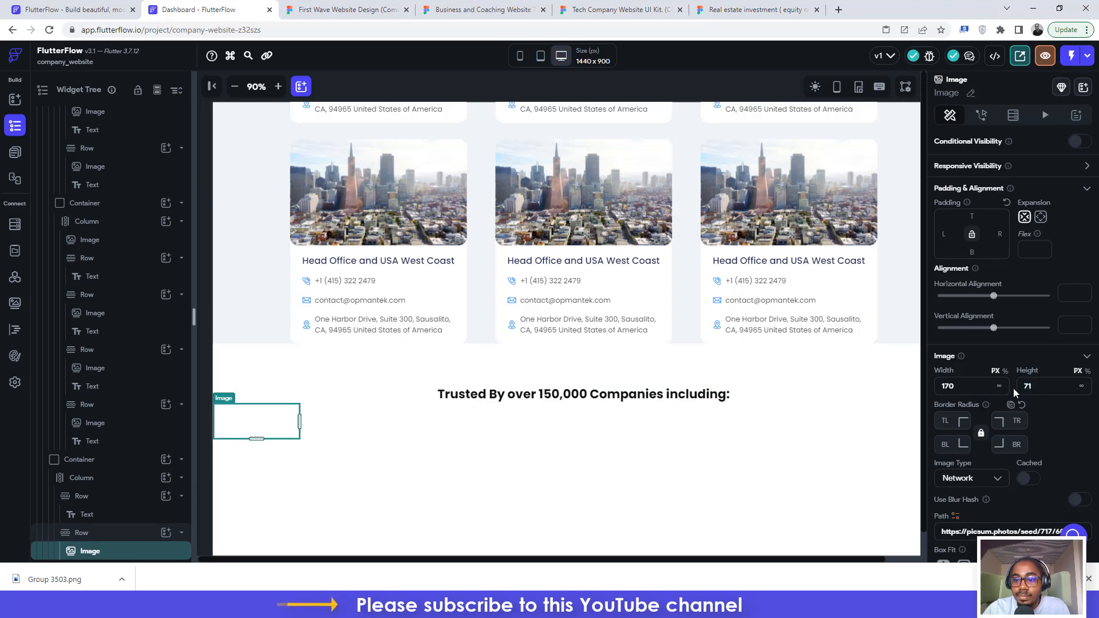
left_click(975, 480)
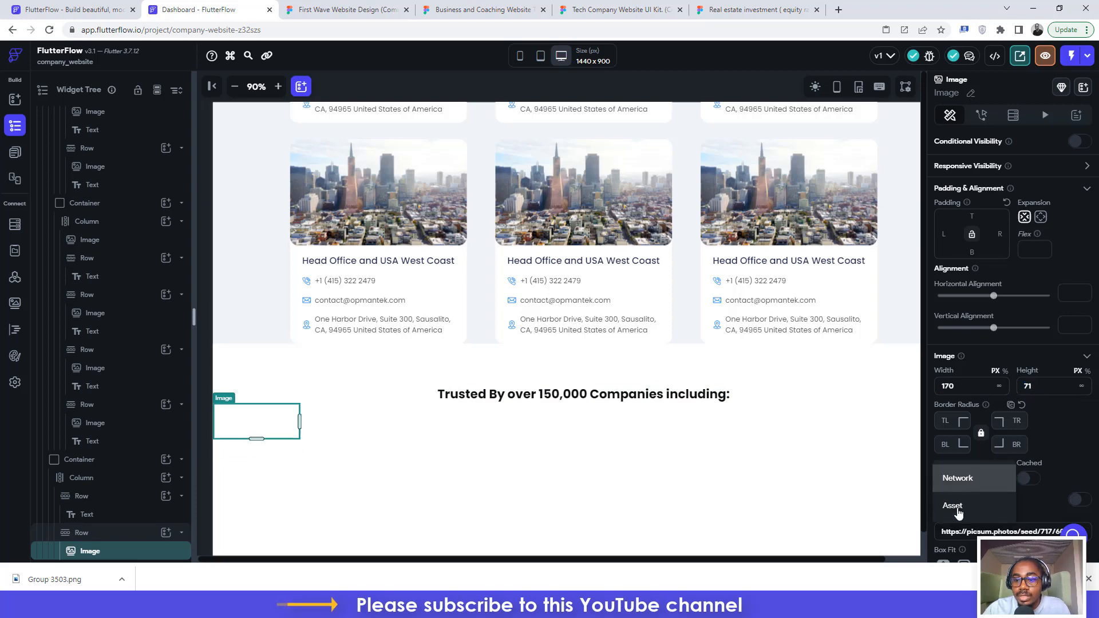
left_click(952, 505)
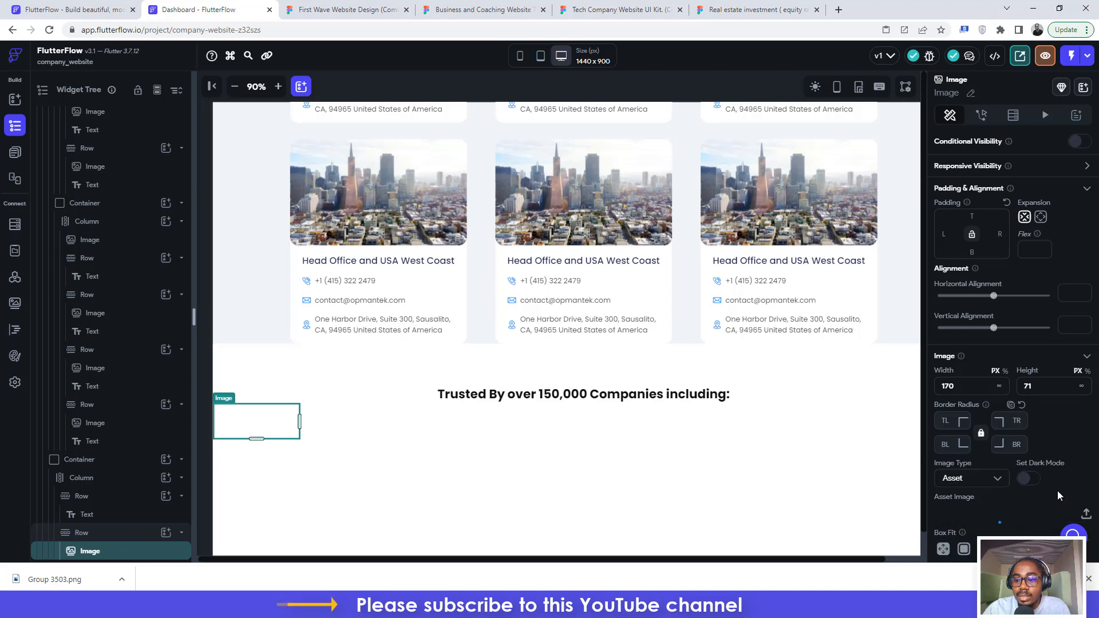
left_click(1086, 516)
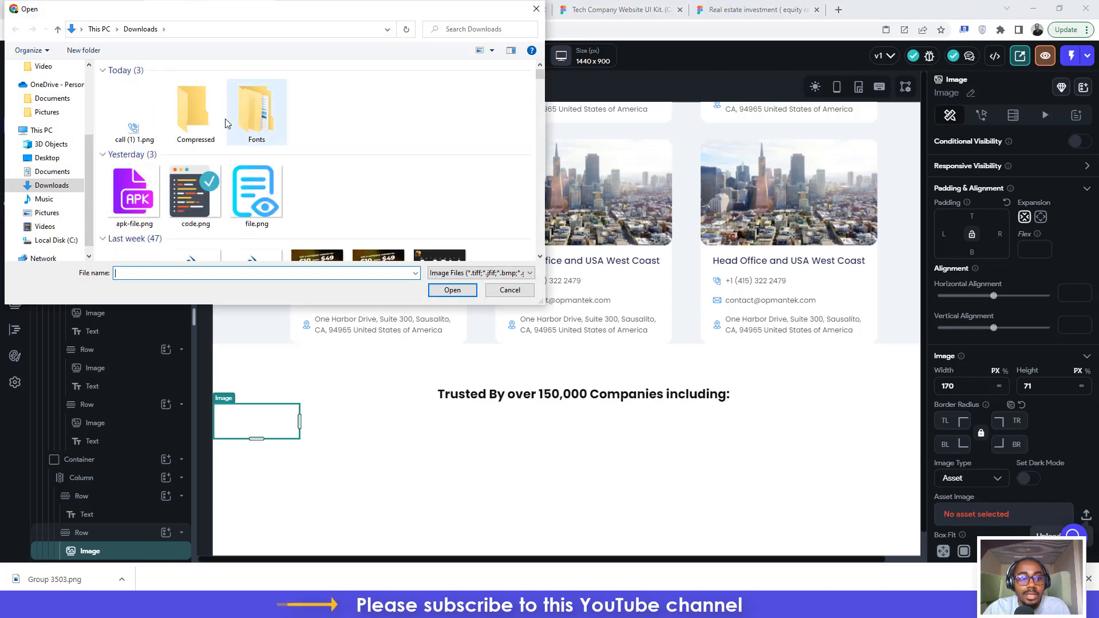
left_click(131, 129)
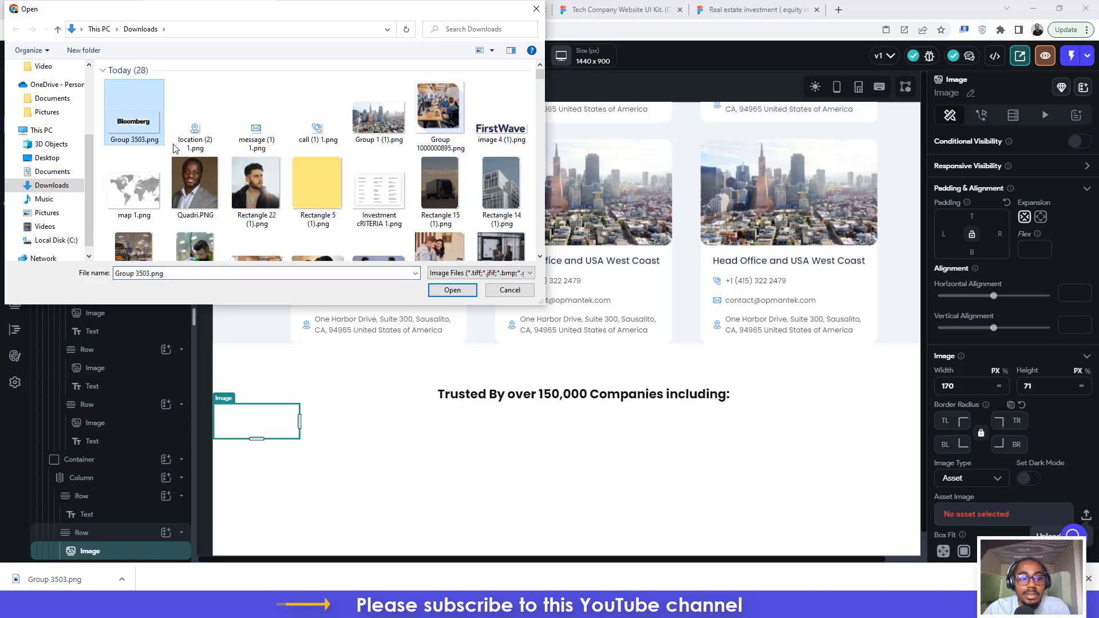
left_click(444, 288)
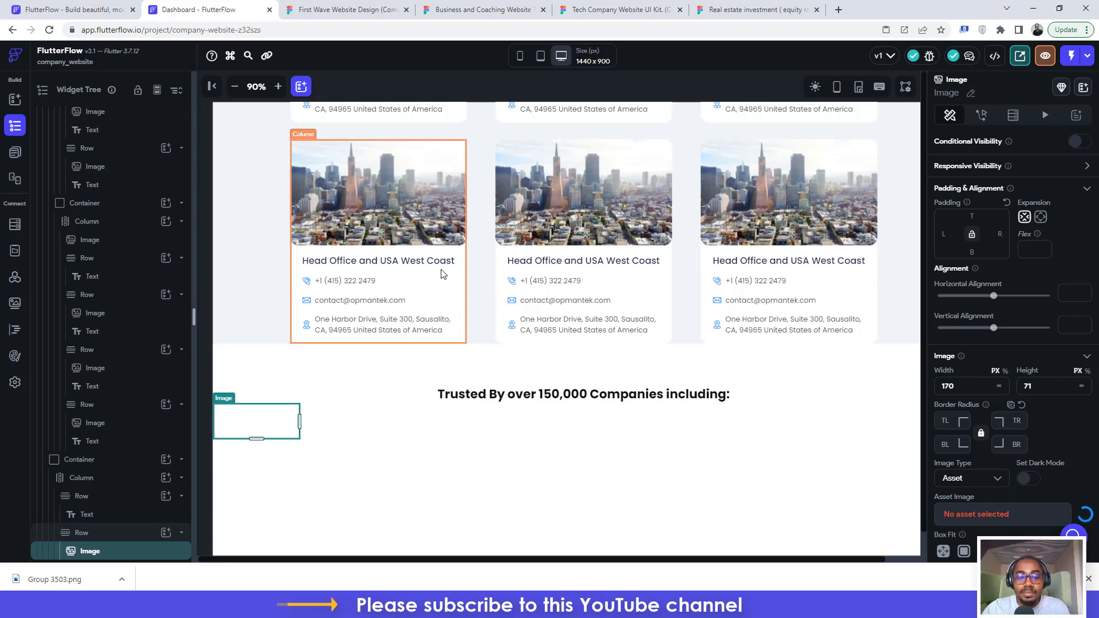
- Switch to Figma and inspect the dimensions and spacing of the Stanford University logo in the Trusted By section
left_click(320, 9)
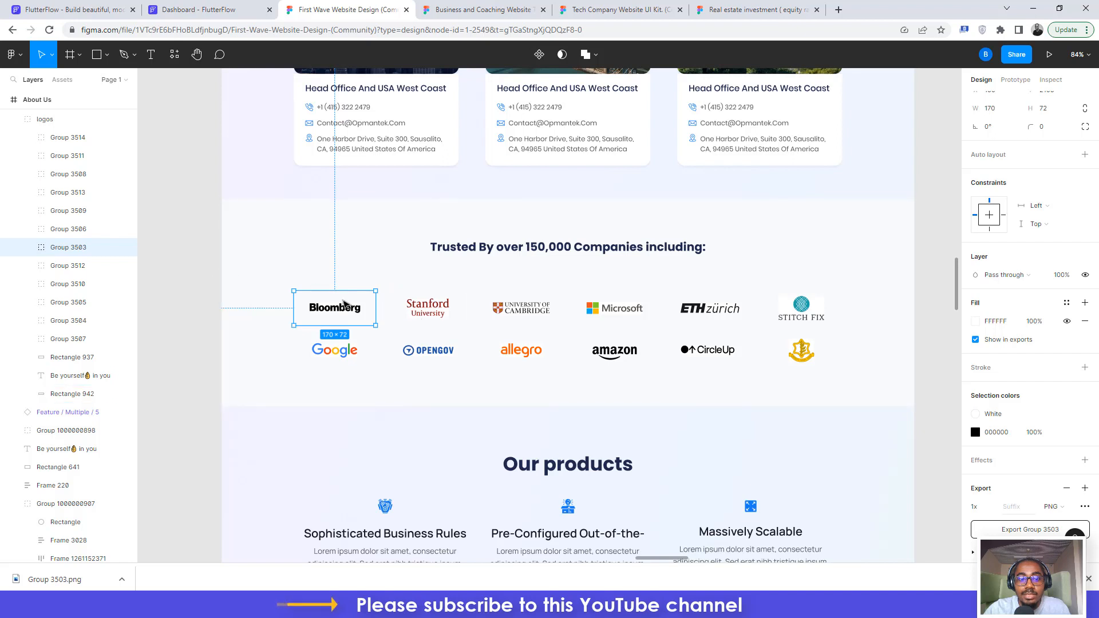
left_click(418, 308)
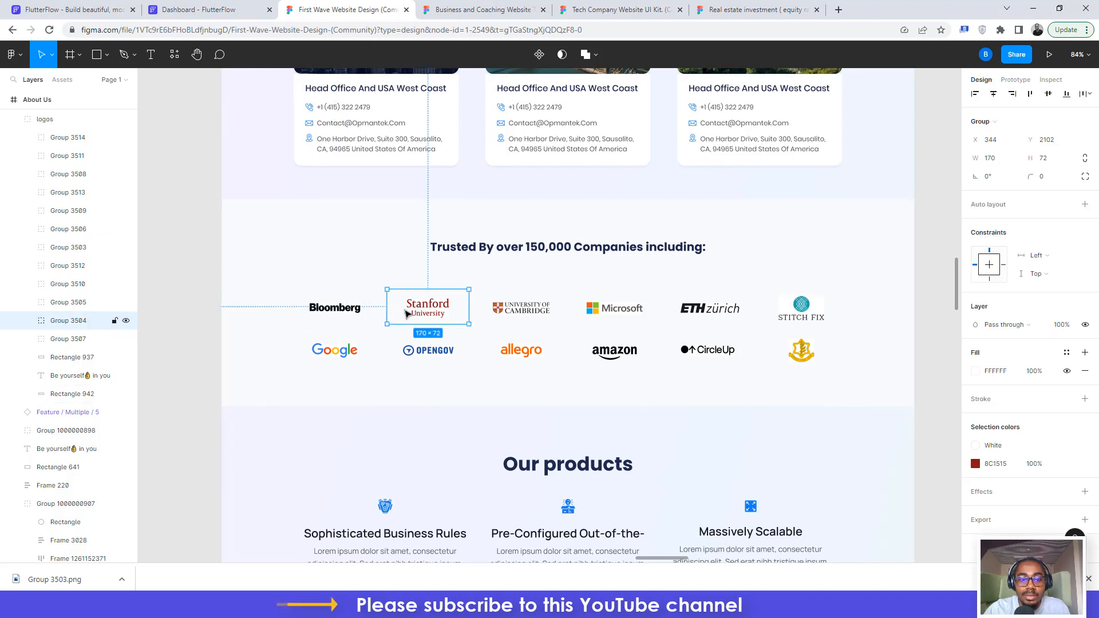
left_click(1054, 82)
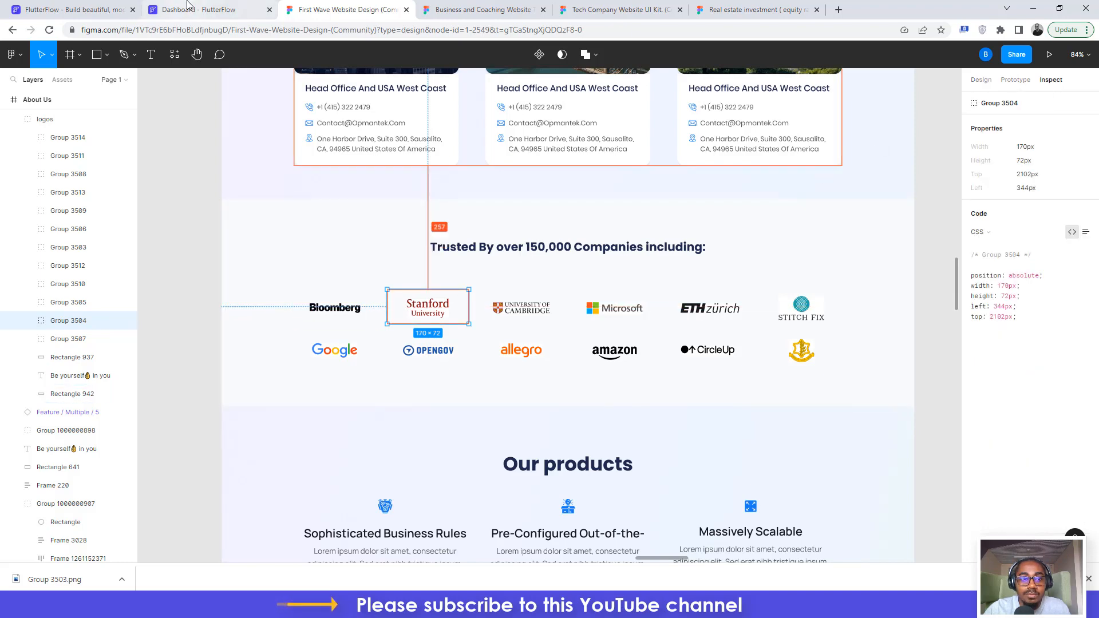
- Switch to FlutterFlow, duplicate the Bloomberg logo image, and set the copy's left padding to 24, checking the logo spacing in Figma
left_click(206, 10)
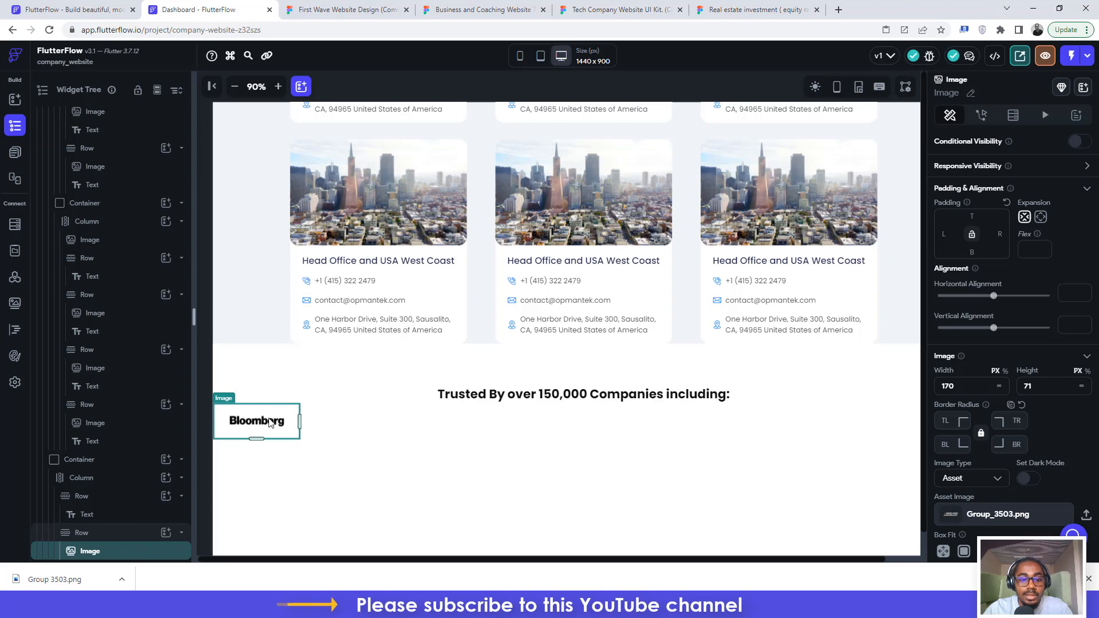
key("ctrl+d")
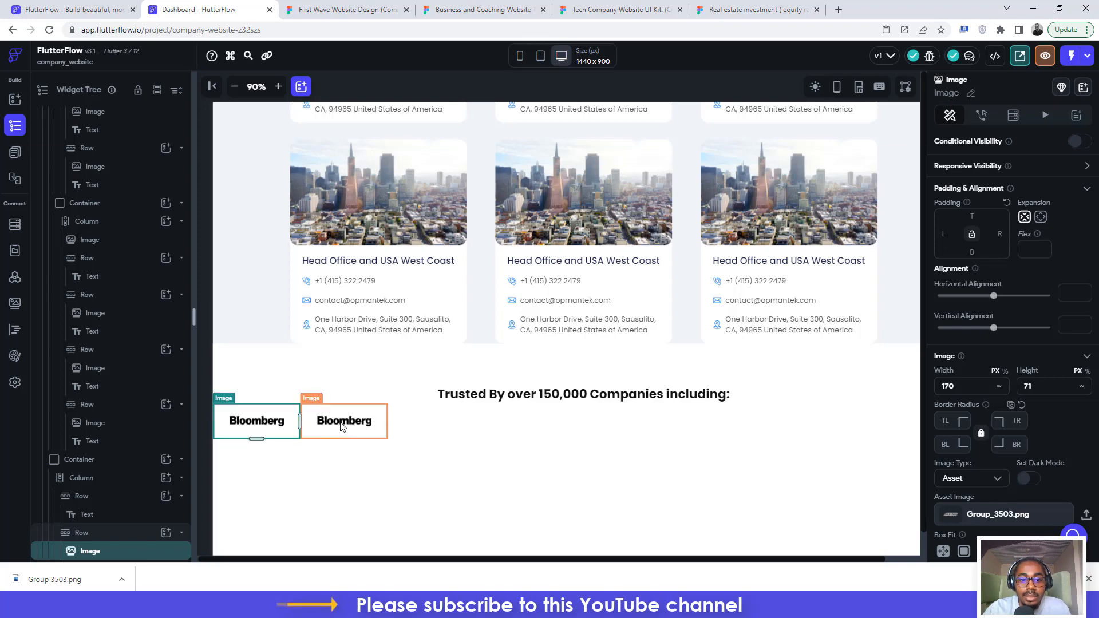
left_click(342, 427)
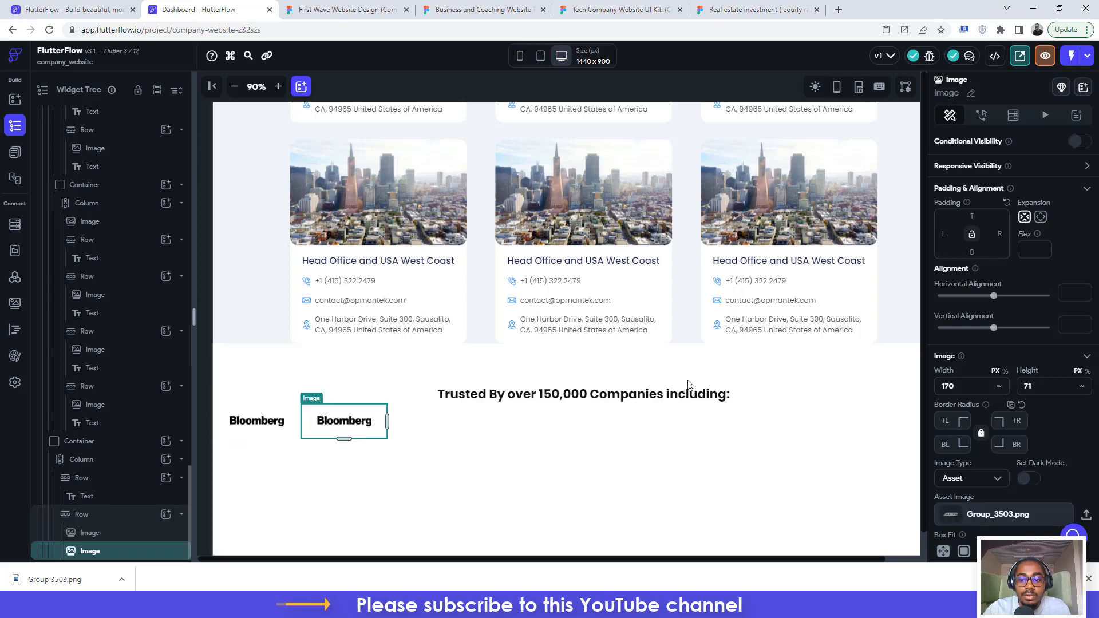
left_click(944, 234)
type("24")
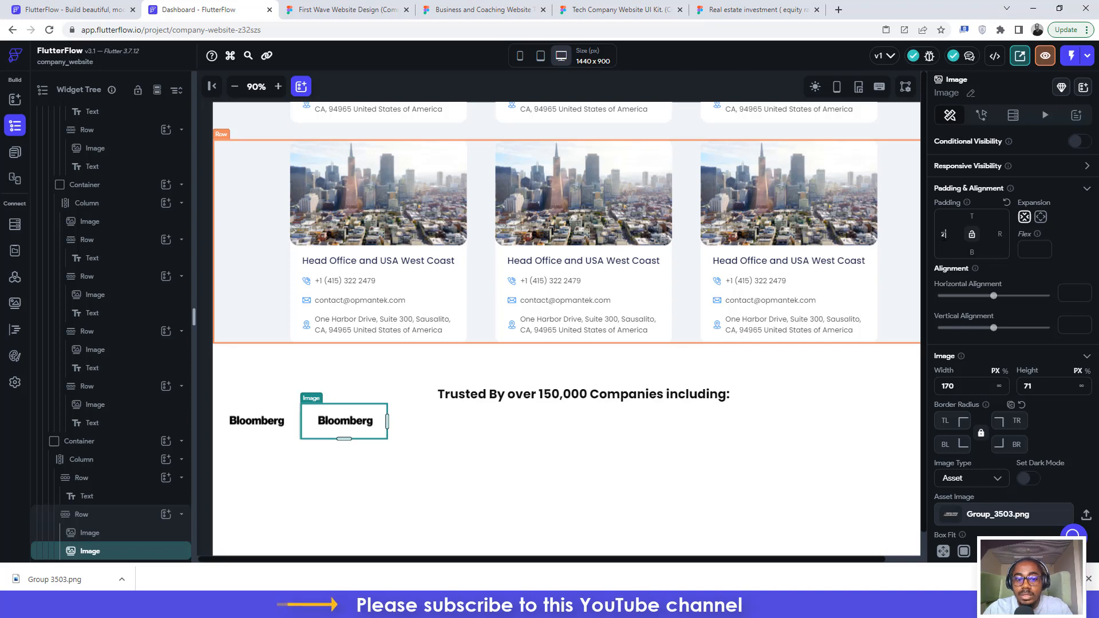
left_click(343, 9)
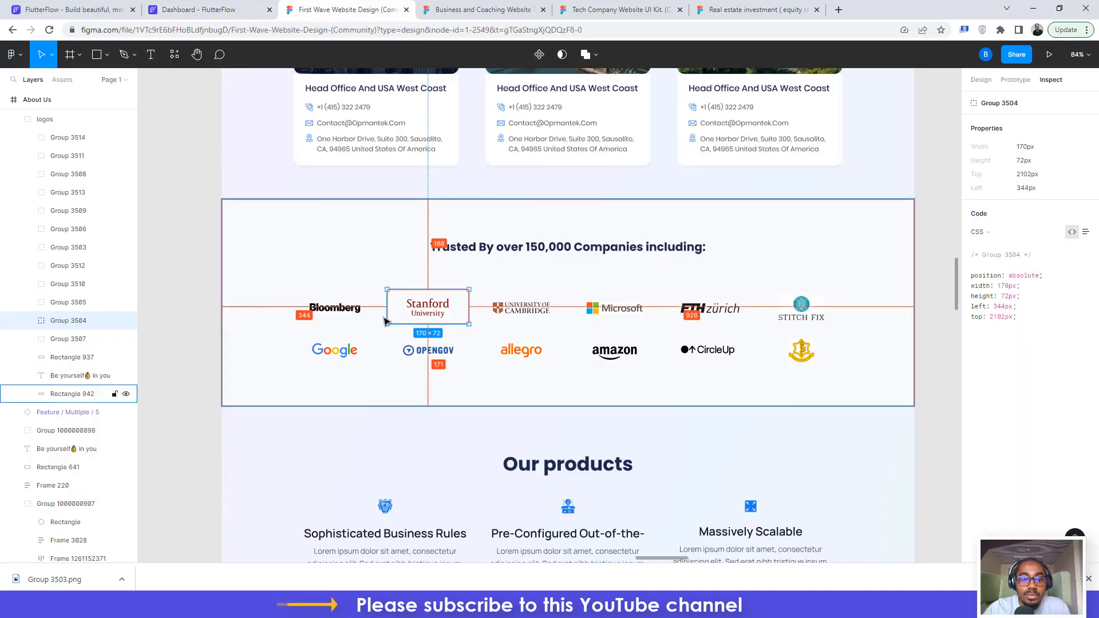
left_click(226, 10)
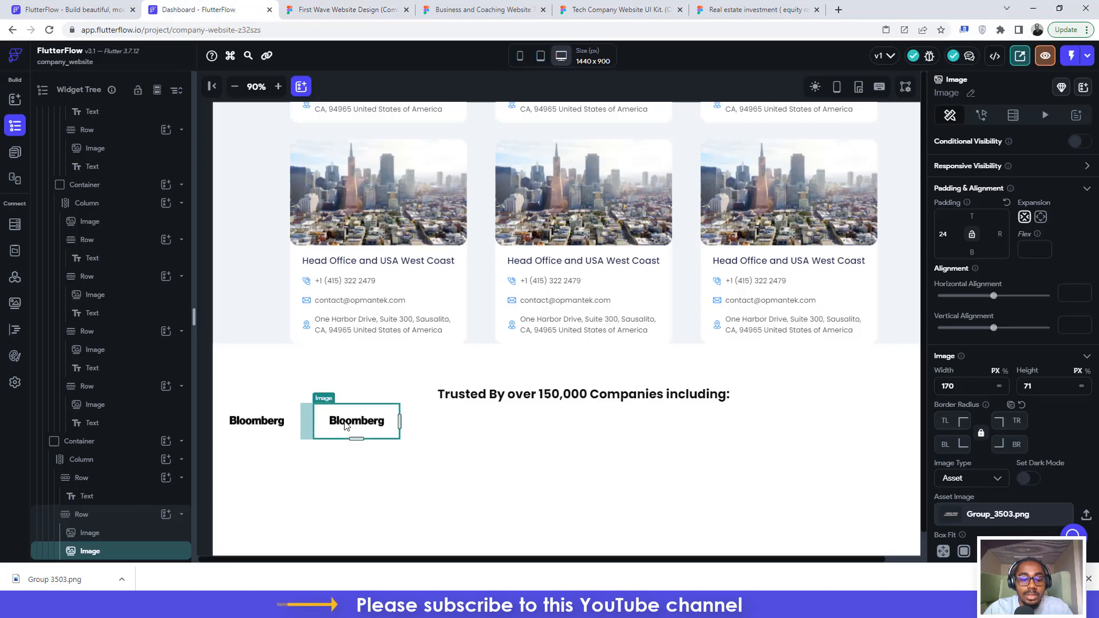
- Add more copies of the padded Bloomberg logo until the row holds six logos
left_click(367, 10)
left_click(226, 9)
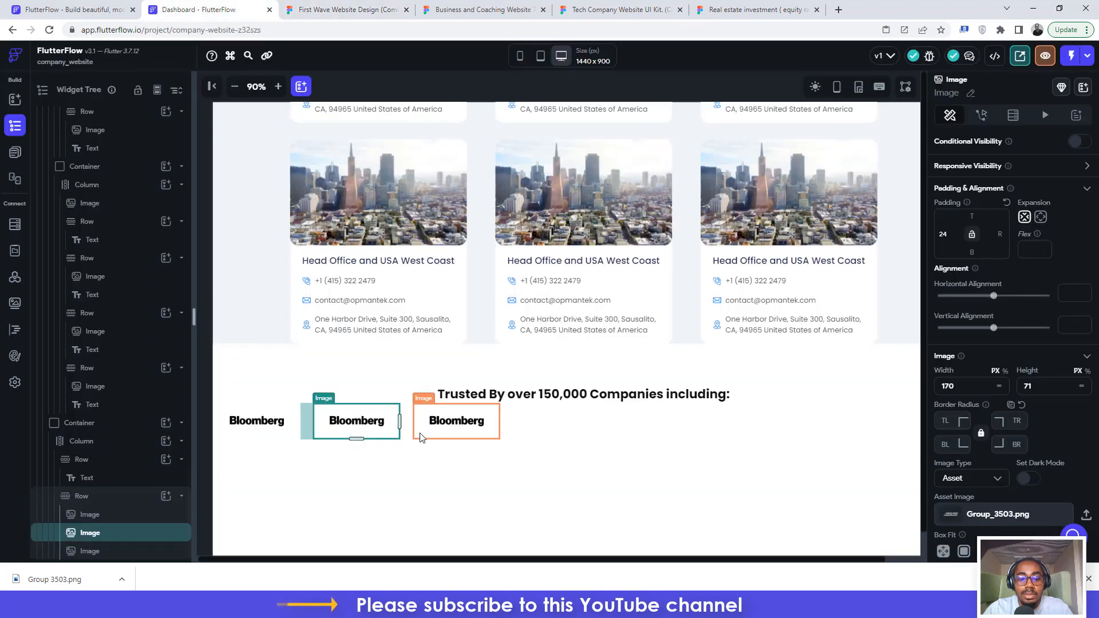
key("ctrl+v")
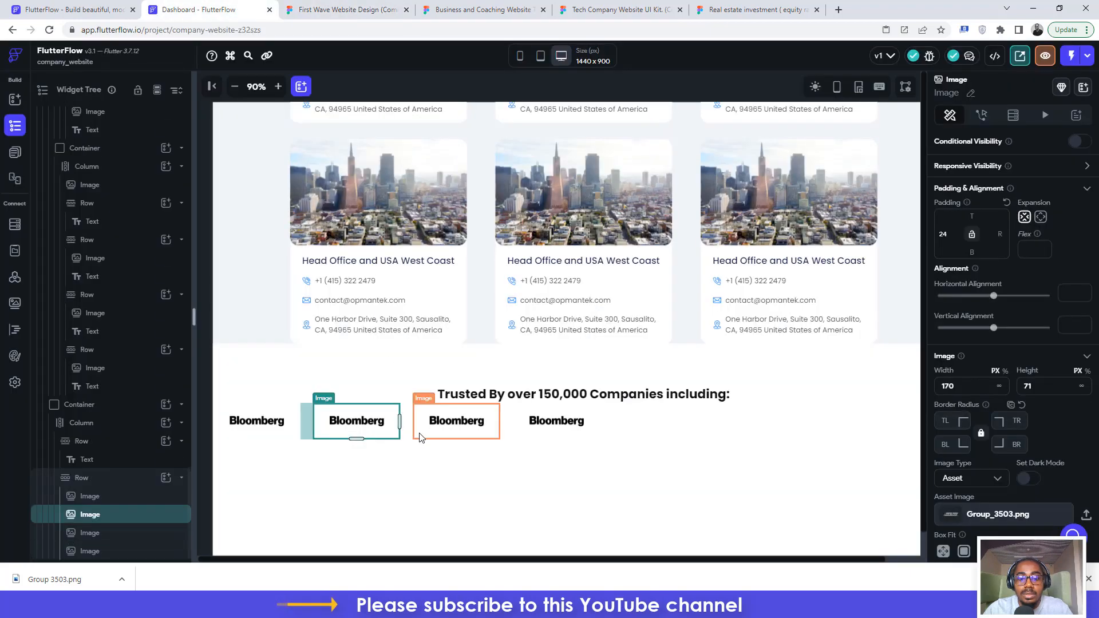
key("ctrl+v")
key("ctrl+v")
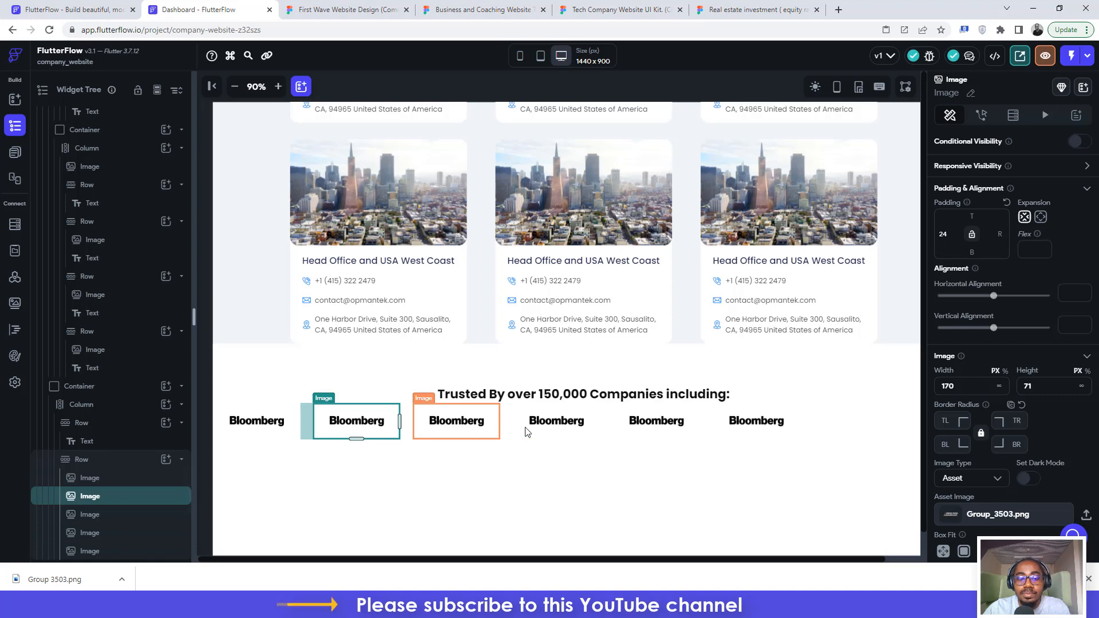
- Center the logo row's main axis alignment and set its top padding to 68, matching the heading gap in Figma
left_click(815, 422)
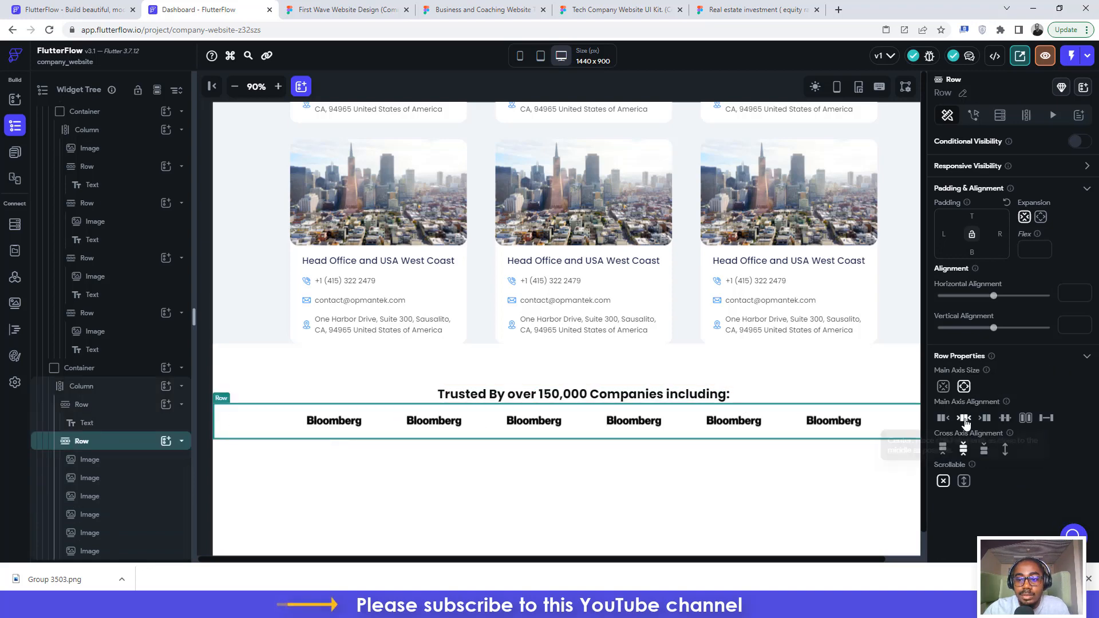
left_click(366, 8)
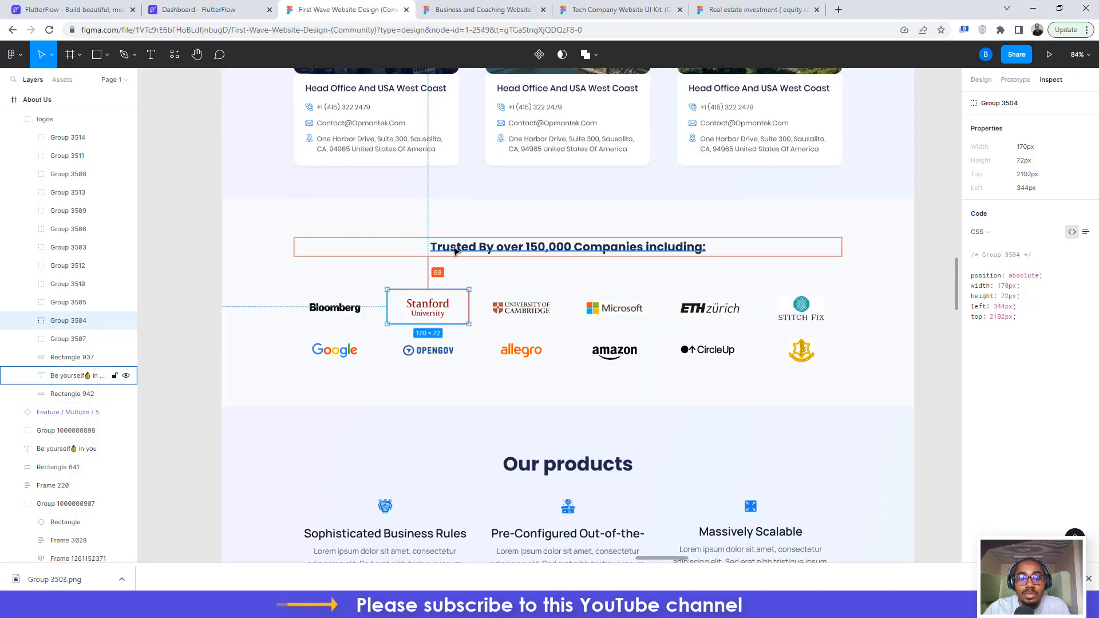
left_click(198, 9)
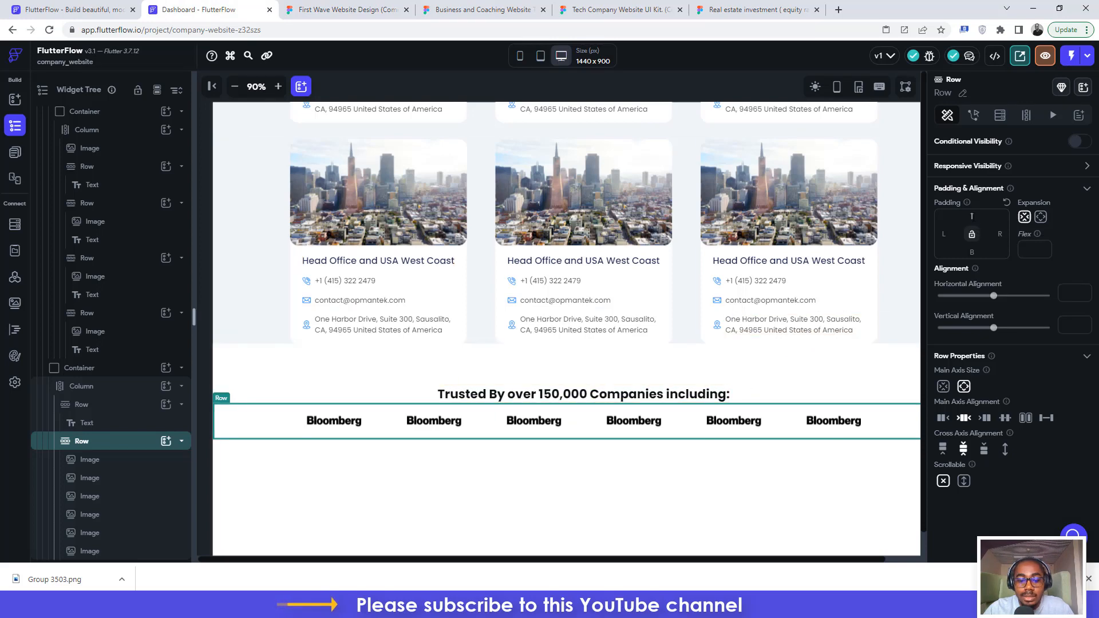
type("68")
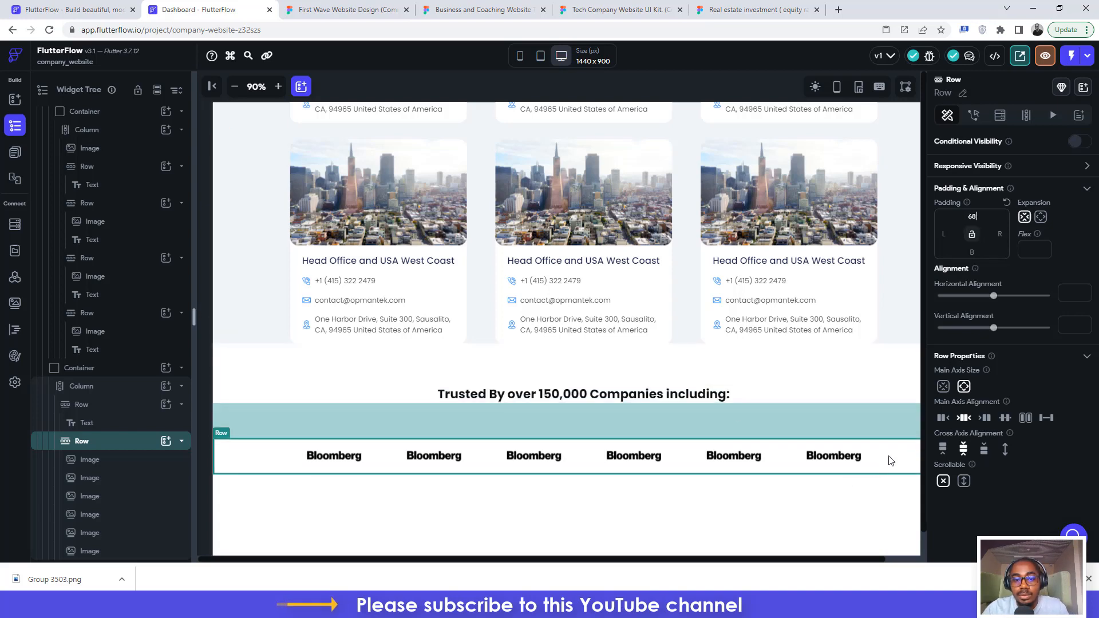
- Duplicate the logo row and, after checking the OpenGov logo's placement in Figma, set the lower row's top padding to 19
key("ctrl+d")
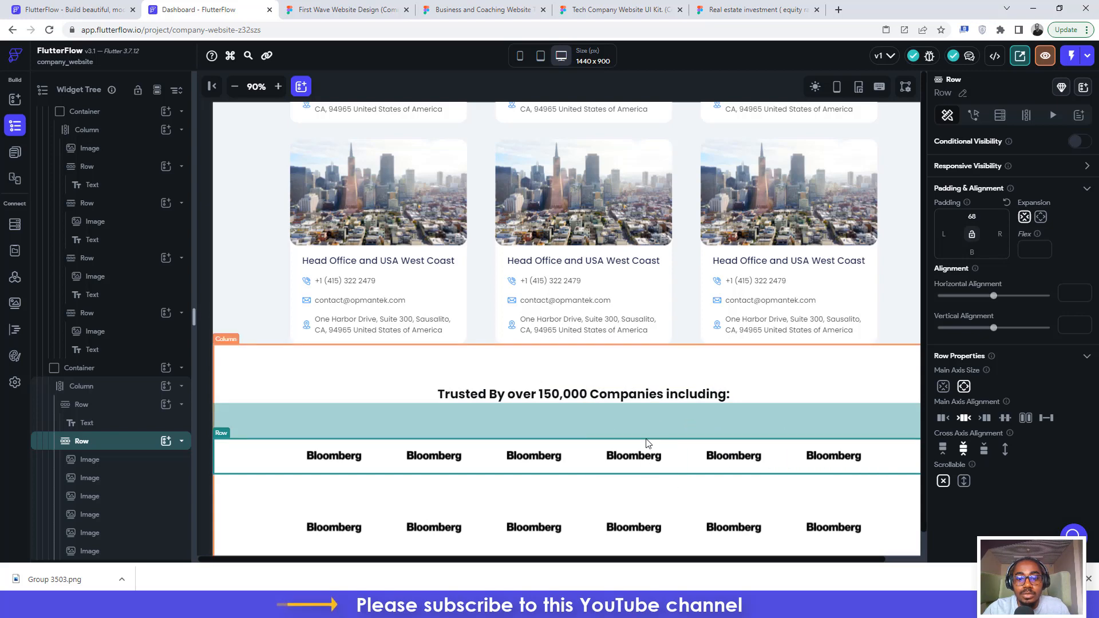
scroll(657, 487, "down", 1)
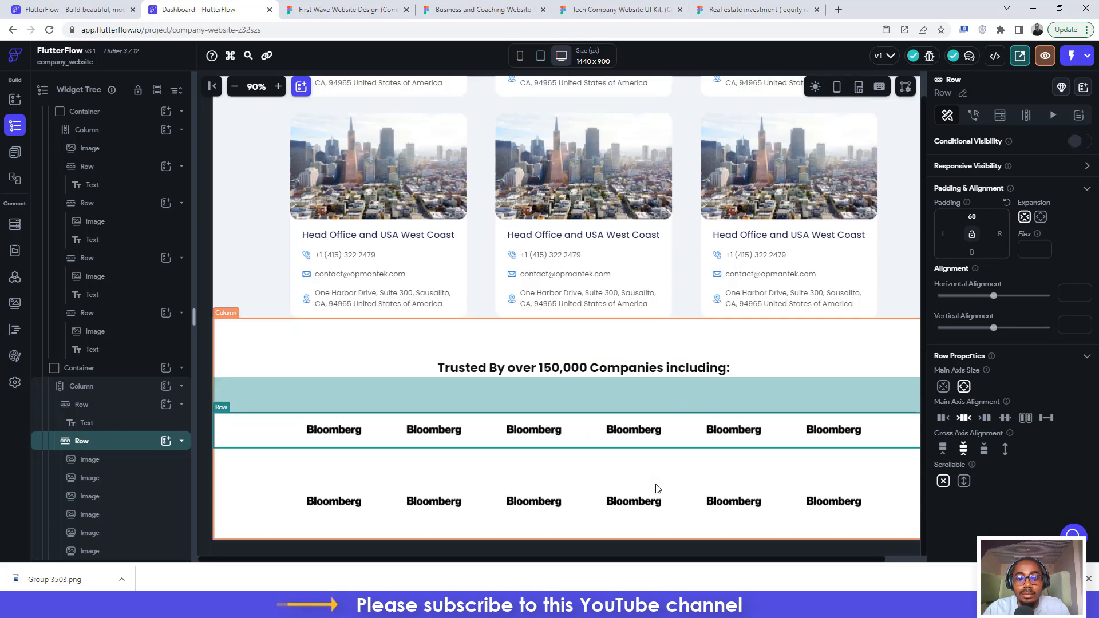
left_click(359, 9)
left_click(420, 344)
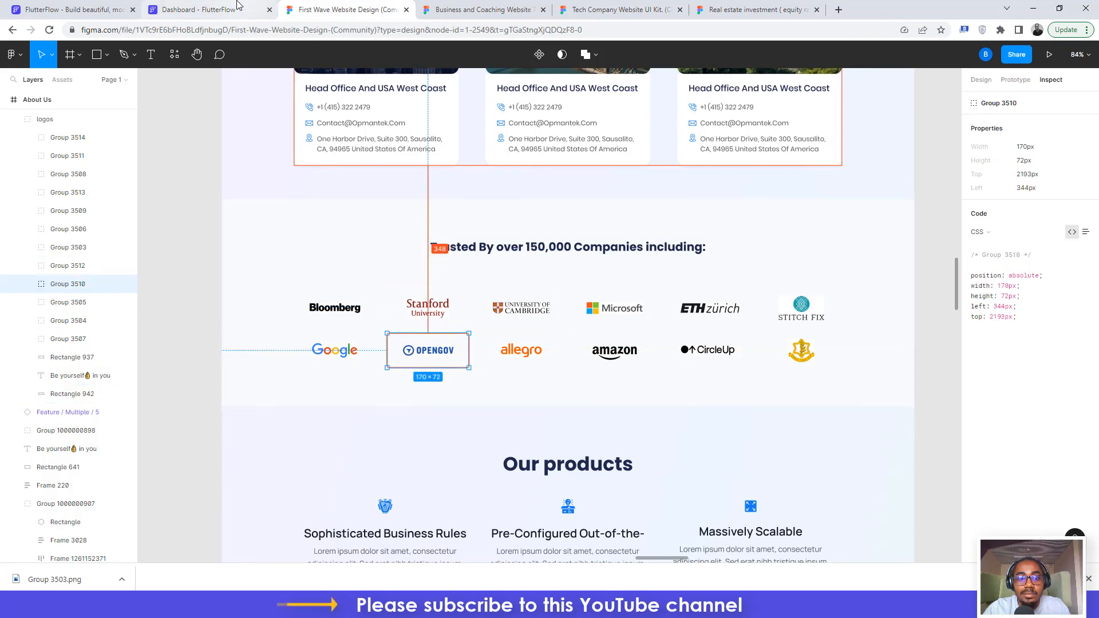
left_click(194, 9)
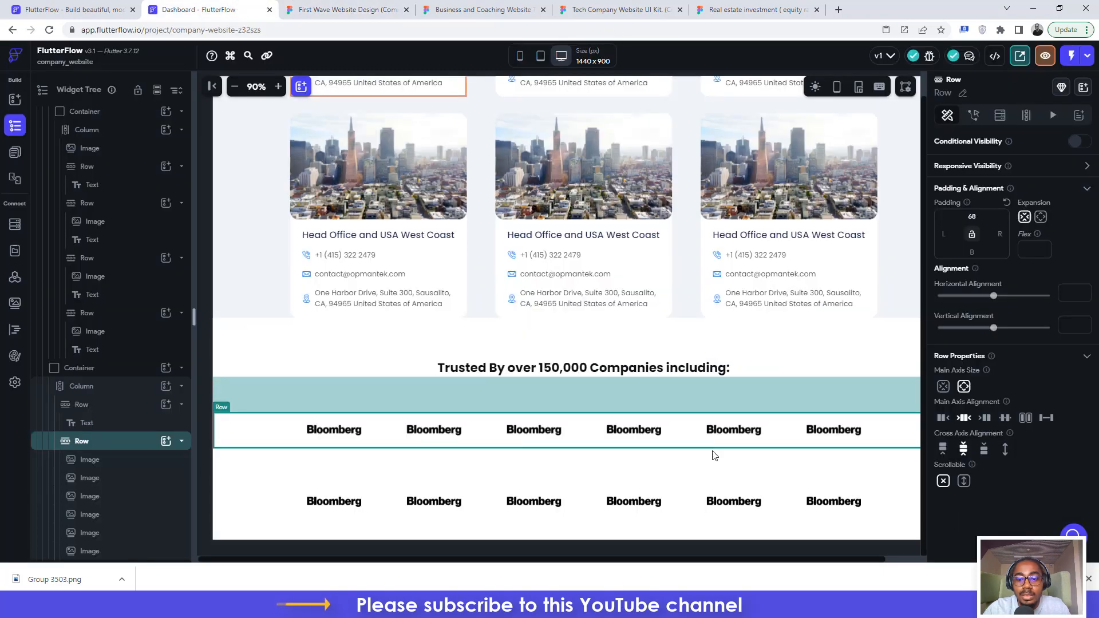
left_click(898, 512)
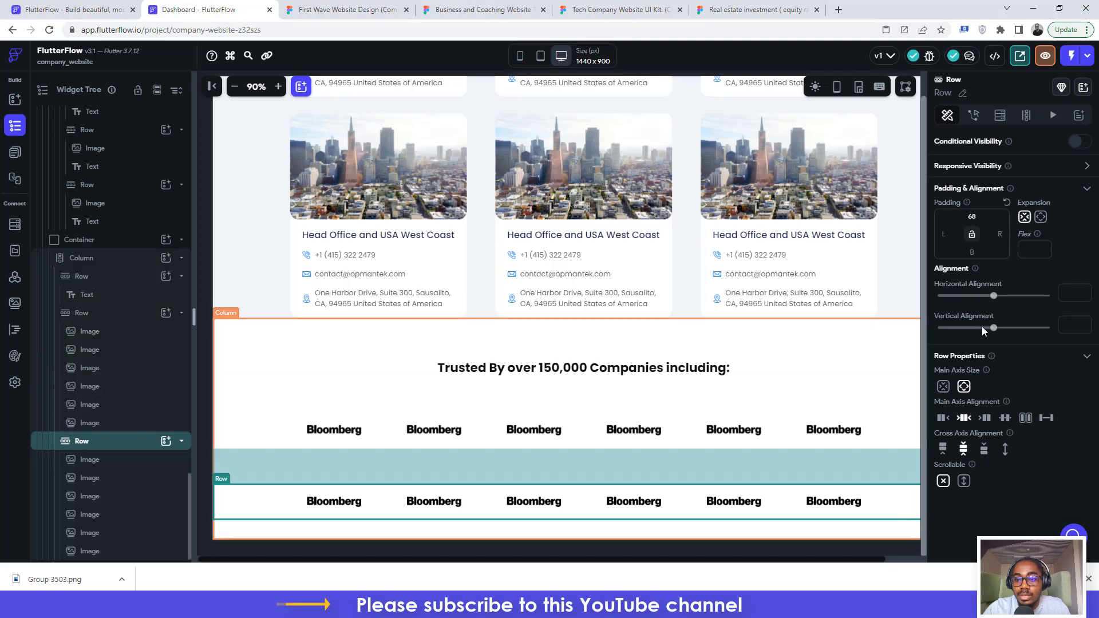
left_click(977, 216)
type("19")
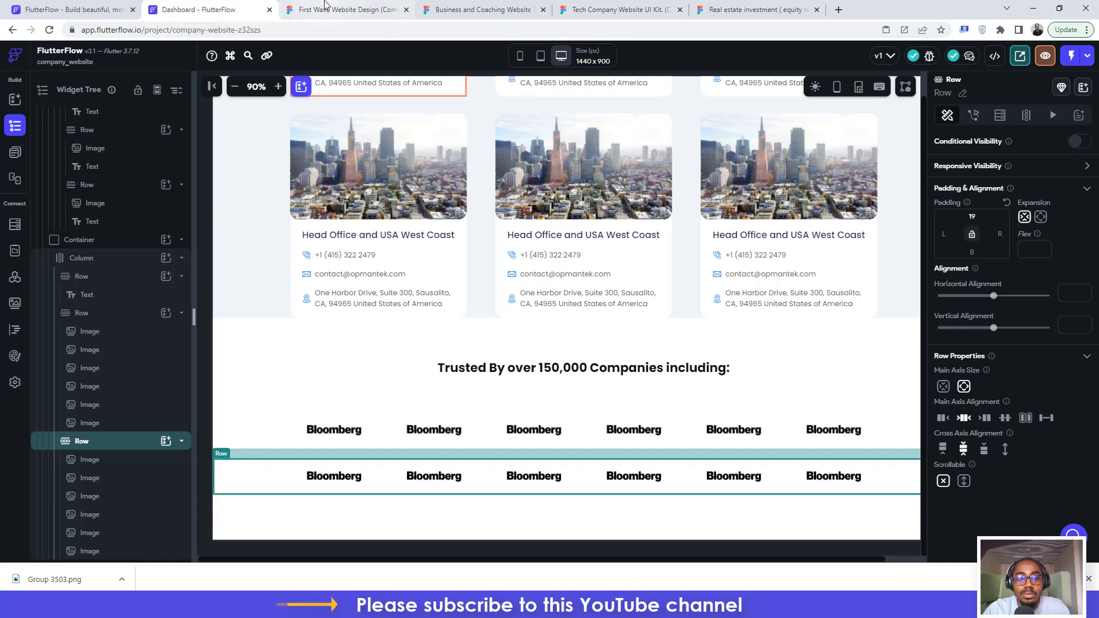
- Inspect the Our products section's dimensions in Figma and add a container to the HomePage's main column in FlutterFlow
left_click(343, 10)
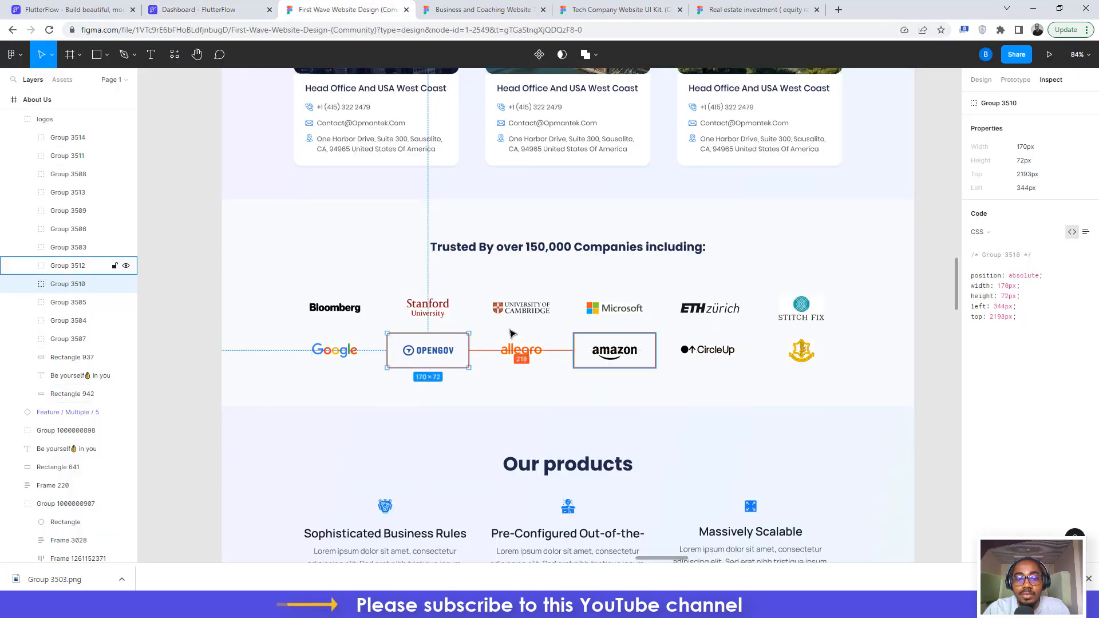
scroll(618, 349, "down", 4)
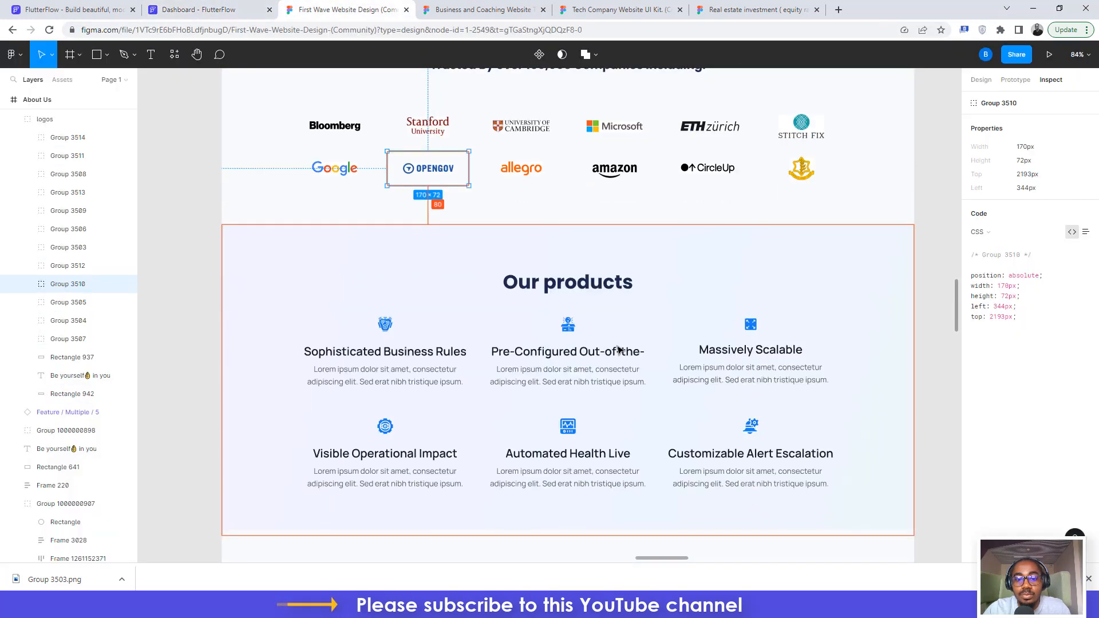
left_click(929, 213)
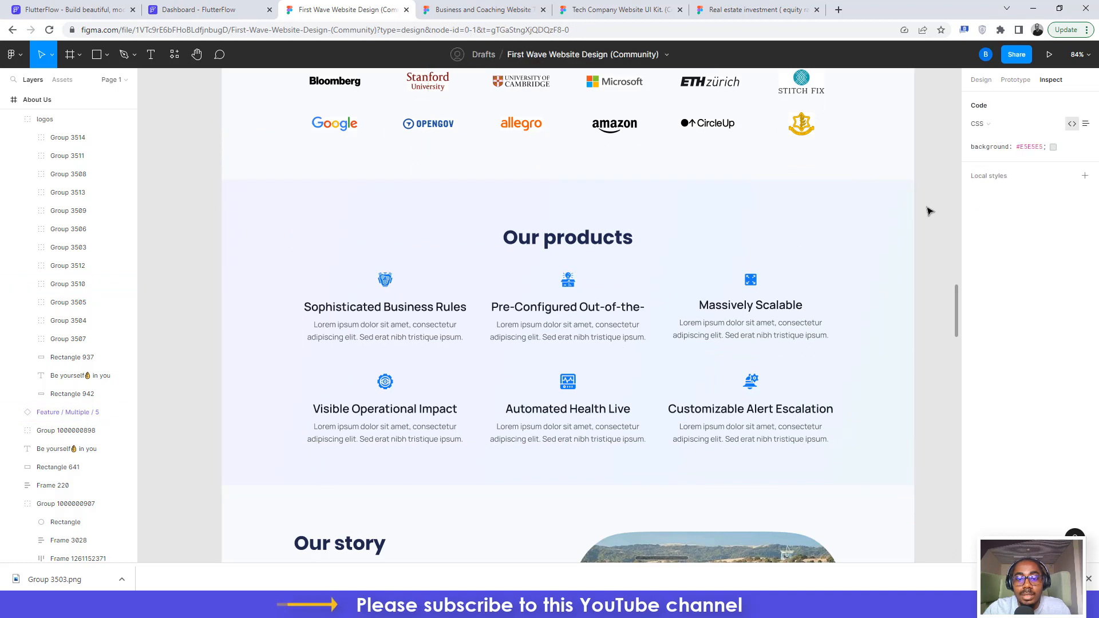
left_click(450, 201)
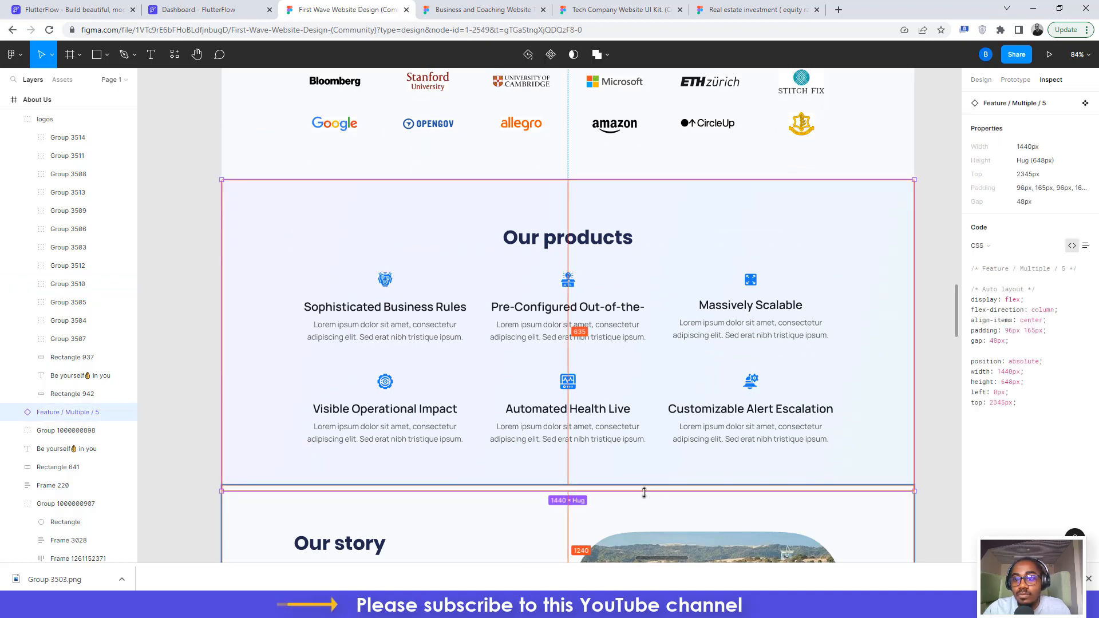
left_click(198, 9)
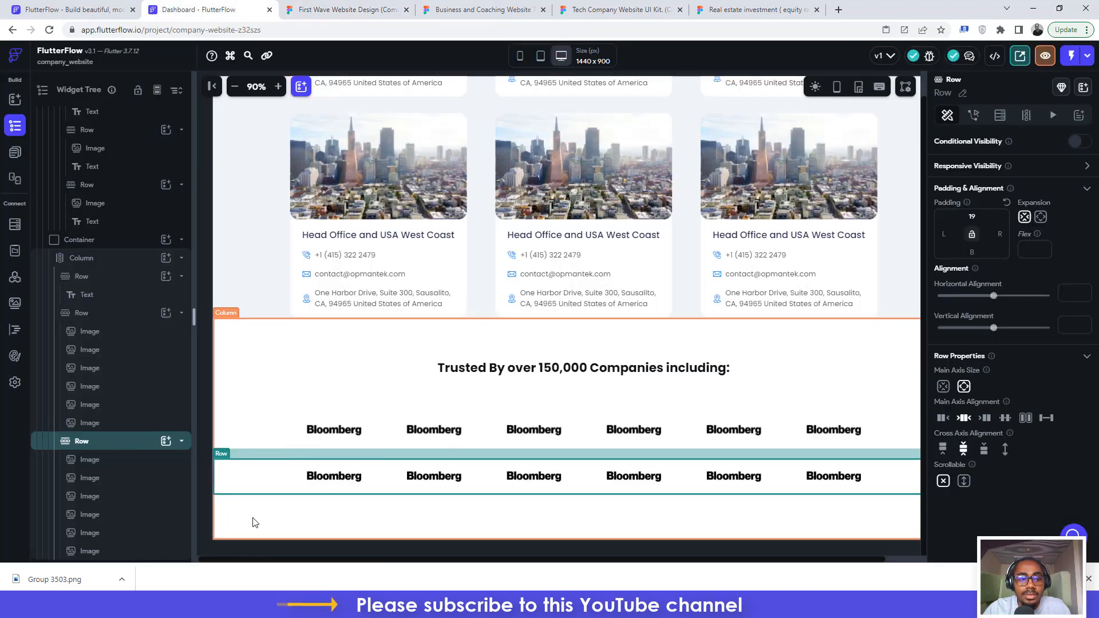
left_click(271, 269)
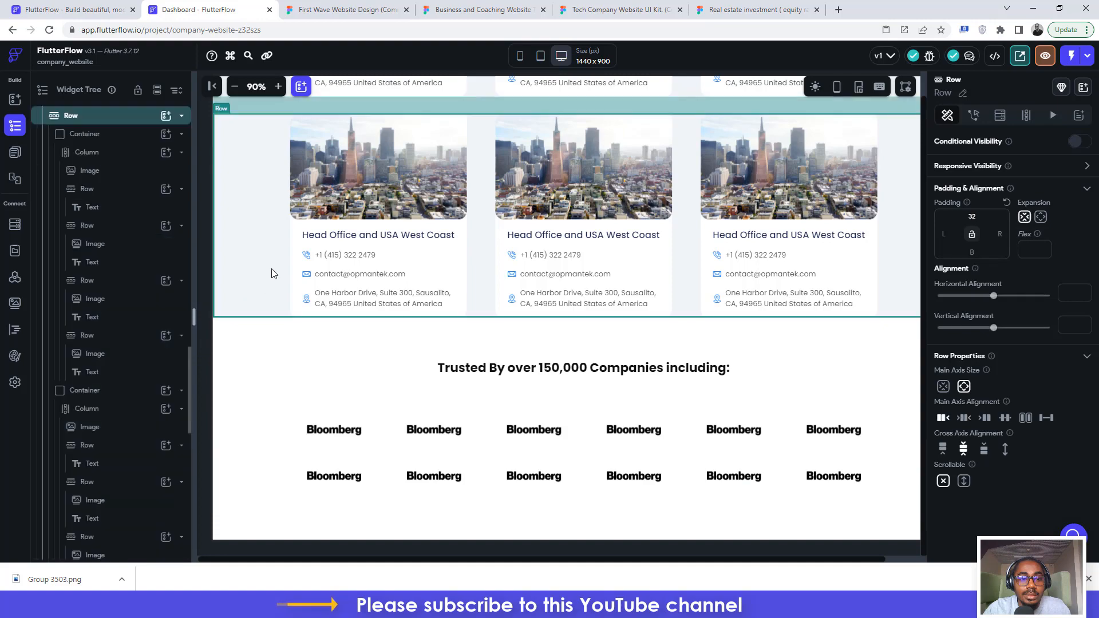
scroll(272, 268, "up", 5)
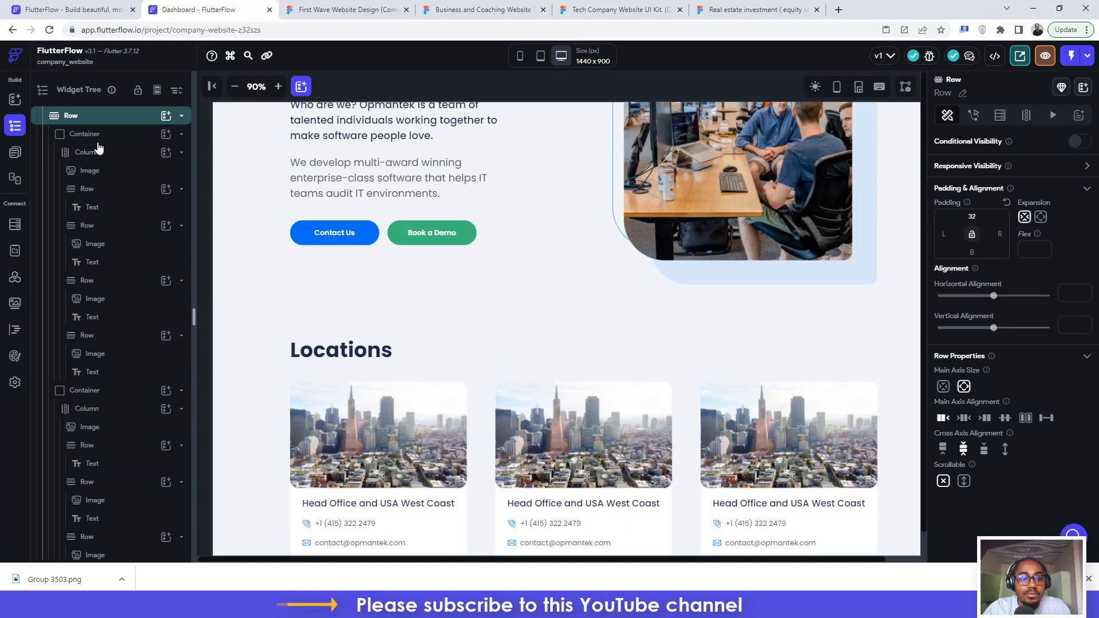
scroll(100, 150, "up", 10)
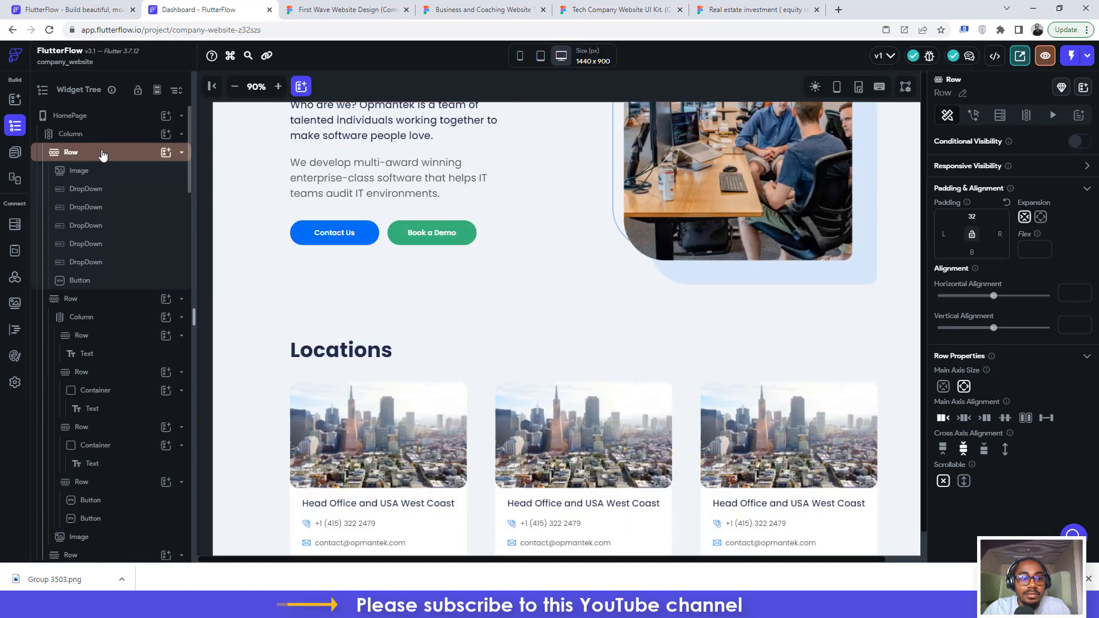
left_click(71, 134)
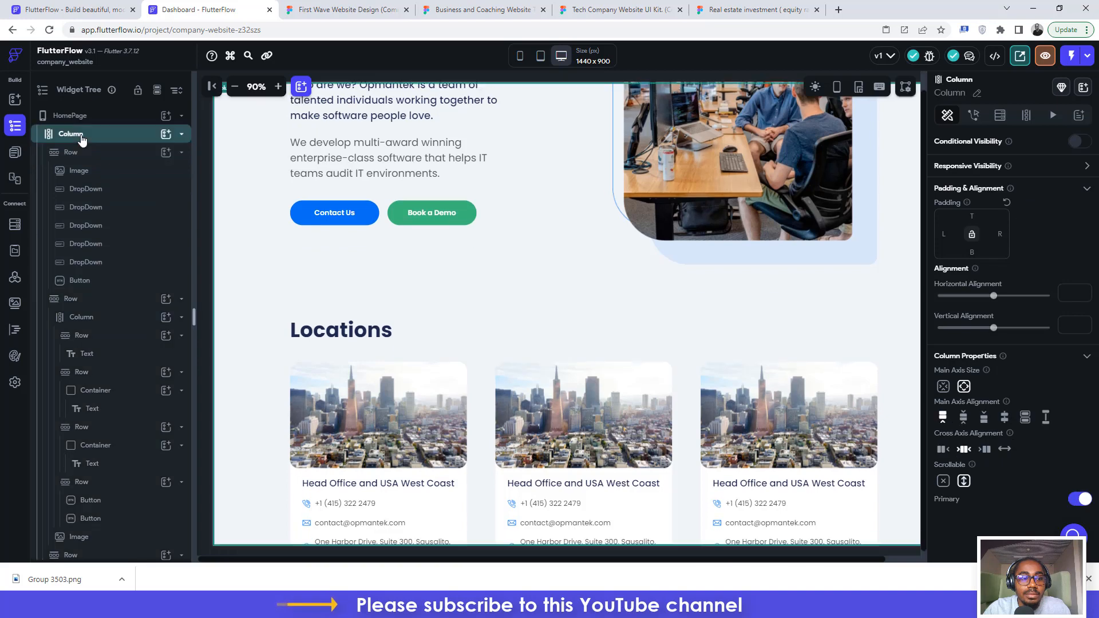
left_click(166, 134)
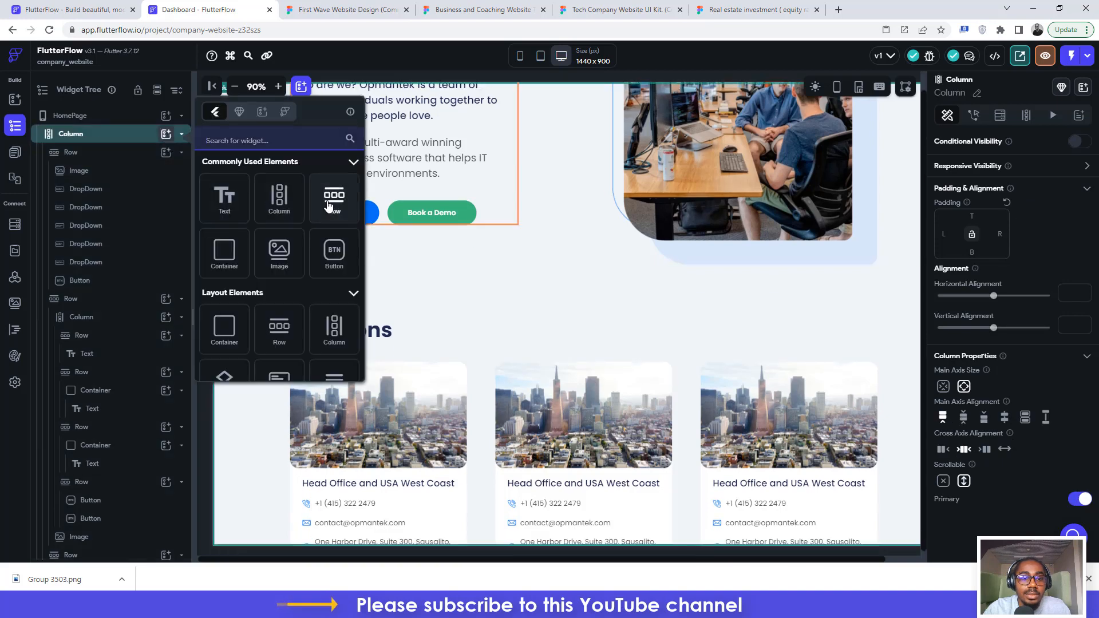
left_click(232, 256)
- Recheck the Our products section's dimensions in Figma and set the new FlutterFlow container's width to 1440 and height to 648
left_click(325, 9)
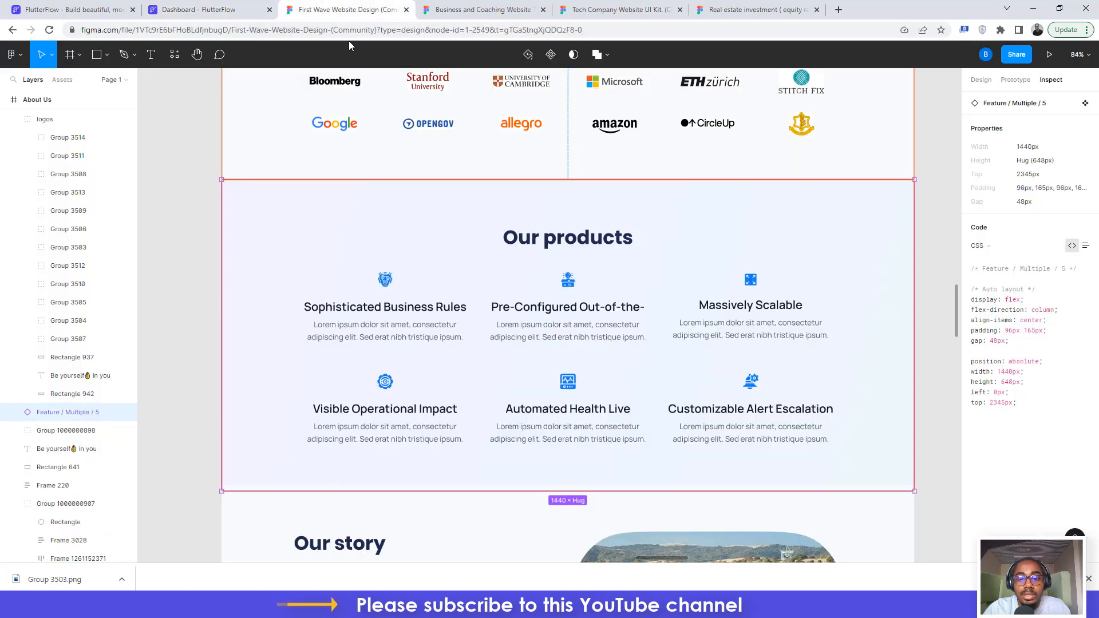
left_click(249, 6)
scroll(640, 358, "down", 5)
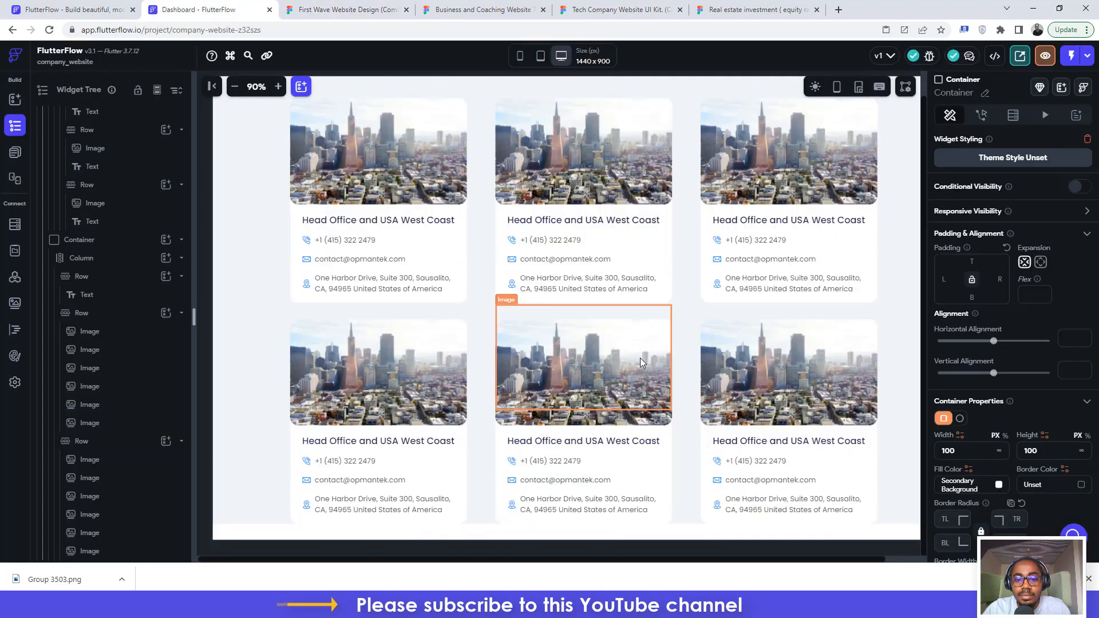
scroll(640, 358, "down", 5)
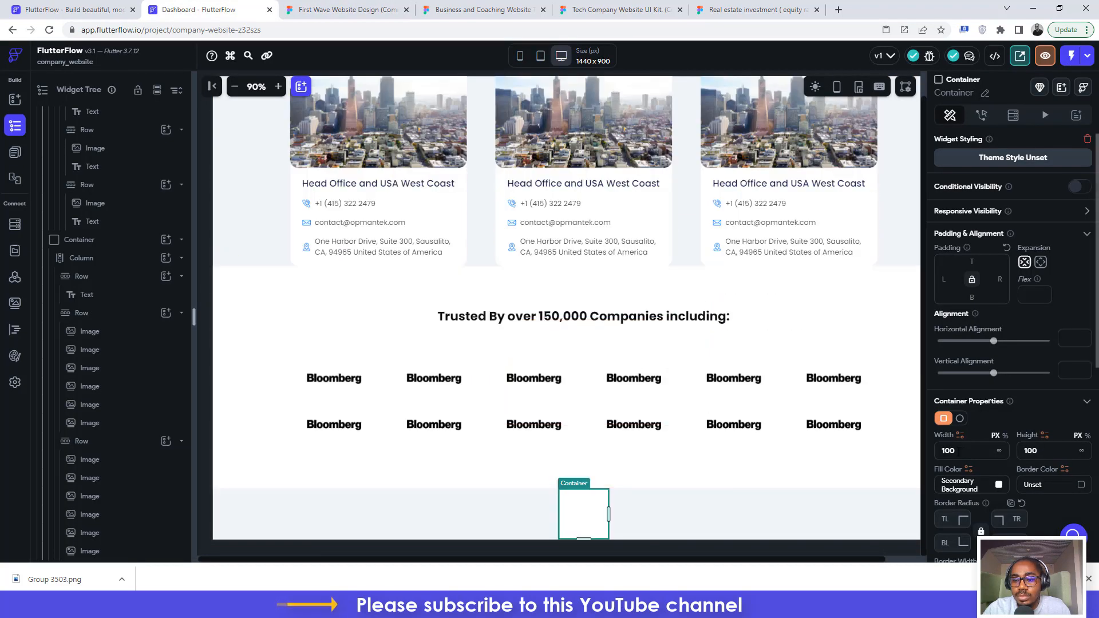
left_click_drag(959, 451, 910, 452)
type("1")
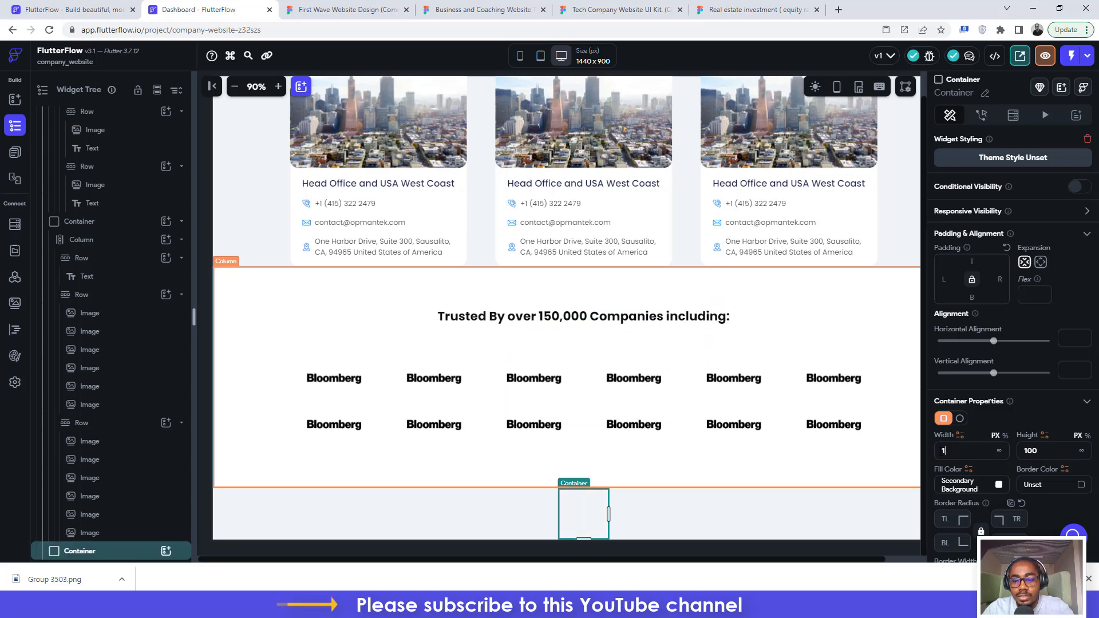
type("440")
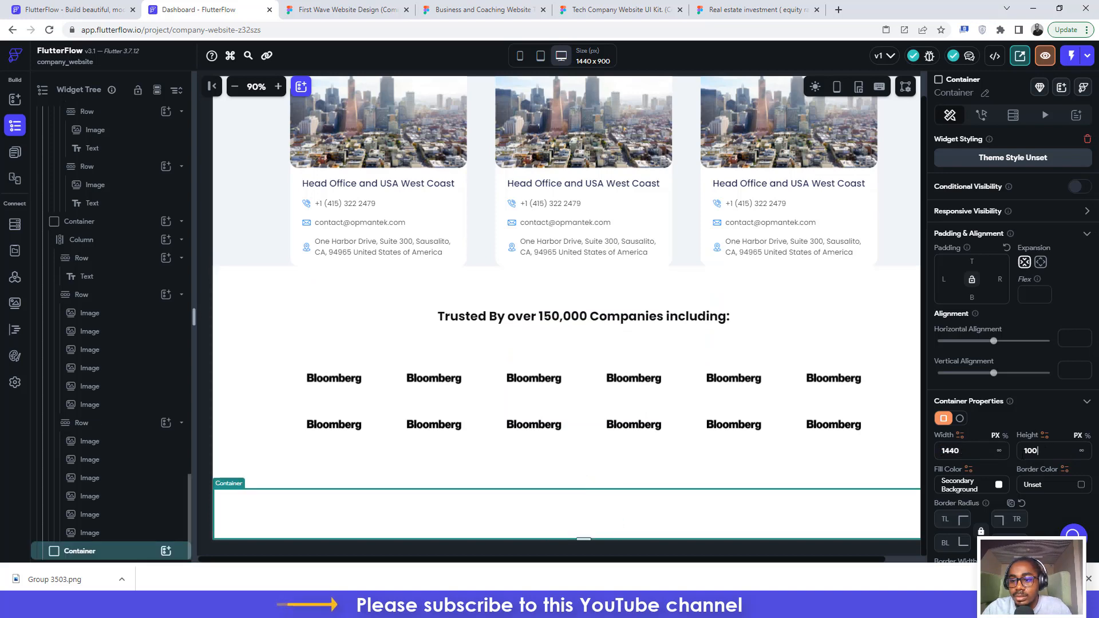
double_click(1029, 452)
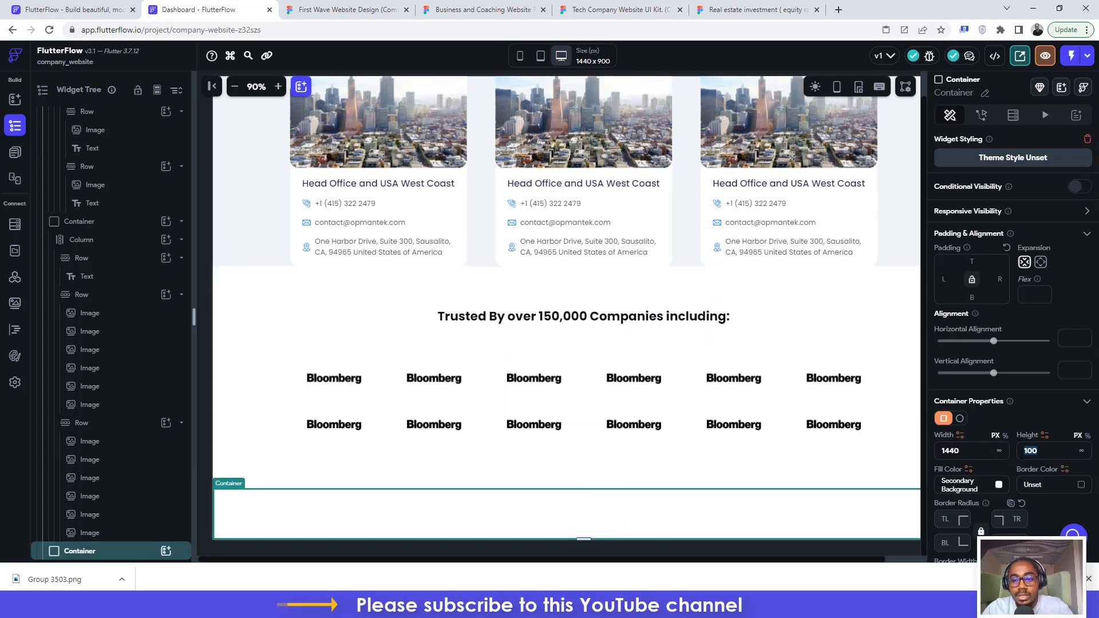
type("648")
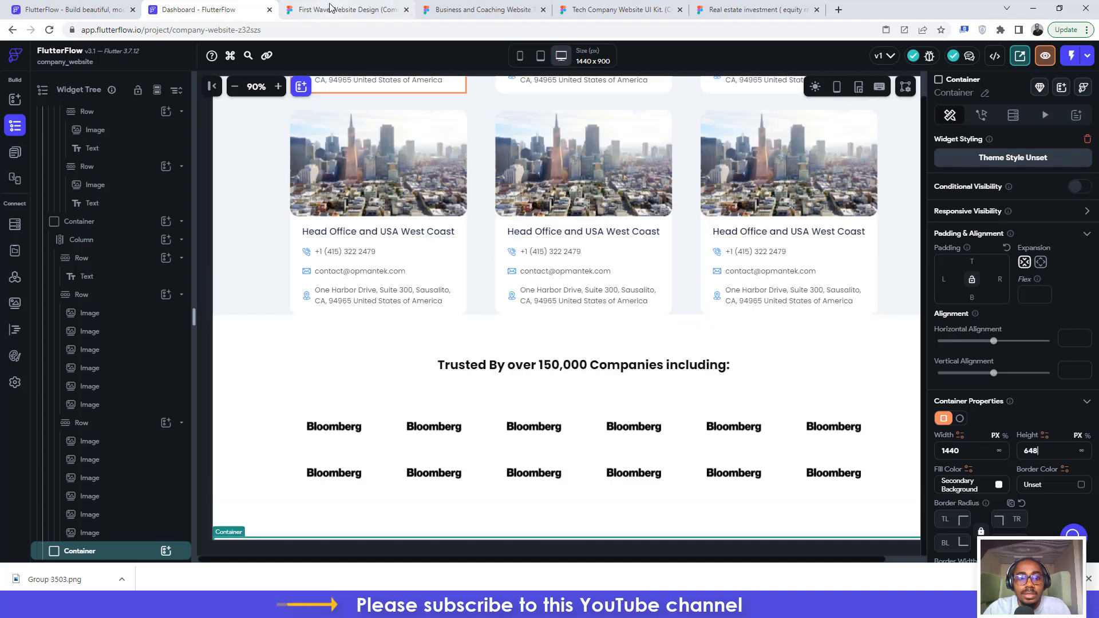
- Copy the "Our products" heading text from the Figma design and return to the FlutterFlow project
left_click(329, 8)
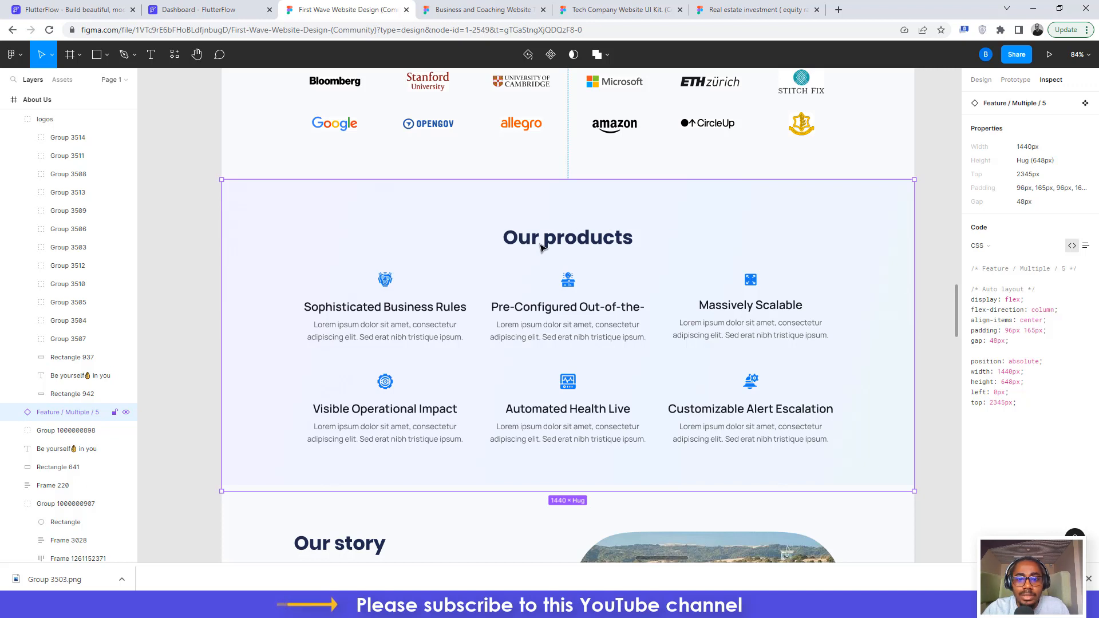
double_click(517, 239)
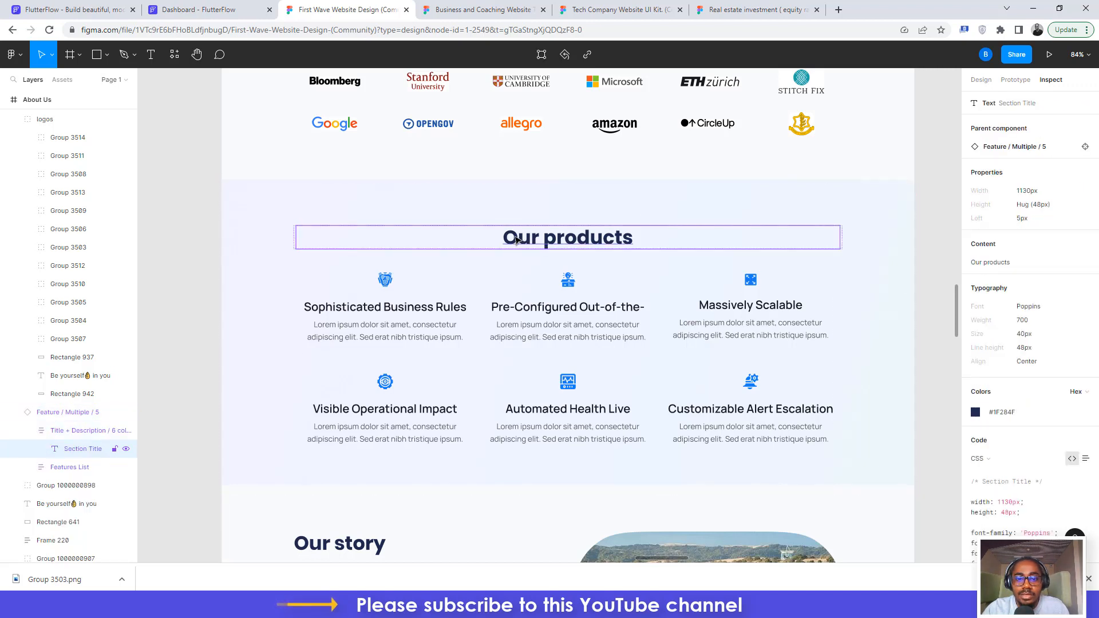
double_click(517, 239)
key("ctrl+c")
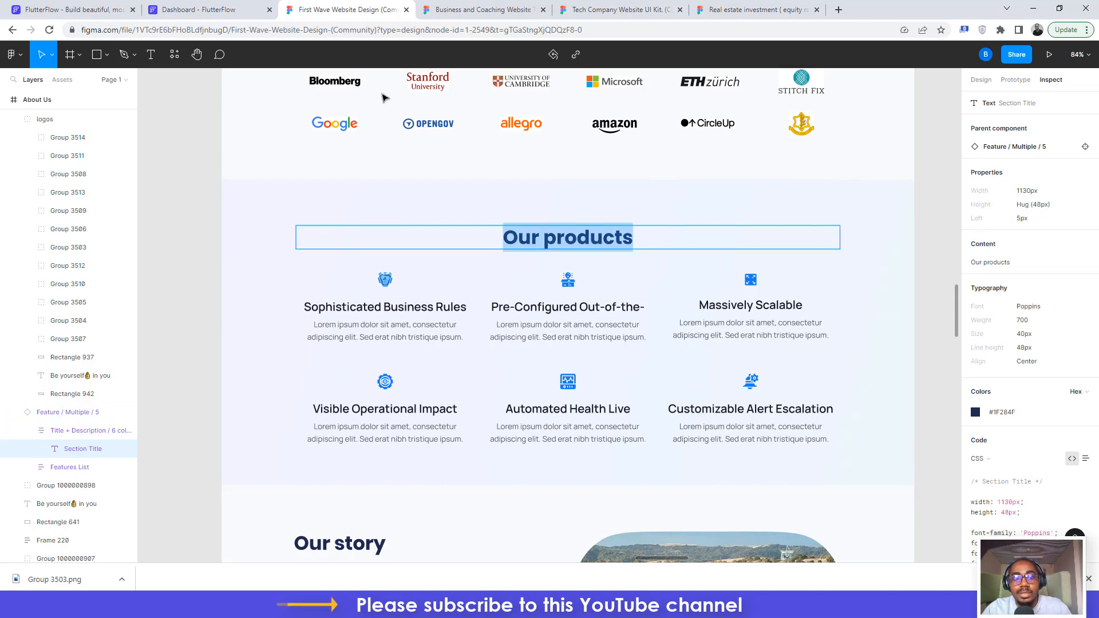
left_click(226, 7)
scroll(377, 485, "down", 6)
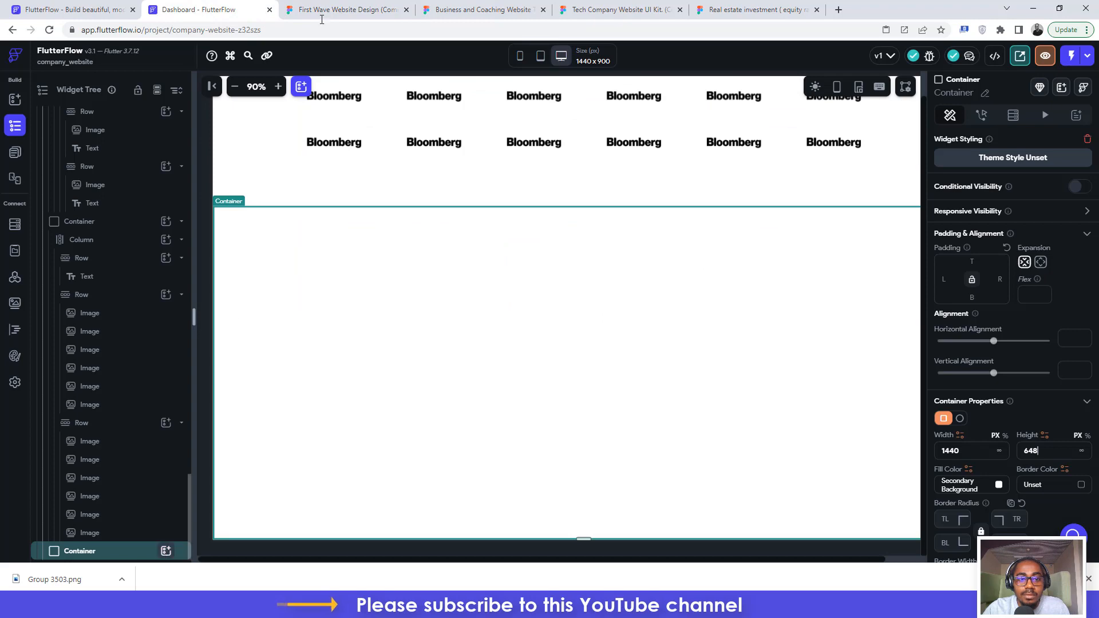
left_click(343, 9)
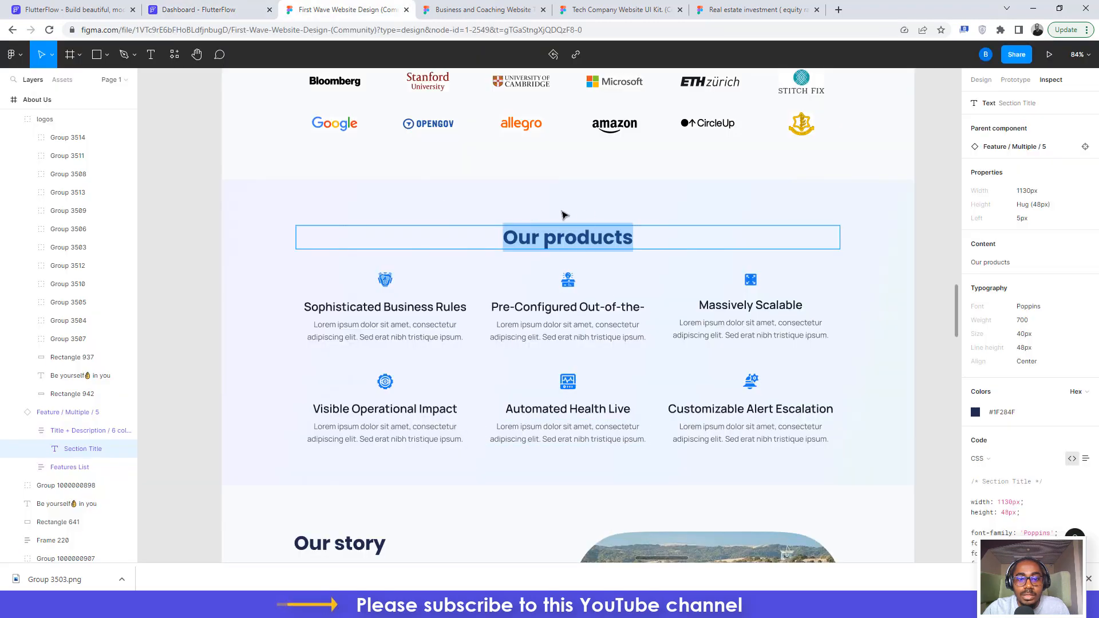
left_click(217, 9)
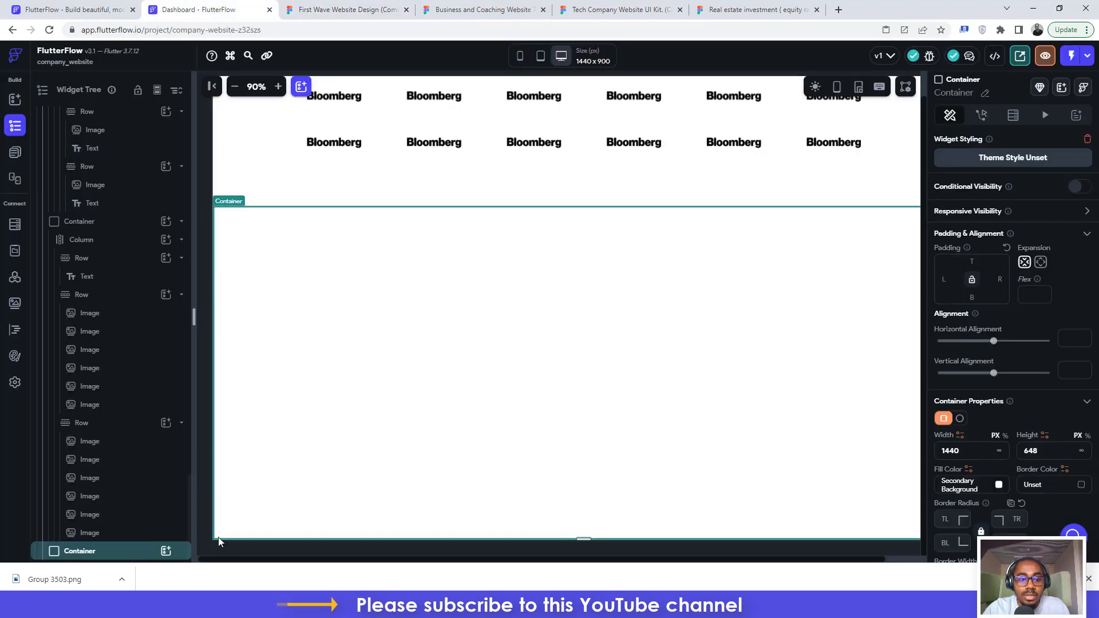
- Add a column inside the new 1440 by 648 container and place a row in that column
left_click(166, 553)
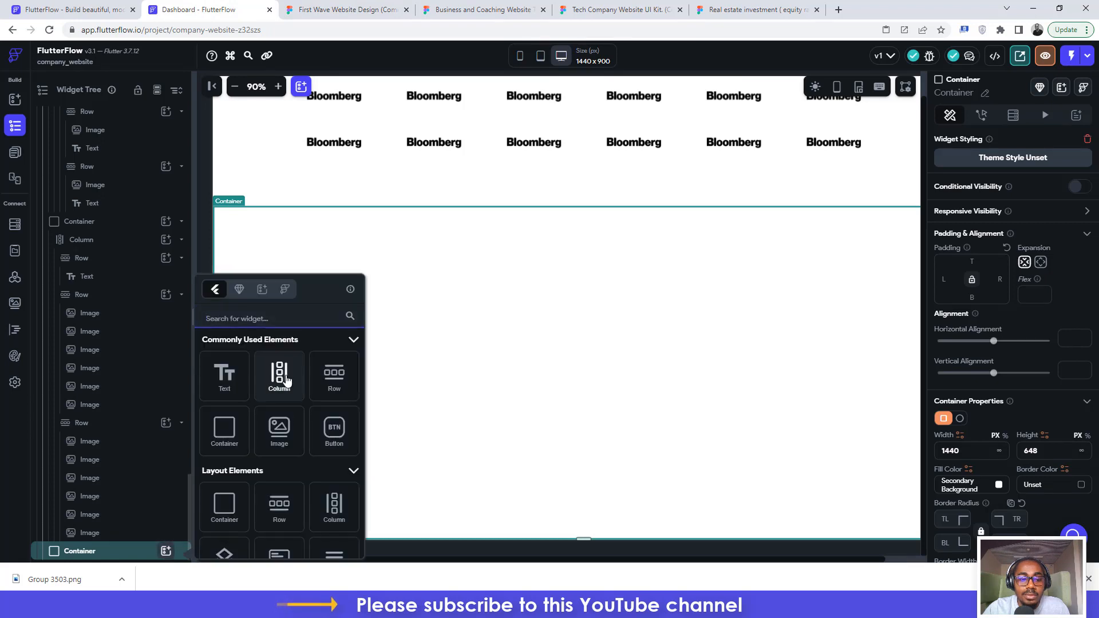
left_click(280, 377)
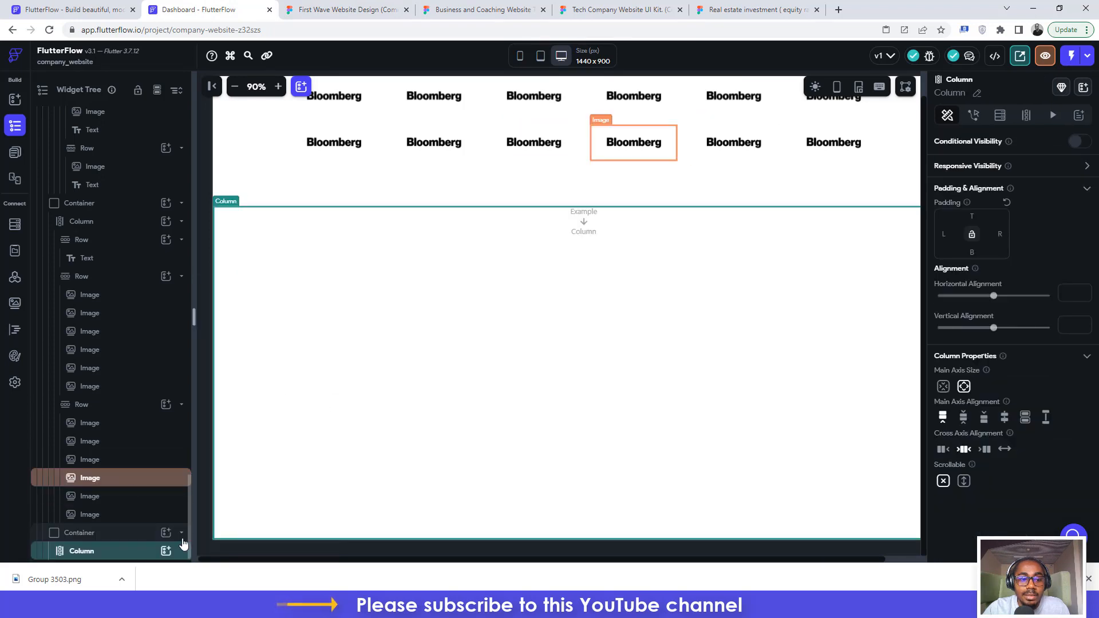
scroll(166, 552, "down", 1)
left_click(166, 551)
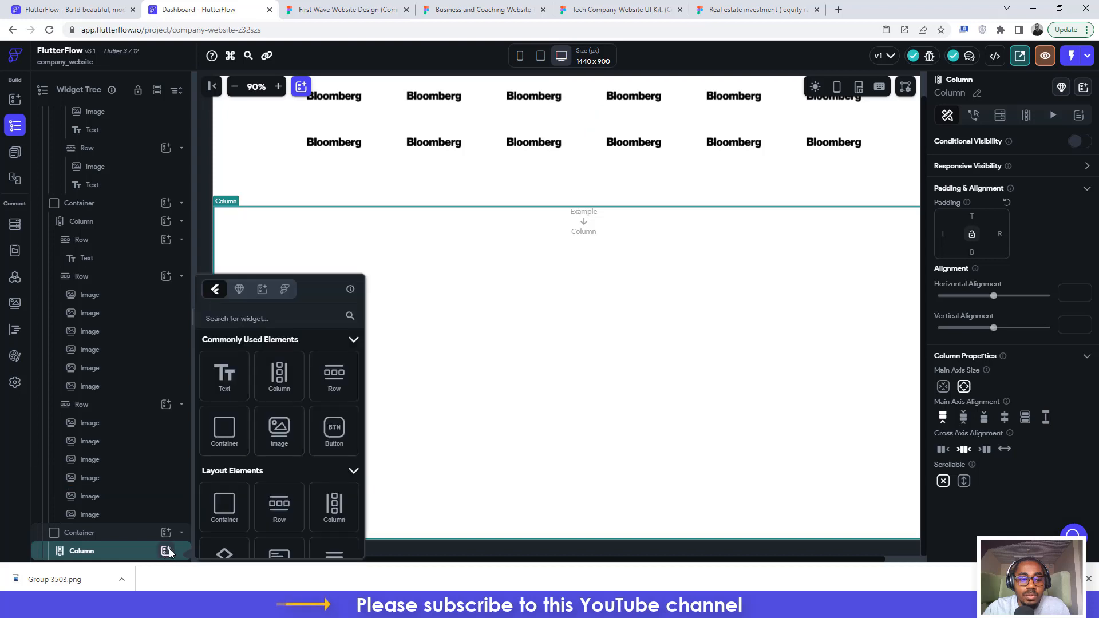
left_click(335, 373)
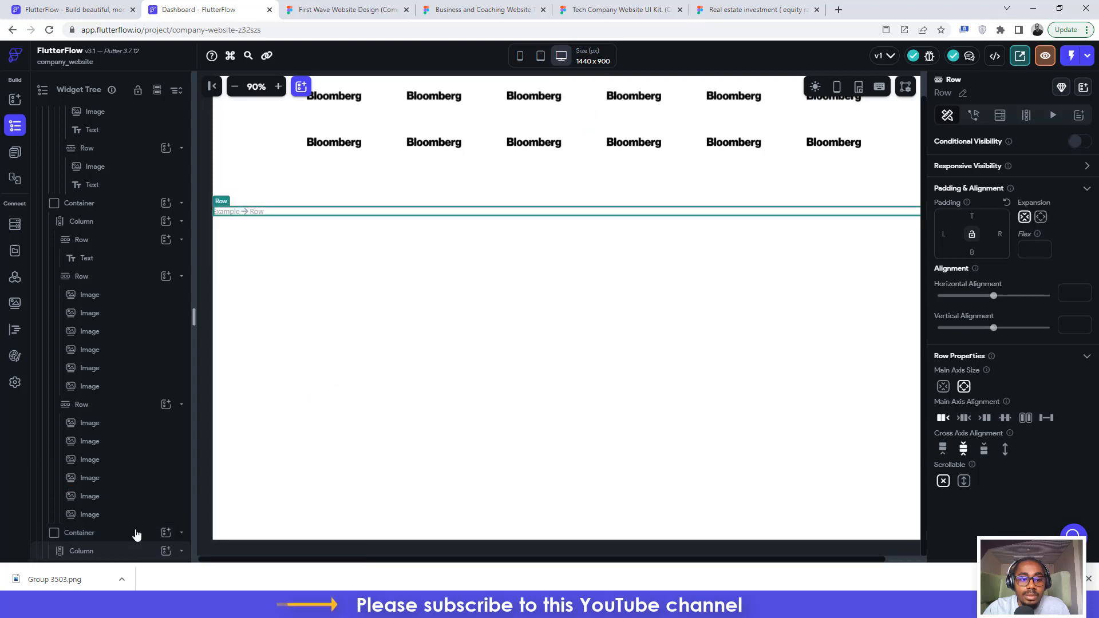
- Add a text widget to the new row and replace its content with the copied heading "Our products"
scroll(152, 541, "down", 1)
left_click(166, 552)
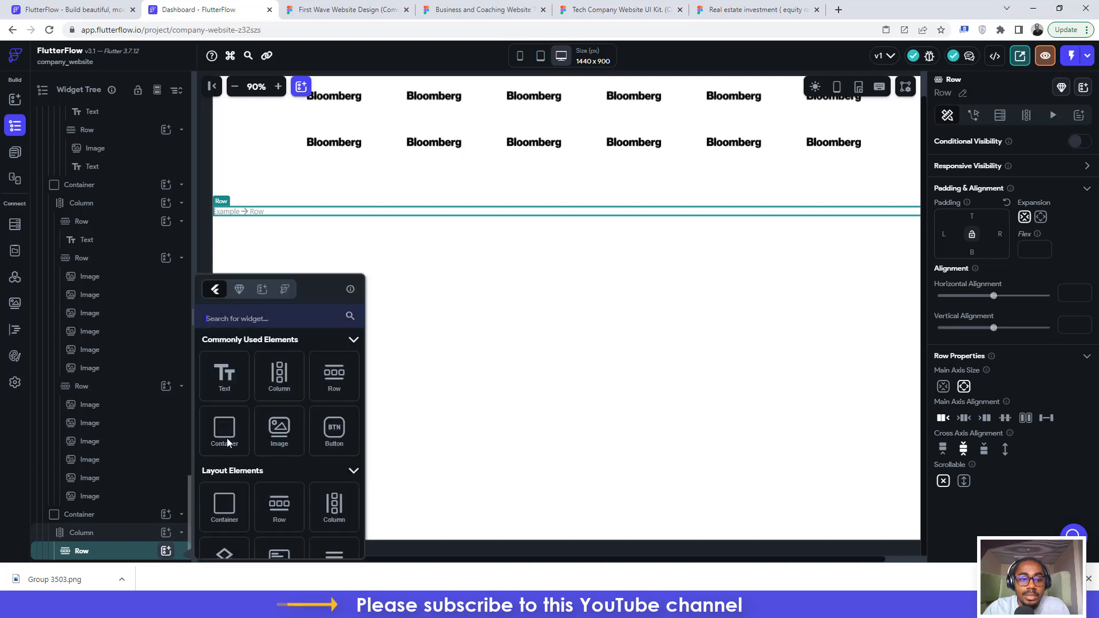
left_click(235, 385)
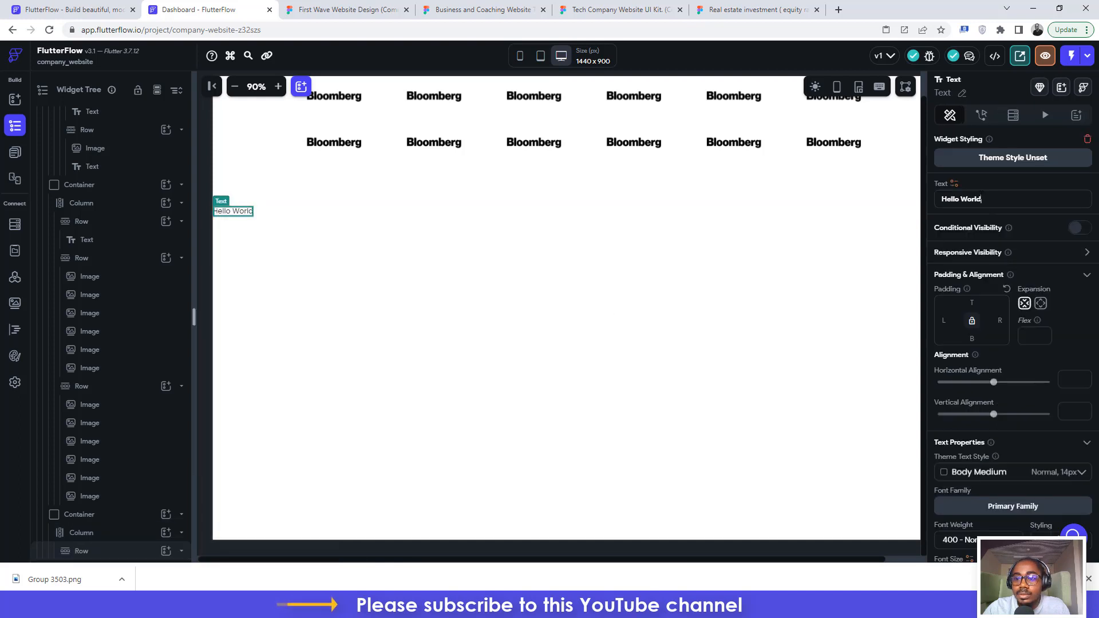
key("ctrl+a")
key("ctrl+v")
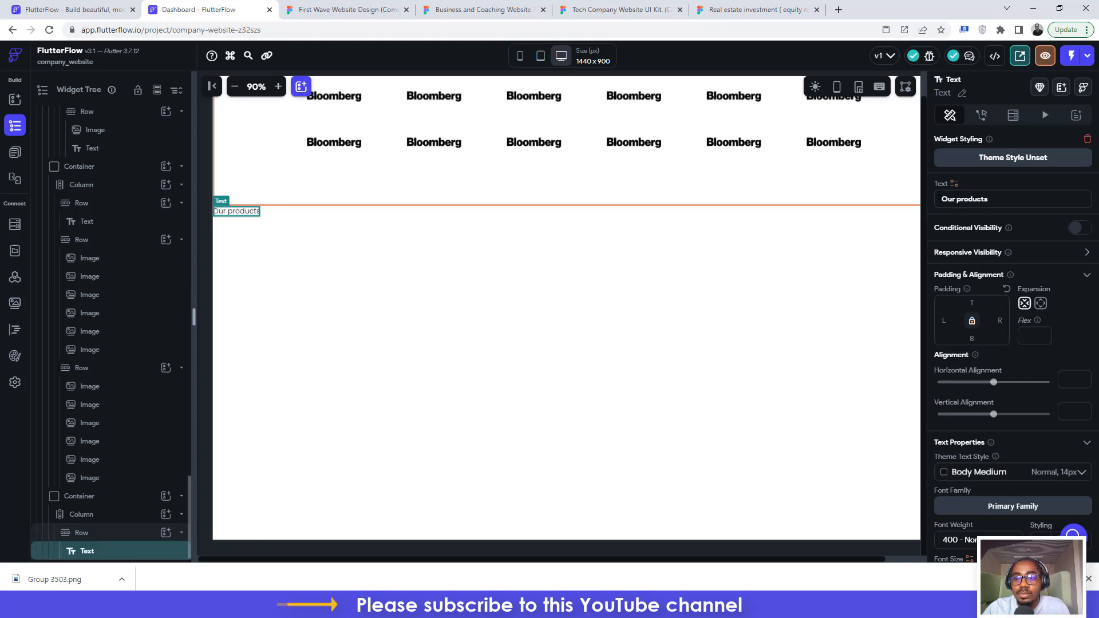
- Style the Our products text to match Figma: font weight 700 - Bold, font size 40 and text color #1F284F
left_click(338, 10)
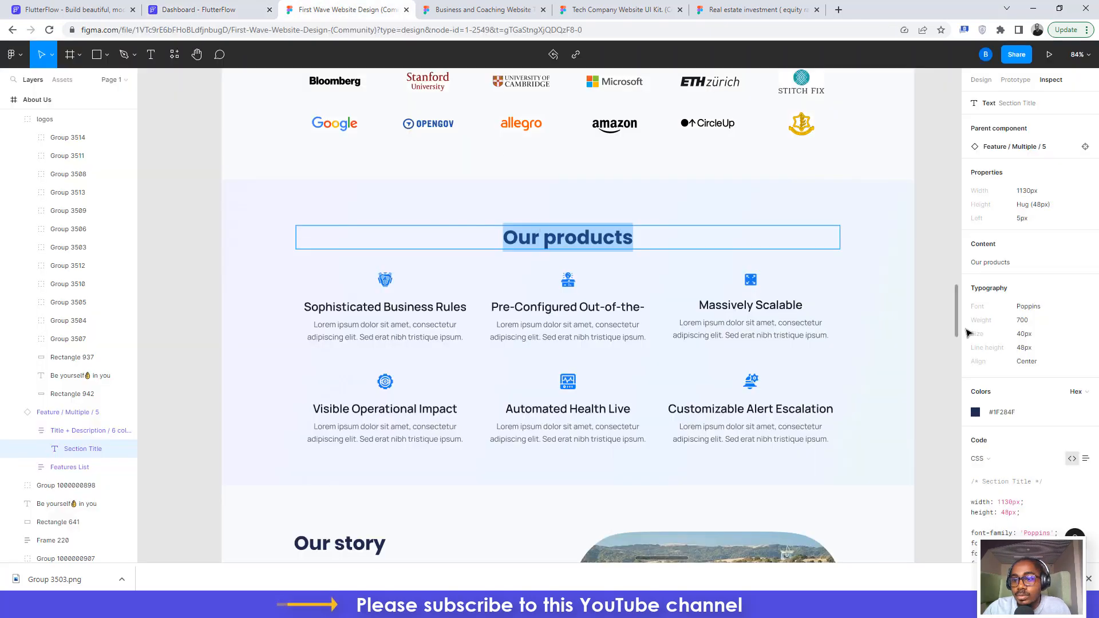
left_click(1002, 415)
left_click(198, 9)
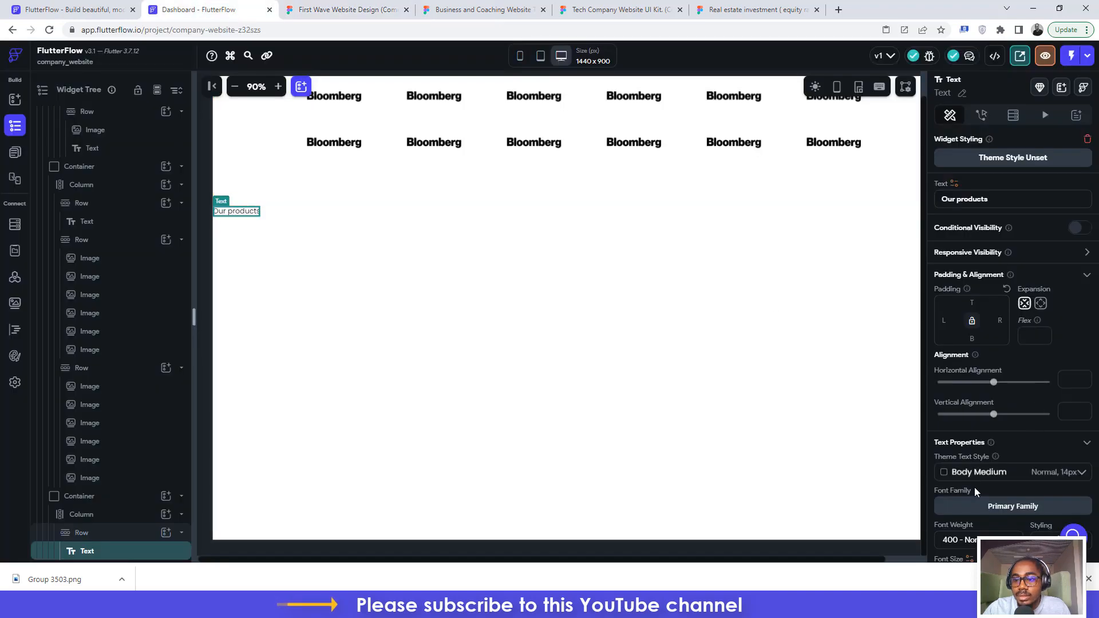
scroll(976, 487, "down", 4)
left_click(969, 338)
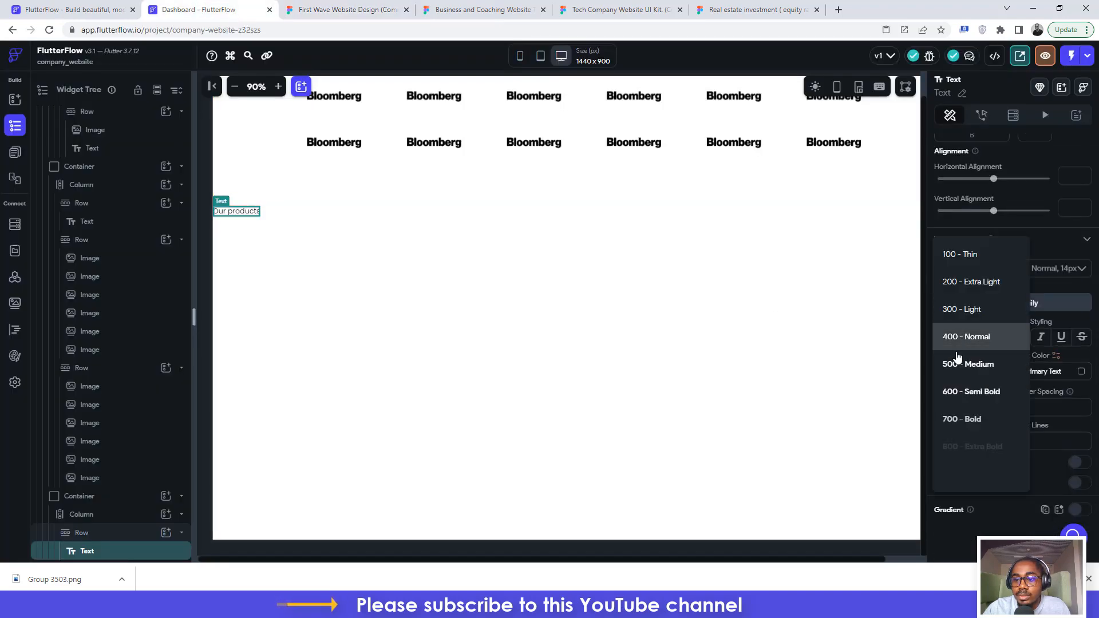
left_click(956, 419)
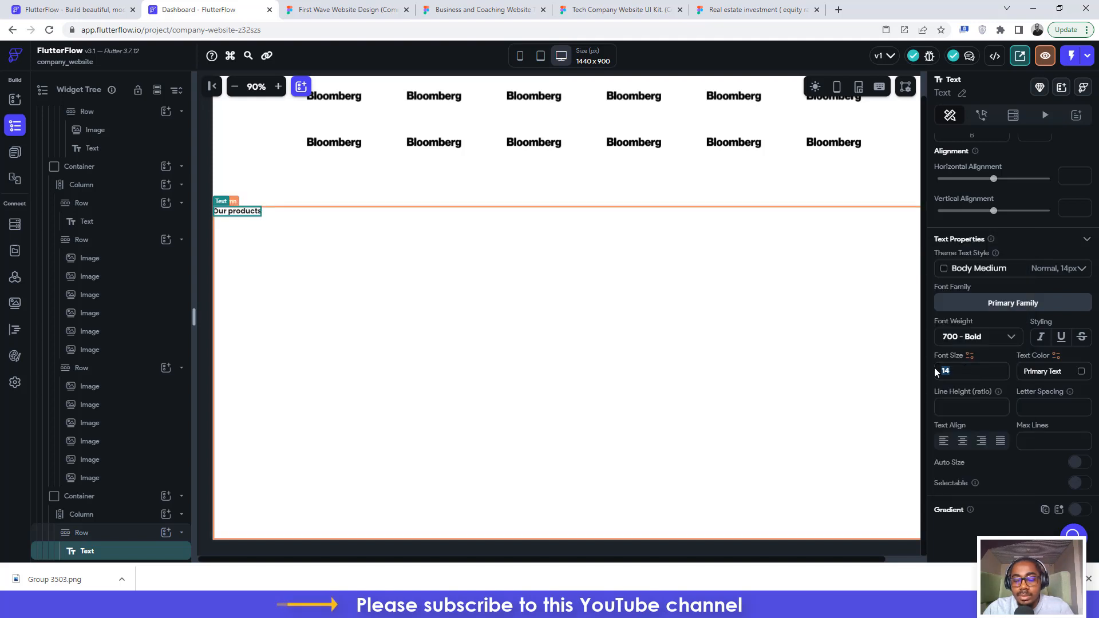
type("40")
left_click(1036, 372)
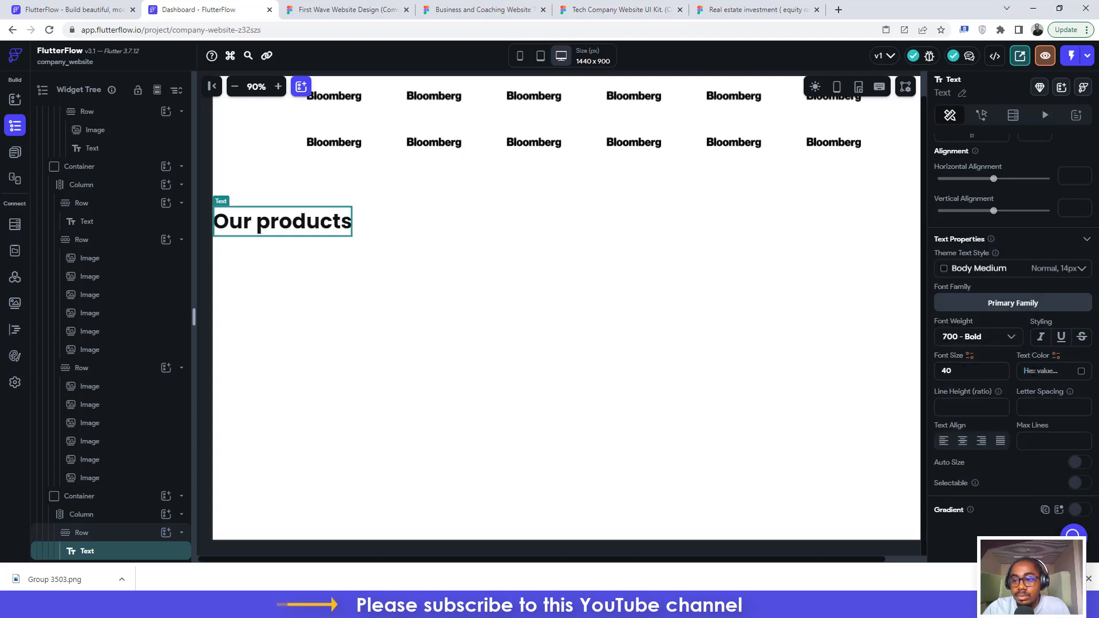
key("ctrl+v")
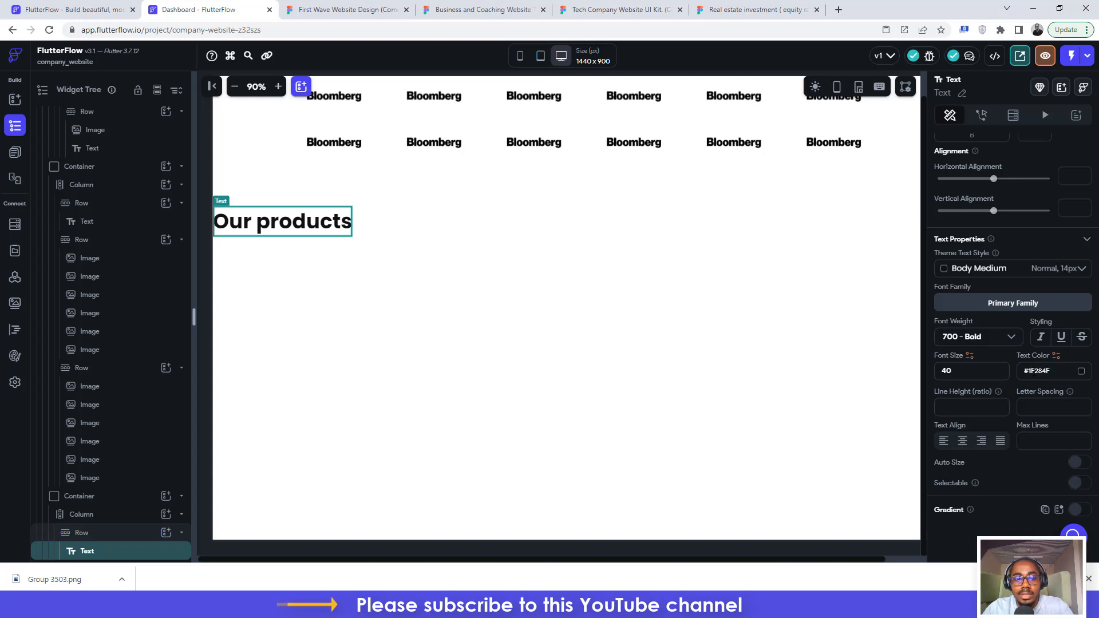
key("Return")
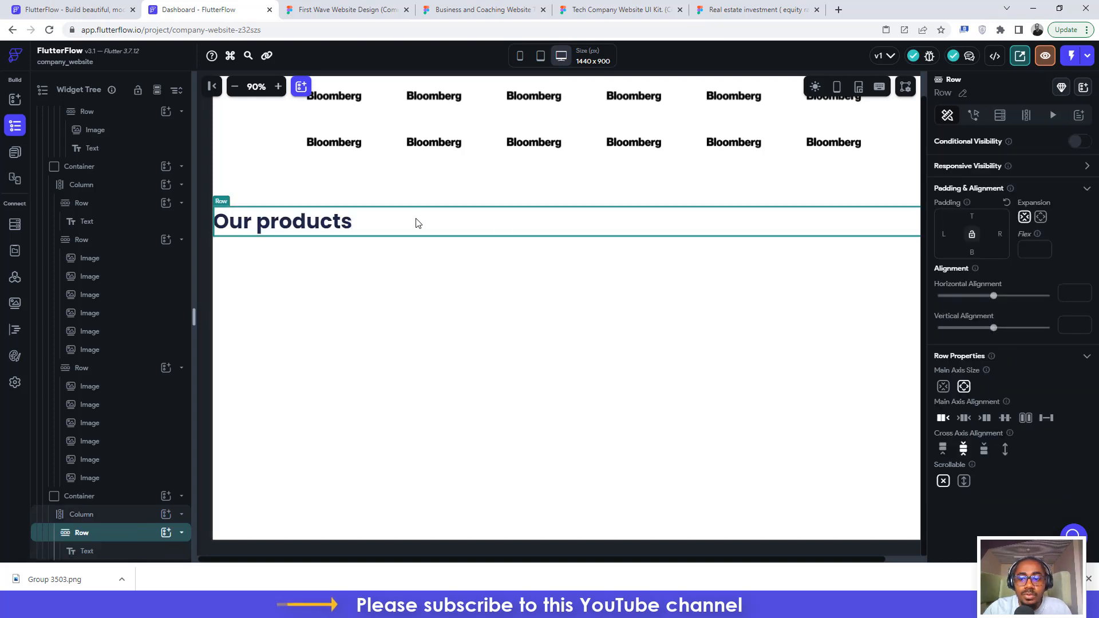
- Center the heading row's main axis alignment and set its top padding to 96, matching the gap above the heading in Figma
left_click(964, 419)
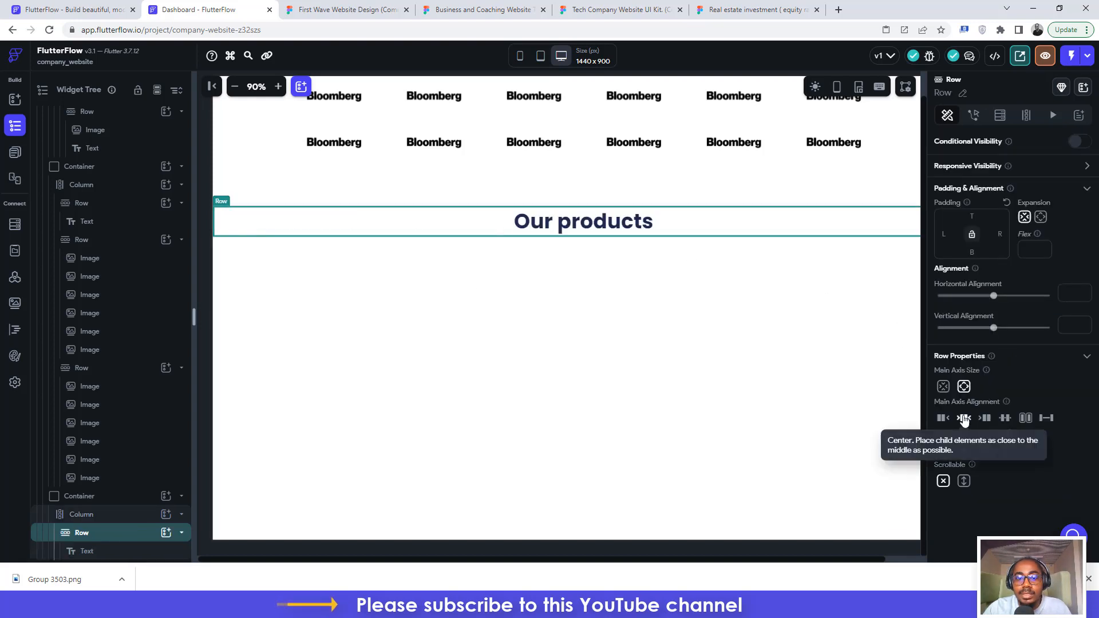
left_click(347, 10)
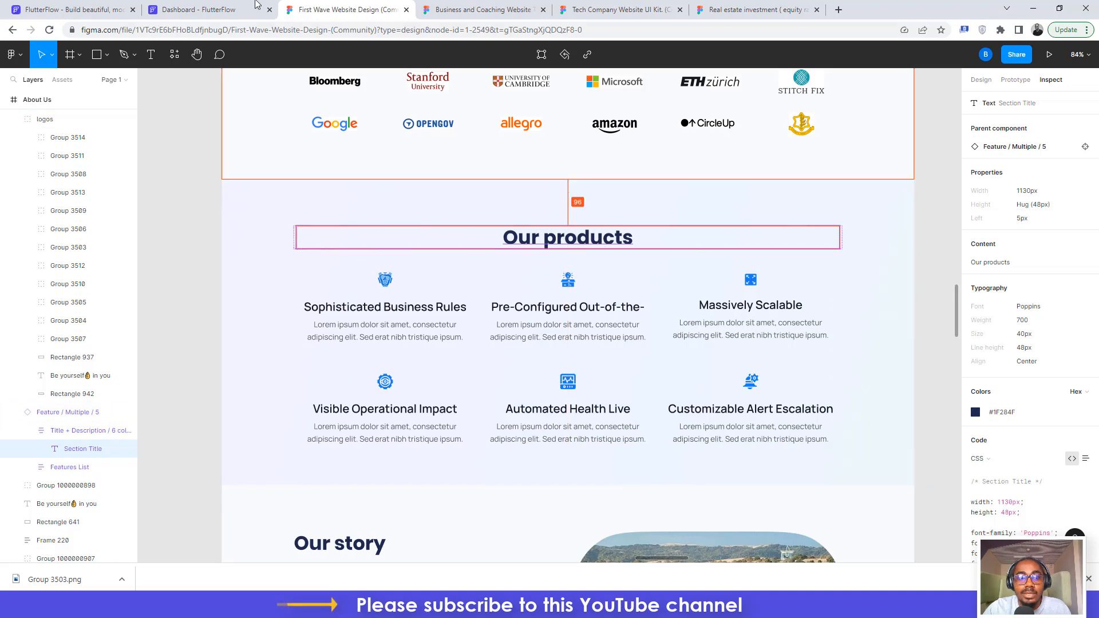
left_click(195, 10)
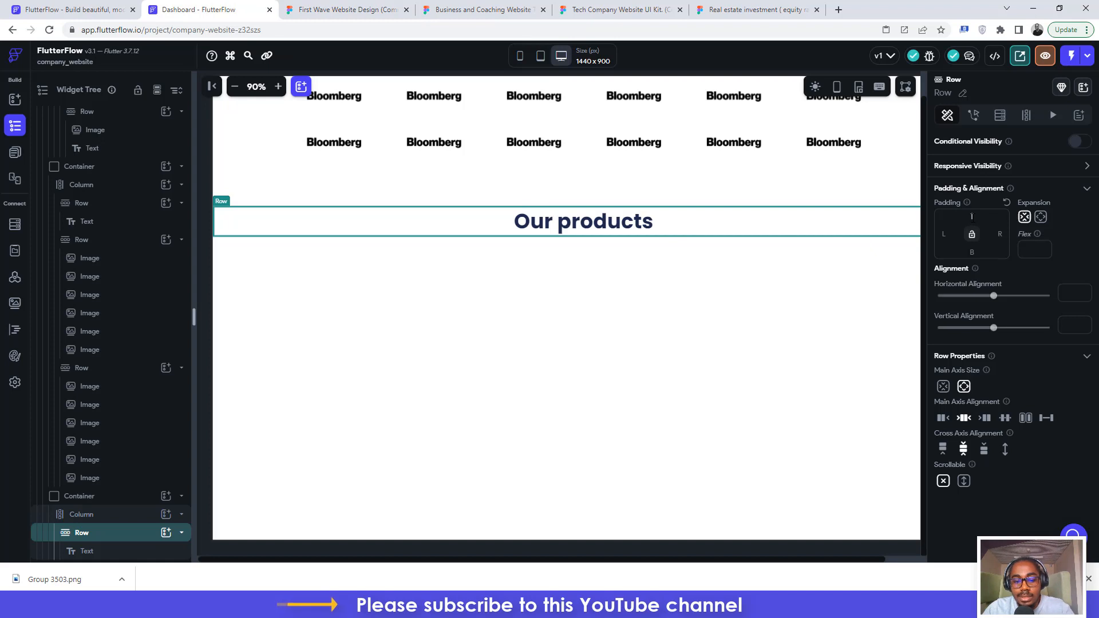
left_click(971, 216)
type("96")
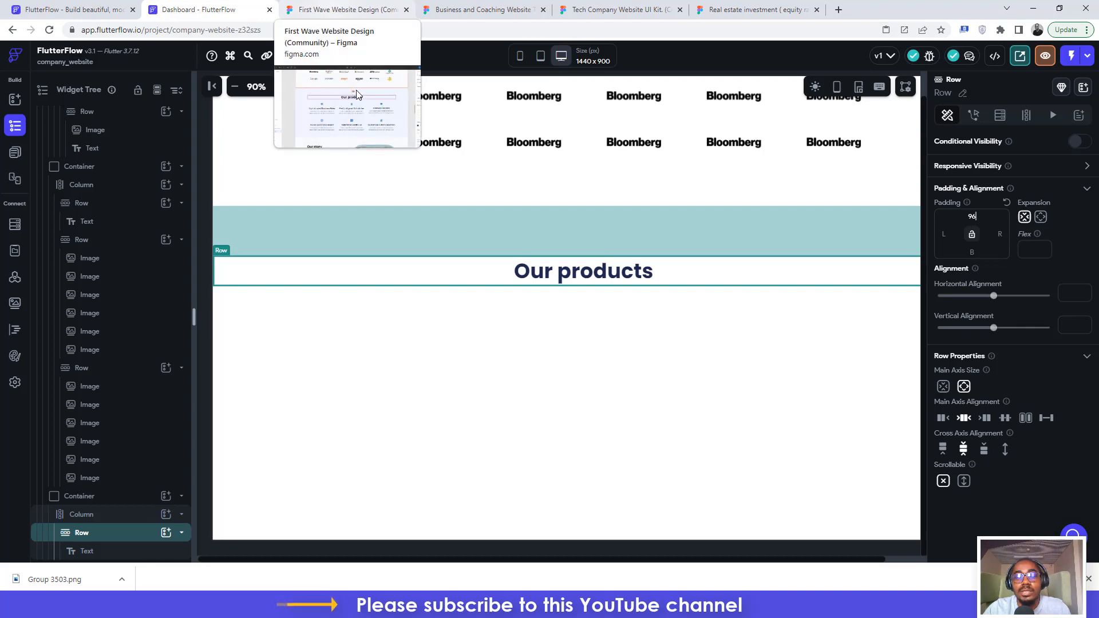
- Check the gap beneath the heading in Figma, and add a second row to the Our products column in FlutterFlow
left_click(326, 7)
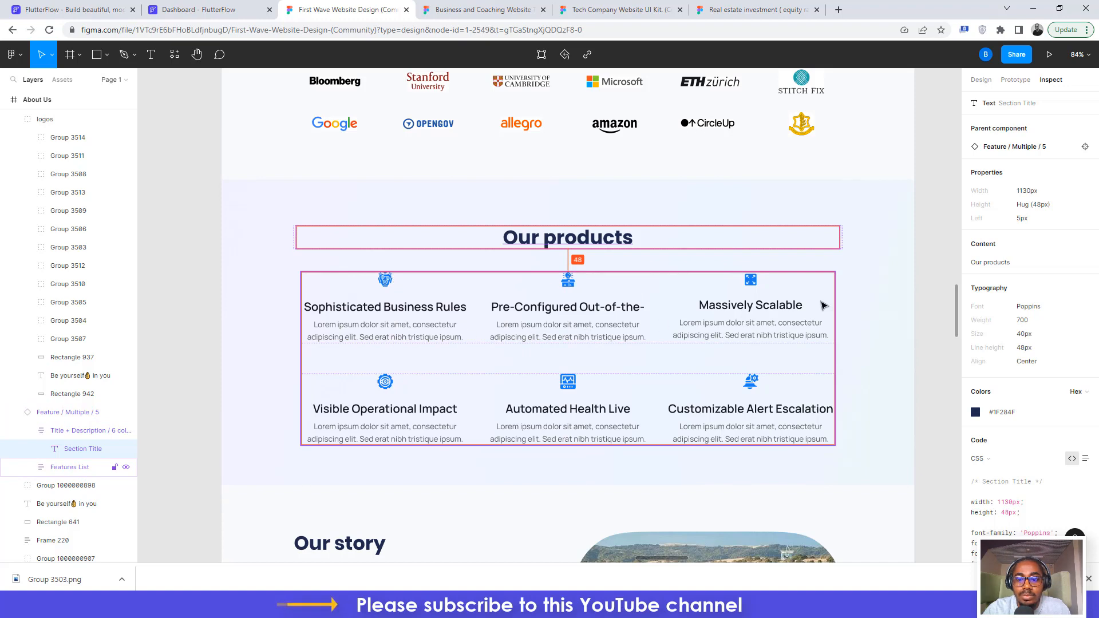
left_click(220, 4)
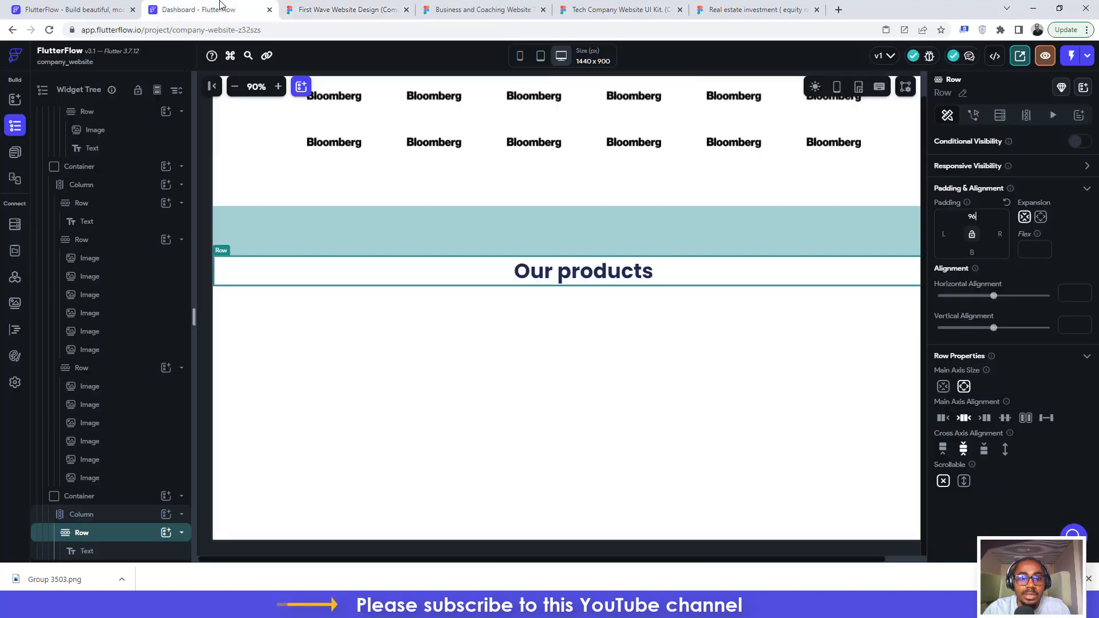
left_click(464, 336)
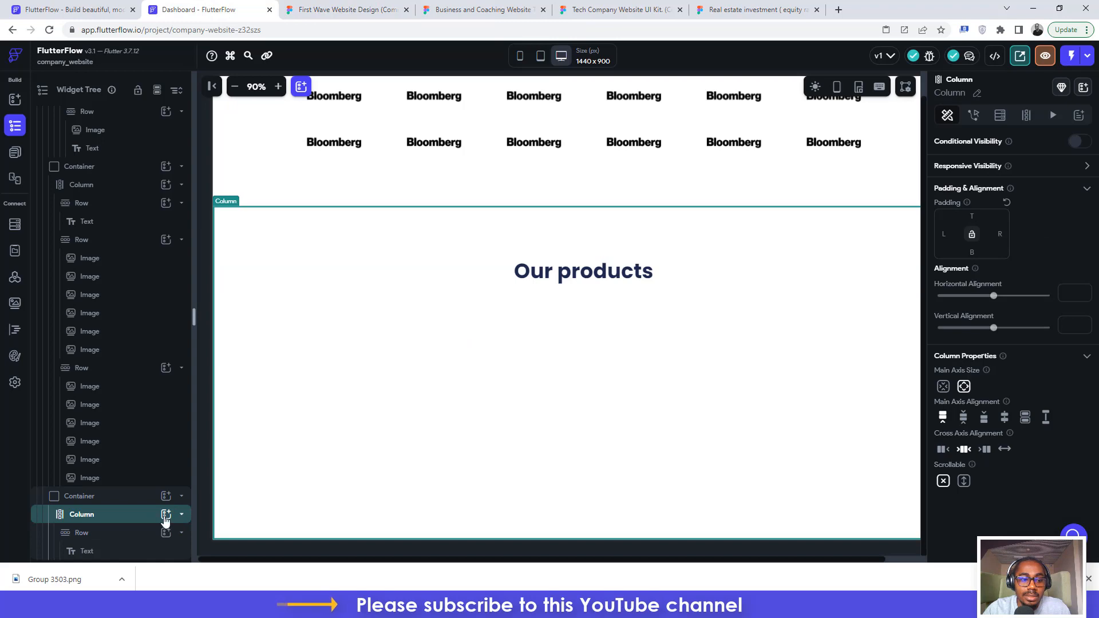
left_click(165, 515)
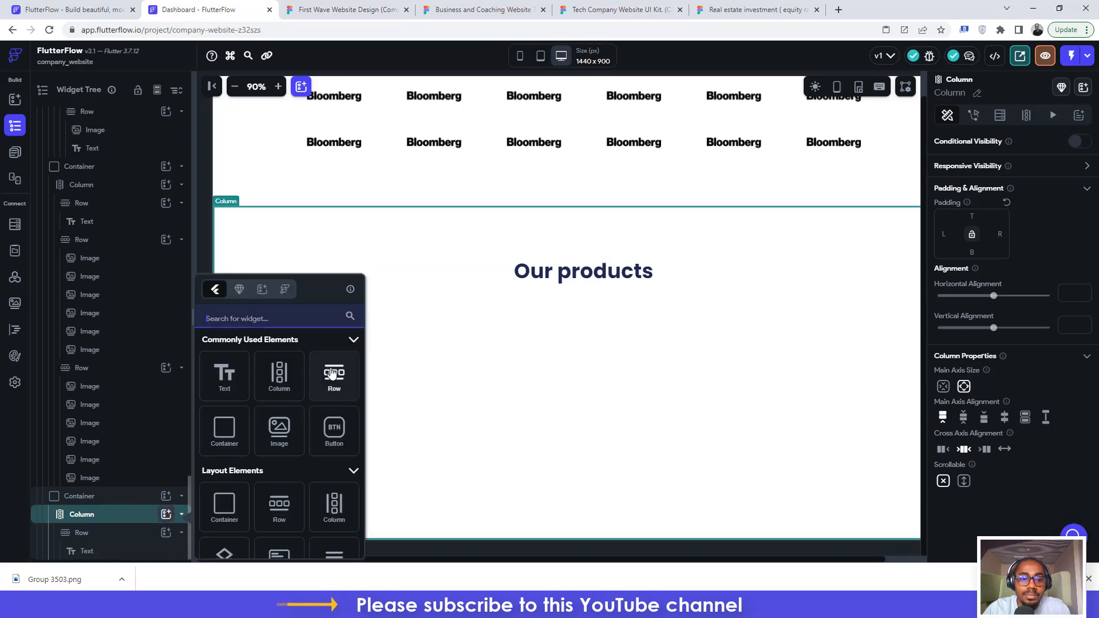
left_click(334, 373)
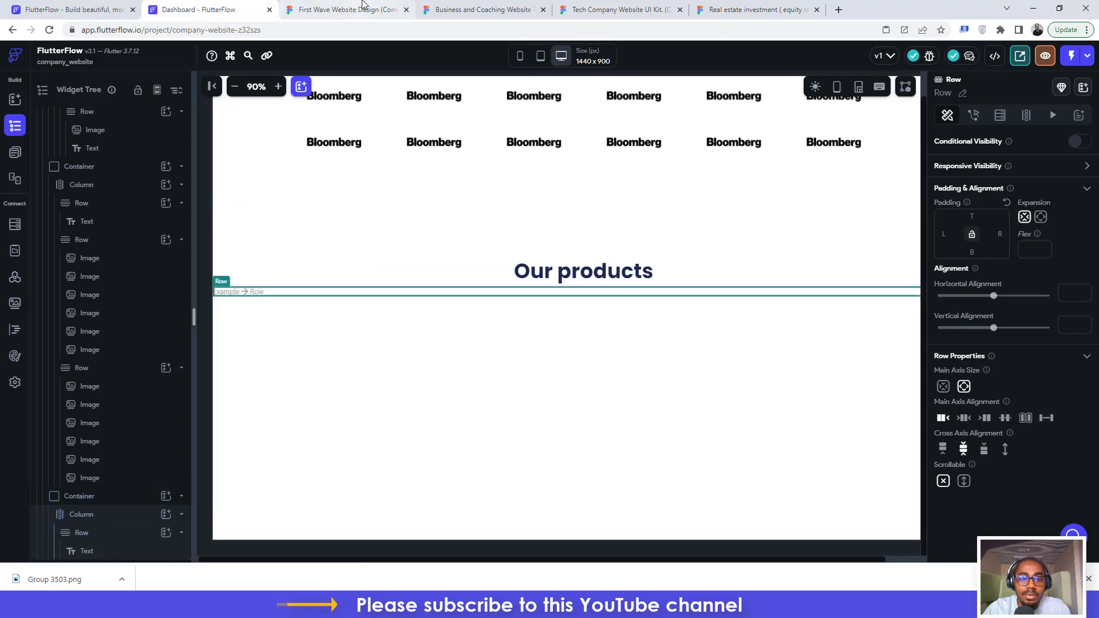
- Add a column inside the new row beneath the Our products heading and nest a row in that column
left_click(360, 10)
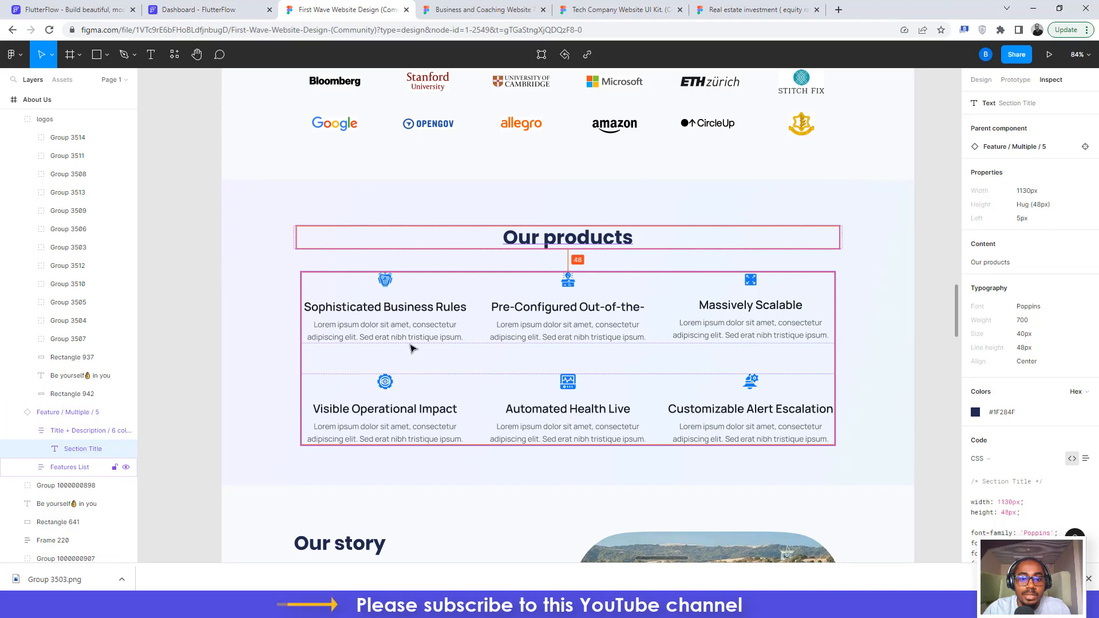
left_click(212, 9)
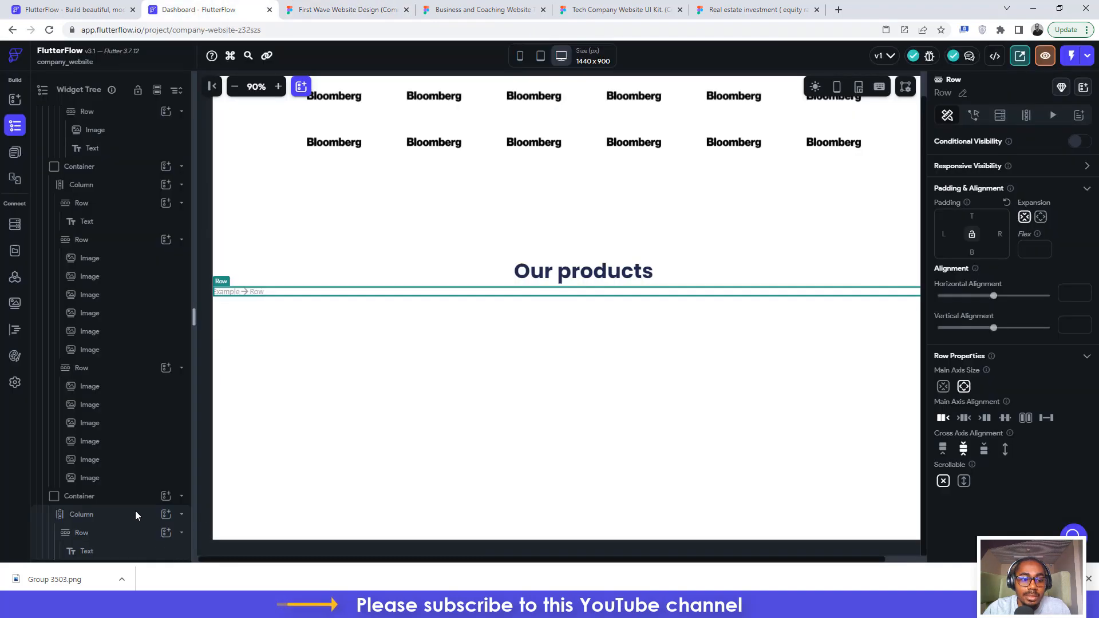
scroll(140, 533, "down", 1)
left_click(165, 551)
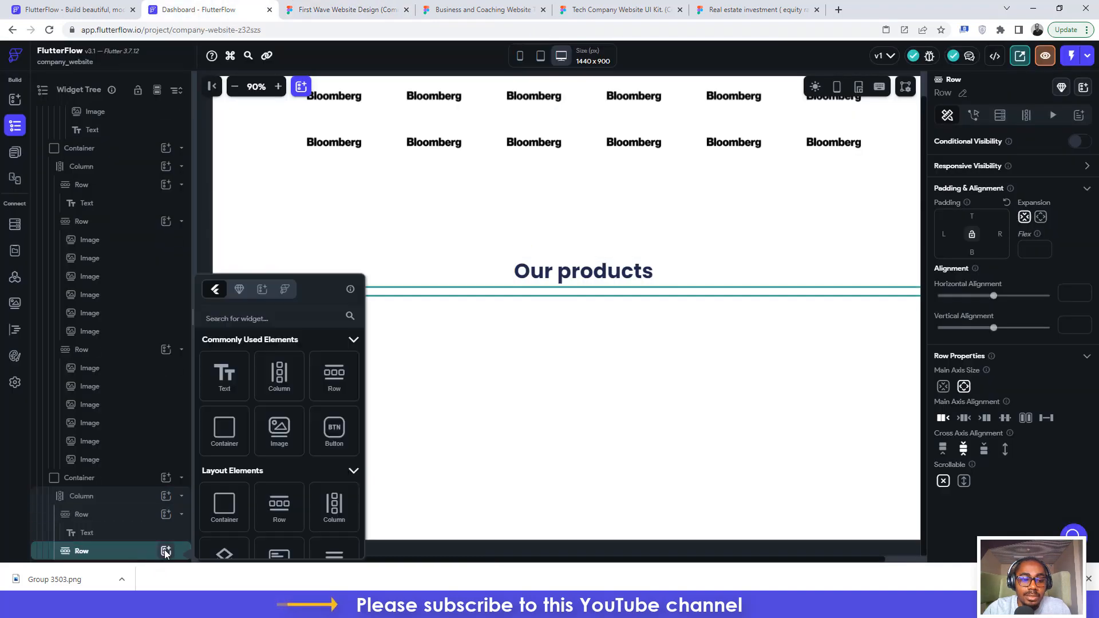
left_click(279, 375)
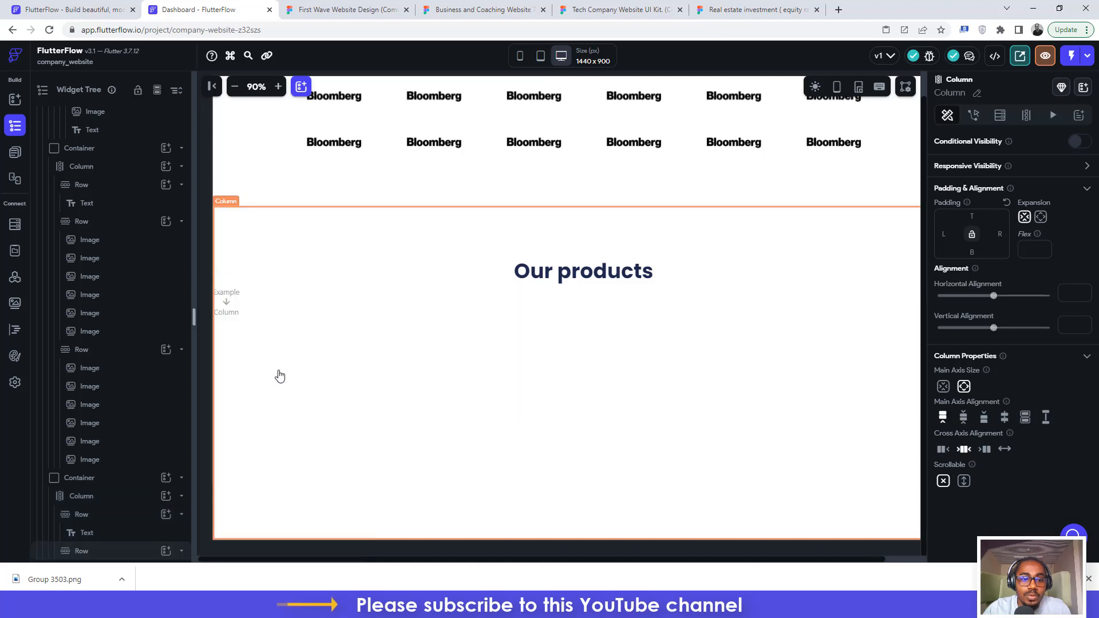
scroll(155, 541, "down", 1)
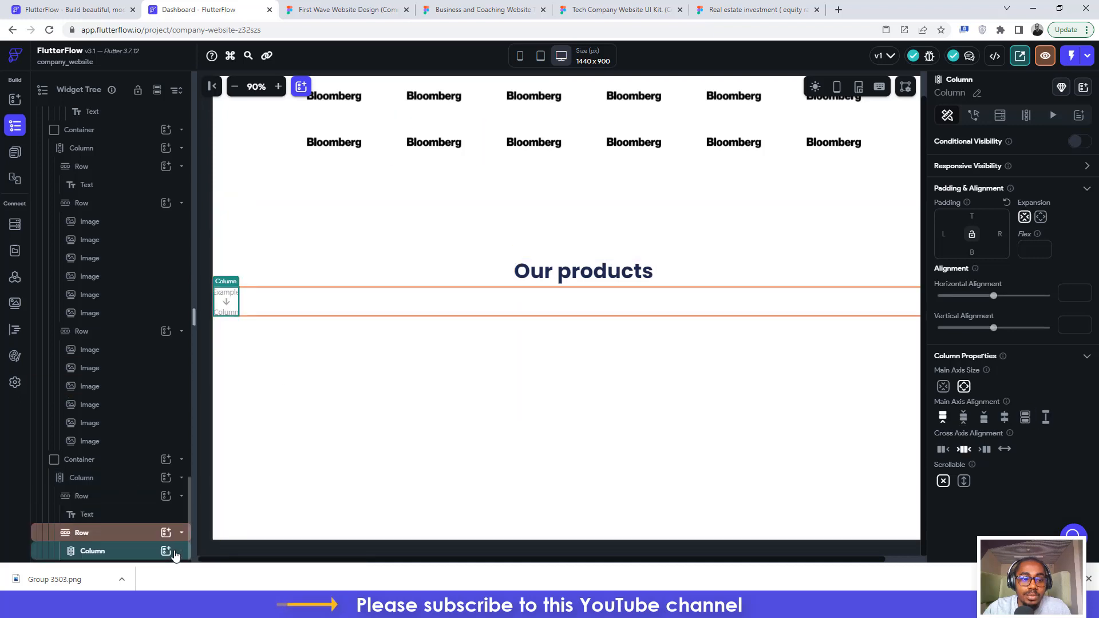
left_click(166, 551)
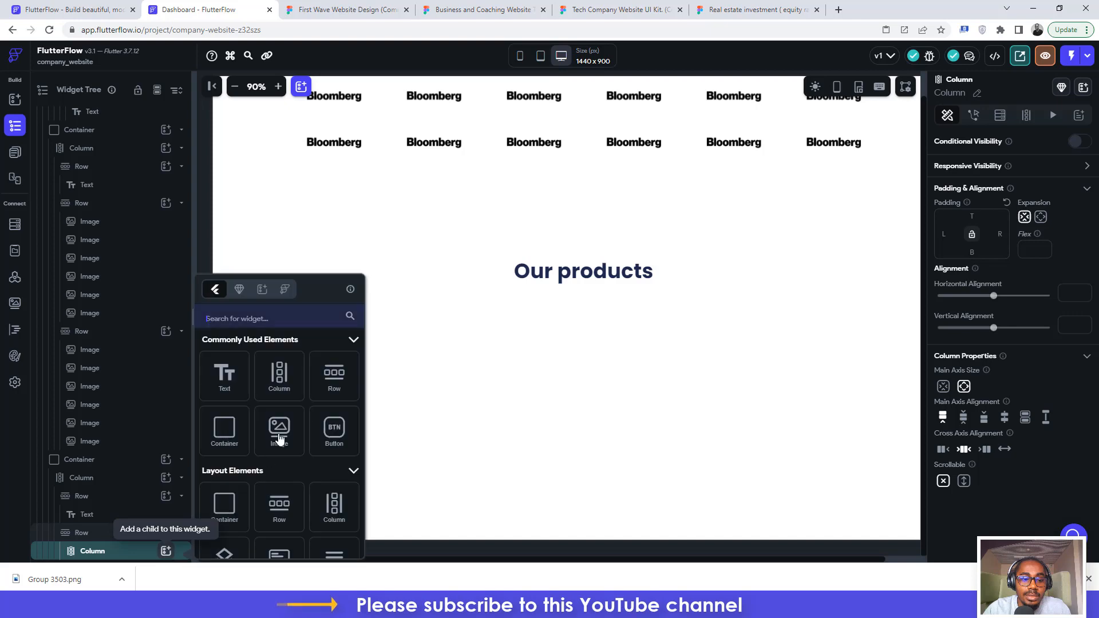
left_click(335, 378)
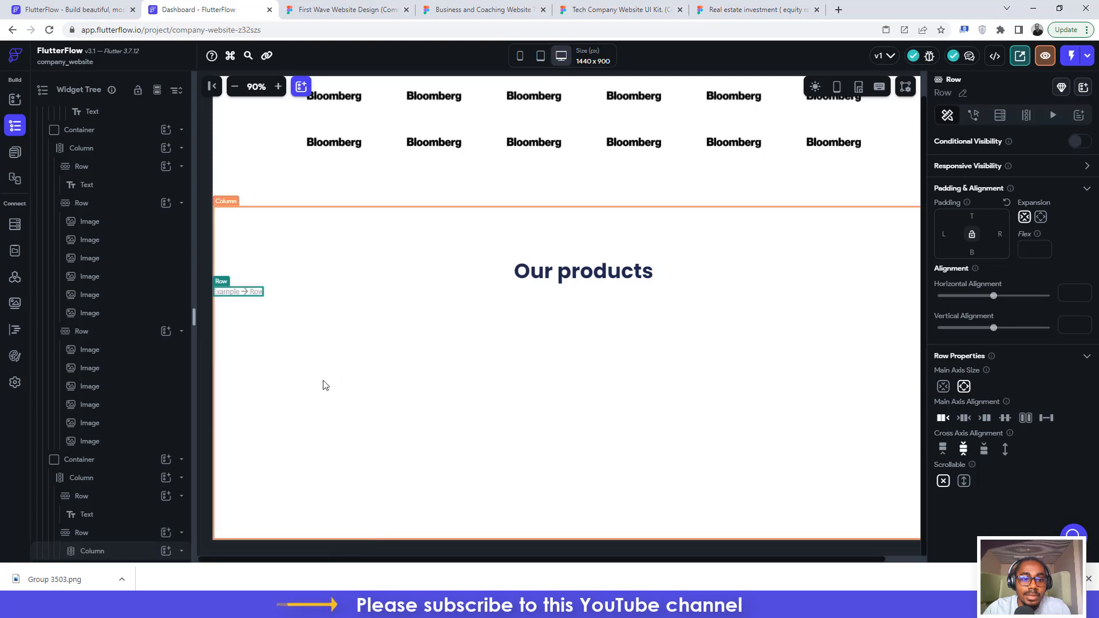
- In Figma, export the car-engine 1 icon above Sophisticated Business Rules as a 1x PNG
left_click(343, 9)
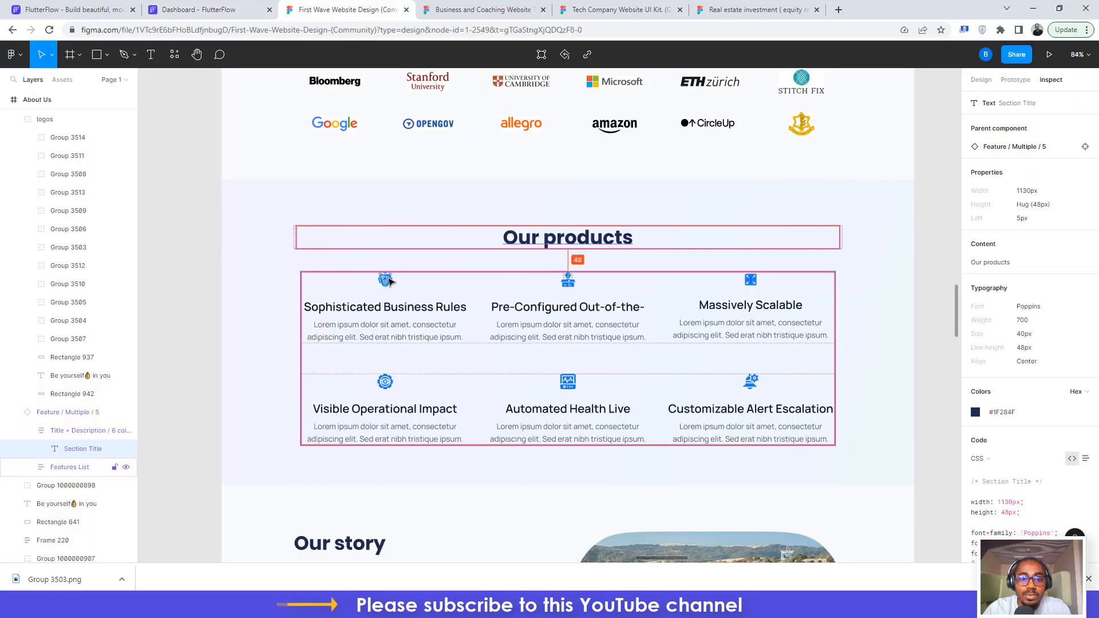
left_click(389, 280)
double_click(388, 280)
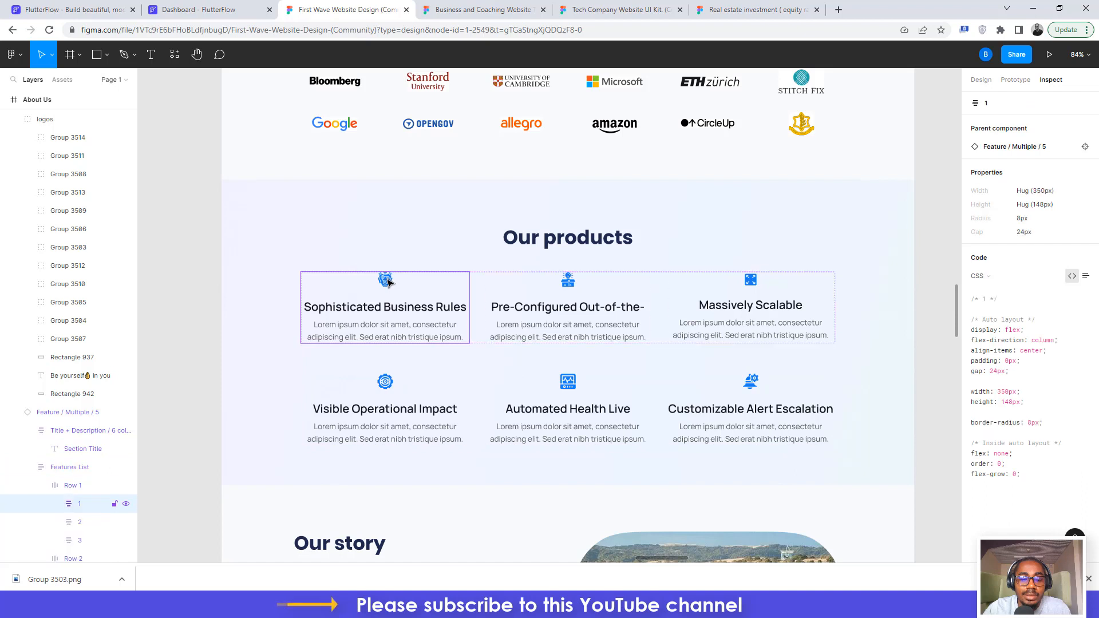
double_click(388, 279)
left_click(982, 80)
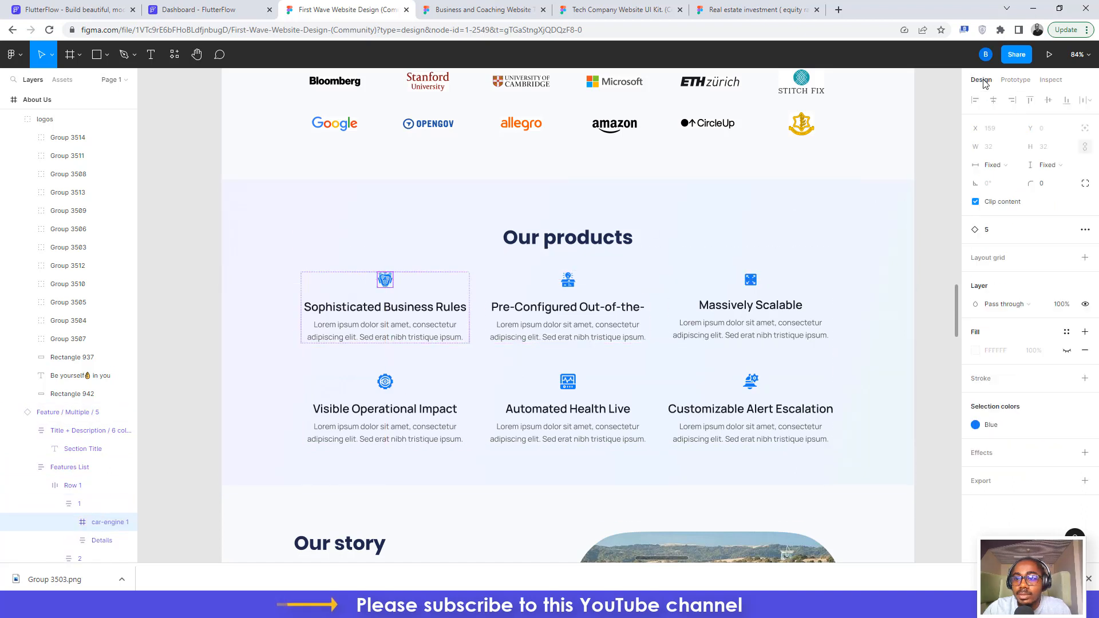
left_click(1085, 481)
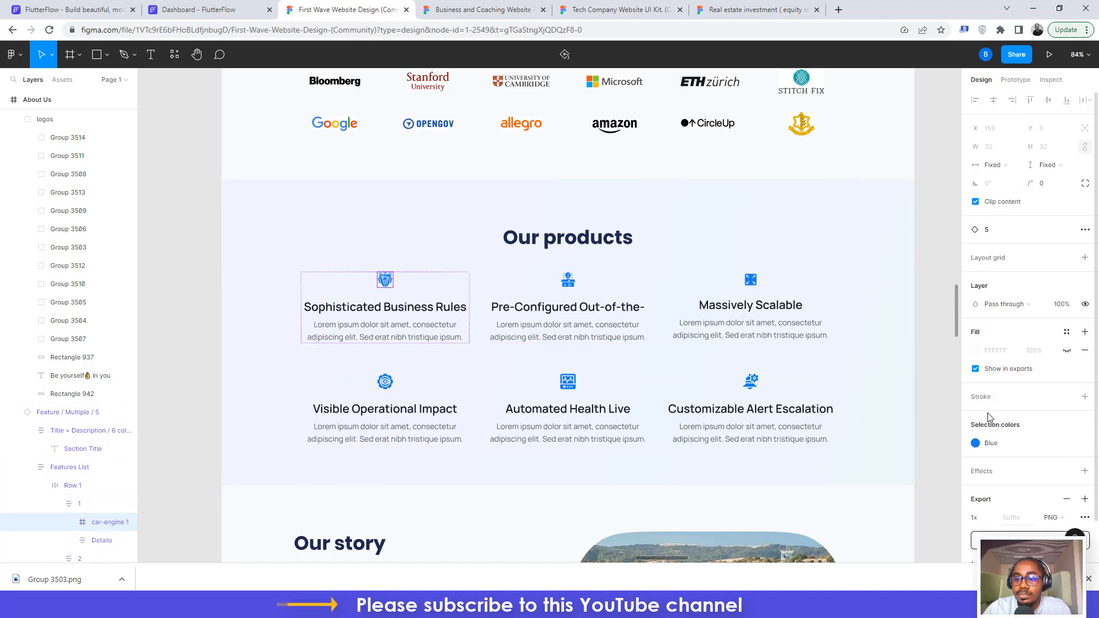
scroll(1010, 489, "down", 1)
left_click(1016, 497)
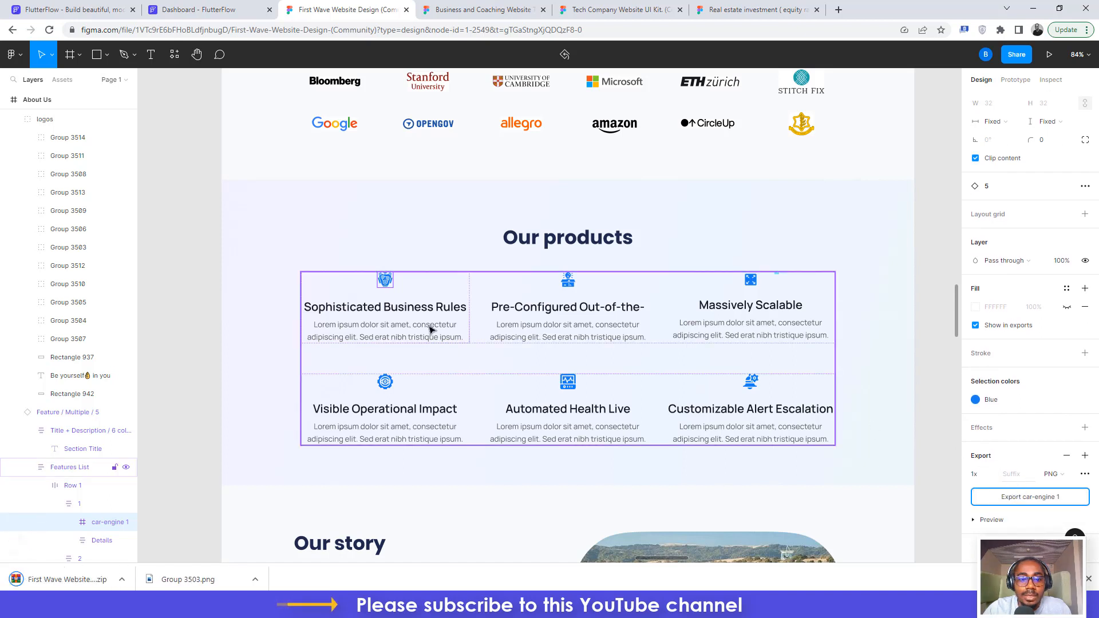
- Inspect the text properties of the Sophisticated Business Rules headline in the Figma design
left_click(374, 312)
double_click(373, 312)
double_click(373, 309)
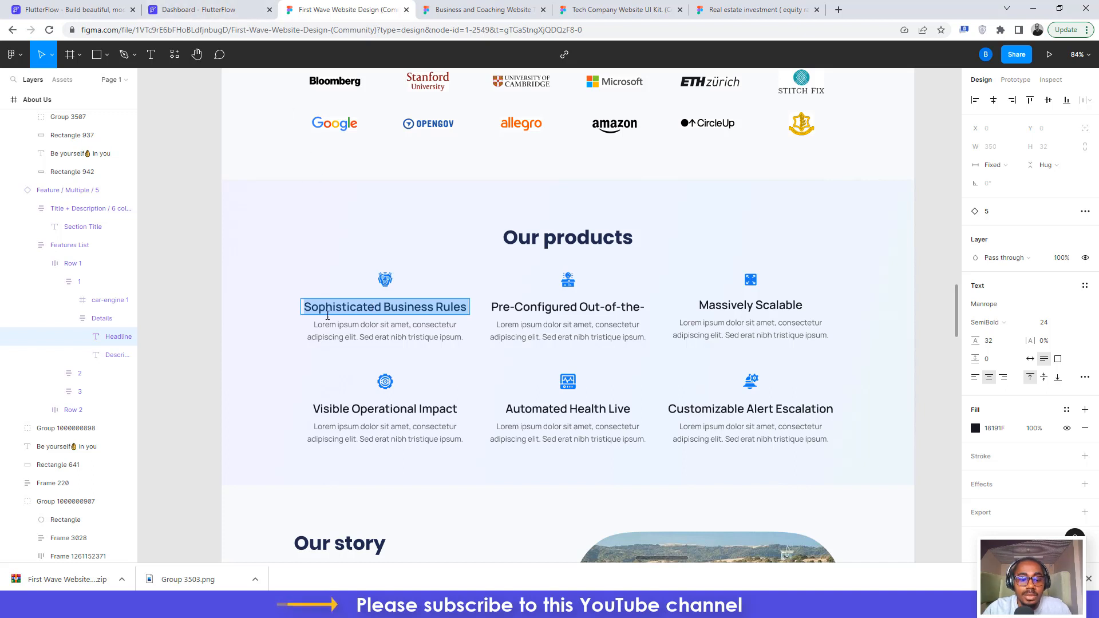
left_click(1050, 80)
- Back in FlutterFlow, add an image widget to the row nested in the first feature column
left_click(197, 10)
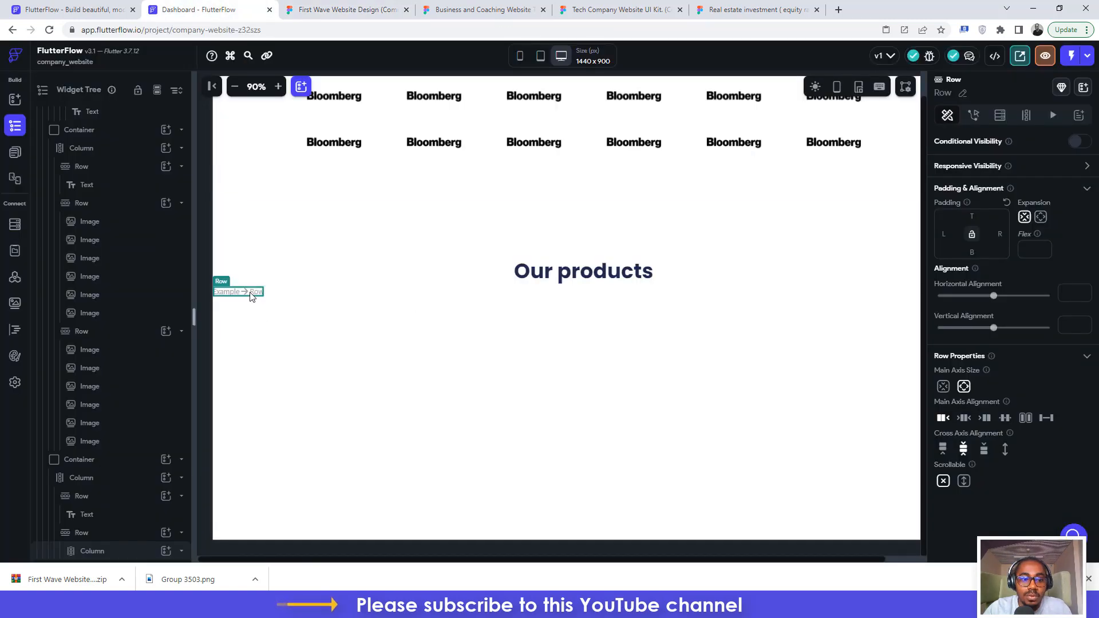
scroll(167, 549, "down", 1)
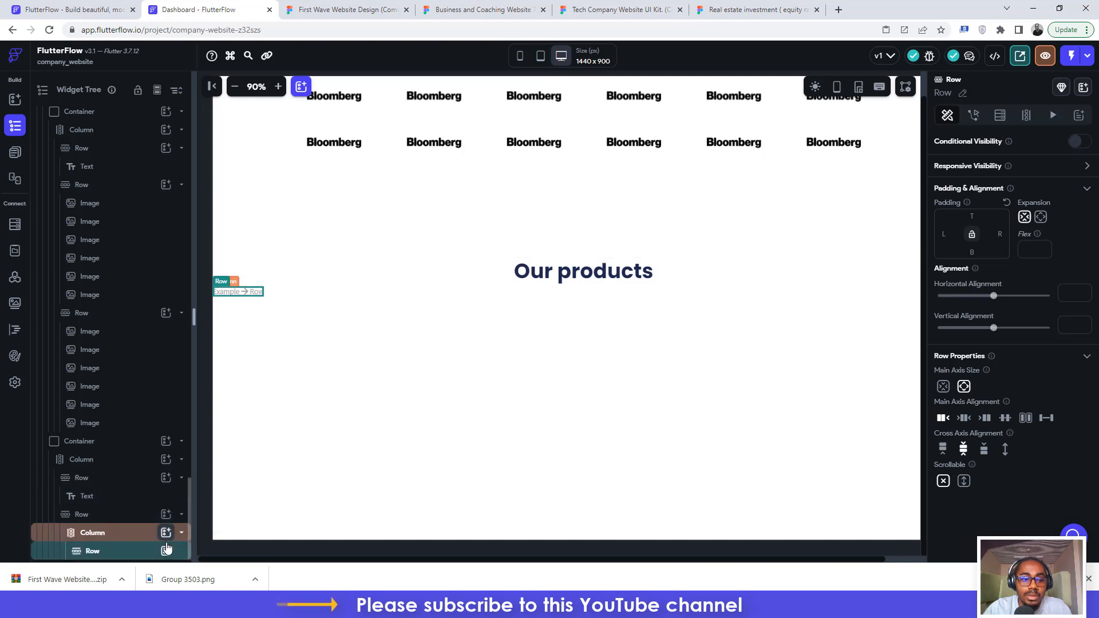
left_click(166, 551)
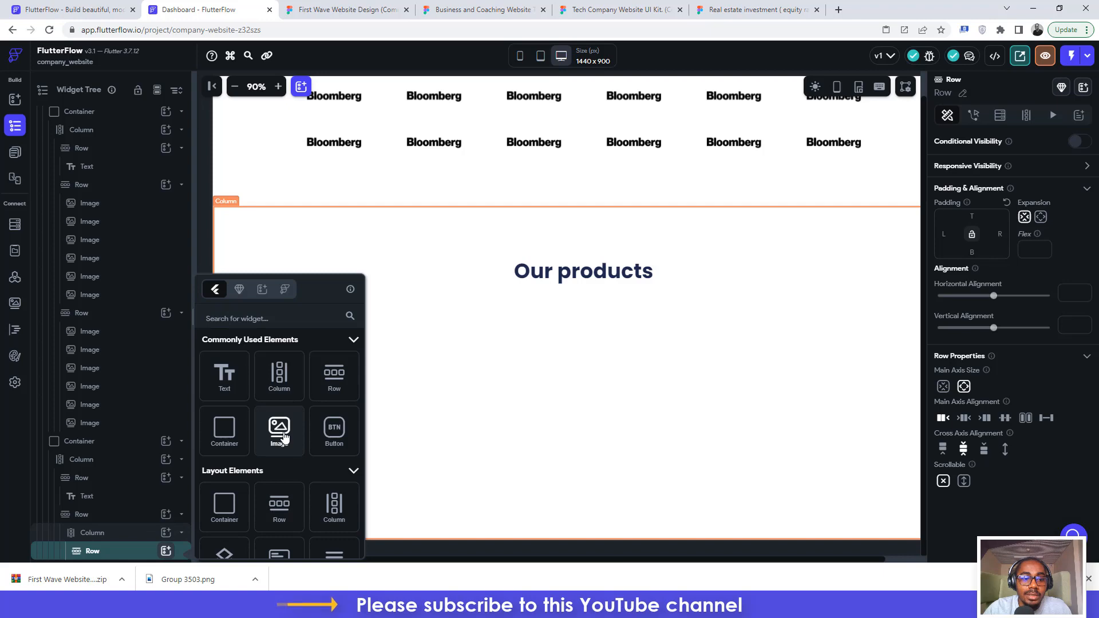
left_click(284, 437)
- Examine the dimensions and vector parts of the car-engine 1 icon in Figma, then clear the selection
left_click(312, 8)
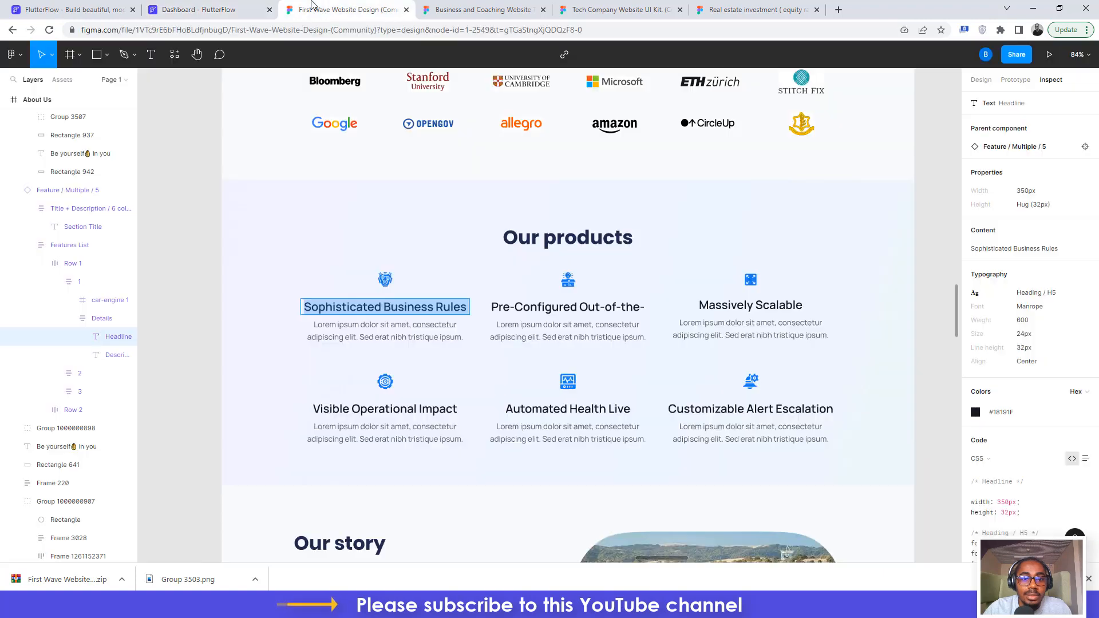
left_click(384, 280)
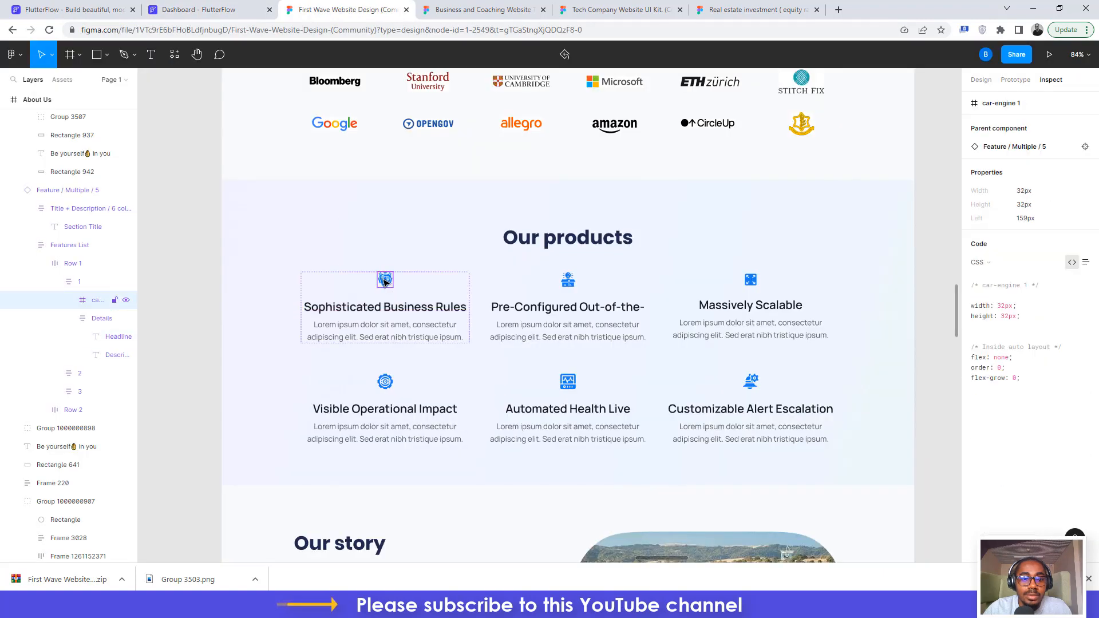
double_click(385, 281)
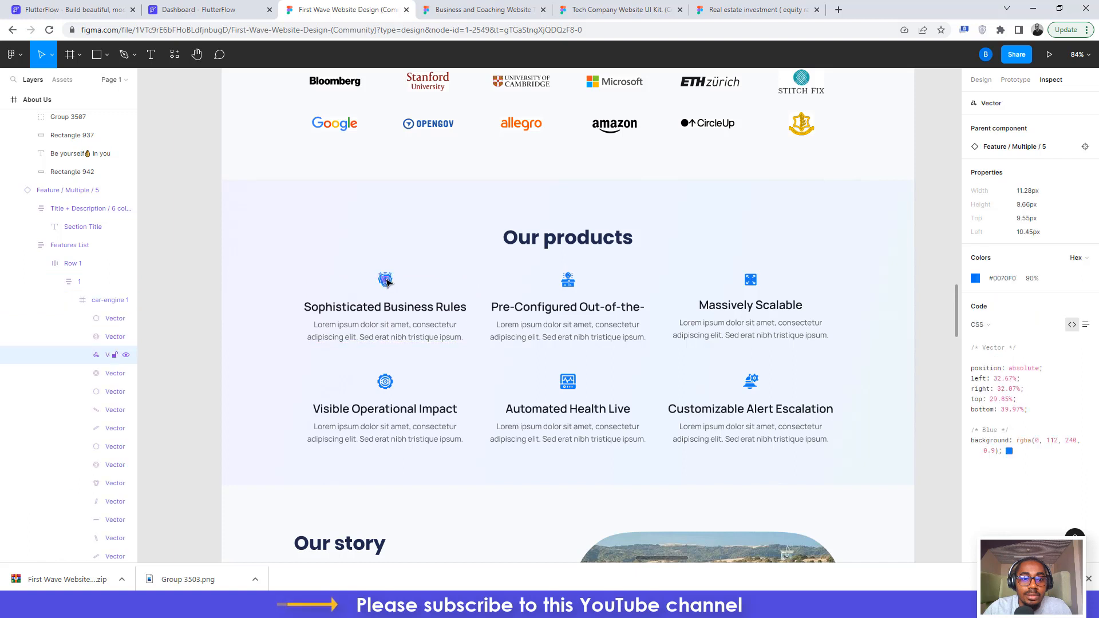
left_click(201, 213)
left_click(386, 282)
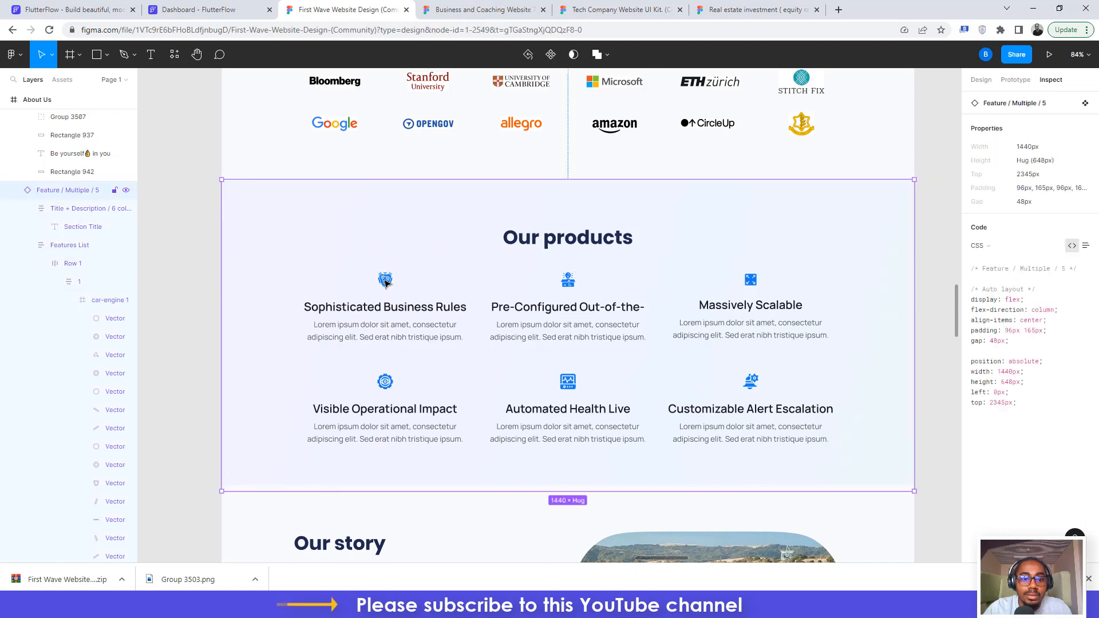
double_click(385, 281)
double_click(385, 281)
double_click(385, 281)
double_click(385, 281)
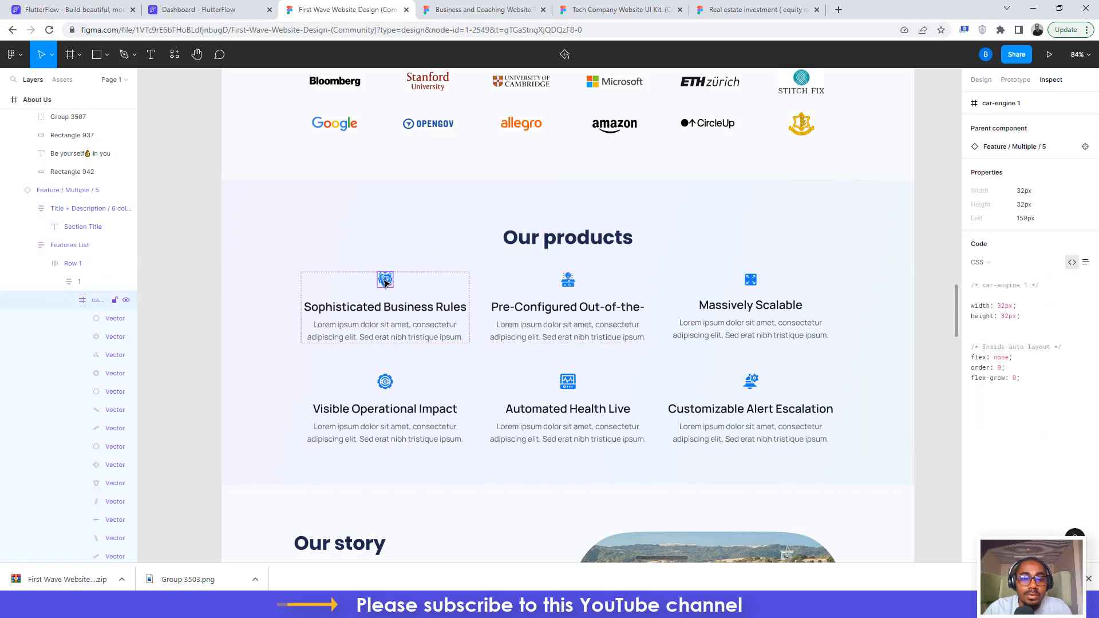
double_click(384, 281)
left_click(214, 234)
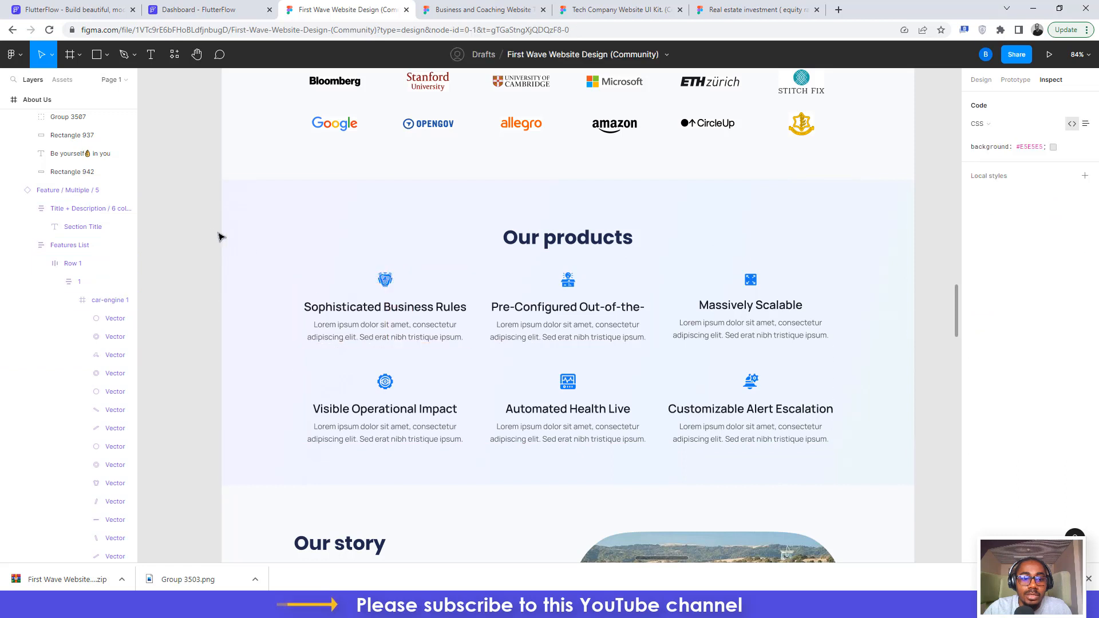
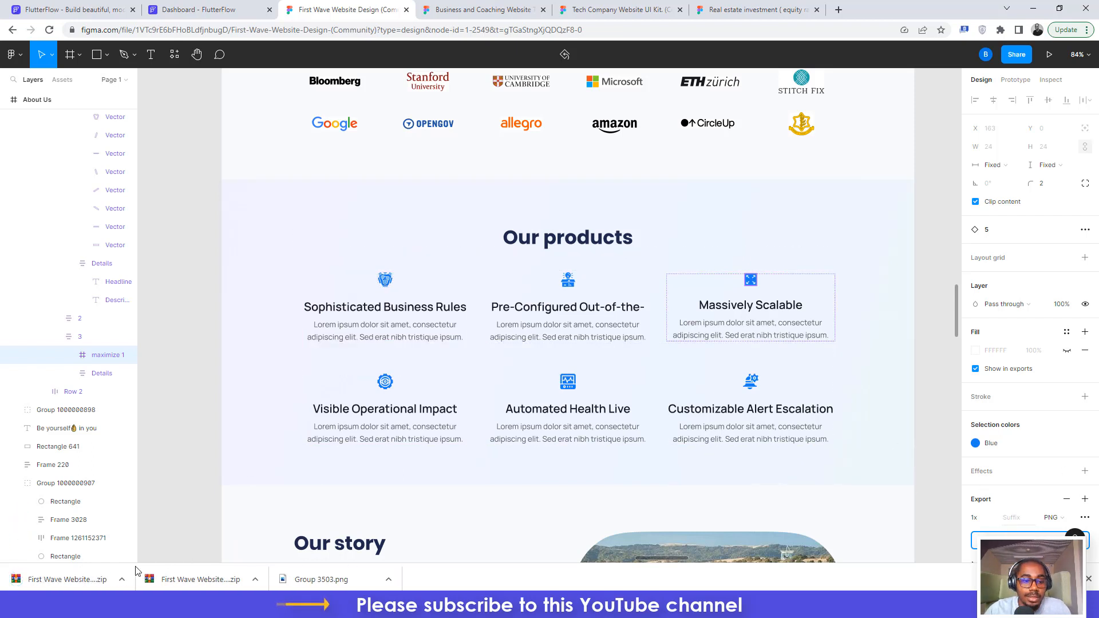
- Move First Wave Website Design (Community).zip from the Downloads folder into its Fonts subfolder
left_click(123, 580)
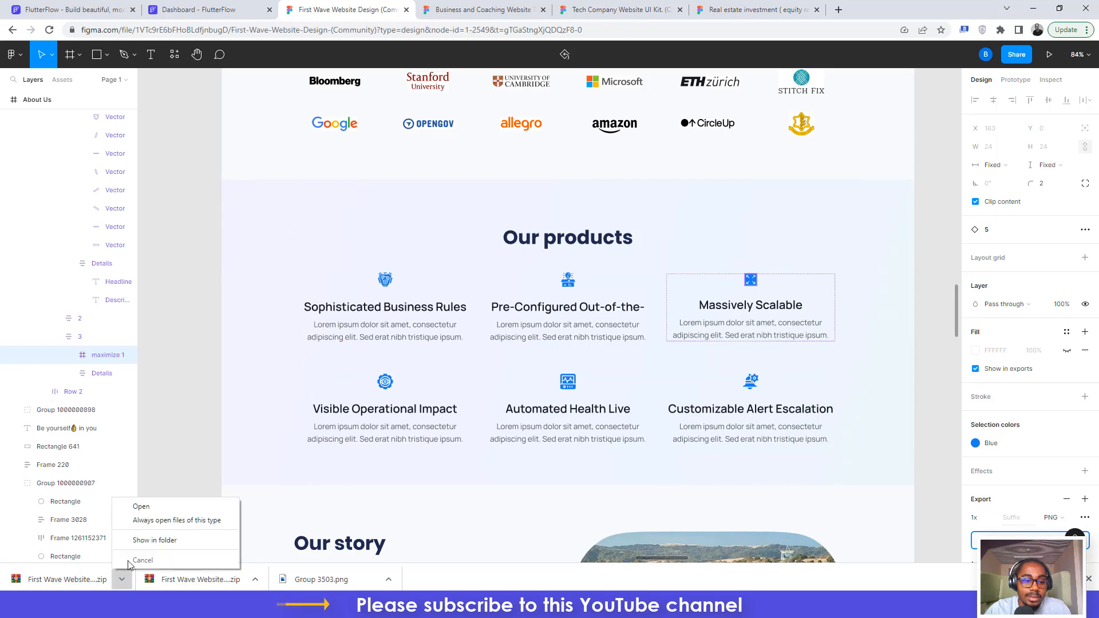
left_click(151, 540)
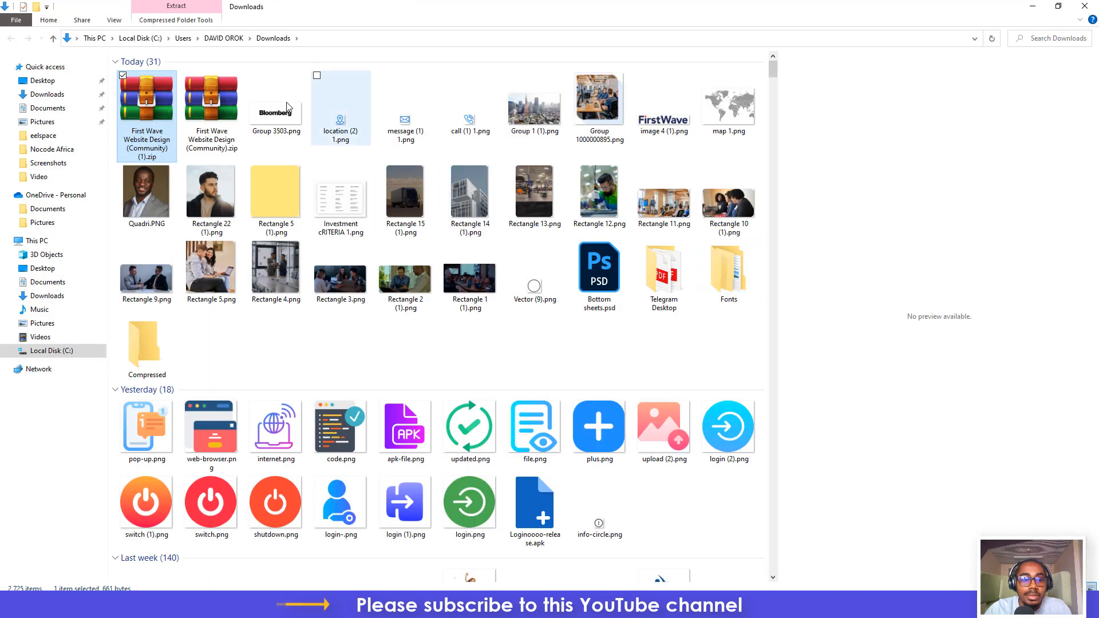
right_click(148, 97)
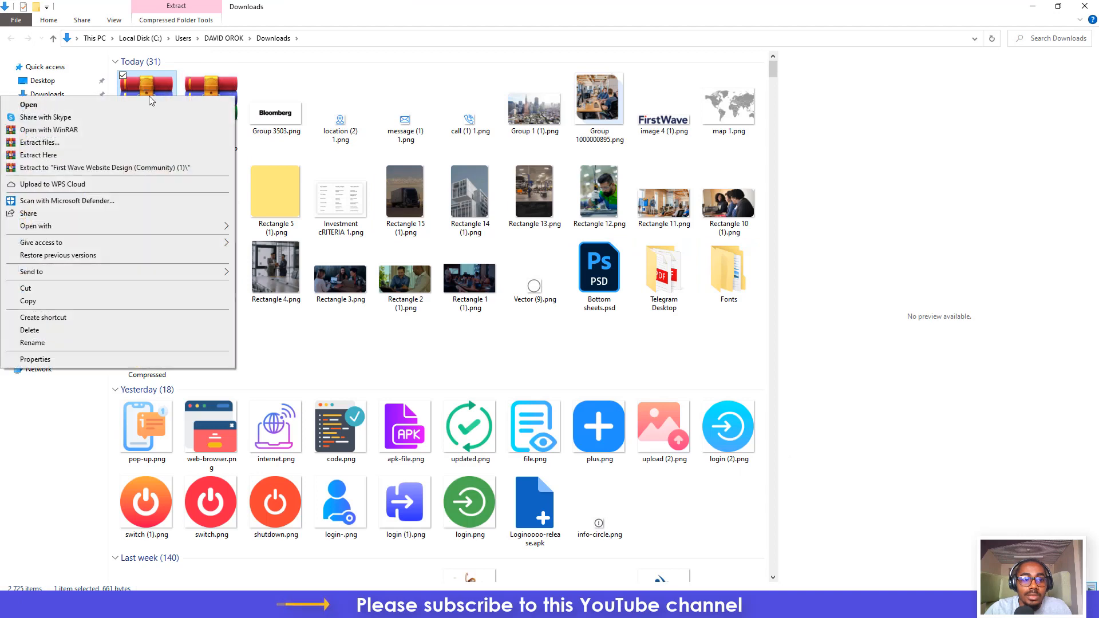
left_click(215, 83)
right_click(209, 93)
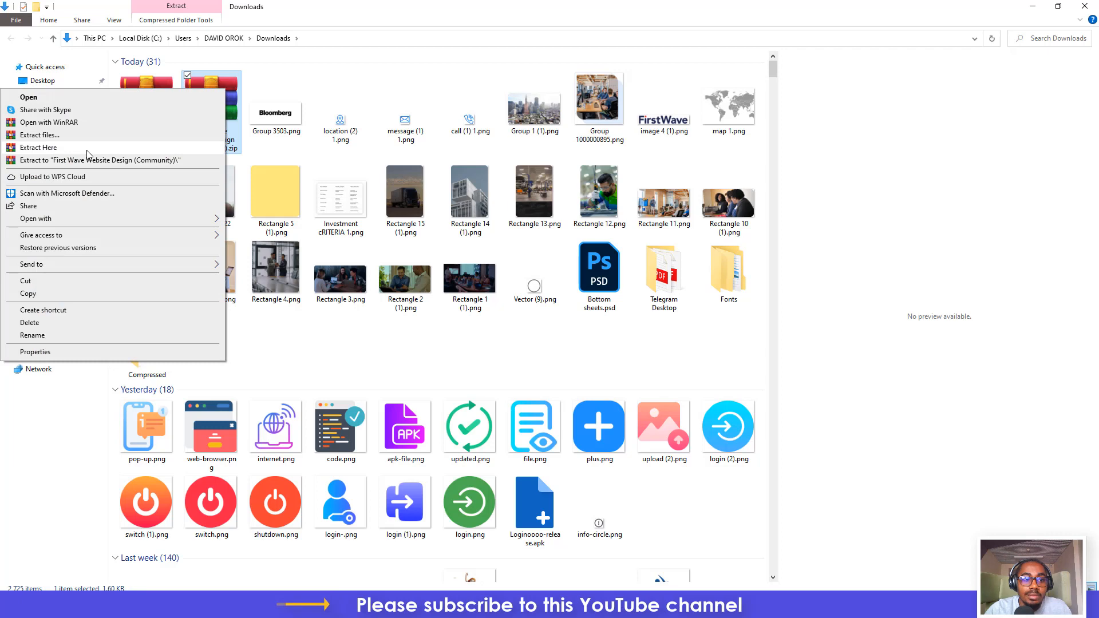
left_click(44, 281)
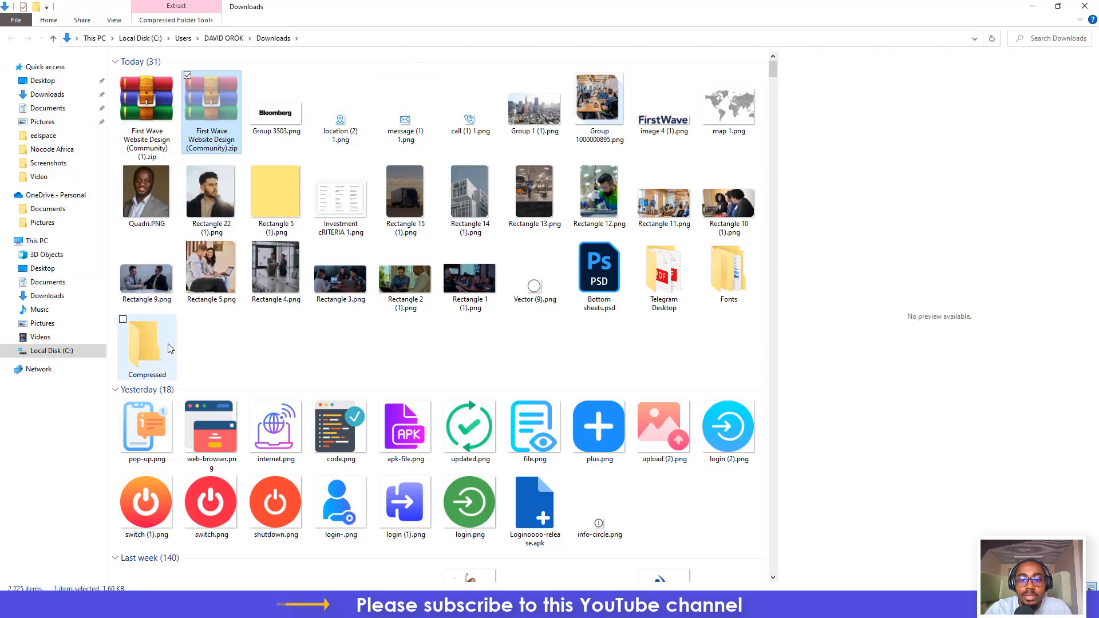
double_click(727, 272)
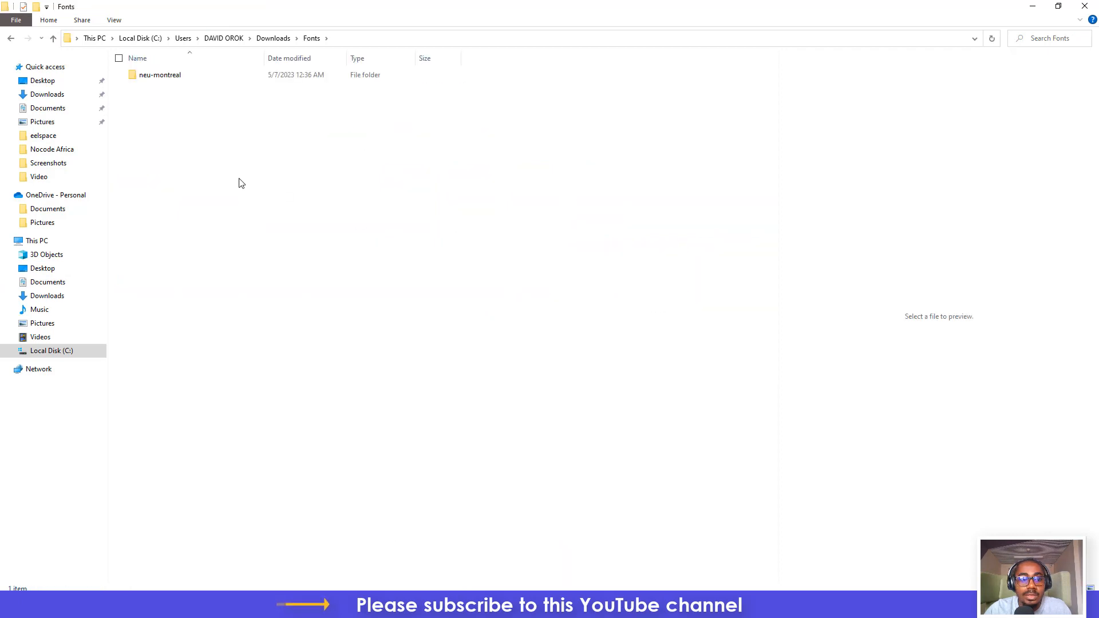
key("ctrl+v")
- Extract First Wave Website Design (Community).zip into the Fonts folder and copy the path of the extracted Feature\Multiple folder
right_click(221, 88)
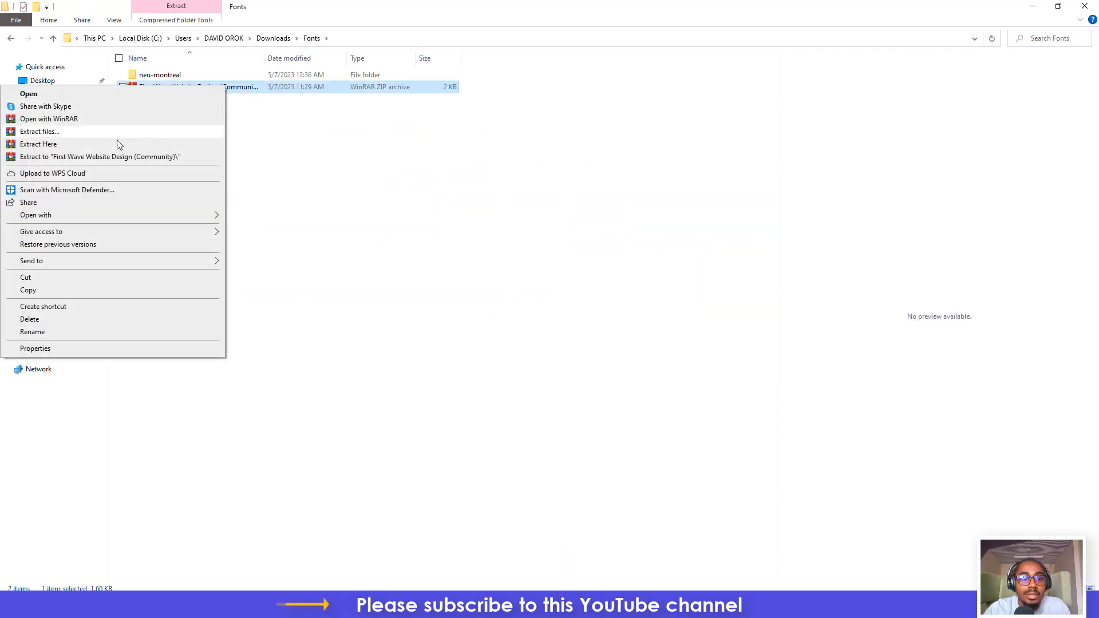
left_click(66, 146)
double_click(178, 78)
double_click(179, 78)
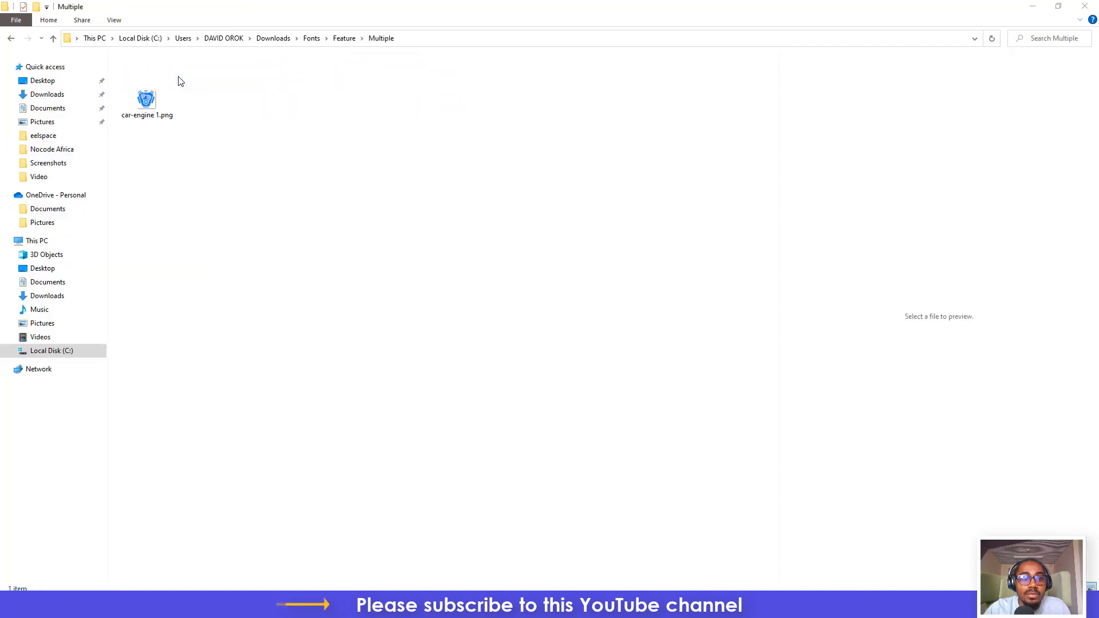
left_click(482, 40)
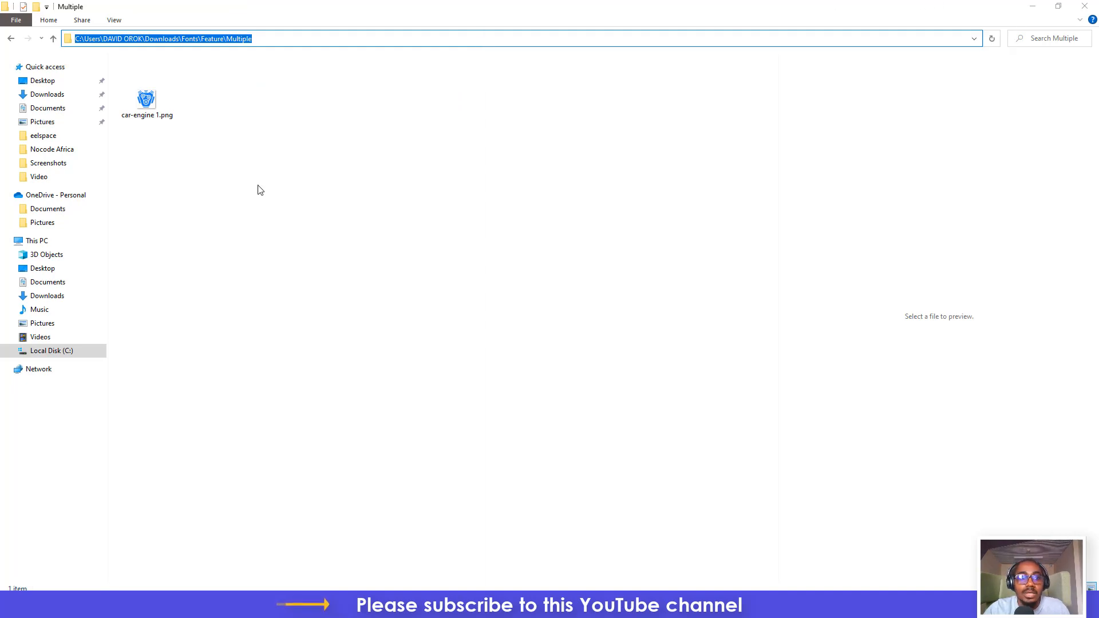
left_click(1034, 8)
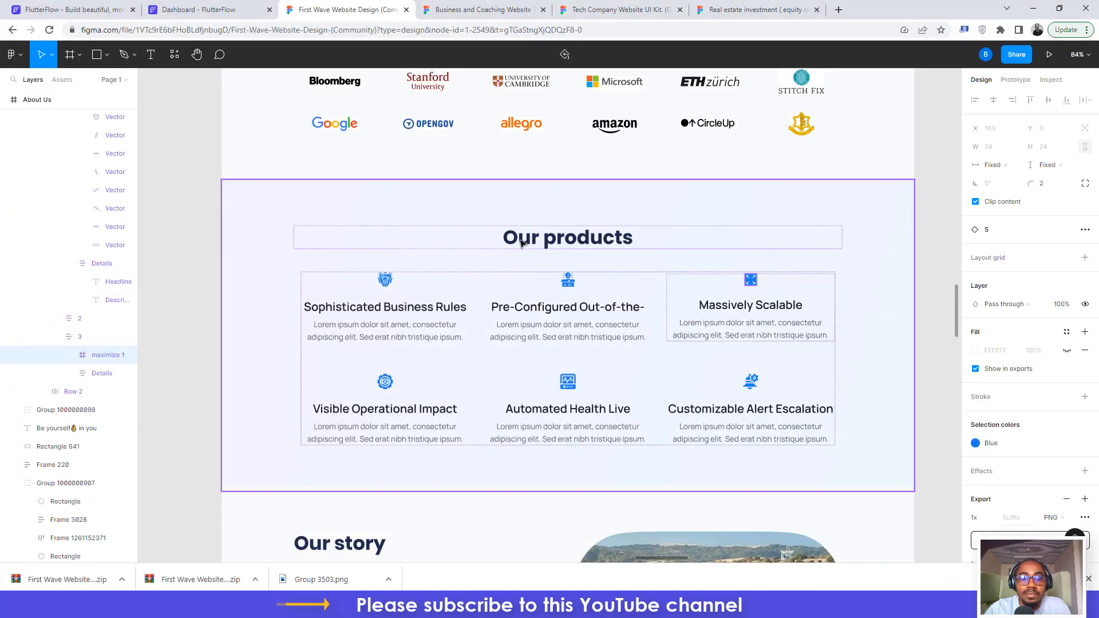
- In FlutterFlow, upload car-engine 1.png from the copied folder path as the asset of the first feature's image widget
left_click(239, 5)
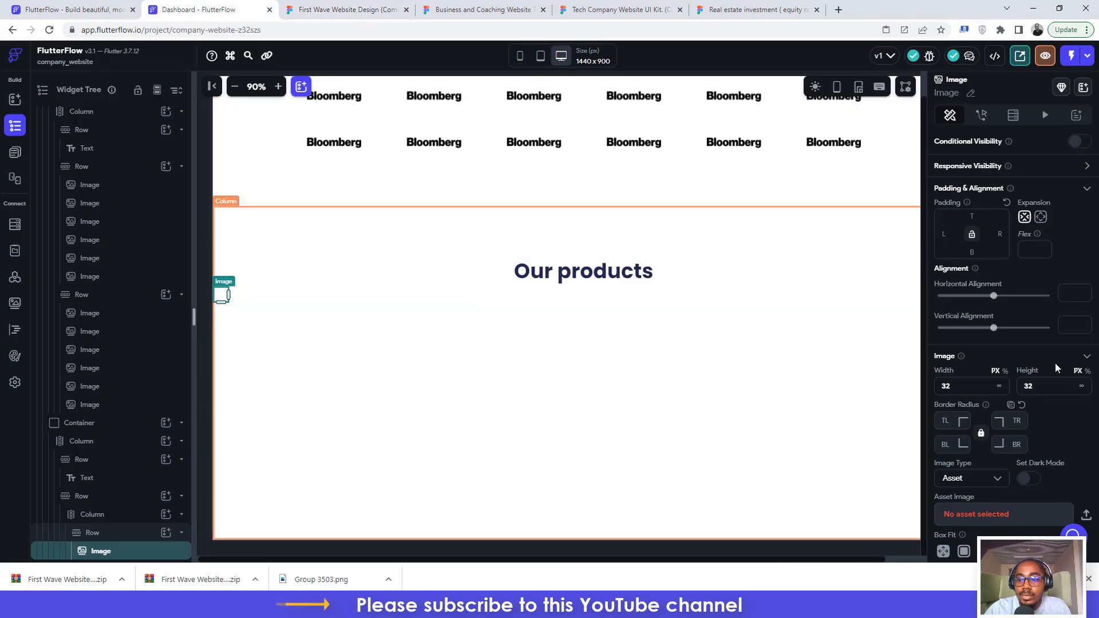
left_click(1086, 514)
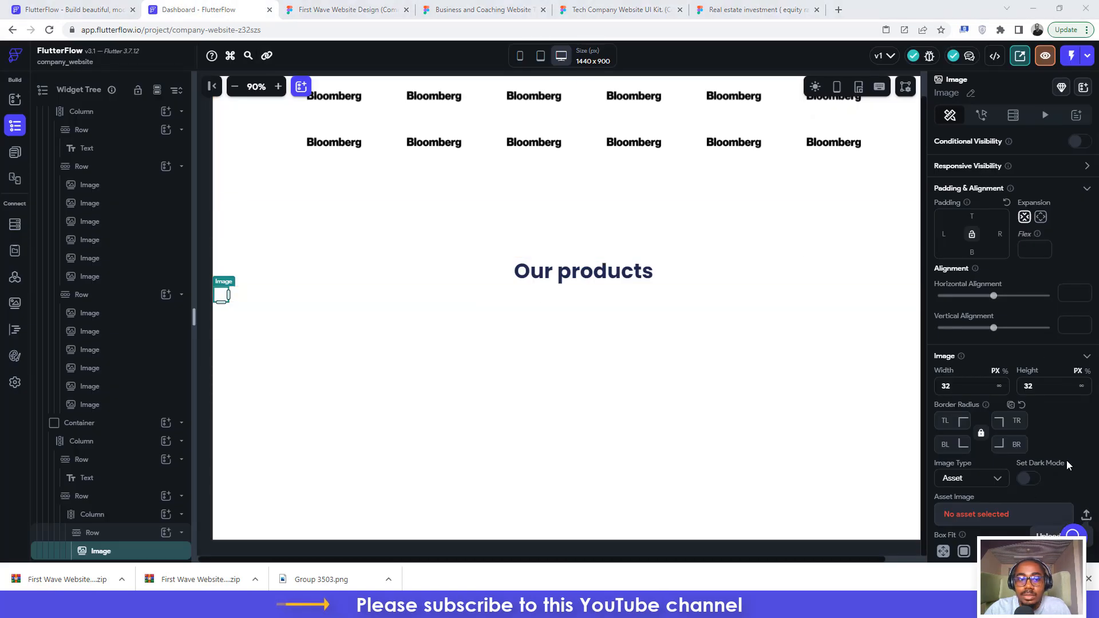
left_click(272, 30)
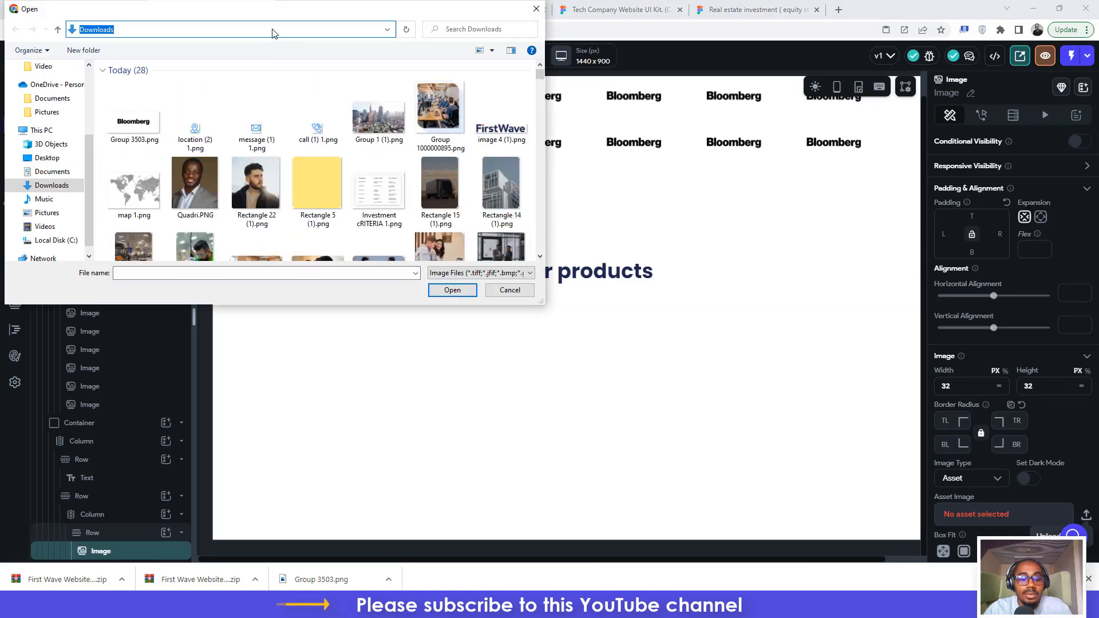
key("ctrl+v")
key("Return")
left_click(136, 106)
left_click(452, 290)
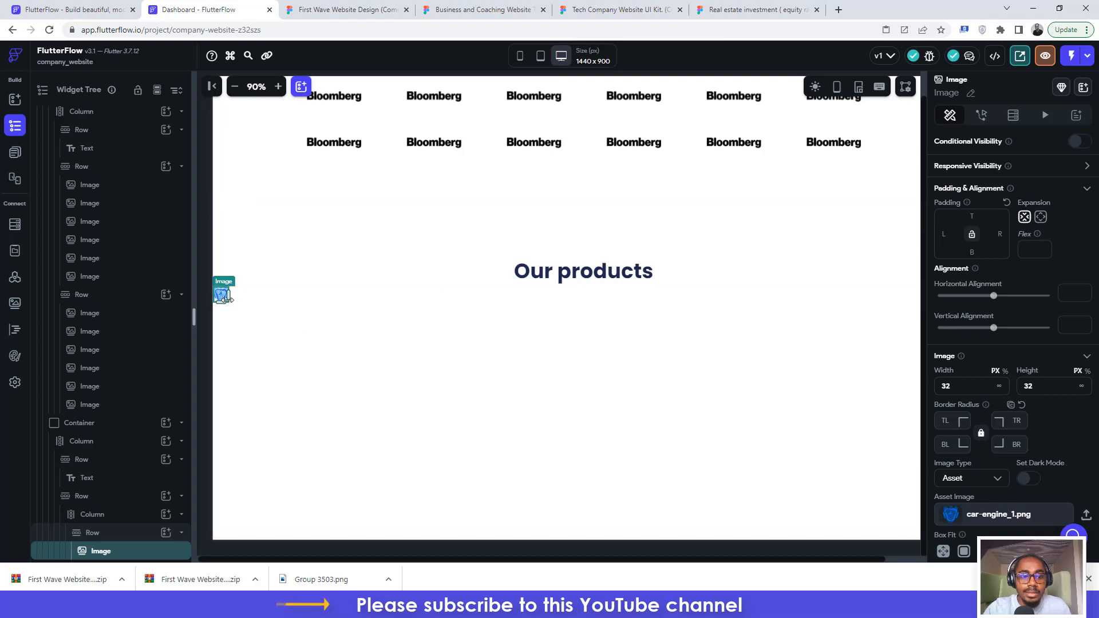
- Add a second row containing a text widget to the first feature column, below the icon row
left_click(119, 522)
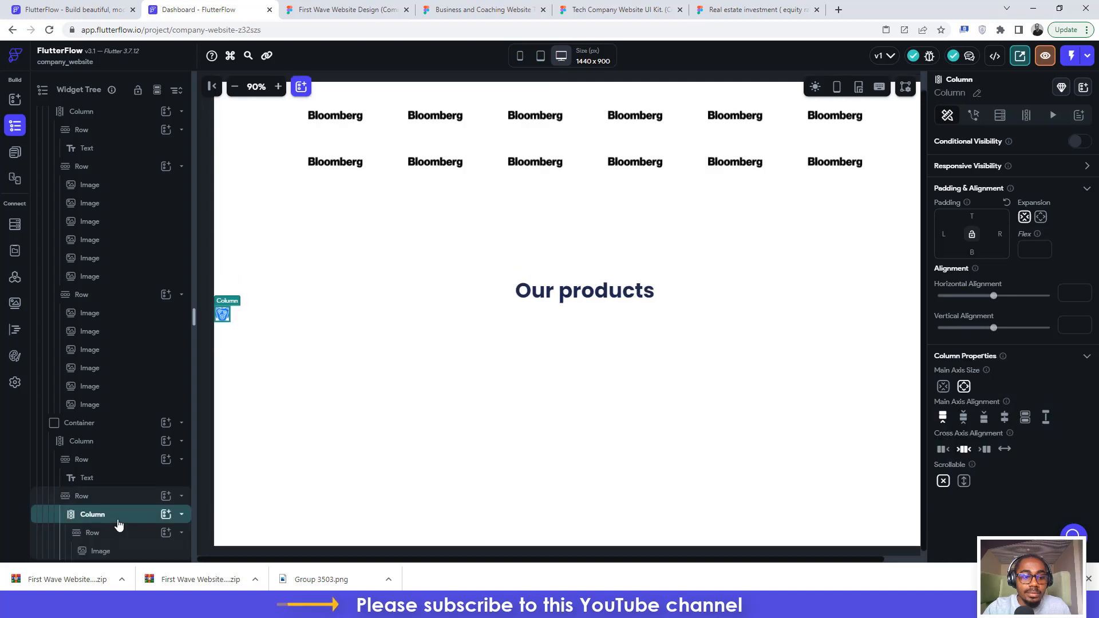
left_click(165, 515)
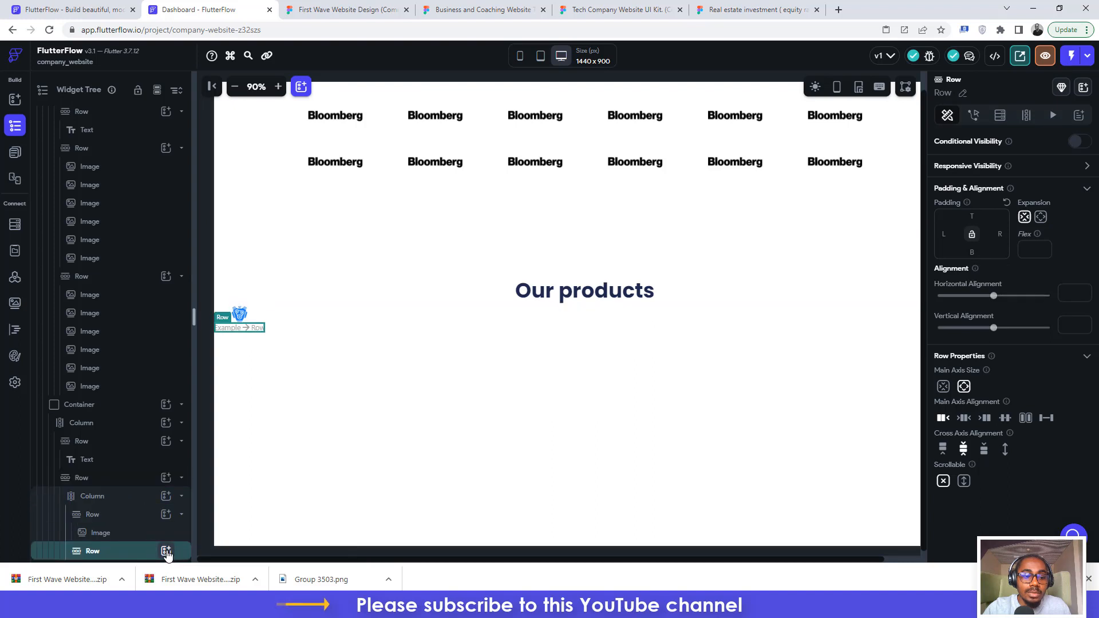
left_click(166, 552)
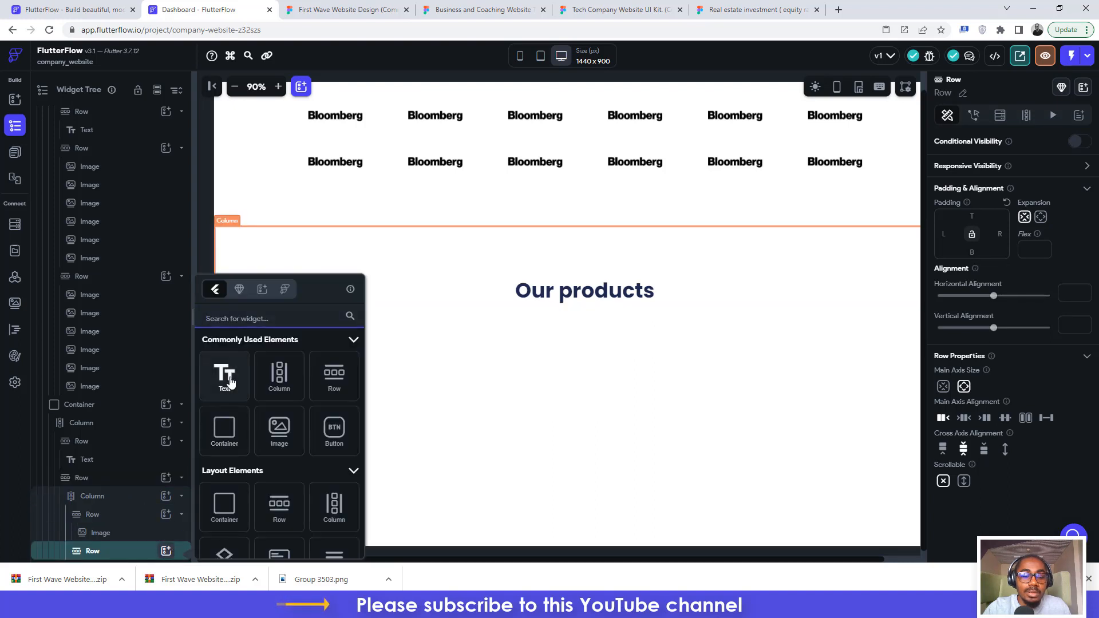
left_click(230, 382)
- Copy the Sophisticated Business Rules headline from the Figma design into the new FlutterFlow text widget
left_click(346, 10)
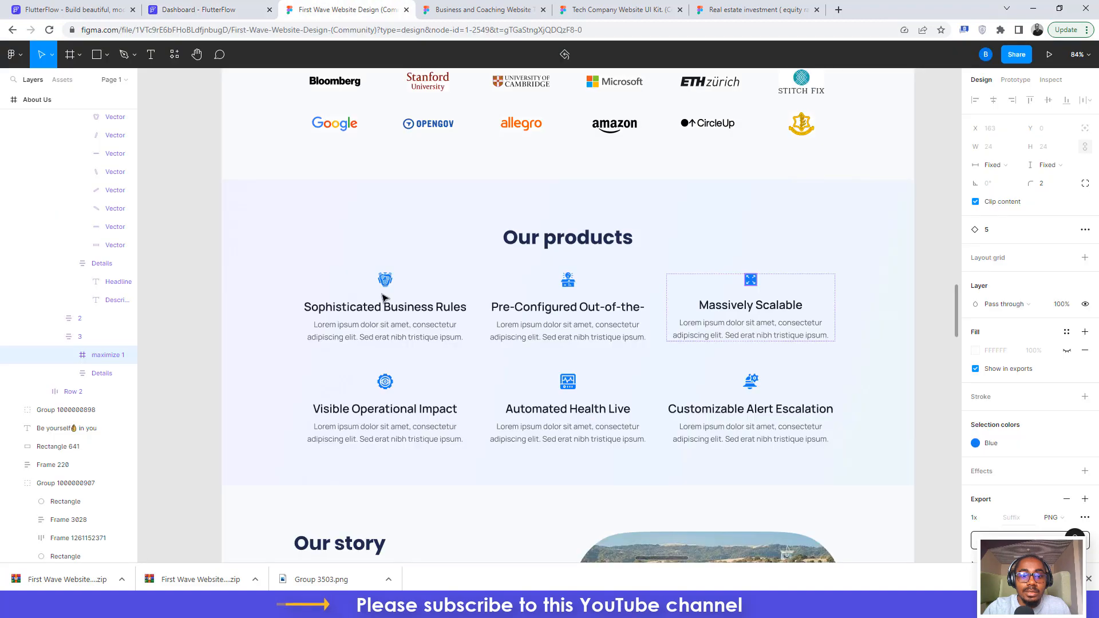
left_click(376, 311)
left_click(376, 311)
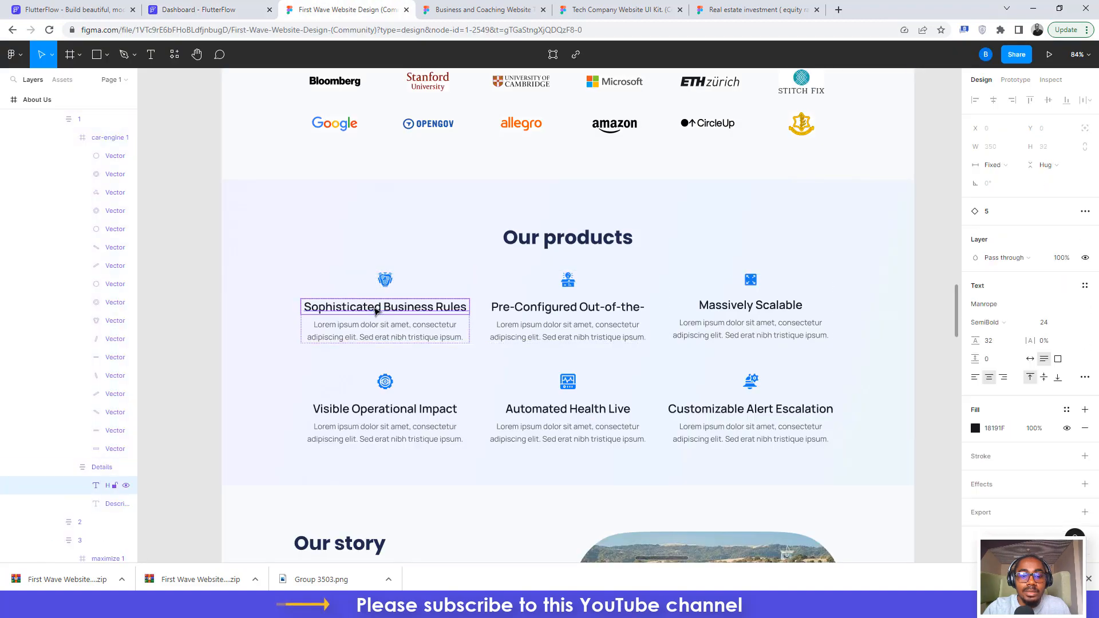
key("Return")
key("ctrl+c")
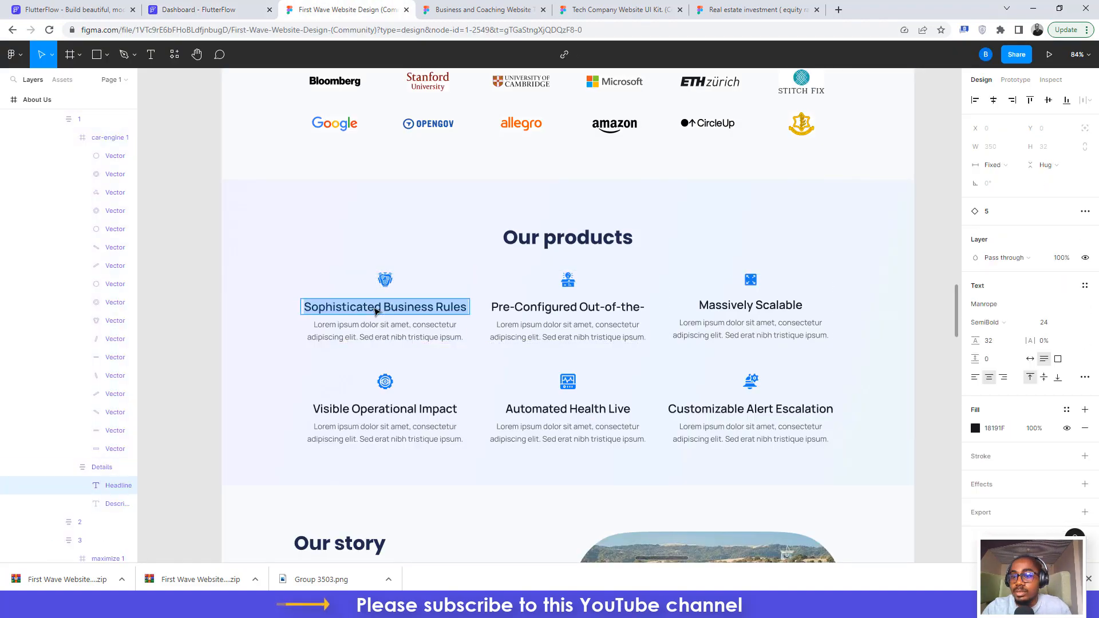
left_click(1051, 80)
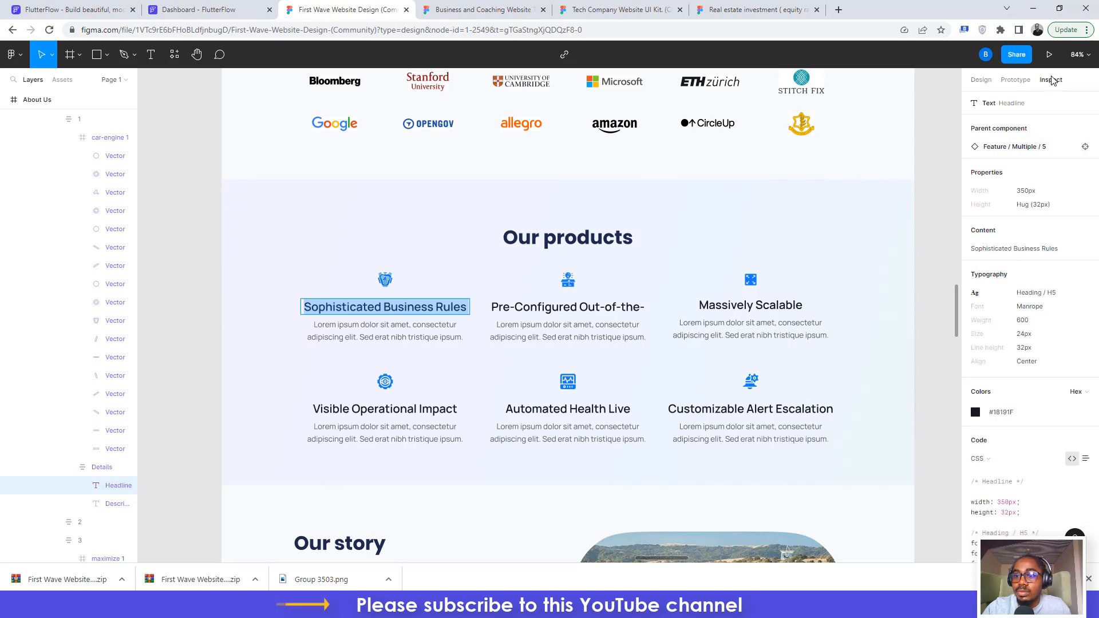
left_click(226, 10)
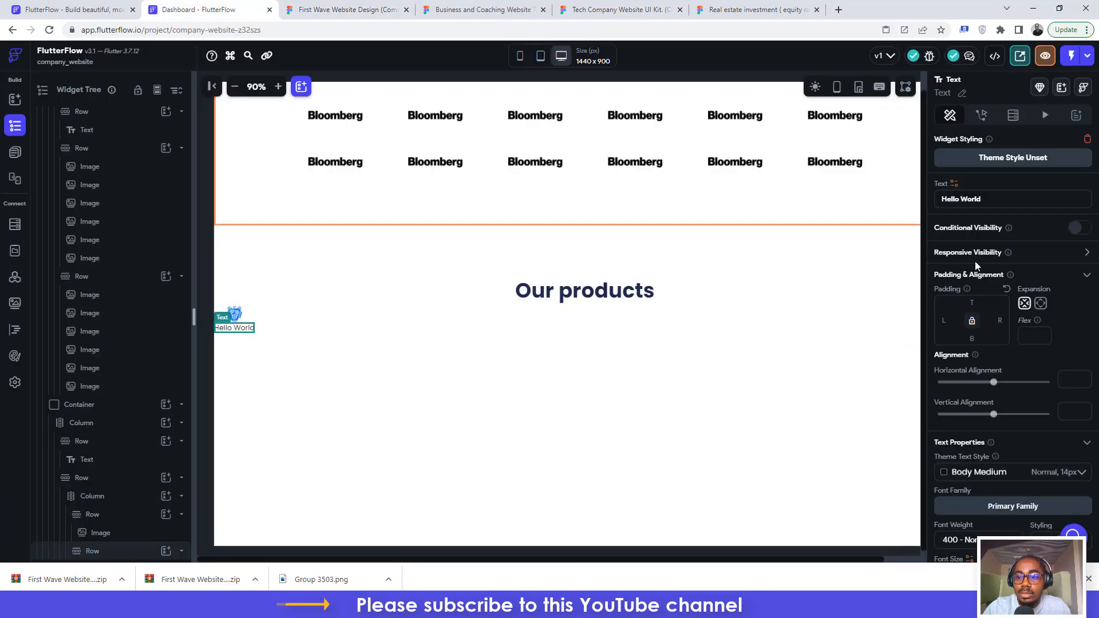
triple_click(953, 199)
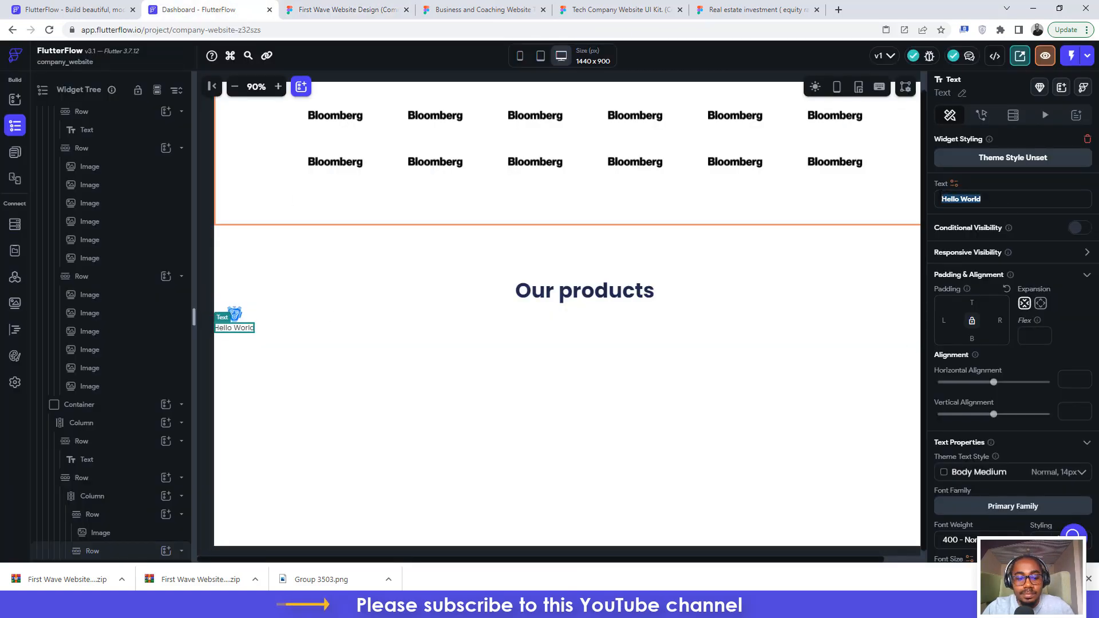
key("ctrl+v")
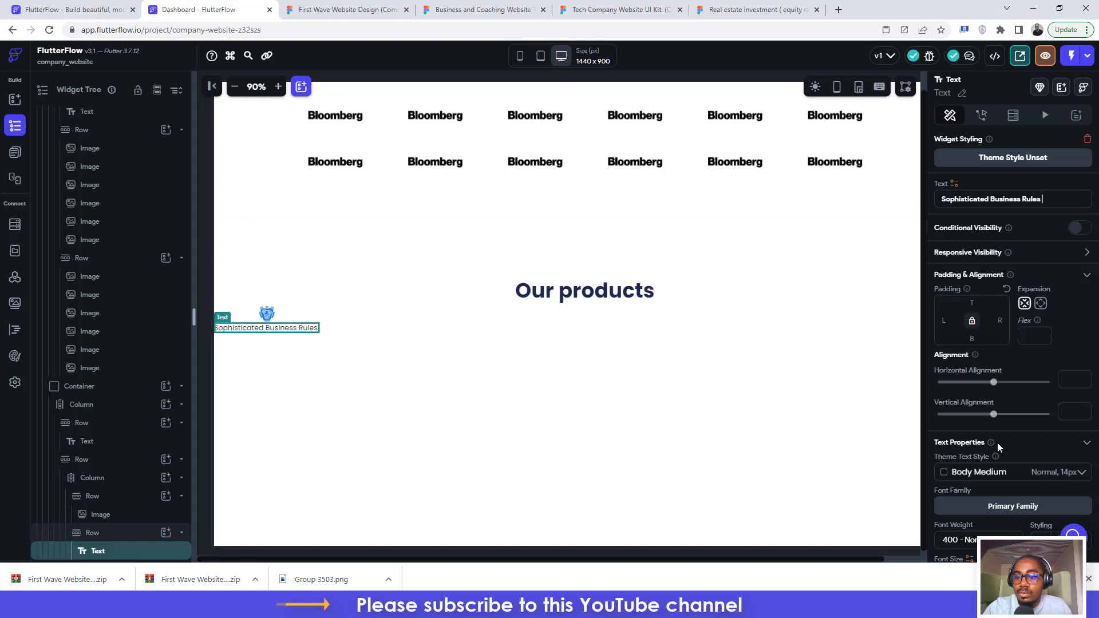
- Style the headline as 600 - Semi Bold at size 24, with the text color #18191F copied from Figma
scroll(999, 448, "down", 3)
left_click(953, 342)
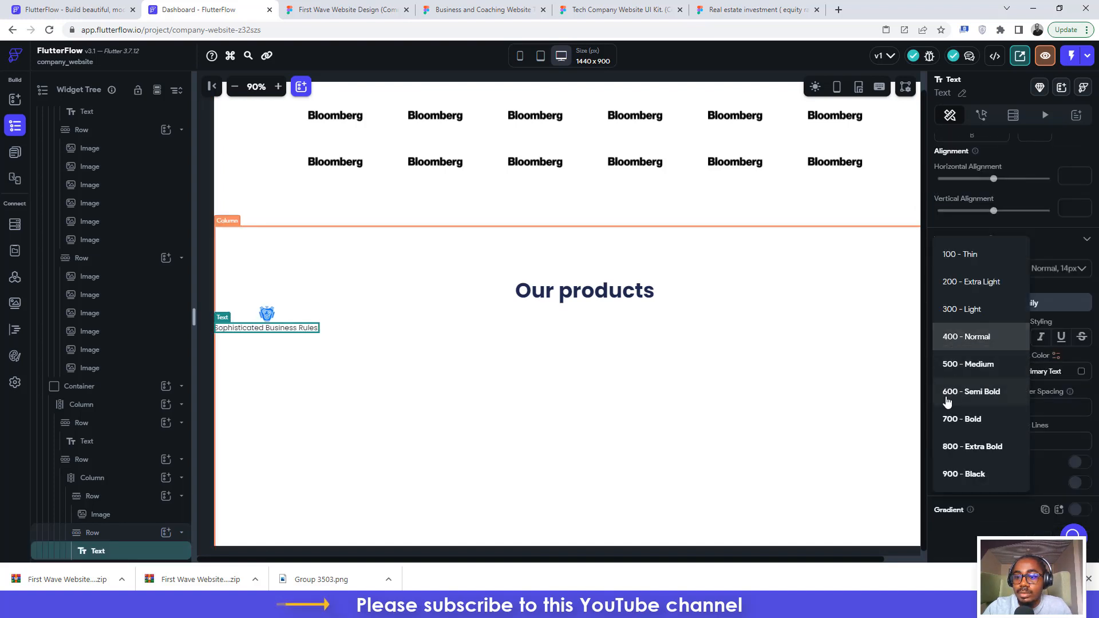
left_click(948, 395)
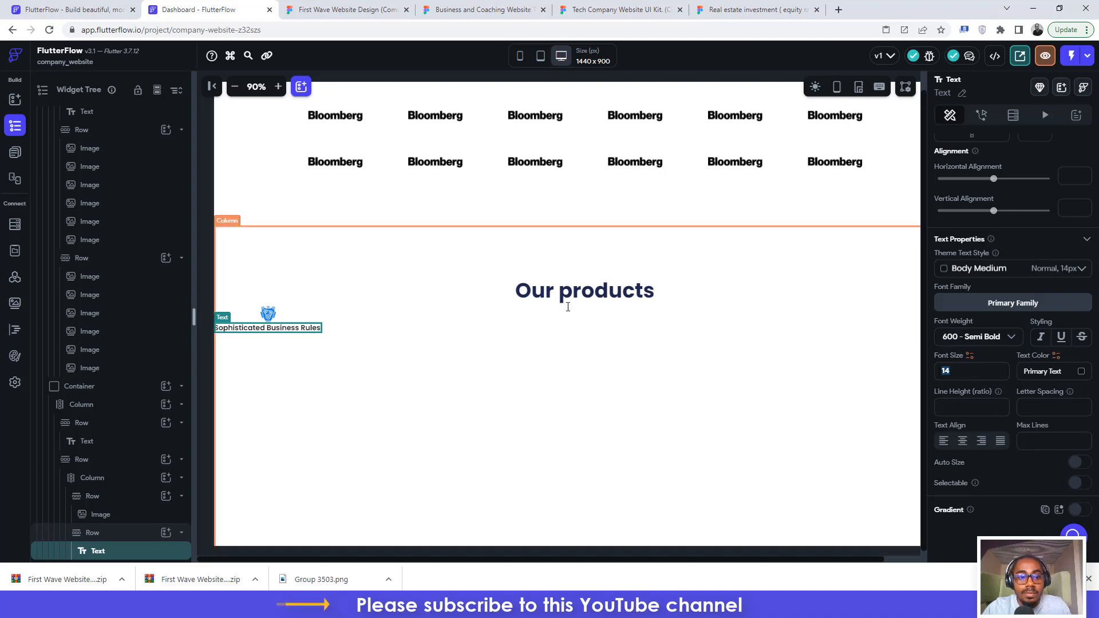
left_click(346, 10)
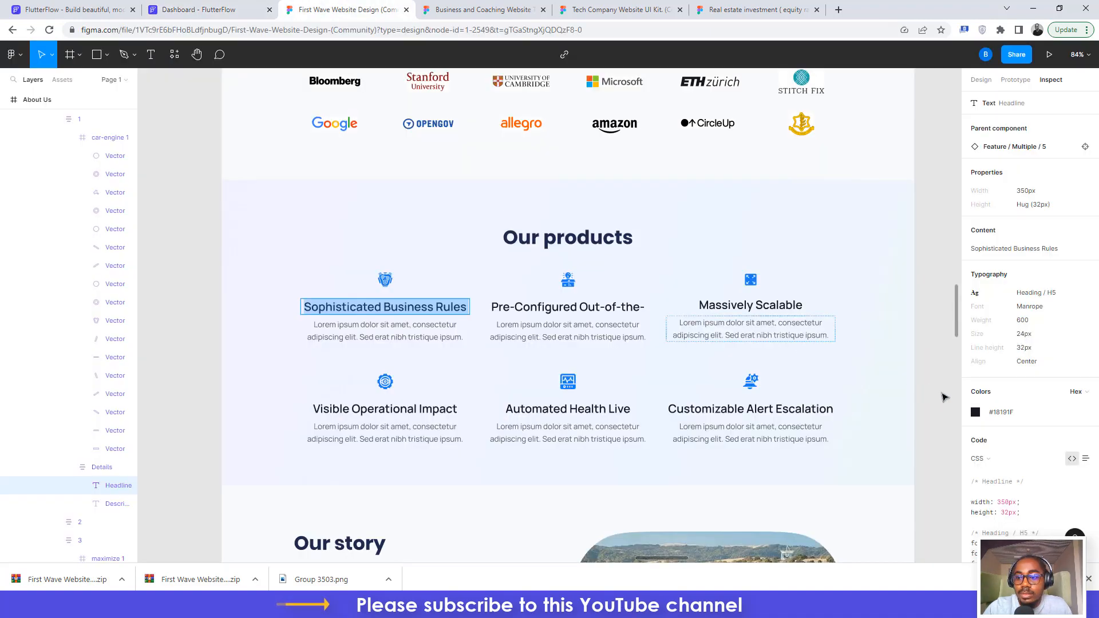
left_click(1002, 413)
left_click(243, 6)
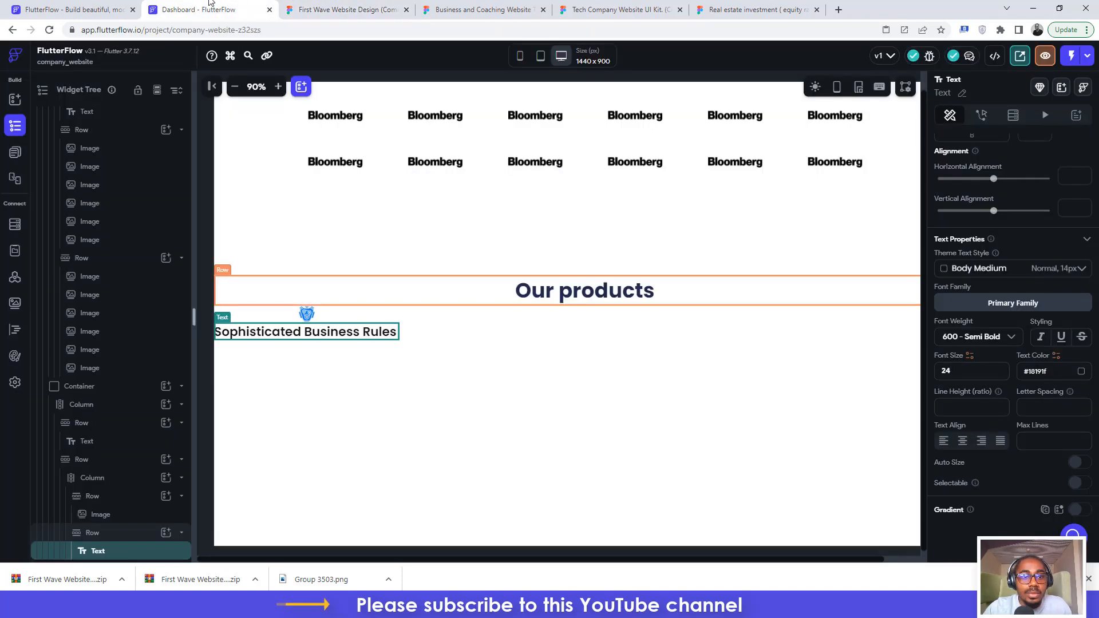
- Check the layout below the headline in Figma, then duplicate the headline's row within the first feature column in FlutterFlow
left_click(321, 10)
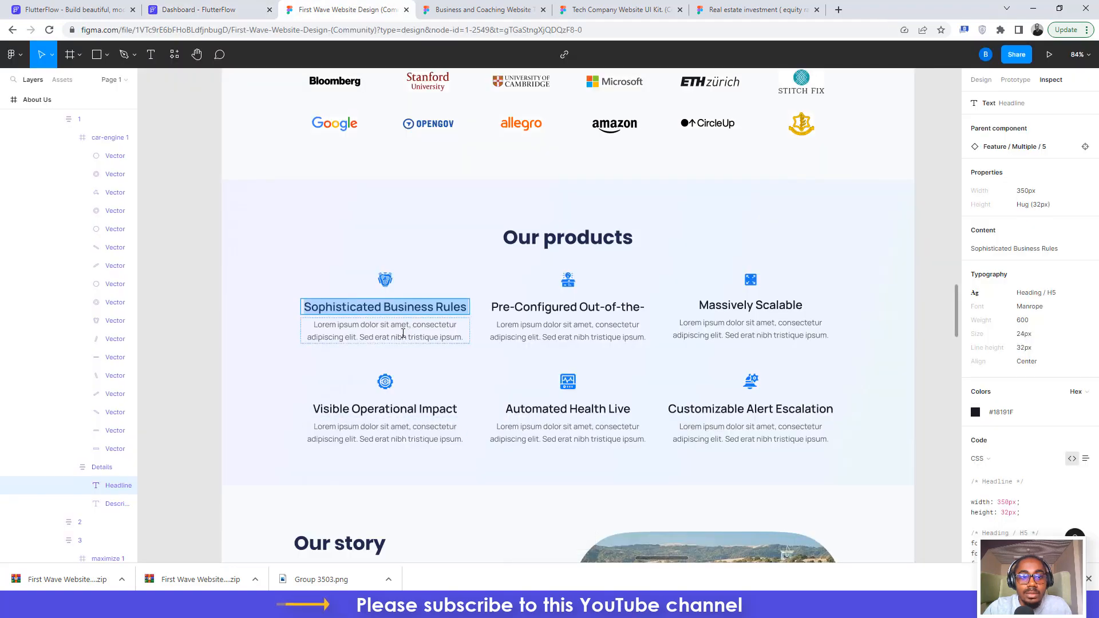
left_click(206, 9)
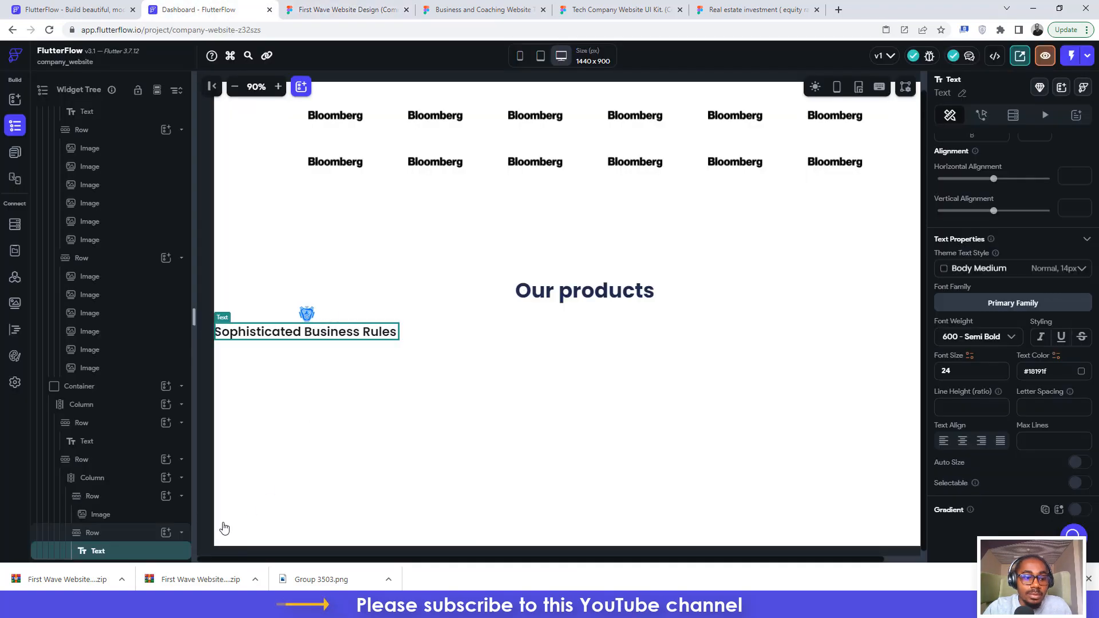
left_click(130, 536)
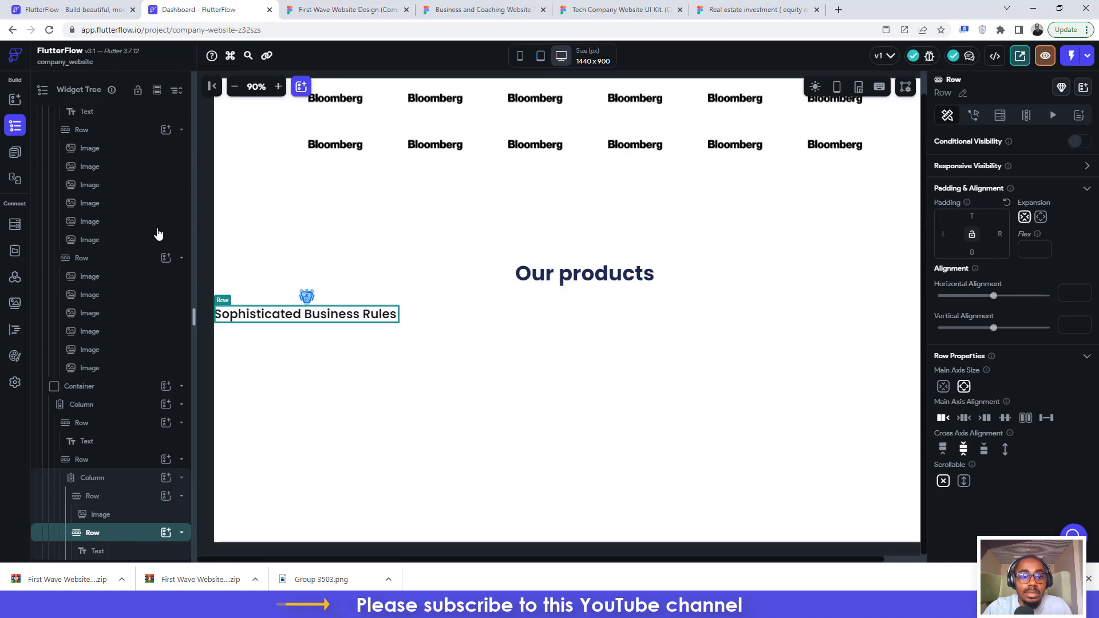
- Replace the duplicated row's text with the Lorem ipsum description copied from beneath Sophisticated Business Rules in Figma
left_click(389, 12)
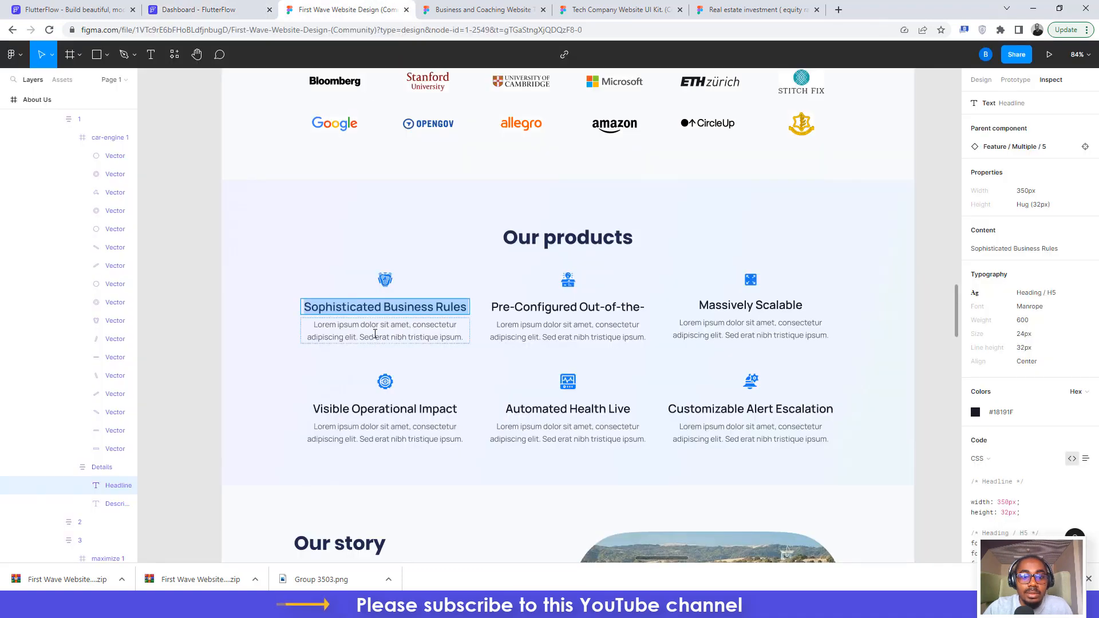
left_click(375, 332)
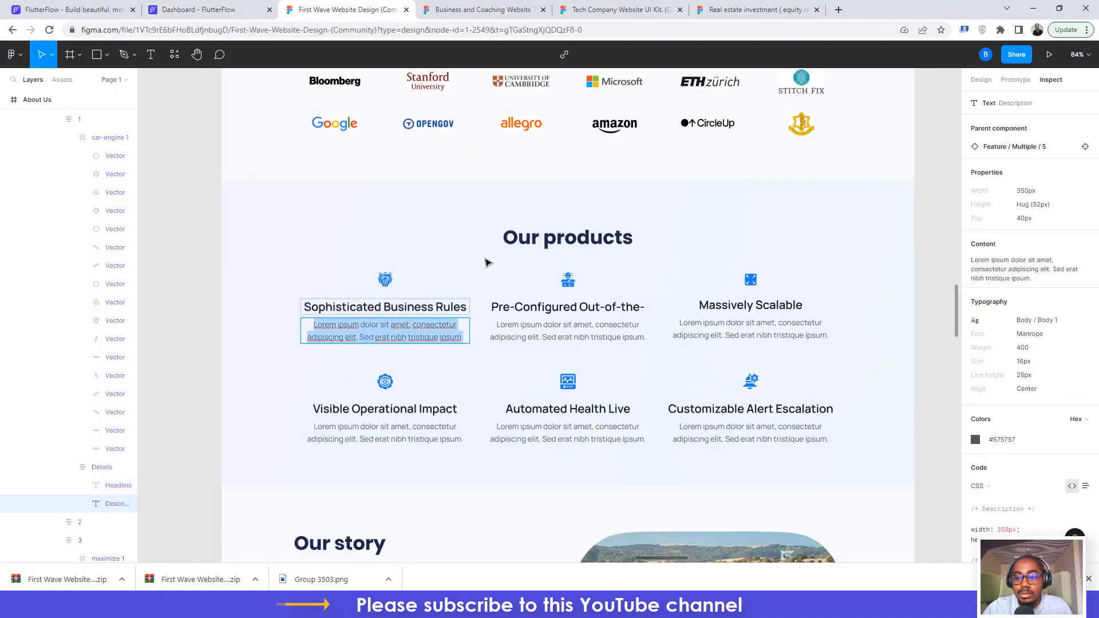
left_click(207, 13)
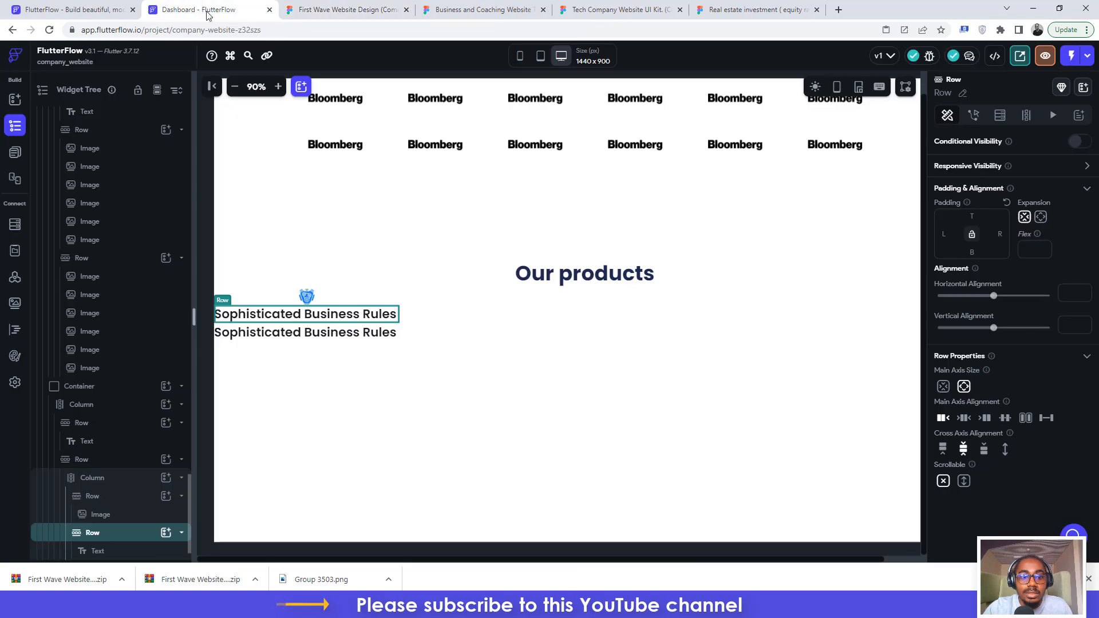
left_click(334, 338)
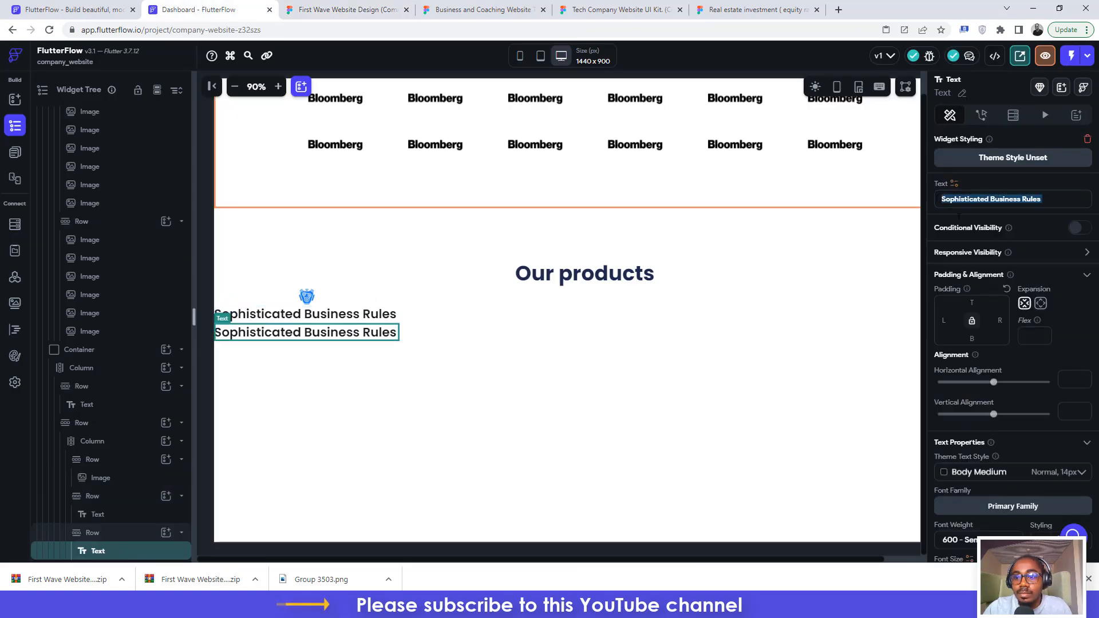
key("ctrl+v")
- Set the description text's font weight to 400 - Normal and its font size to 16
scroll(971, 493, "down", 2)
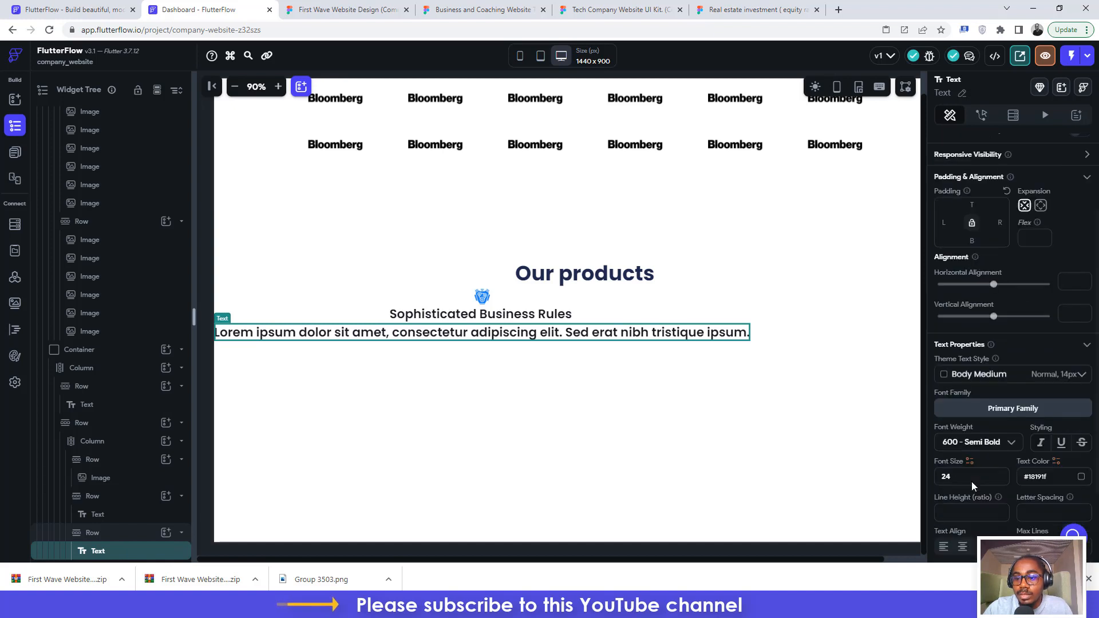
left_click(963, 446)
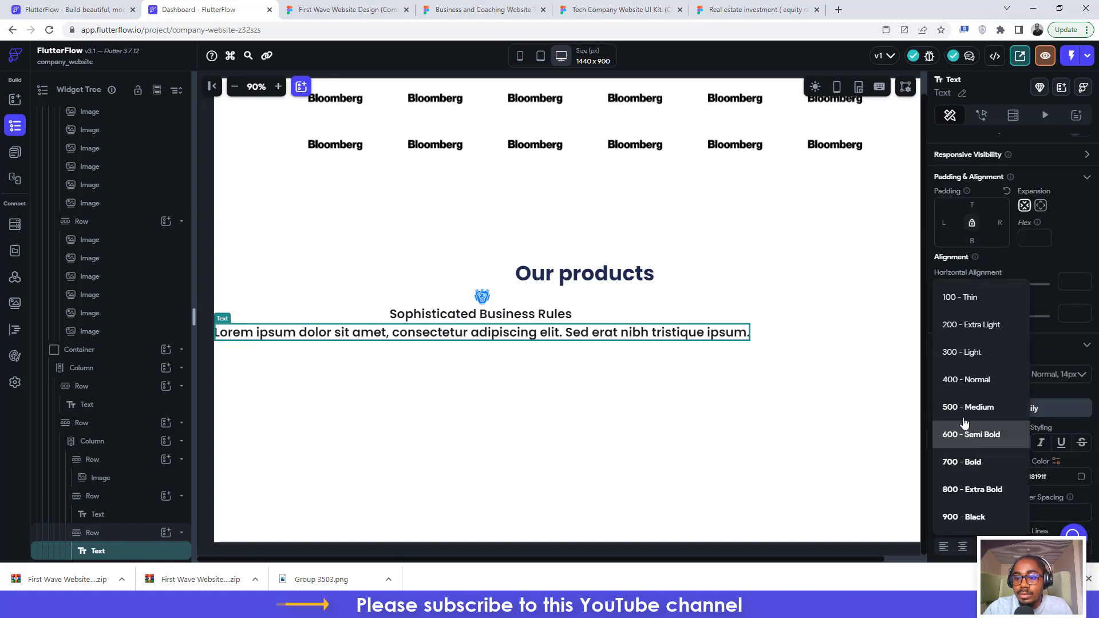
left_click(953, 384)
double_click(946, 477)
type("1")
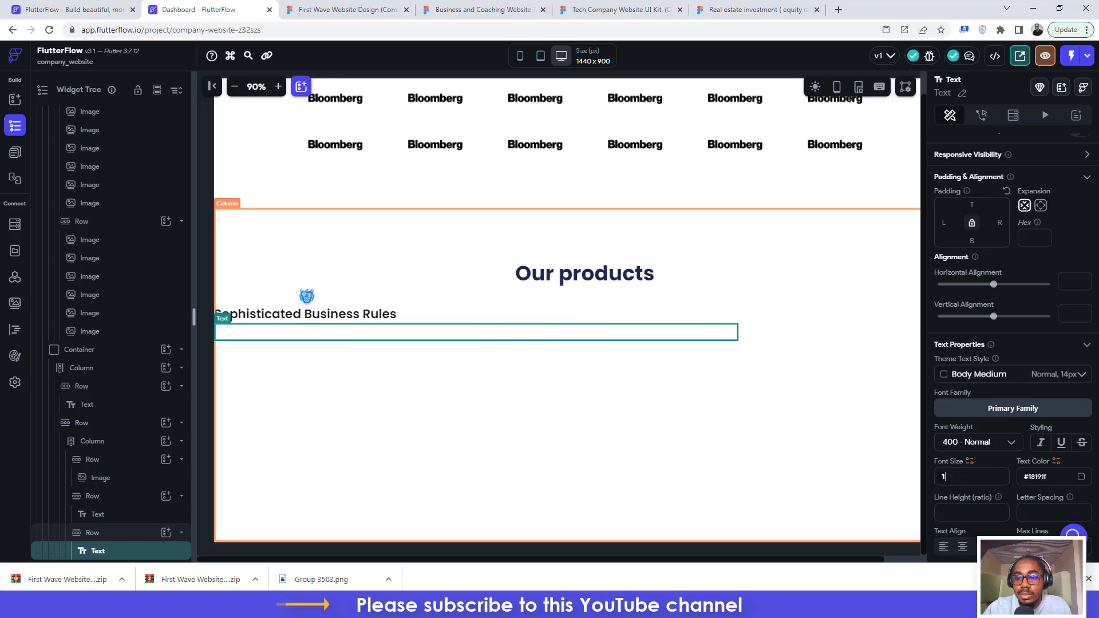
type("6")
- Review the description's line layout and text properties in the Figma design, then return to FlutterFlow
left_click(332, 10)
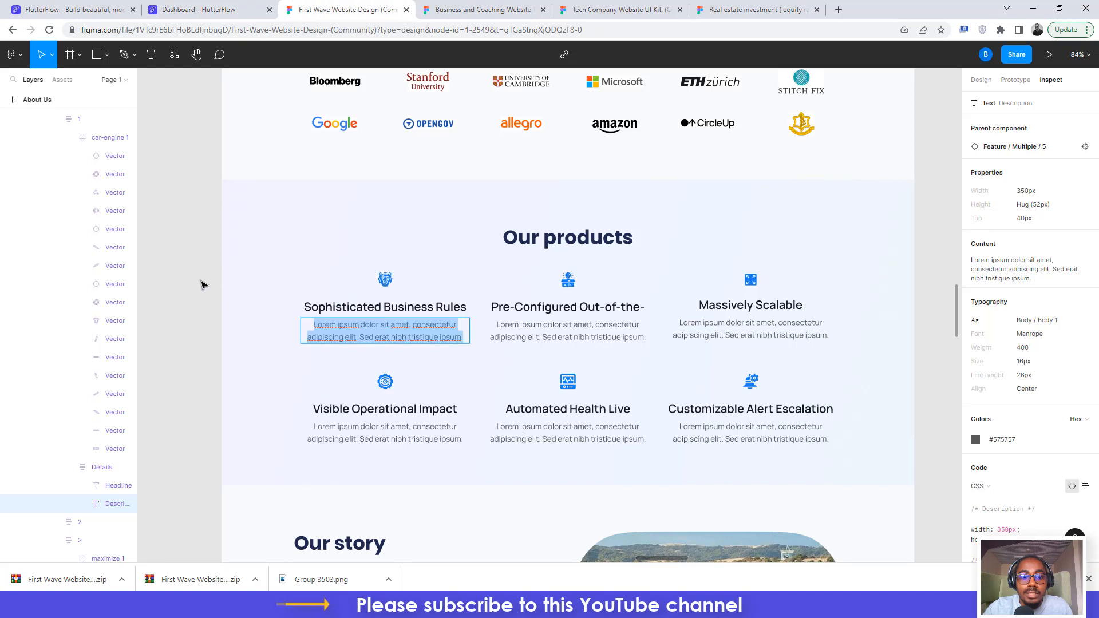
left_click(185, 263)
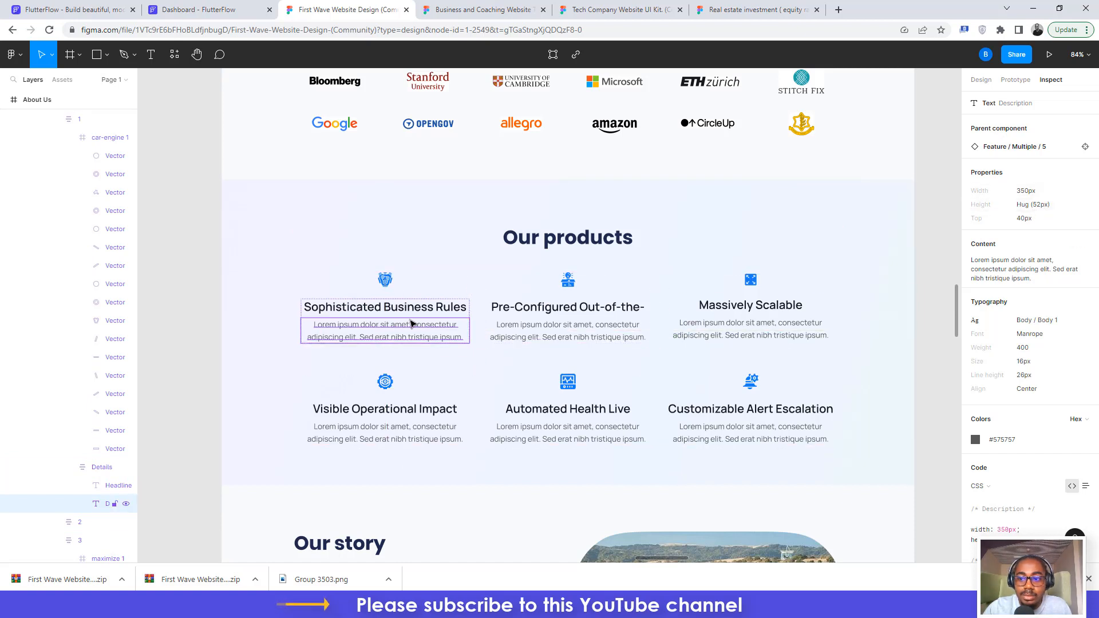
left_click(242, 5)
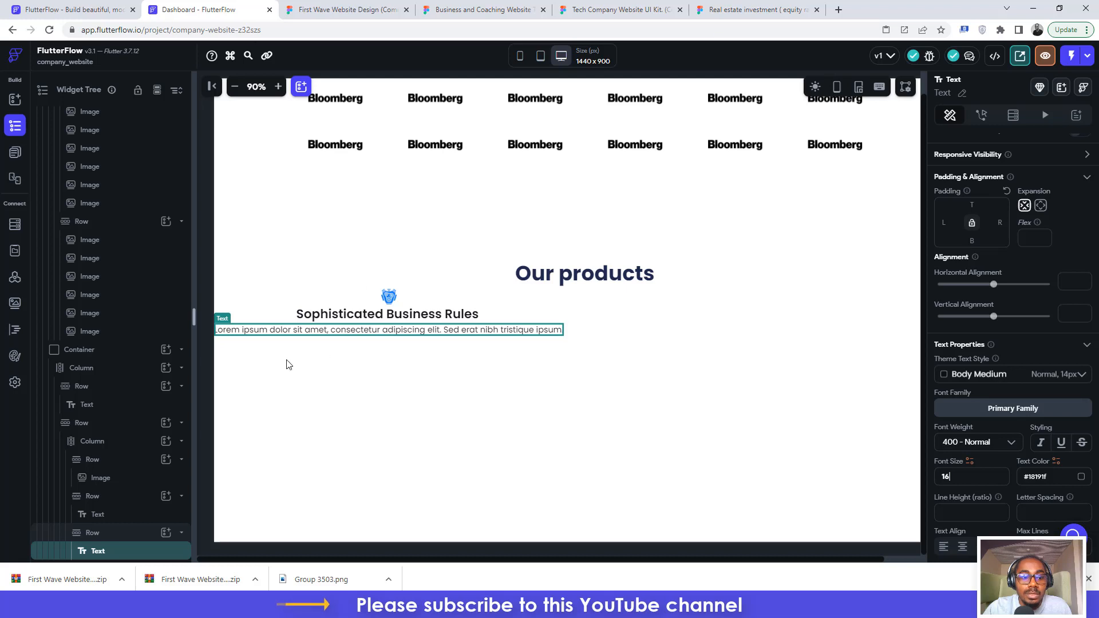
- Wrap the Lorem ipsum description text in a container 350 px wide and 52 px high
right_click(125, 550)
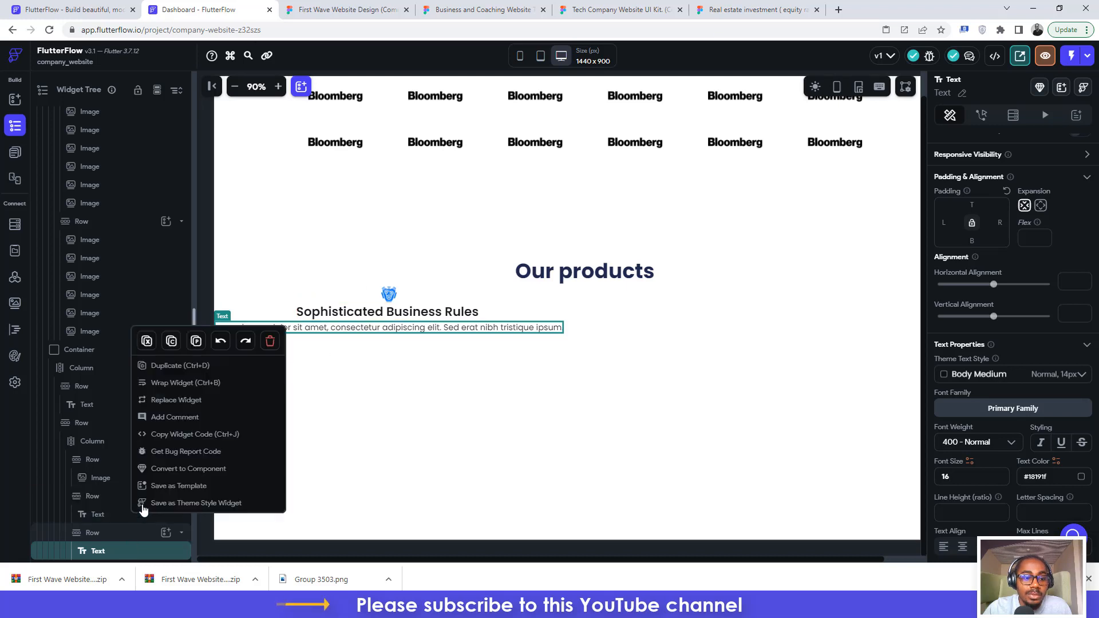
left_click(184, 383)
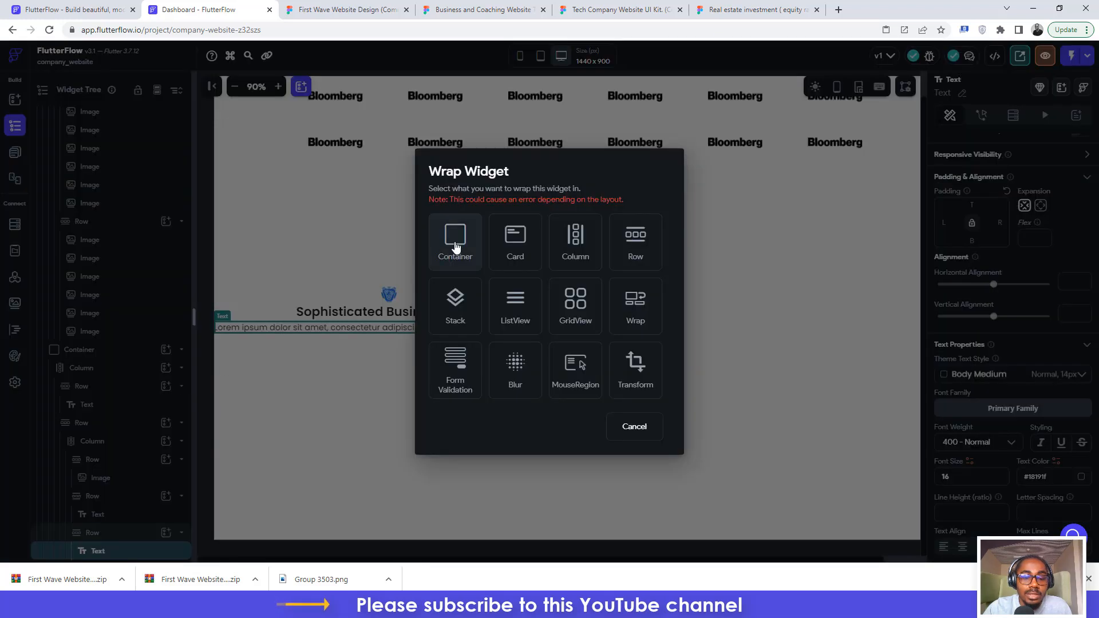
left_click(455, 244)
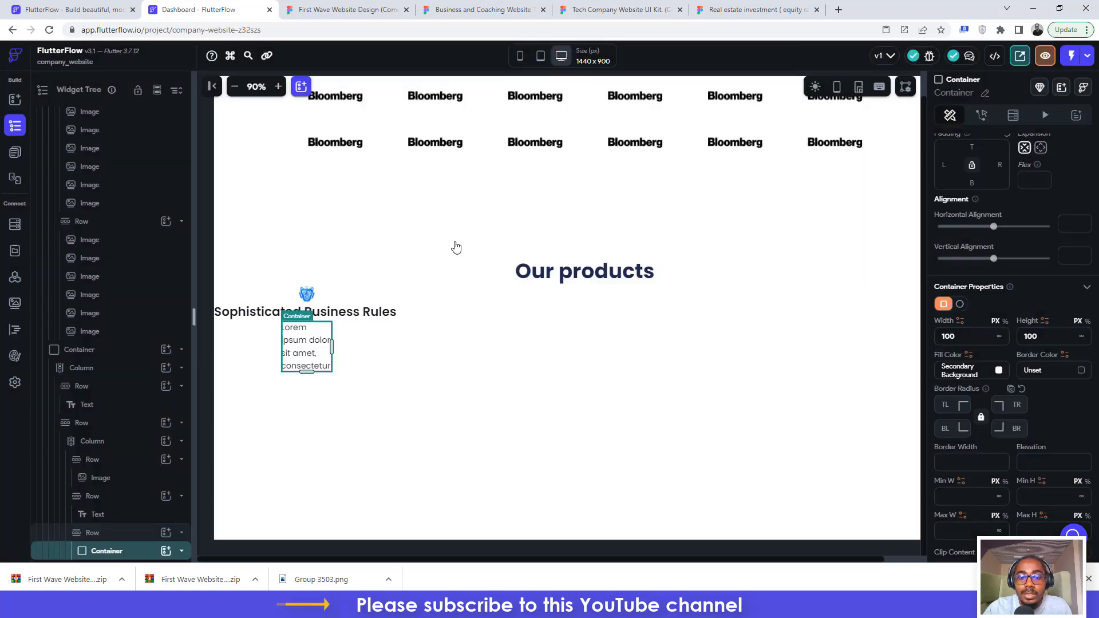
left_click_drag(967, 338, 933, 336)
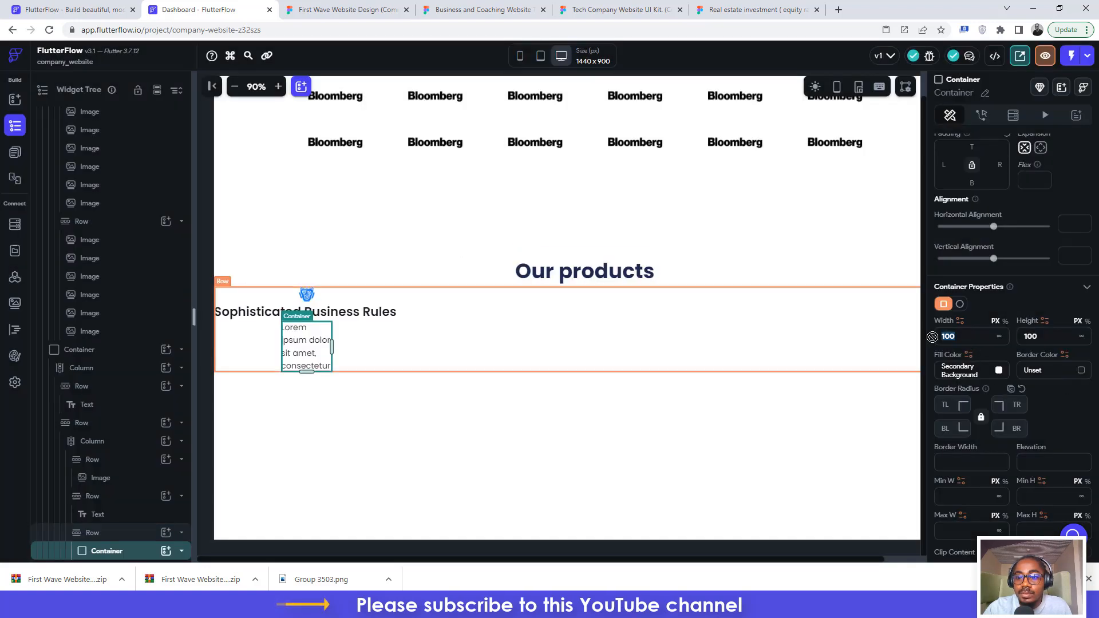
type("350")
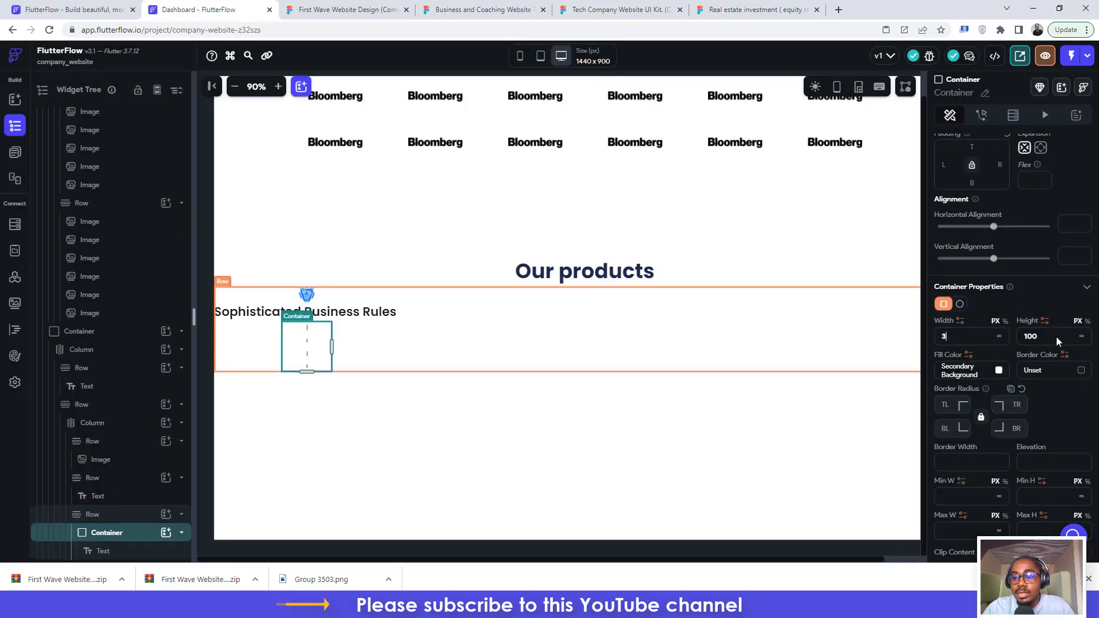
left_click(1059, 338)
left_click_drag(1047, 334, 1022, 334)
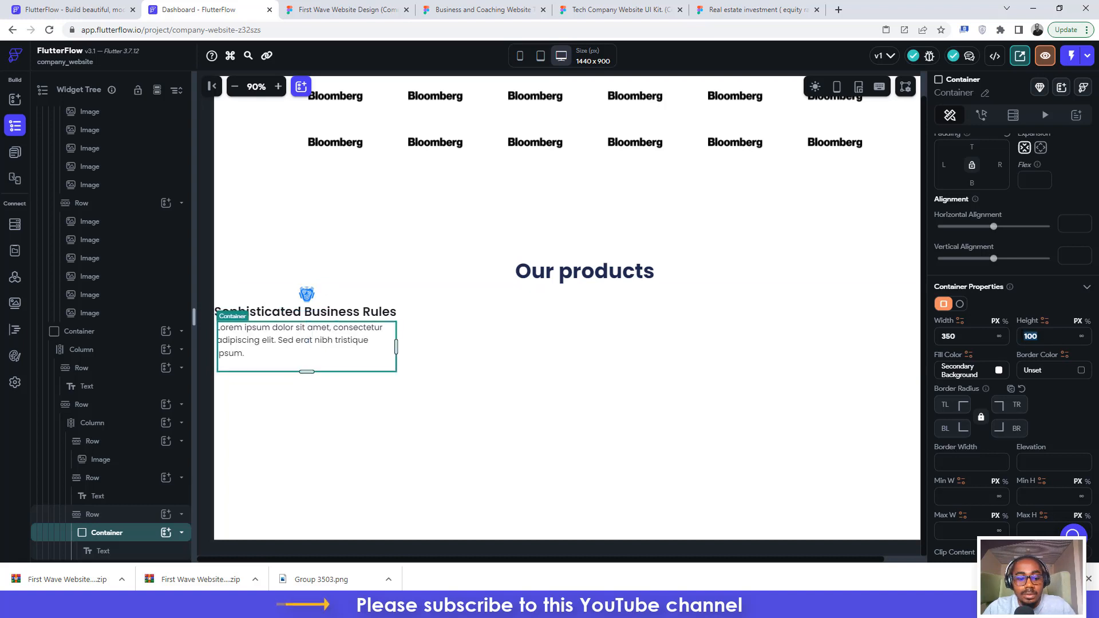
type("52")
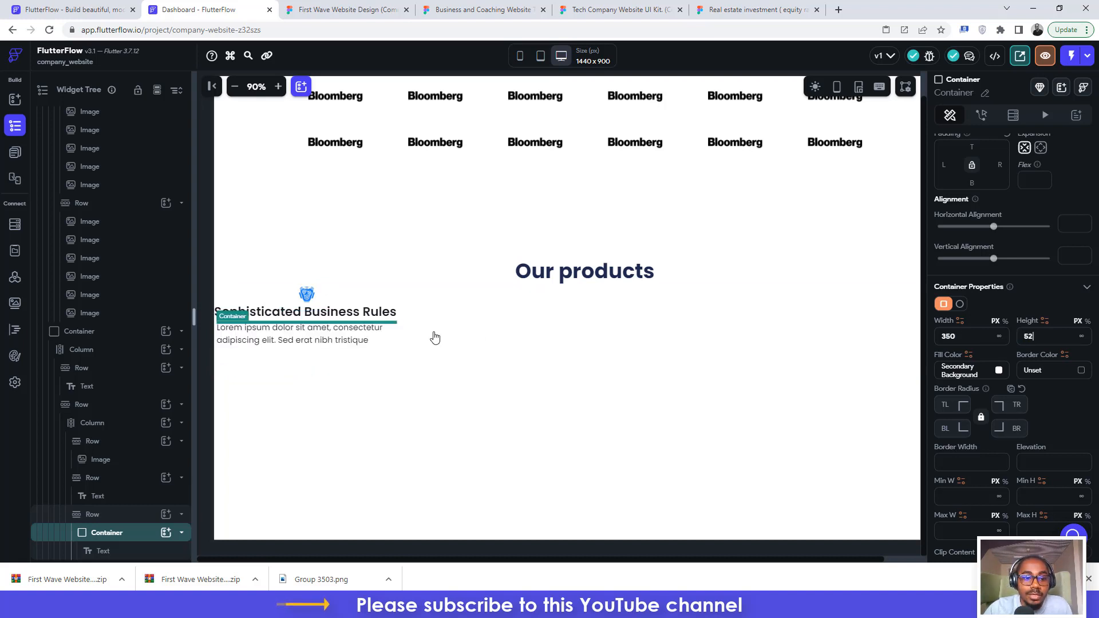
- Clear the description container's fill color and center-align the description text inside it
left_click(999, 371)
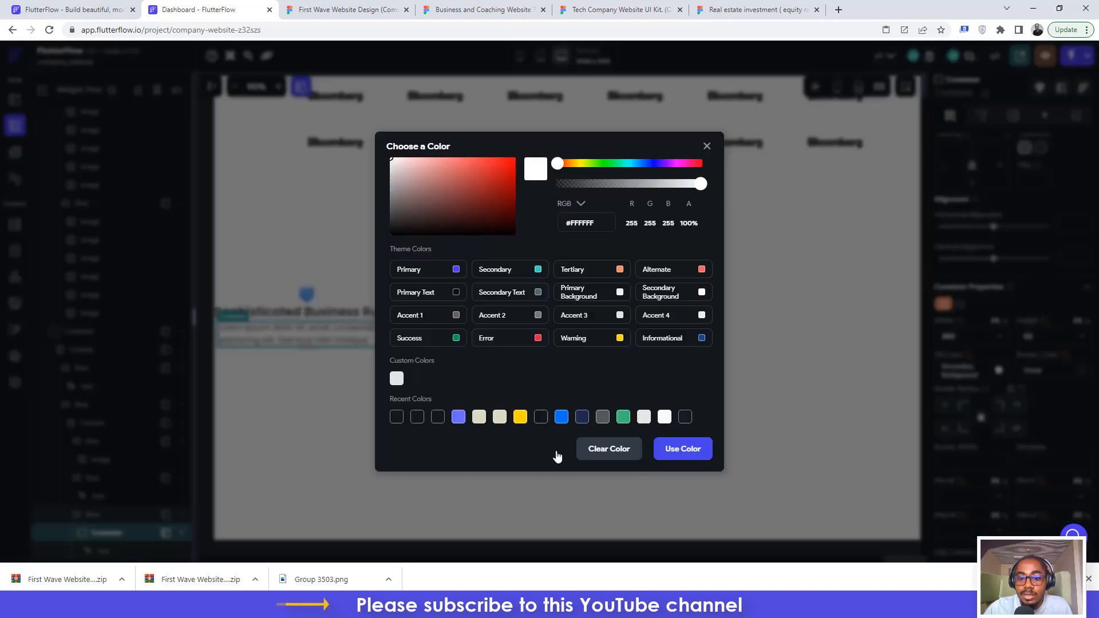
left_click(593, 453)
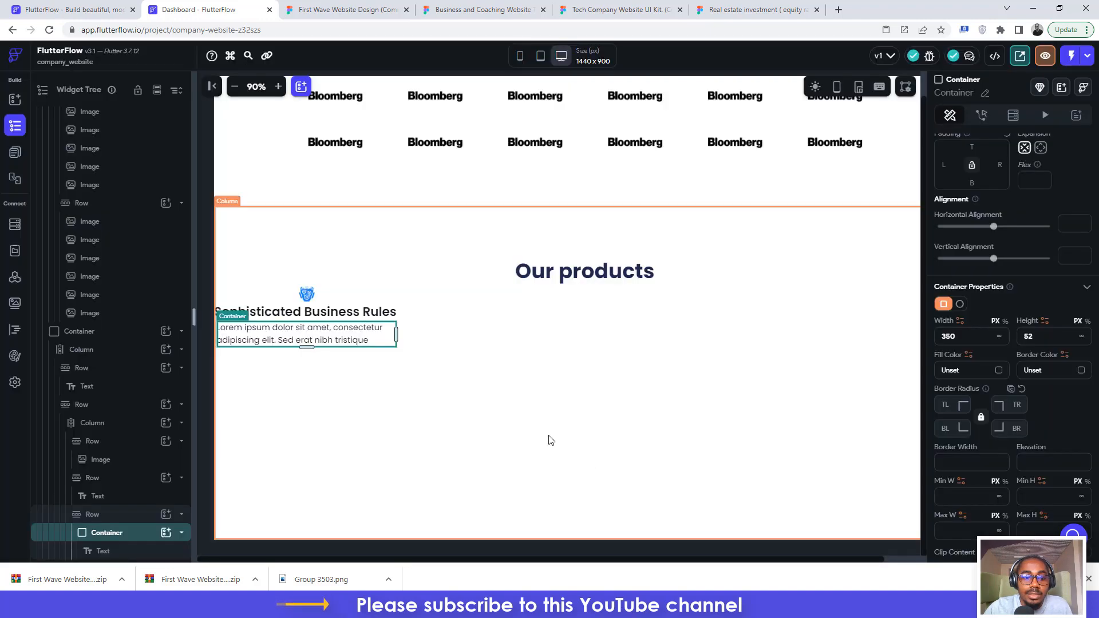
left_click(355, 335)
scroll(964, 418, "down", 3)
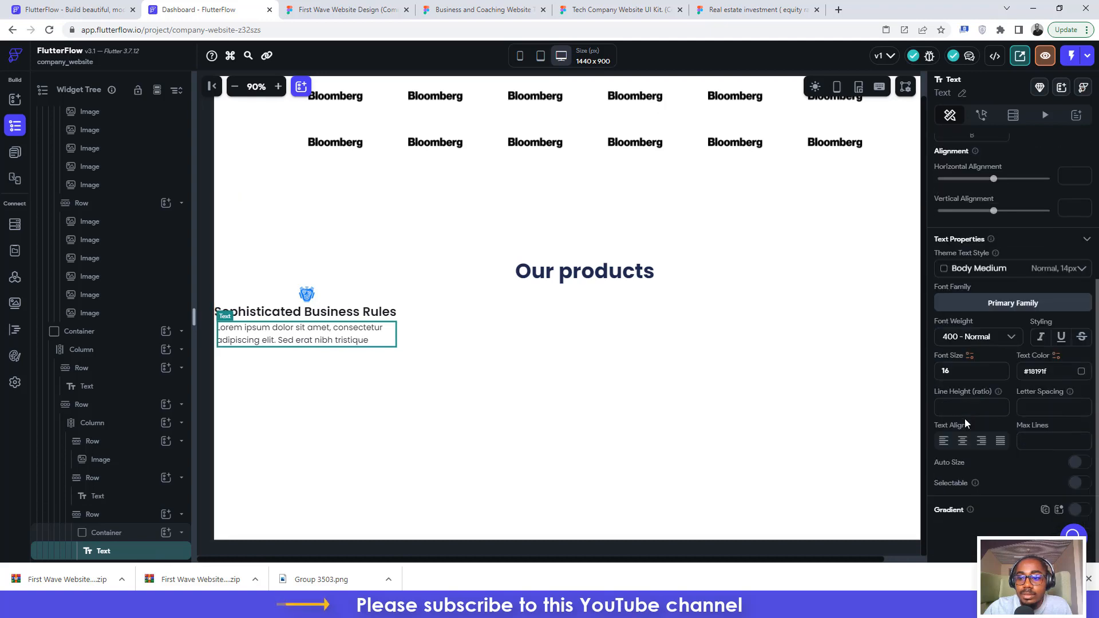
left_click(964, 441)
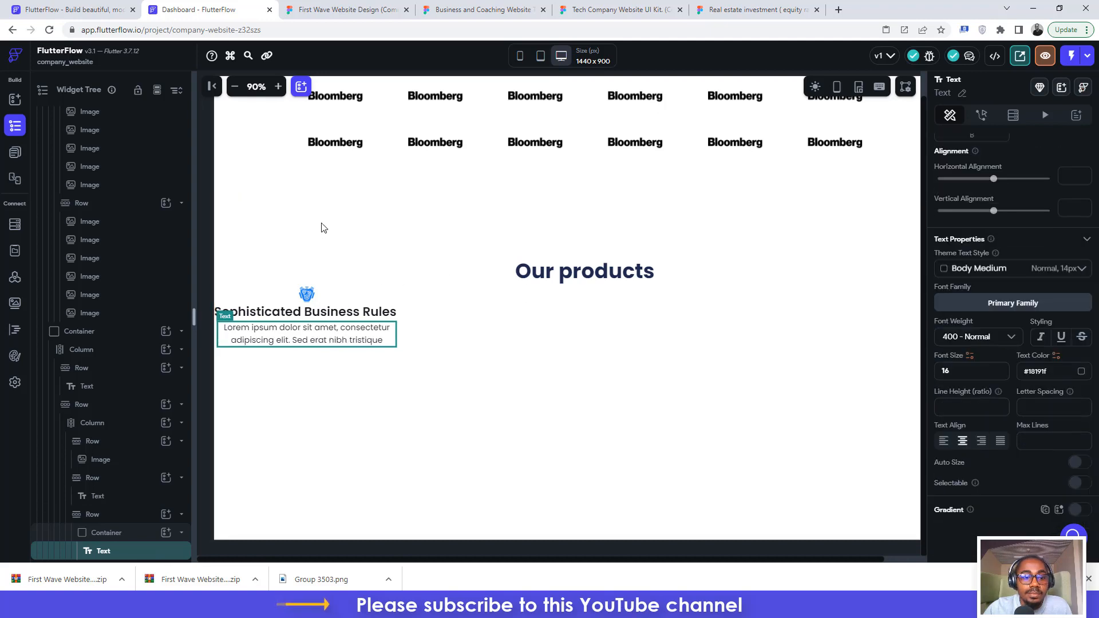
- Copy the description color #575757 from the Figma design and apply it as the description's text color in FlutterFlow
left_click(313, 9)
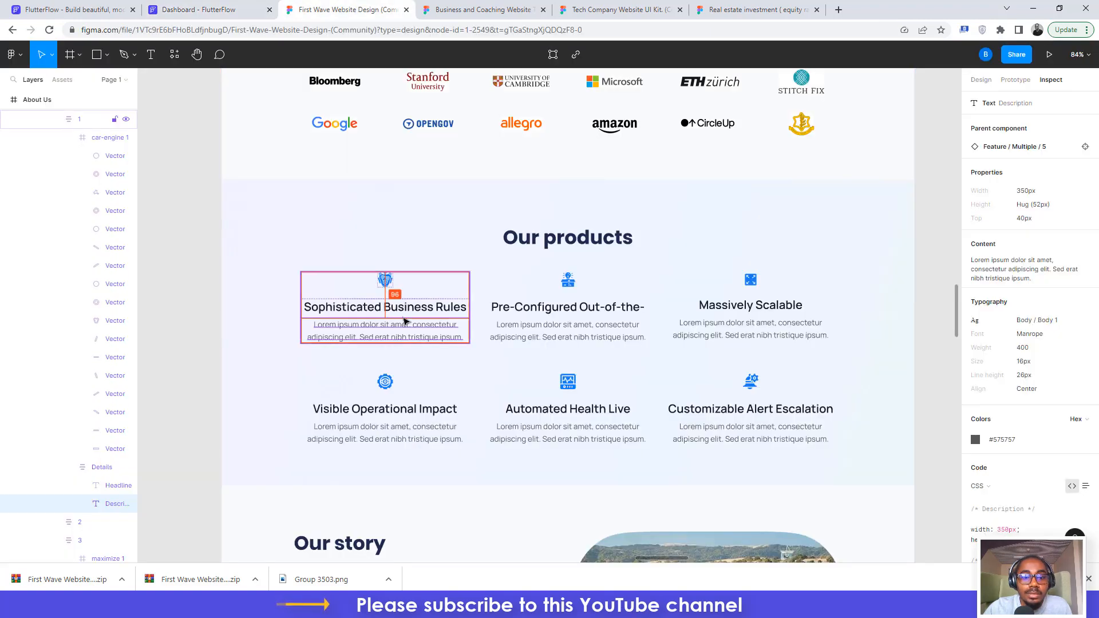
left_click(1003, 444)
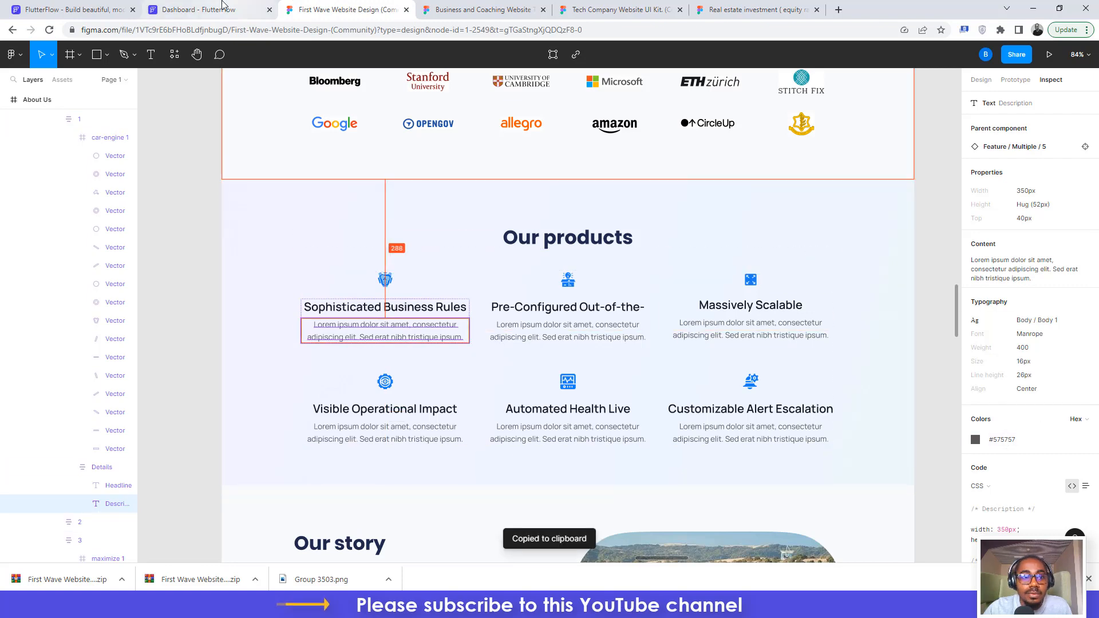
key("ctrl+shift+Tab")
left_click(1041, 372)
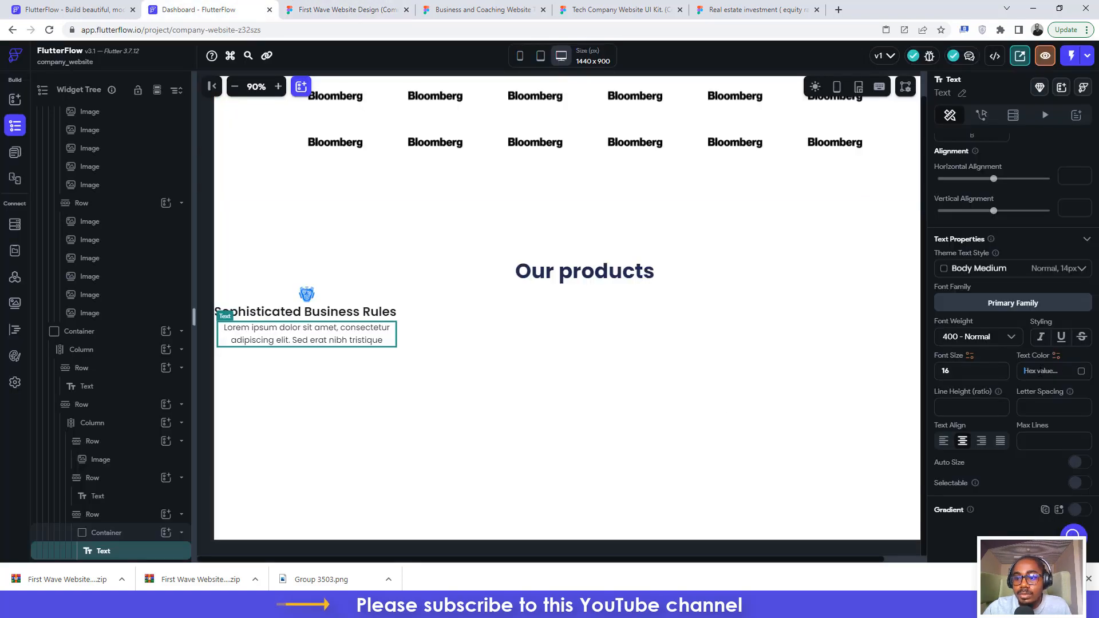
key("ctrl+v")
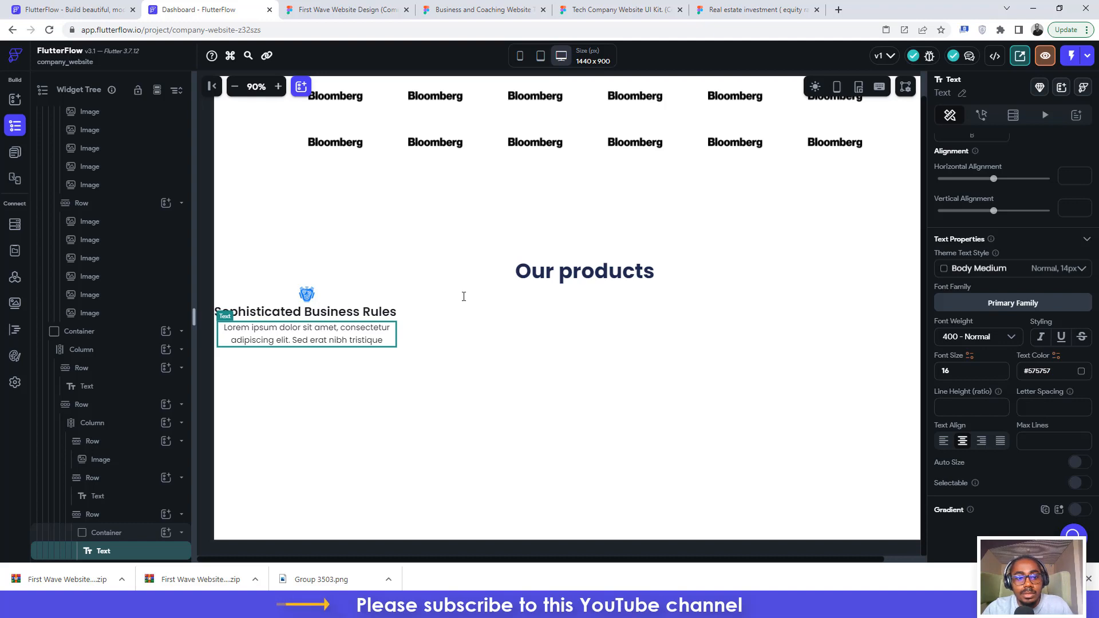
- Check the spacing between icon, headline and description in Figma, then set the headline row's top padding to 24 in FlutterFlow
left_click(319, 7)
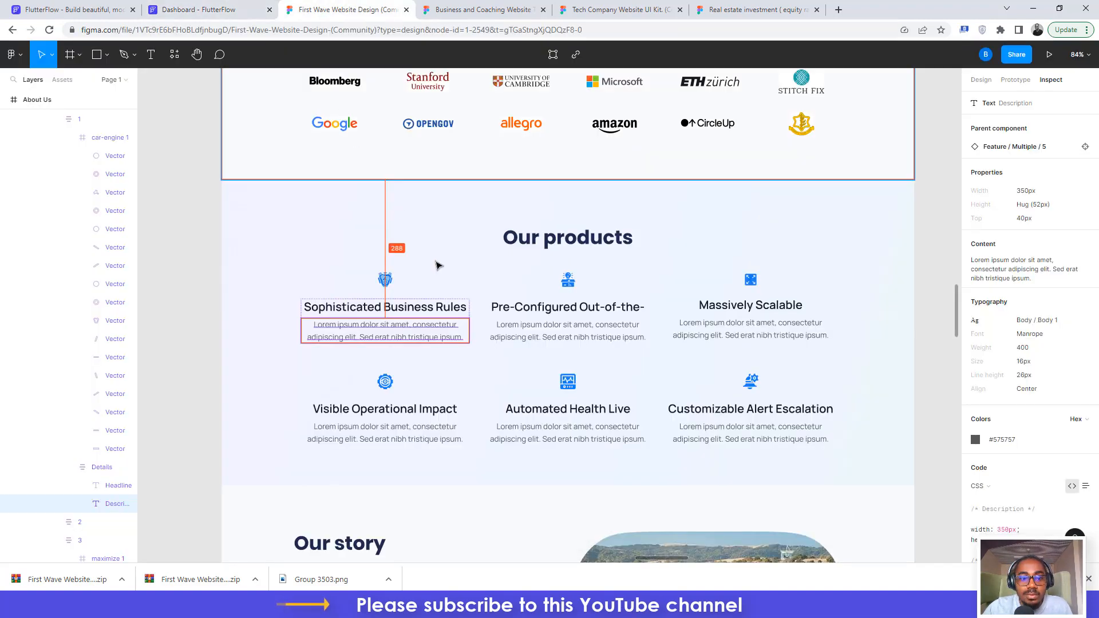
left_click(240, 7)
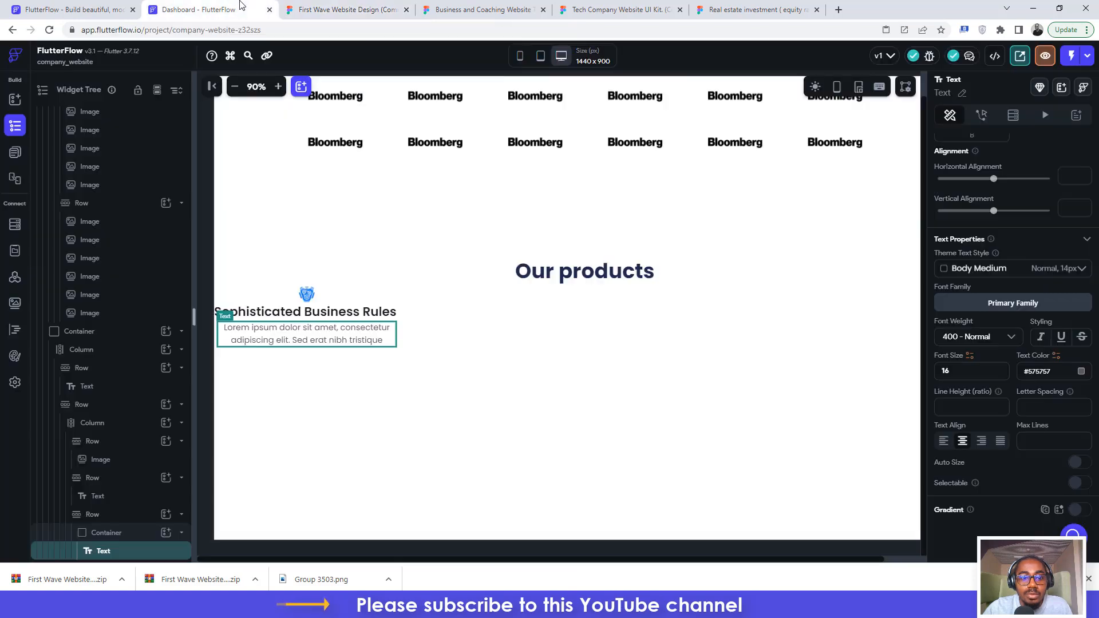
left_click(323, 315)
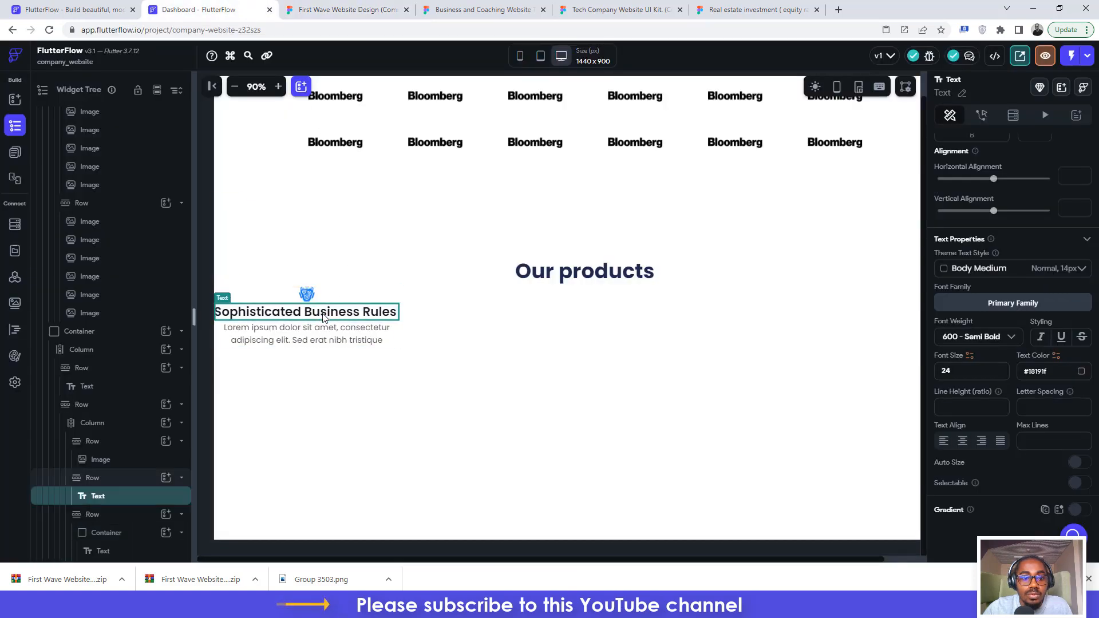
left_click(108, 476)
left_click(343, 9)
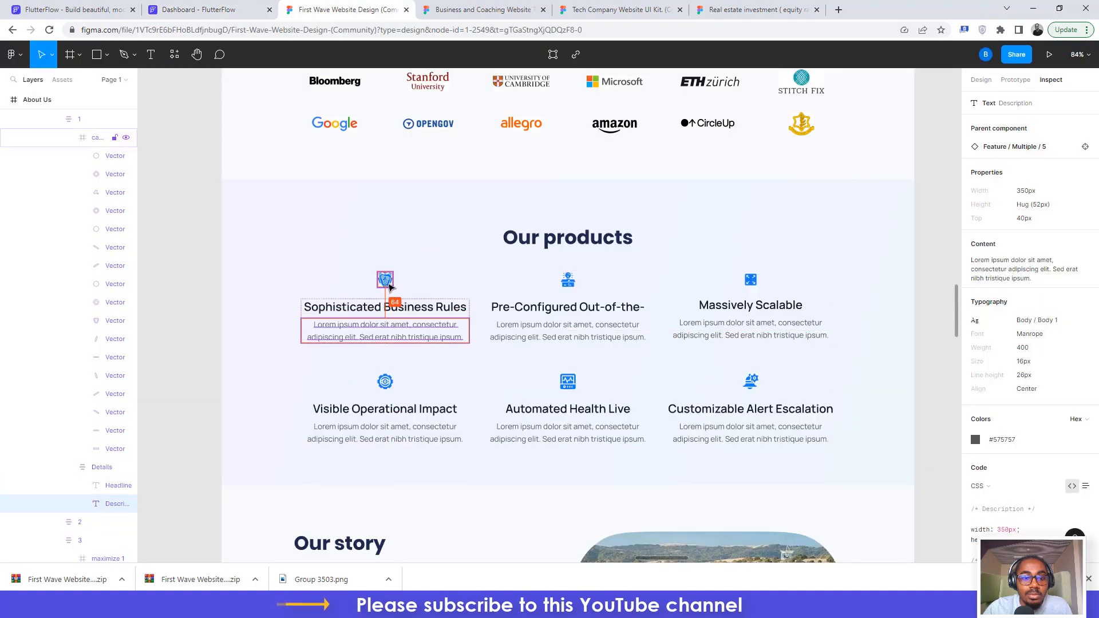
left_click(417, 307)
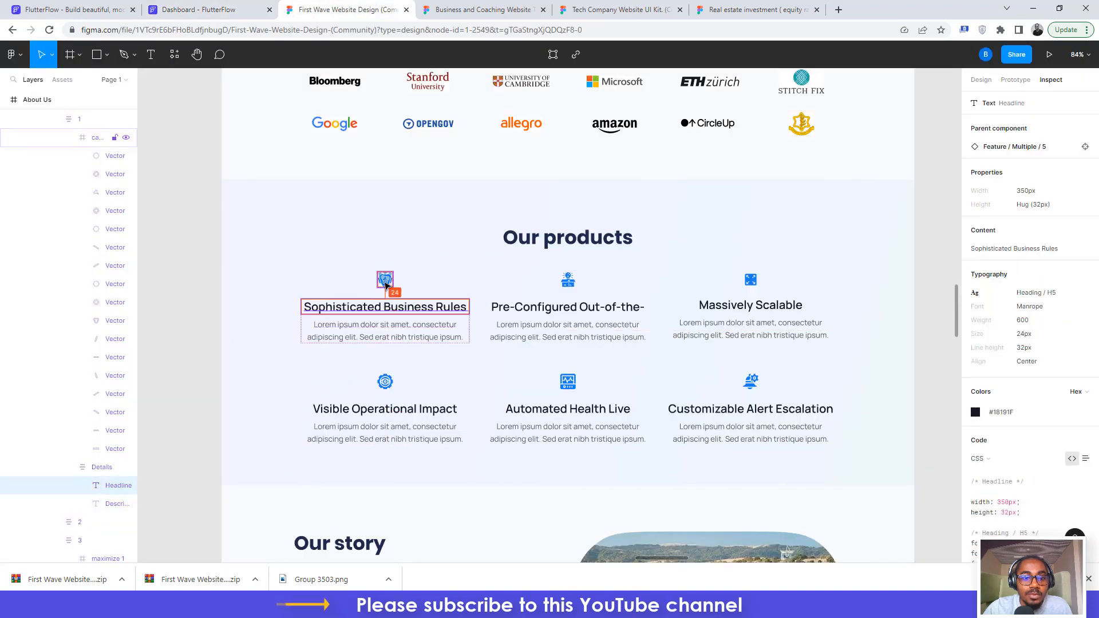
left_click(382, 326)
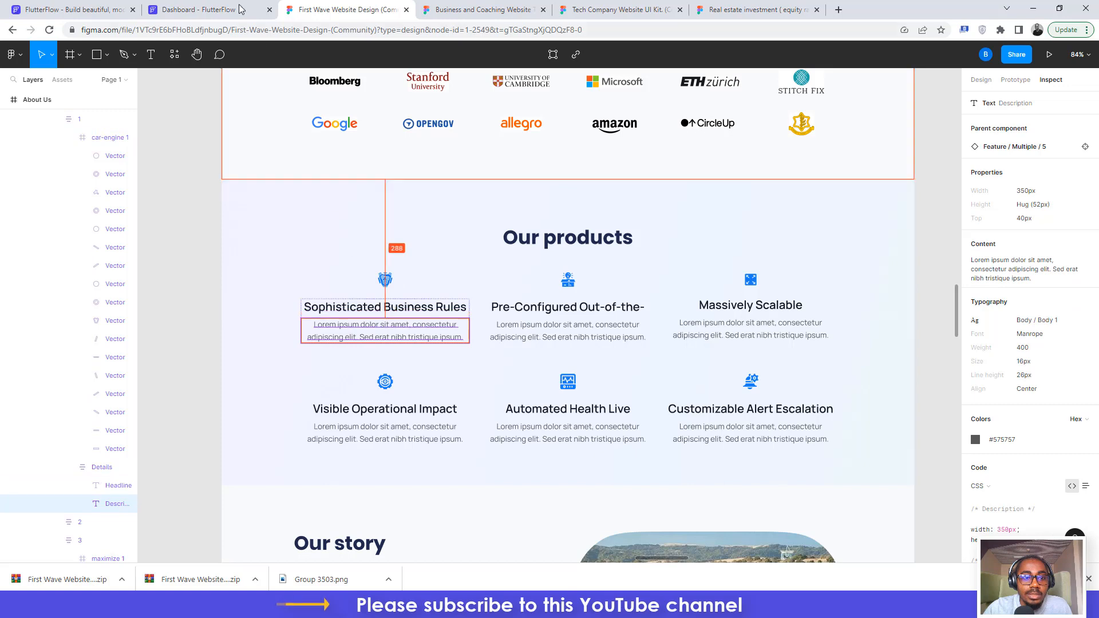
left_click(254, 11)
left_click(970, 216)
type("2")
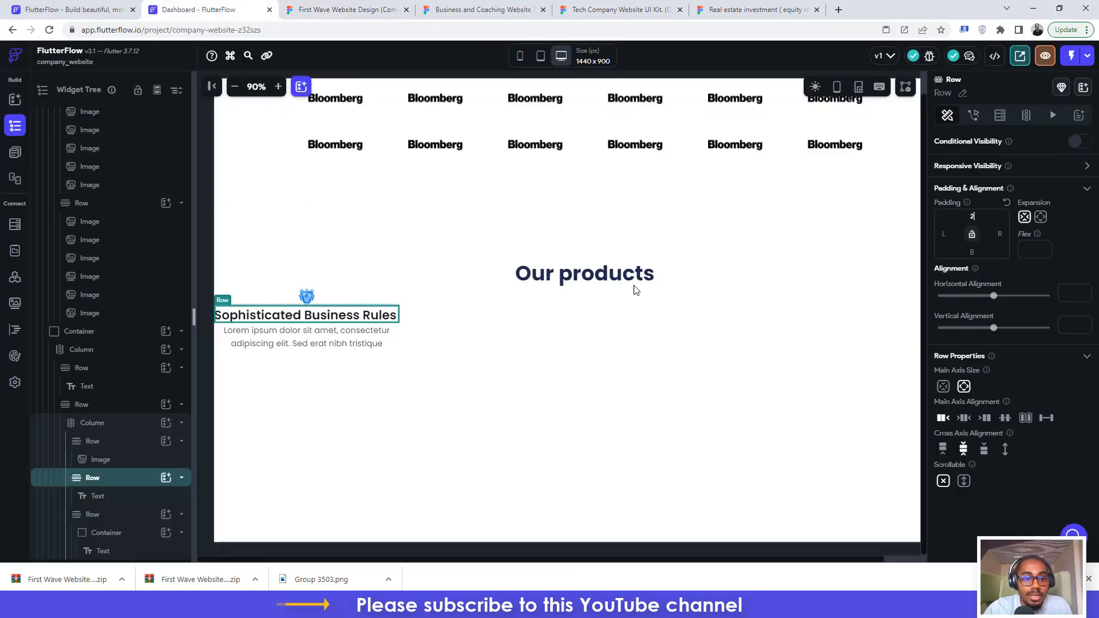
type("4")
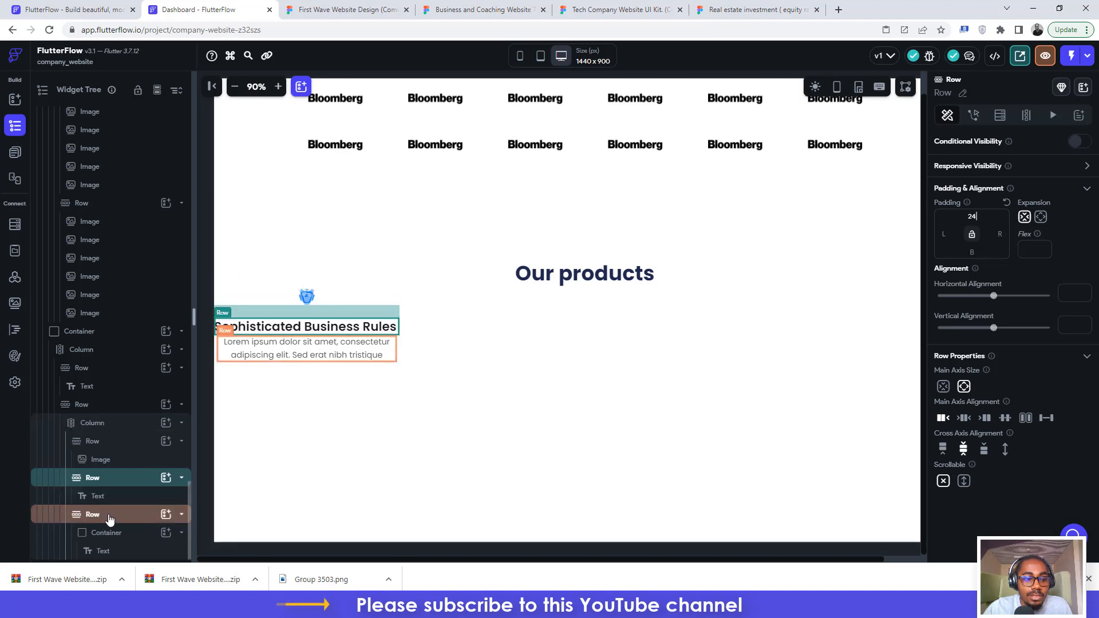
- Set the top padding of the row holding the description to 8
left_click(110, 517)
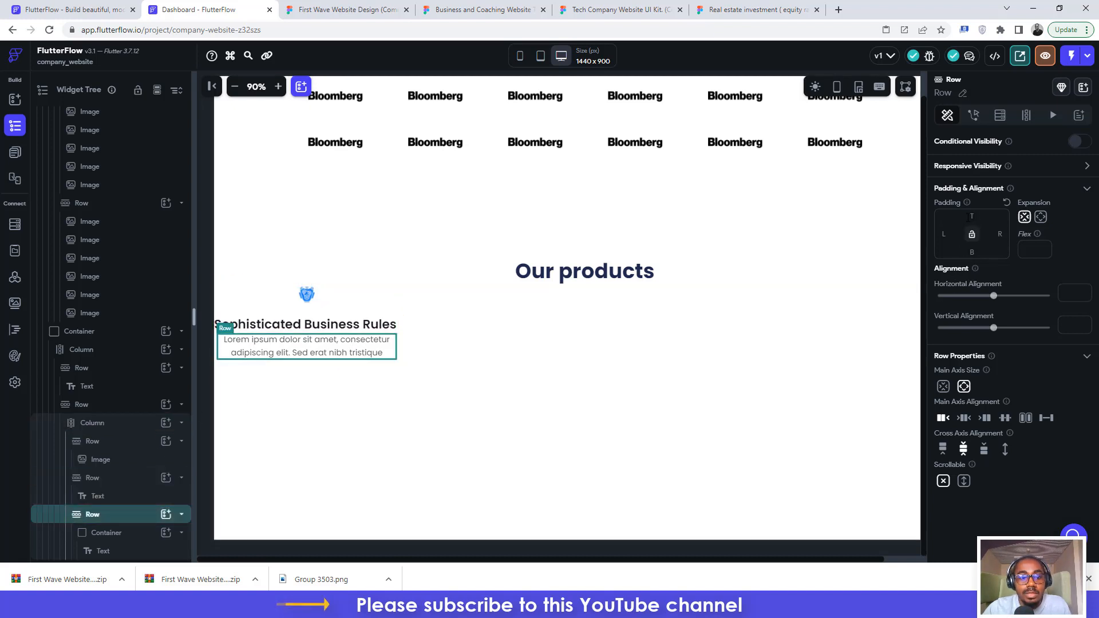
left_click(972, 216)
type("8")
- Measure the headline's side margin in Figma, then set the feature column's left padding to 165 in FlutterFlow and paste a copy beside it
left_click(324, 7)
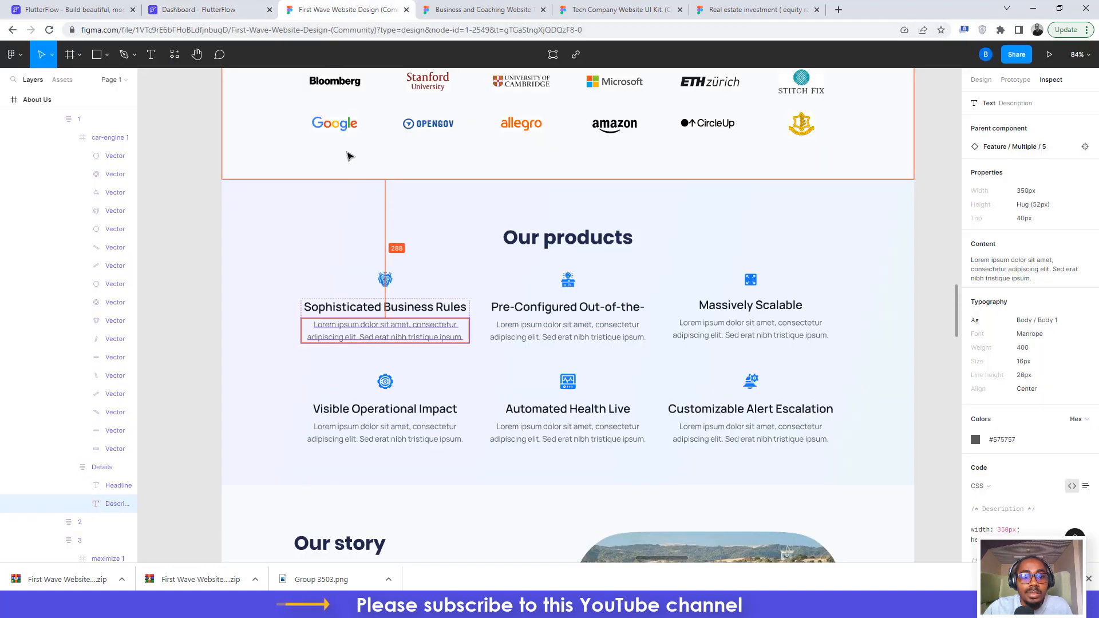
left_click(378, 307)
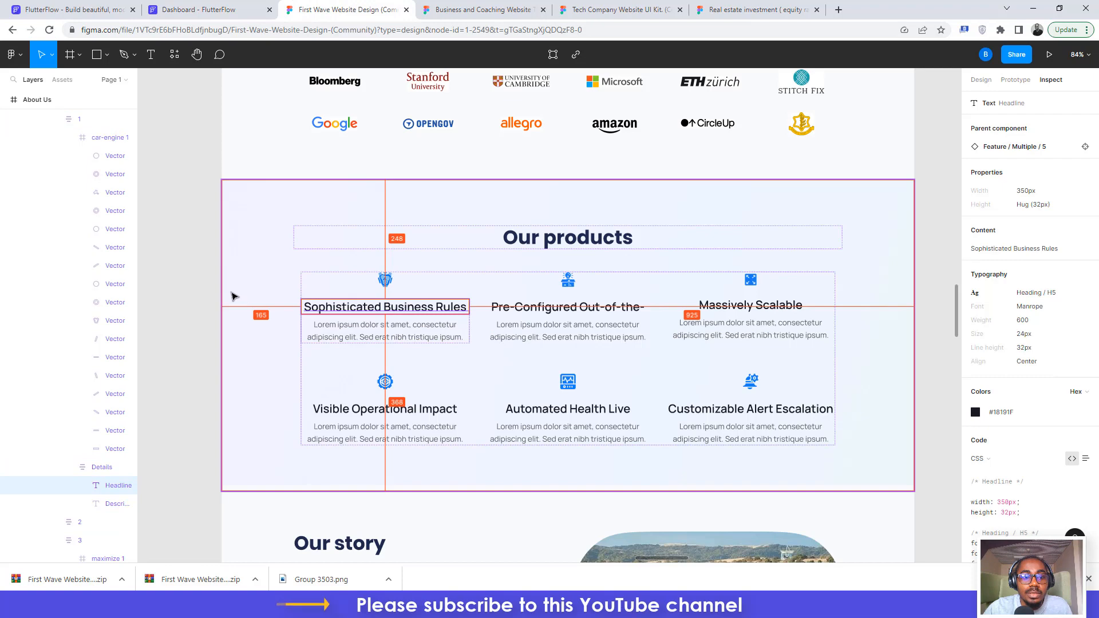
left_click(243, 8)
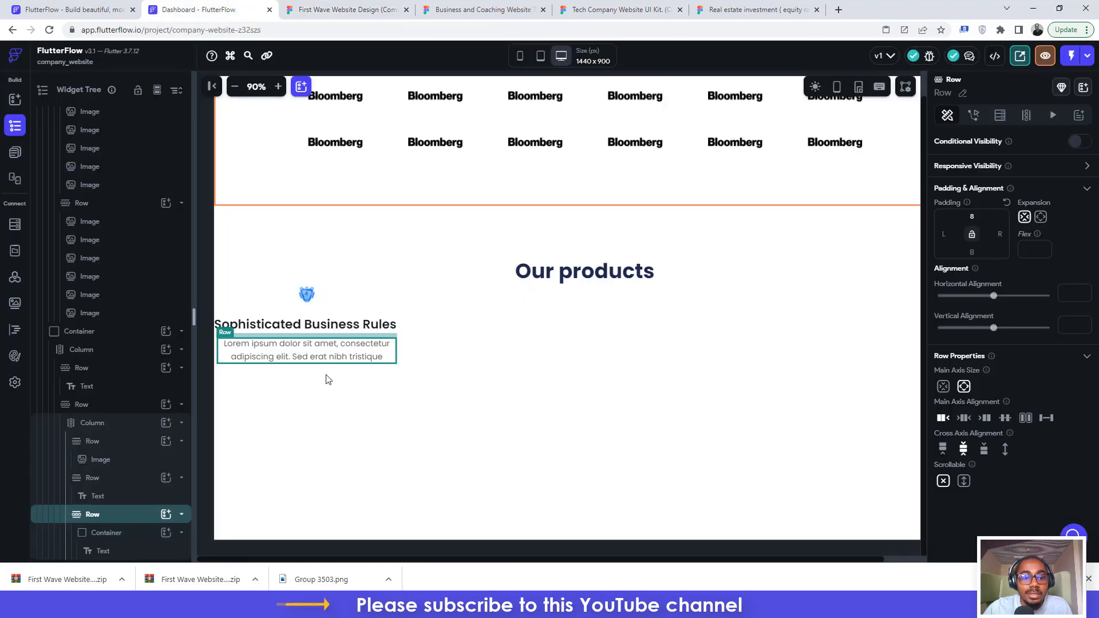
left_click(257, 314)
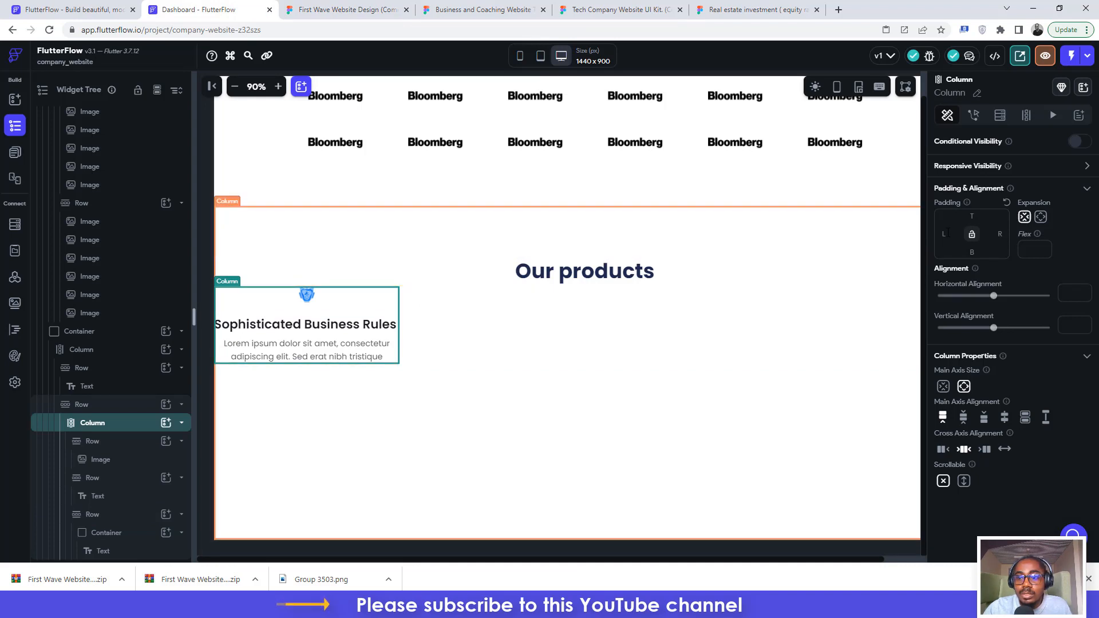
type("1")
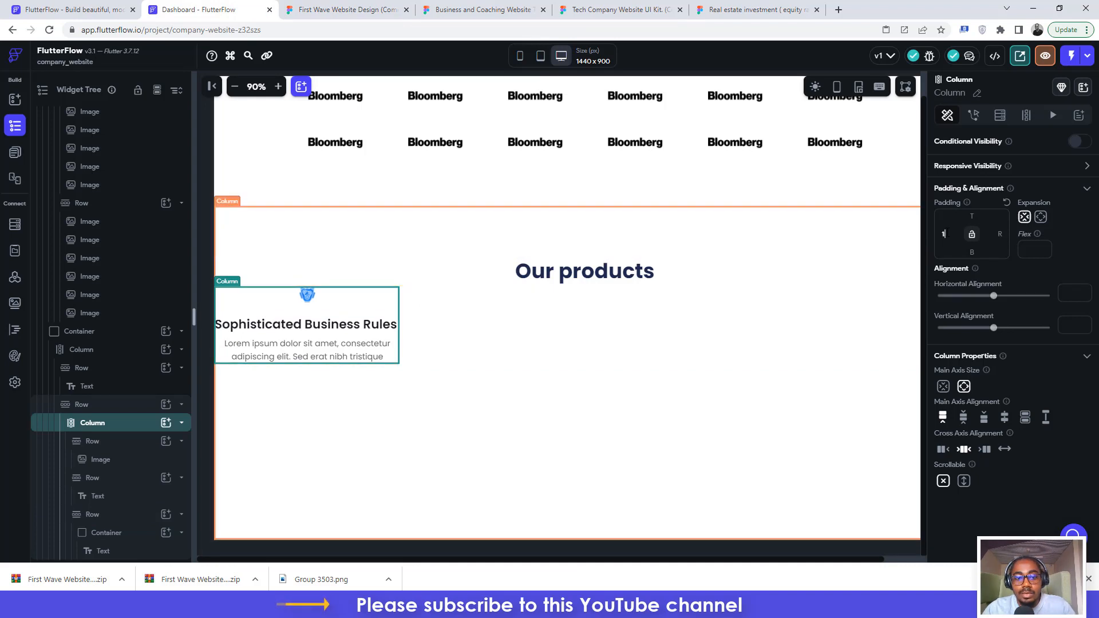
type("65")
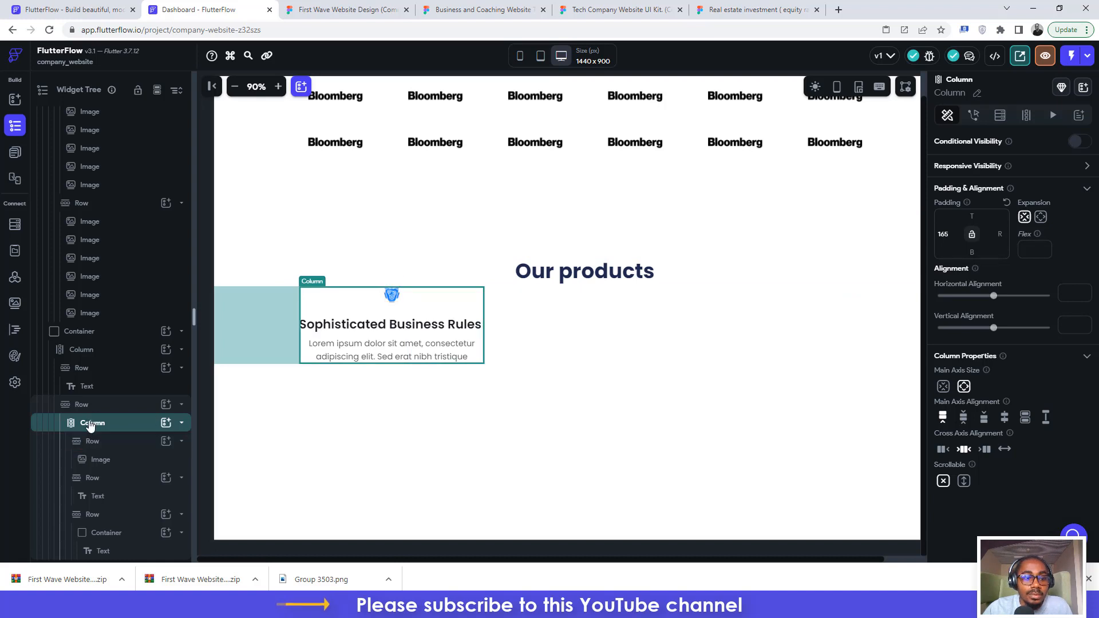
scroll(90, 425, "up", 2)
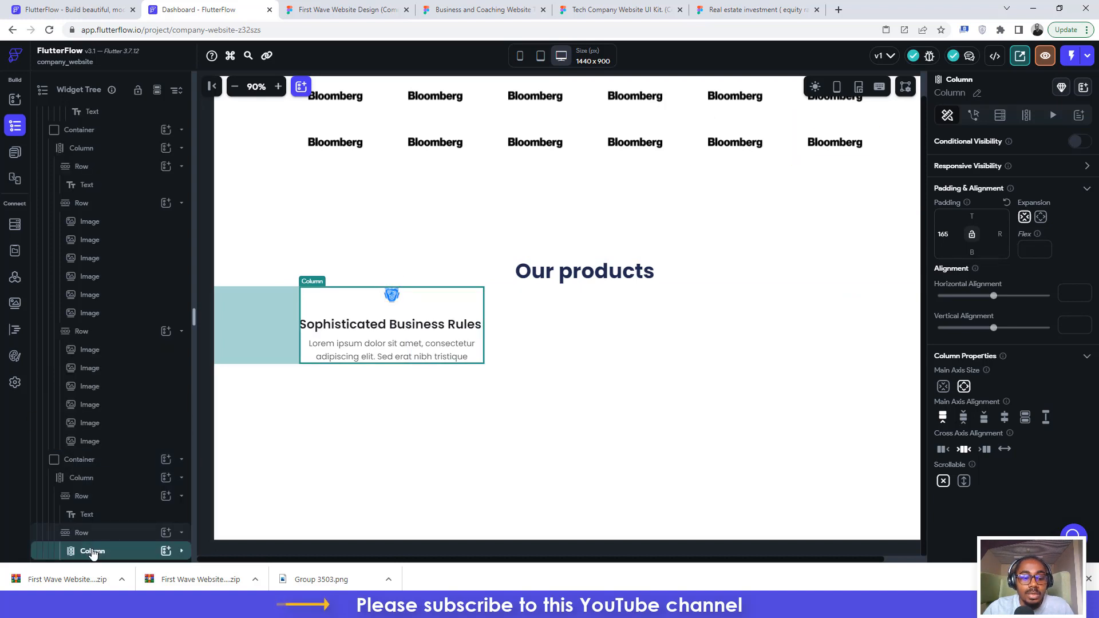
key("ctrl+v")
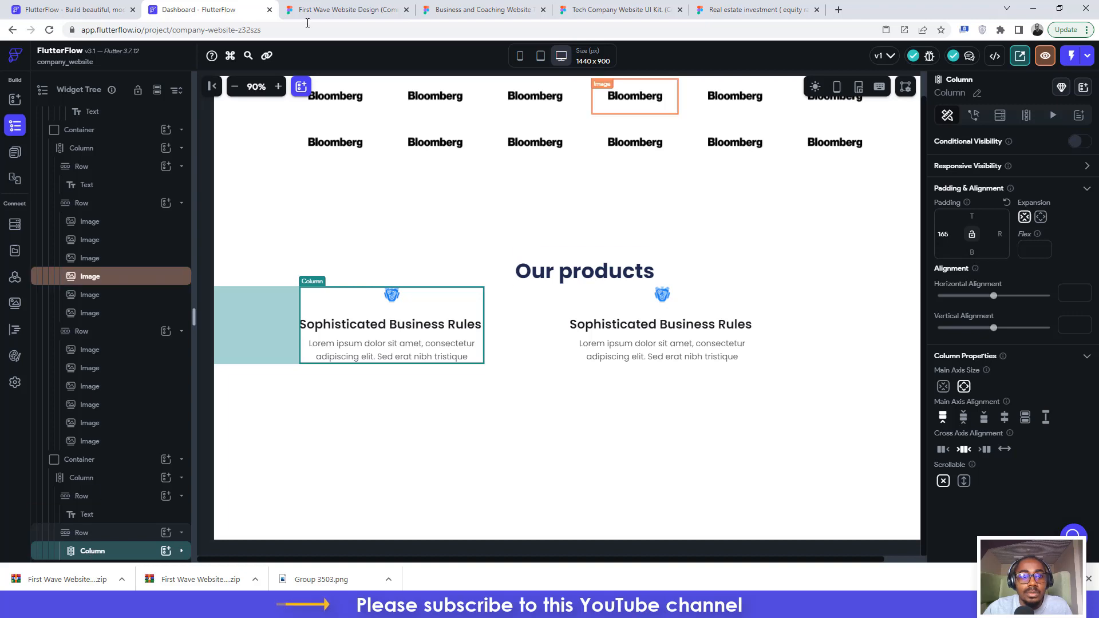
- Set the second feature column's left padding to 30 in FlutterFlow, then duplicate that column to make a third one
left_click(358, 7)
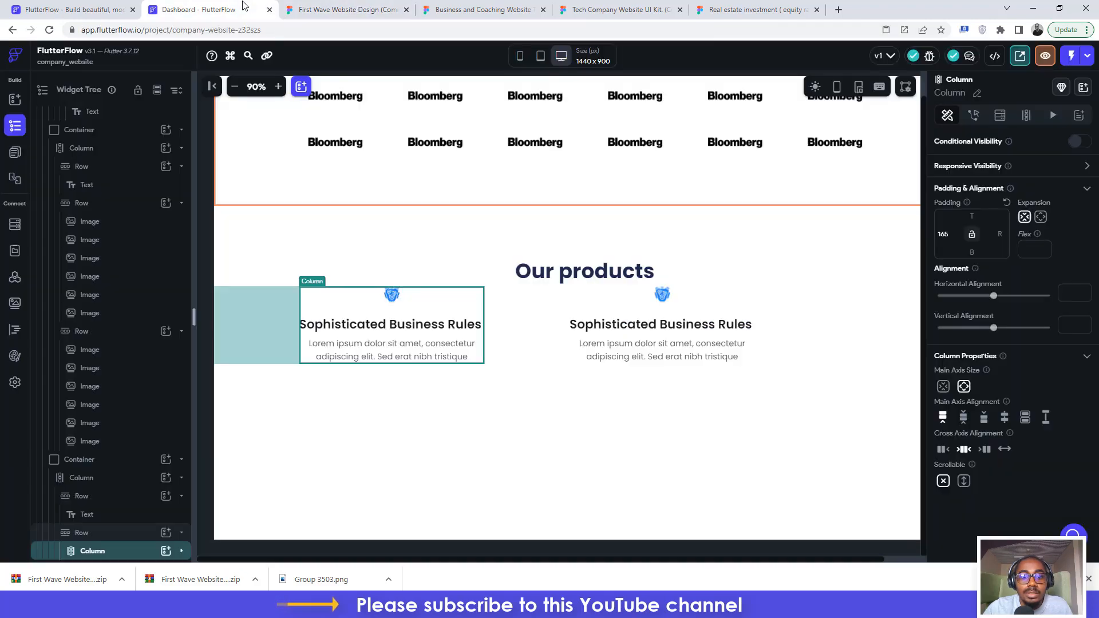
left_click(246, 9)
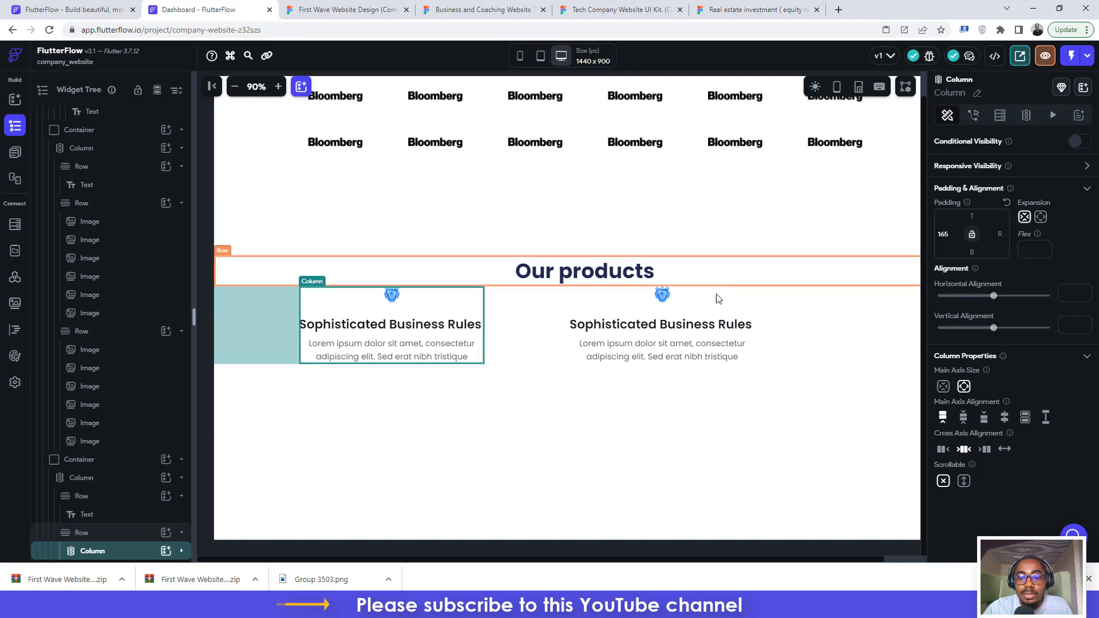
left_click(718, 308)
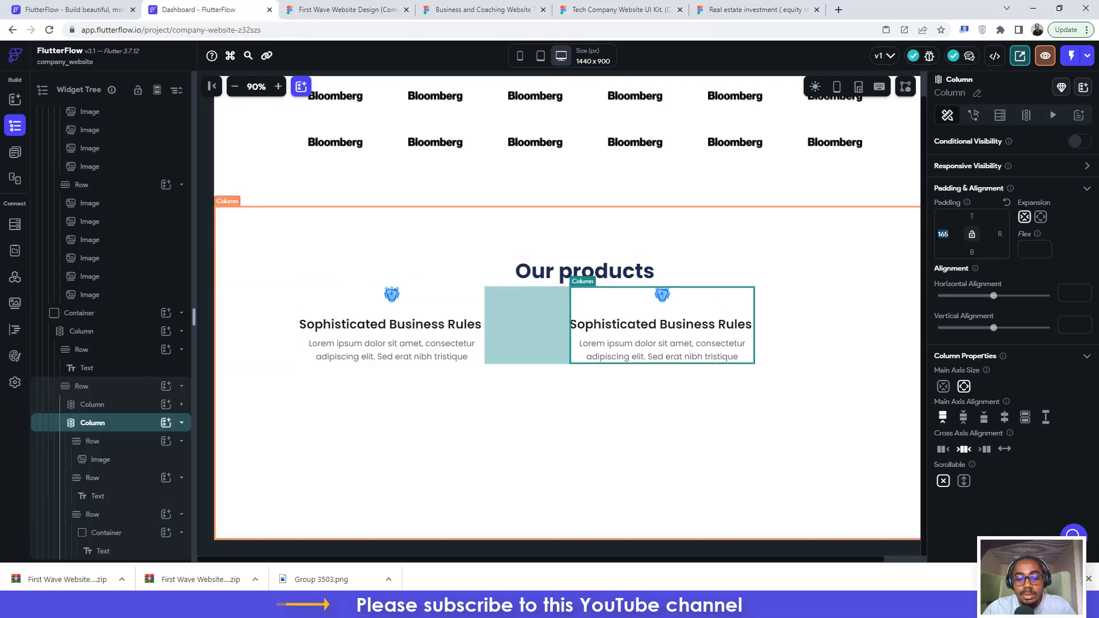
type("30")
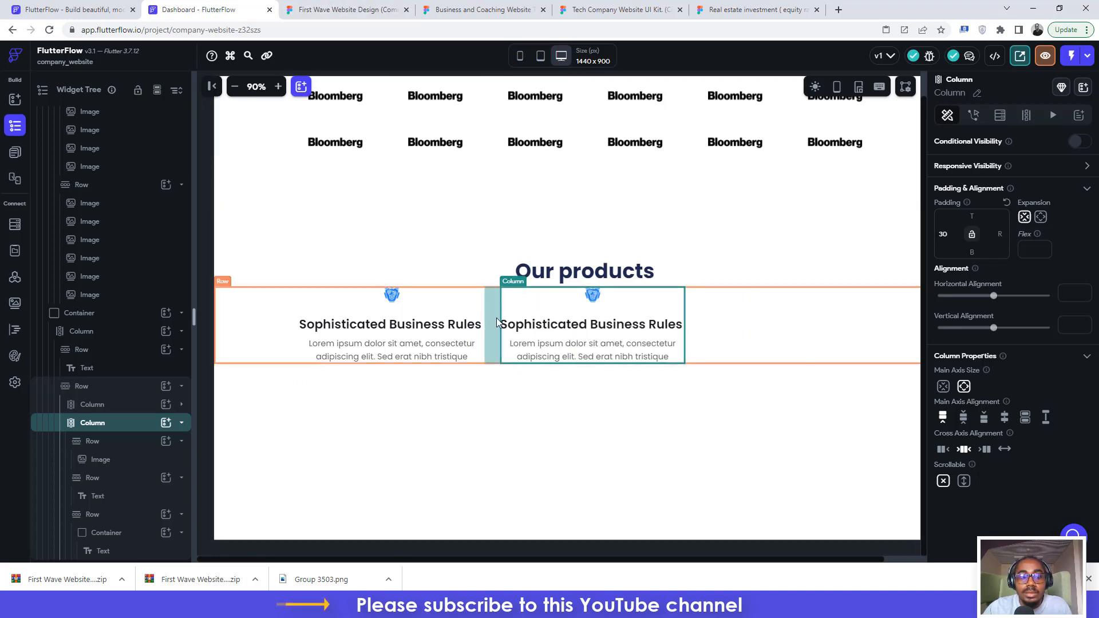
left_click(86, 428)
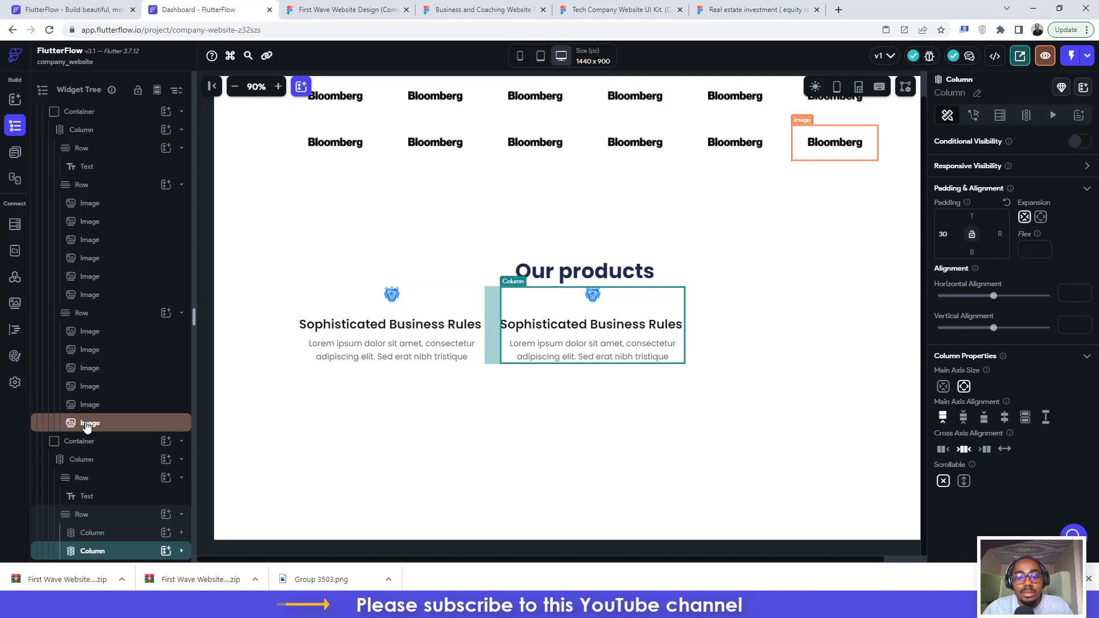
key("ctrl+d")
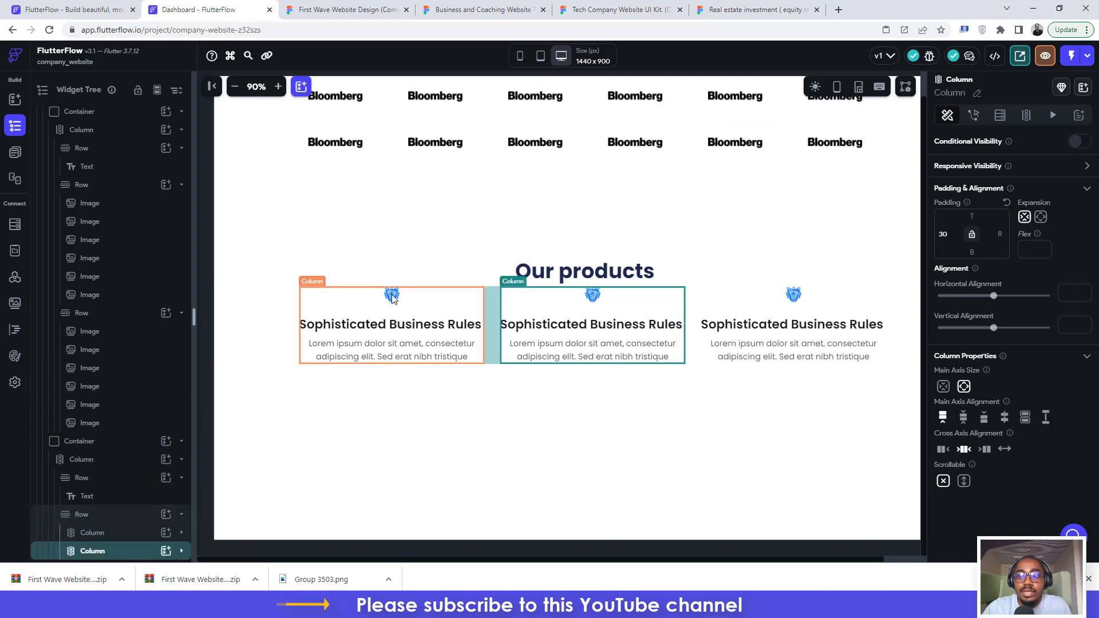
- Check the spacing below the Our products heading in Figma, then set the feature row's top padding to 48 in FlutterFlow
left_click(309, 8)
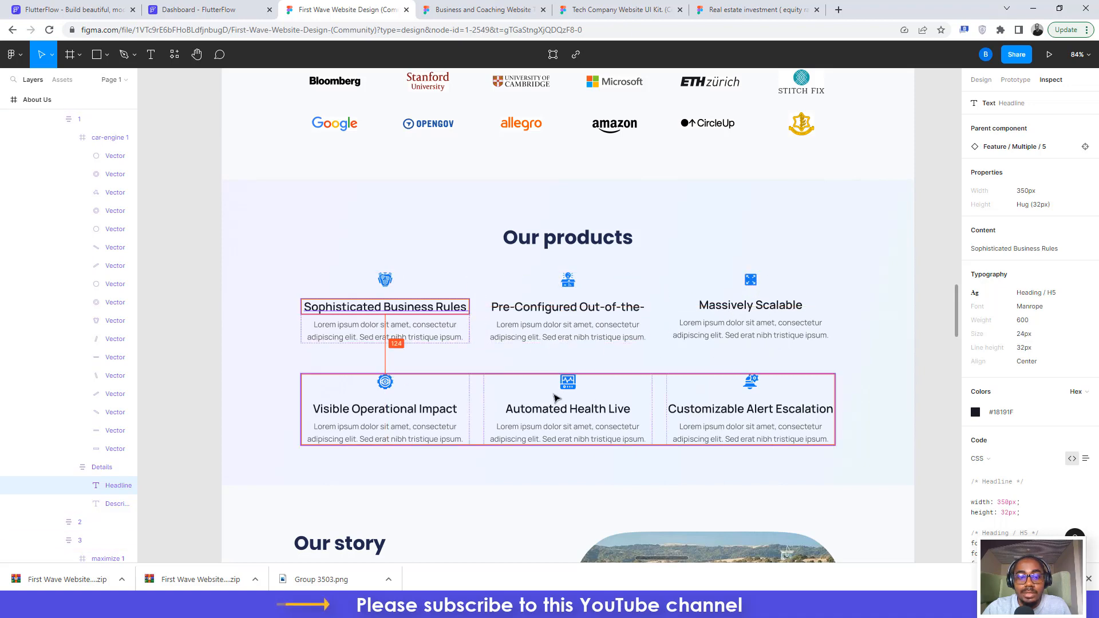
left_click(255, 7)
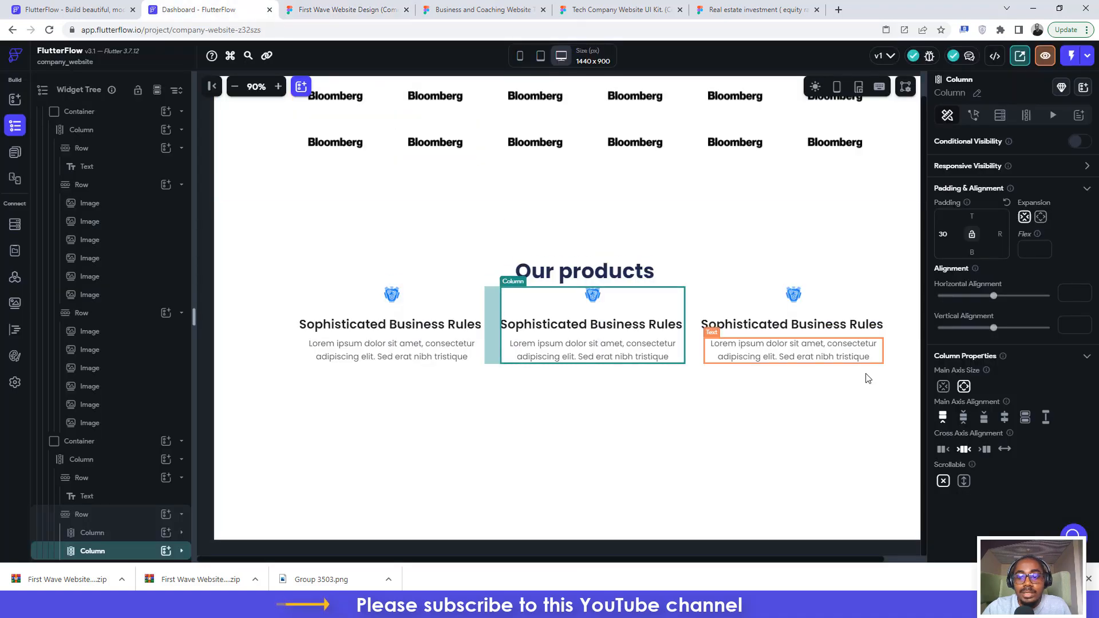
left_click(902, 320)
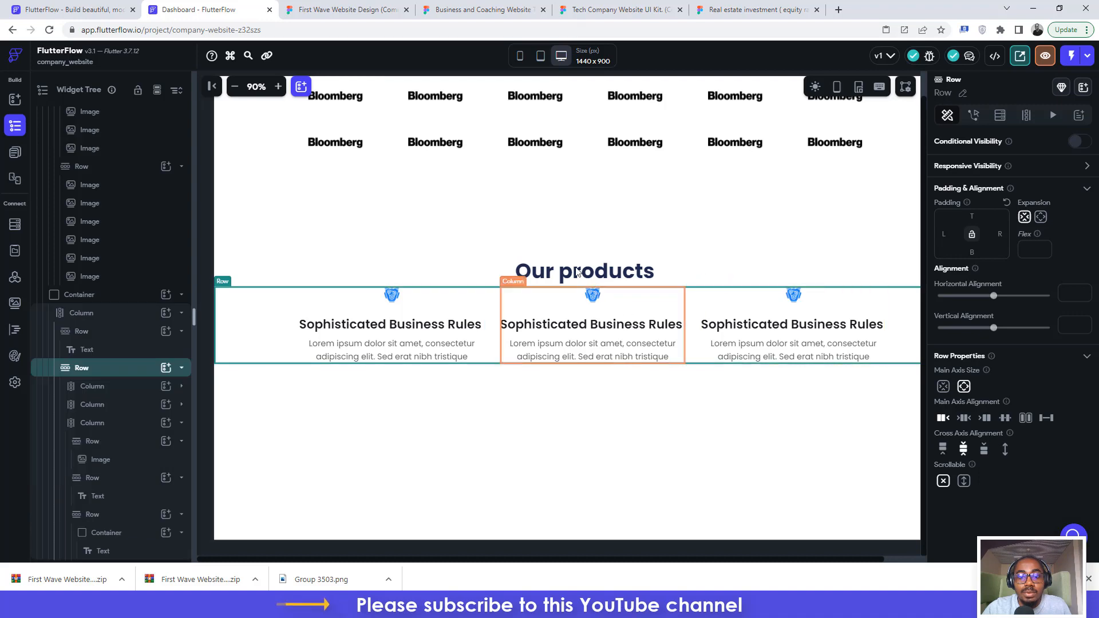
left_click(289, 7)
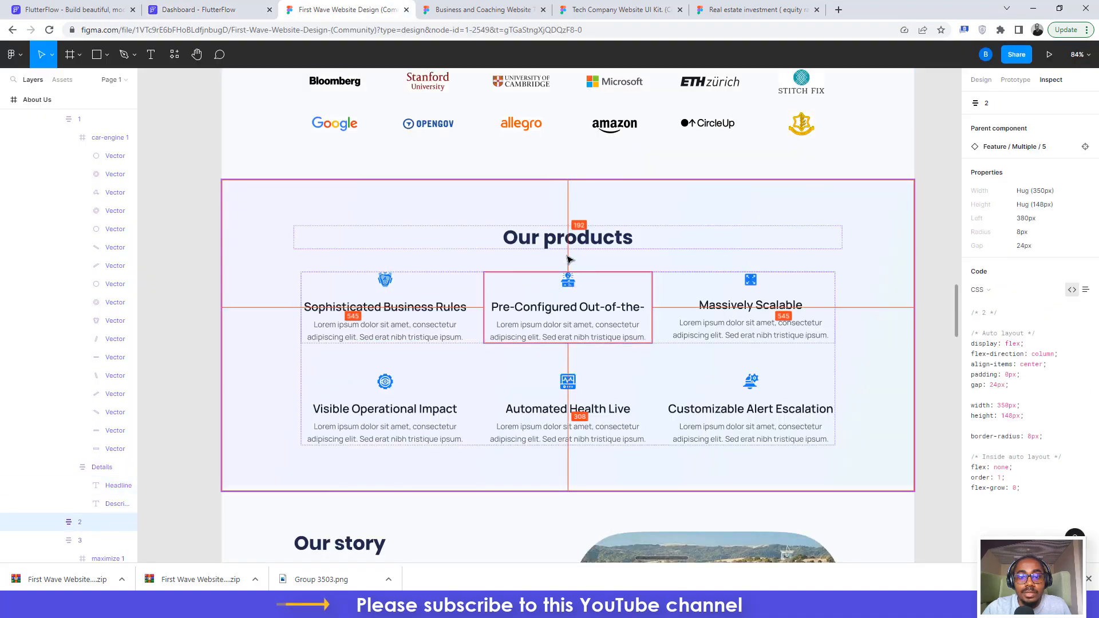
left_click(254, 5)
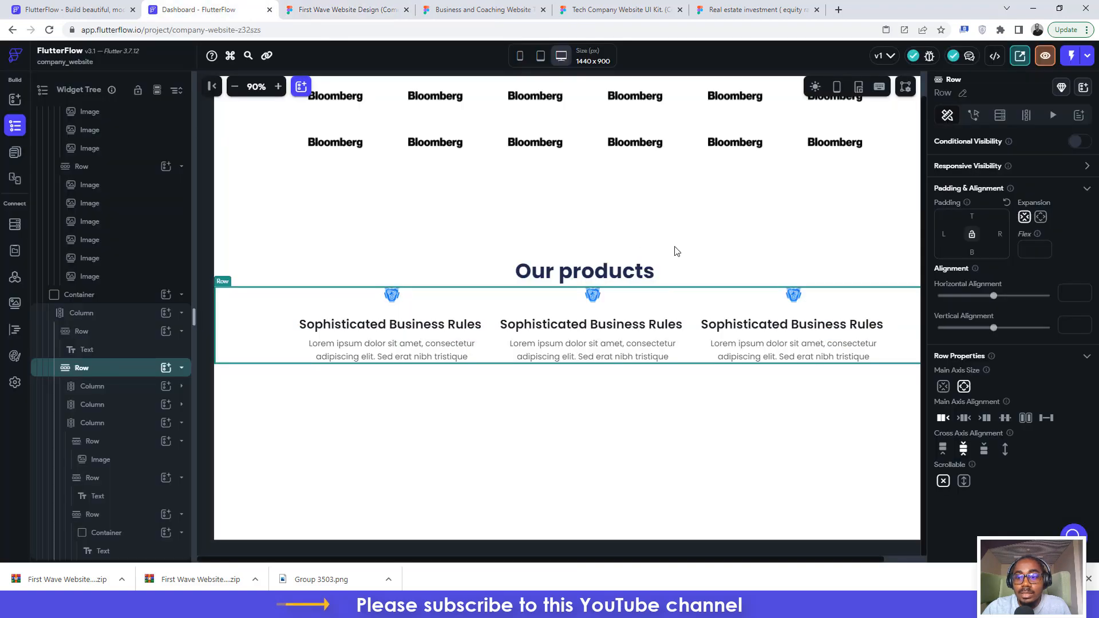
left_click(972, 216)
type("48")
key("Return")
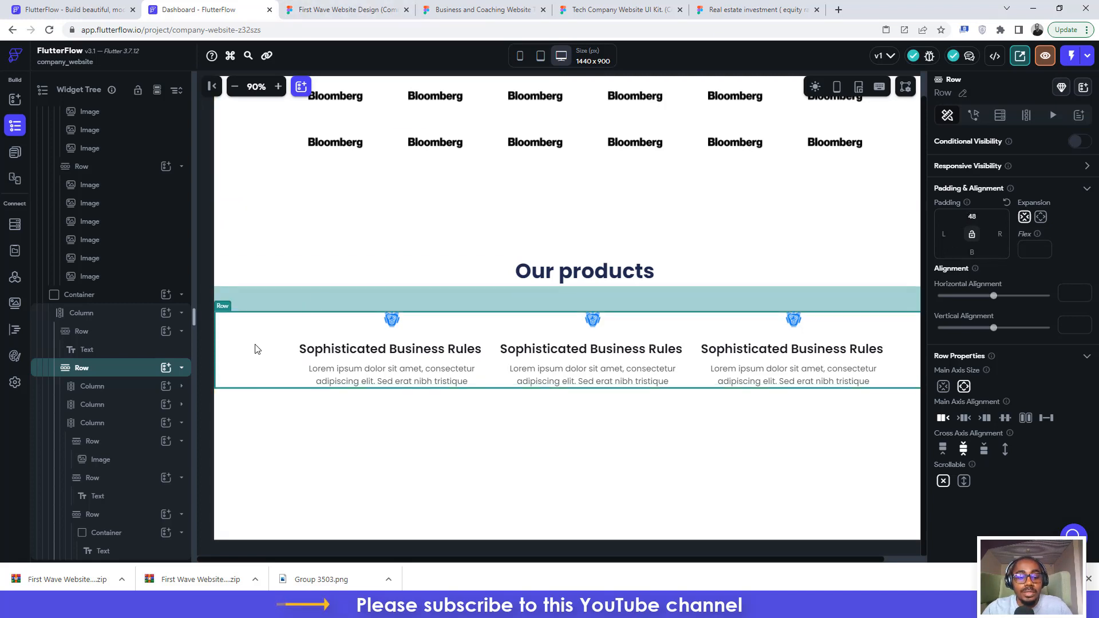
- Duplicate the row of three feature columns and, after measuring the row gap in Figma, set the copy's top padding to 64
left_click(350, 8)
left_click(388, 380)
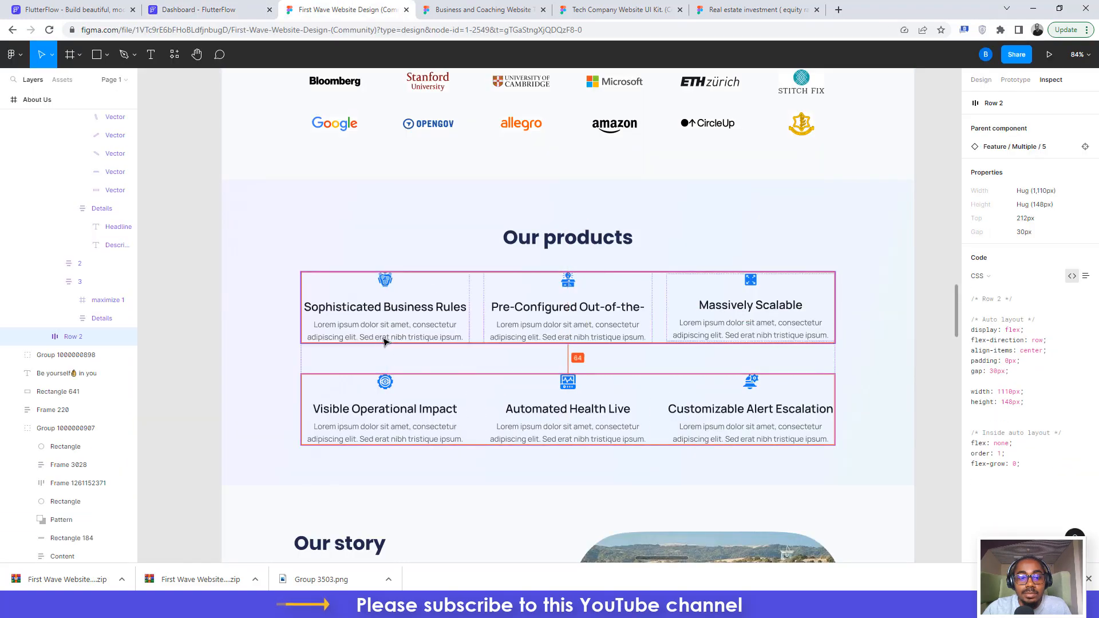
left_click(206, 9)
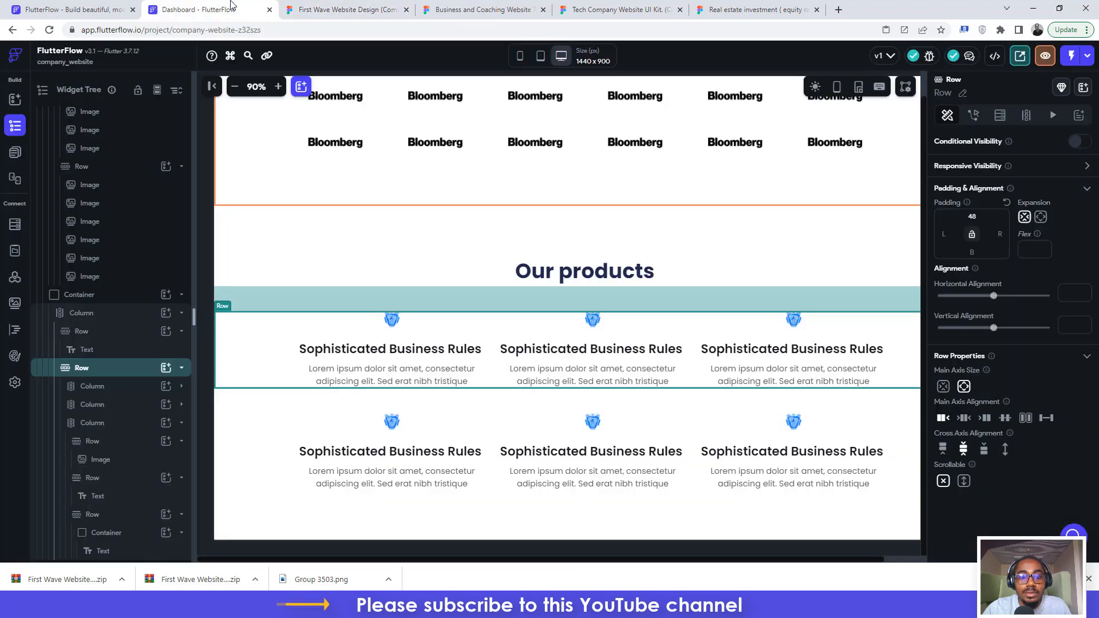
left_click(258, 446)
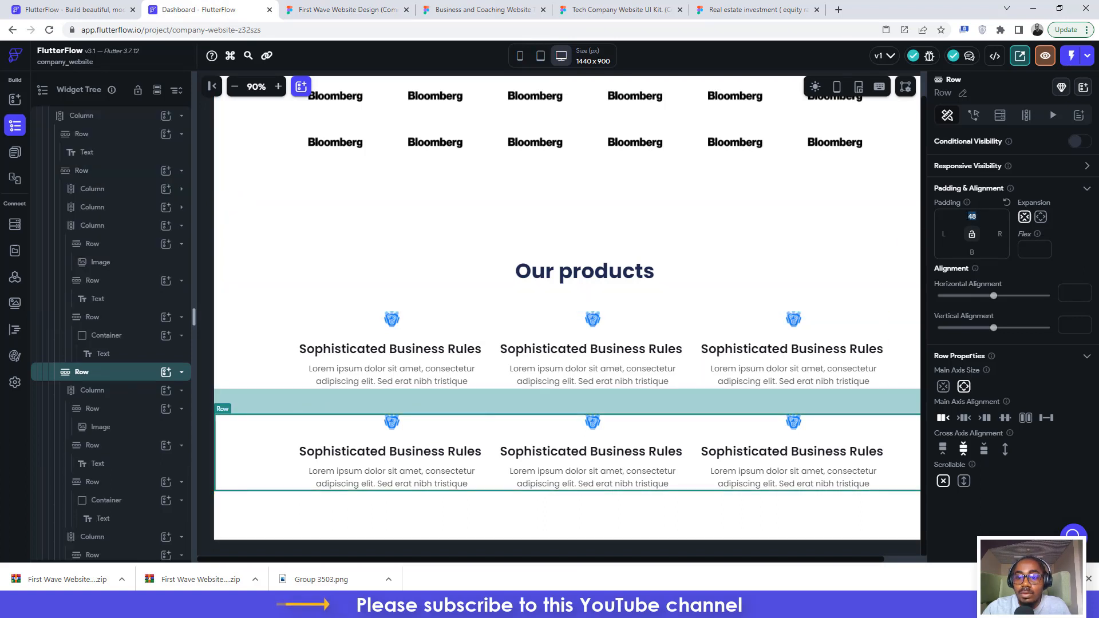
type("6")
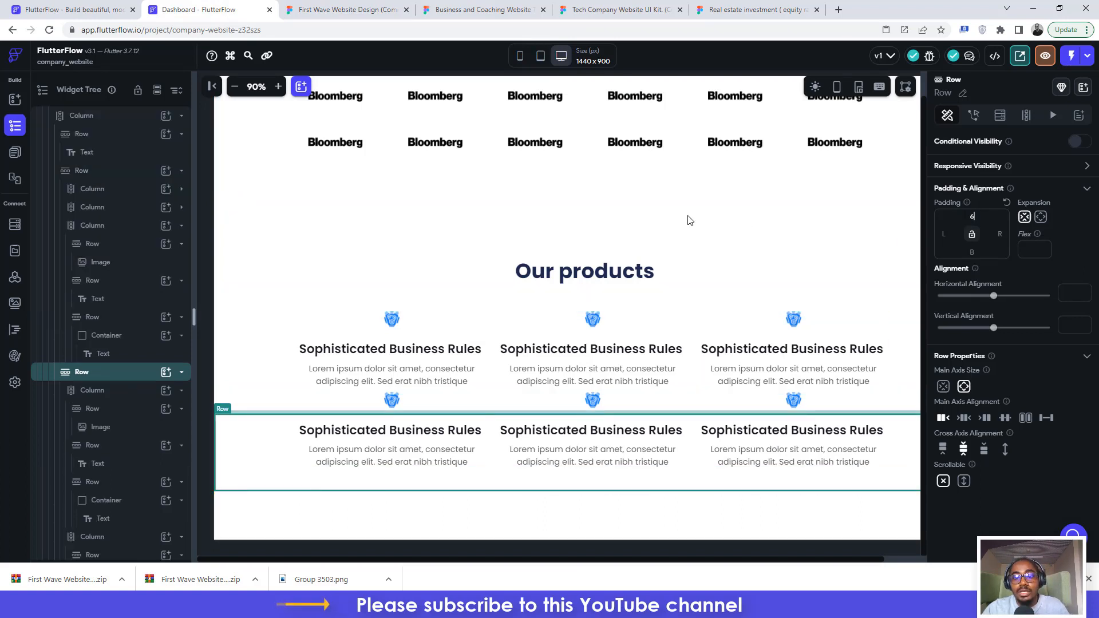
type("4")
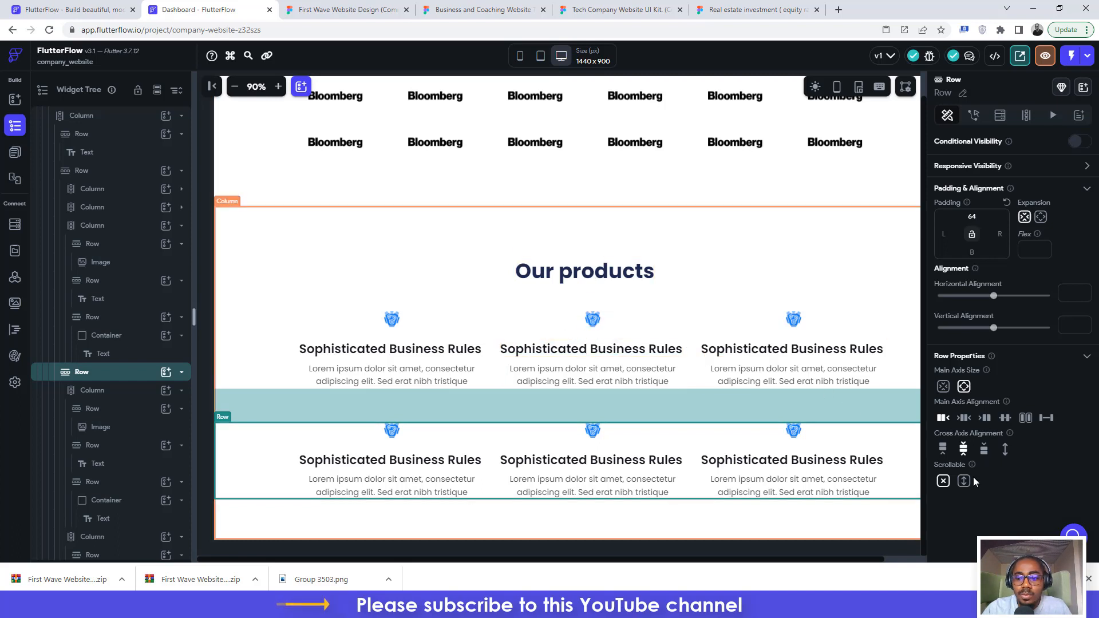
- Dismiss the downloads bar, expand the page list, and inspect the Our story section group's width and height in Figma
left_click(1088, 578)
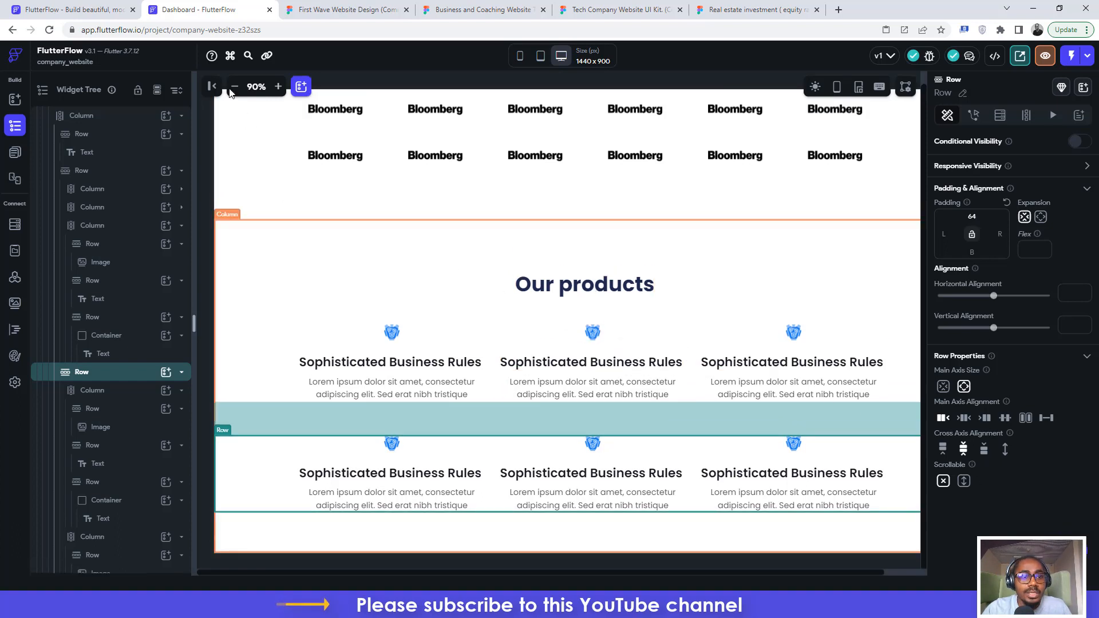
left_click(212, 86)
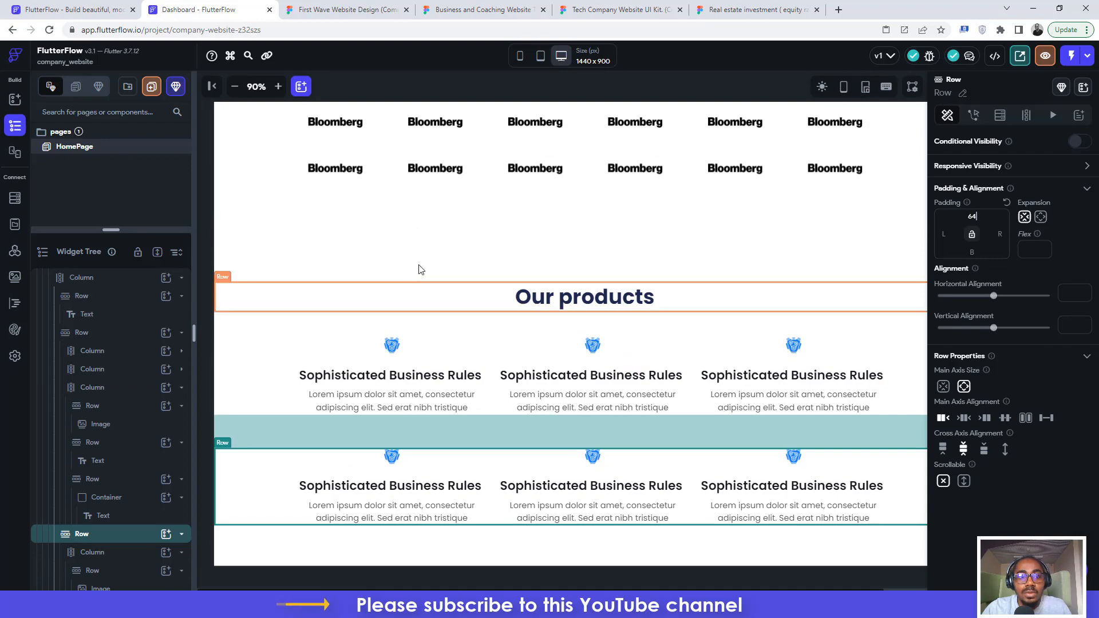
left_click(342, 10)
scroll(561, 302, "down", 1)
scroll(561, 302, "down", 15)
scroll(561, 296, "up", 10)
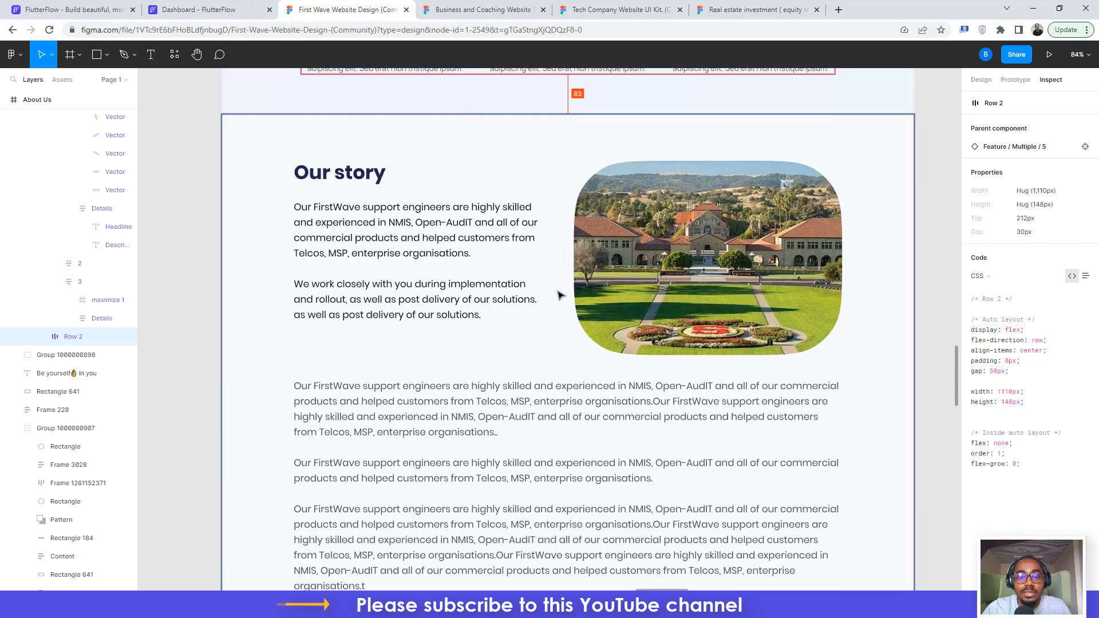
scroll(559, 295, "up", 1)
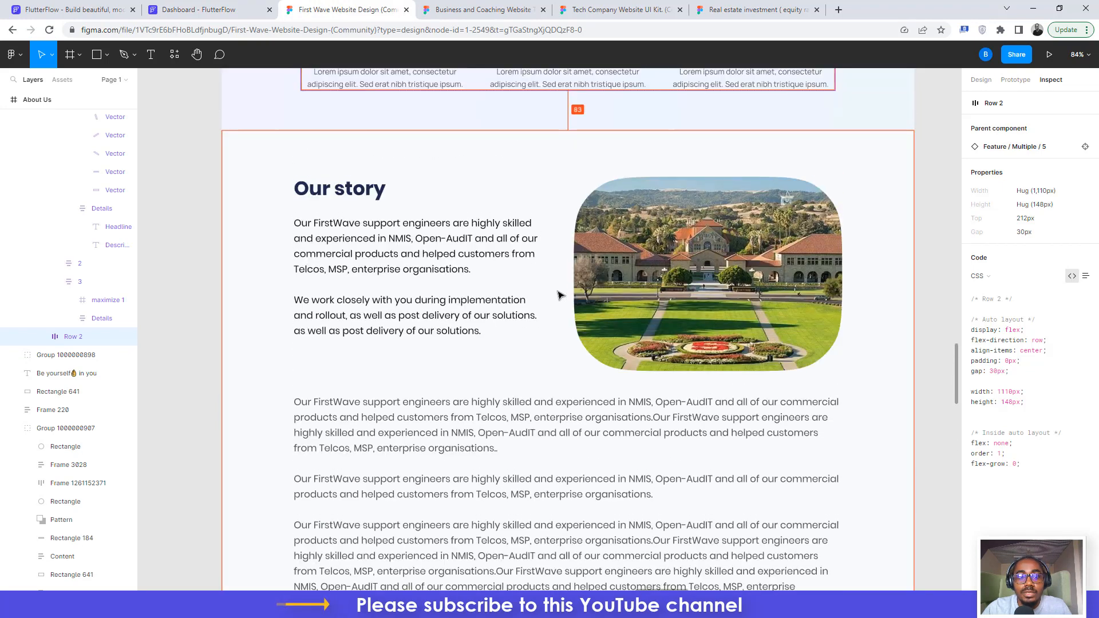
left_click(928, 190)
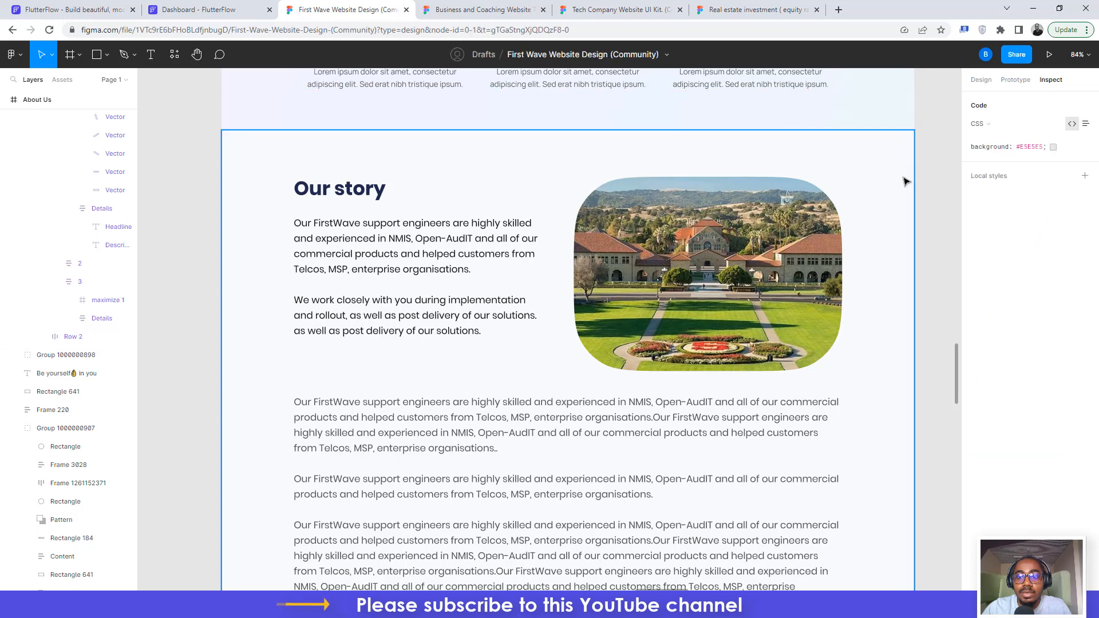
left_click(870, 182)
scroll(739, 263, "down", 5)
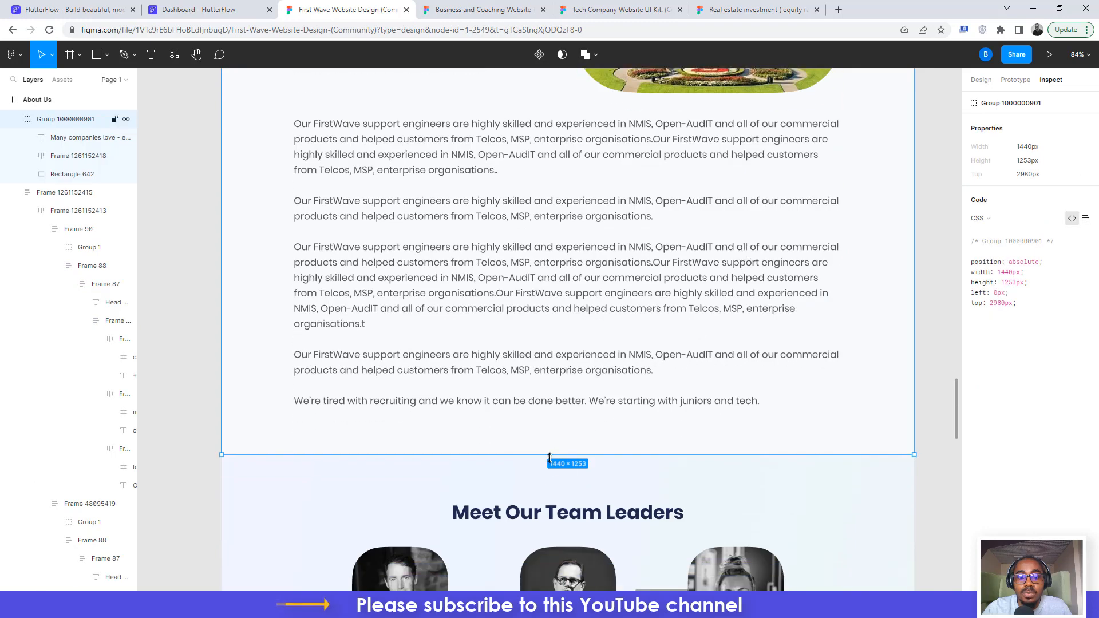
- Add a Container to the HomePage's main Column in FlutterFlow for the Our story section
left_click(198, 9)
scroll(96, 289, "down", 5)
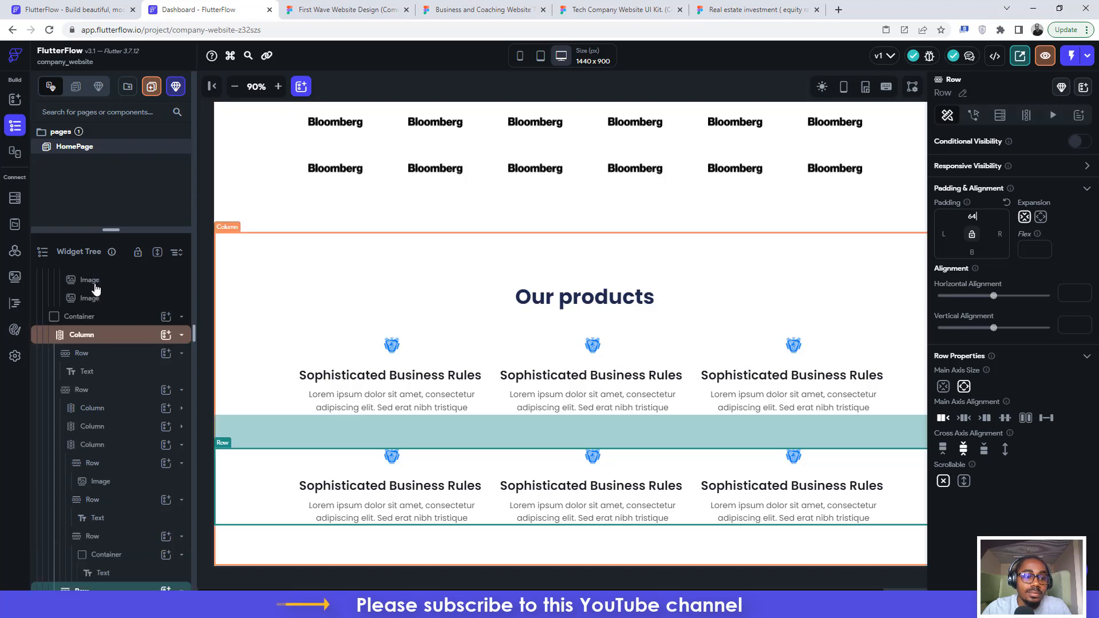
scroll(96, 289, "up", 8)
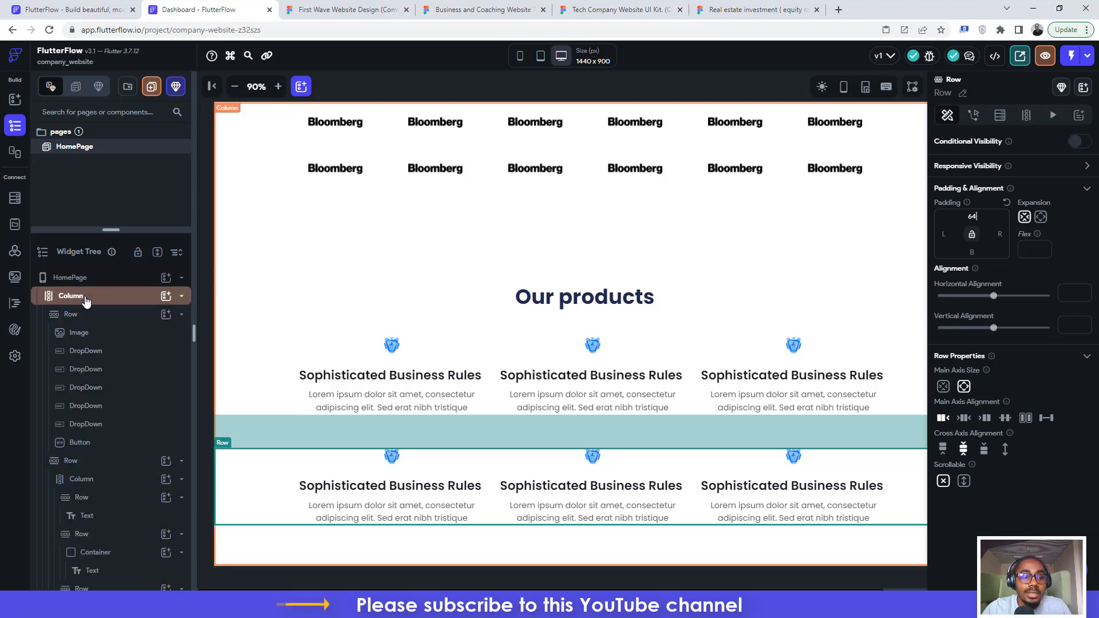
left_click(86, 298)
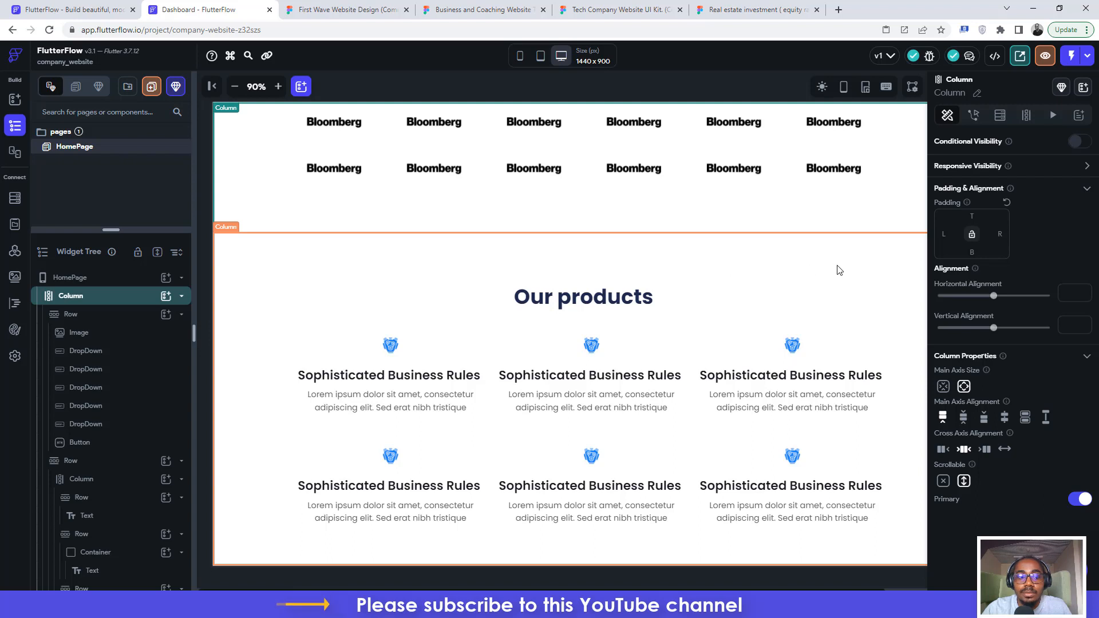
left_click(166, 296)
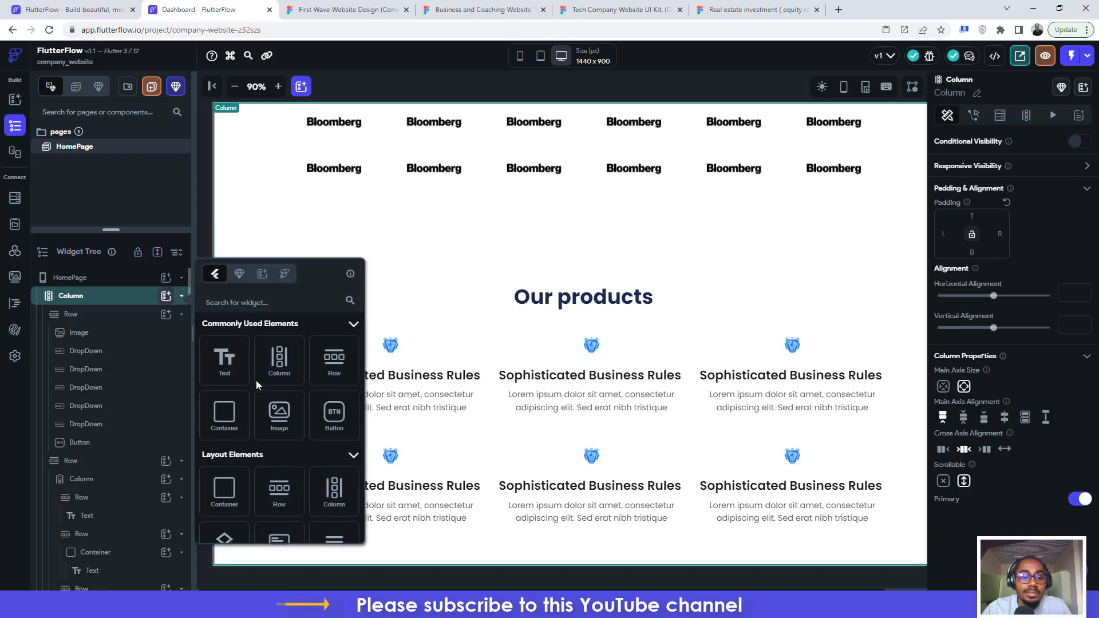
left_click(237, 407)
- Set the new container's width to 1440 px and height to 1253 px, matching the Our story group in Figma
left_click_drag(961, 451, 935, 449)
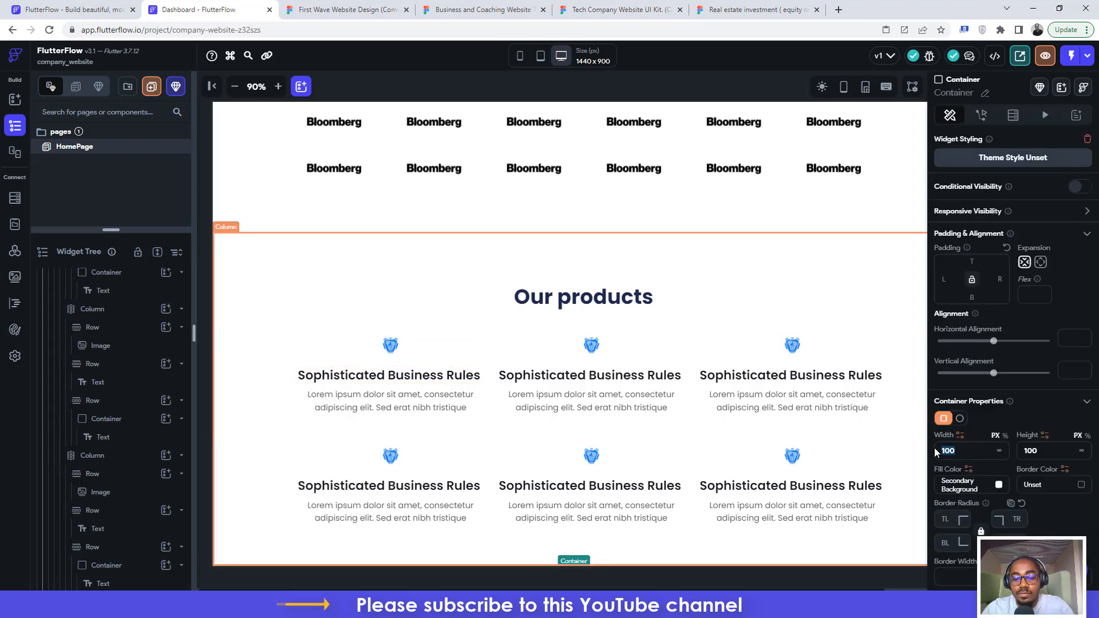
type("1")
left_click(359, 6)
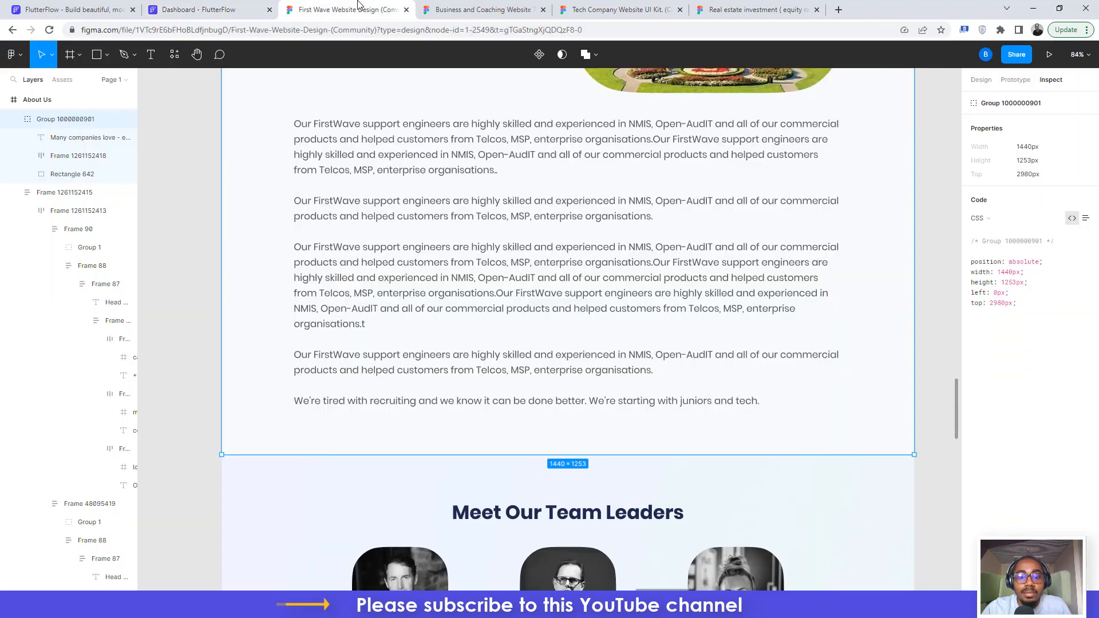
left_click(248, 8)
type("440")
double_click(1025, 451)
type("125")
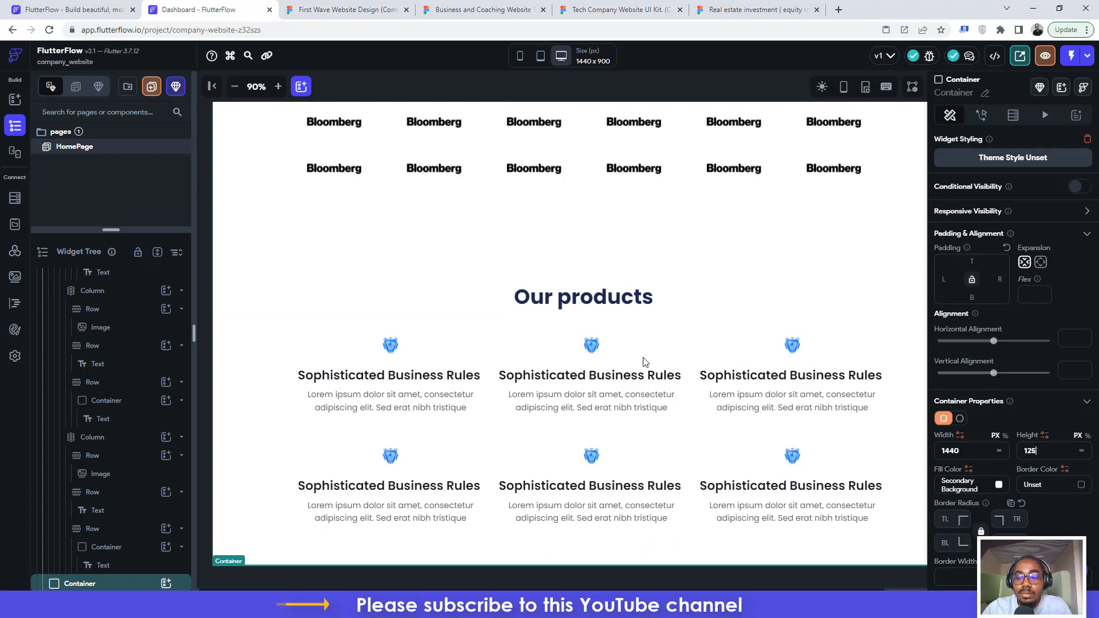
type("3")
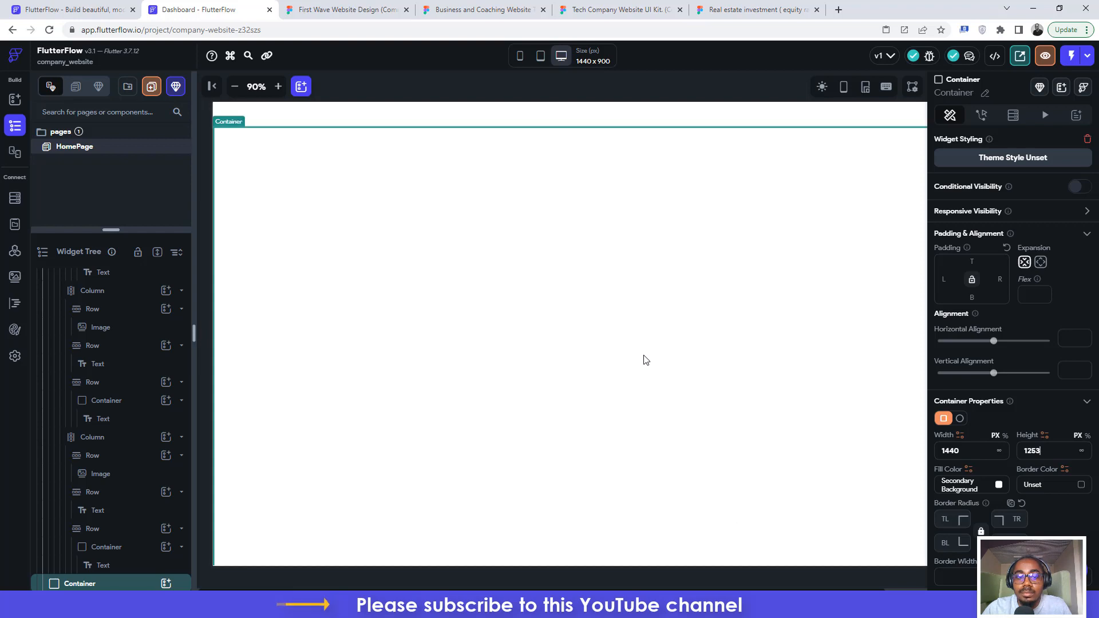